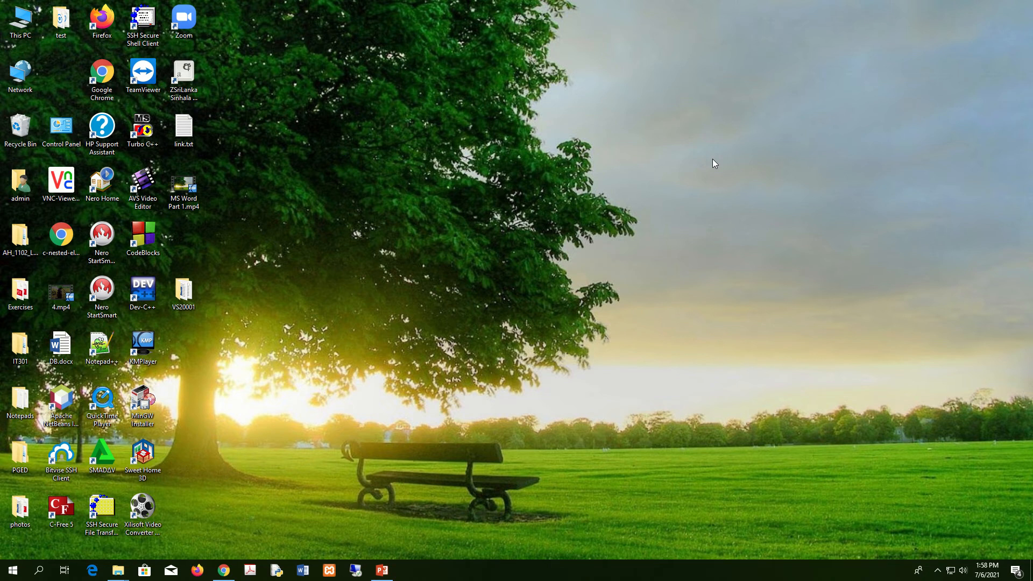
- Open projectReport.docx from the VS20001 folder on the desktop
{"action": "double_click", "coordinate": [183, 290]}
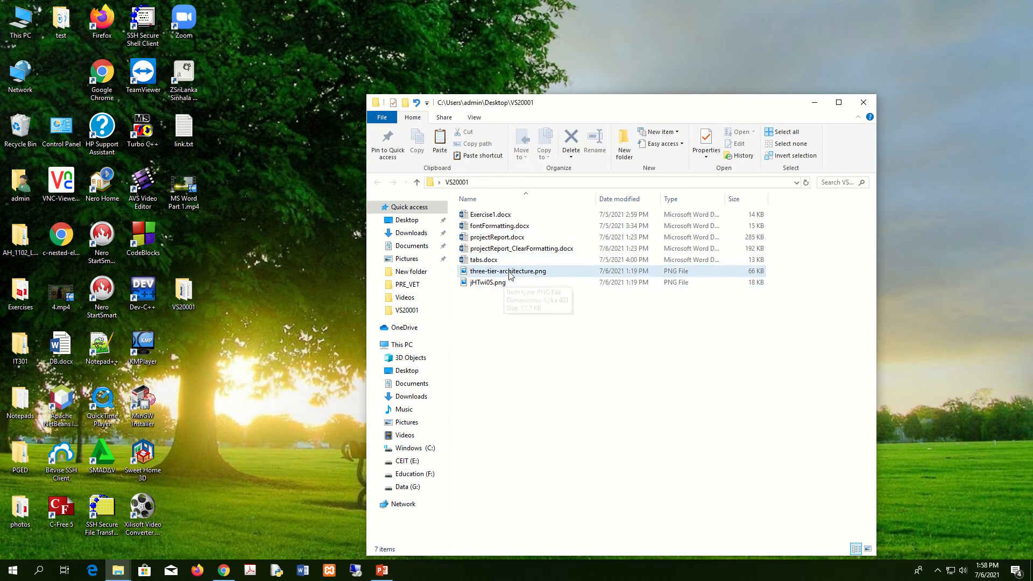
{"action": "left_click", "coordinate": [511, 275]}
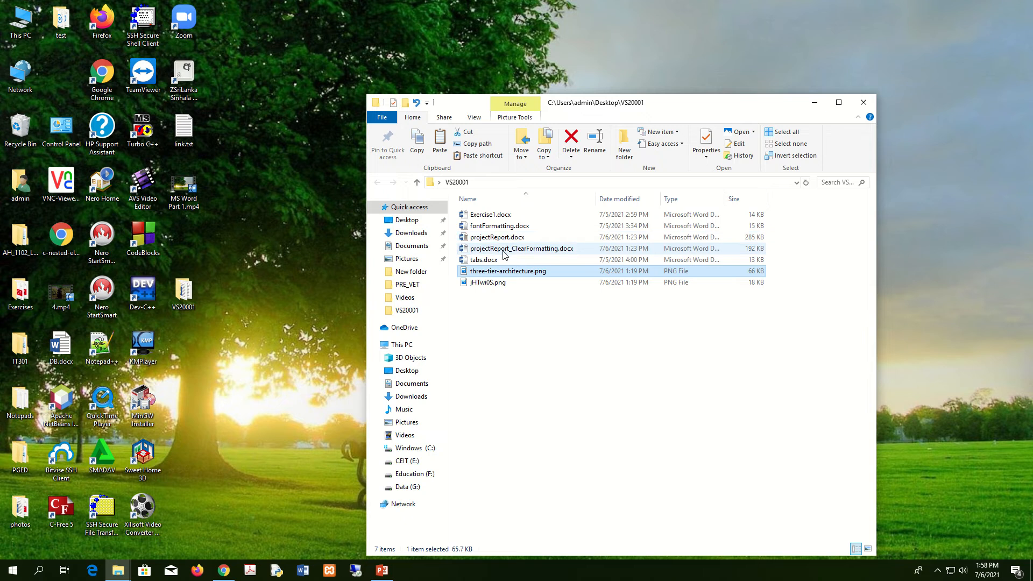
{"action": "left_click", "coordinate": [506, 251]}
{"action": "double_click", "coordinate": [516, 237]}
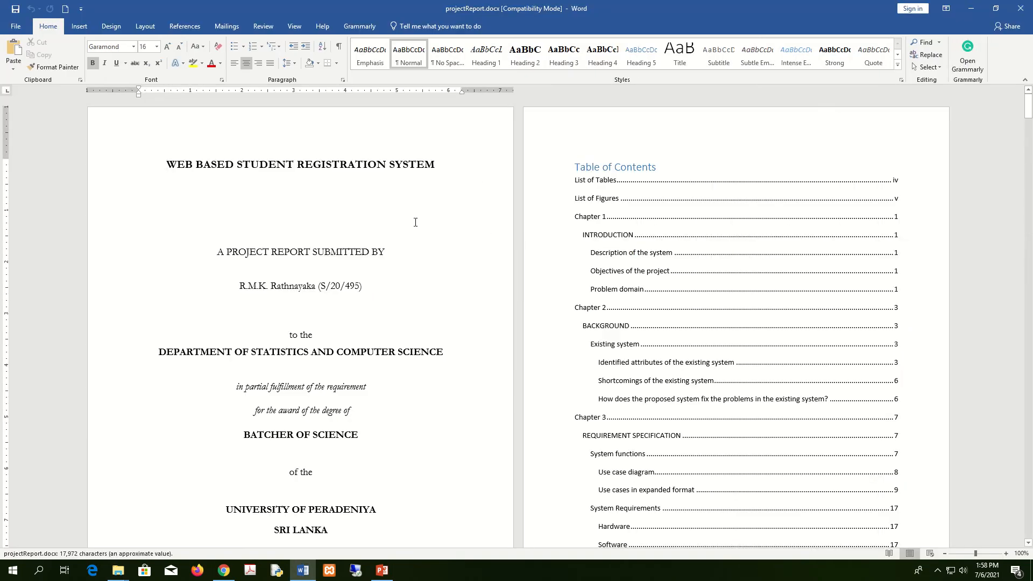
- Review the report's title page, table of contents, and lists of tables and figures up to the start of Chapter 1
{"action": "left_click", "coordinate": [606, 170]}
{"action": "scroll", "coordinate": [706, 225], "scroll_direction": "down", "scroll_amount": 4}
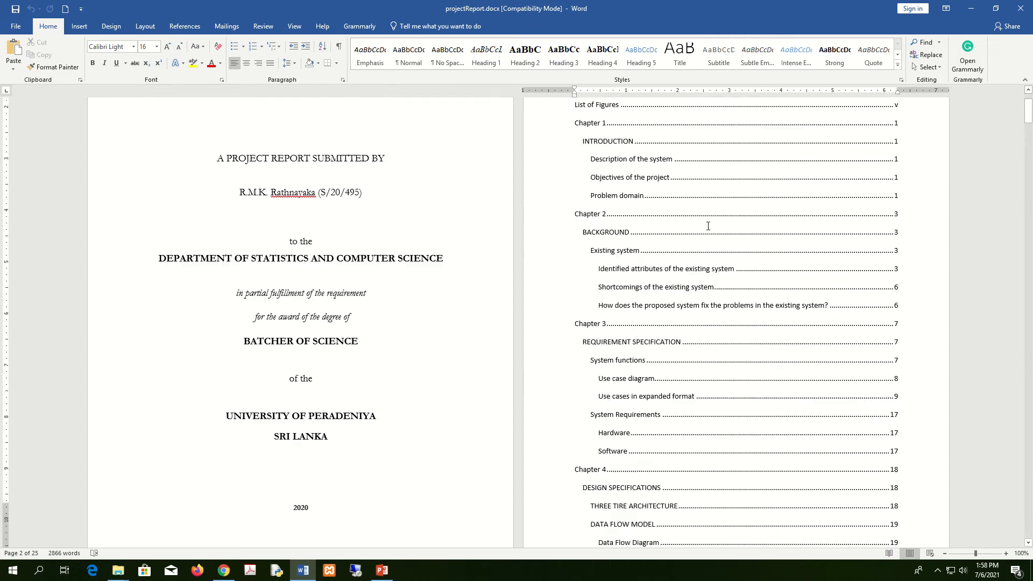
{"action": "scroll", "coordinate": [706, 225], "scroll_direction": "up", "scroll_amount": 4}
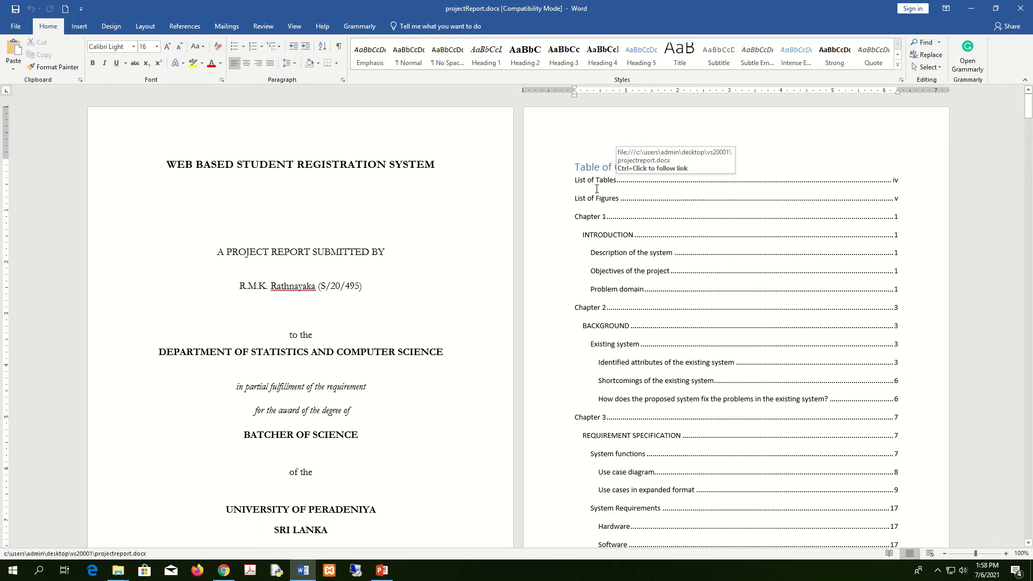
{"action": "scroll", "coordinate": [630, 225], "scroll_direction": "down", "scroll_amount": 3}
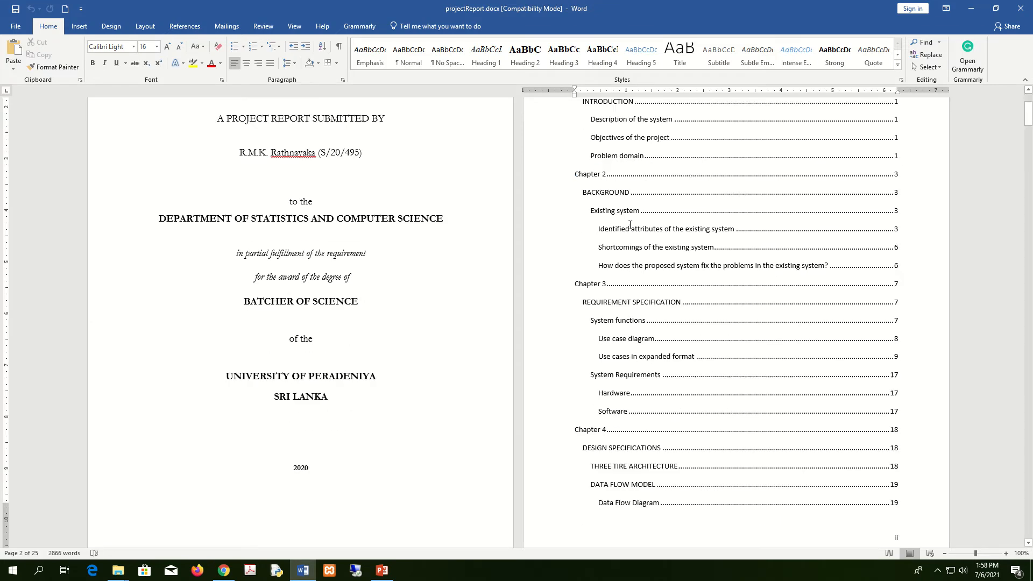
{"action": "scroll", "coordinate": [629, 225], "scroll_direction": "down", "scroll_amount": 4}
{"action": "scroll", "coordinate": [631, 224], "scroll_direction": "up", "scroll_amount": 7}
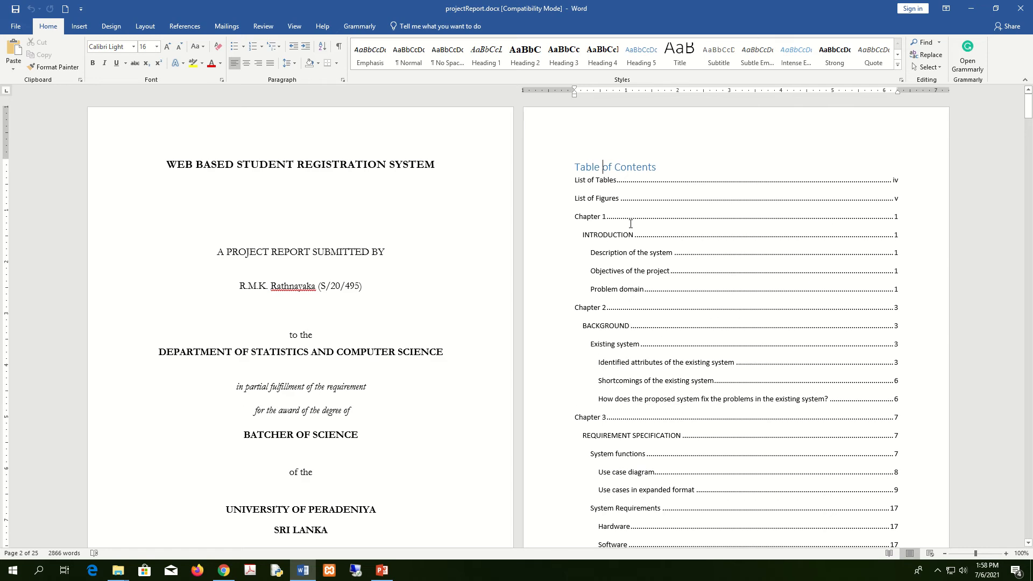
{"action": "scroll", "coordinate": [630, 224], "scroll_direction": "down", "scroll_amount": 4}
{"action": "scroll", "coordinate": [631, 224], "scroll_direction": "up", "scroll_amount": 4}
{"action": "scroll", "coordinate": [638, 342], "scroll_direction": "down", "scroll_amount": 18}
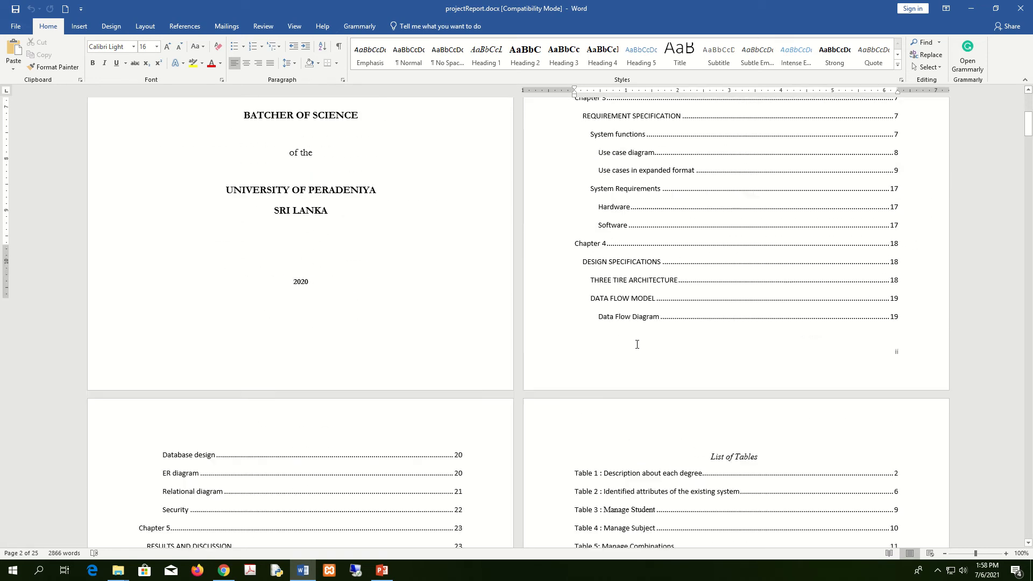
{"action": "scroll", "coordinate": [638, 345], "scroll_direction": "down", "scroll_amount": 4}
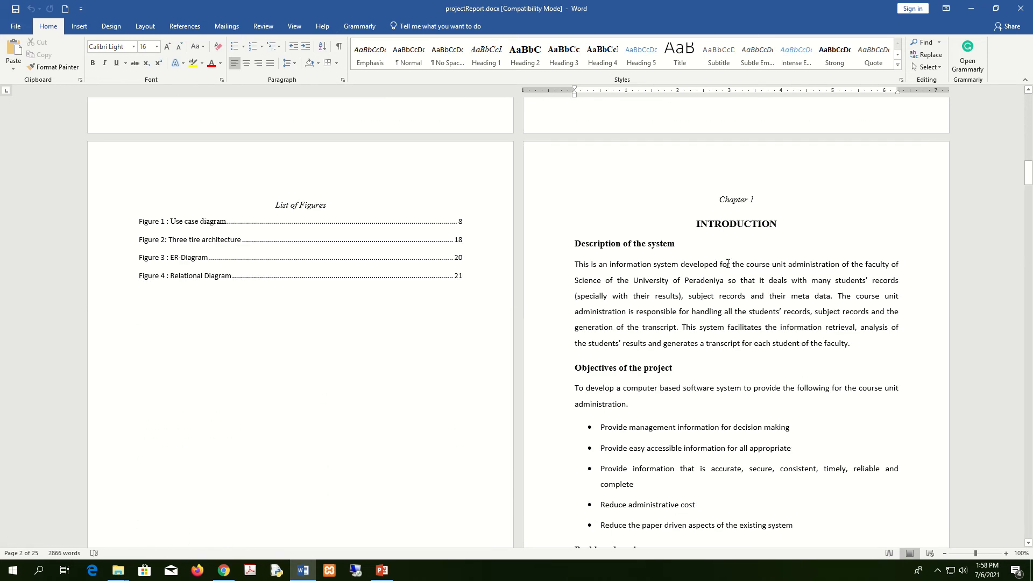
- Examine the Chapter 1 heading's style, the Table 1 caption, and the table and figure captions through Chapter 4's three-tier architecture figure
{"action": "left_click", "coordinate": [727, 198]}
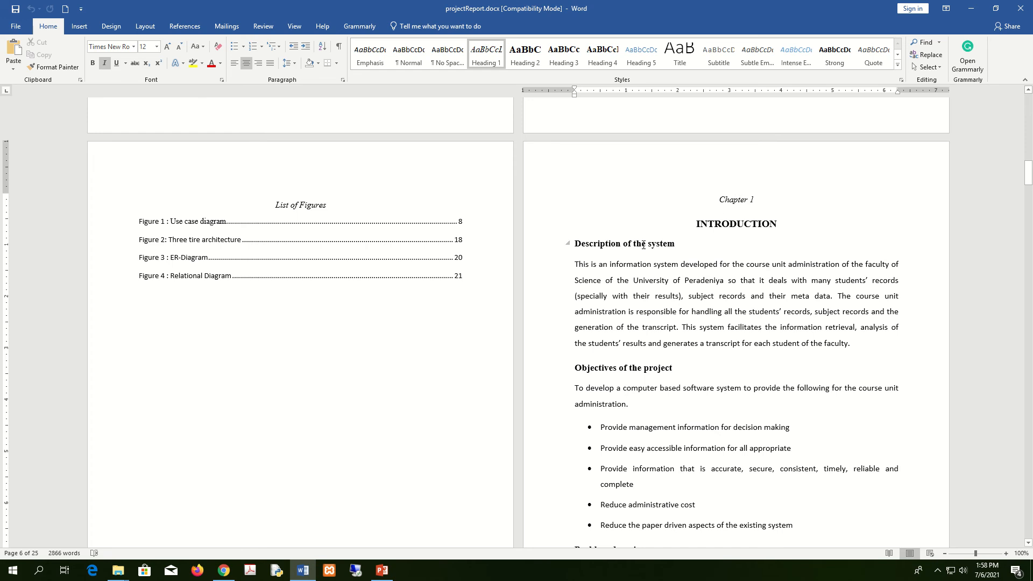
{"action": "scroll", "coordinate": [682, 364], "scroll_direction": "down", "scroll_amount": 16}
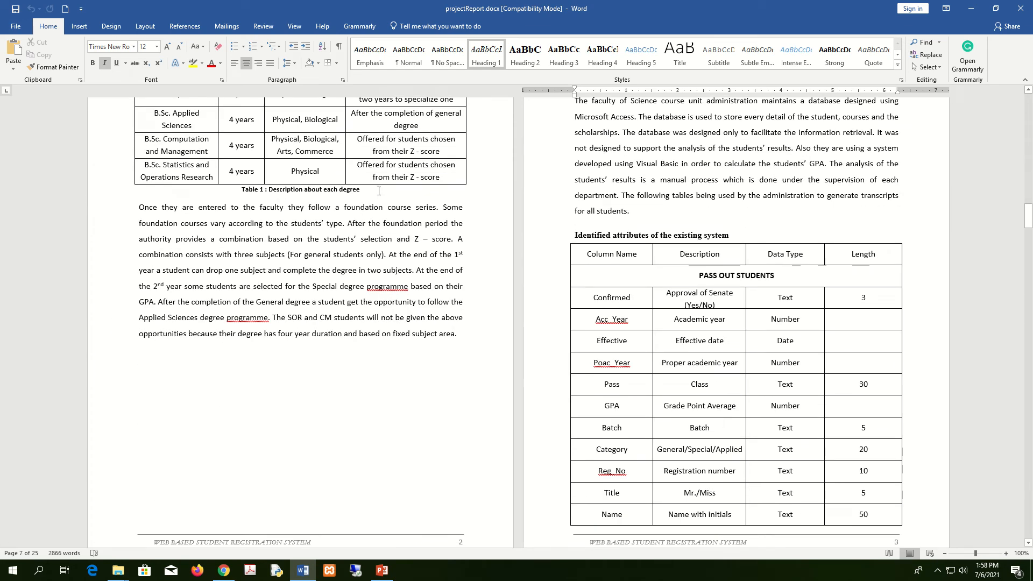
{"action": "left_click_drag", "start_coordinate": [361, 190], "coordinate": [241, 190]}
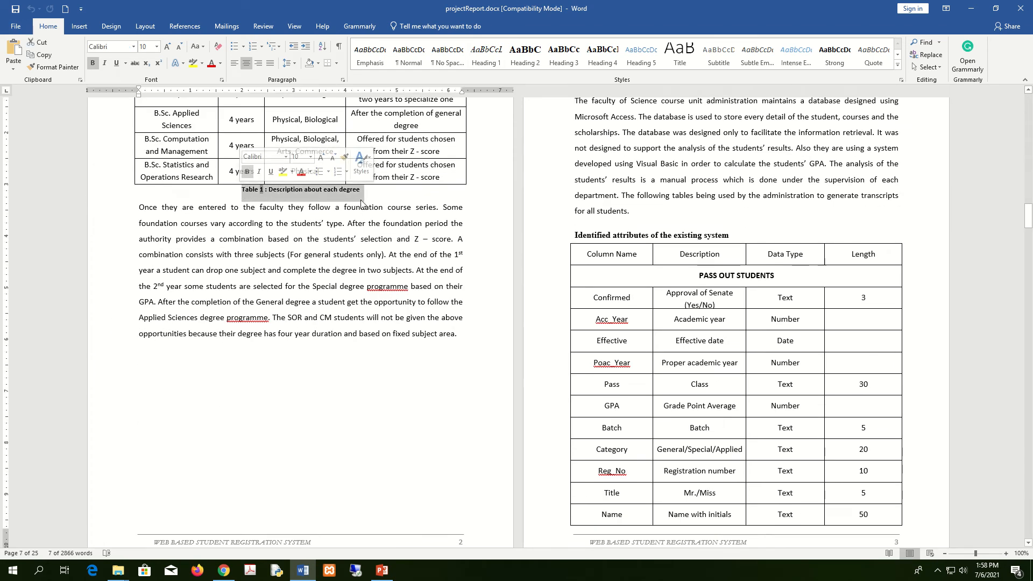
{"action": "left_click", "coordinate": [382, 194]}
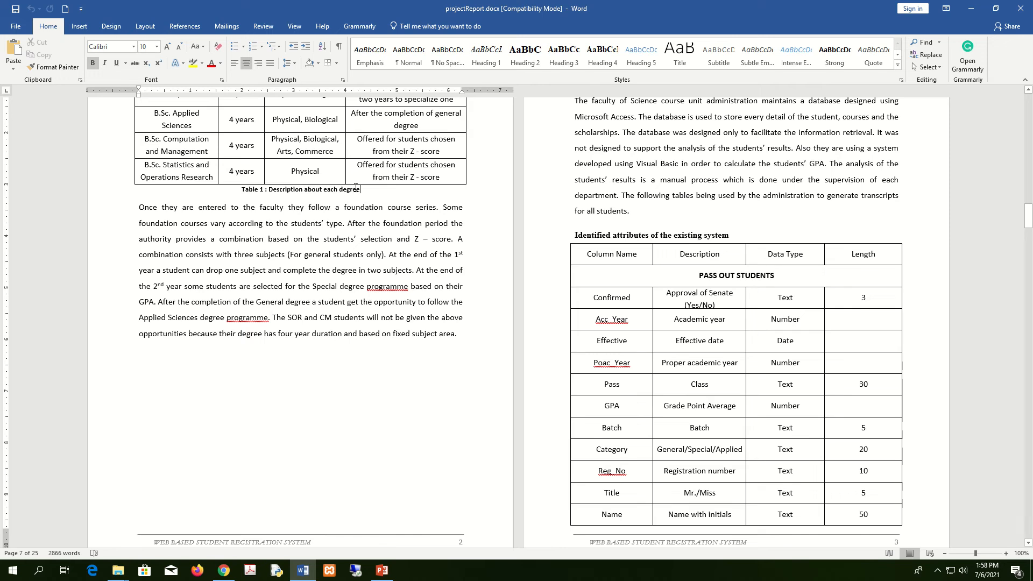
{"action": "scroll", "coordinate": [748, 260], "scroll_direction": "down", "scroll_amount": 20}
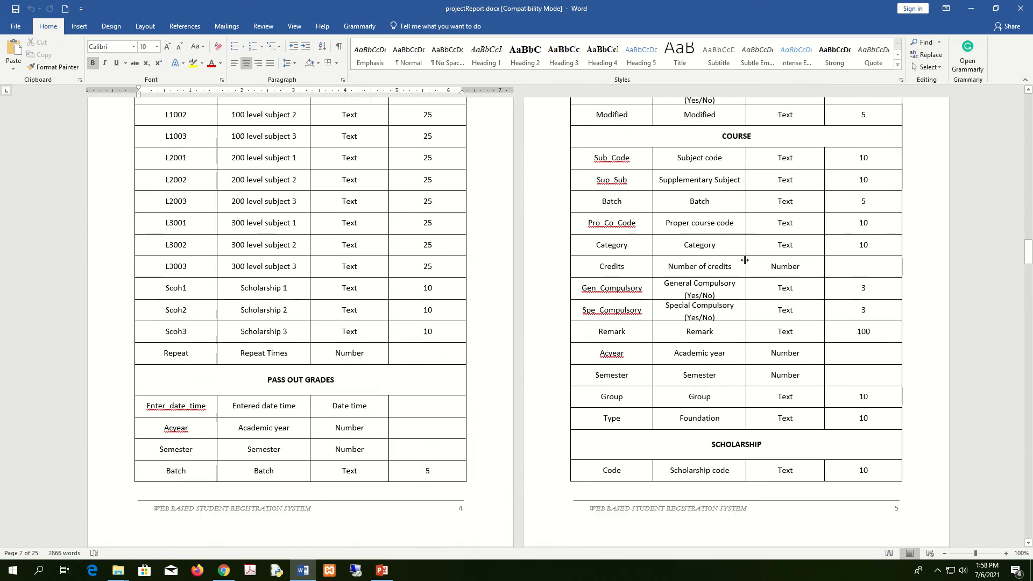
{"action": "scroll", "coordinate": [748, 260], "scroll_direction": "down", "scroll_amount": 20}
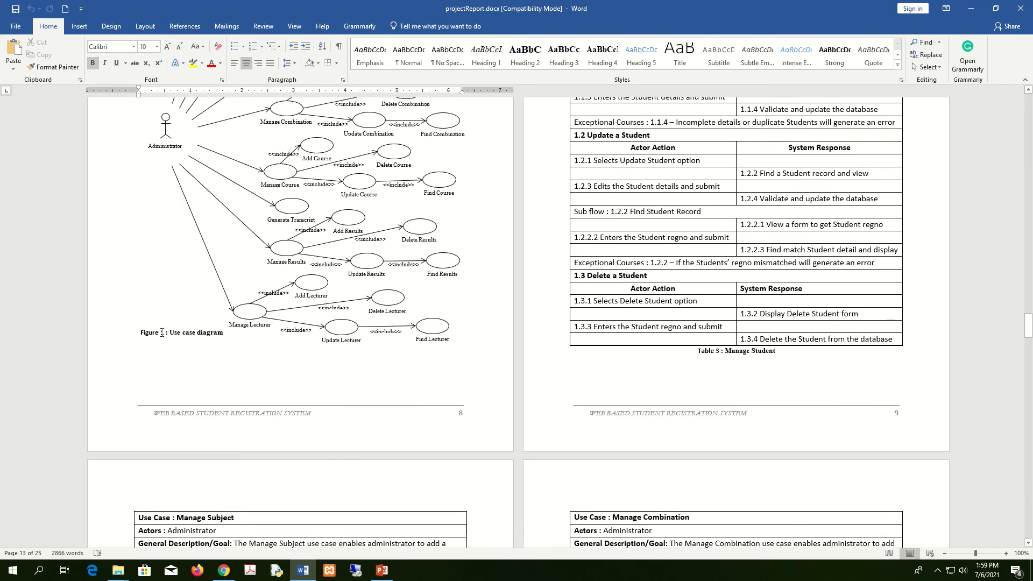
{"action": "scroll", "coordinate": [162, 332], "scroll_direction": "up", "scroll_amount": 1}
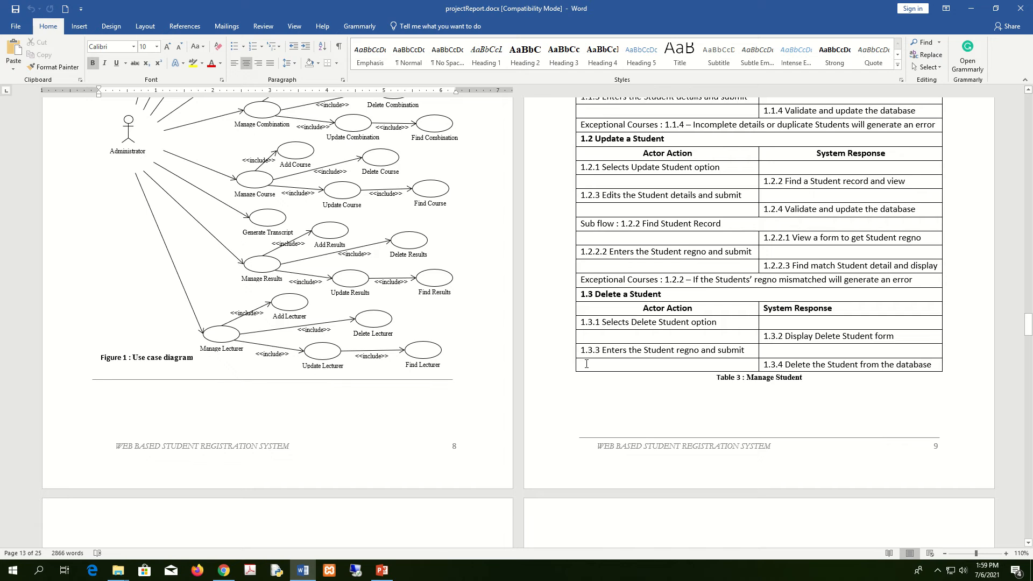
{"action": "scroll", "coordinate": [622, 365], "scroll_direction": "down", "scroll_amount": 15}
{"action": "scroll", "coordinate": [623, 365], "scroll_direction": "down", "scroll_amount": 6}
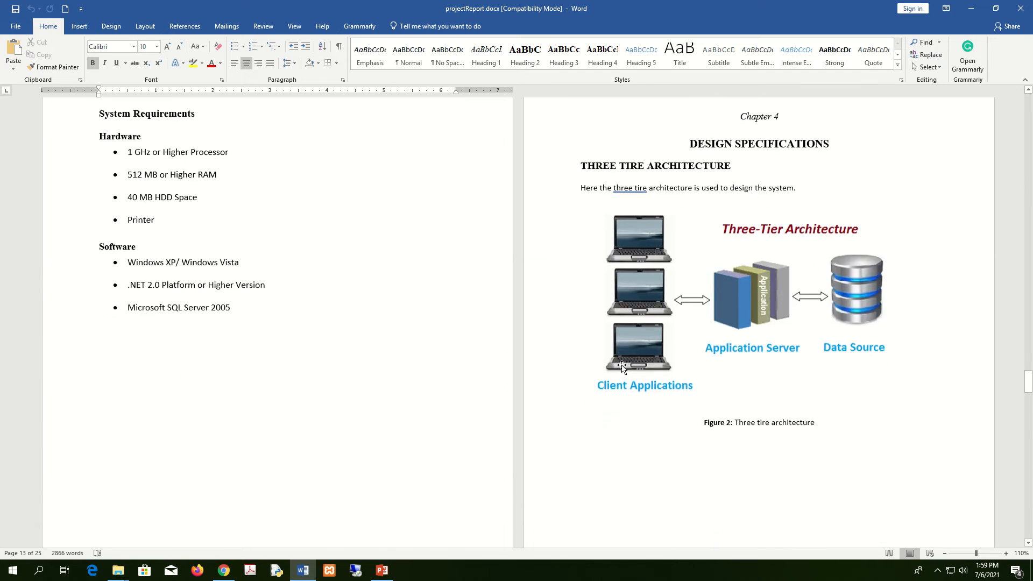
{"action": "scroll", "coordinate": [757, 371], "scroll_direction": "up", "scroll_amount": 2}
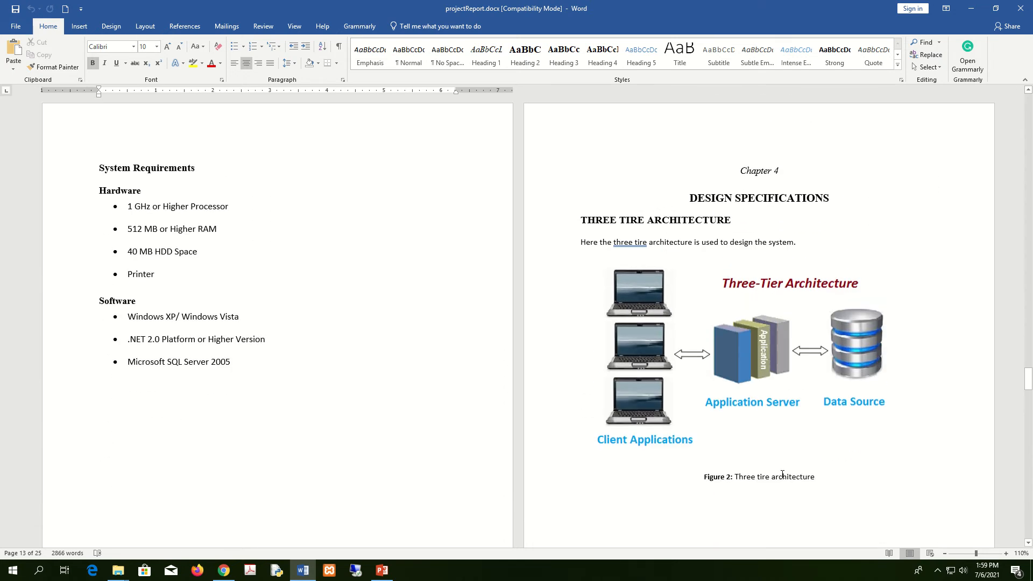
{"action": "scroll", "coordinate": [744, 482], "scroll_direction": "up", "scroll_amount": 5}
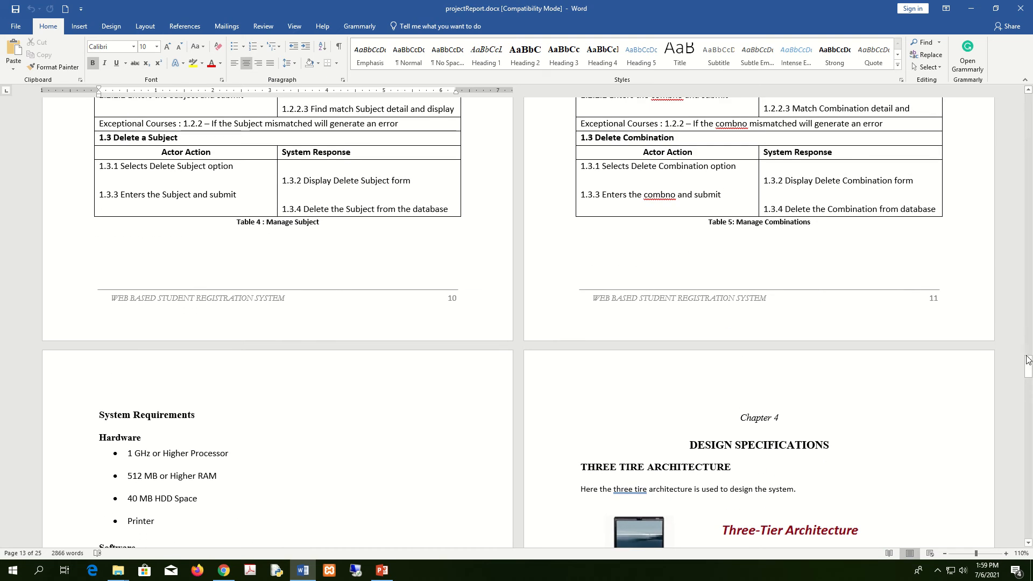
- Compare the page numbering and footers of the front matter pages with those of the chapter pages
{"action": "left_click_drag", "start_coordinate": [1029, 366], "coordinate": [1030, 108]}
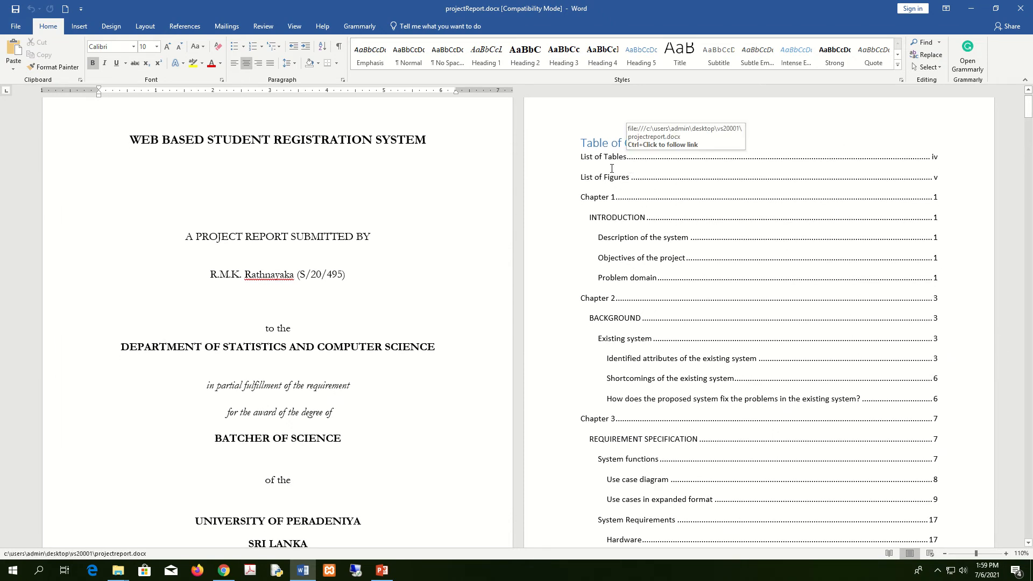
{"action": "left_click_drag", "start_coordinate": [1029, 113], "coordinate": [1028, 208]}
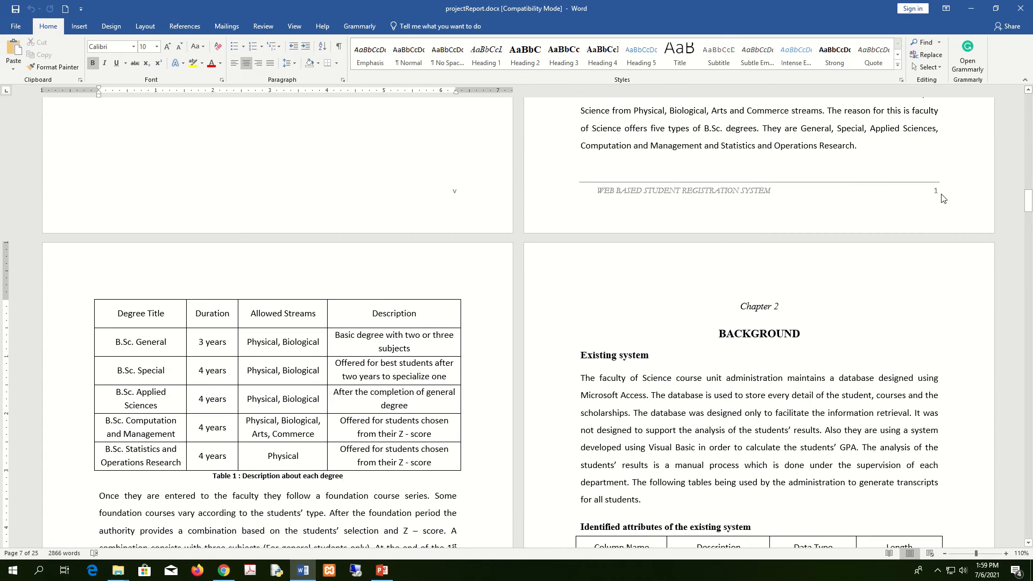
{"action": "scroll", "coordinate": [1013, 225], "scroll_direction": "up", "scroll_amount": 10}
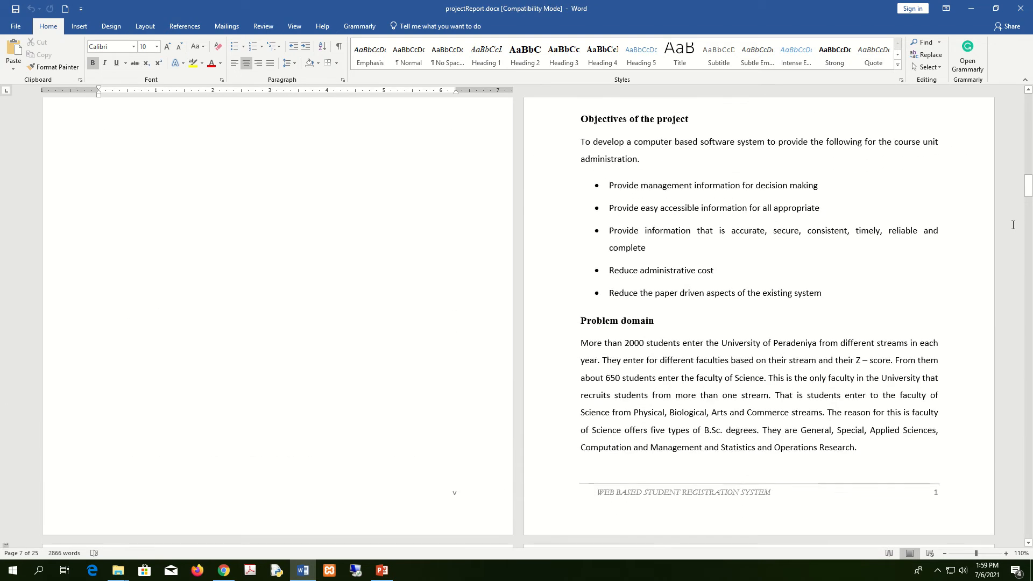
{"action": "scroll", "coordinate": [1013, 225], "scroll_direction": "up", "scroll_amount": 8}
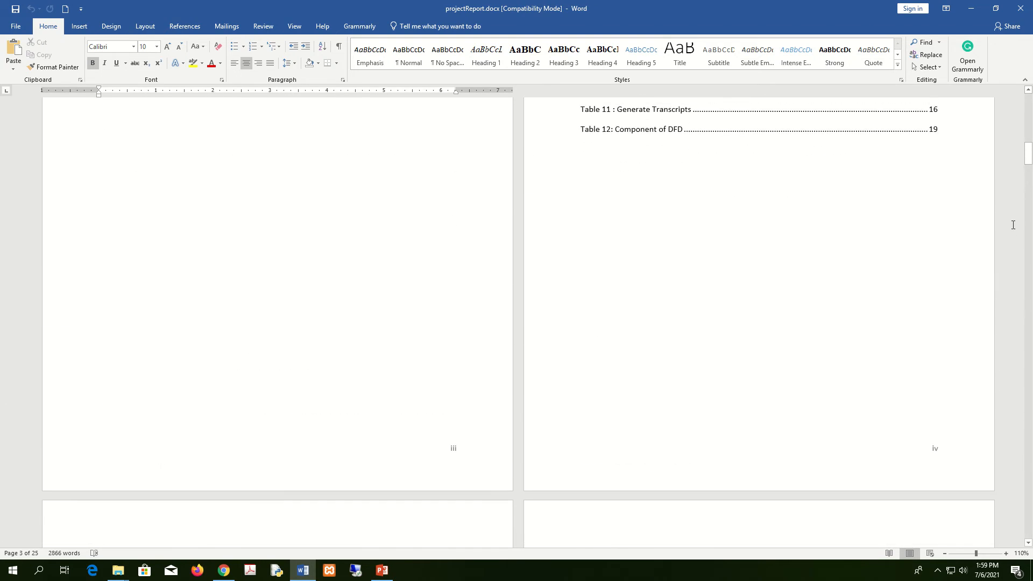
{"action": "scroll", "coordinate": [1013, 225], "scroll_direction": "up", "scroll_amount": 8}
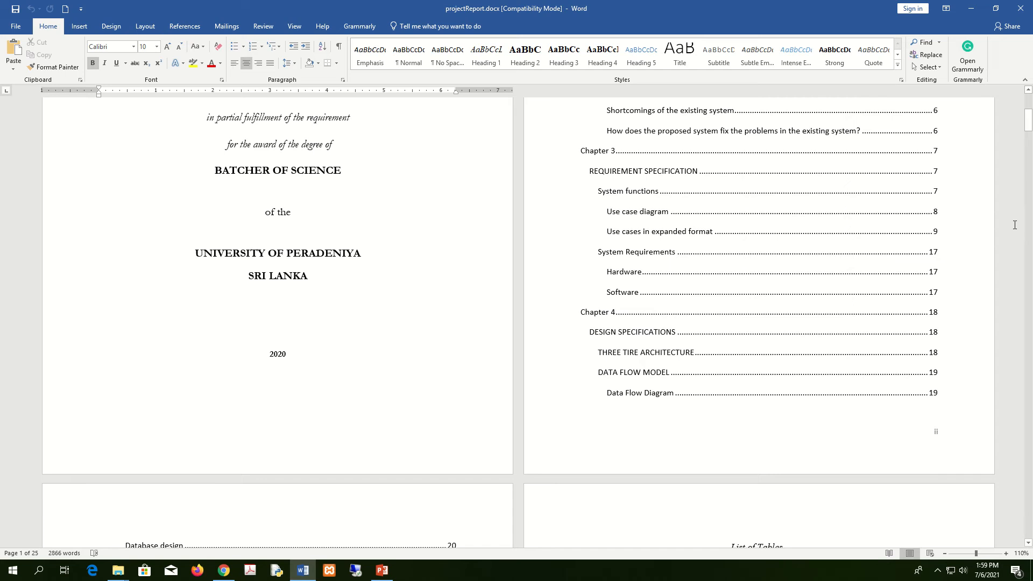
{"action": "scroll", "coordinate": [1015, 225], "scroll_direction": "down", "scroll_amount": 10}
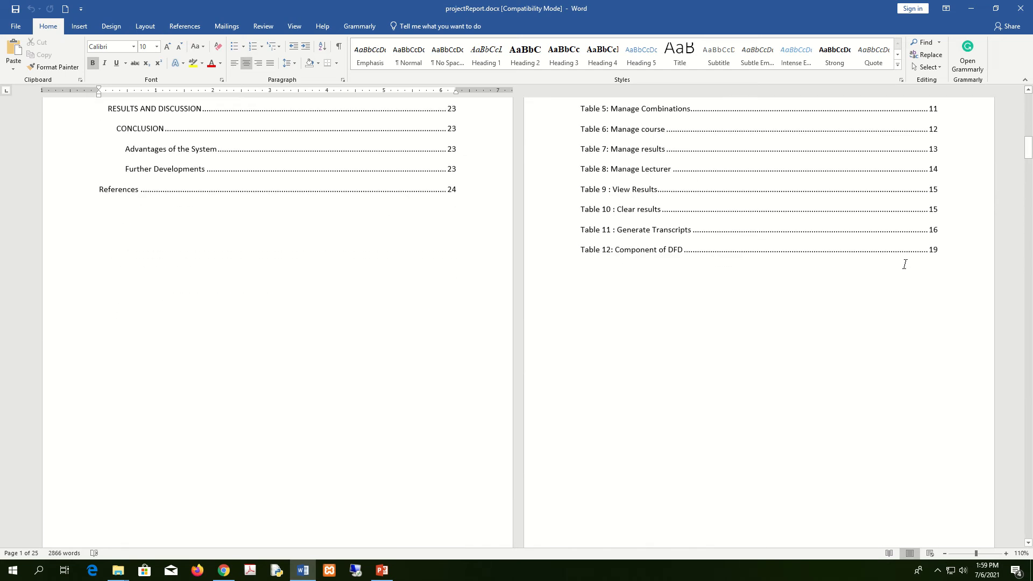
{"action": "scroll", "coordinate": [904, 264], "scroll_direction": "down", "scroll_amount": 10}
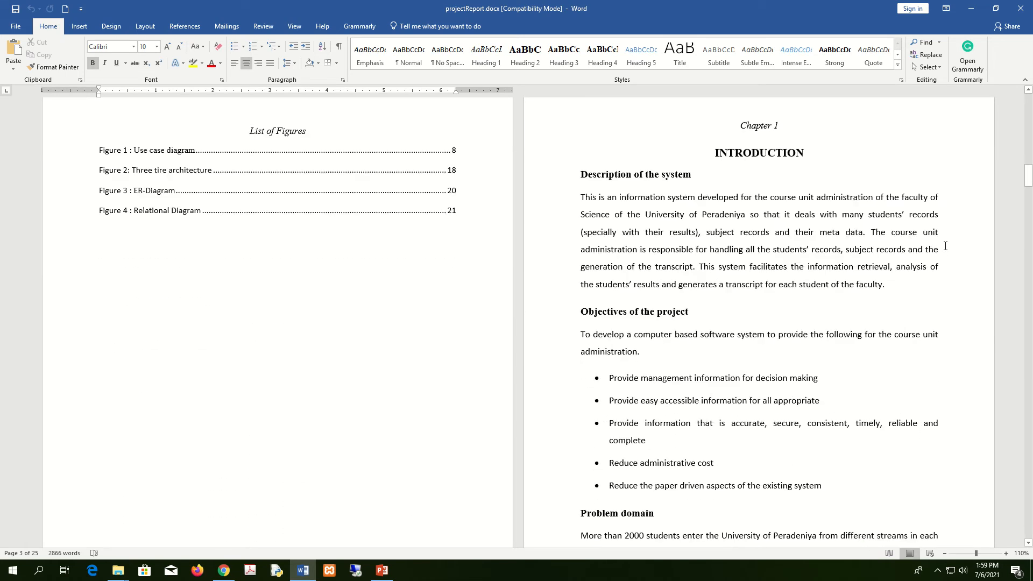
{"action": "scroll", "coordinate": [946, 246], "scroll_direction": "down", "scroll_amount": 6}
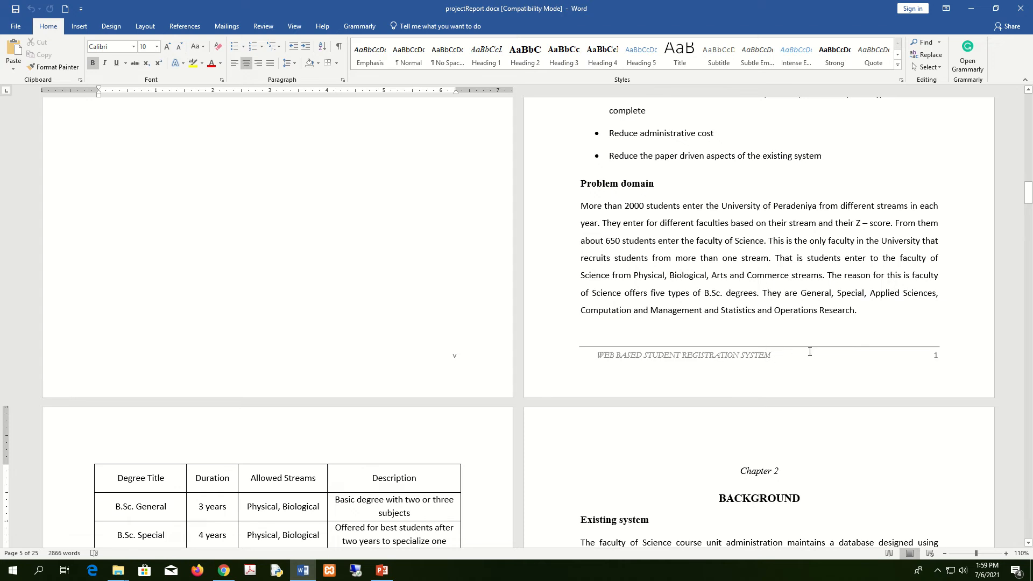
{"action": "scroll", "coordinate": [1025, 237], "scroll_direction": "up", "scroll_amount": 3}
- Follow the Chapter 2 link in the table of contents to its chapter heading
{"action": "left_click_drag", "start_coordinate": [1028, 183], "coordinate": [1028, 101]}
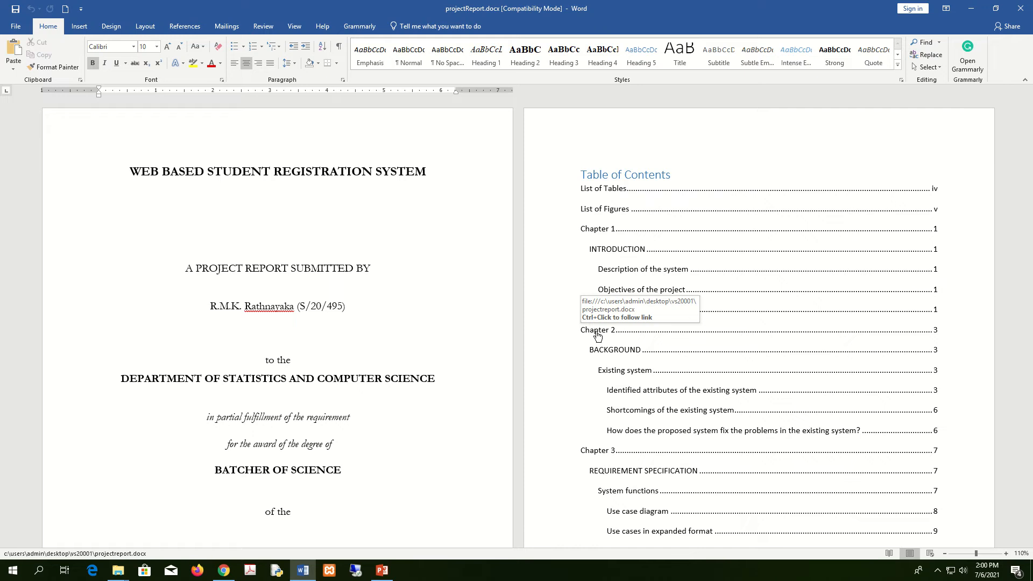
{"action": "left_click", "coordinate": [596, 332], "text": "ctrl"}
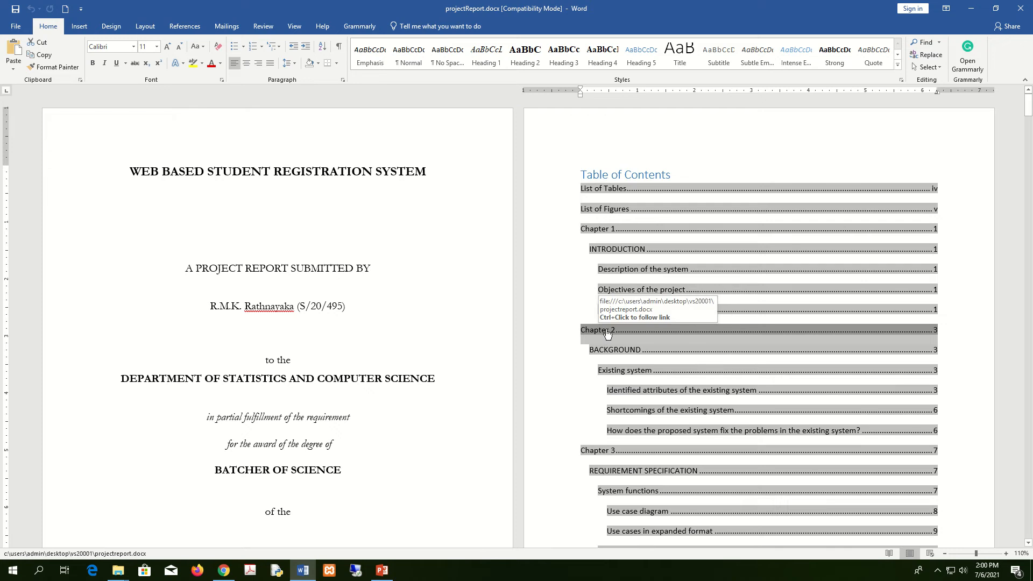
{"action": "left_click", "coordinate": [606, 332], "text": "ctrl"}
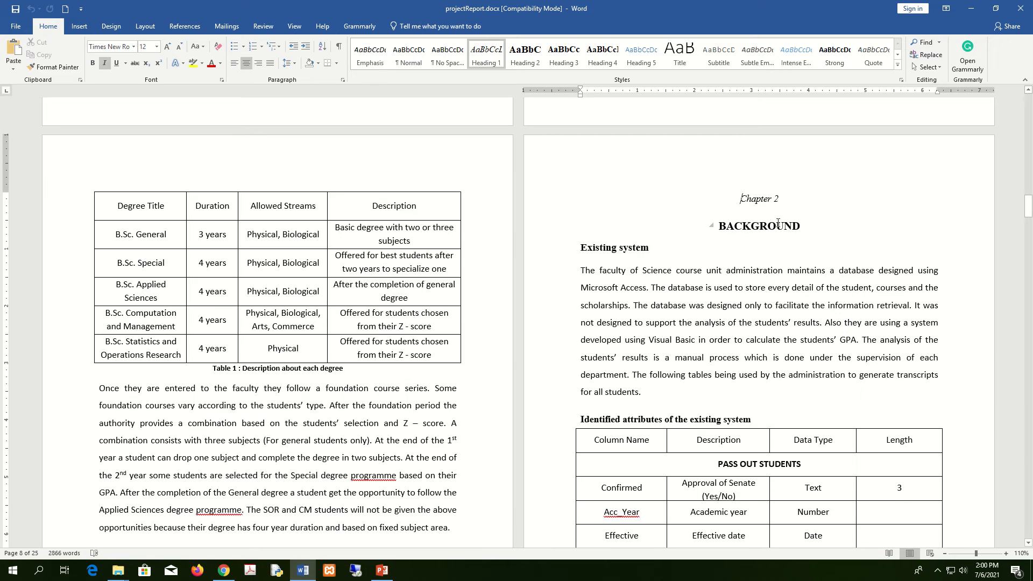
- Examine the List of Tables, the List of Figures and the index on the last page, and return to the document's beginning
{"action": "left_click_drag", "start_coordinate": [1030, 223], "coordinate": [1029, 145]}
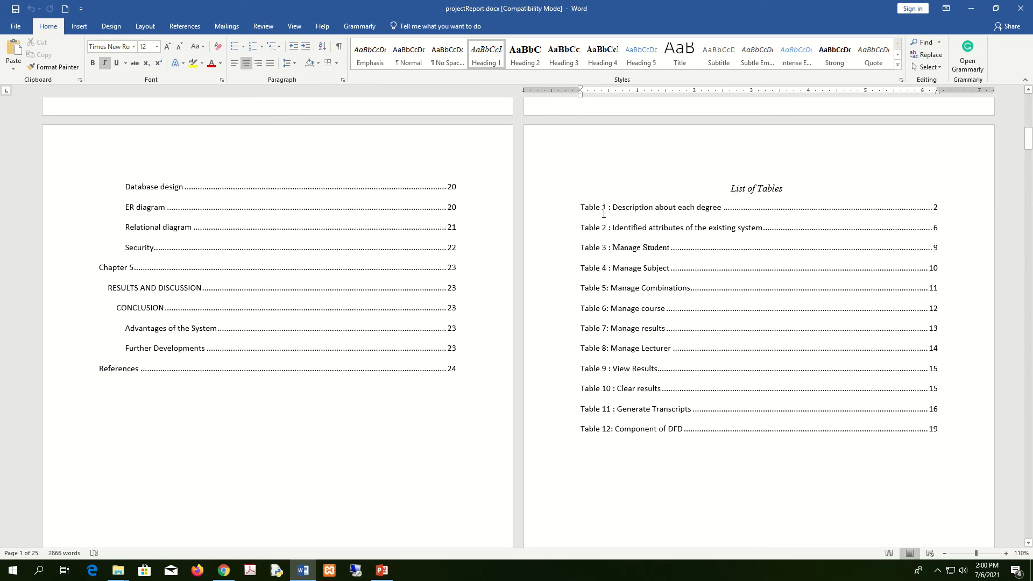
{"action": "scroll", "coordinate": [754, 327], "scroll_direction": "down", "scroll_amount": 8}
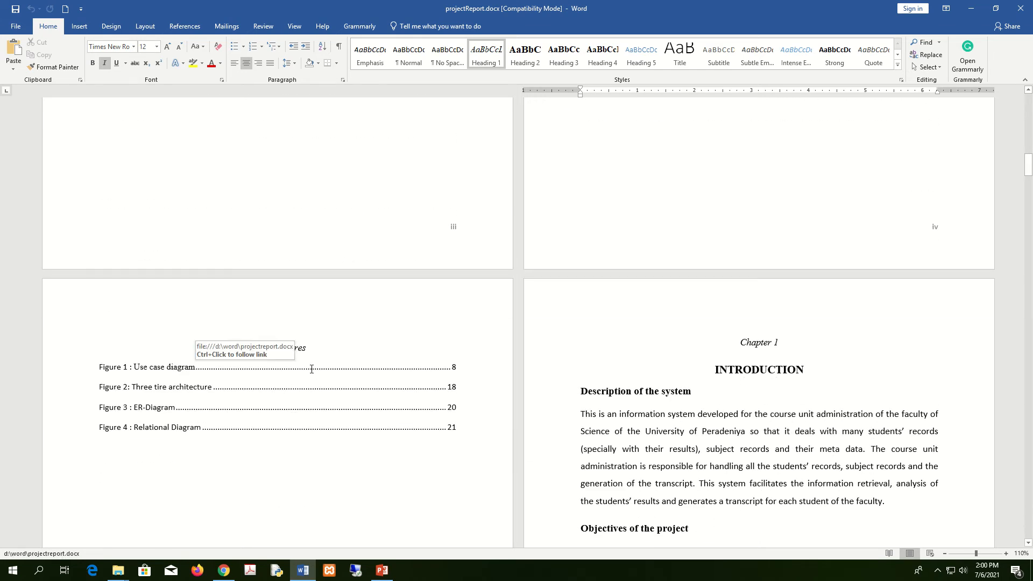
{"action": "scroll", "coordinate": [311, 369], "scroll_direction": "down", "scroll_amount": 1}
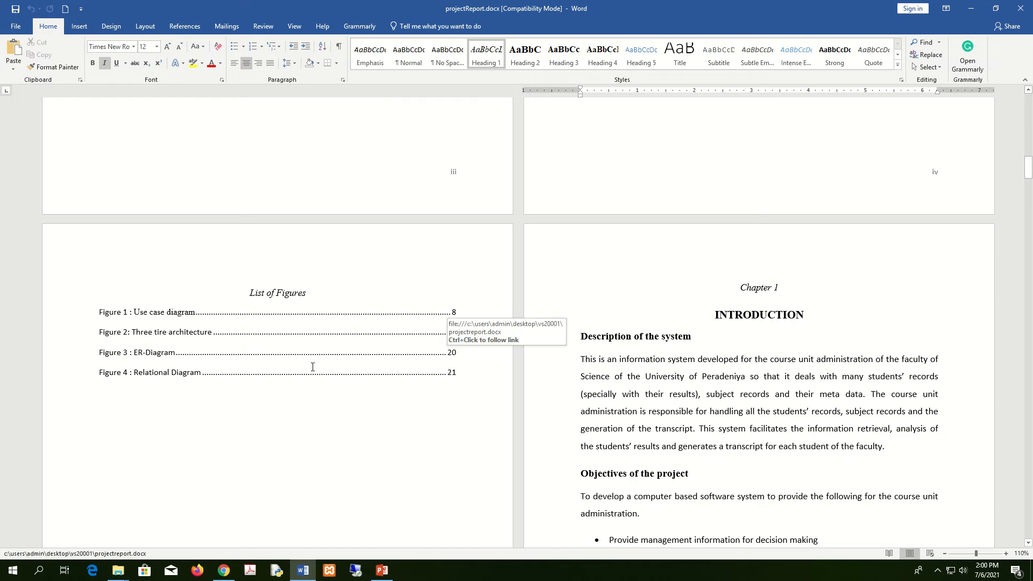
{"action": "left_click_drag", "start_coordinate": [1030, 176], "coordinate": [1031, 514]}
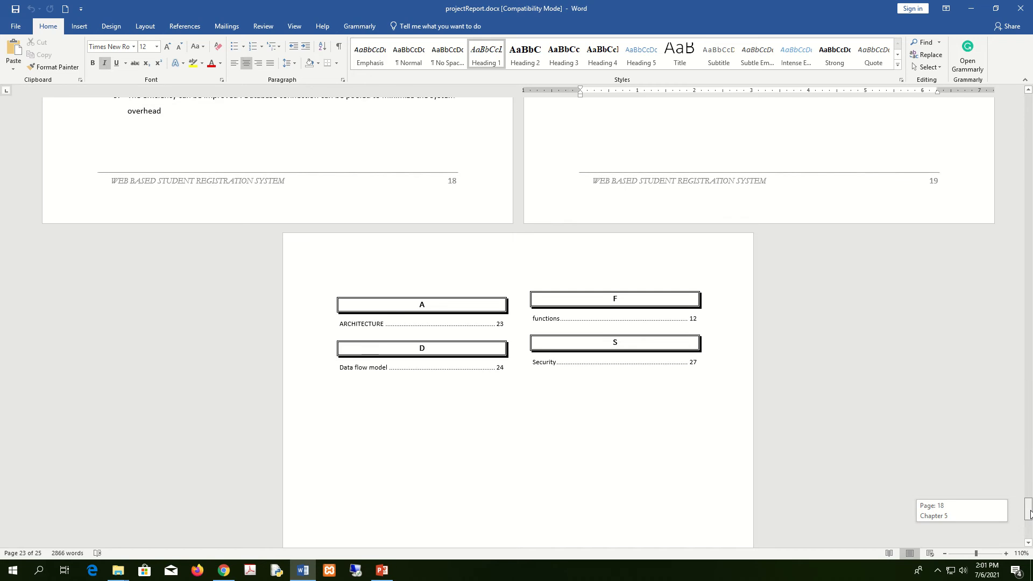
{"action": "left_click_drag", "start_coordinate": [1029, 513], "coordinate": [1029, 106]}
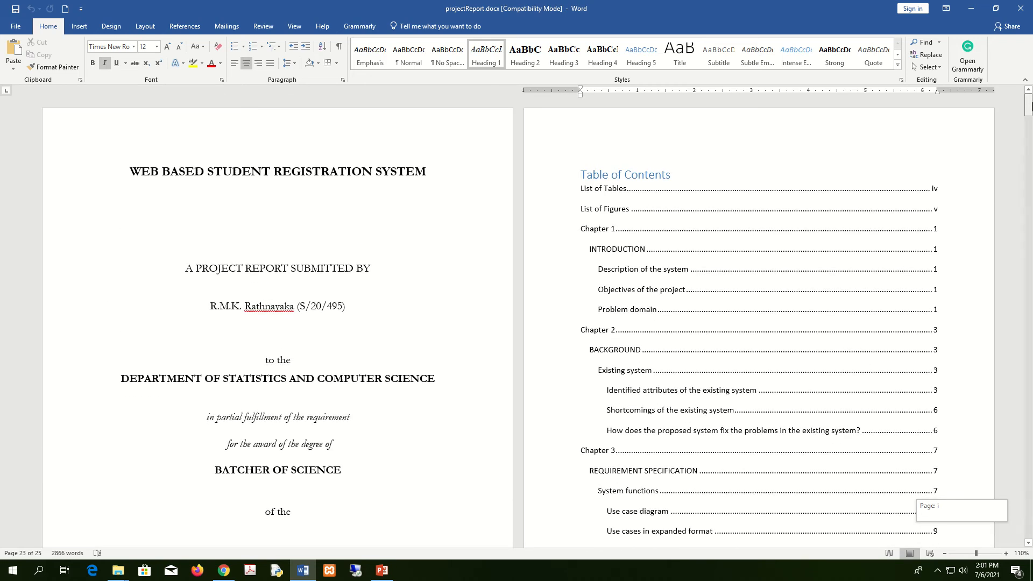
- Open projectReport_ClearFormatting.docx from the VS20001 folder and place it side by side with the finished projectReport.docx
{"action": "left_click_drag", "start_coordinate": [1029, 106], "coordinate": [1028, 106]}
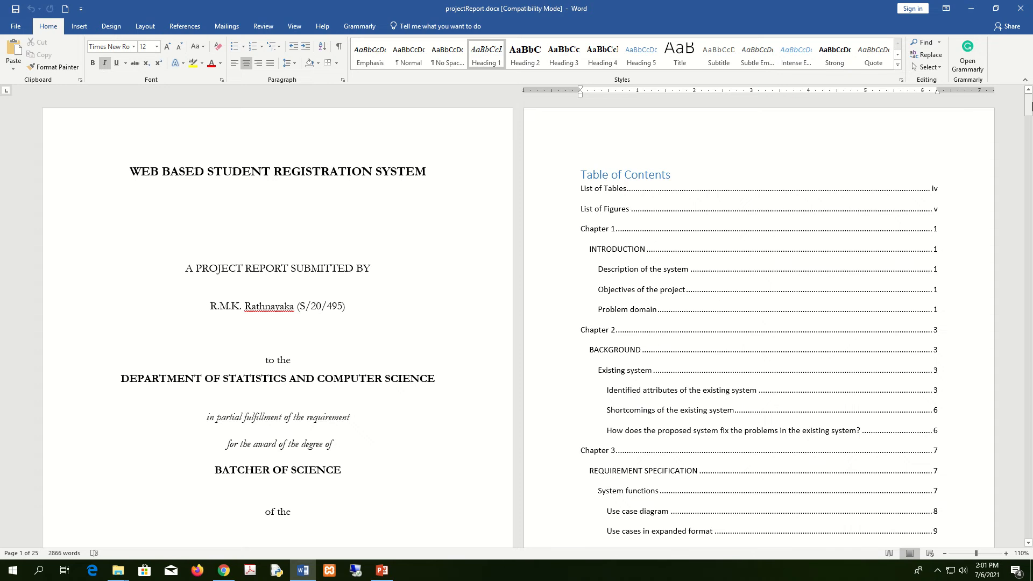
{"action": "key", "text": "super+Left"}
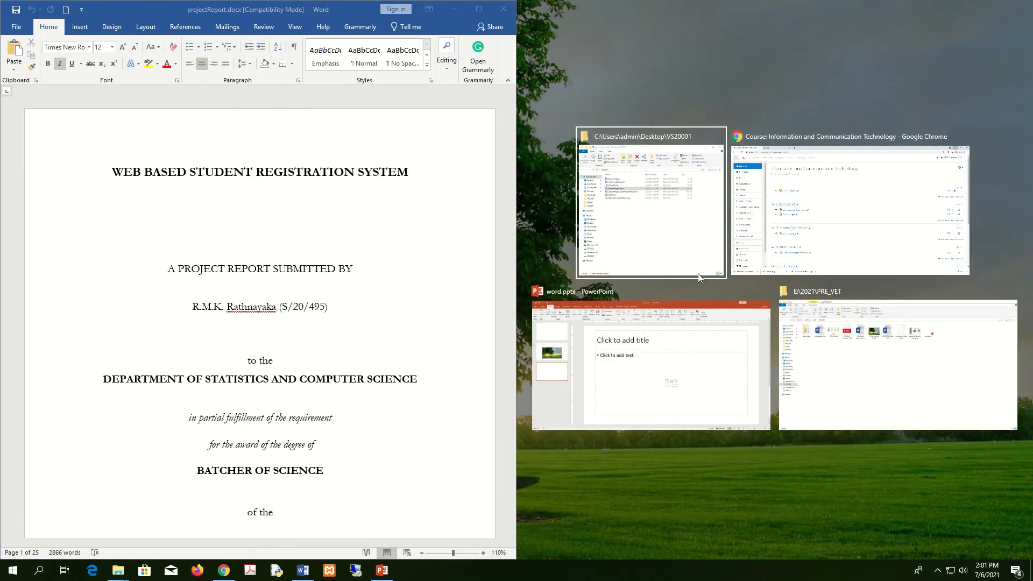
{"action": "left_click", "coordinate": [661, 233]}
{"action": "left_click", "coordinate": [674, 174]}
{"action": "double_click", "coordinate": [687, 165]}
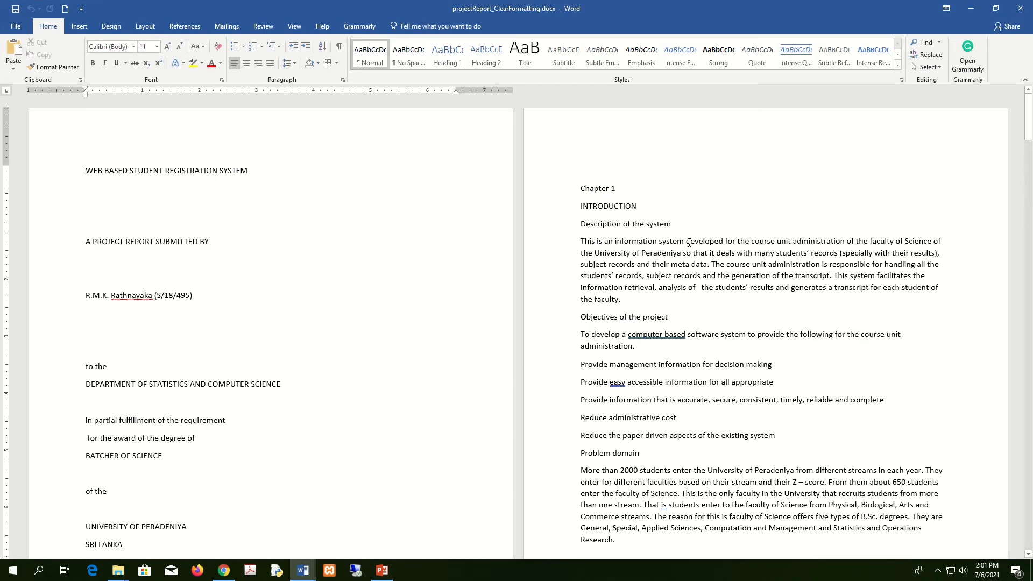
{"action": "key", "text": "super+Right"}
{"action": "left_click", "coordinate": [383, 226]}
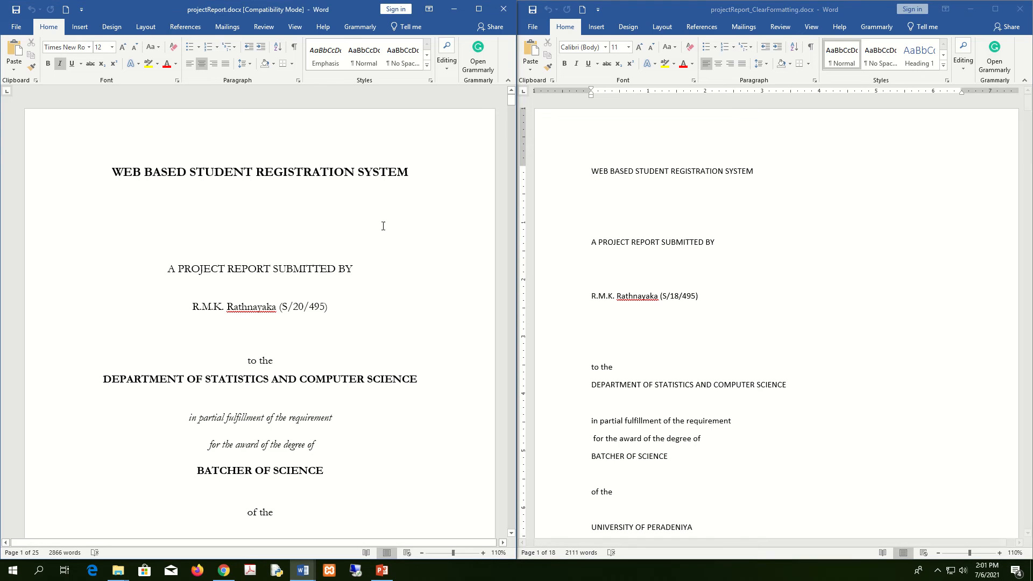
- Look through the finished report's front matter, then close it and maximize projectReport_ClearFormatting.docx
{"action": "scroll", "coordinate": [365, 219], "scroll_direction": "down", "scroll_amount": 15}
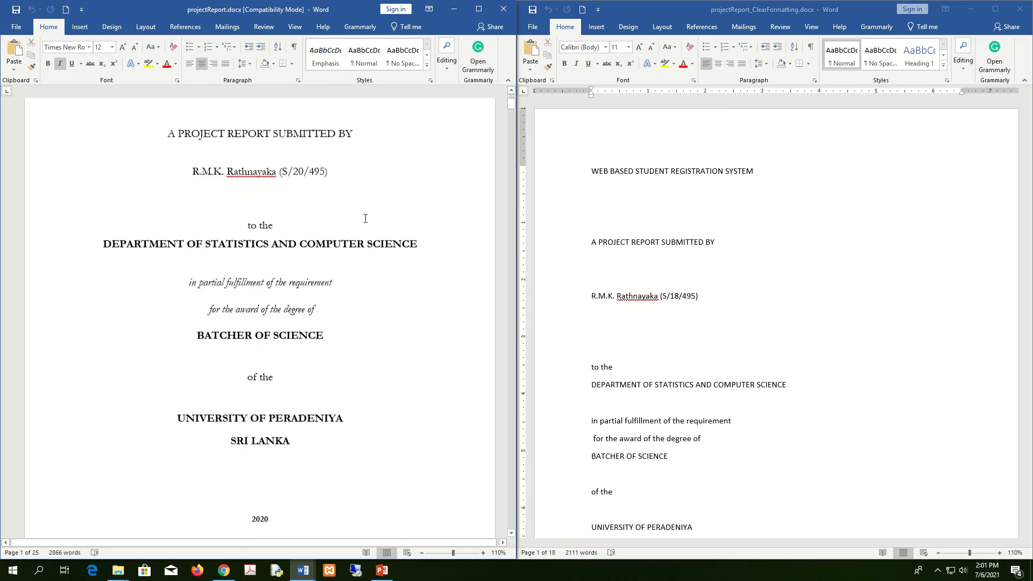
{"action": "scroll", "coordinate": [364, 219], "scroll_direction": "down", "scroll_amount": 10}
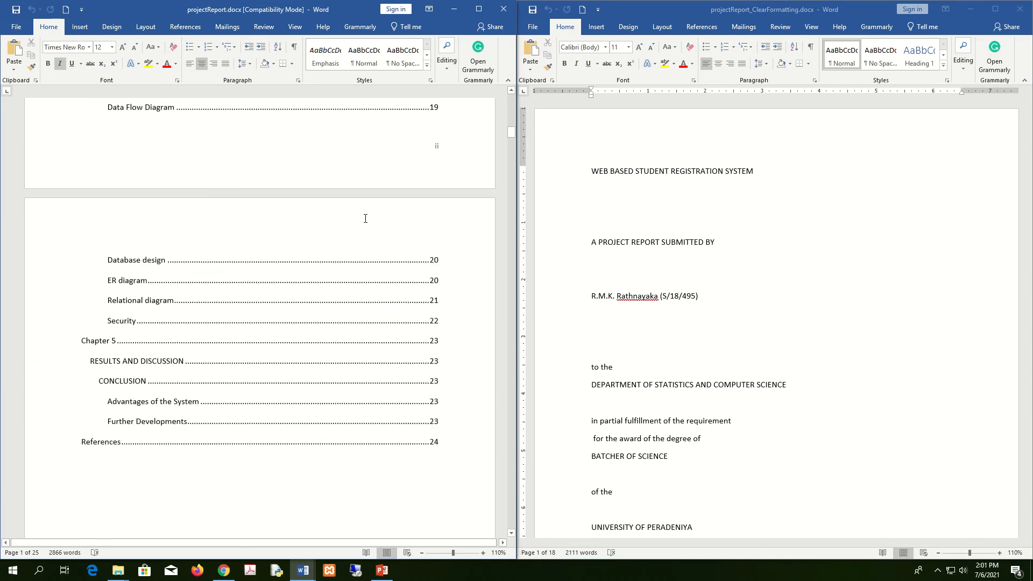
{"action": "scroll", "coordinate": [364, 219], "scroll_direction": "down", "scroll_amount": 10}
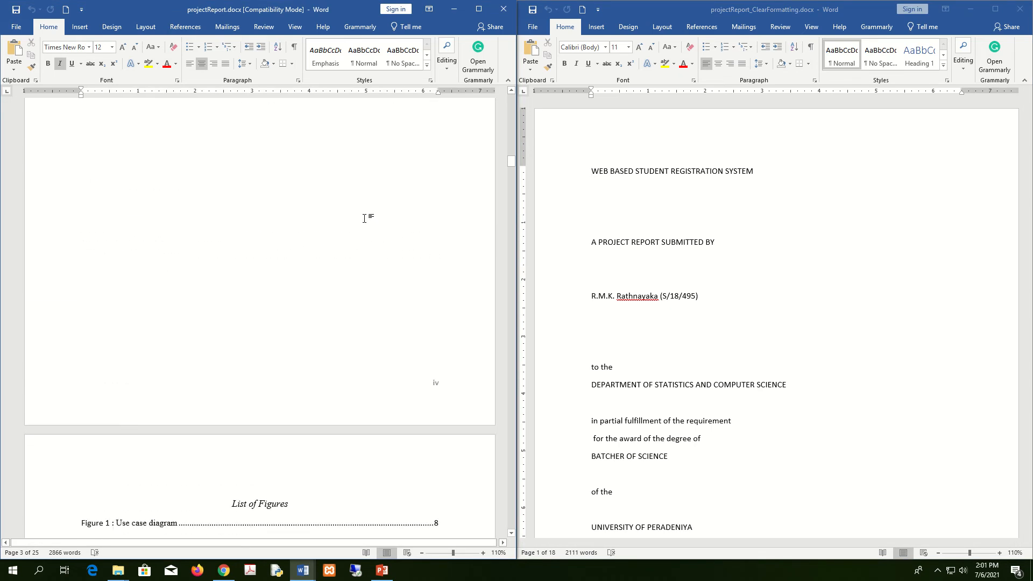
{"action": "left_click", "coordinate": [509, 10]}
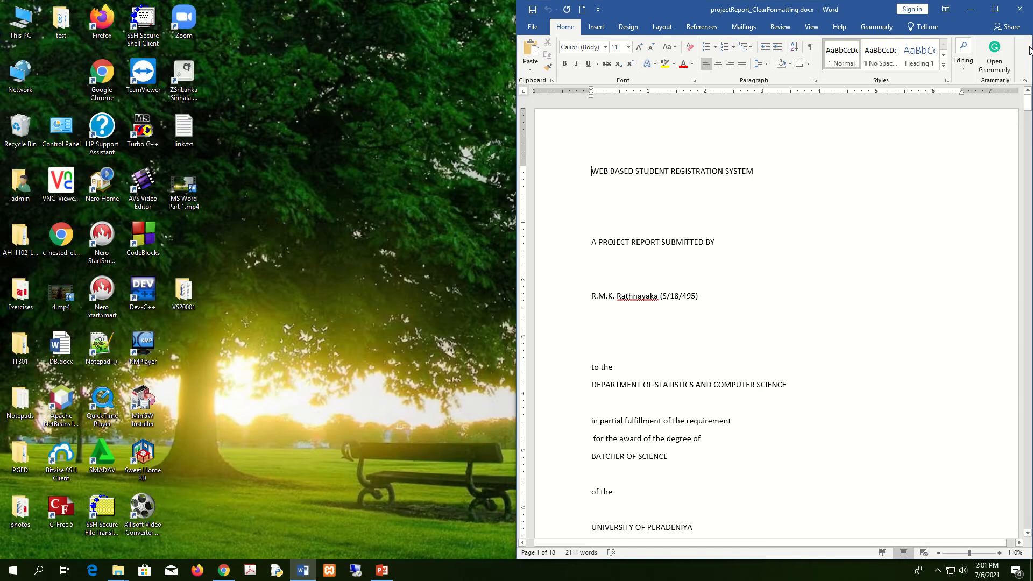
{"action": "left_click", "coordinate": [995, 9]}
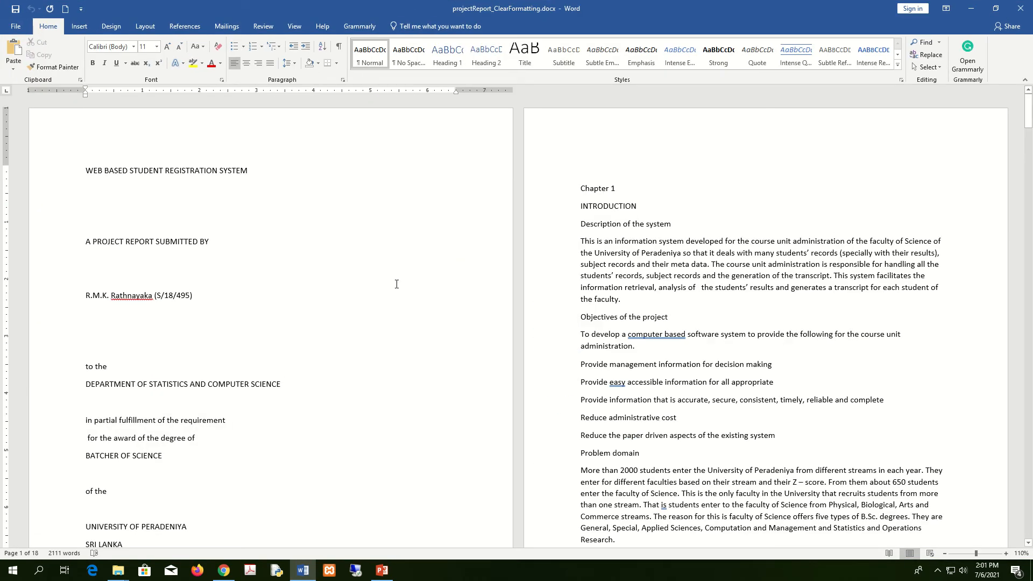
- Insert page numbers at the bottom of the unformatted report's pages with the Plain Number 3 design
{"action": "scroll", "coordinate": [397, 284], "scroll_direction": "down", "scroll_amount": 5}
{"action": "scroll", "coordinate": [397, 285], "scroll_direction": "up", "scroll_amount": 5}
{"action": "scroll", "coordinate": [374, 324], "scroll_direction": "down", "scroll_amount": 5}
{"action": "scroll", "coordinate": [373, 323], "scroll_direction": "up", "scroll_amount": 5}
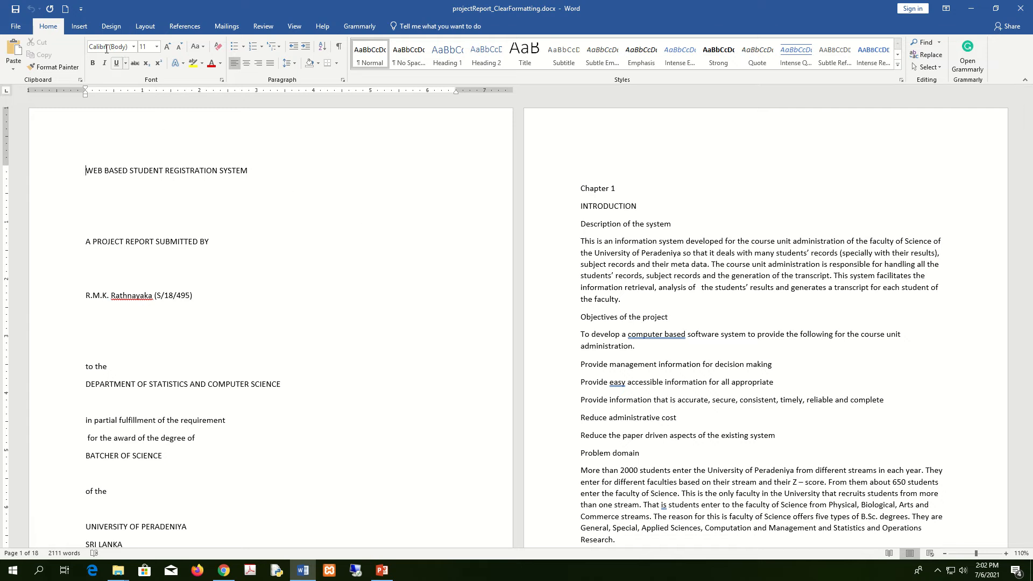
{"action": "left_click", "coordinate": [78, 30]}
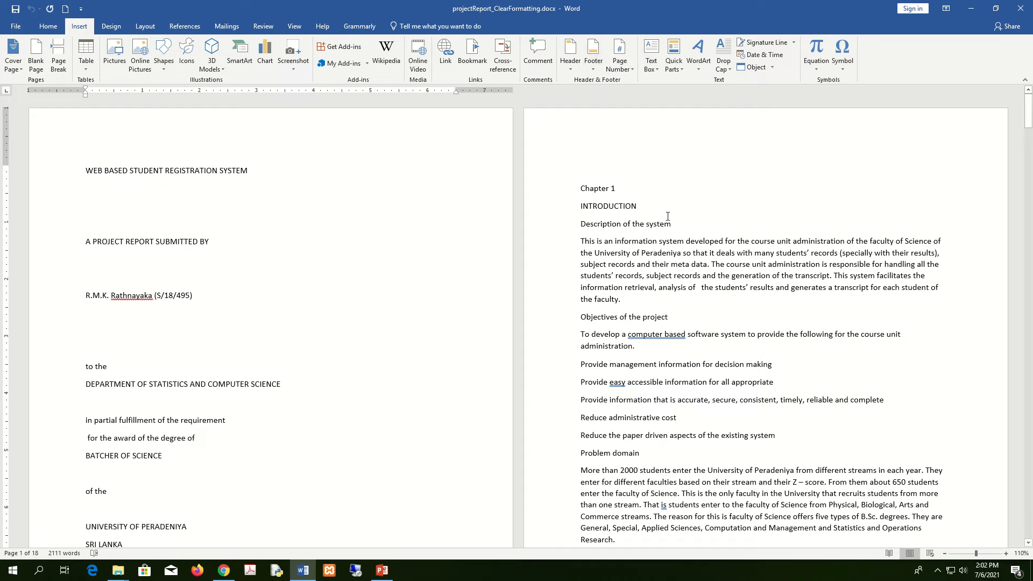
{"action": "left_click", "coordinate": [623, 70]}
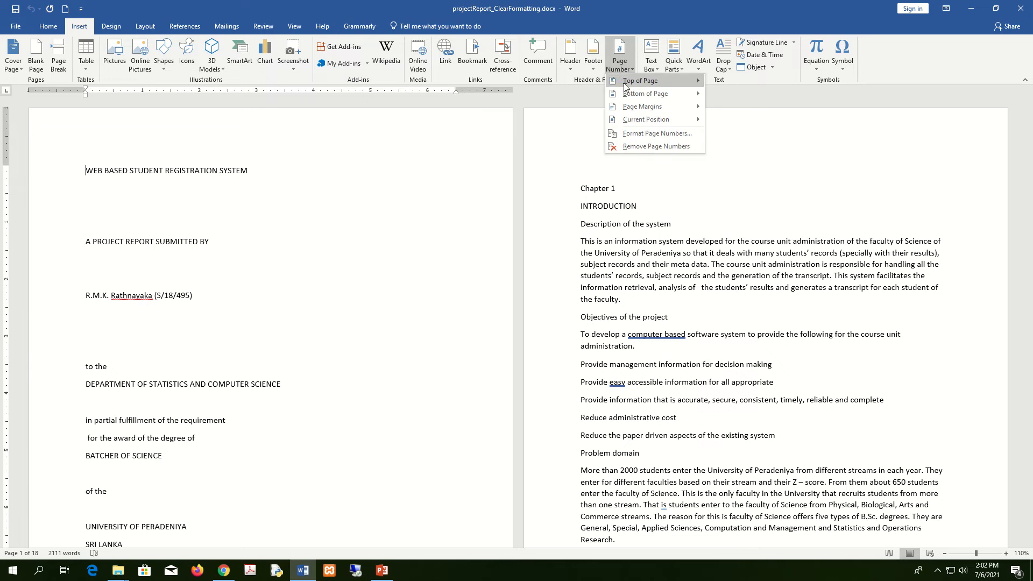
{"action": "mouse_move", "coordinate": [627, 81]}
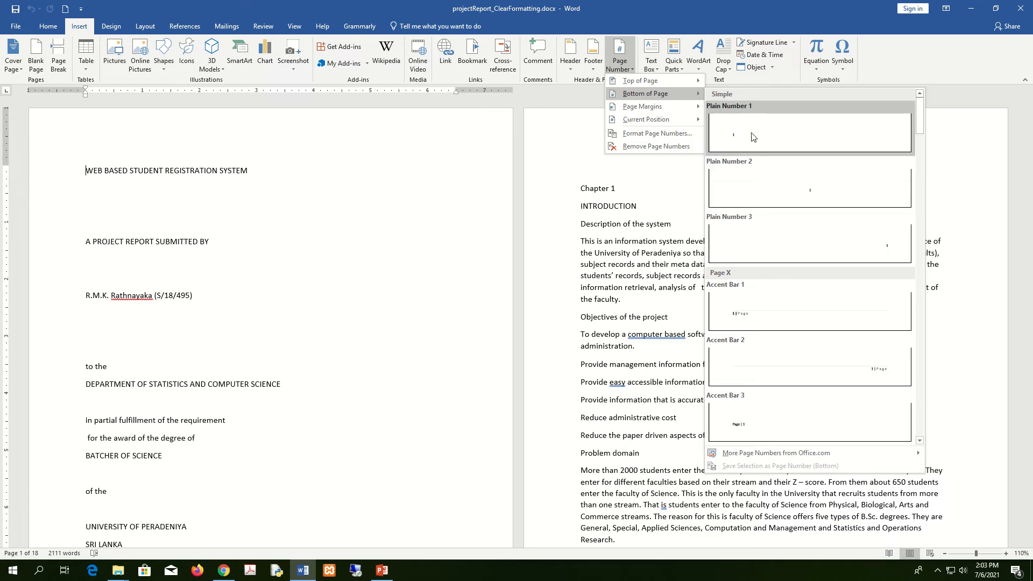
{"action": "left_click", "coordinate": [876, 250]}
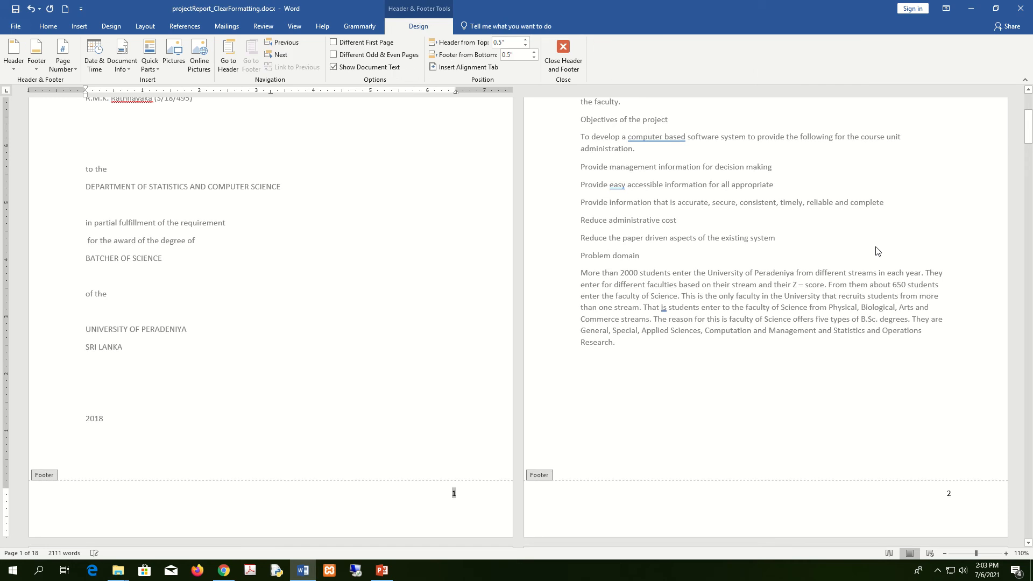
- Try the Plain Number 1 and Plain Number 2 designs for the page numbers at the bottom of the page
{"action": "left_click", "coordinate": [460, 506]}
{"action": "left_click_drag", "start_coordinate": [447, 498], "coordinate": [472, 492]}
{"action": "left_click", "coordinate": [948, 494]}
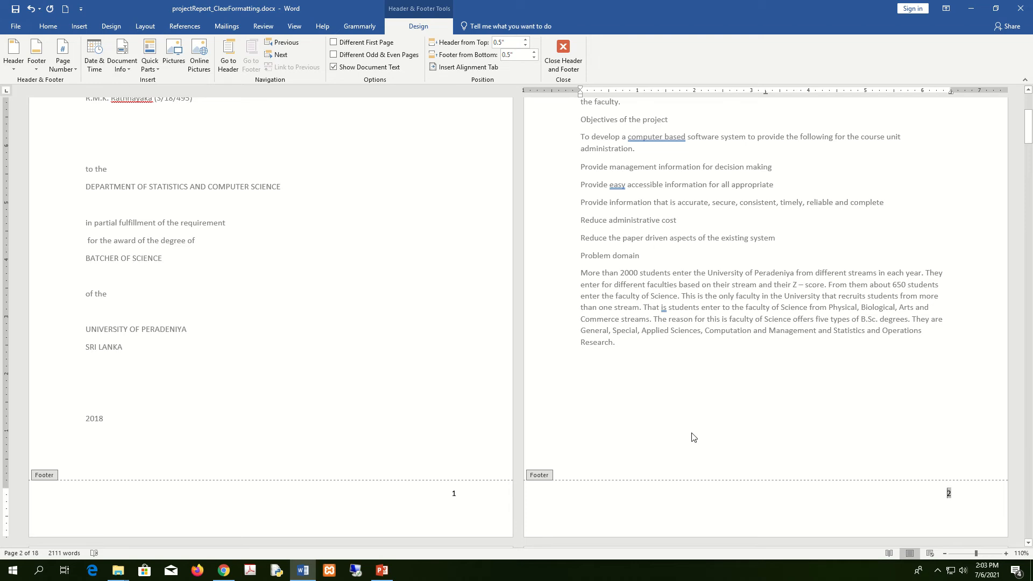
{"action": "left_click", "coordinate": [72, 73]}
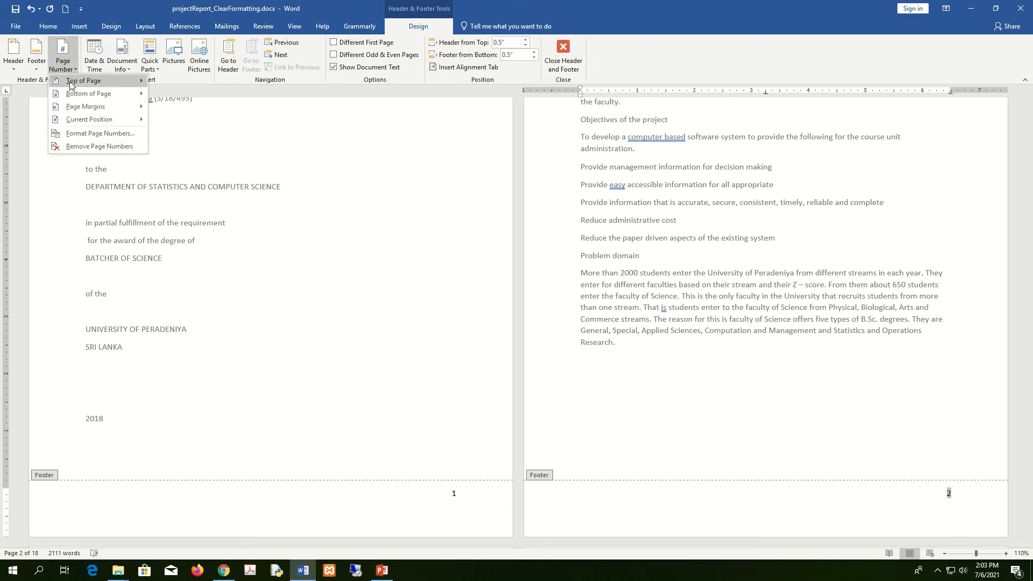
{"action": "mouse_move", "coordinate": [81, 96]}
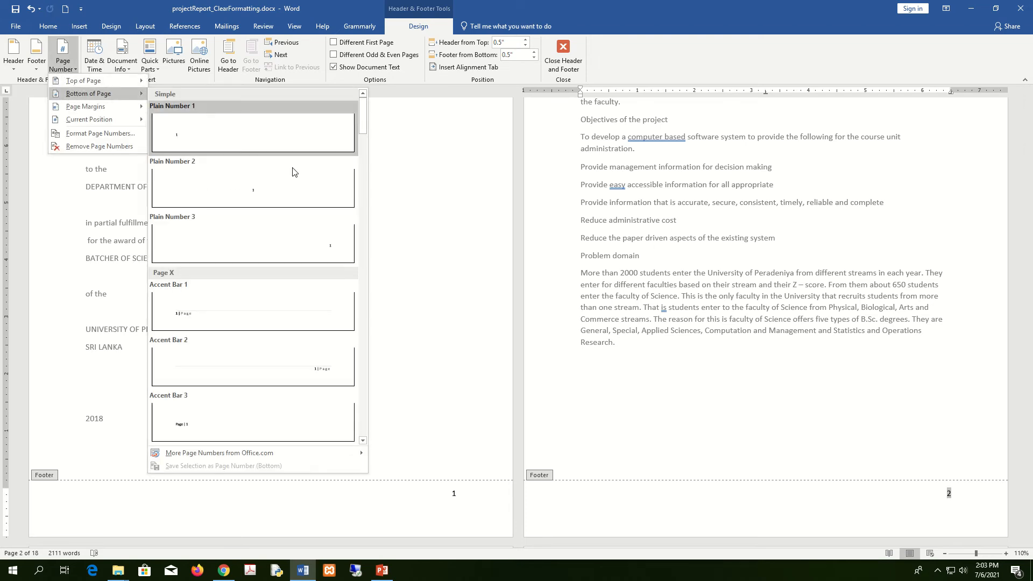
{"action": "left_click", "coordinate": [193, 142]}
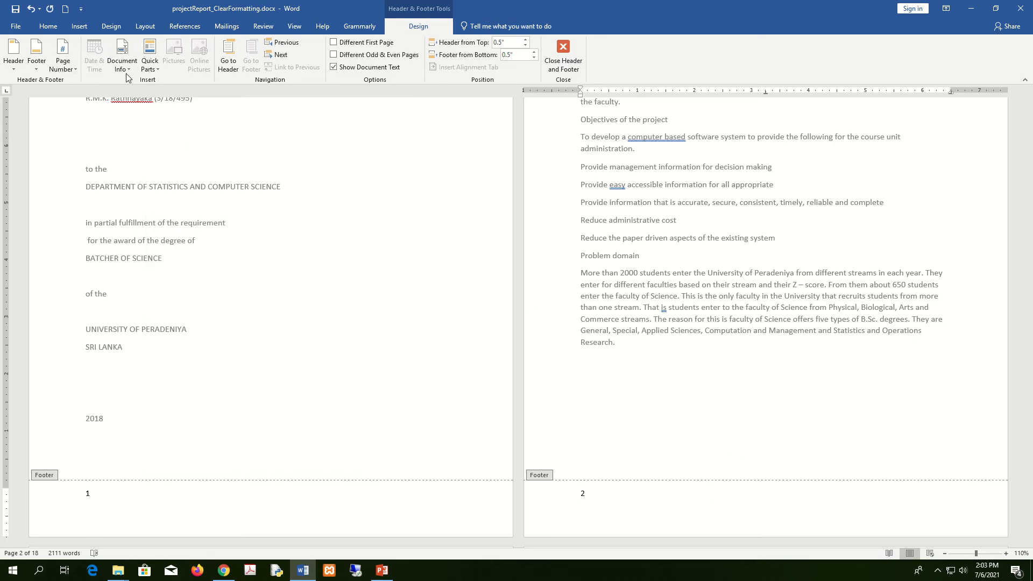
{"action": "left_click", "coordinate": [72, 69]}
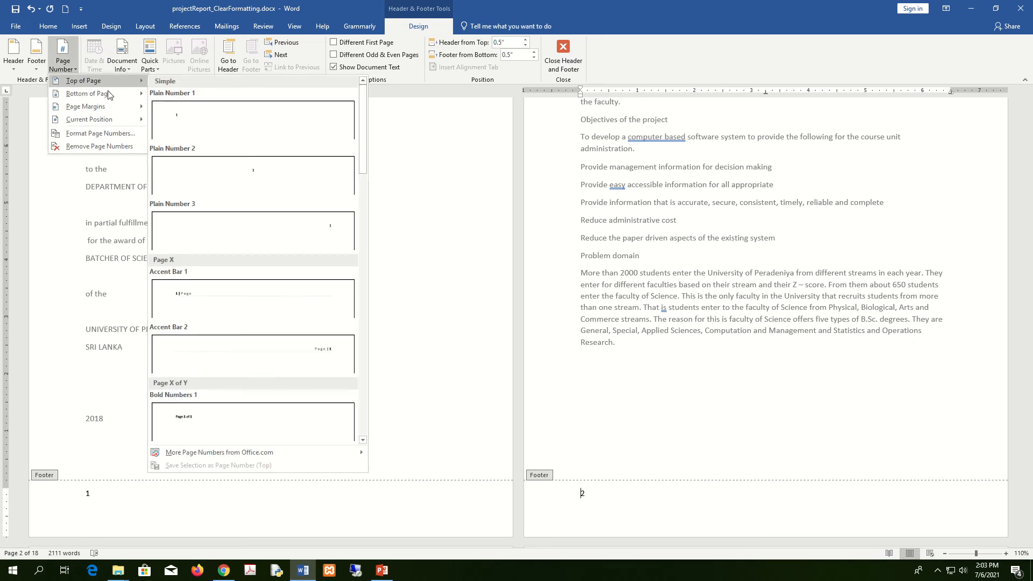
{"action": "mouse_move", "coordinate": [92, 94]}
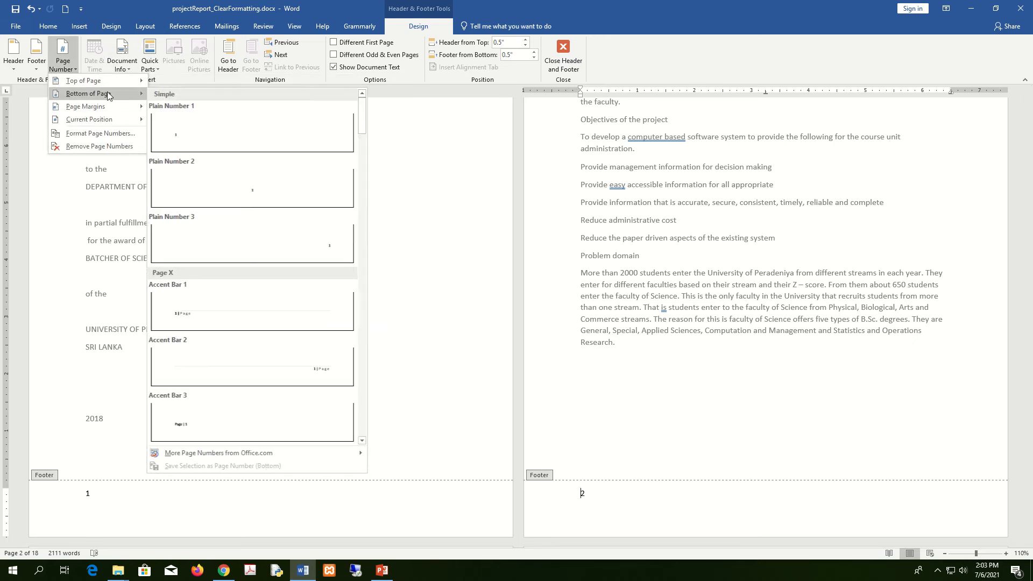
{"action": "left_click", "coordinate": [273, 190]}
- Set the bottom page numbers to Plain Number 3, leave footer editing and check the numbers on the first pages
{"action": "left_click", "coordinate": [63, 64]}
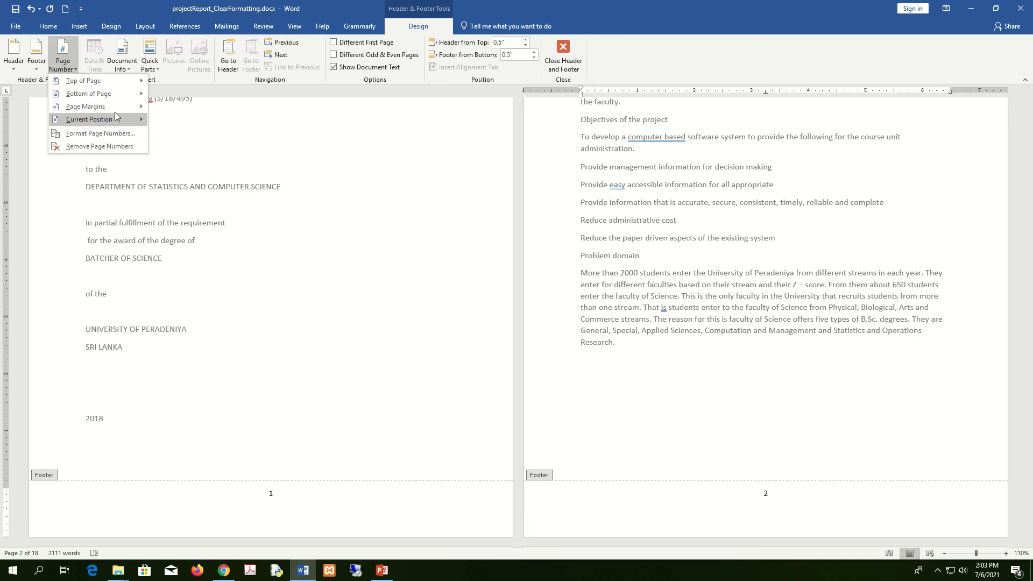
{"action": "mouse_move", "coordinate": [118, 94]}
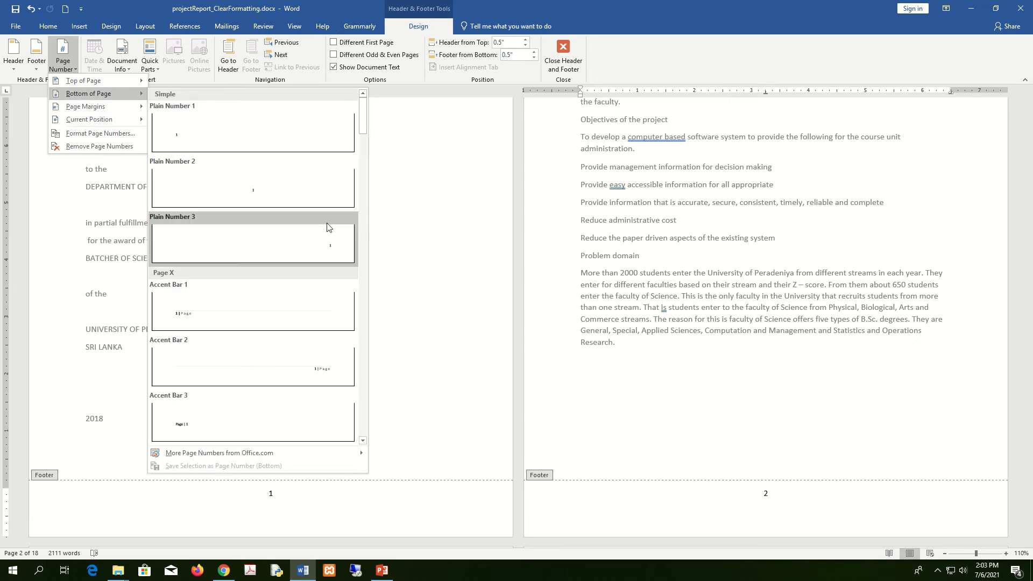
{"action": "left_click", "coordinate": [331, 242]}
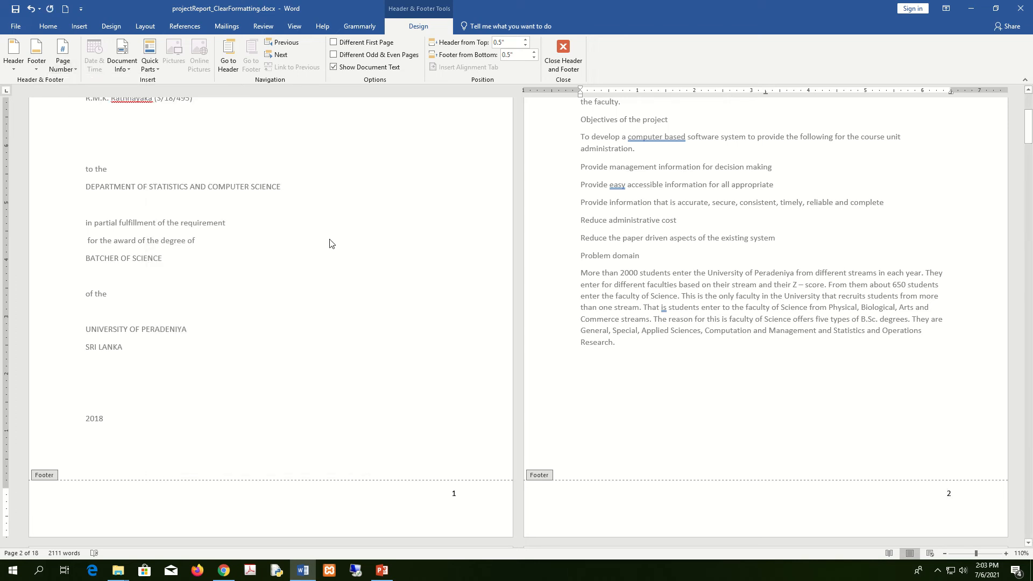
{"action": "left_click", "coordinate": [562, 60]}
{"action": "scroll", "coordinate": [425, 273], "scroll_direction": "down", "scroll_amount": 10}
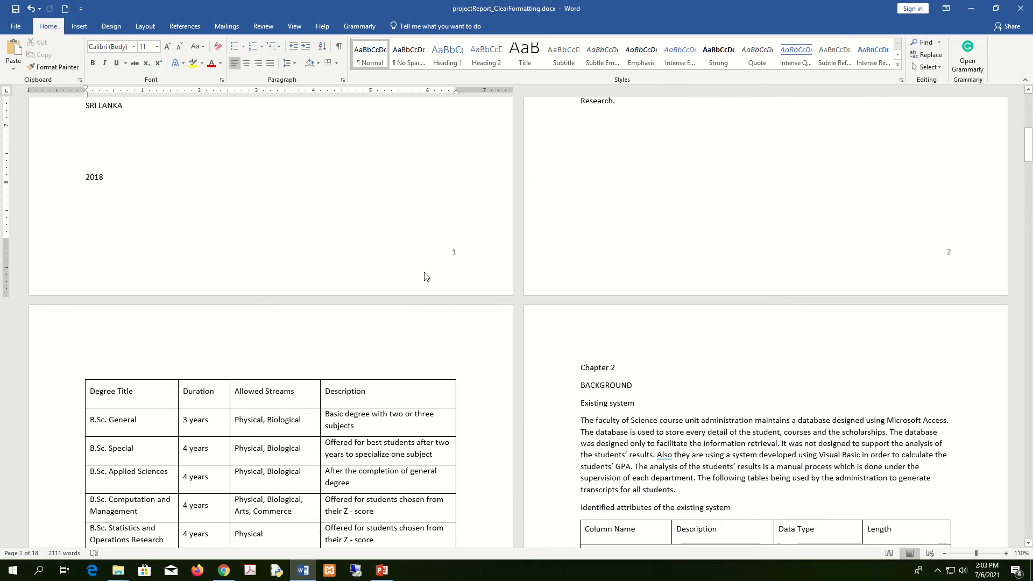
{"action": "scroll", "coordinate": [429, 270], "scroll_direction": "up", "scroll_amount": 4}
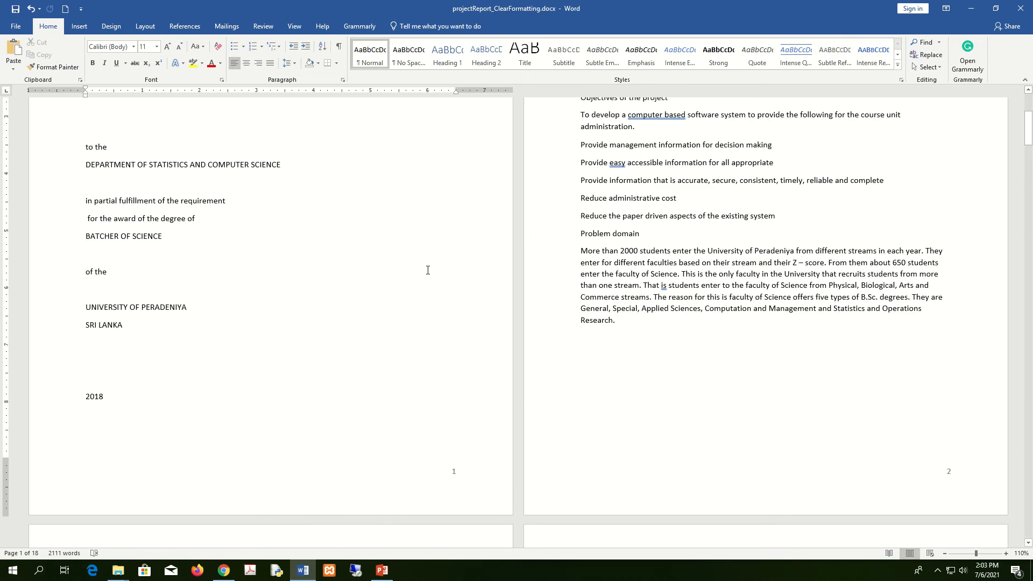
{"action": "scroll", "coordinate": [468, 337], "scroll_direction": "up", "scroll_amount": 5}
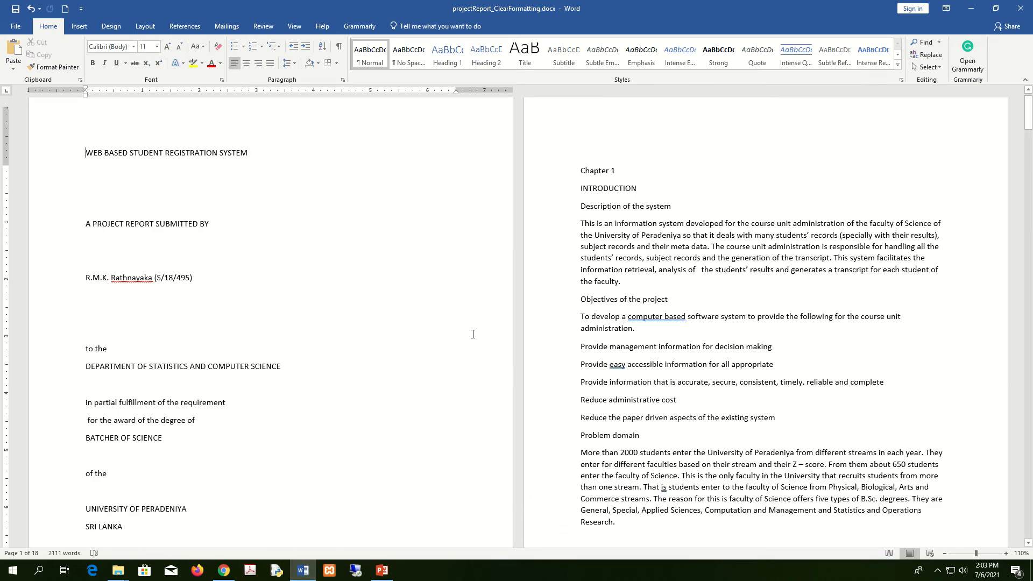
{"action": "scroll", "coordinate": [473, 334], "scroll_direction": "down", "scroll_amount": 5}
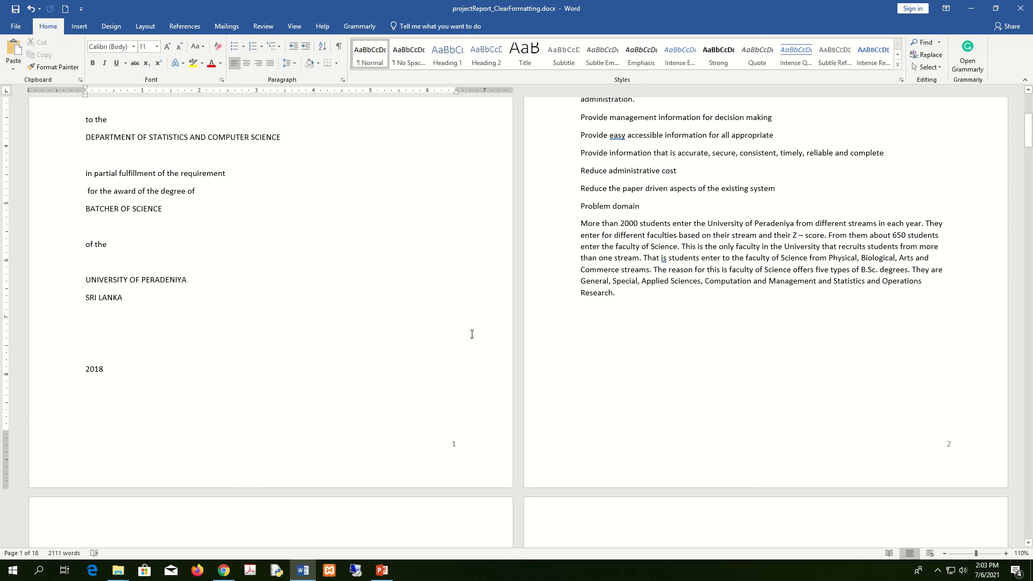
- Reopen projectReport.docx from the VS20001 folder and place it side by side with the unformatted report
{"action": "key", "text": "super+Right"}
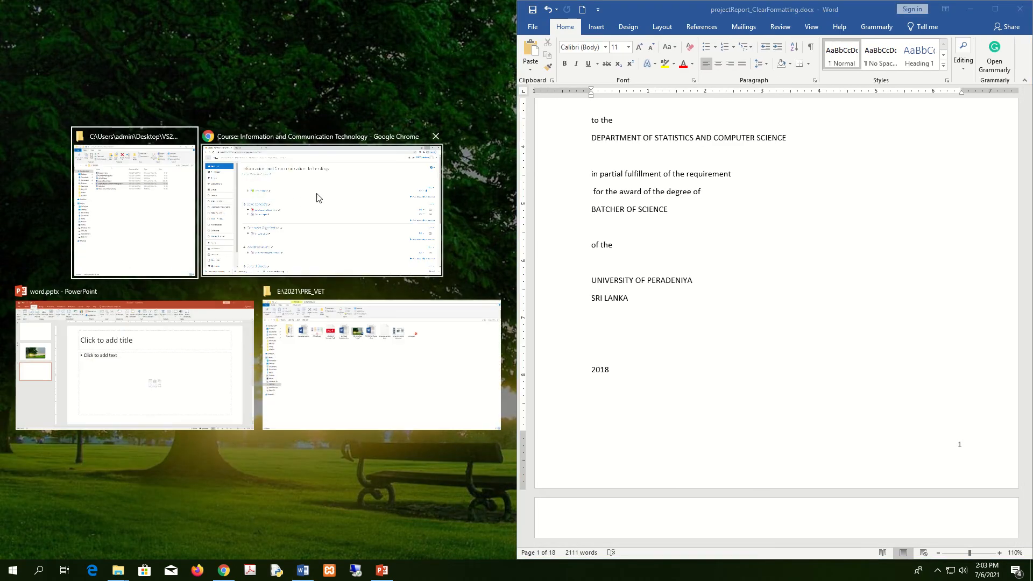
{"action": "left_click", "coordinate": [380, 392]}
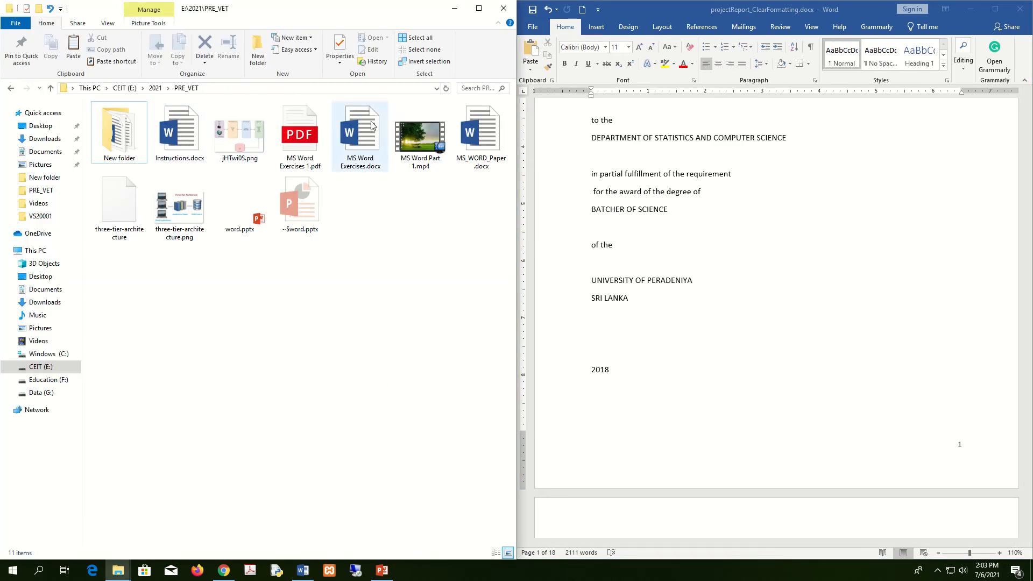
{"action": "left_click", "coordinate": [454, 8]}
{"action": "double_click", "coordinate": [182, 303]}
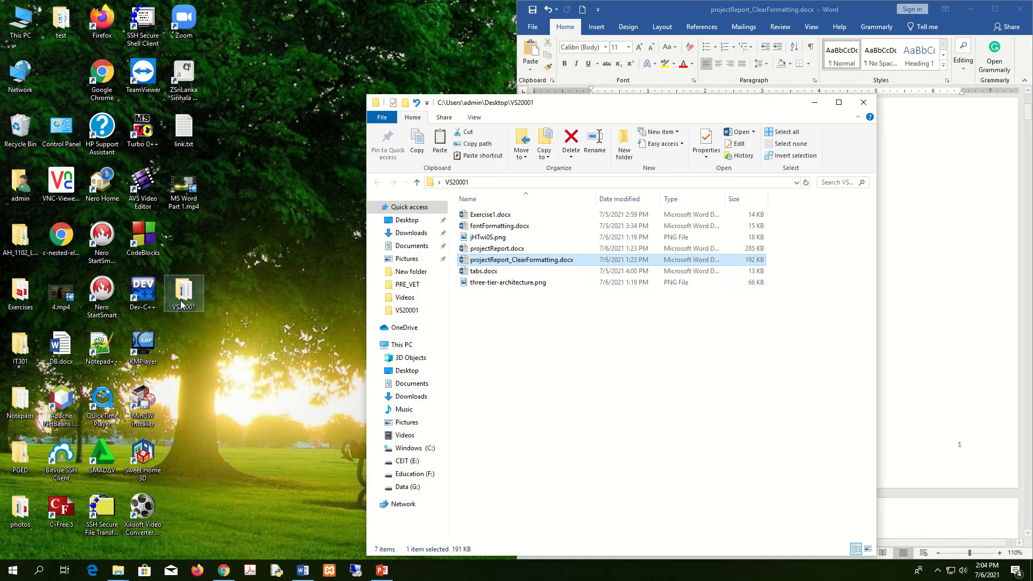
{"action": "double_click", "coordinate": [516, 250]}
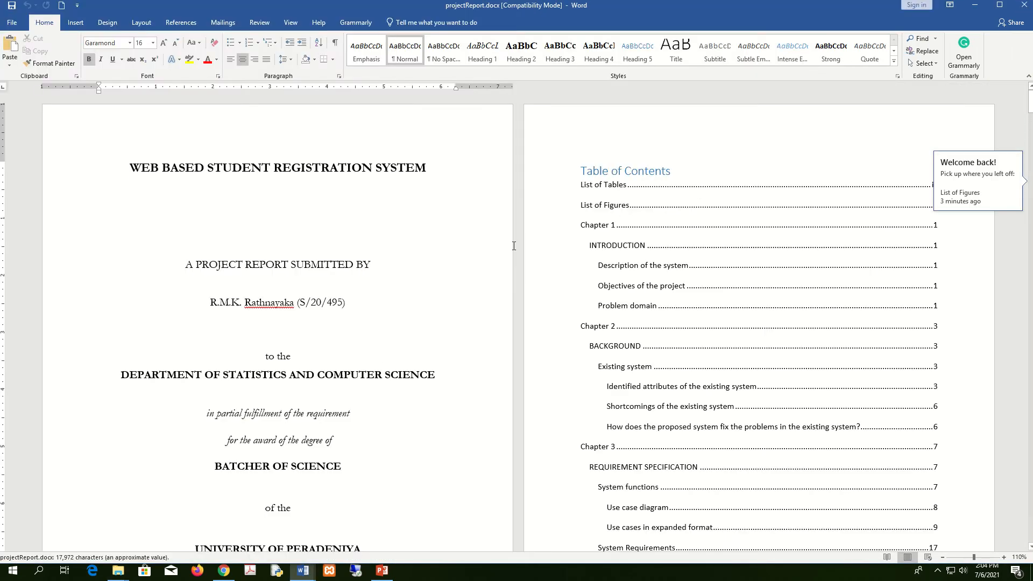
{"action": "key", "text": "super+Left"}
- Compare the bottom of the finished report's cover page with the unformatted report's numbered cover page
{"action": "scroll", "coordinate": [357, 370], "scroll_direction": "down", "scroll_amount": 7}
{"action": "scroll", "coordinate": [358, 373], "scroll_direction": "up", "scroll_amount": 1}
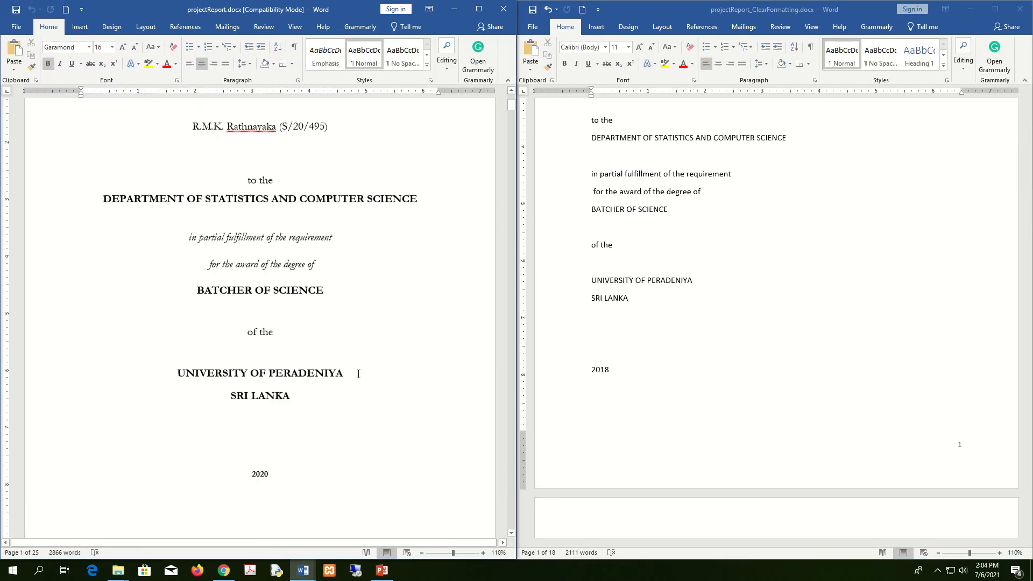
{"action": "scroll", "coordinate": [358, 373], "scroll_direction": "up", "scroll_amount": 3}
{"action": "scroll", "coordinate": [359, 374], "scroll_direction": "down", "scroll_amount": 6}
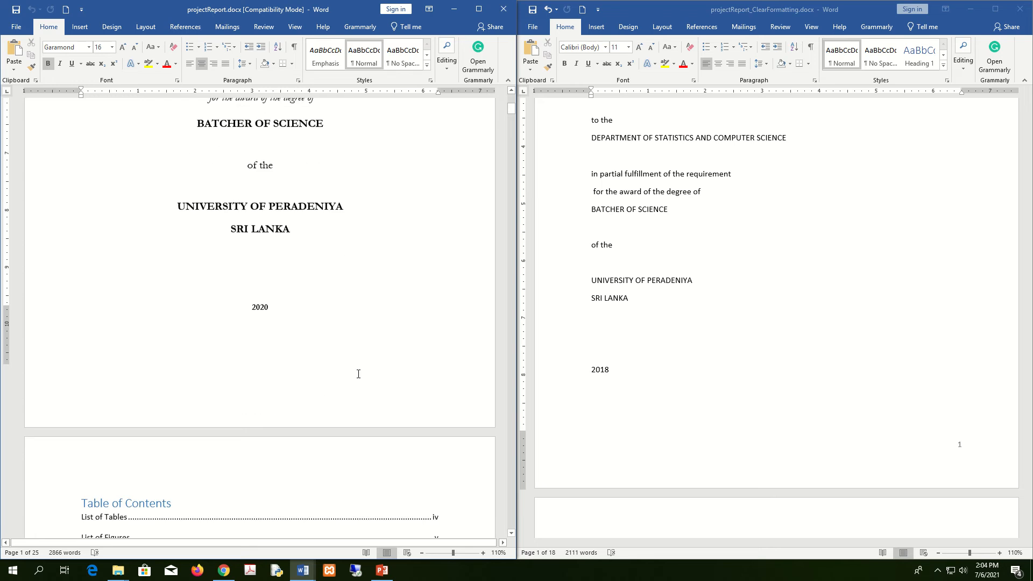
{"action": "scroll", "coordinate": [358, 373], "scroll_direction": "up", "scroll_amount": 6}
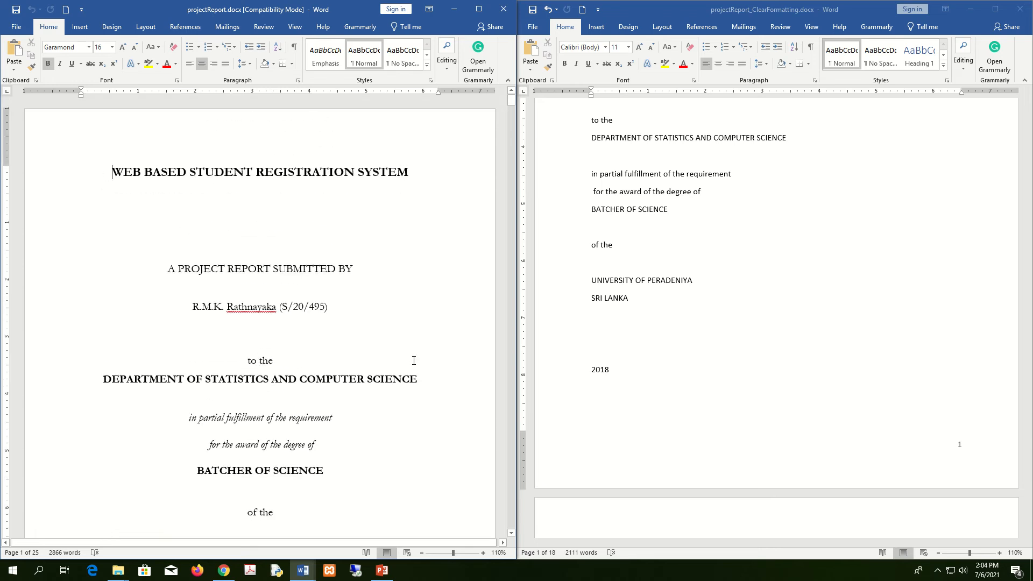
{"action": "scroll", "coordinate": [414, 360], "scroll_direction": "down", "scroll_amount": 6}
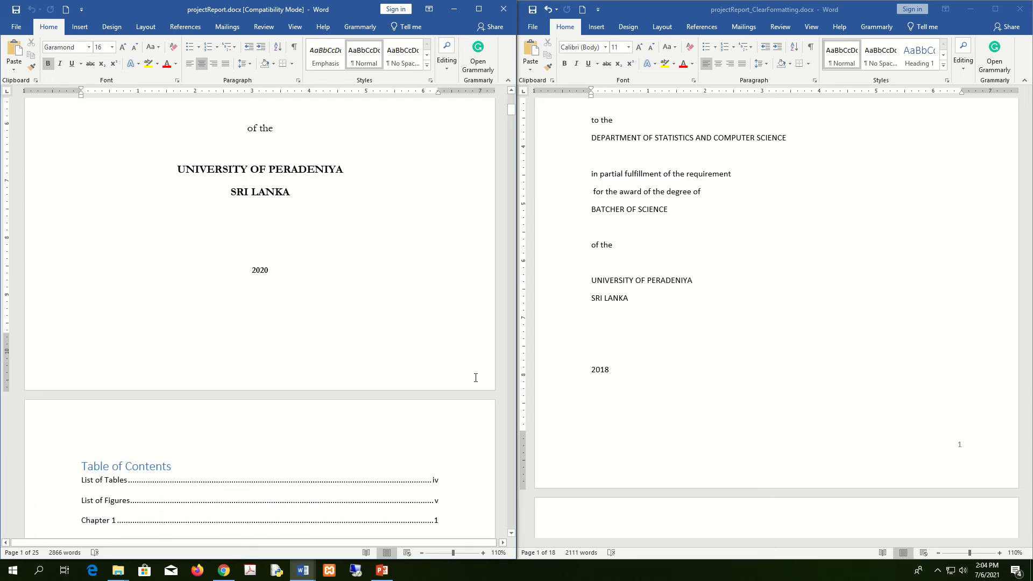
- Examine the page numbering in the finished report from the table of contents through the first page of Chapter 1
{"action": "scroll", "coordinate": [475, 379], "scroll_direction": "down", "scroll_amount": 10}
{"action": "scroll", "coordinate": [475, 378], "scroll_direction": "down", "scroll_amount": 5}
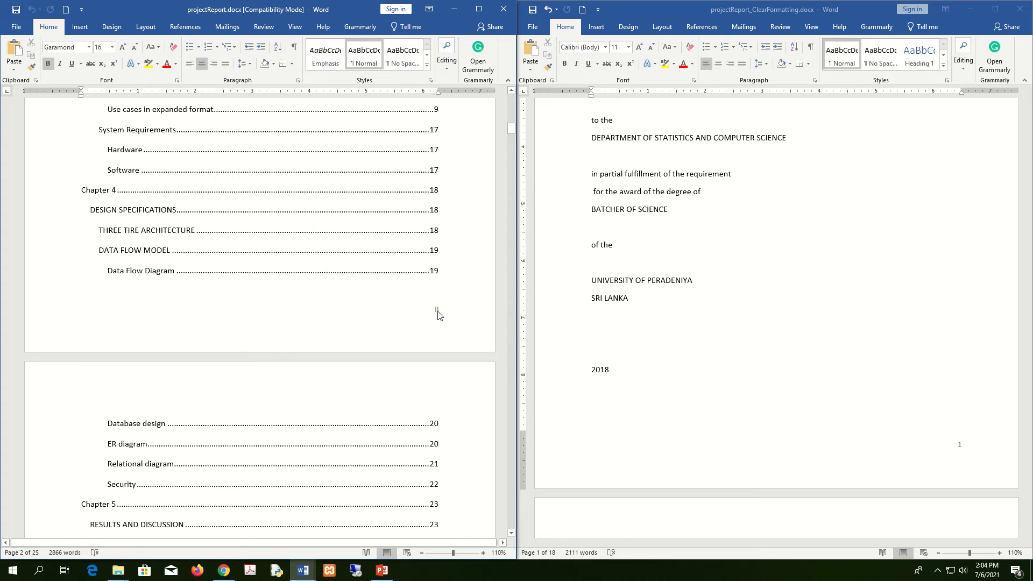
{"action": "scroll", "coordinate": [439, 315], "scroll_direction": "down", "scroll_amount": 15}
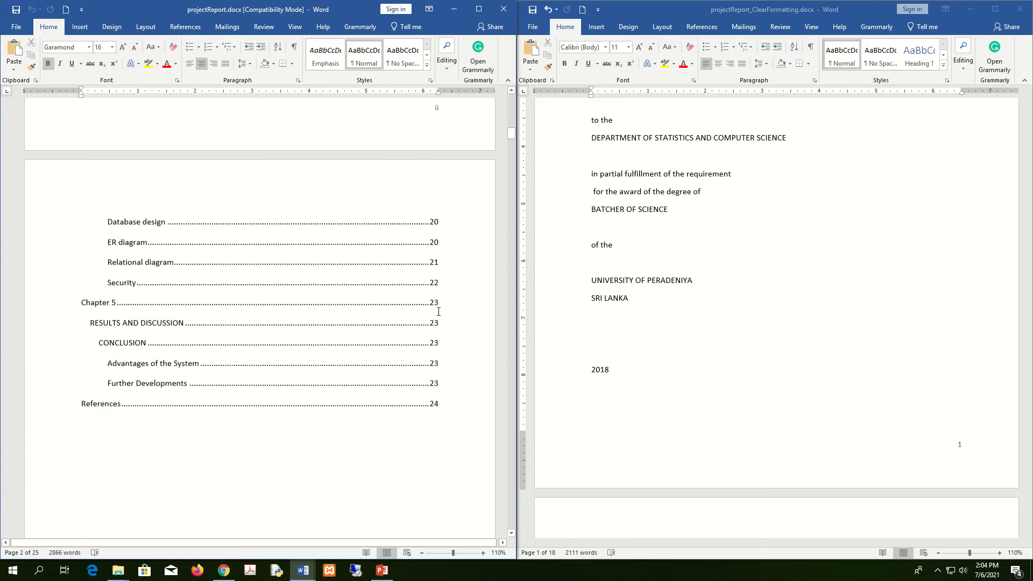
{"action": "scroll", "coordinate": [439, 311], "scroll_direction": "down", "scroll_amount": 12}
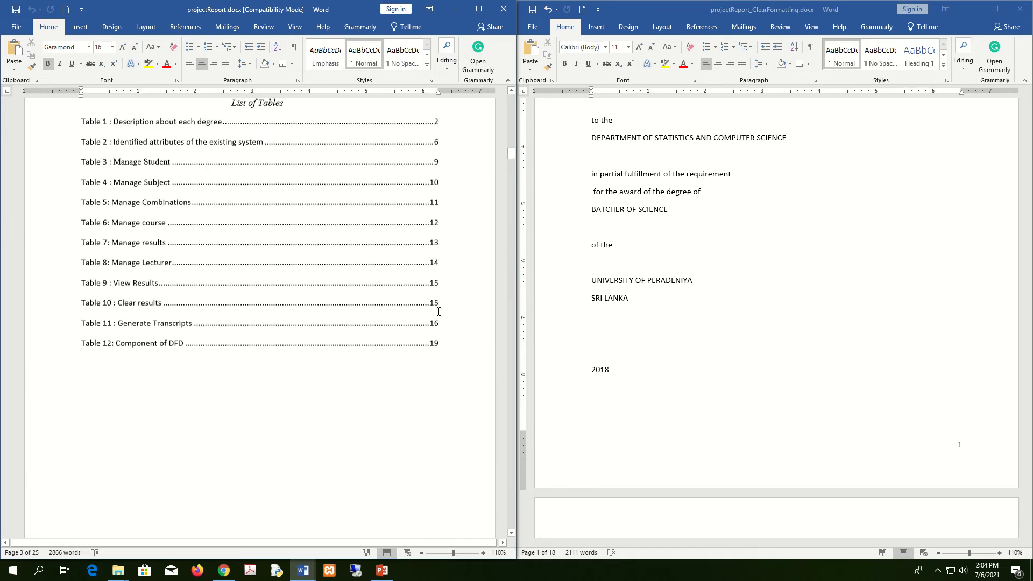
{"action": "scroll", "coordinate": [438, 312], "scroll_direction": "down", "scroll_amount": 8}
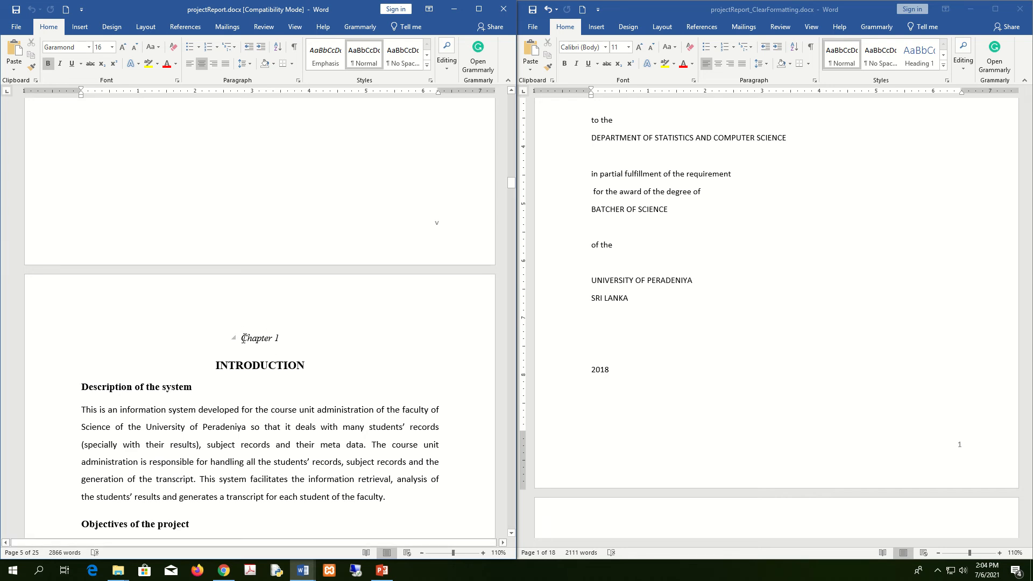
{"action": "scroll", "coordinate": [245, 338], "scroll_direction": "down", "scroll_amount": 8}
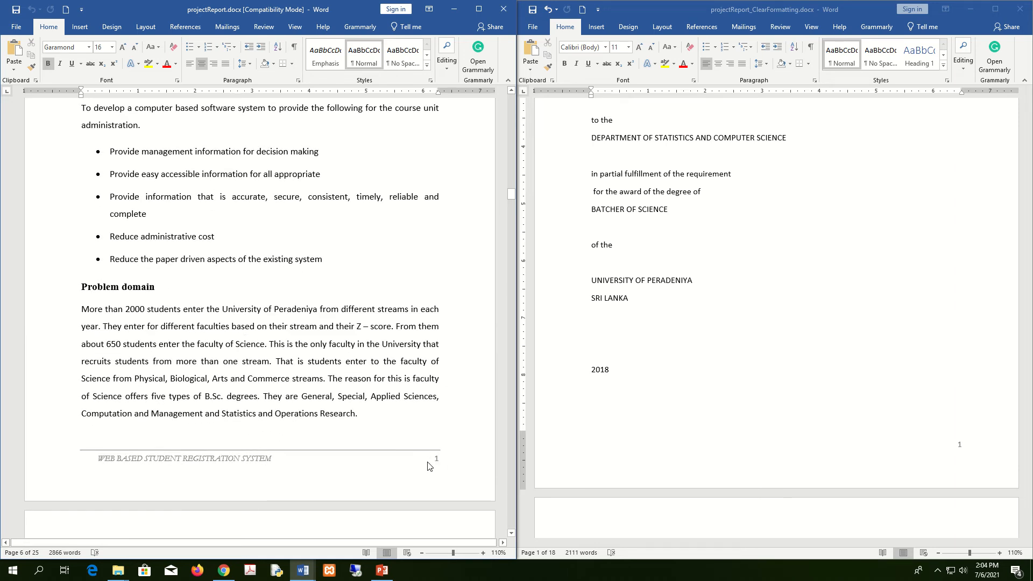
{"action": "scroll", "coordinate": [429, 462], "scroll_direction": "up", "scroll_amount": 10}
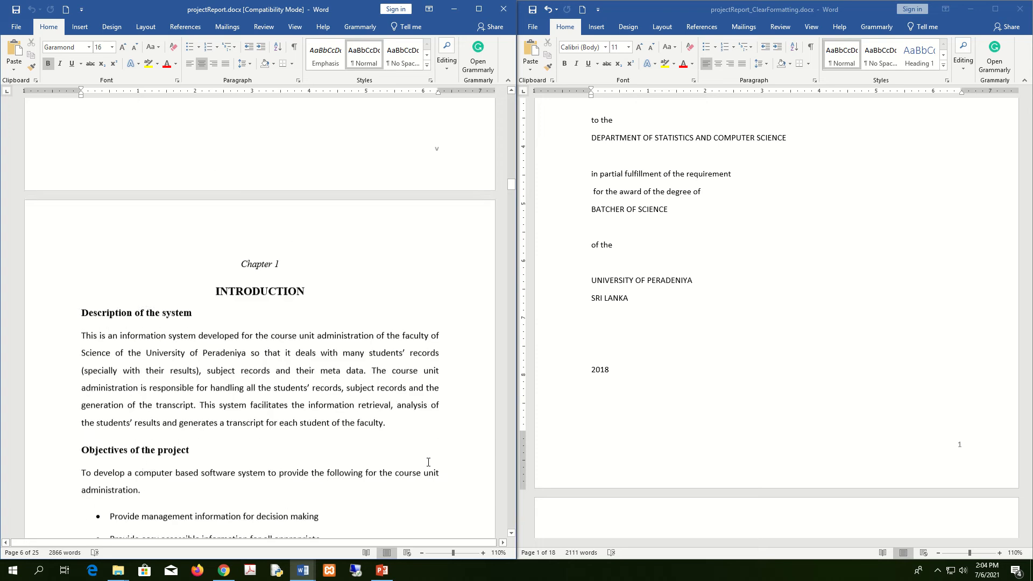
{"action": "scroll", "coordinate": [429, 463], "scroll_direction": "down", "scroll_amount": 2}
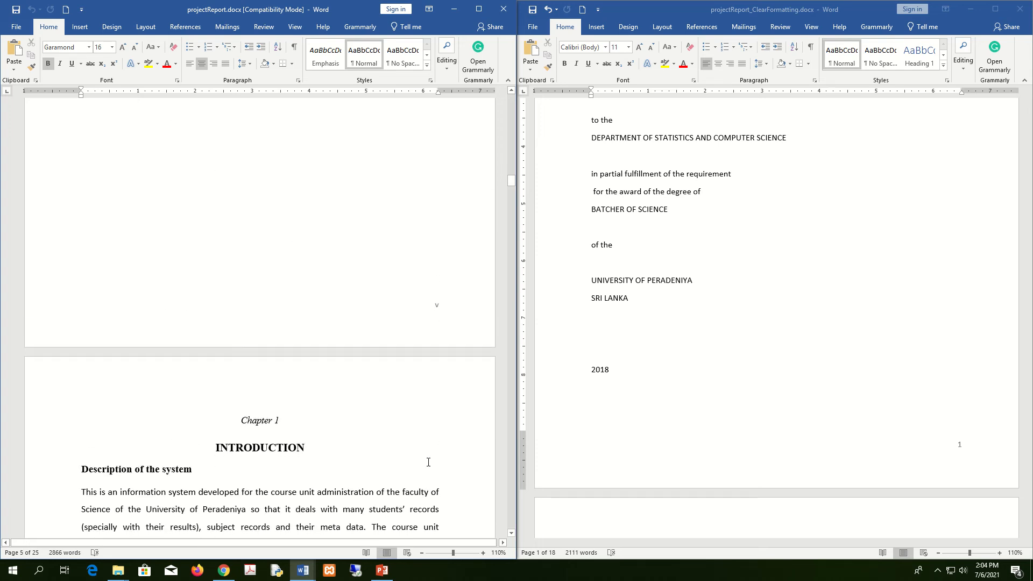
{"action": "scroll", "coordinate": [429, 462], "scroll_direction": "up", "scroll_amount": 4}
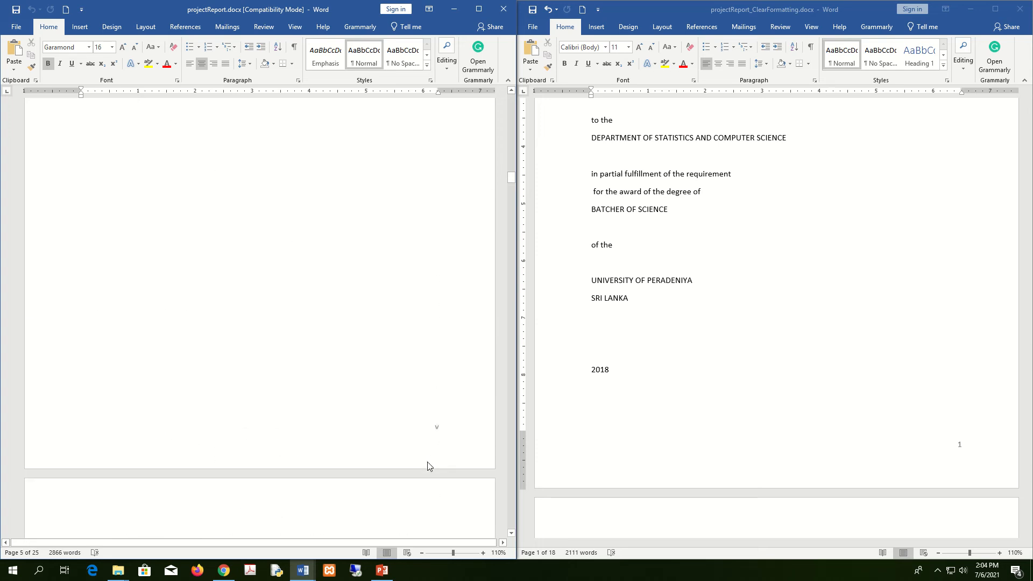
{"action": "scroll", "coordinate": [428, 463], "scroll_direction": "down", "scroll_amount": 5}
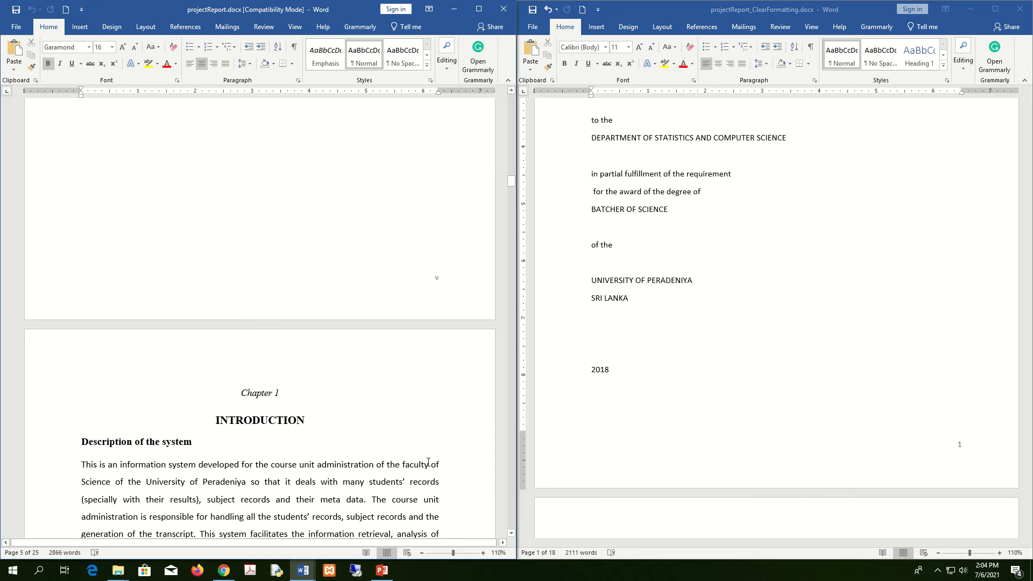
- Bring the unformatted report back to full screen and delete the page number from its footer
{"action": "left_click", "coordinate": [454, 9]}
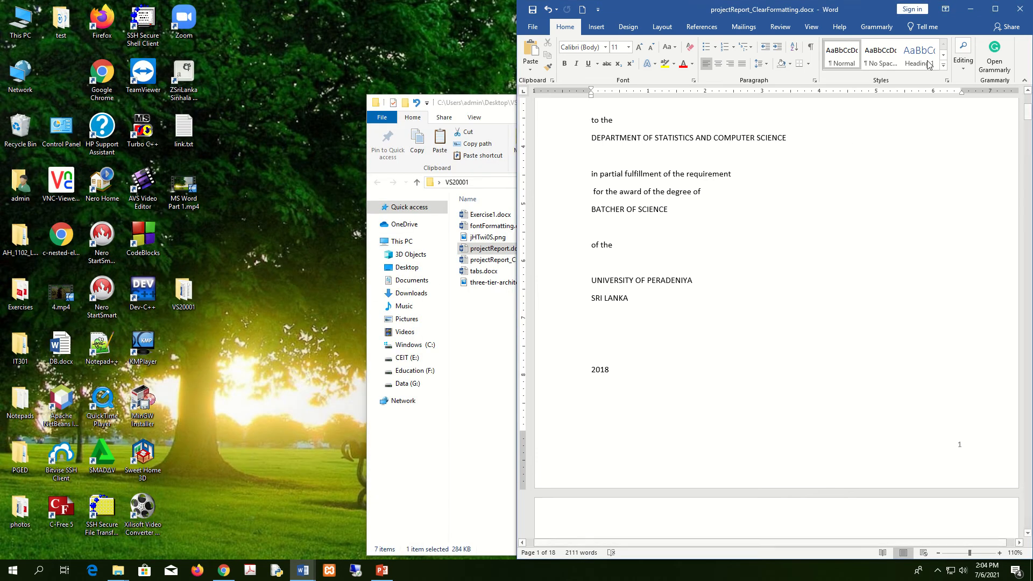
{"action": "left_click", "coordinate": [995, 9]}
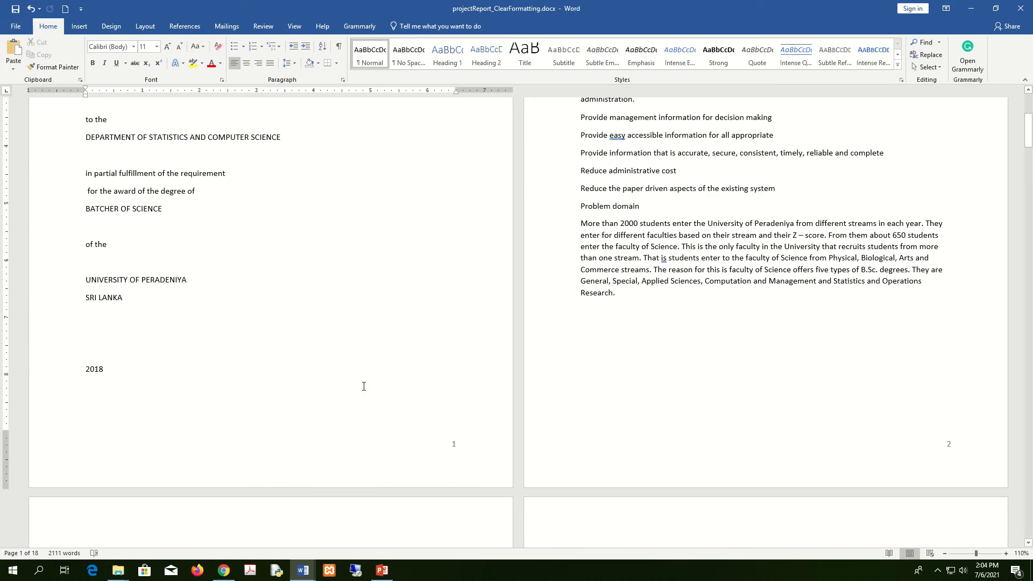
{"action": "left_click", "coordinate": [79, 26]}
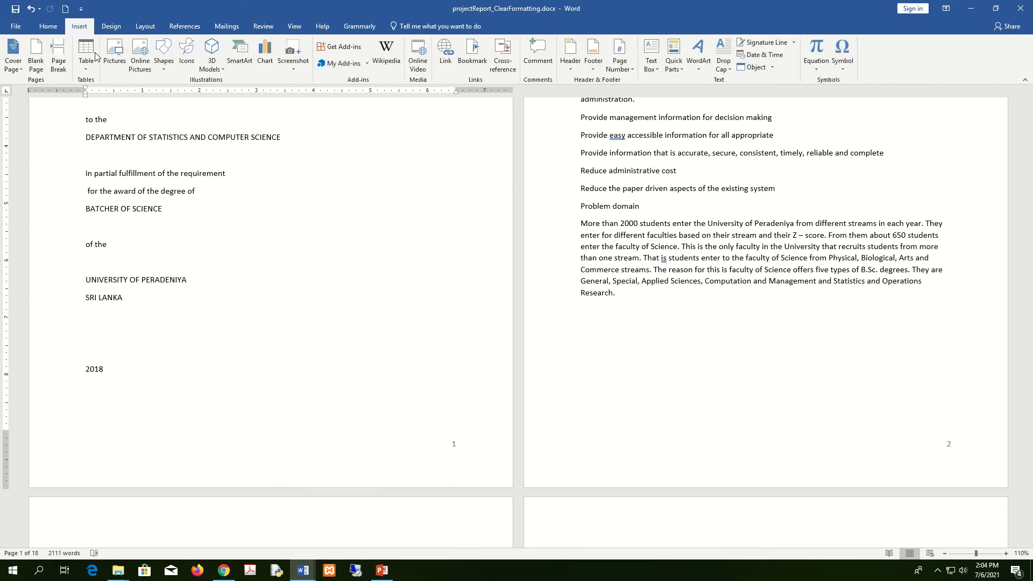
{"action": "left_click", "coordinate": [633, 73]}
{"action": "mouse_move", "coordinate": [649, 93]}
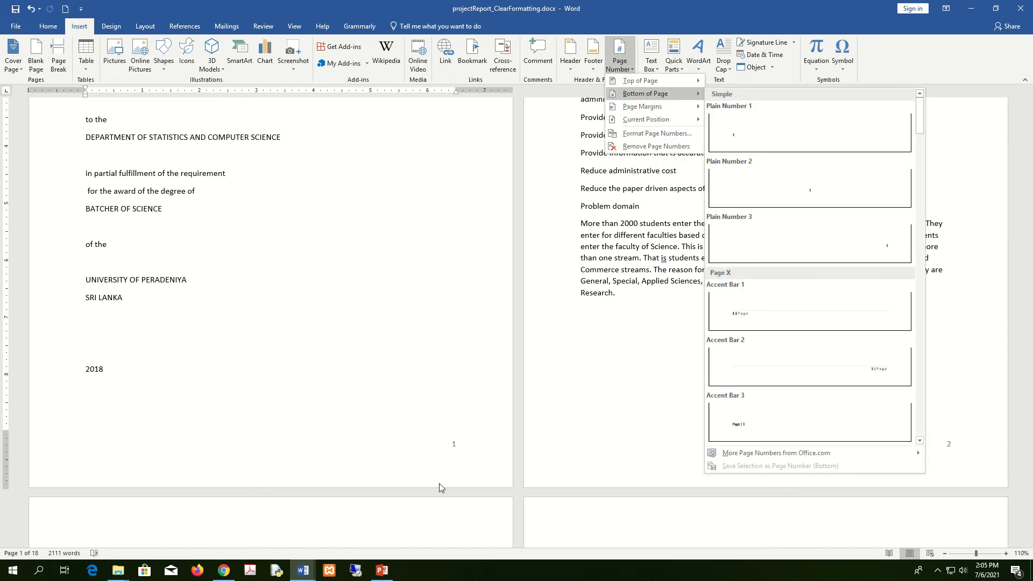
{"action": "left_click", "coordinate": [466, 433]}
{"action": "double_click", "coordinate": [446, 443]}
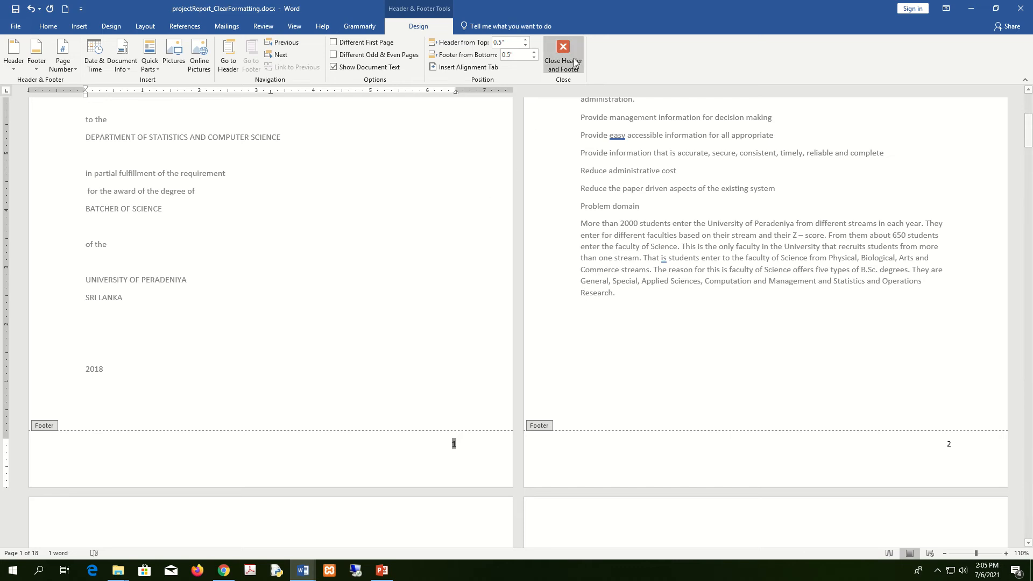
{"action": "key", "text": "Delete"}
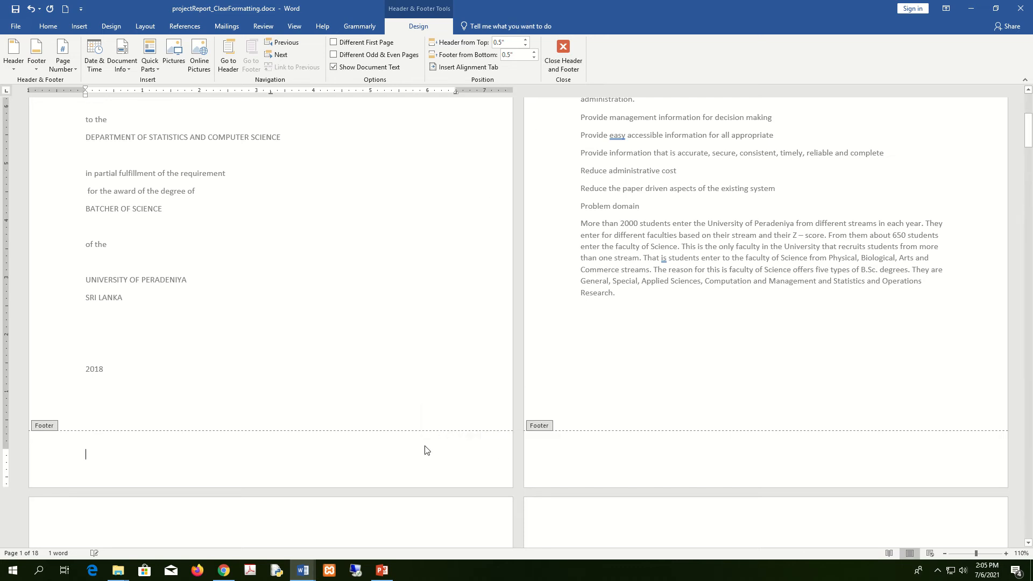
{"action": "left_click", "coordinate": [563, 56]}
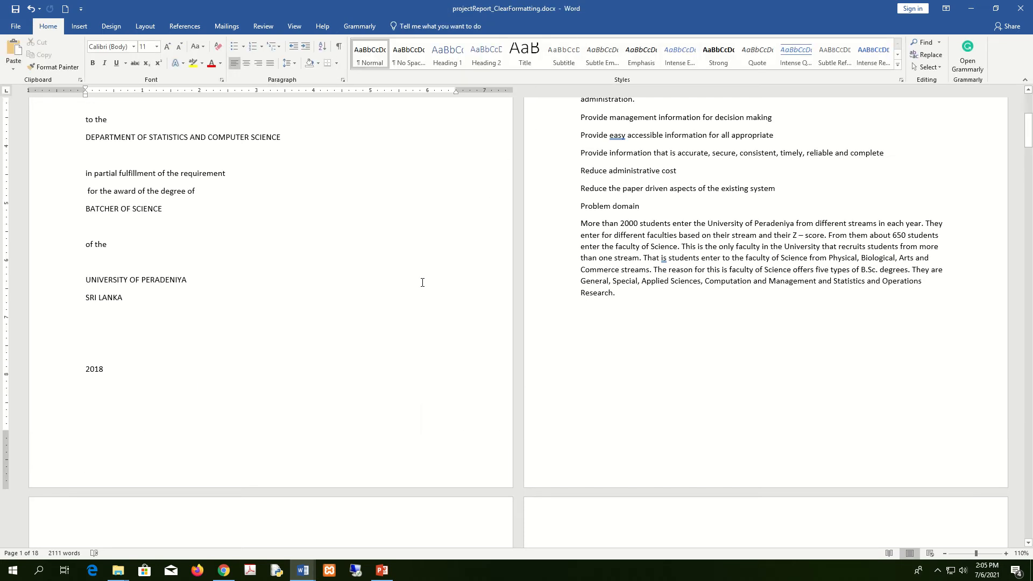
- Look over the unformatted report's cover page and the pages that follow it
{"action": "scroll", "coordinate": [422, 282], "scroll_direction": "up", "scroll_amount": 4}
{"action": "scroll", "coordinate": [423, 282], "scroll_direction": "down", "scroll_amount": 4}
{"action": "scroll", "coordinate": [423, 283], "scroll_direction": "up", "scroll_amount": 4}
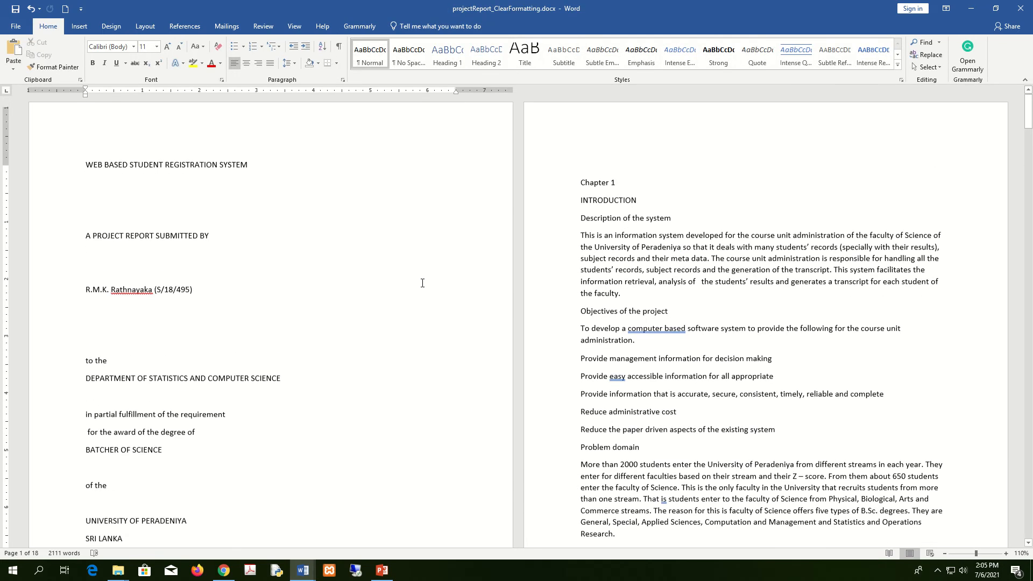
{"action": "scroll", "coordinate": [422, 283], "scroll_direction": "down", "scroll_amount": 3}
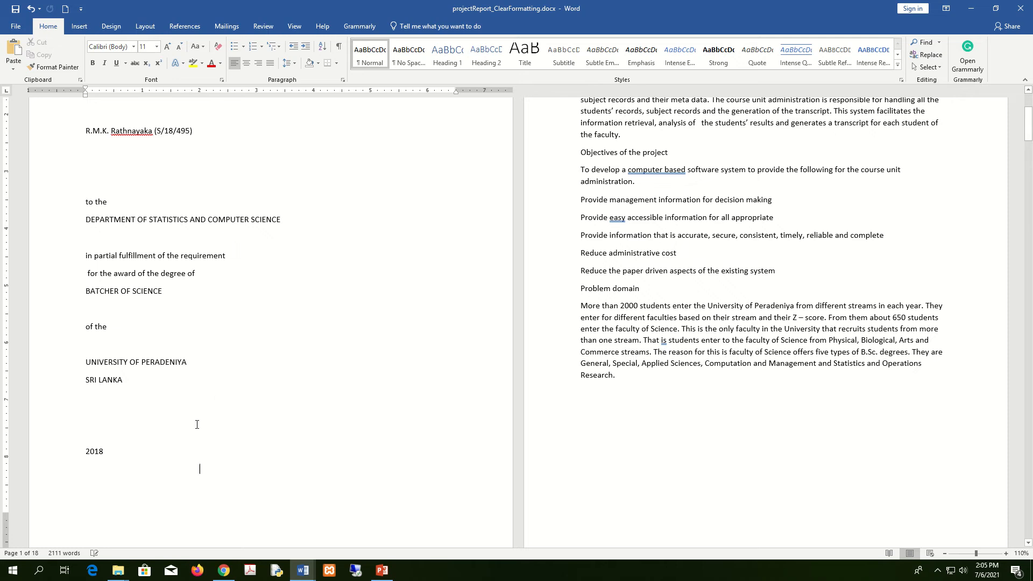
{"action": "left_click_drag", "start_coordinate": [174, 450], "coordinate": [84, 202]}
{"action": "left_click", "coordinate": [270, 285]}
{"action": "scroll", "coordinate": [273, 284], "scroll_direction": "up", "scroll_amount": 3}
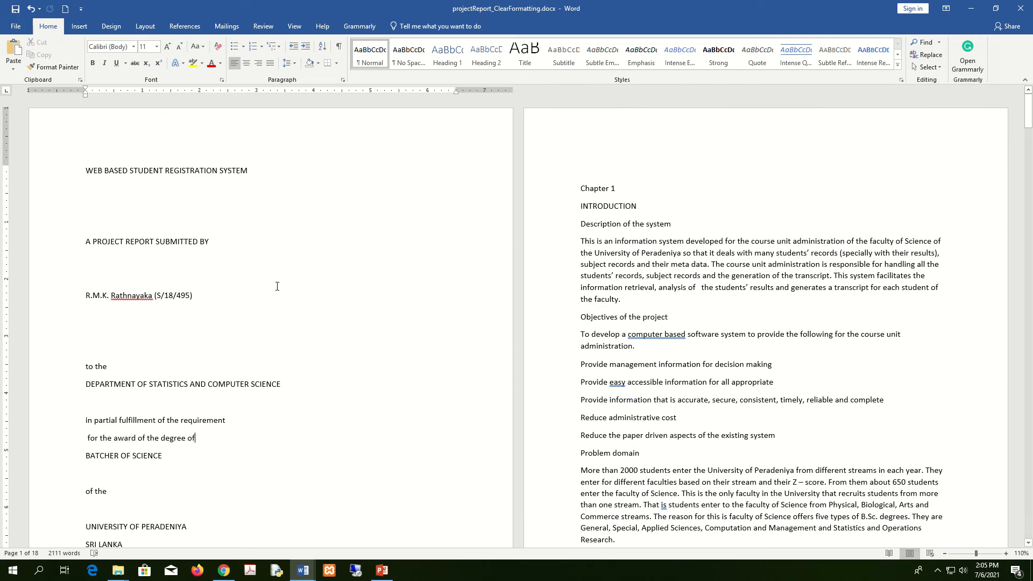
{"action": "scroll", "coordinate": [277, 286], "scroll_direction": "down", "scroll_amount": 3}
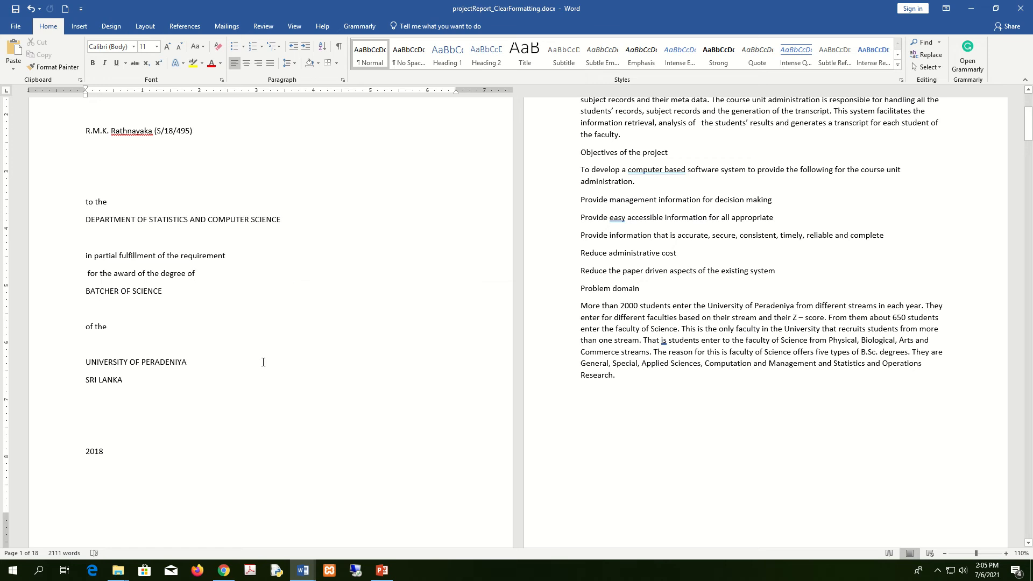
{"action": "scroll", "coordinate": [152, 479], "scroll_direction": "down", "scroll_amount": 8}
{"action": "scroll", "coordinate": [153, 478], "scroll_direction": "up", "scroll_amount": 5}
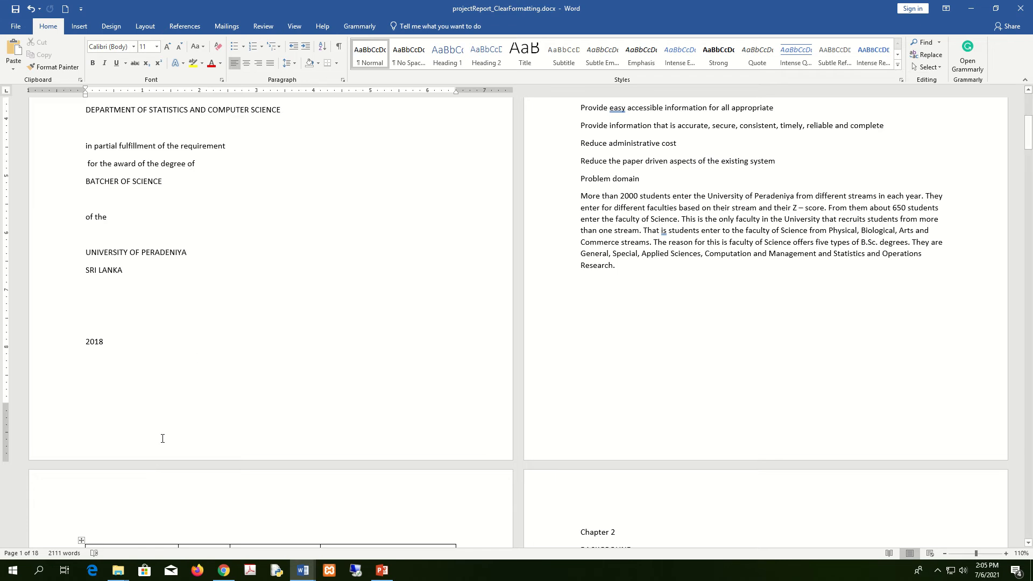
- Insert three page breaks before Chapter 1 to leave three blank pages after the cover page
{"action": "scroll", "coordinate": [178, 462], "scroll_direction": "up", "scroll_amount": 6}
{"action": "scroll", "coordinate": [202, 420], "scroll_direction": "down", "scroll_amount": 6}
{"action": "key", "text": "ctrl+Return"}
{"action": "key", "text": "ctrl+Return"}
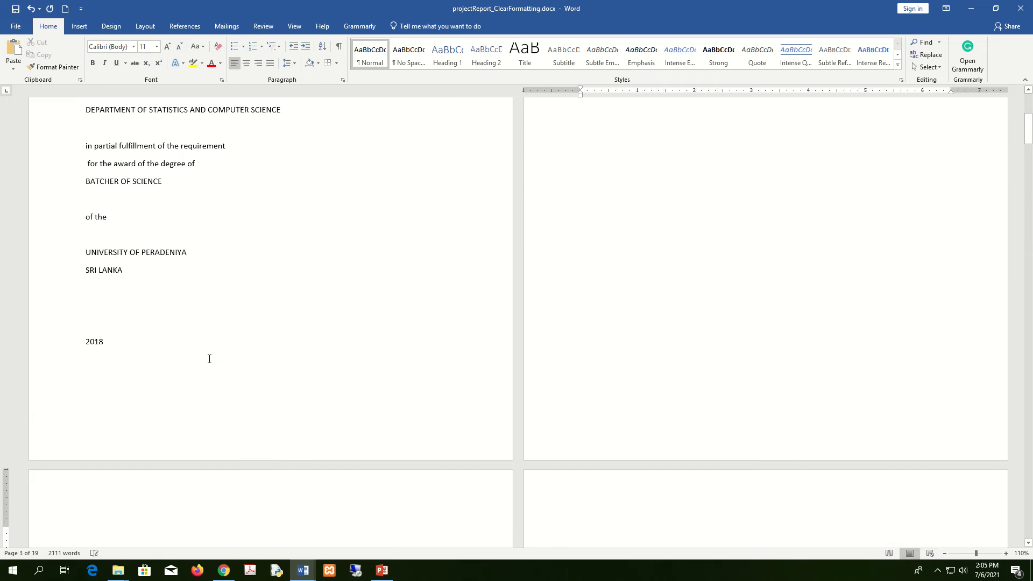
{"action": "key", "text": "ctrl+Return"}
{"action": "scroll", "coordinate": [337, 270], "scroll_direction": "down", "scroll_amount": 5}
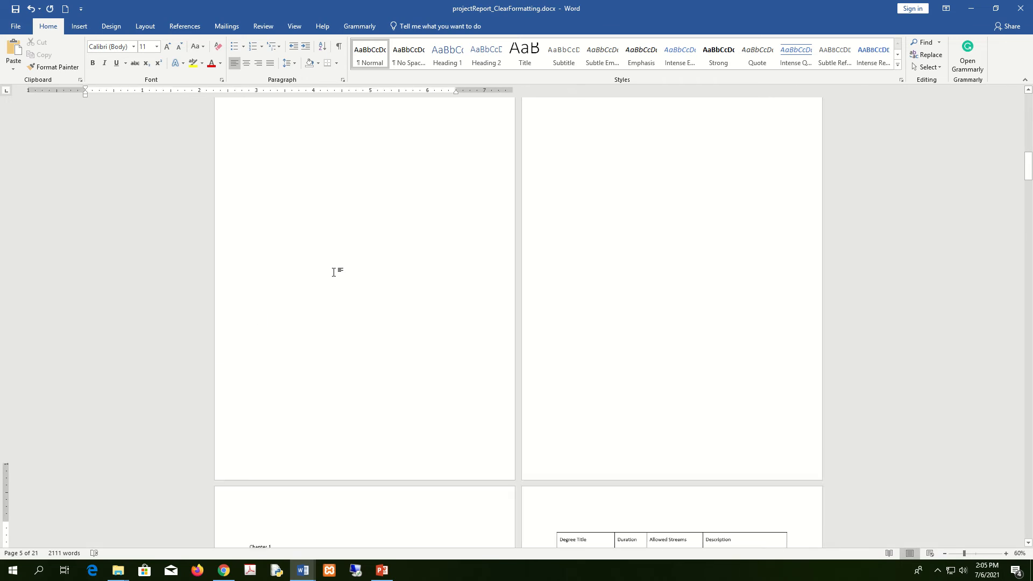
{"action": "scroll", "coordinate": [511, 269], "scroll_direction": "down", "scroll_amount": 3}
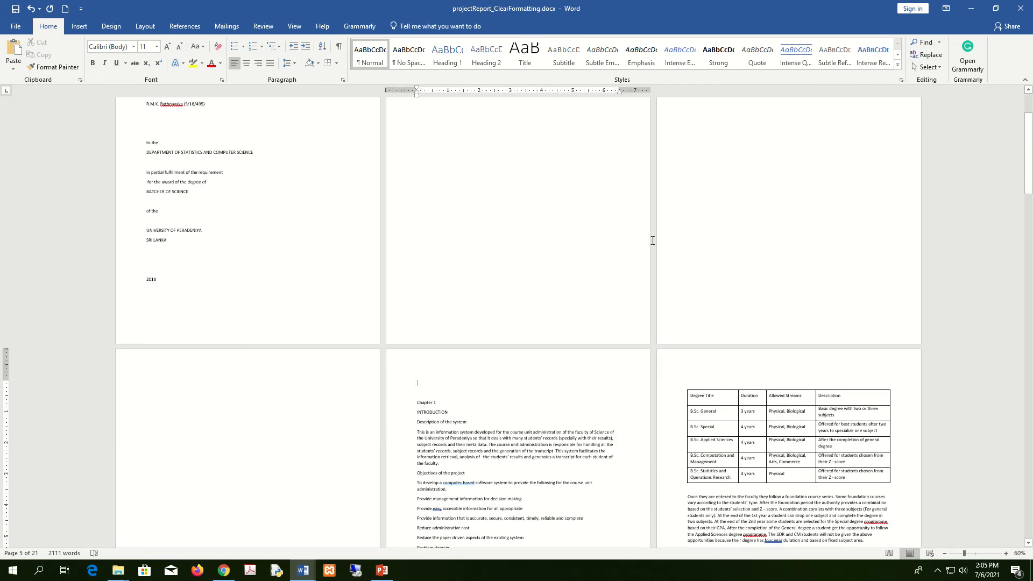
{"action": "scroll", "coordinate": [297, 436], "scroll_direction": "up", "scroll_amount": 4}
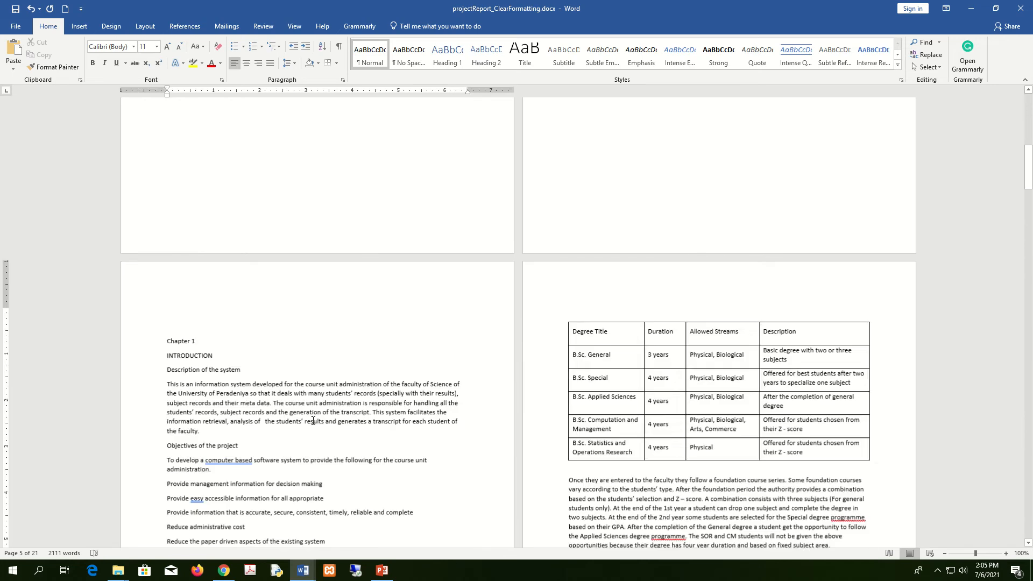
- Remove the empty lines above the Chapter 1 heading and check the blank pages before it
{"action": "scroll", "coordinate": [324, 399], "scroll_direction": "up", "scroll_amount": 1}
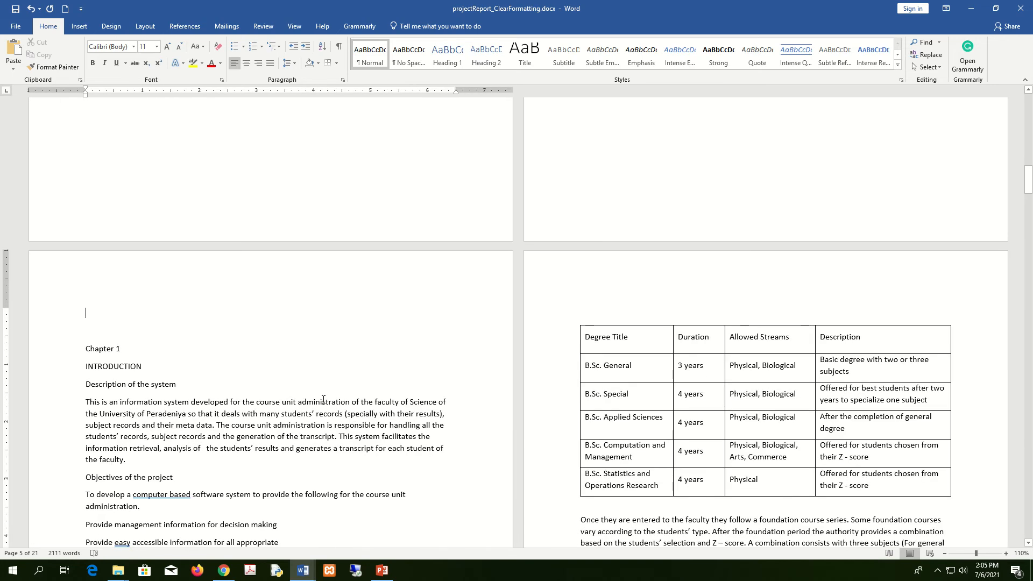
{"action": "key", "text": "Delete"}
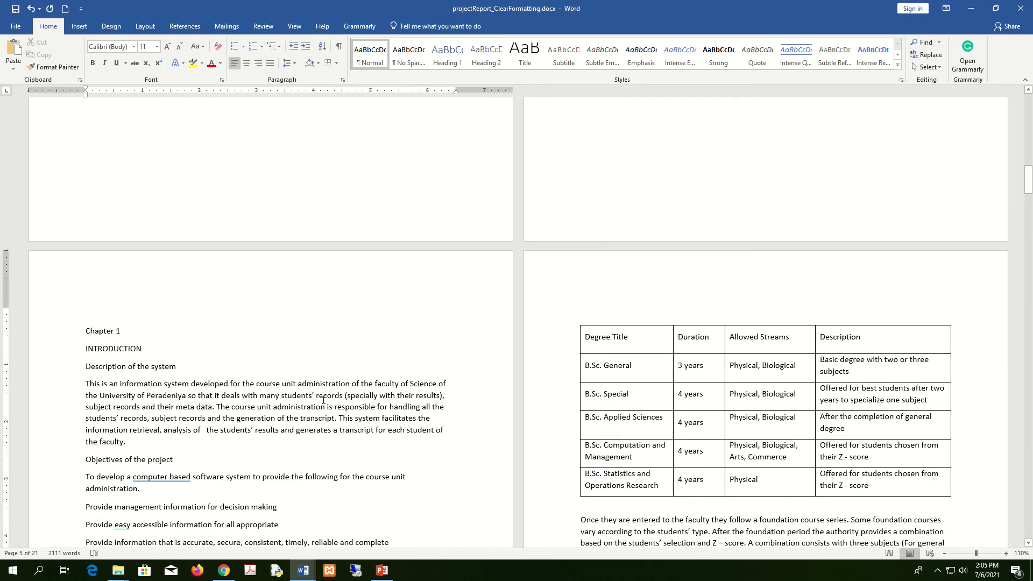
{"action": "key", "text": "Delete"}
{"action": "scroll", "coordinate": [350, 382], "scroll_direction": "up", "scroll_amount": 12}
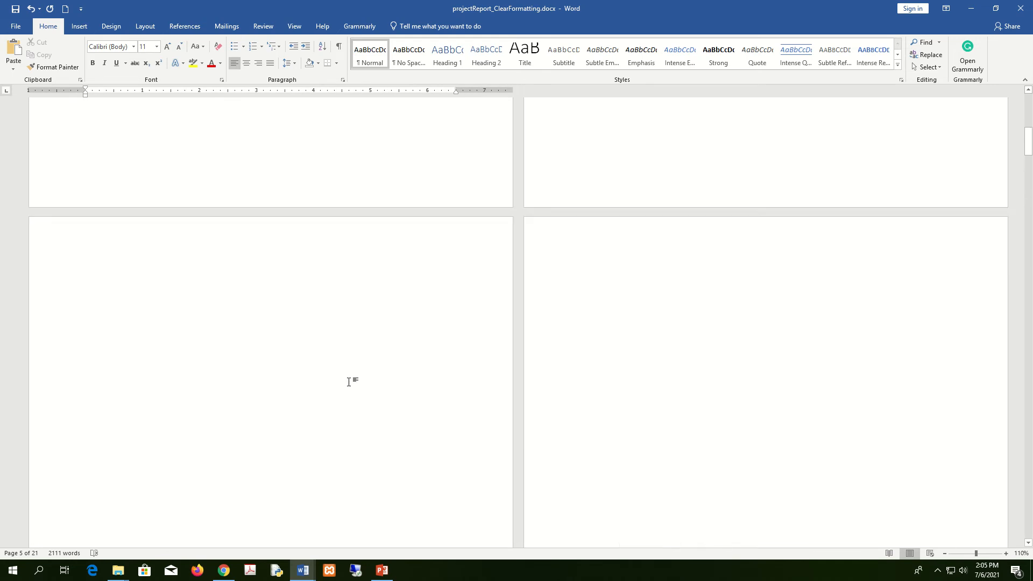
{"action": "scroll", "coordinate": [350, 382], "scroll_direction": "down", "scroll_amount": 10}
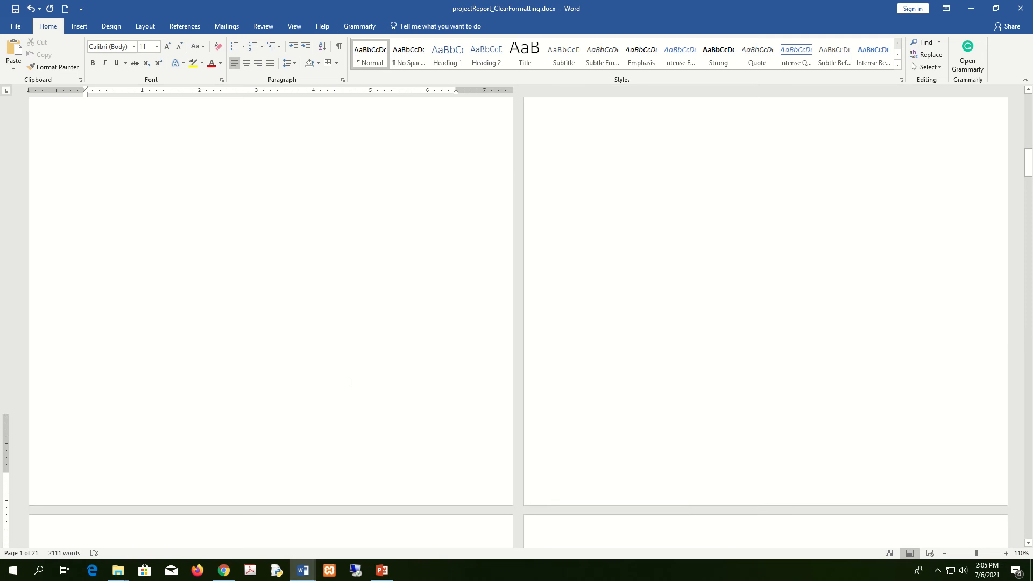
{"action": "scroll", "coordinate": [636, 210], "scroll_direction": "up", "scroll_amount": 3}
{"action": "scroll", "coordinate": [638, 207], "scroll_direction": "up", "scroll_amount": 6}
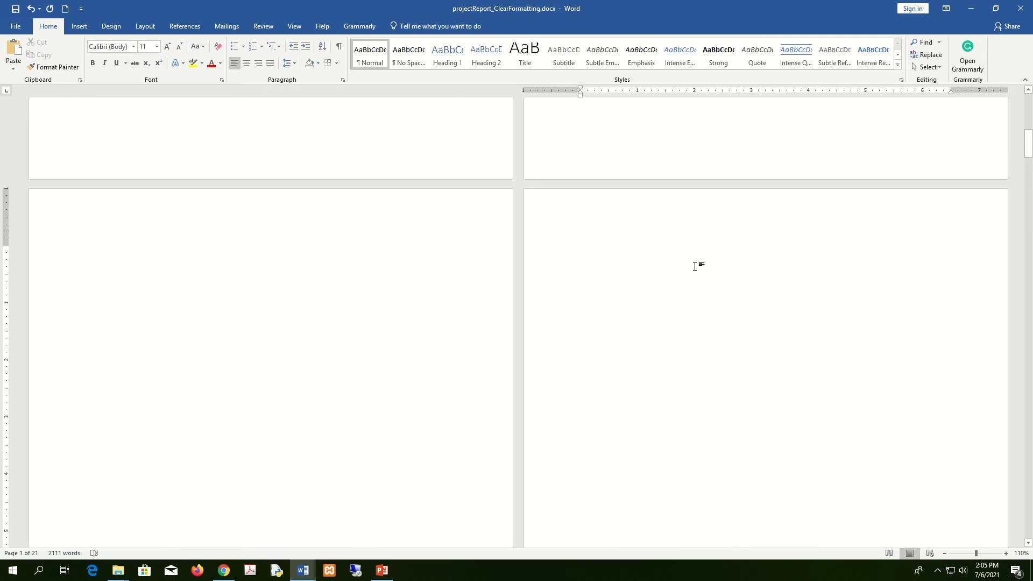
- Insert a Next Page section break at the end of the blank page just before Chapter 1
{"action": "scroll", "coordinate": [727, 291], "scroll_direction": "down", "scroll_amount": 4, "text": "ctrl"}
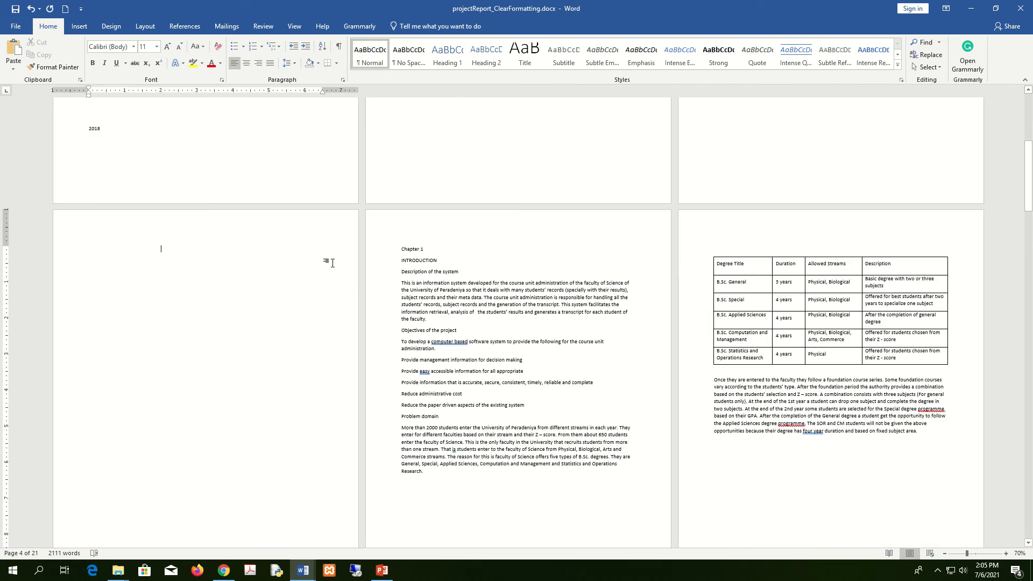
{"action": "left_click", "coordinate": [403, 249]}
{"action": "left_click", "coordinate": [274, 255]}
{"action": "left_click", "coordinate": [153, 26]}
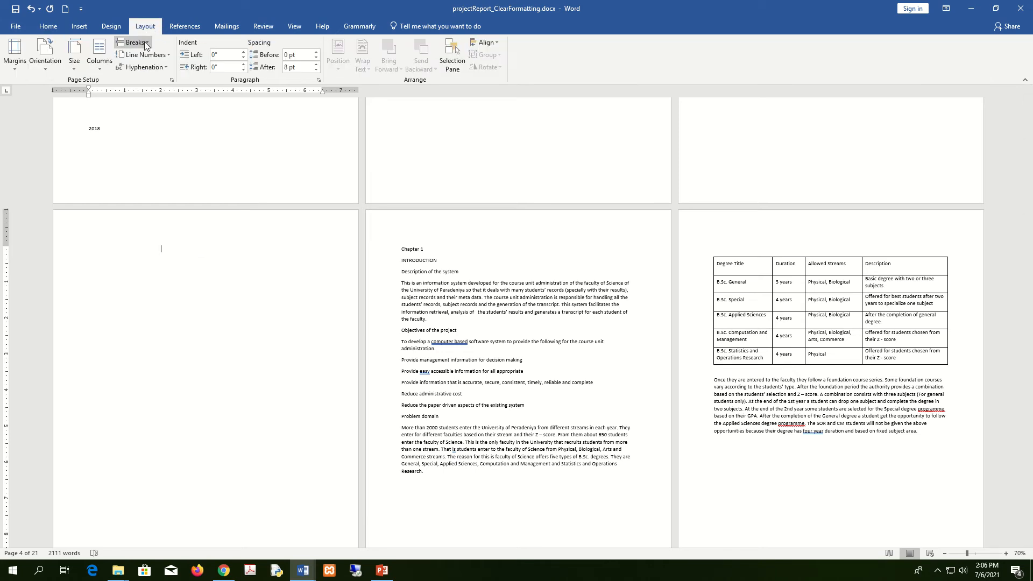
{"action": "left_click", "coordinate": [145, 43]}
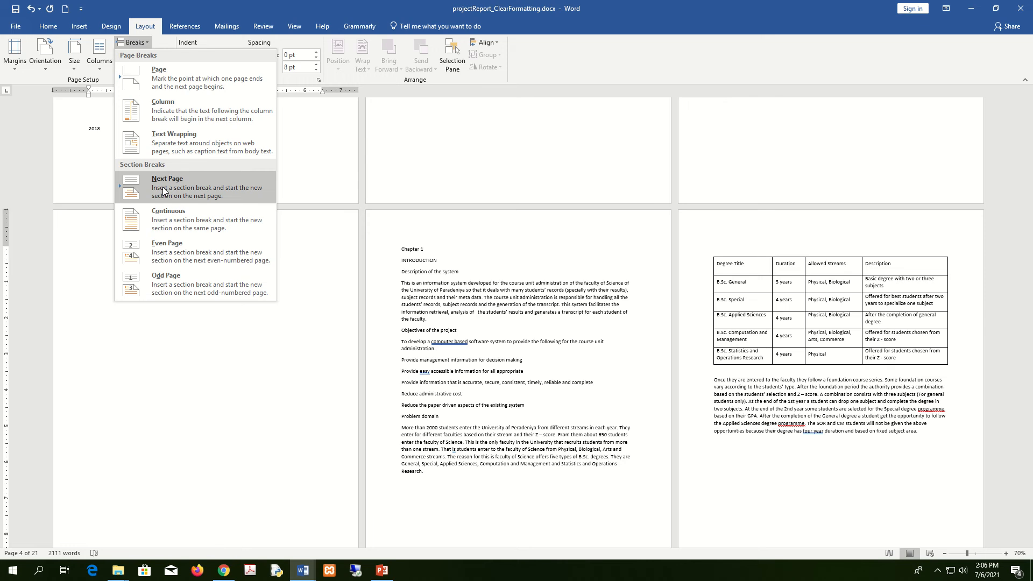
{"action": "key", "text": "super+plus"}
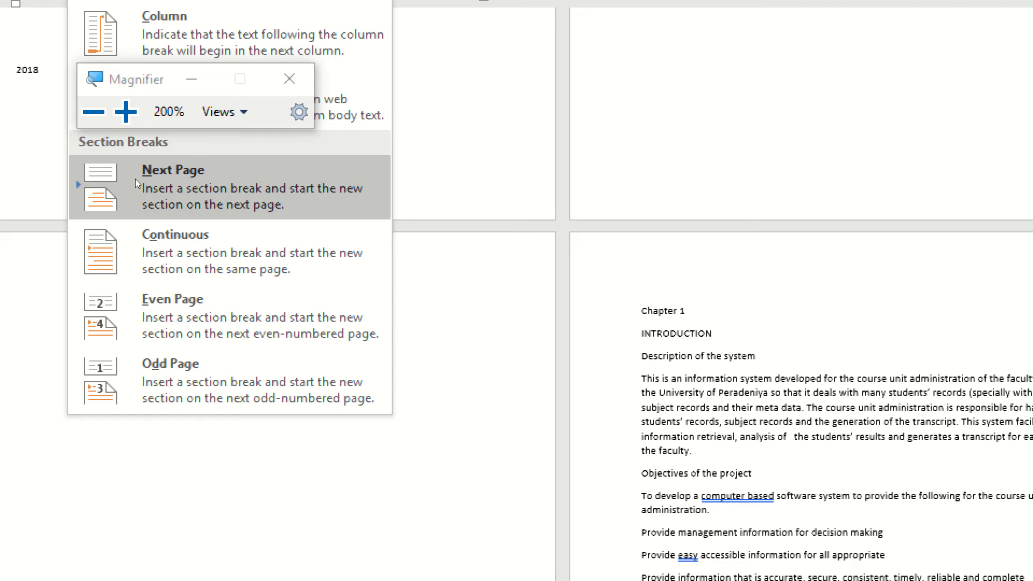
{"action": "key", "text": "super+minus"}
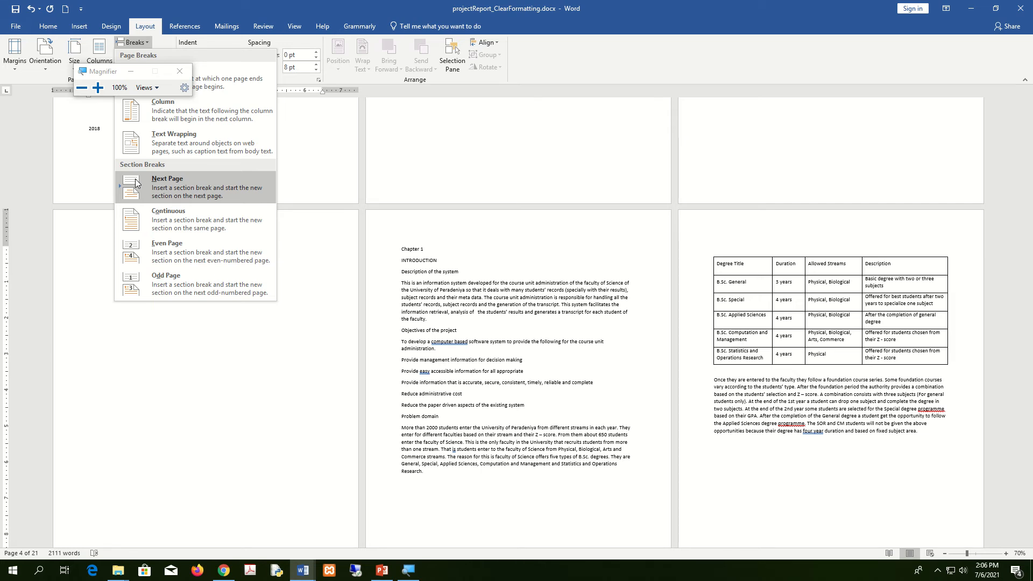
{"action": "left_click", "coordinate": [177, 183]}
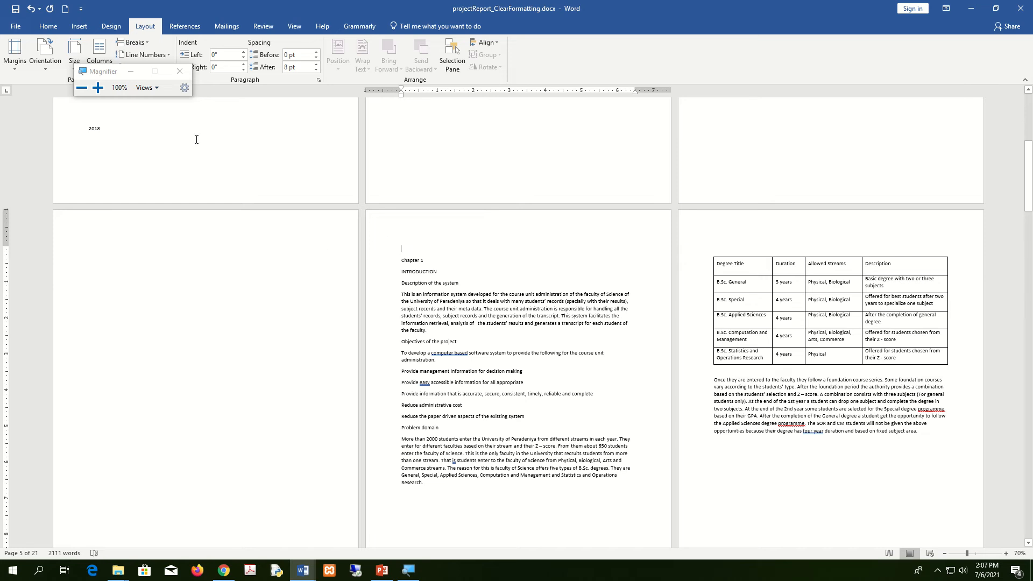
{"action": "left_click", "coordinate": [179, 73]}
- Show the formatting marks to examine the section break before Chapter 1, and hide them again
{"action": "left_click", "coordinate": [48, 26]}
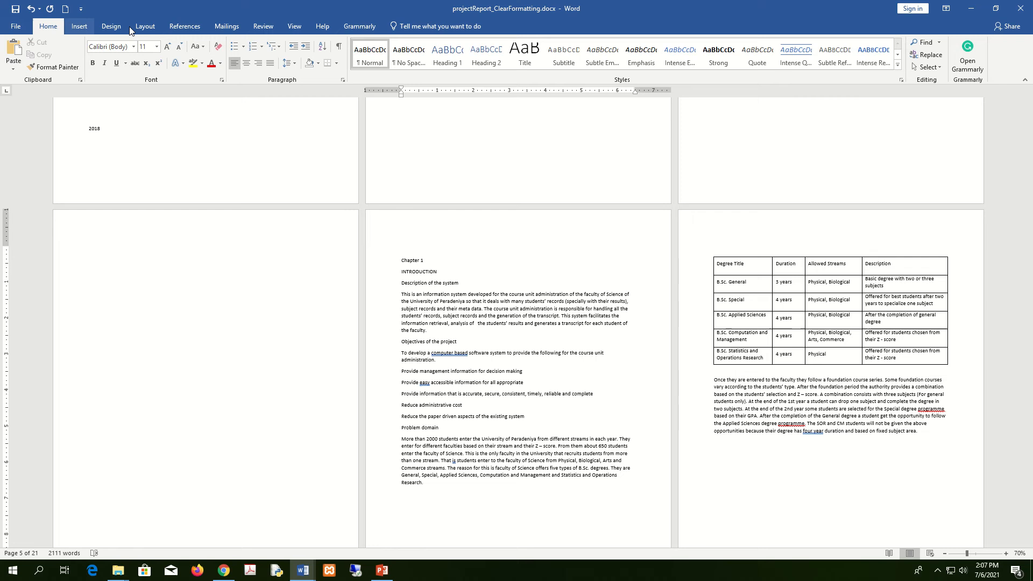
{"action": "left_click", "coordinate": [339, 49]}
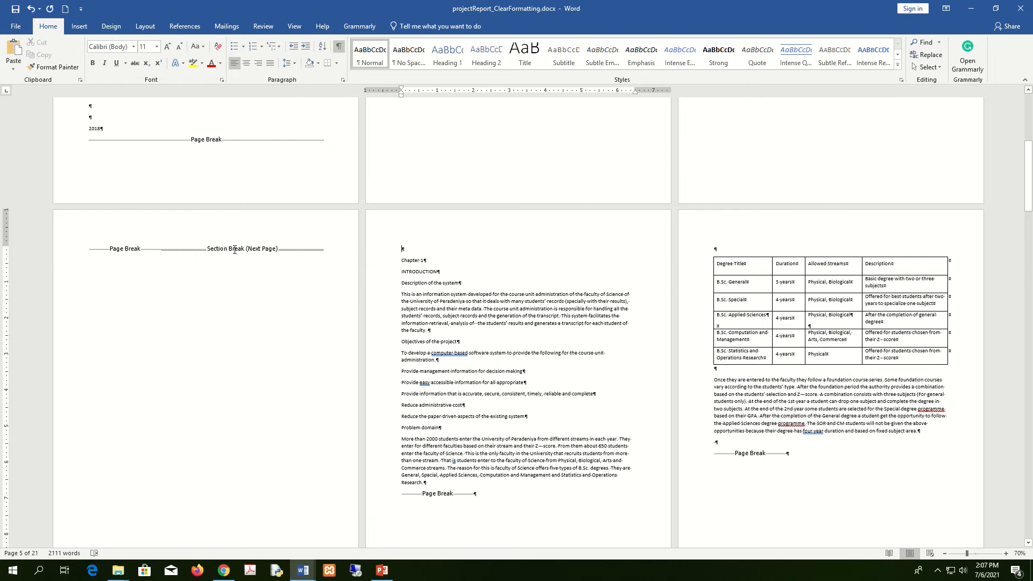
{"action": "key", "text": "super+plus"}
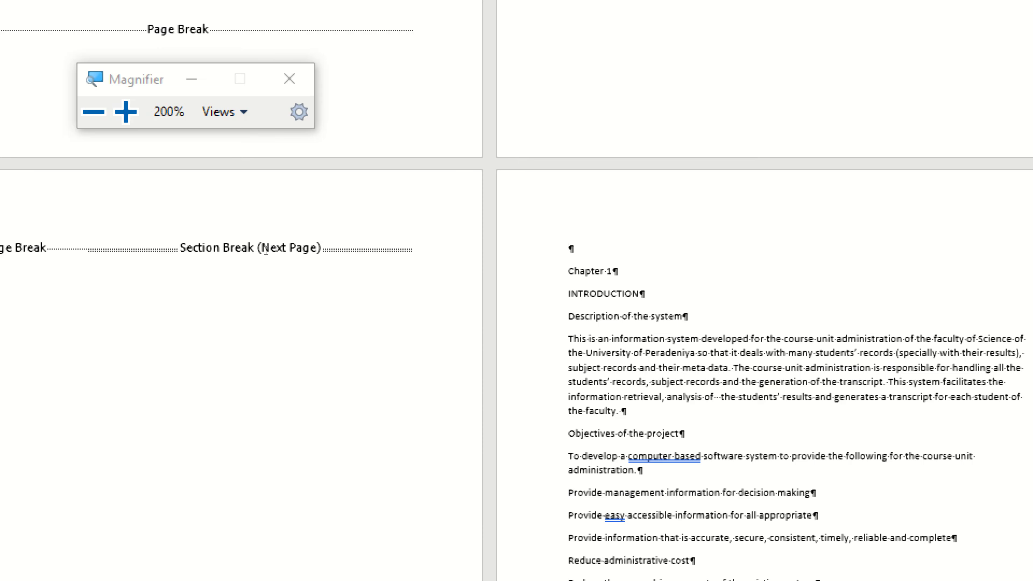
{"action": "key", "text": "super+minus"}
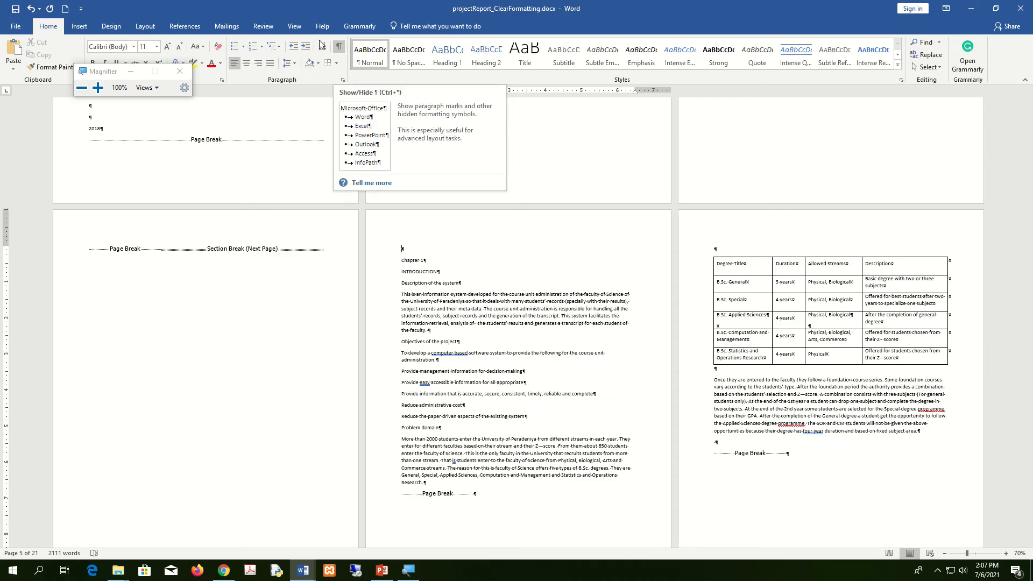
{"action": "left_click", "coordinate": [340, 46]}
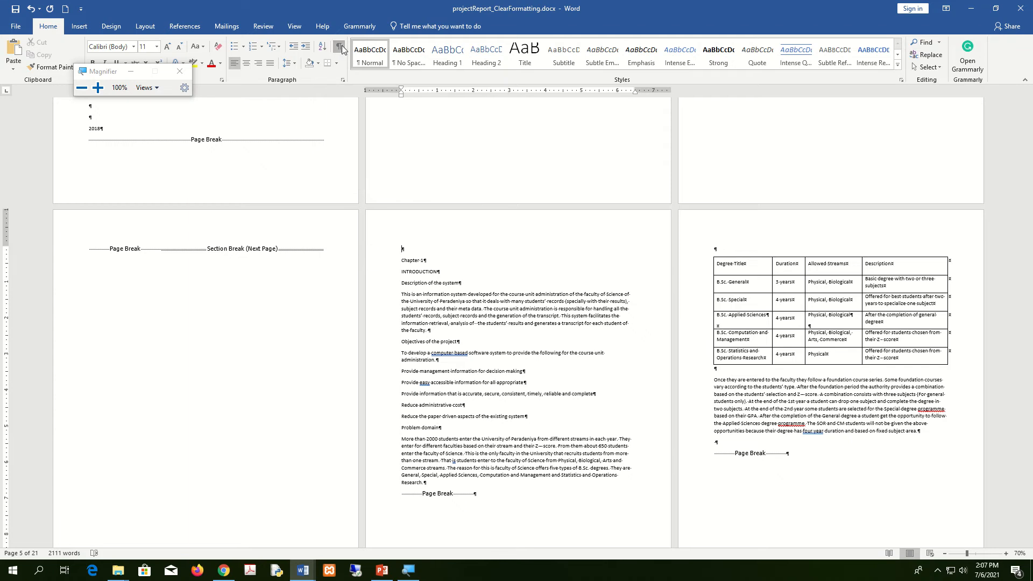
{"action": "left_click", "coordinate": [341, 48]}
{"action": "left_click", "coordinate": [341, 48]}
{"action": "left_click", "coordinate": [341, 48]}
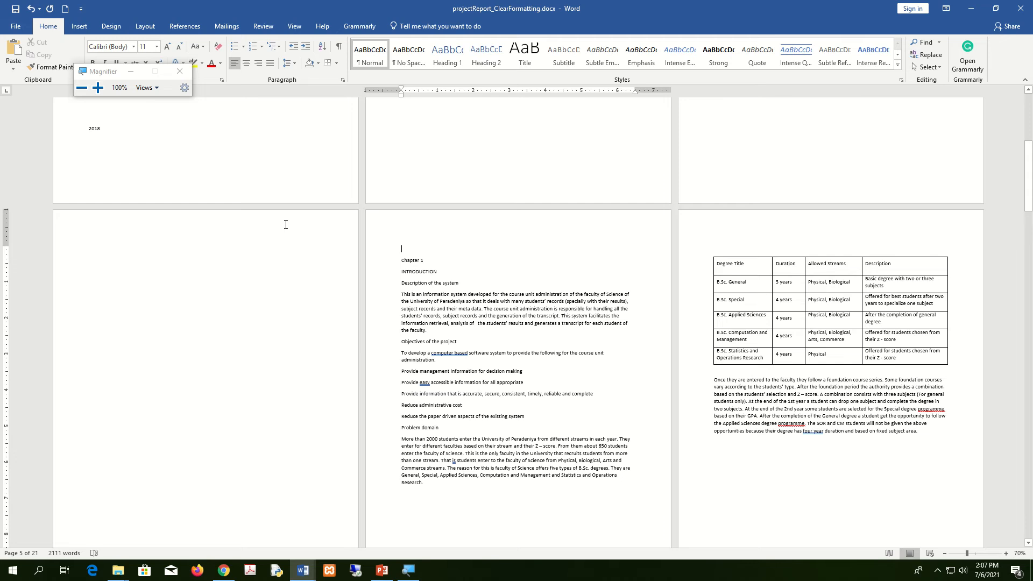
- Set the first section's page number format to i, ii, iii from the cover page
{"action": "scroll", "coordinate": [291, 231], "scroll_direction": "up", "scroll_amount": 3}
{"action": "scroll", "coordinate": [291, 232], "scroll_direction": "up", "scroll_amount": 3}
{"action": "left_click", "coordinate": [273, 214]}
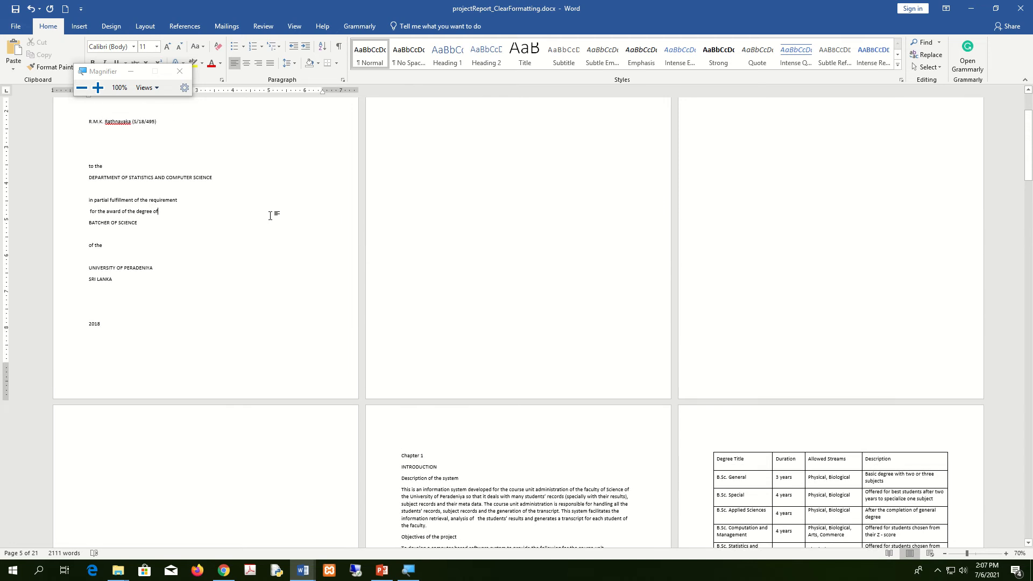
{"action": "left_click", "coordinate": [85, 25]}
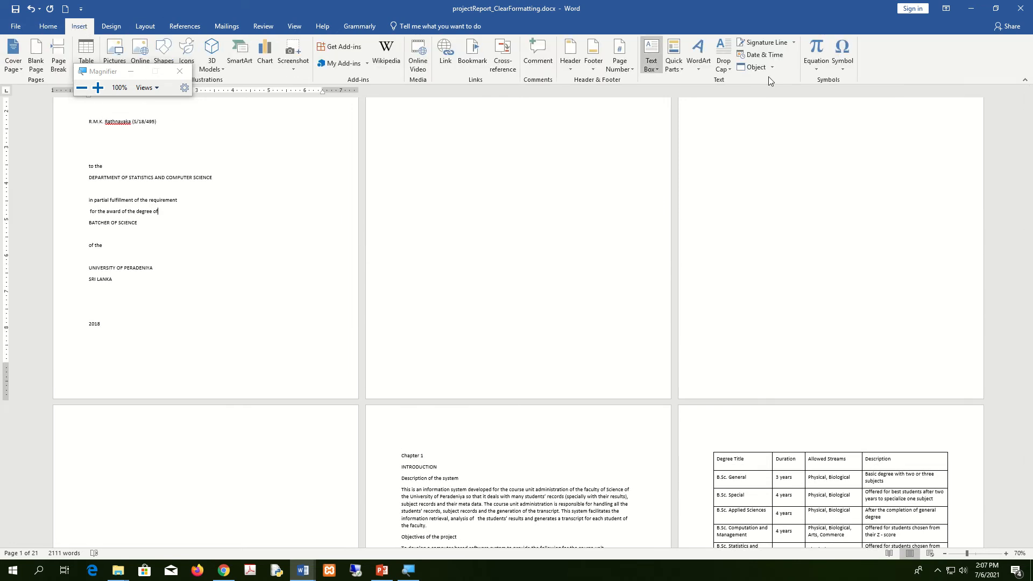
{"action": "left_click", "coordinate": [633, 71]}
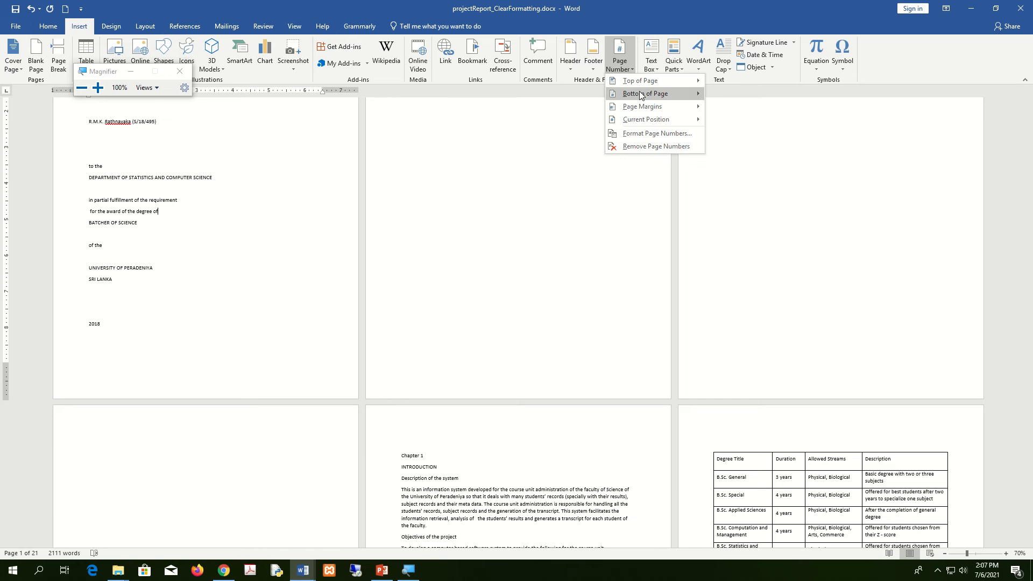
{"action": "left_click", "coordinate": [650, 135]}
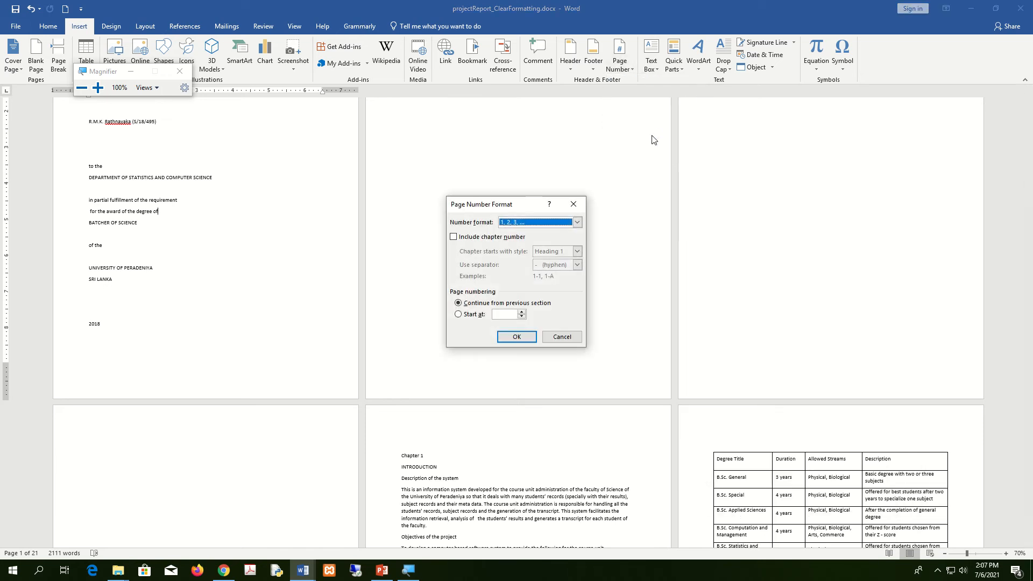
{"action": "left_click", "coordinate": [577, 223]}
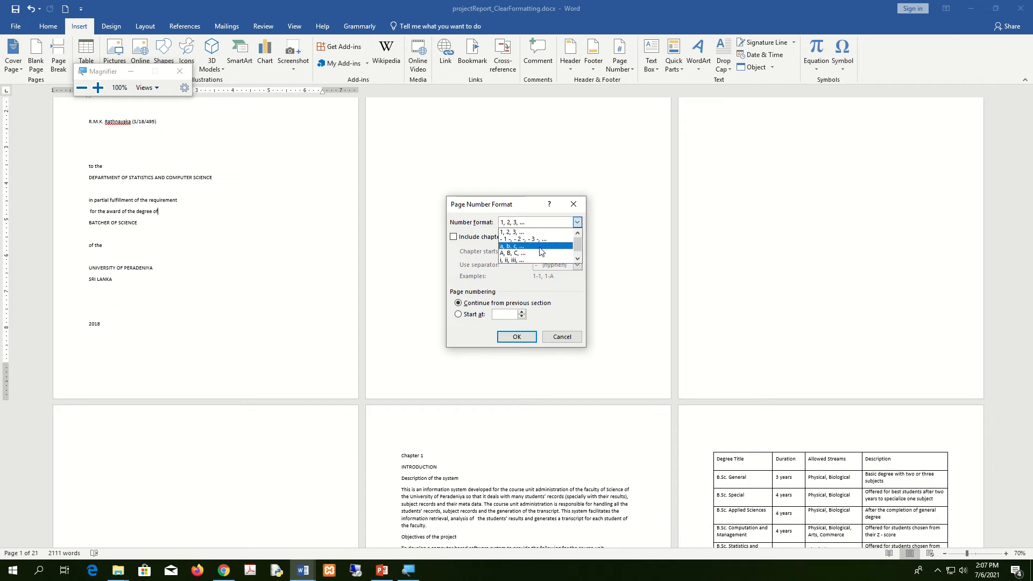
{"action": "left_click", "coordinate": [530, 260]}
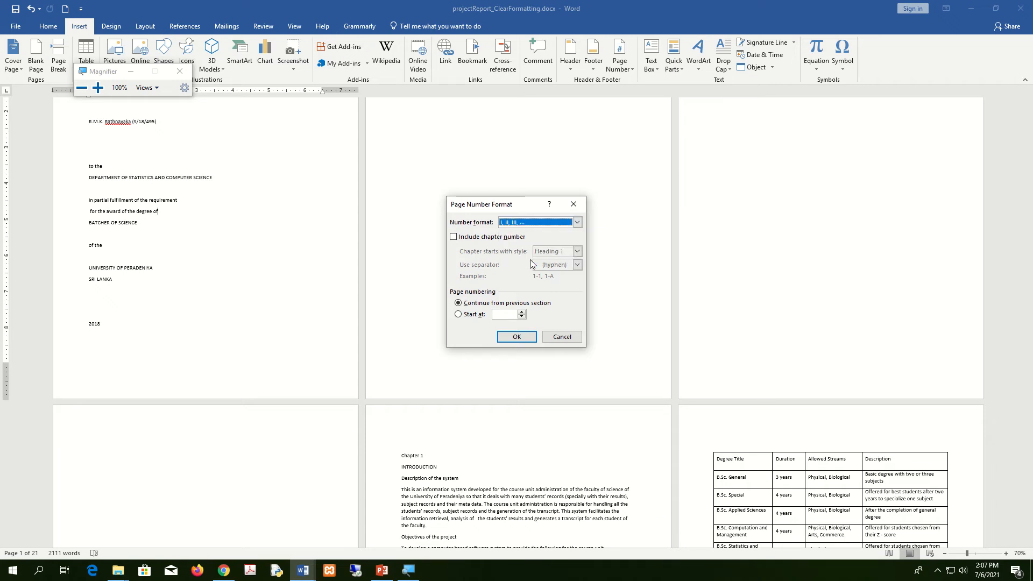
{"action": "left_click", "coordinate": [581, 223]}
{"action": "left_click", "coordinate": [517, 338]}
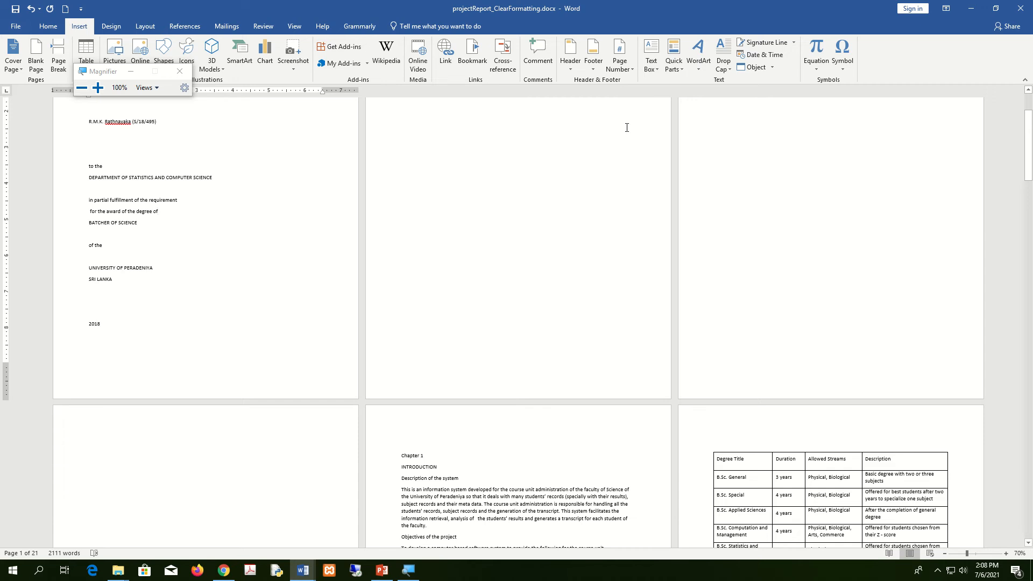
- Insert page numbers at the bottom of the page in the Plain Number 3 style and check both sections' footers
{"action": "left_click", "coordinate": [627, 74]}
{"action": "mouse_move", "coordinate": [644, 93]}
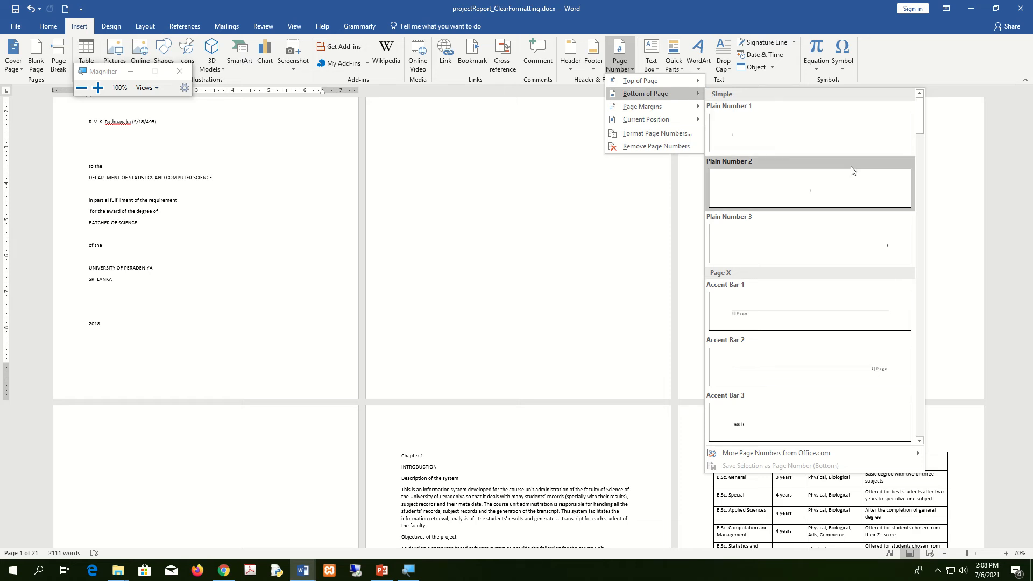
{"action": "left_click", "coordinate": [895, 250]}
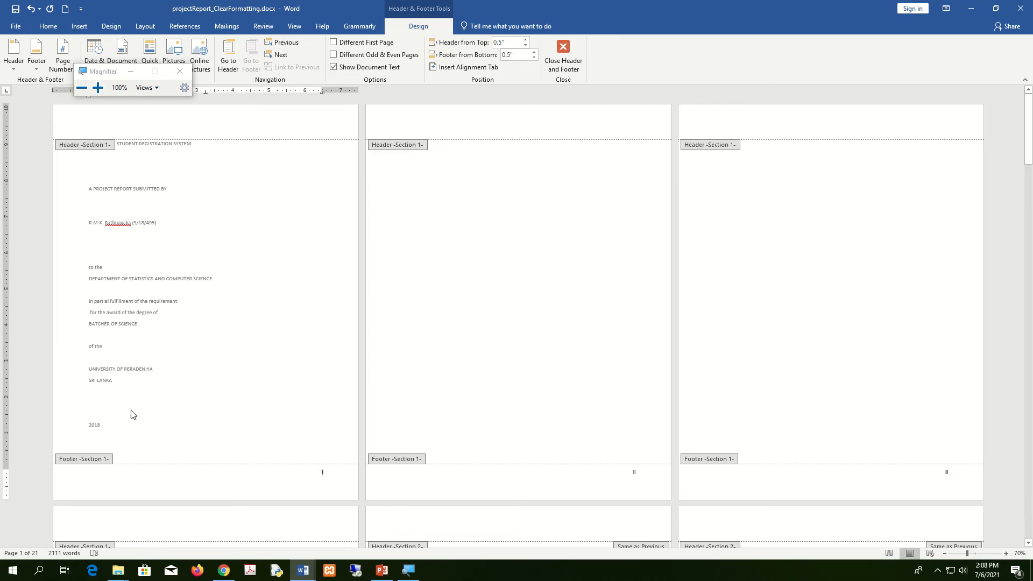
{"action": "scroll", "coordinate": [426, 422], "scroll_direction": "down", "scroll_amount": 5}
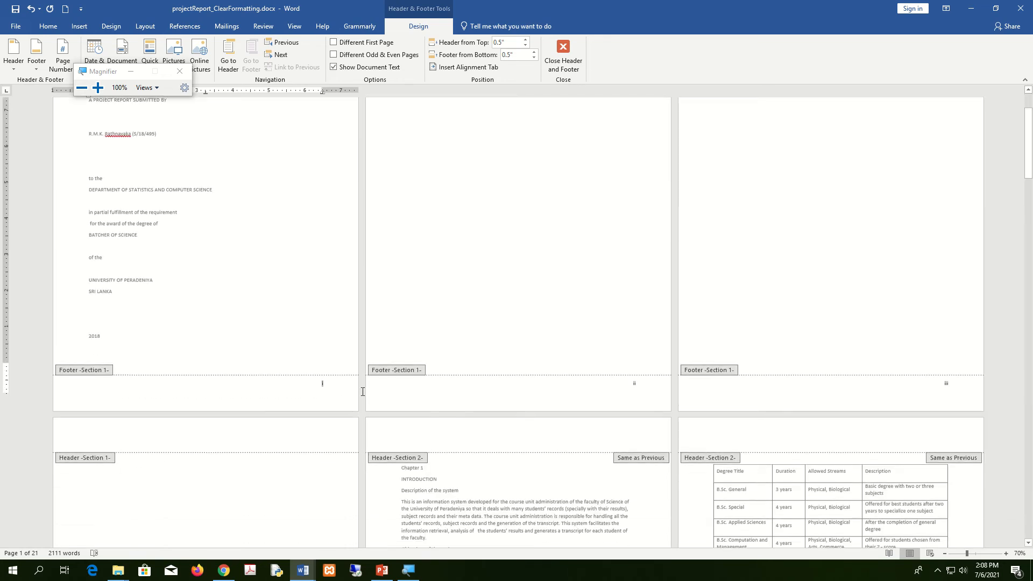
{"action": "scroll", "coordinate": [364, 396], "scroll_direction": "down", "scroll_amount": 5}
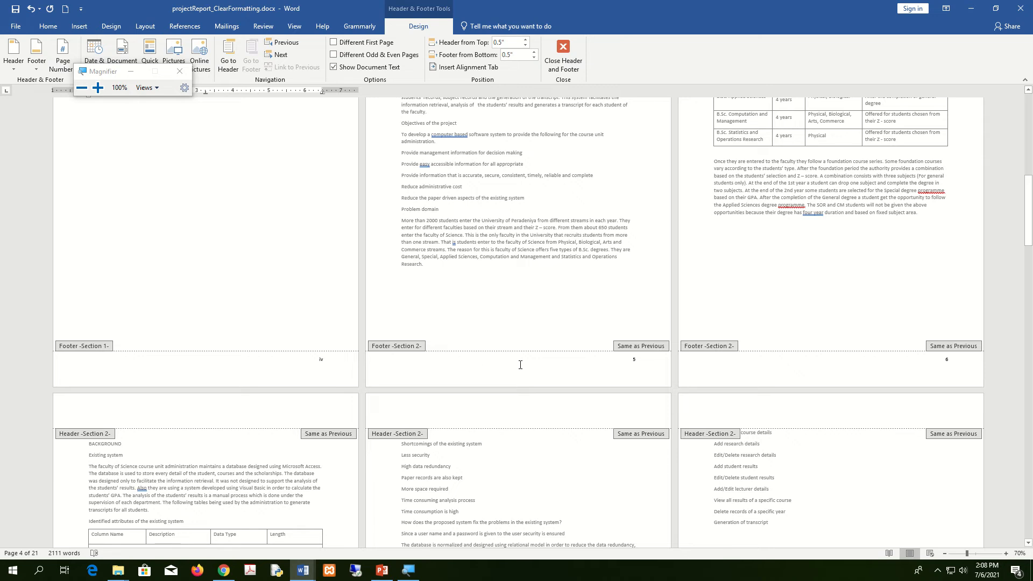
- Restart the Chapter 1 section's page numbering at 1 with the 1, 2, 3 format and check its footer
{"action": "left_click", "coordinate": [604, 369]}
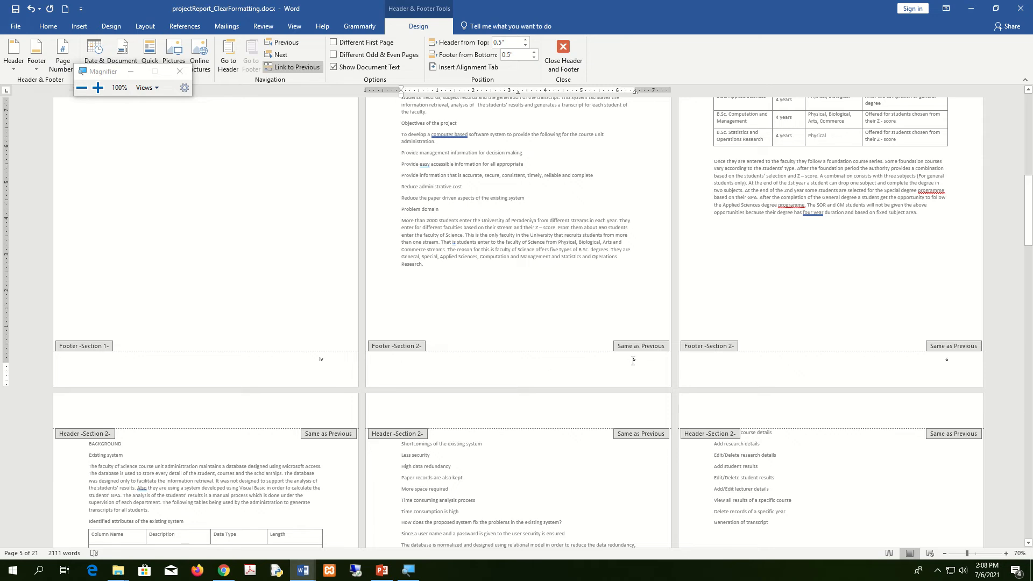
{"action": "double_click", "coordinate": [634, 360]}
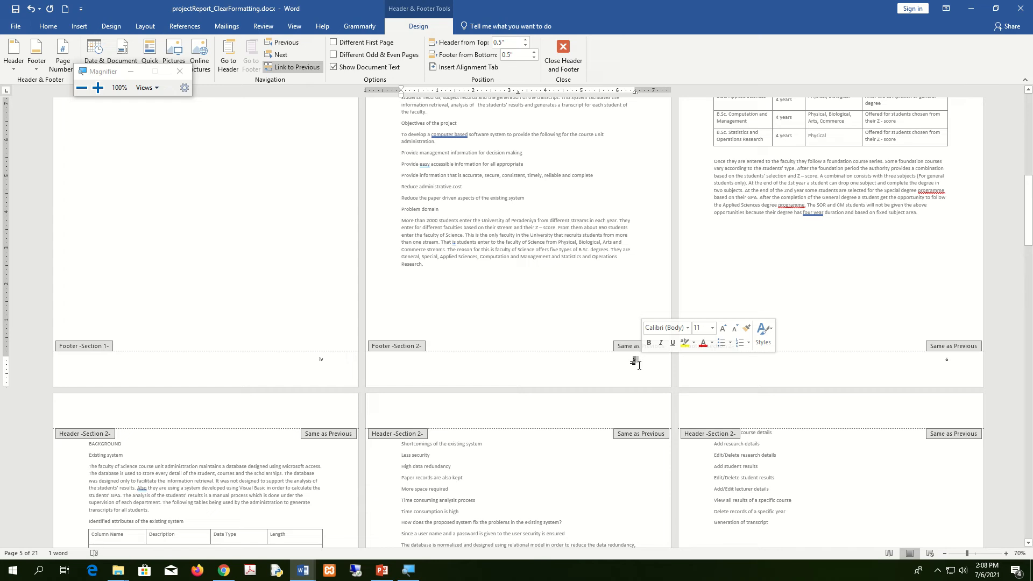
{"action": "left_click", "coordinate": [180, 71]}
{"action": "left_click", "coordinate": [71, 69]}
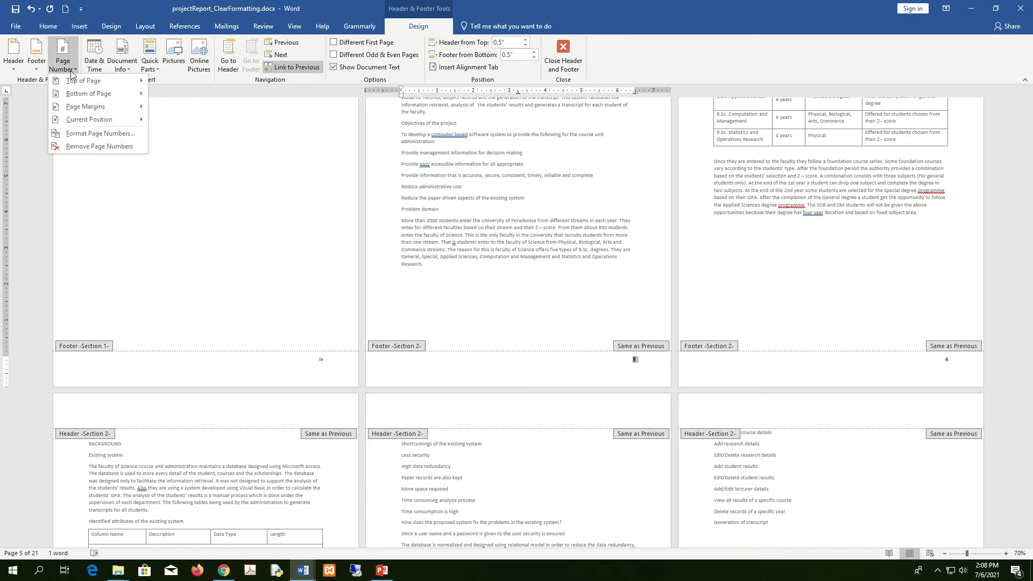
{"action": "mouse_move", "coordinate": [98, 95]}
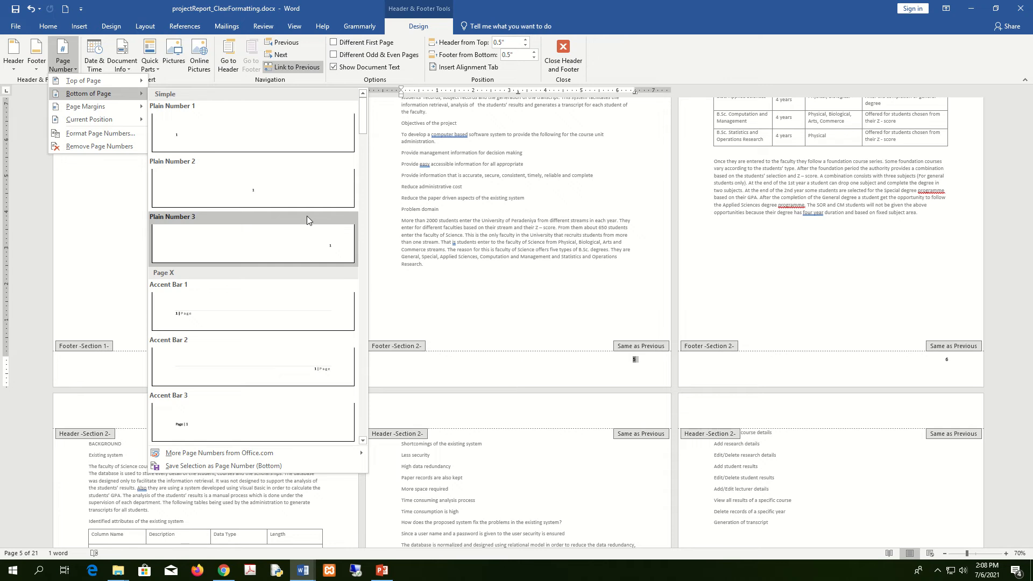
{"action": "left_click", "coordinate": [84, 134]}
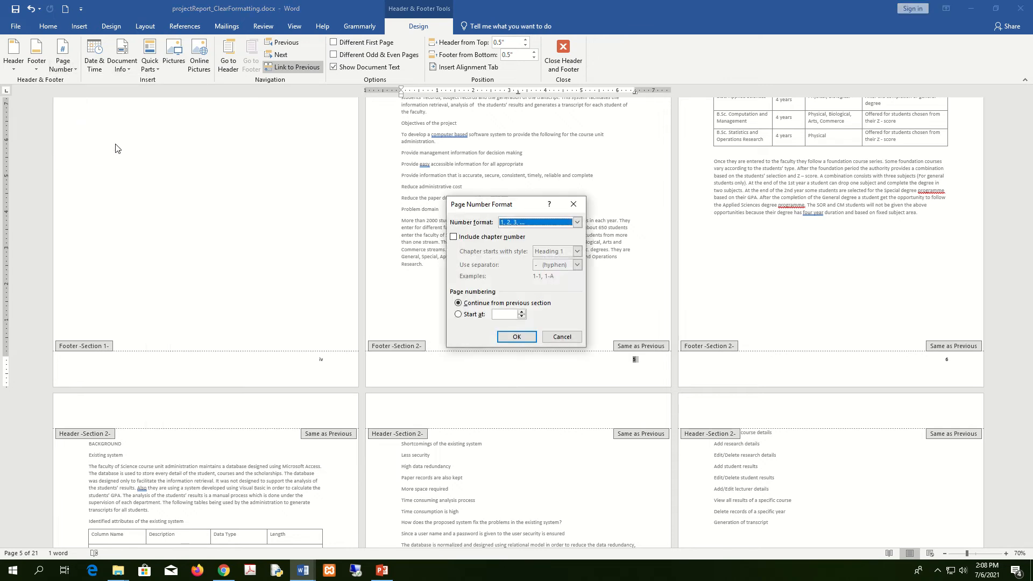
{"action": "left_click", "coordinate": [576, 222]}
{"action": "left_click", "coordinate": [577, 224]}
{"action": "key", "text": "super+plus"}
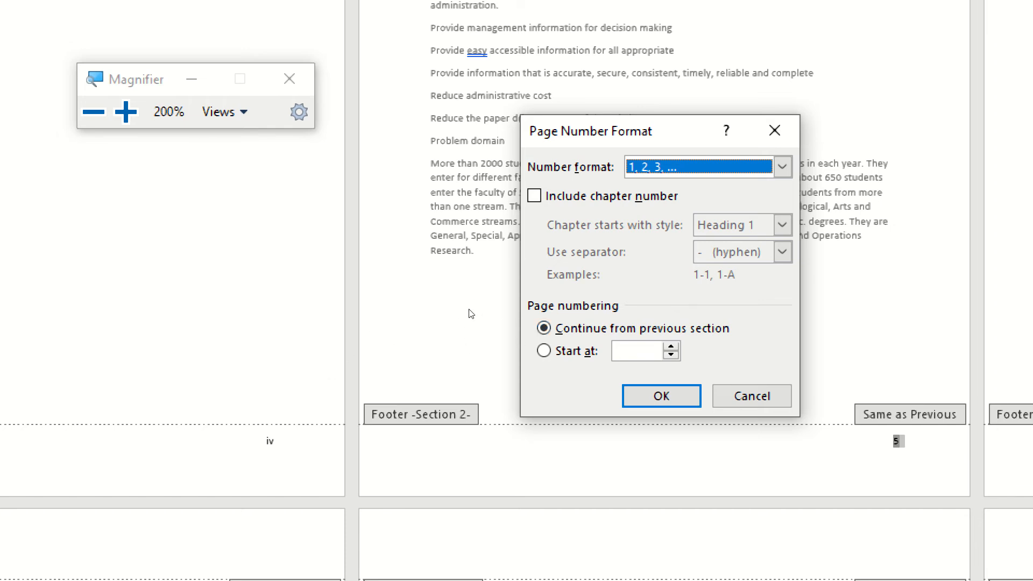
{"action": "key", "text": "alt+a"}
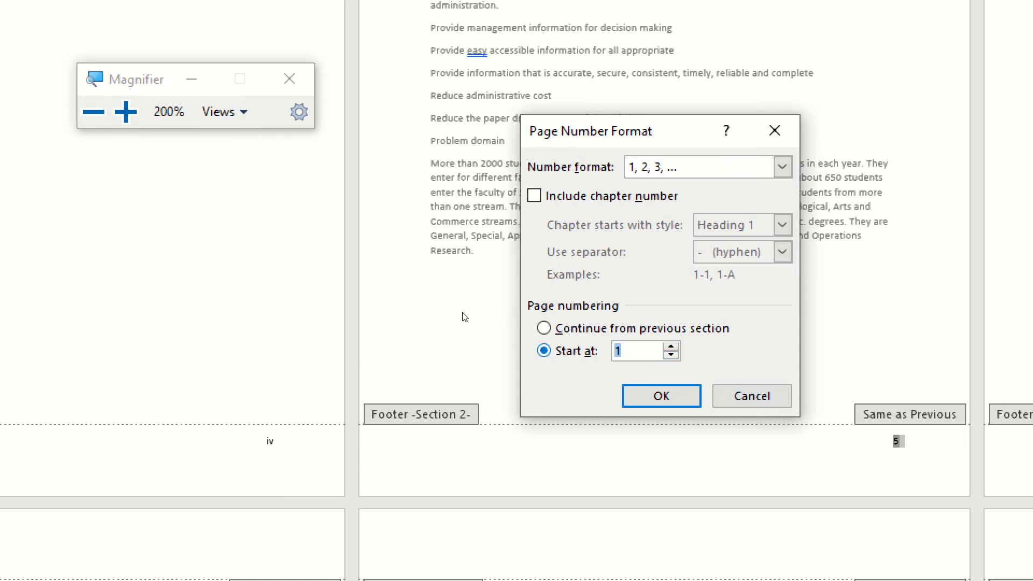
{"action": "key", "text": "Return"}
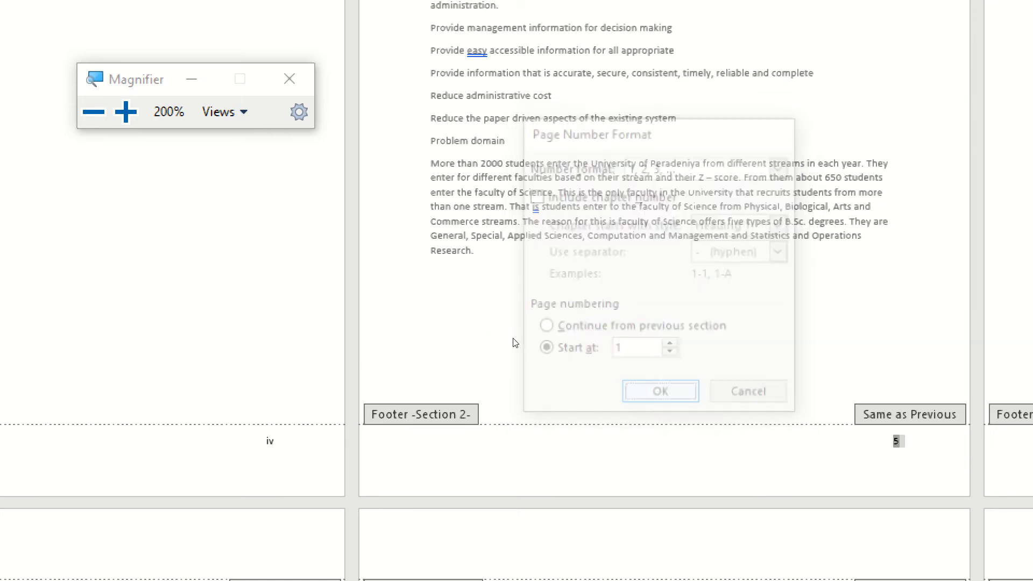
{"action": "scroll", "coordinate": [535, 337], "scroll_direction": "down", "scroll_amount": 5}
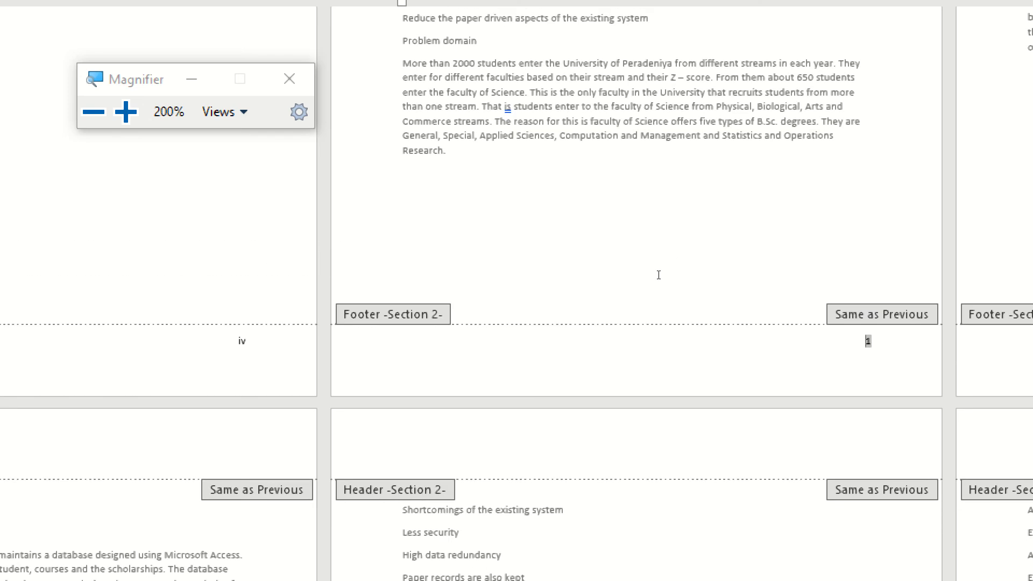
{"action": "left_click", "coordinate": [638, 270]}
{"action": "left_click", "coordinate": [639, 344]}
{"action": "key", "text": "super+minus"}
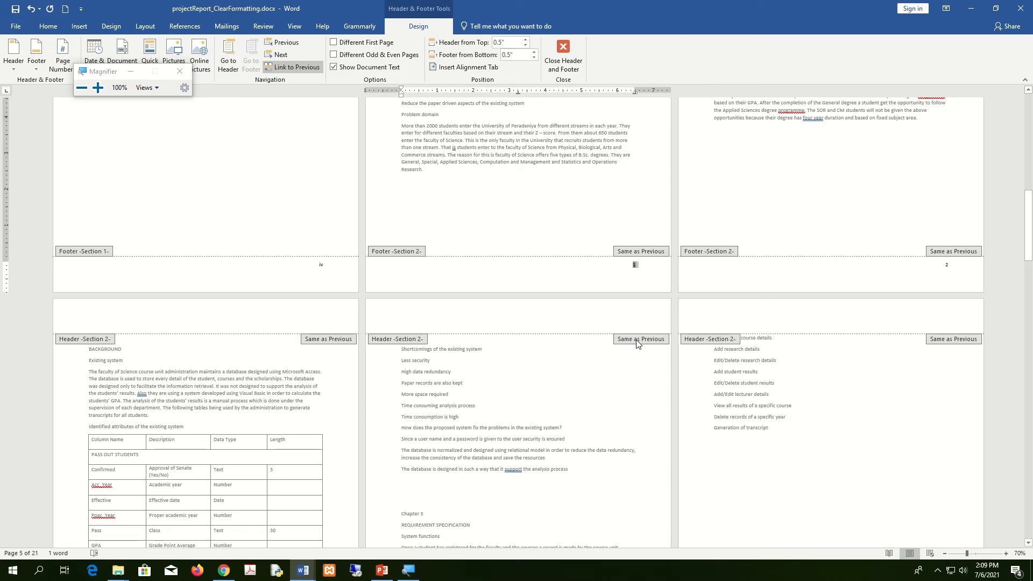
{"action": "left_click", "coordinate": [179, 72]}
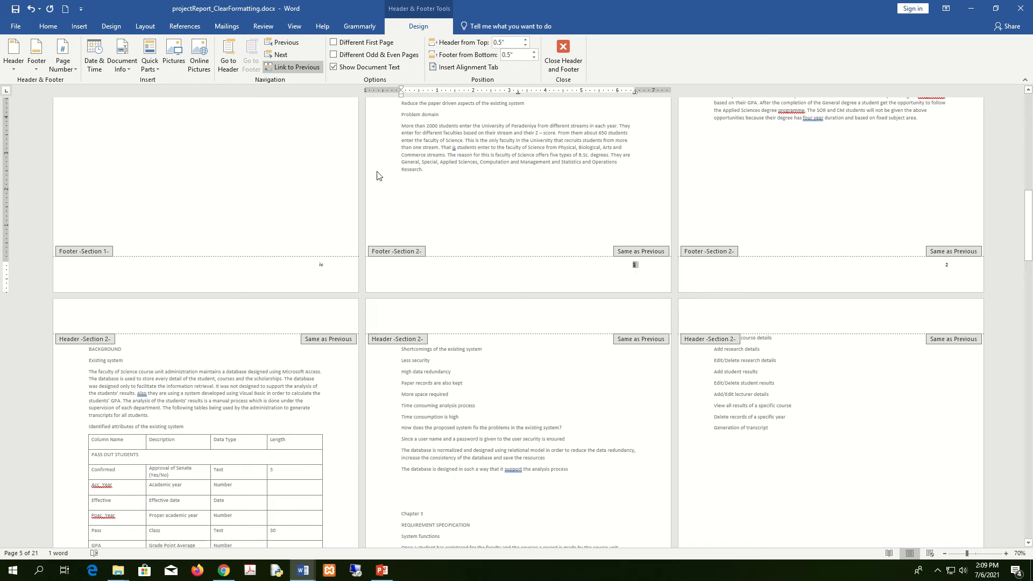
- Unlink the Chapter 1 section's footer from the previous section and leave footer editing
{"action": "left_click", "coordinate": [628, 270]}
{"action": "left_click", "coordinate": [299, 66]}
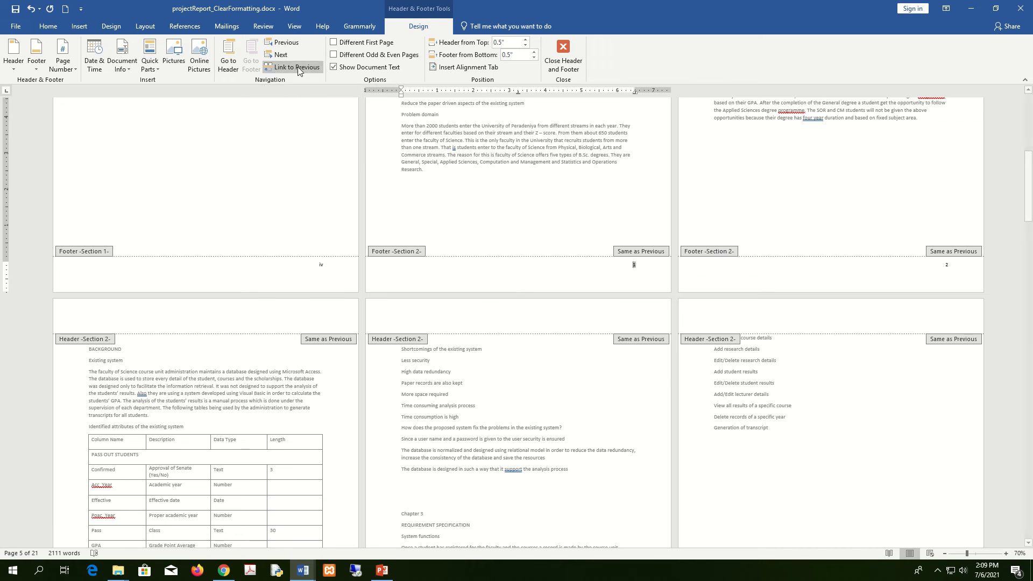
{"action": "scroll", "coordinate": [490, 278], "scroll_direction": "down", "scroll_amount": 2}
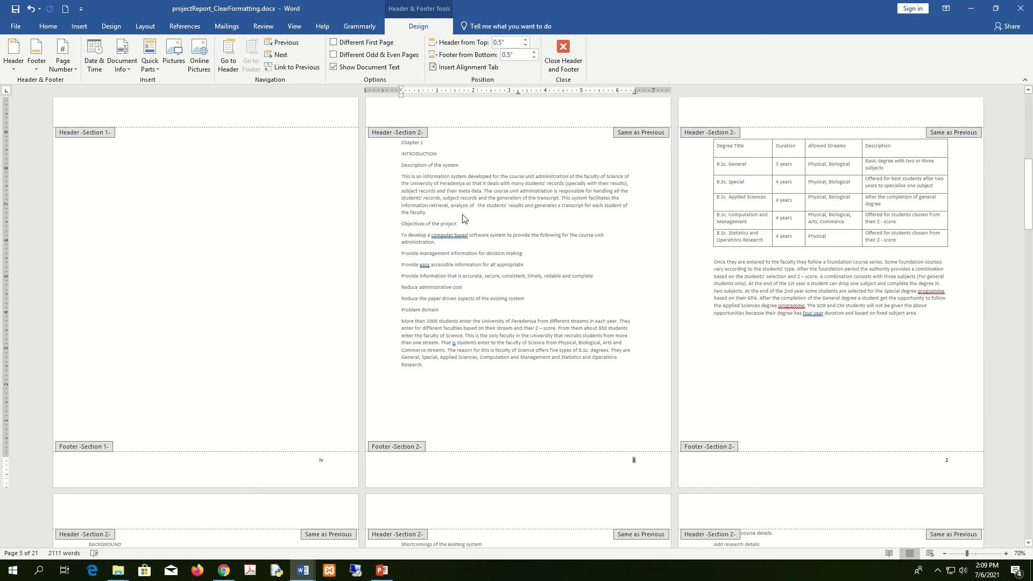
{"action": "left_click", "coordinate": [302, 68]}
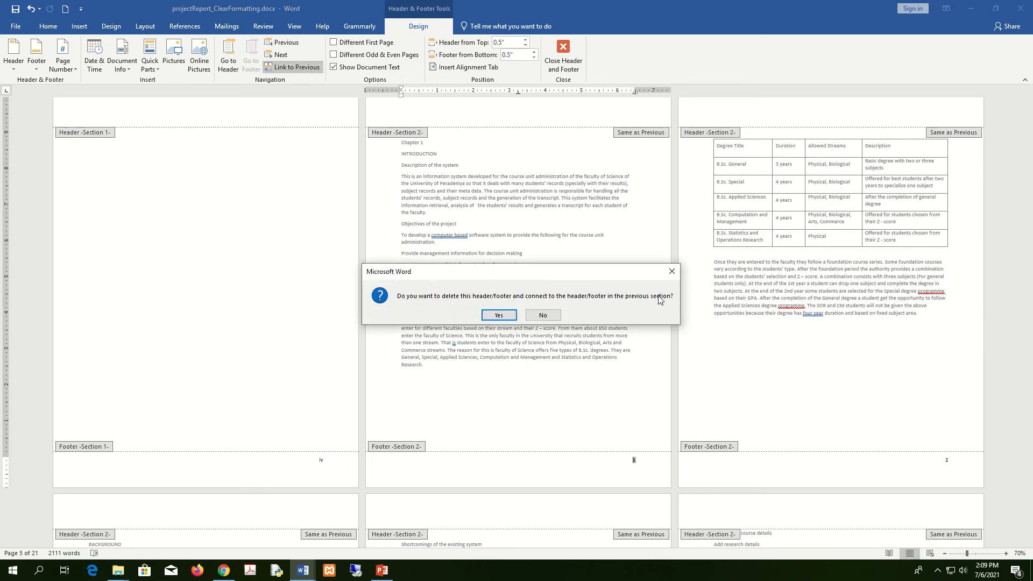
{"action": "left_click", "coordinate": [667, 273]}
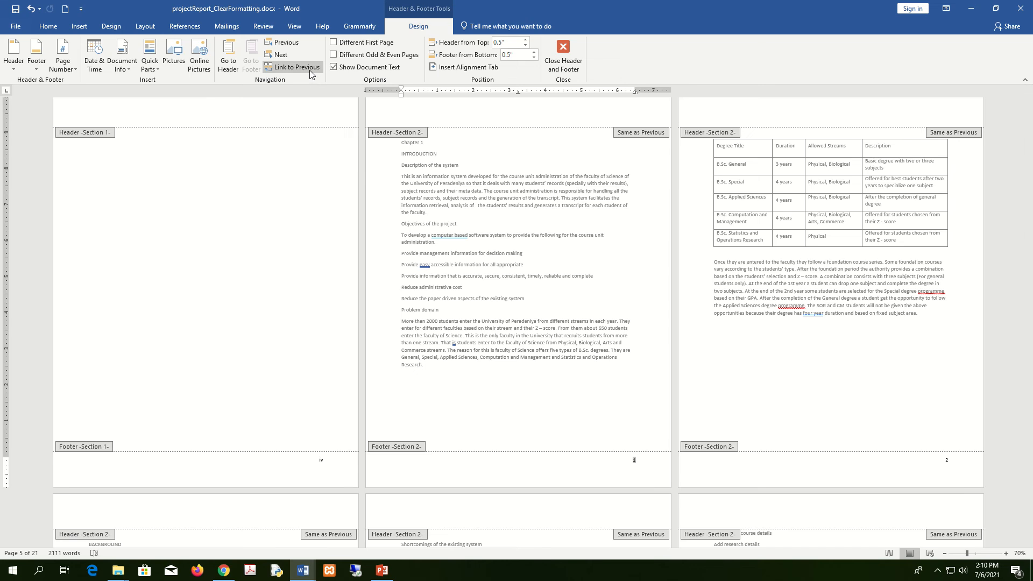
{"action": "left_click", "coordinate": [563, 53]}
- Examine the roman page numbers at the bottom of the cover and the other front-matter pages
{"action": "scroll", "coordinate": [428, 288], "scroll_direction": "up", "scroll_amount": 7, "text": "ctrl"}
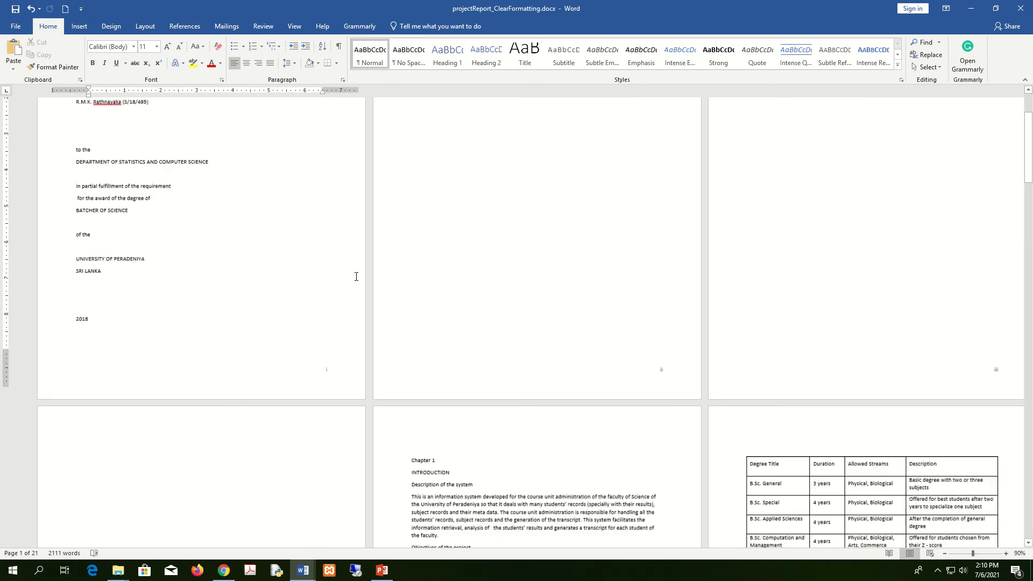
{"action": "scroll", "coordinate": [445, 274], "scroll_direction": "down", "scroll_amount": 10}
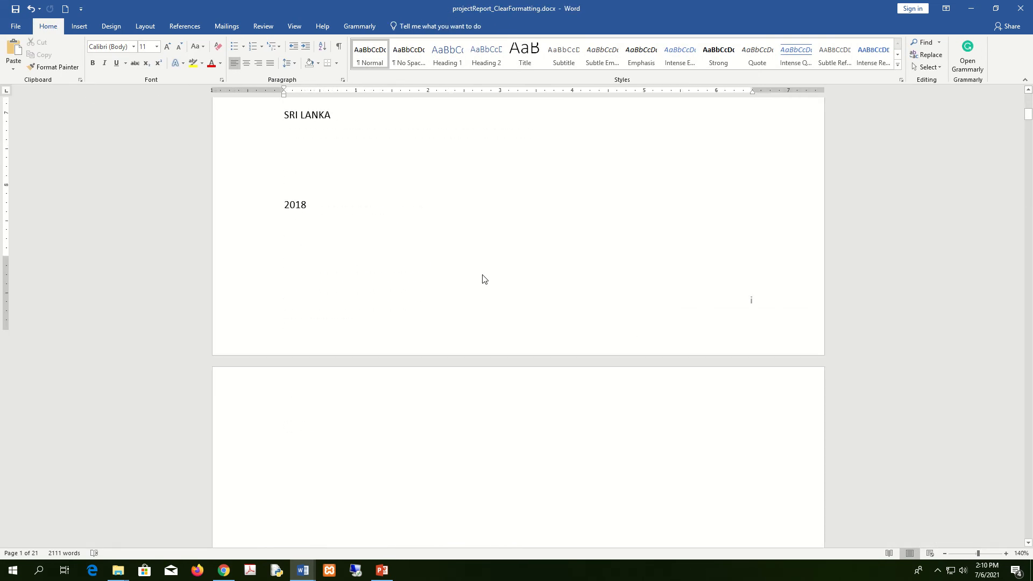
{"action": "scroll", "coordinate": [483, 275], "scroll_direction": "down", "scroll_amount": 5}
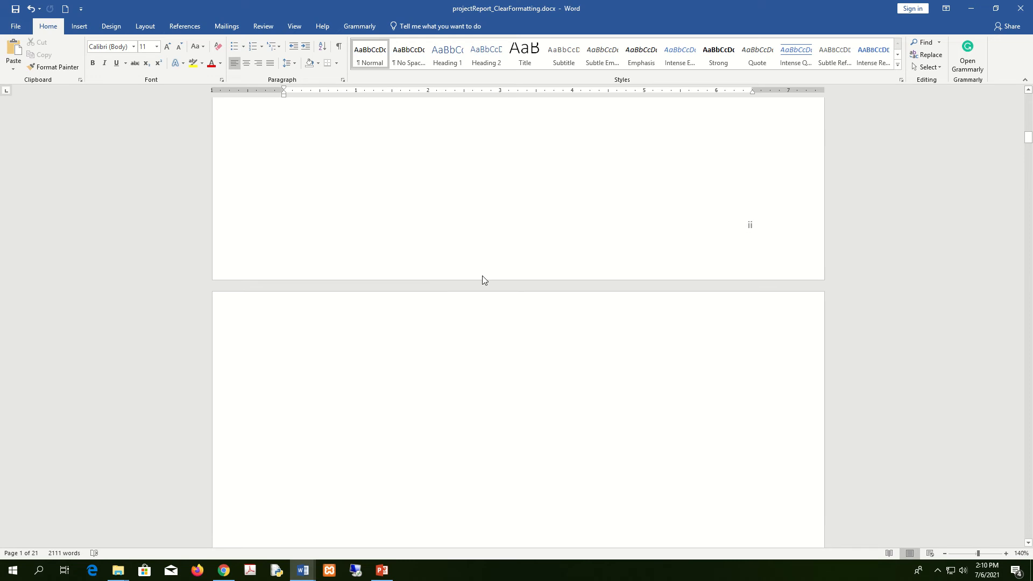
{"action": "scroll", "coordinate": [545, 276], "scroll_direction": "down", "scroll_amount": 3, "text": "ctrl"}
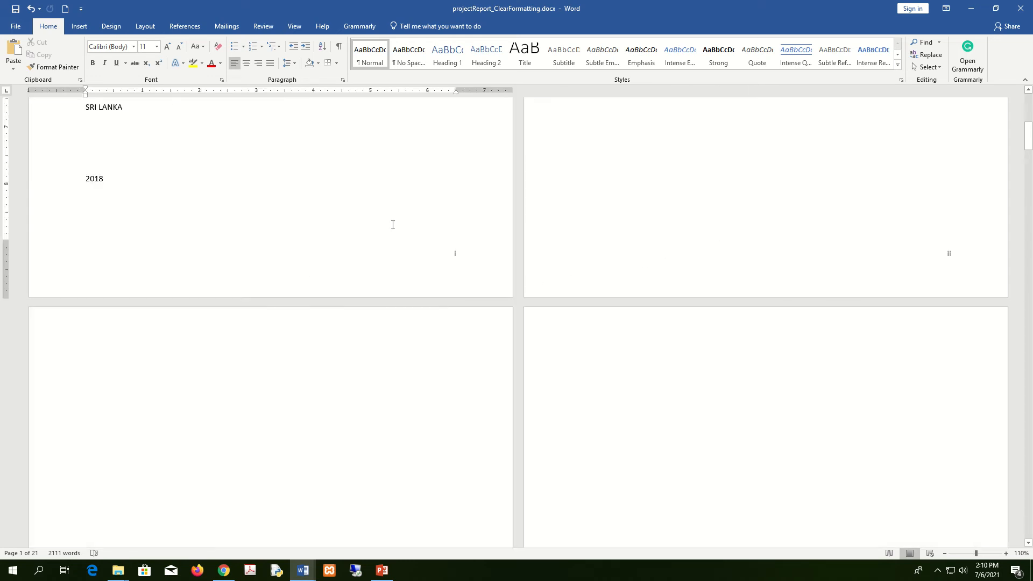
{"action": "scroll", "coordinate": [393, 225], "scroll_direction": "up", "scroll_amount": 3, "text": "ctrl"}
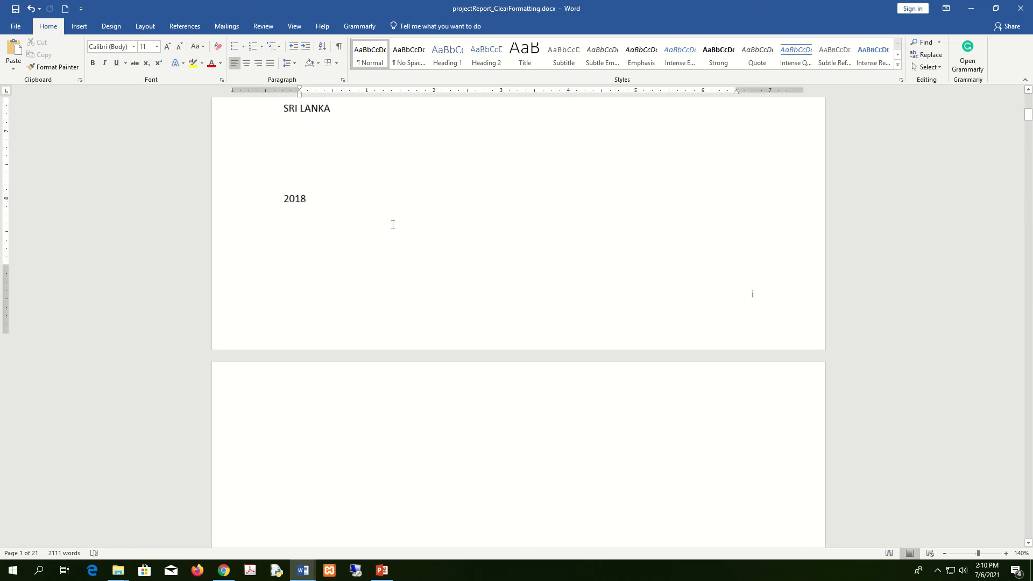
{"action": "scroll", "coordinate": [393, 225], "scroll_direction": "up", "scroll_amount": 3}
{"action": "scroll", "coordinate": [393, 225], "scroll_direction": "down", "scroll_amount": 7}
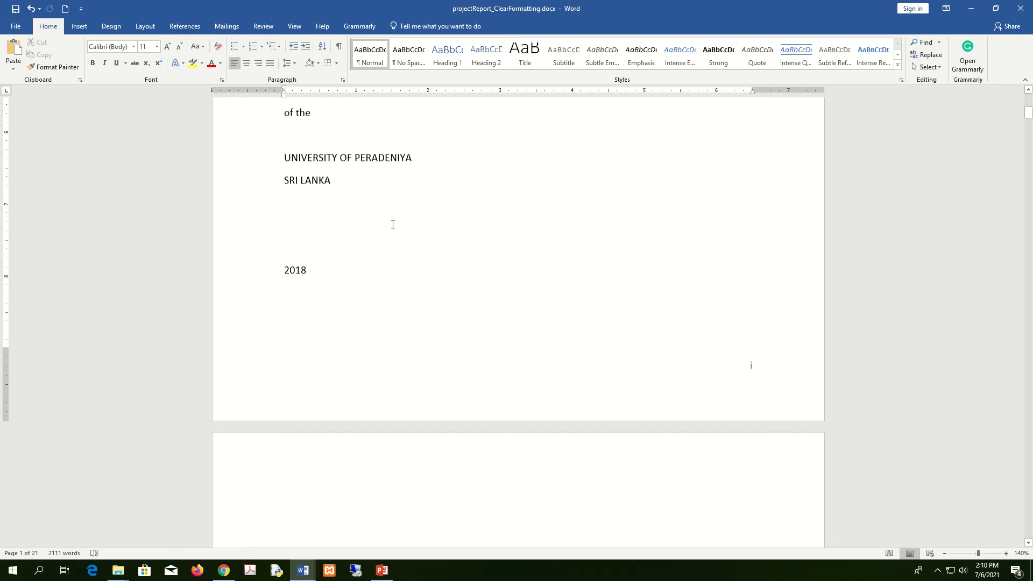
{"action": "scroll", "coordinate": [393, 225], "scroll_direction": "up", "scroll_amount": 3}
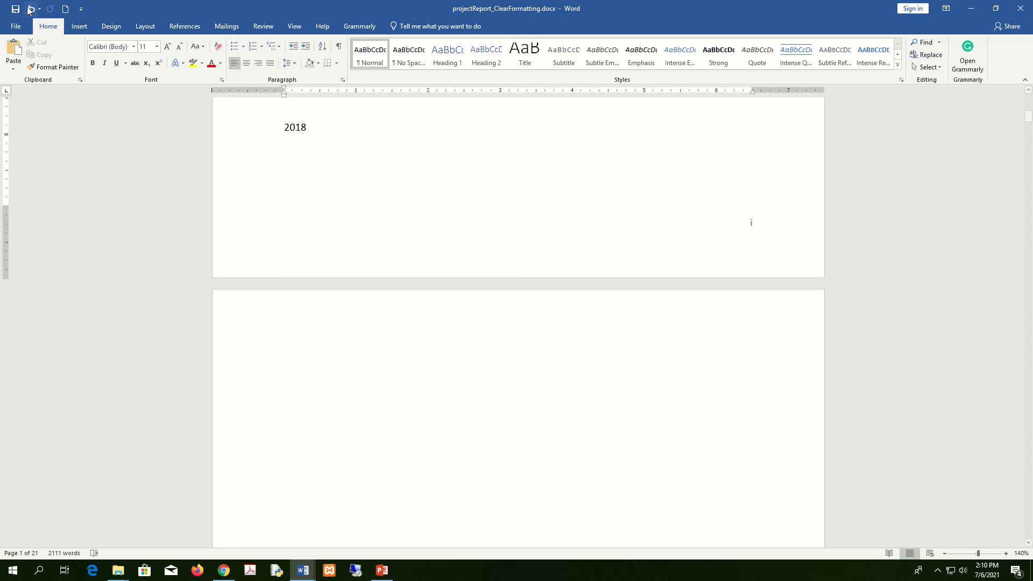
{"action": "left_click", "coordinate": [80, 27]}
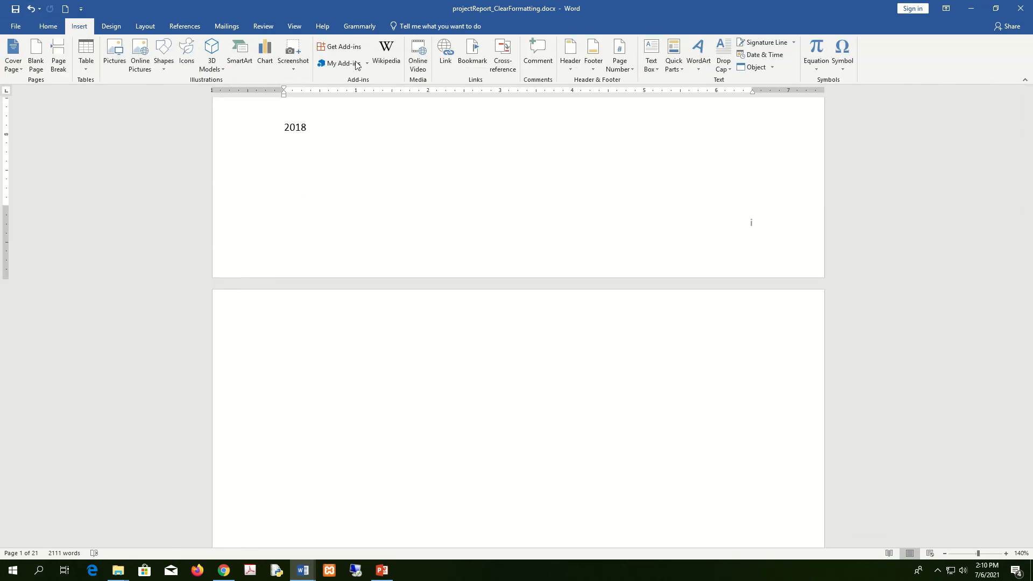
{"action": "left_click", "coordinate": [594, 62]}
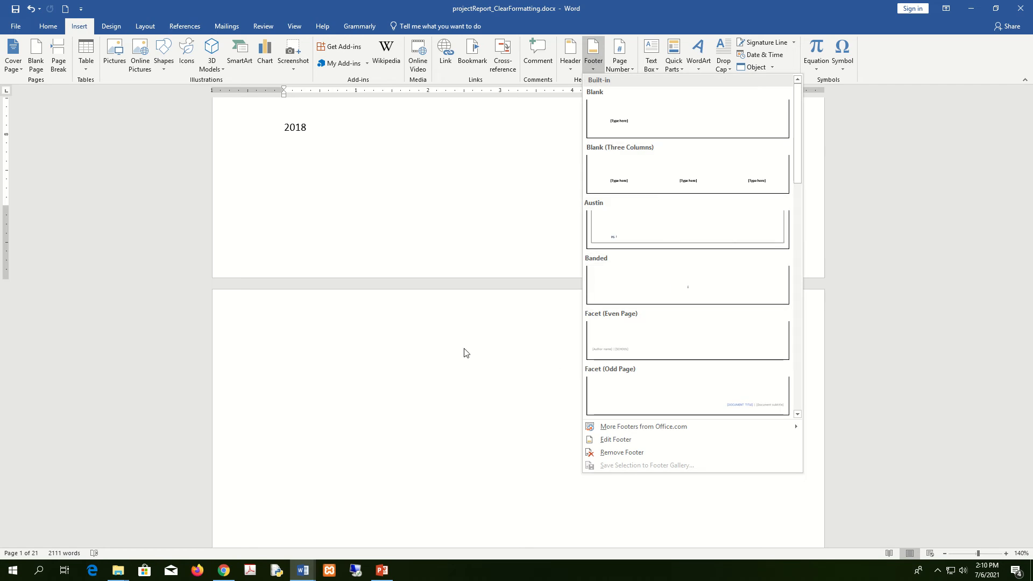
{"action": "left_click", "coordinate": [429, 253]}
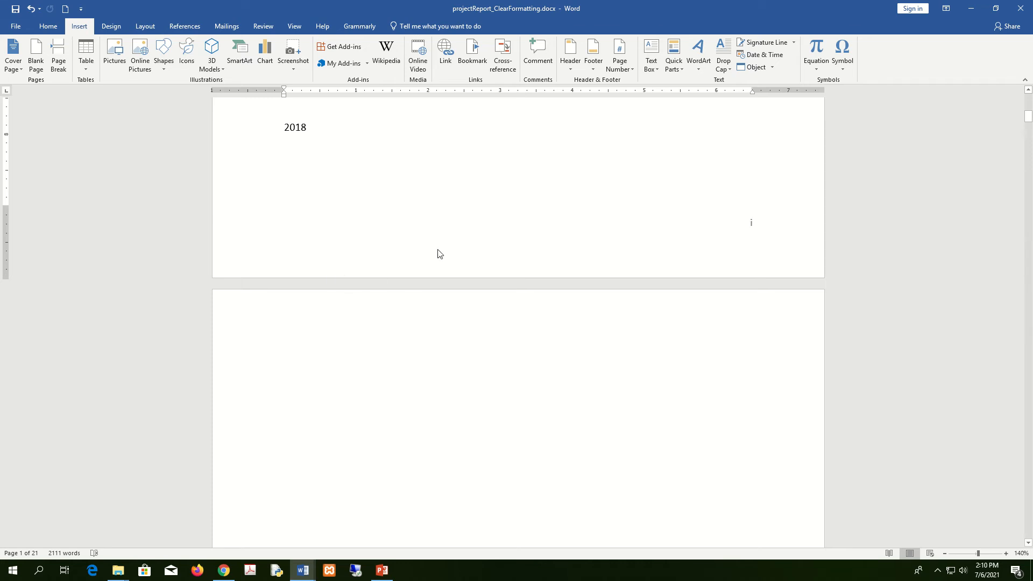
- Add the text "Web based Student Registratin System" below the page number in the Chapter 1 section's footer
{"action": "scroll", "coordinate": [666, 339], "scroll_direction": "down", "scroll_amount": 12}
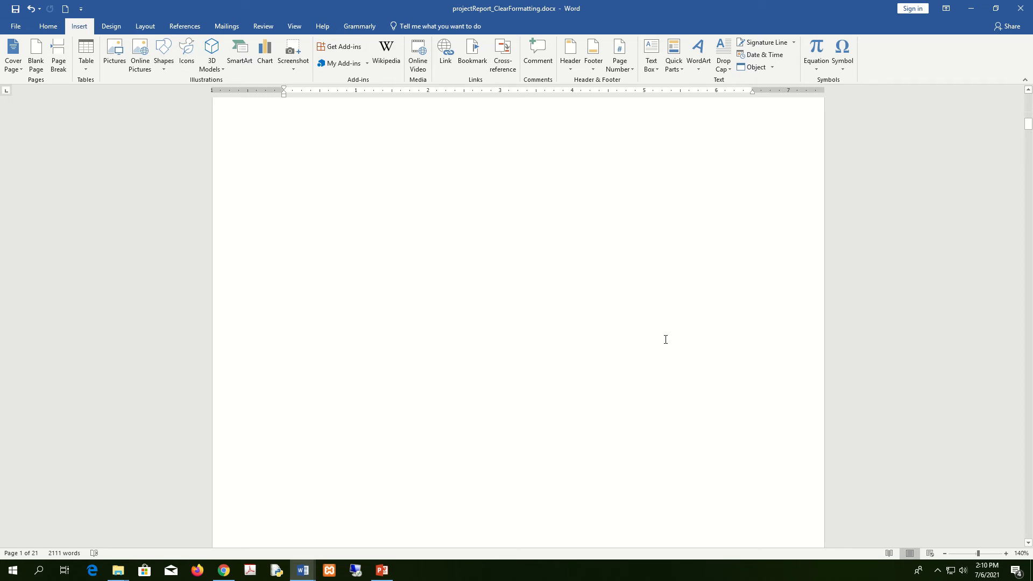
{"action": "scroll", "coordinate": [666, 339], "scroll_direction": "down", "scroll_amount": 20}
{"action": "scroll", "coordinate": [666, 339], "scroll_direction": "down", "scroll_amount": 20}
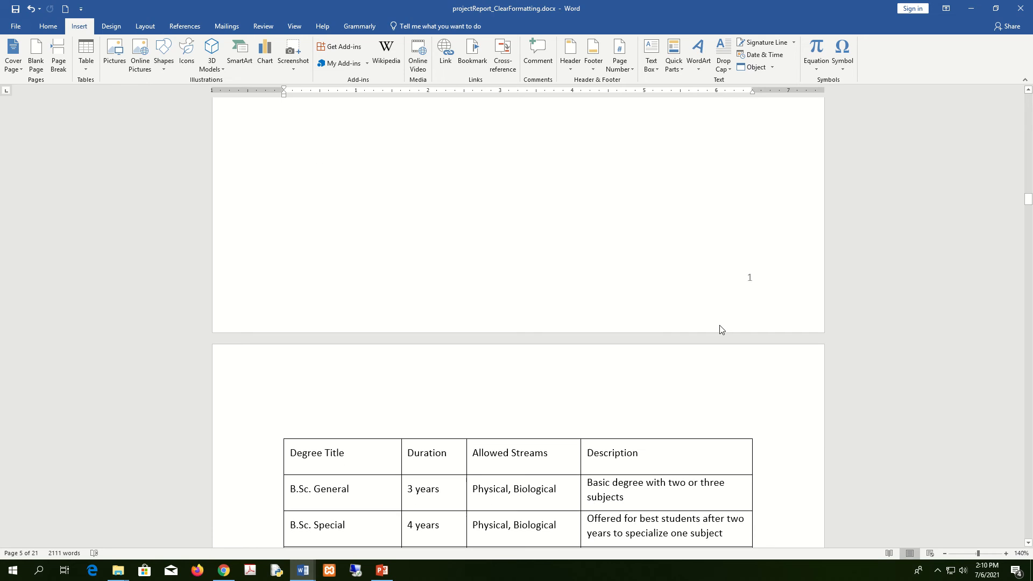
{"action": "double_click", "coordinate": [627, 298]}
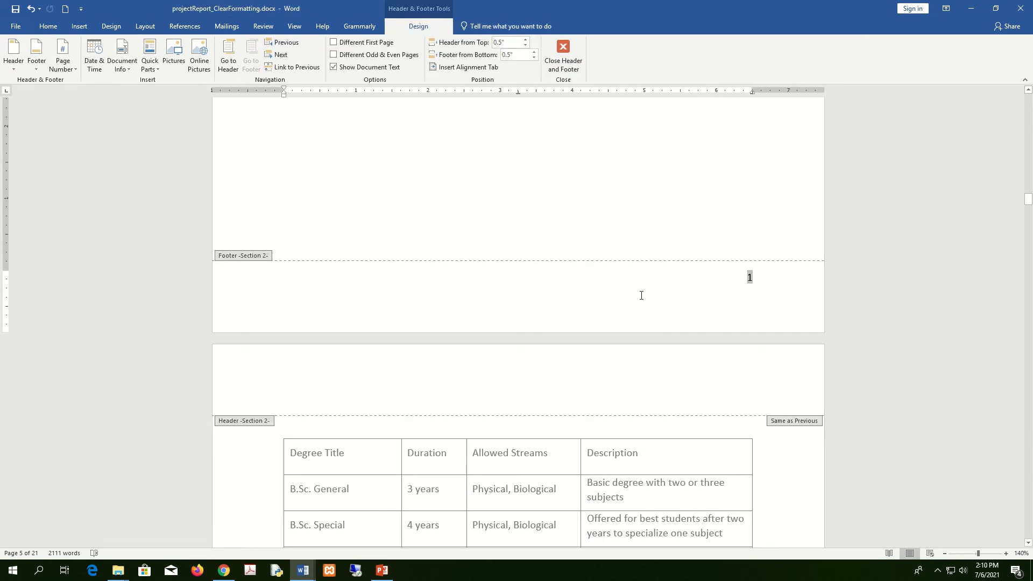
{"action": "left_click", "coordinate": [619, 297]}
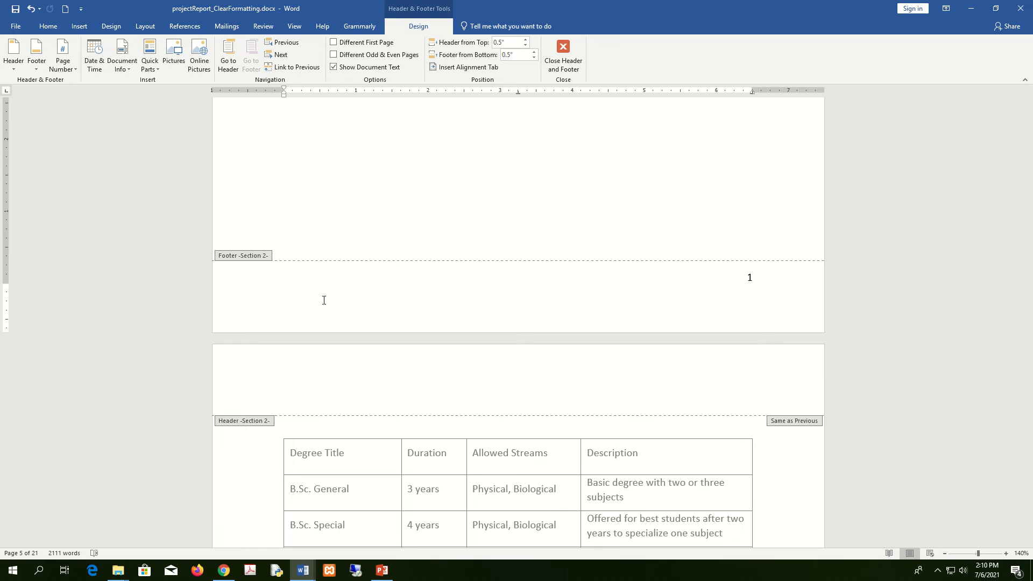
{"action": "type", "text": "web base"}
{"action": "type", "text": "d System"}
{"action": "key", "text": "BackSpace"}
{"action": "key", "text": "BackSpace"}
{"action": "key", "text": "BackSpace"}
{"action": "type", "text": "tudent Registratin s"}
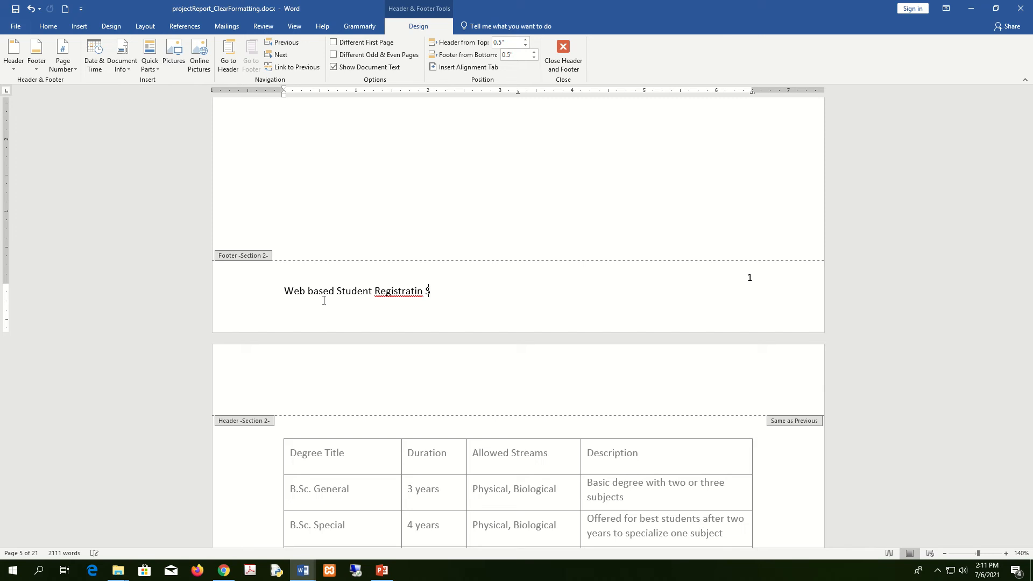
{"action": "type", "text": "ystem"}
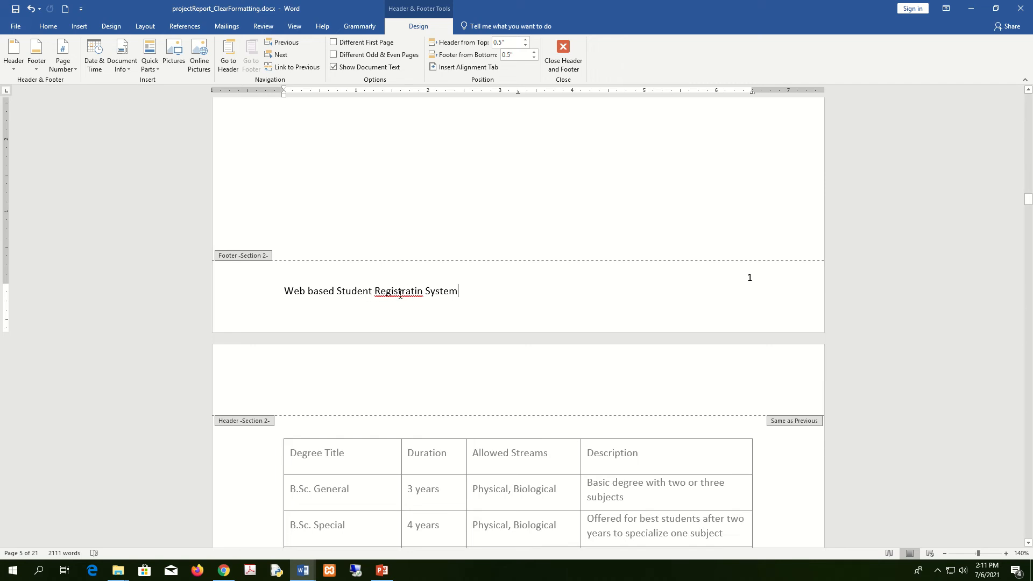
- Correct the misspelled word in the footer text to "Registration" using the spelling suggestion
{"action": "scroll", "coordinate": [400, 293], "scroll_direction": "up", "scroll_amount": 9}
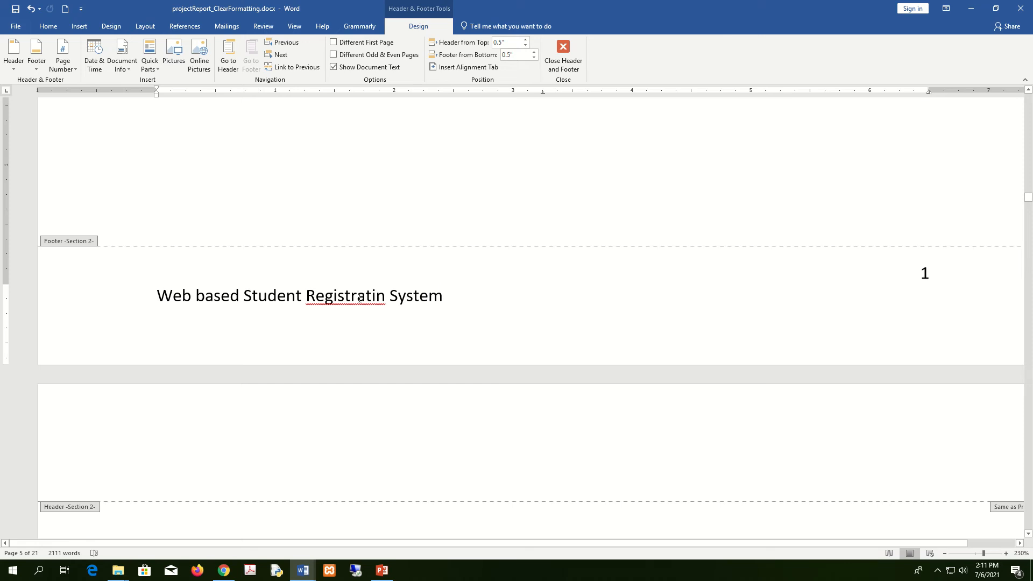
{"action": "right_click", "coordinate": [353, 300]}
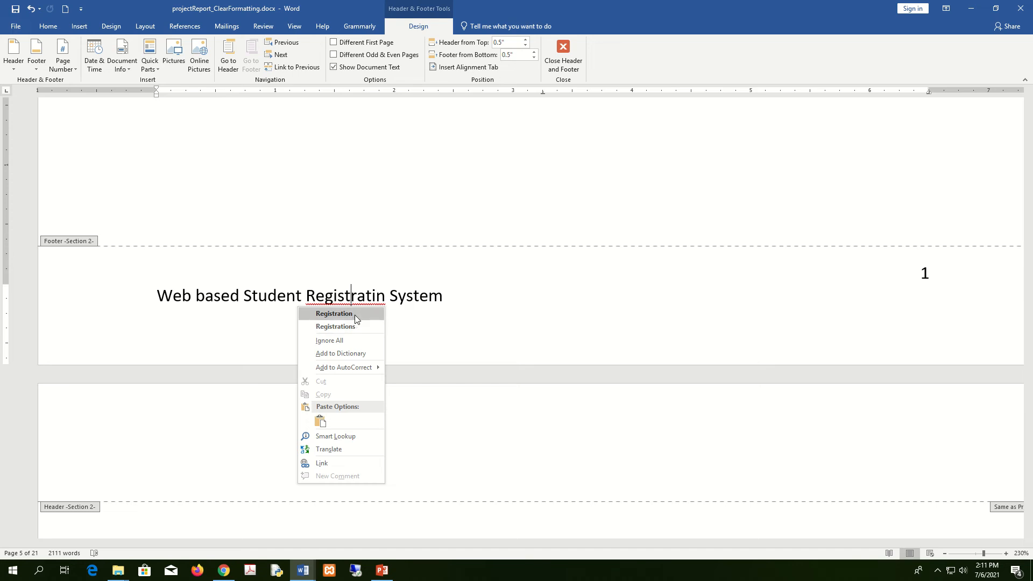
{"action": "left_click", "coordinate": [354, 315]}
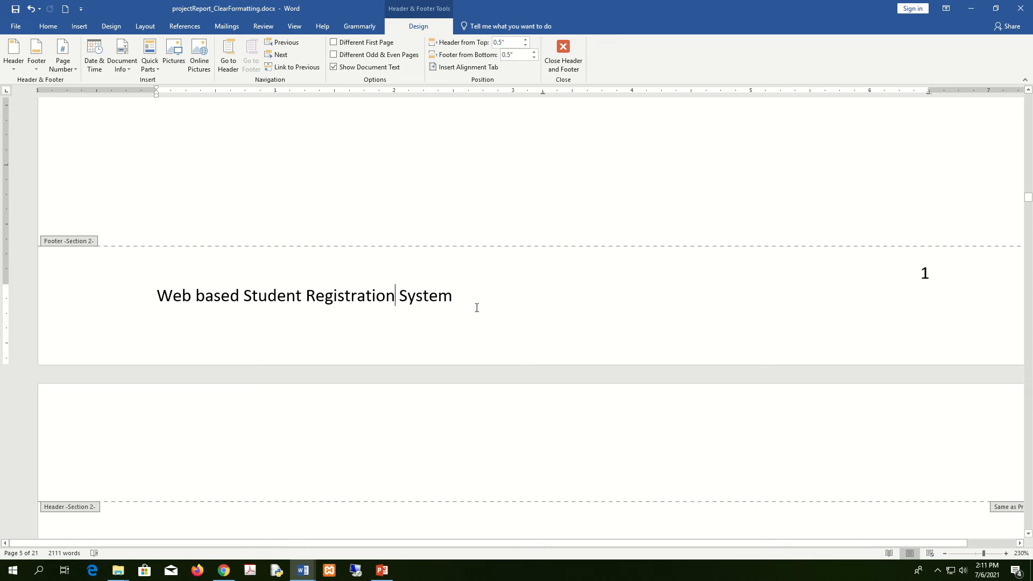
- Format the footer's title line in uppercase, Garamond font and italic
{"action": "left_click", "coordinate": [59, 296]}
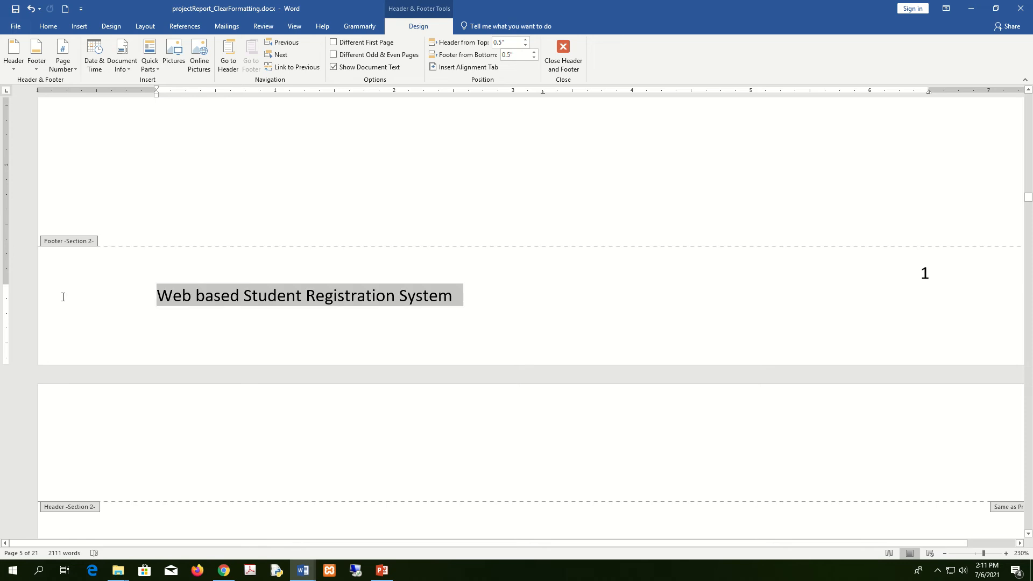
{"action": "left_click", "coordinate": [49, 26]}
{"action": "left_click", "coordinate": [197, 46]}
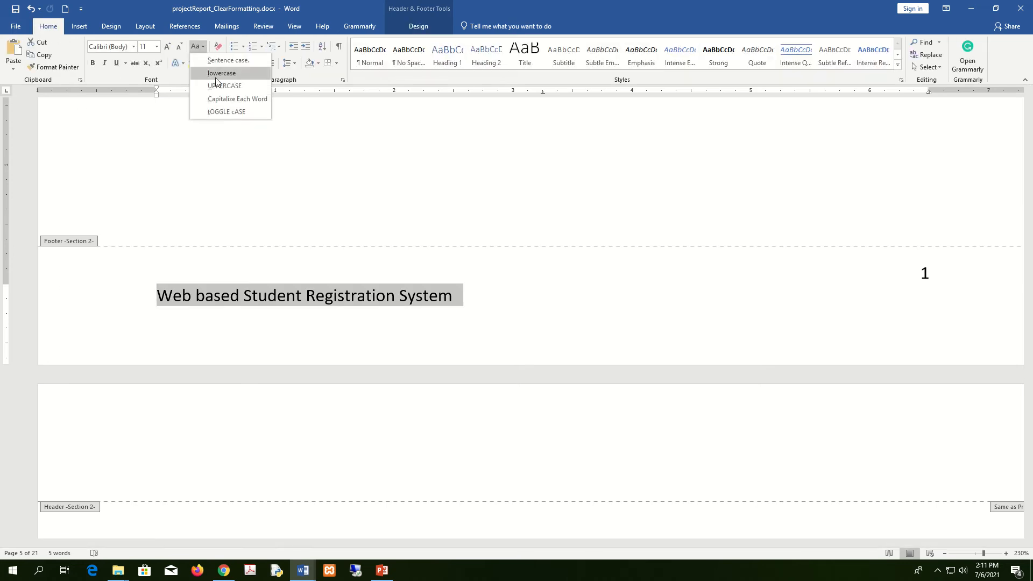
{"action": "left_click", "coordinate": [217, 85]}
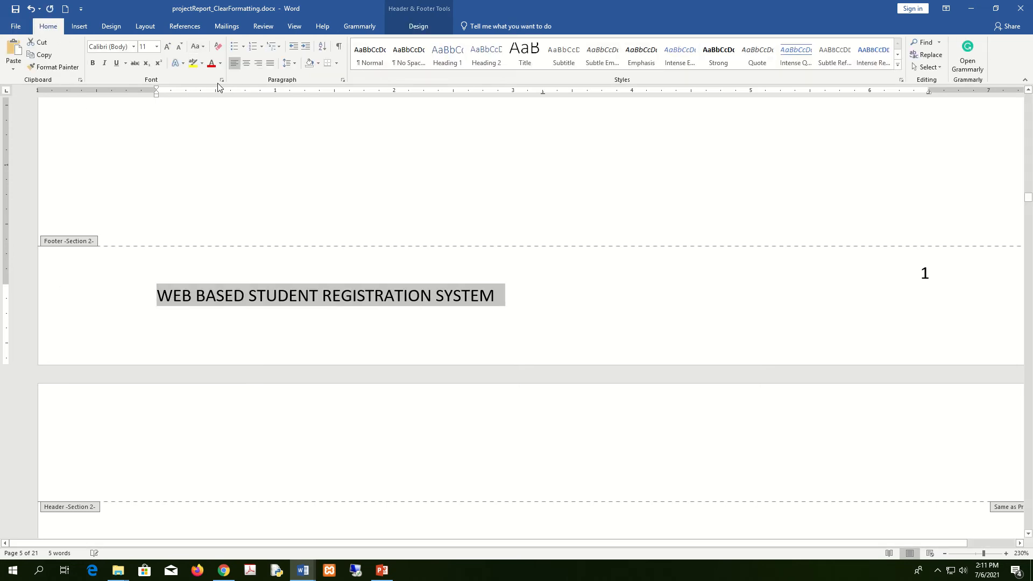
{"action": "left_click", "coordinate": [134, 47]}
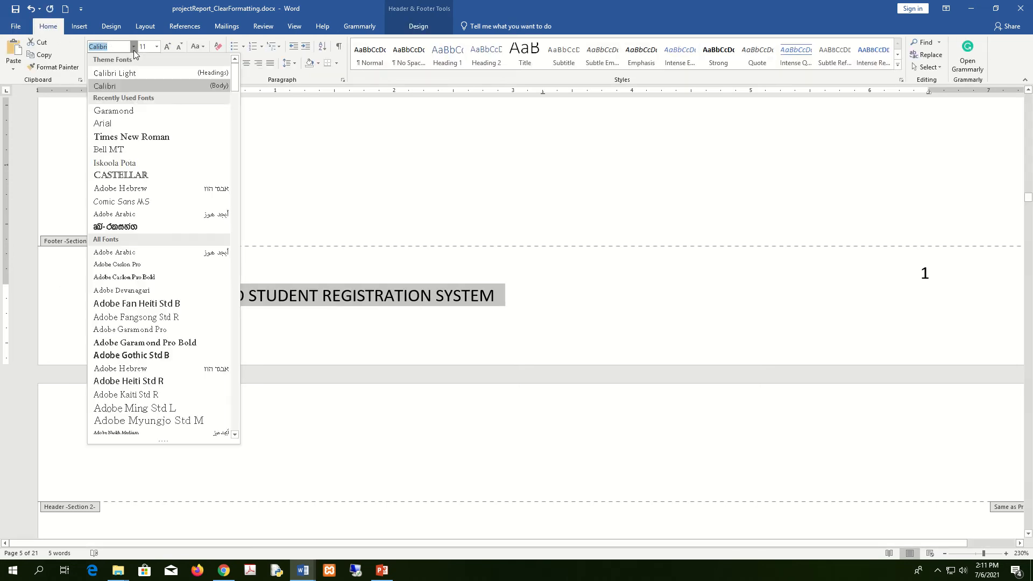
{"action": "left_click", "coordinate": [116, 111]}
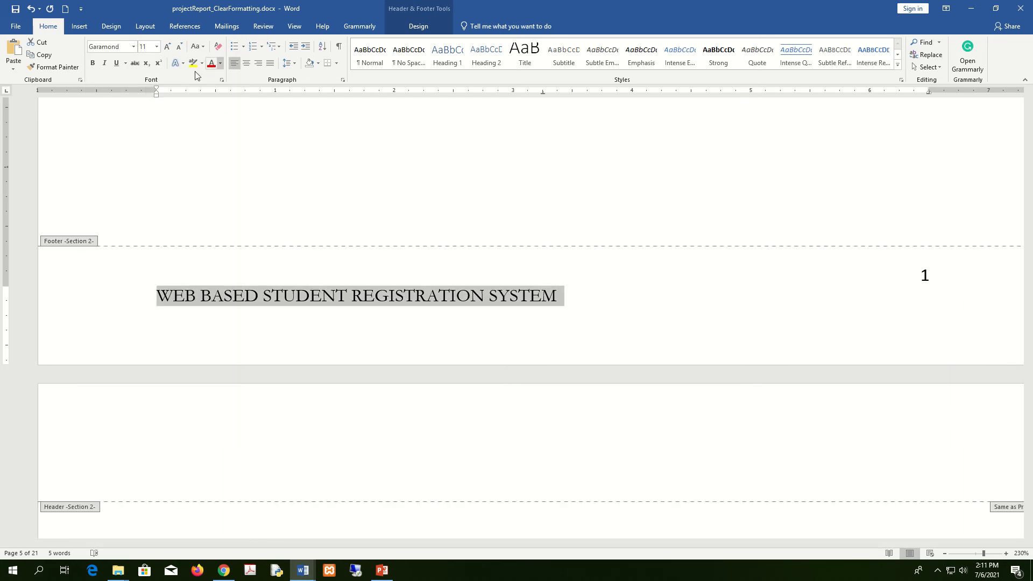
{"action": "left_click", "coordinate": [105, 65]}
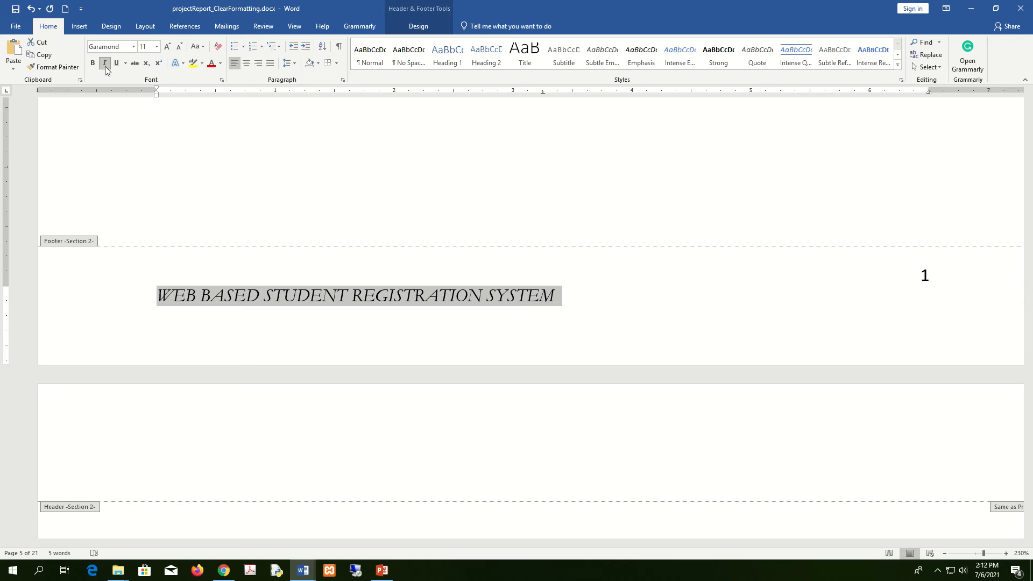
{"action": "left_click", "coordinate": [418, 26]}
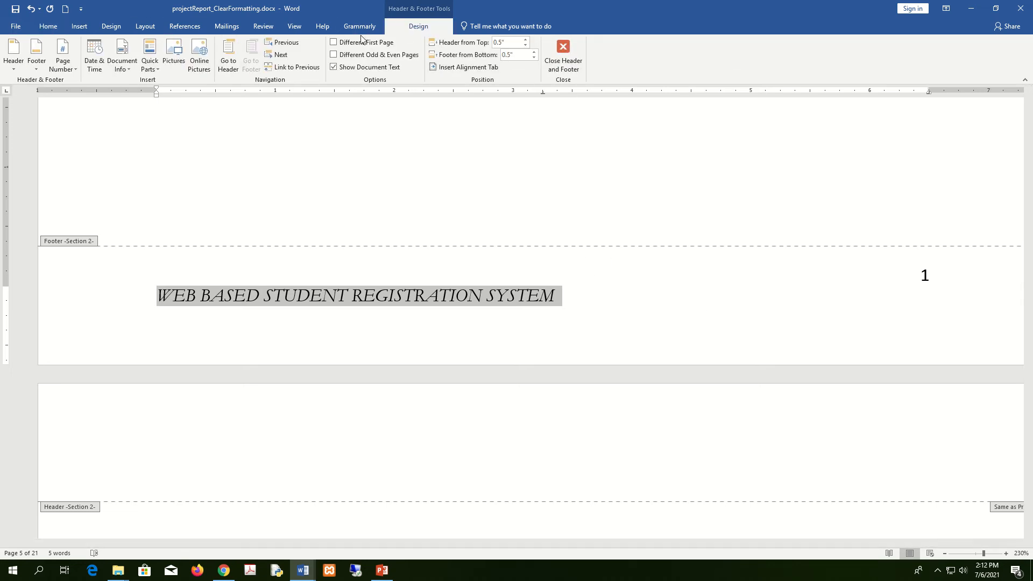
{"action": "left_click", "coordinate": [586, 313]}
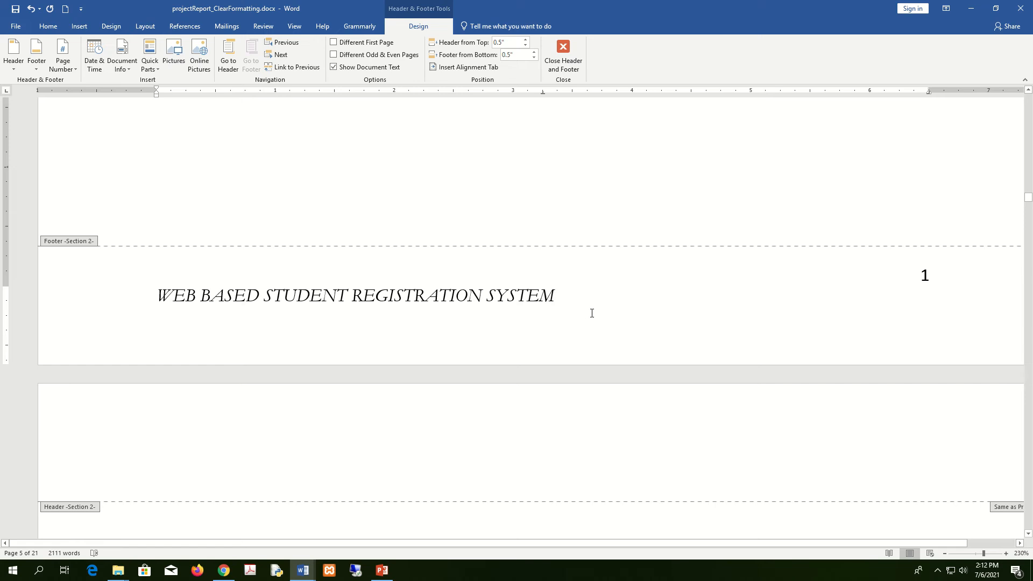
{"action": "left_click_drag", "start_coordinate": [627, 300], "coordinate": [161, 303]}
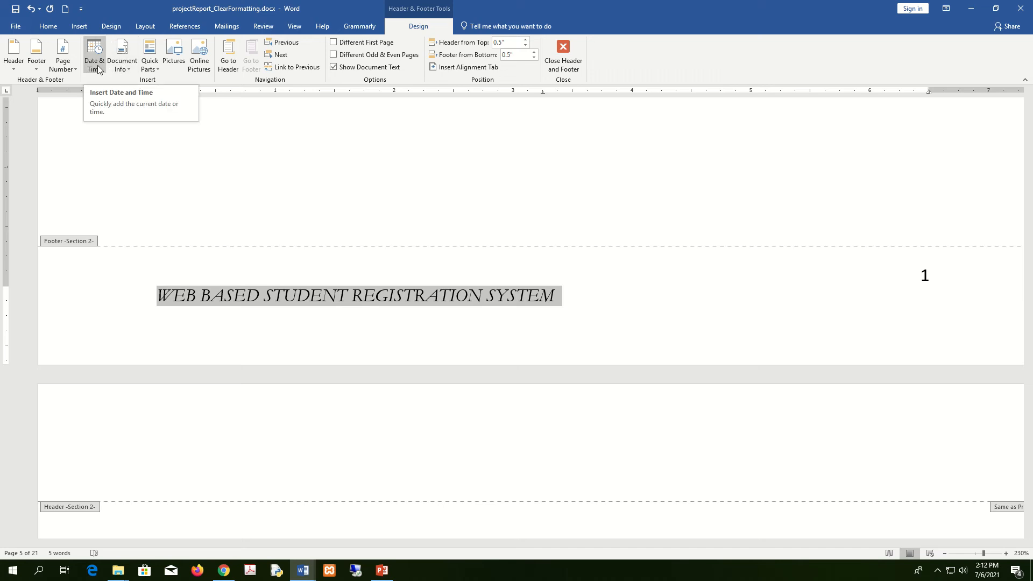
{"action": "left_click", "coordinate": [574, 295]}
{"action": "left_click", "coordinate": [101, 60]}
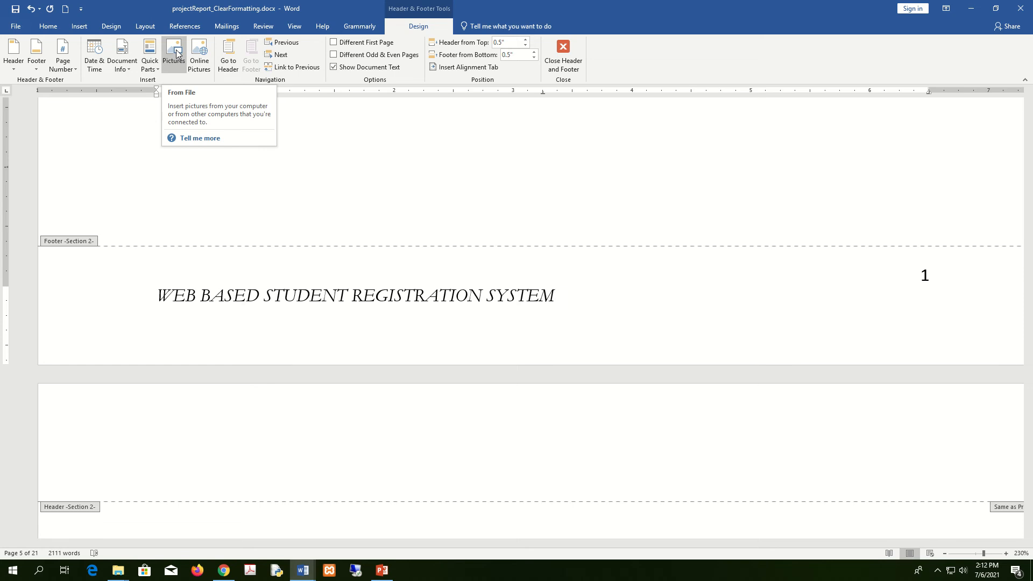
{"action": "triple_click", "coordinate": [298, 312]}
- Enter the text "CEIT" in the header of the Chapter 1 page
{"action": "scroll", "coordinate": [269, 318], "scroll_direction": "down", "scroll_amount": 3}
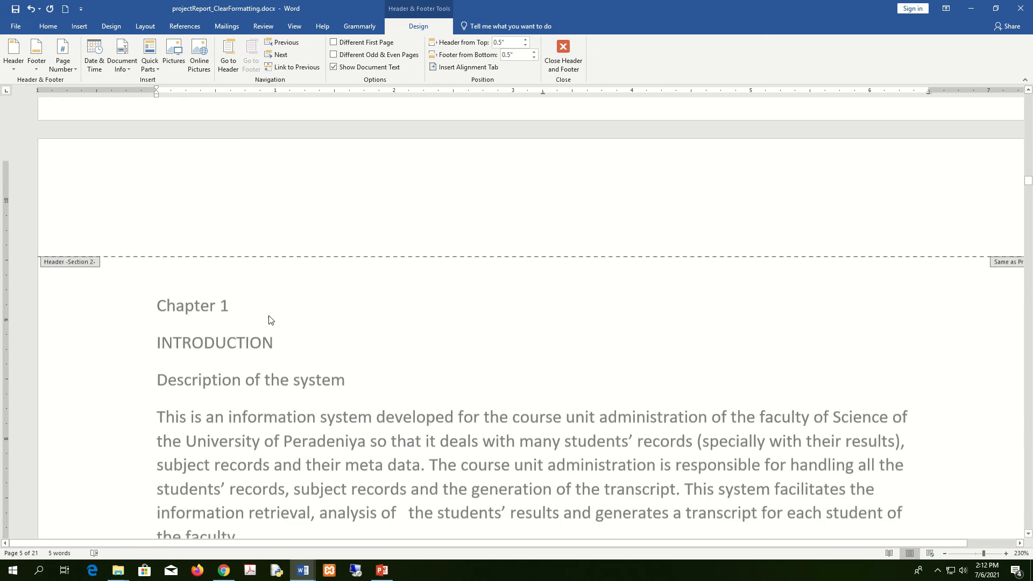
{"action": "scroll", "coordinate": [270, 320], "scroll_direction": "up", "scroll_amount": 1}
{"action": "left_click", "coordinate": [291, 247]}
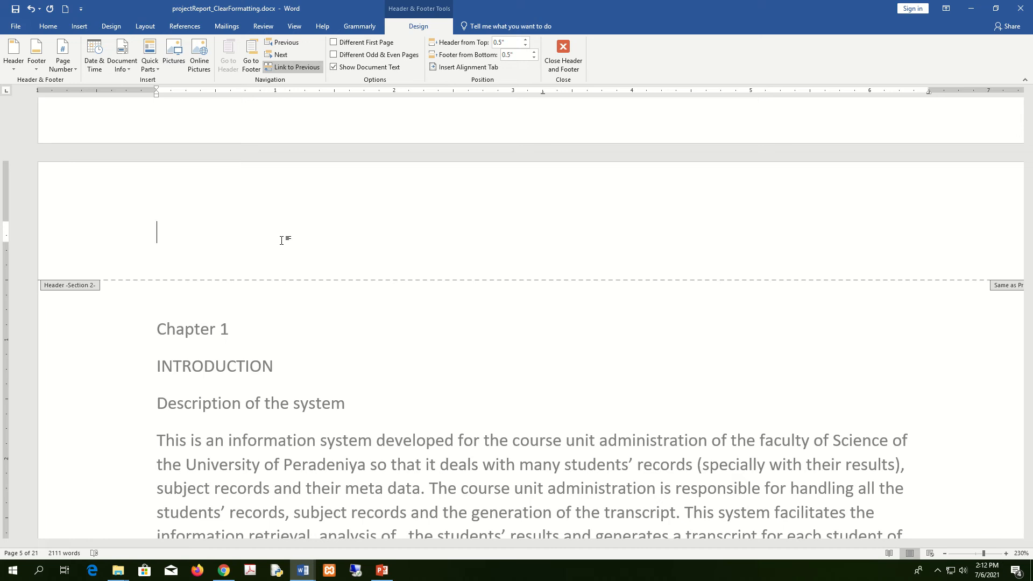
{"action": "type", "text": "CEIT"}
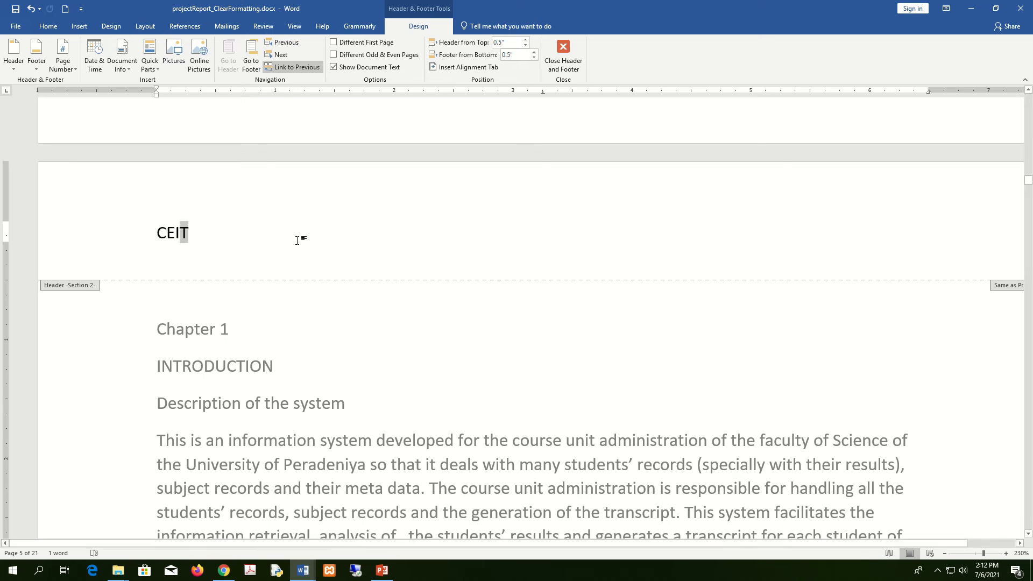
- Delete the "CEIT" text from the Chapter 1 header and leave header and footer editing
{"action": "left_click_drag", "start_coordinate": [223, 240], "coordinate": [132, 233]}
{"action": "left_click_drag", "start_coordinate": [237, 226], "coordinate": [128, 238]}
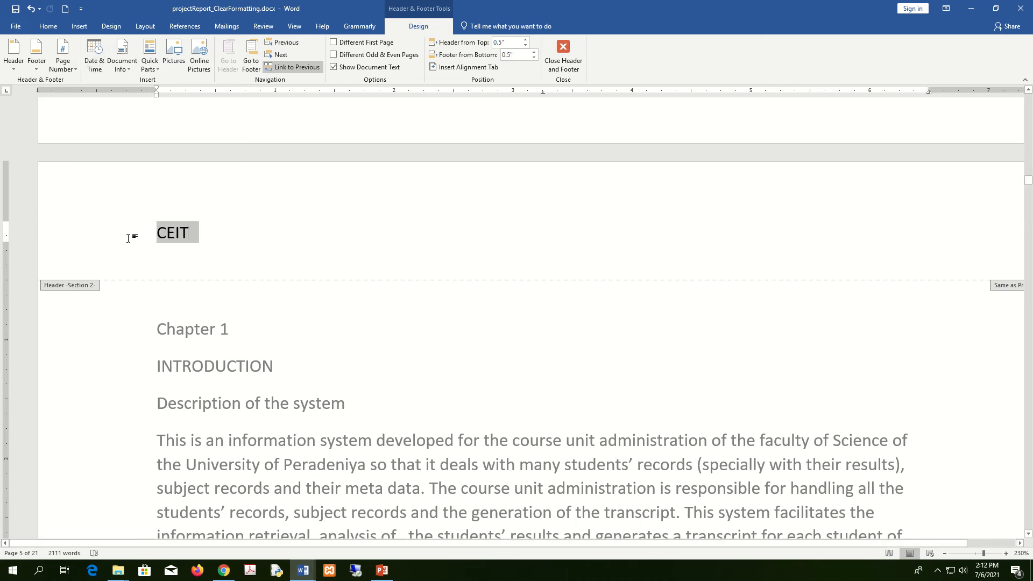
{"action": "left_click", "coordinate": [277, 244]}
{"action": "left_click_drag", "start_coordinate": [276, 245], "coordinate": [138, 237]}
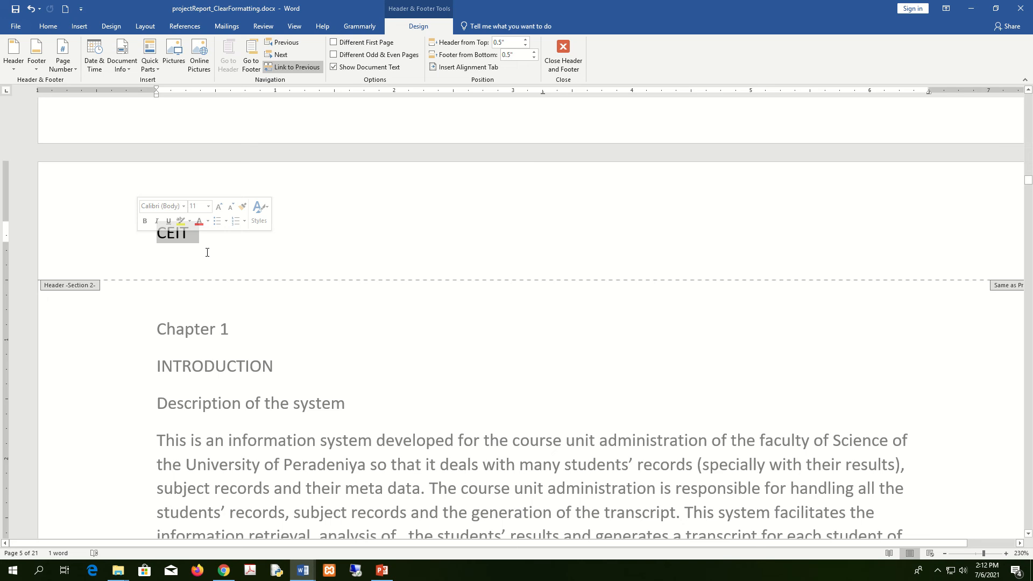
{"action": "key", "text": "Delete"}
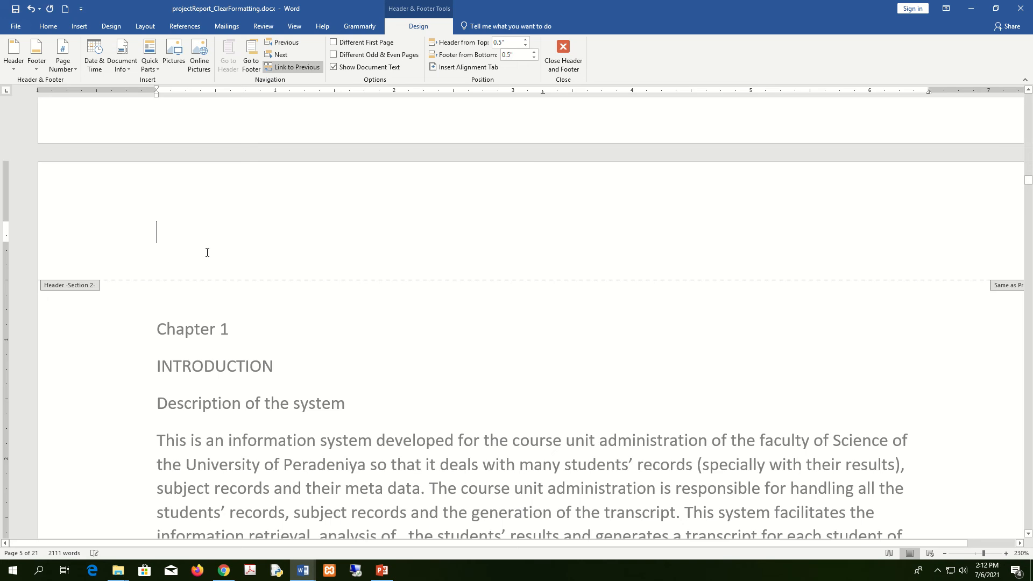
{"action": "left_click", "coordinate": [566, 55]}
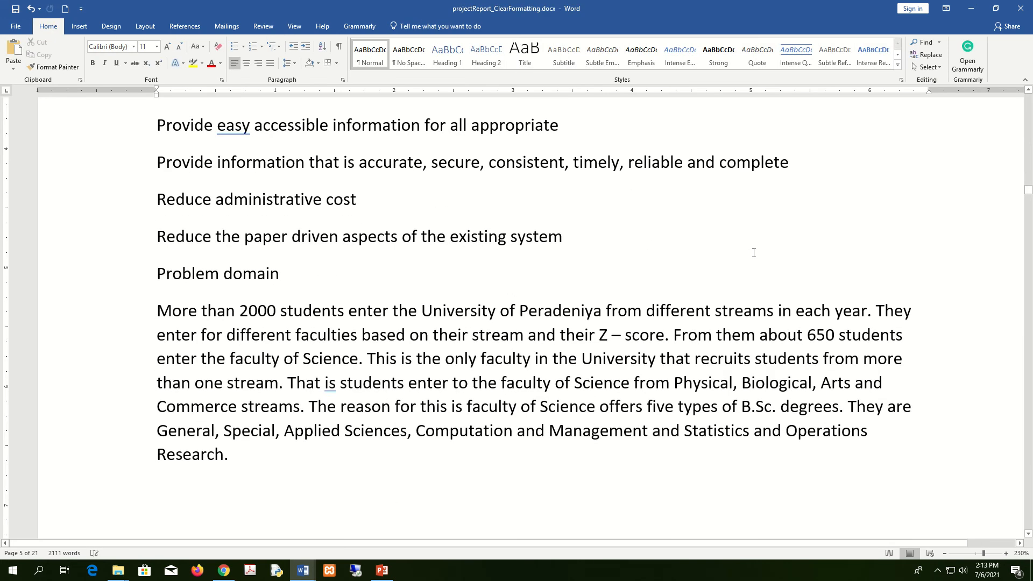
- Try to link the Chapter 1 section's footer to the previous section, dismissing the confirmation without accepting it
{"action": "scroll", "coordinate": [754, 253], "scroll_direction": "down", "scroll_amount": 11}
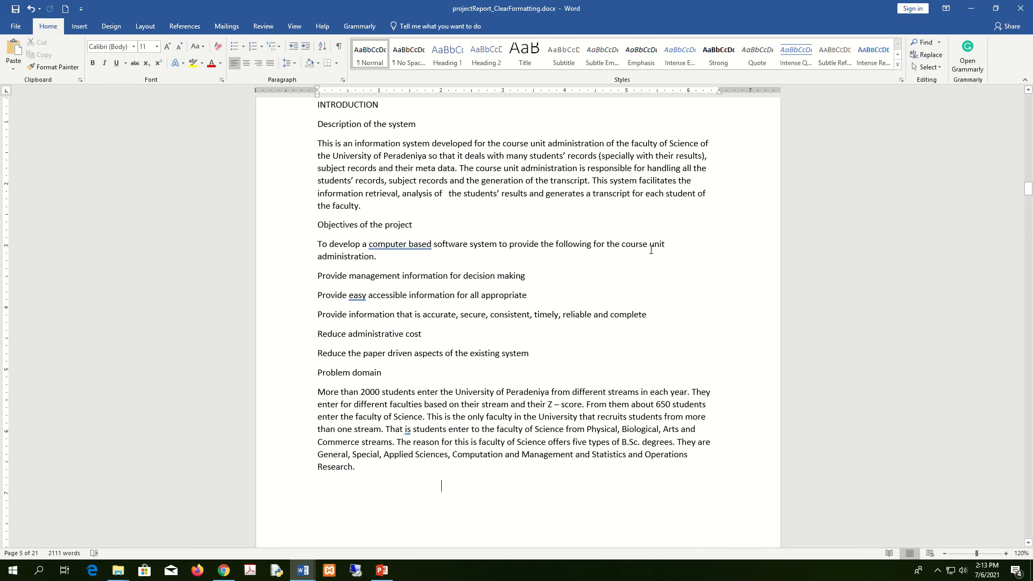
{"action": "scroll", "coordinate": [640, 284], "scroll_direction": "down", "scroll_amount": 10}
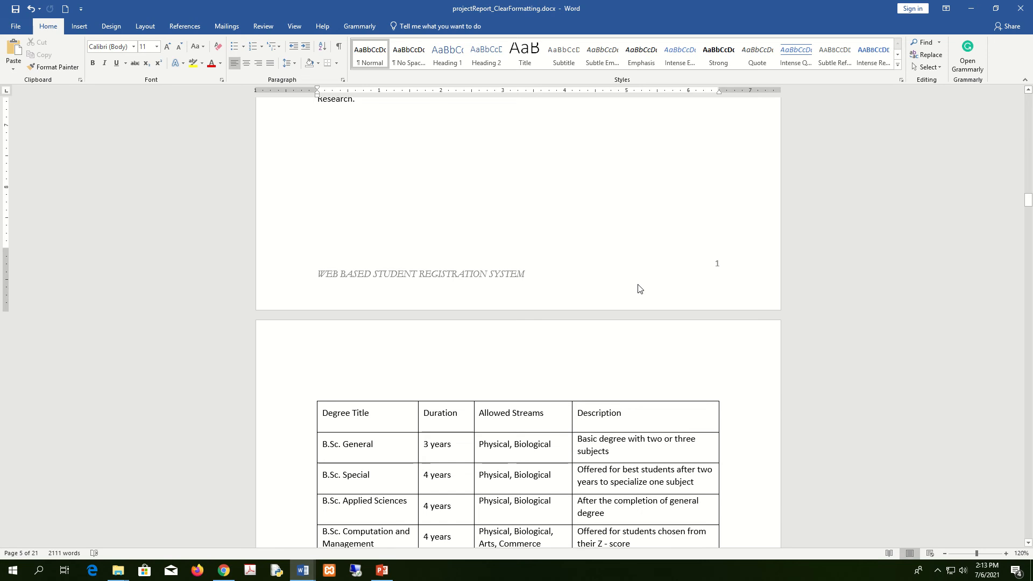
{"action": "scroll", "coordinate": [638, 289], "scroll_direction": "up", "scroll_amount": 15}
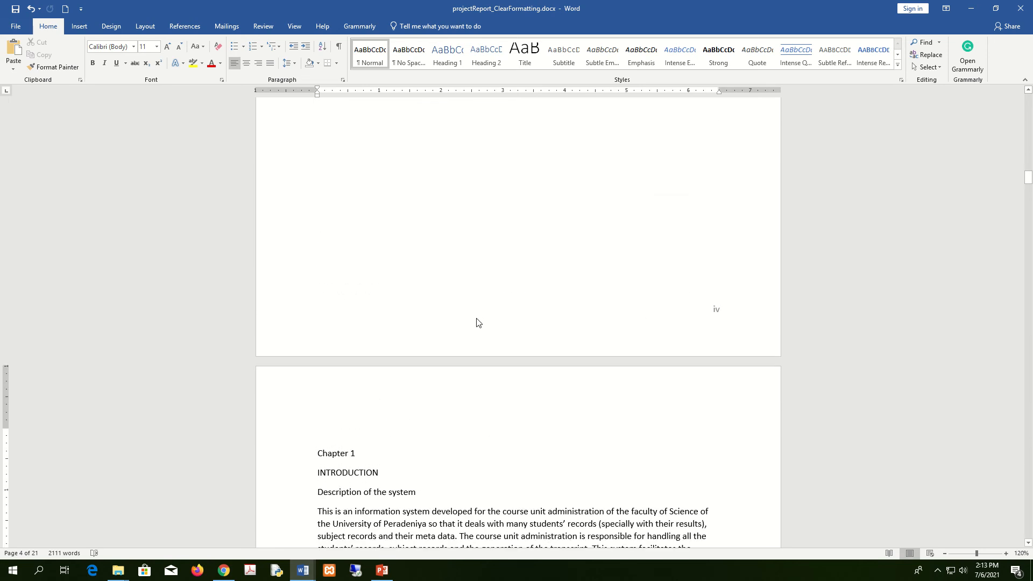
{"action": "scroll", "coordinate": [492, 328], "scroll_direction": "down", "scroll_amount": 5}
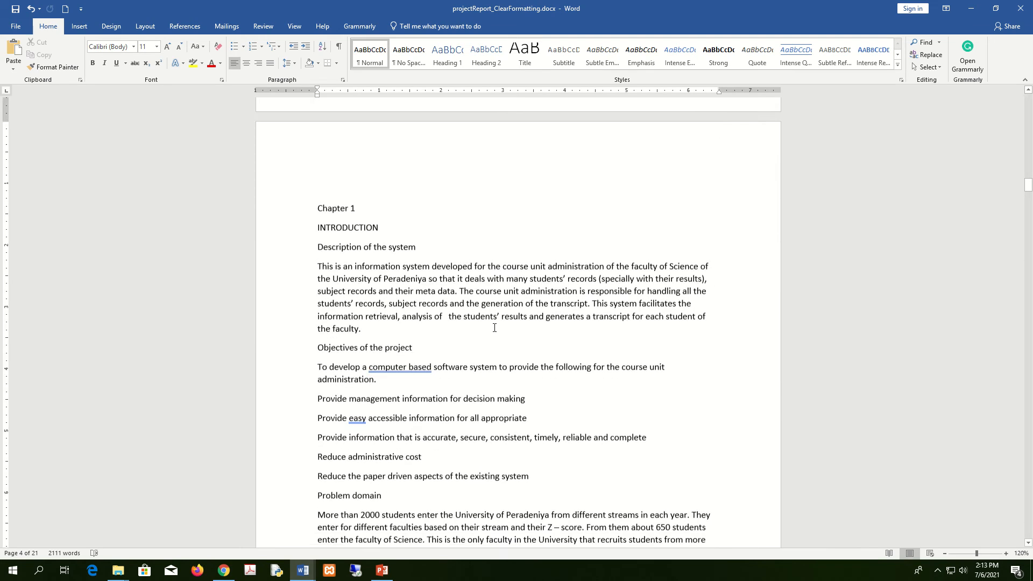
{"action": "scroll", "coordinate": [494, 328], "scroll_direction": "down", "scroll_amount": 7}
{"action": "double_click", "coordinate": [548, 432]}
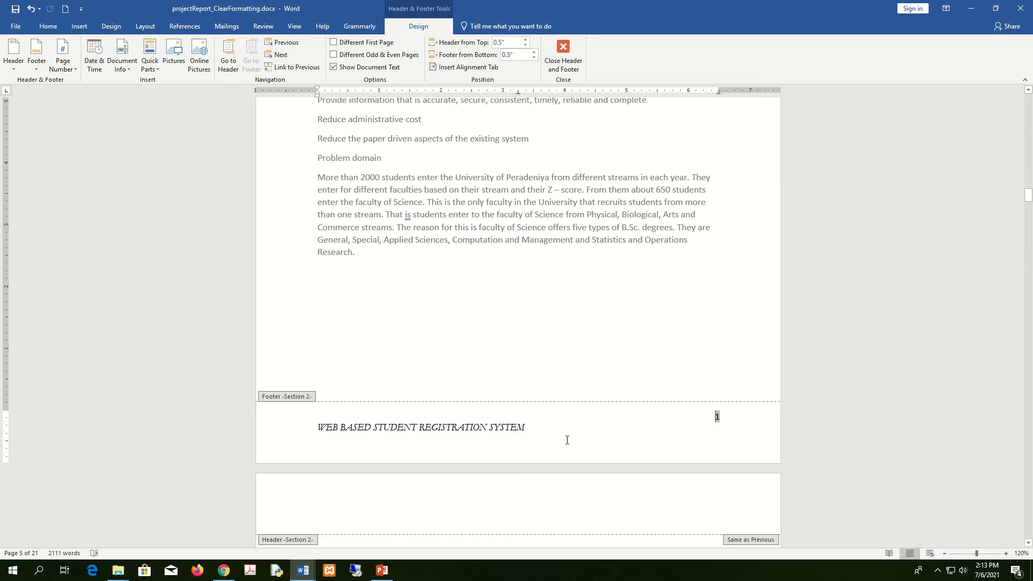
{"action": "key", "text": "ctrl+a"}
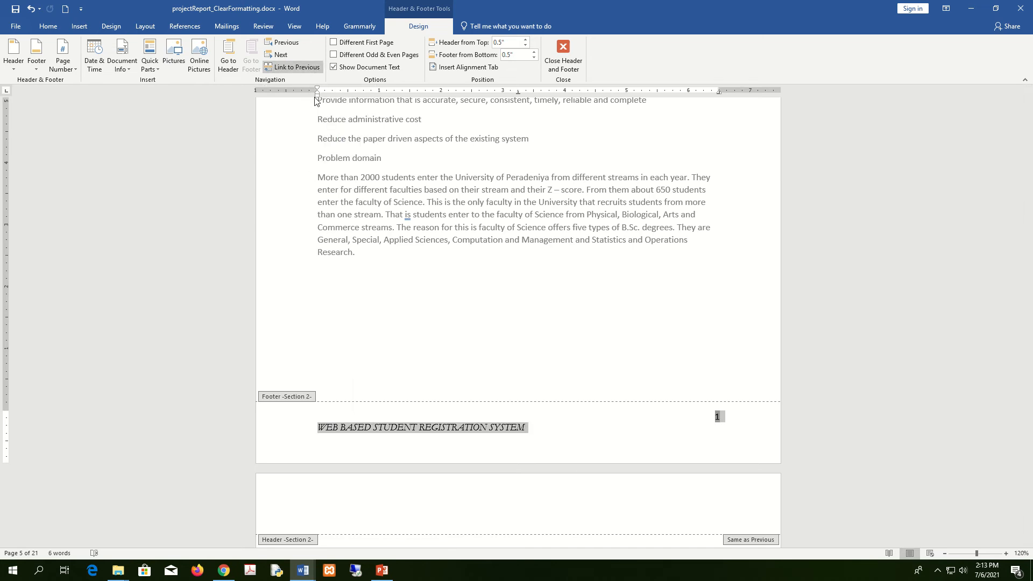
{"action": "left_click", "coordinate": [302, 68]}
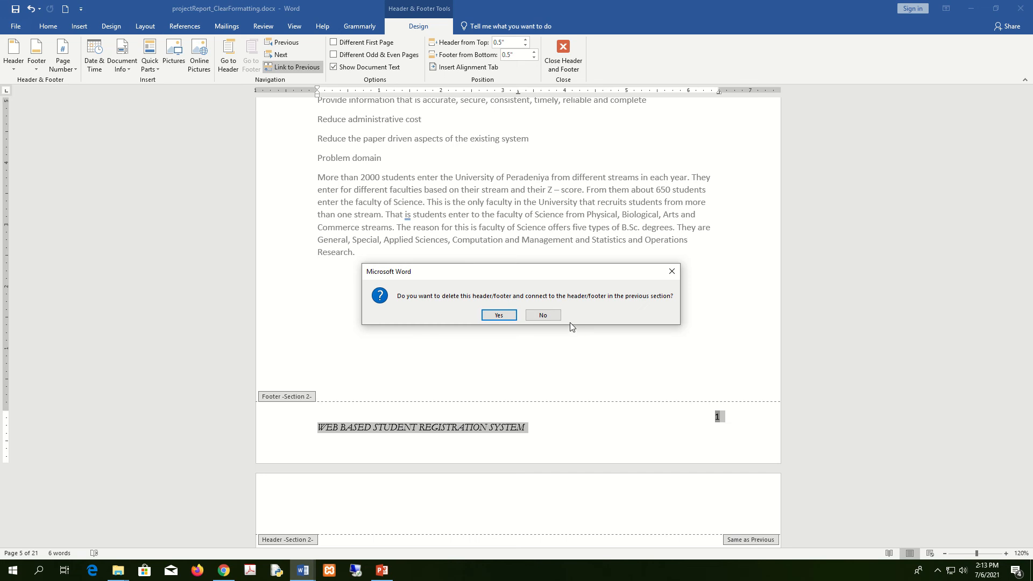
{"action": "left_click", "coordinate": [678, 275]}
{"action": "left_click", "coordinate": [552, 439]}
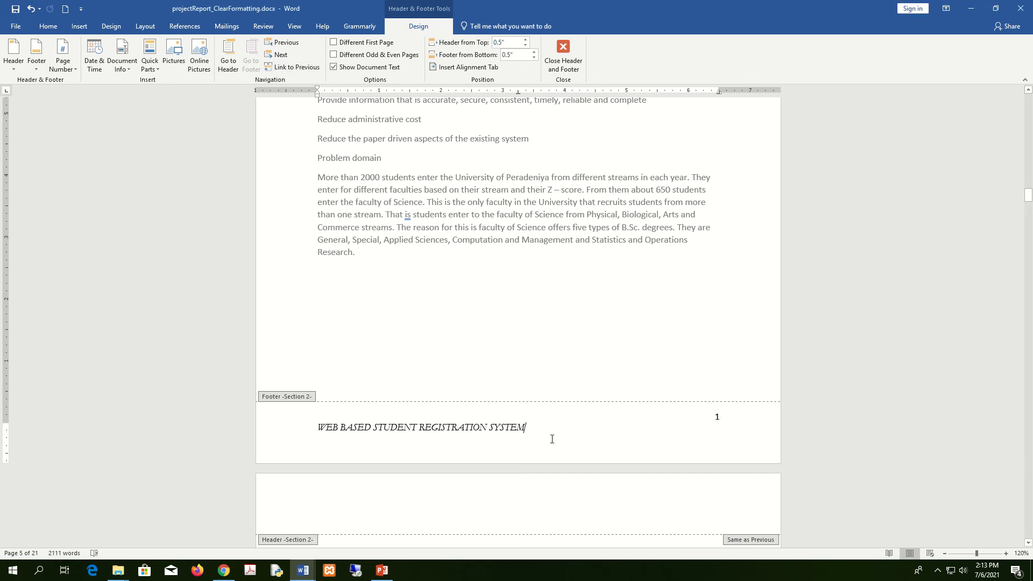
- Link the Chapter 1 section's footer to the previous section, accepting the replacement, and compare it with the preceding page's footer
{"action": "scroll", "coordinate": [549, 438], "scroll_direction": "up", "scroll_amount": 10}
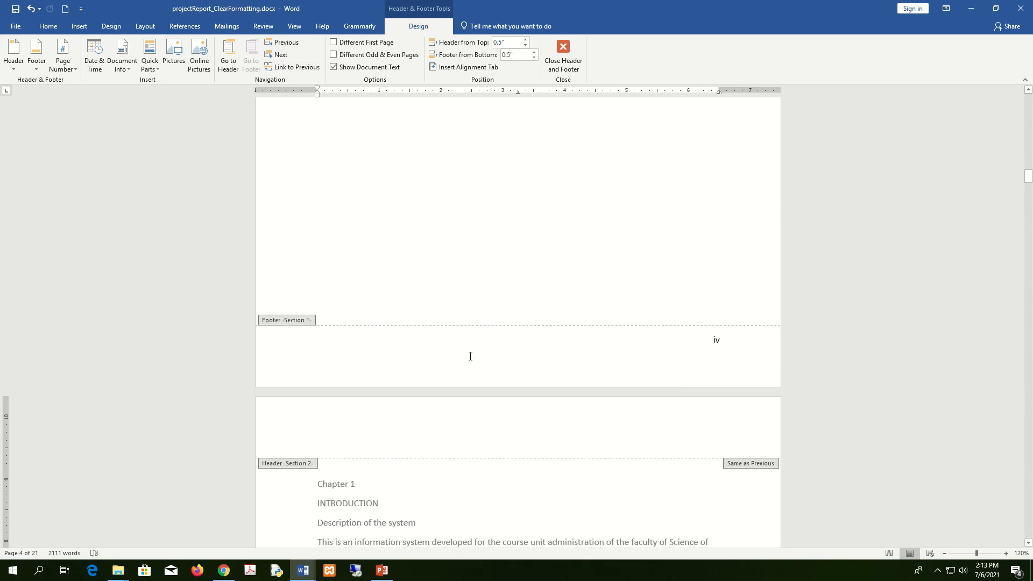
{"action": "scroll", "coordinate": [470, 356], "scroll_direction": "down", "scroll_amount": 10}
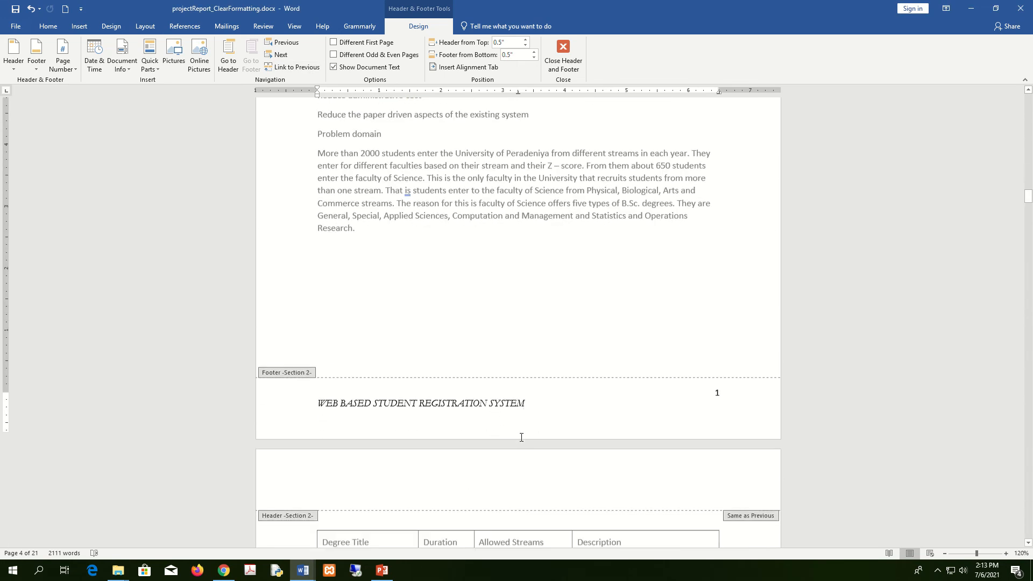
{"action": "left_click", "coordinate": [299, 68]}
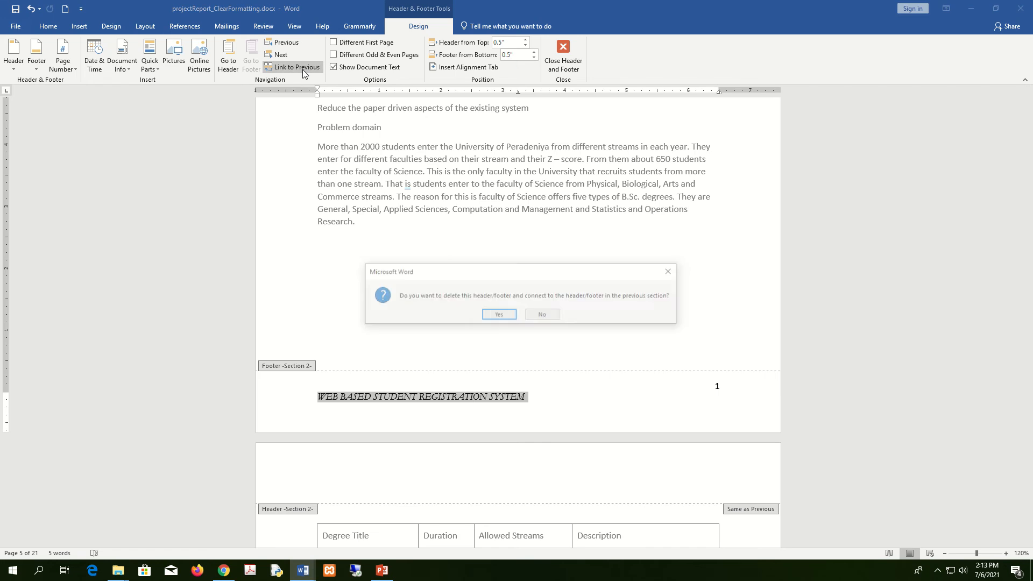
{"action": "left_click", "coordinate": [494, 315]}
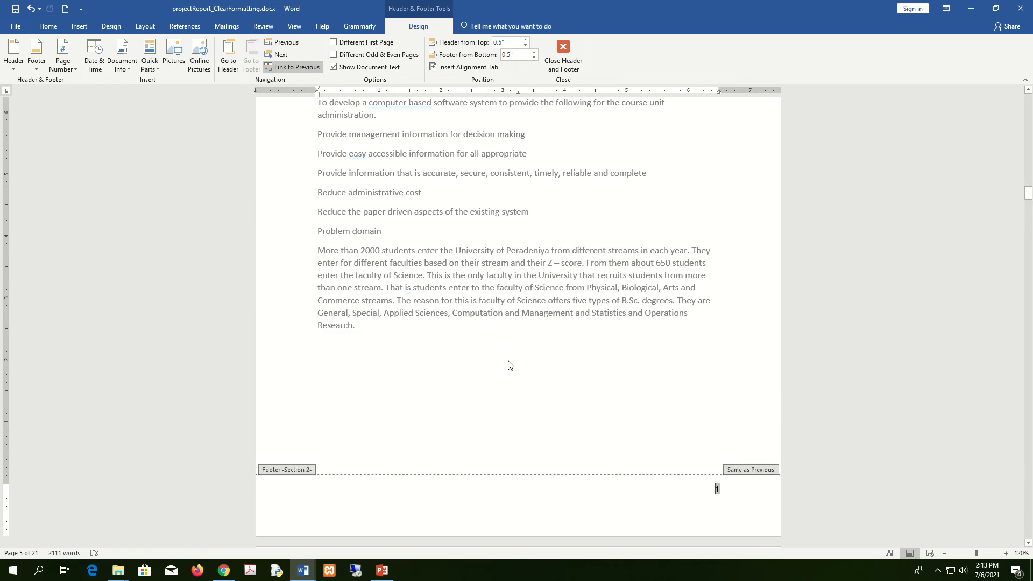
{"action": "scroll", "coordinate": [462, 346], "scroll_direction": "up", "scroll_amount": 7}
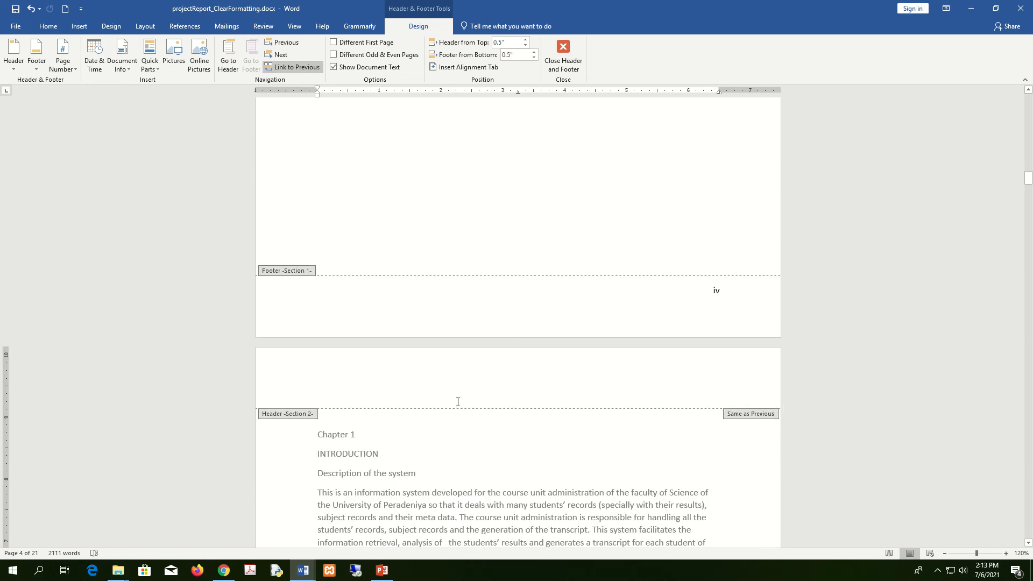
{"action": "scroll", "coordinate": [416, 485], "scroll_direction": "down", "scroll_amount": 10}
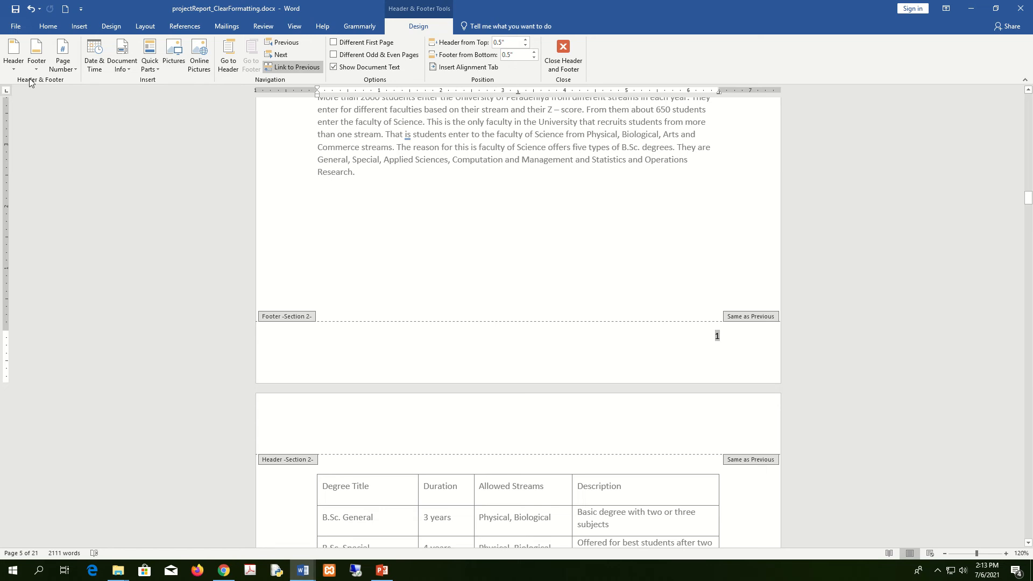
- Undo linking the Chapter 1 footer to the previous section and leave header and footer editing
{"action": "left_click", "coordinate": [32, 9]}
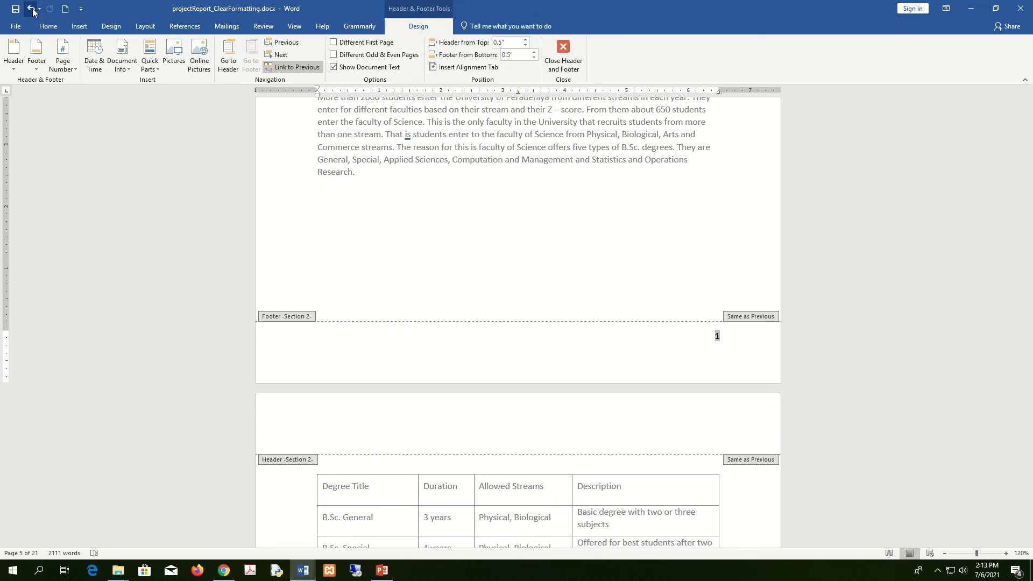
{"action": "double_click", "coordinate": [496, 334]}
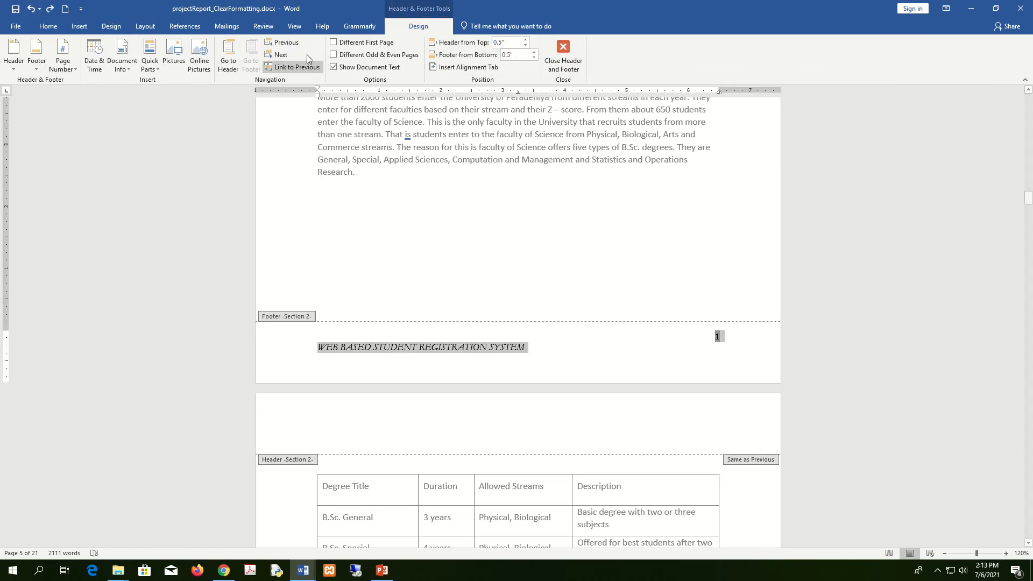
{"action": "left_click", "coordinate": [579, 56]}
- Insert the date in the format "Tuesday, July 6, 2021" in the Chapter 1 page's header and leave header and footer editing
{"action": "scroll", "coordinate": [512, 337], "scroll_direction": "up", "scroll_amount": 12}
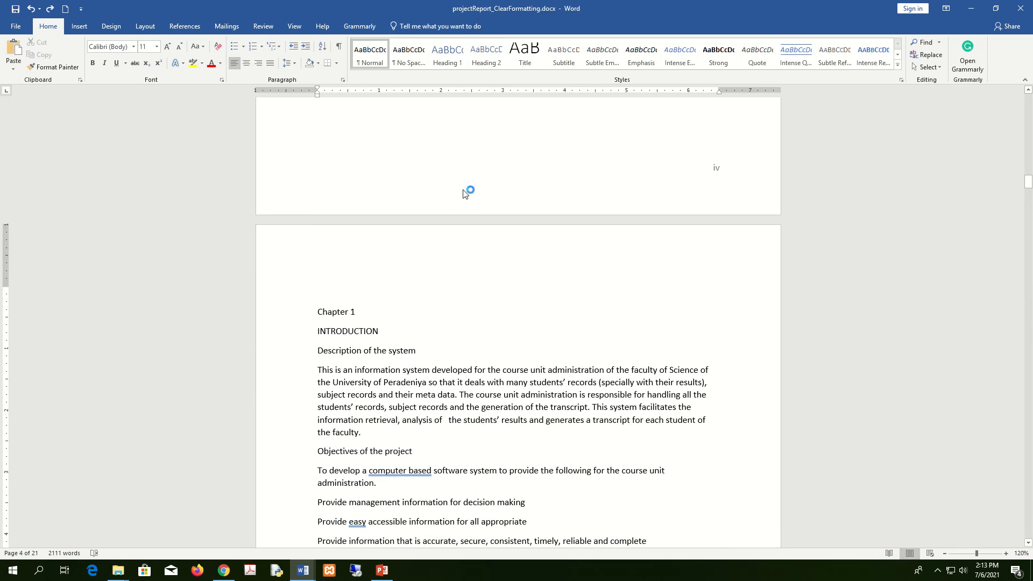
{"action": "scroll", "coordinate": [631, 266], "scroll_direction": "down", "scroll_amount": 4}
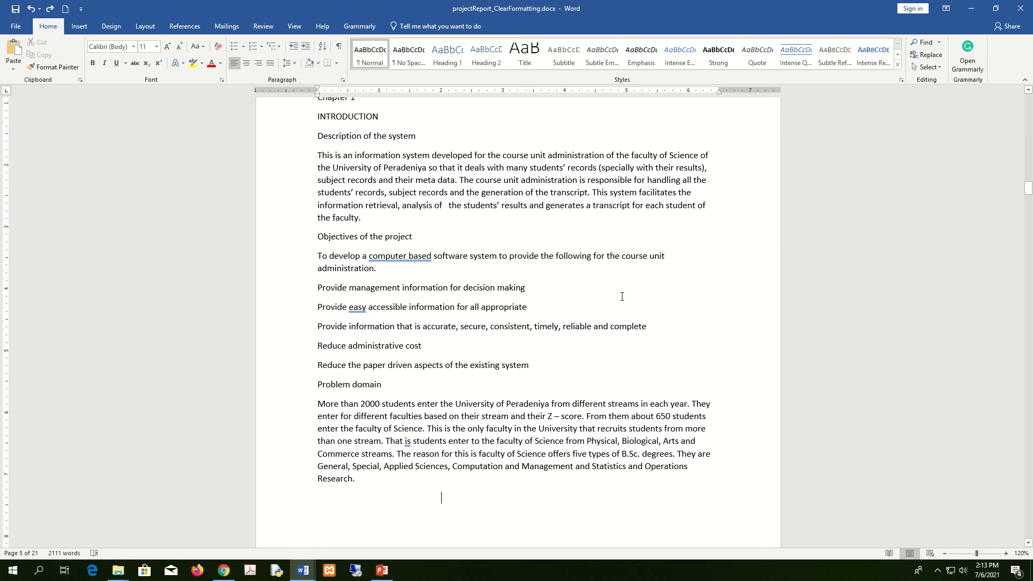
{"action": "scroll", "coordinate": [622, 297], "scroll_direction": "down", "scroll_amount": 5}
{"action": "scroll", "coordinate": [623, 297], "scroll_direction": "up", "scroll_amount": 9}
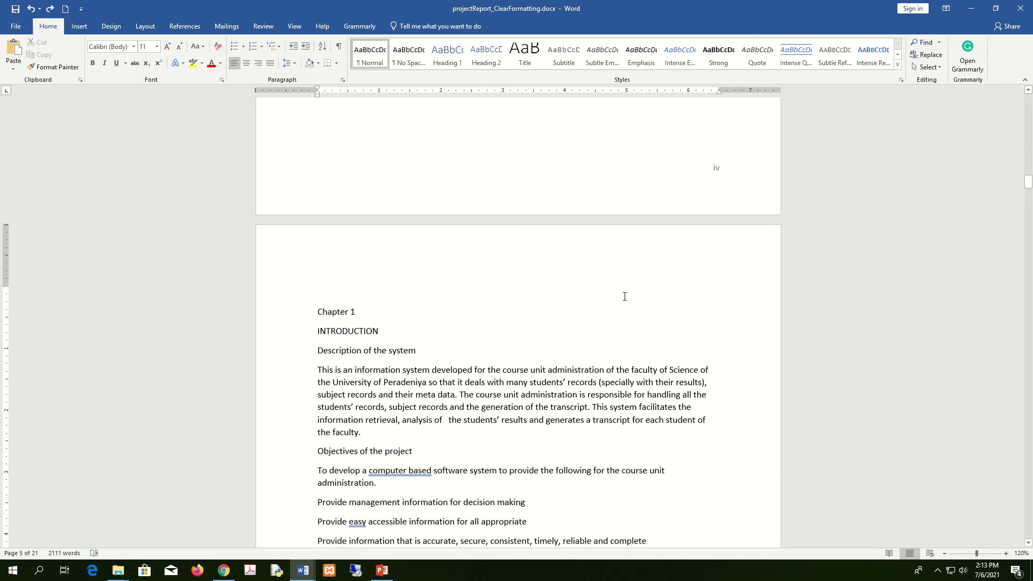
{"action": "double_click", "coordinate": [679, 261]}
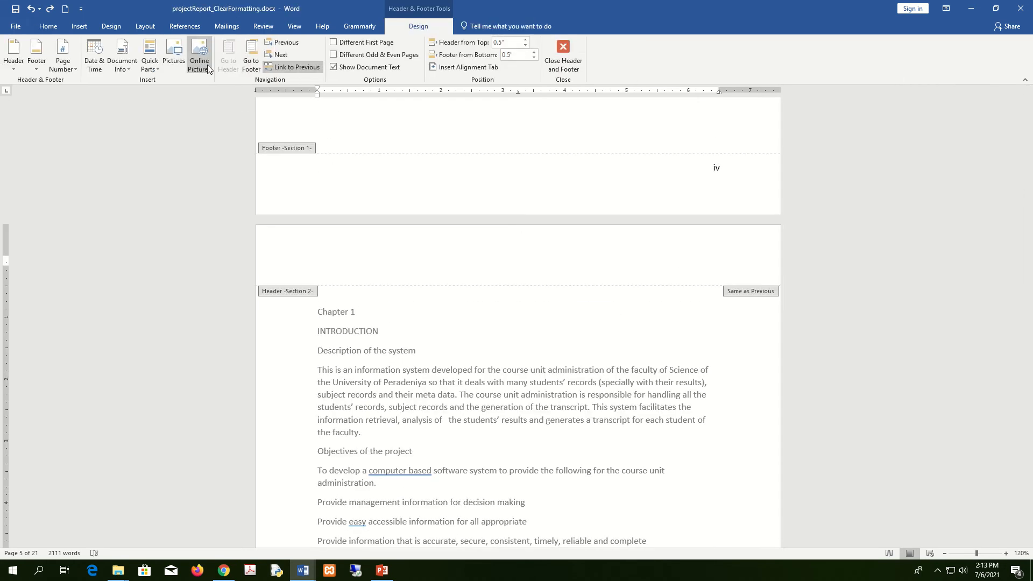
{"action": "left_click", "coordinate": [97, 60]}
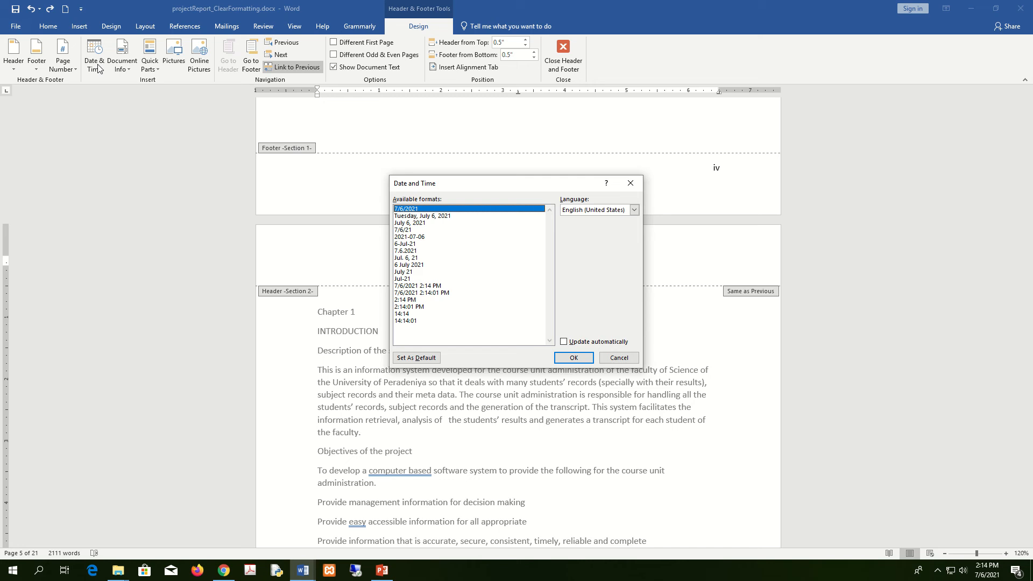
{"action": "left_click", "coordinate": [416, 217]}
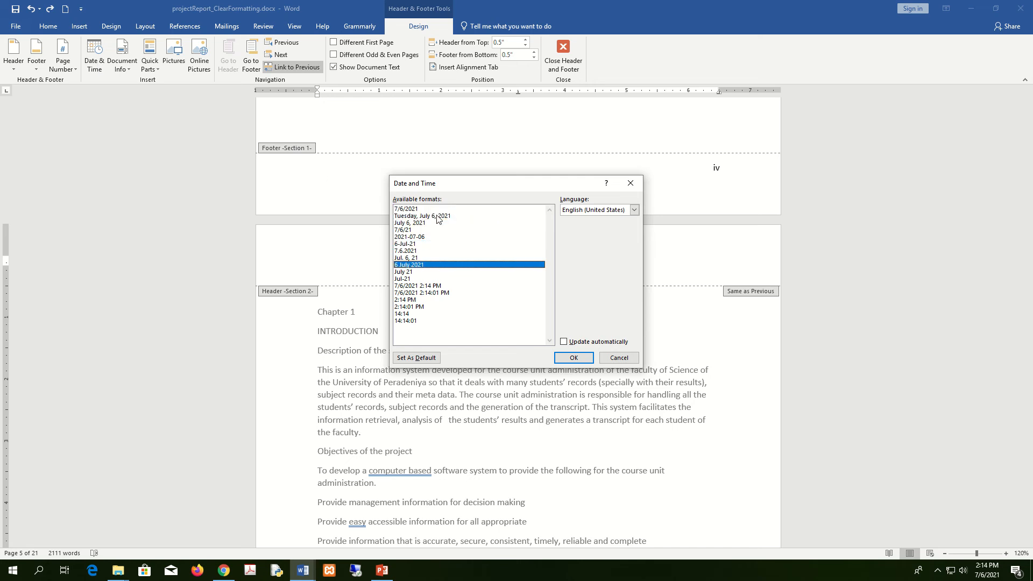
{"action": "left_click", "coordinate": [586, 362]}
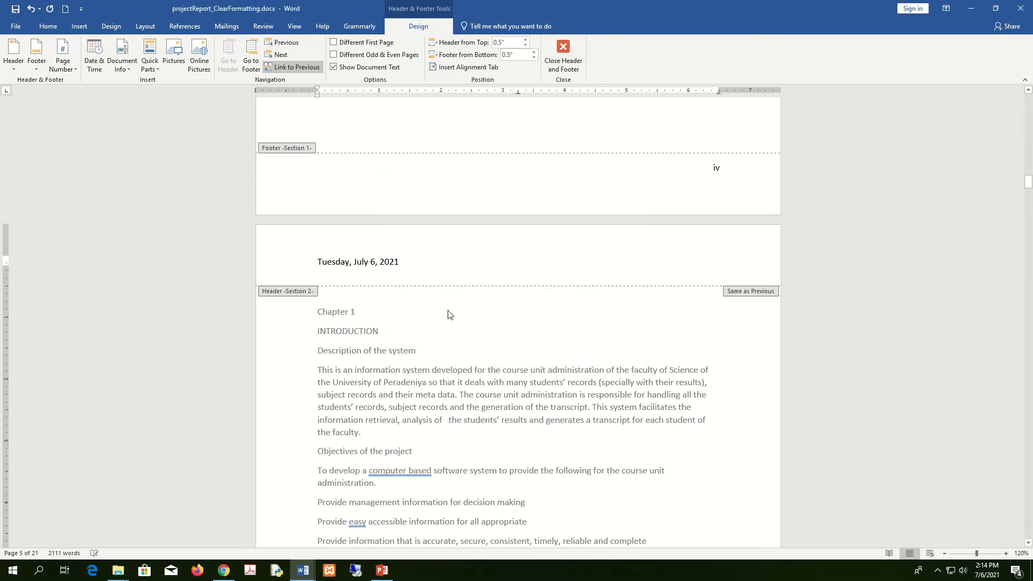
{"action": "left_click", "coordinate": [562, 54]}
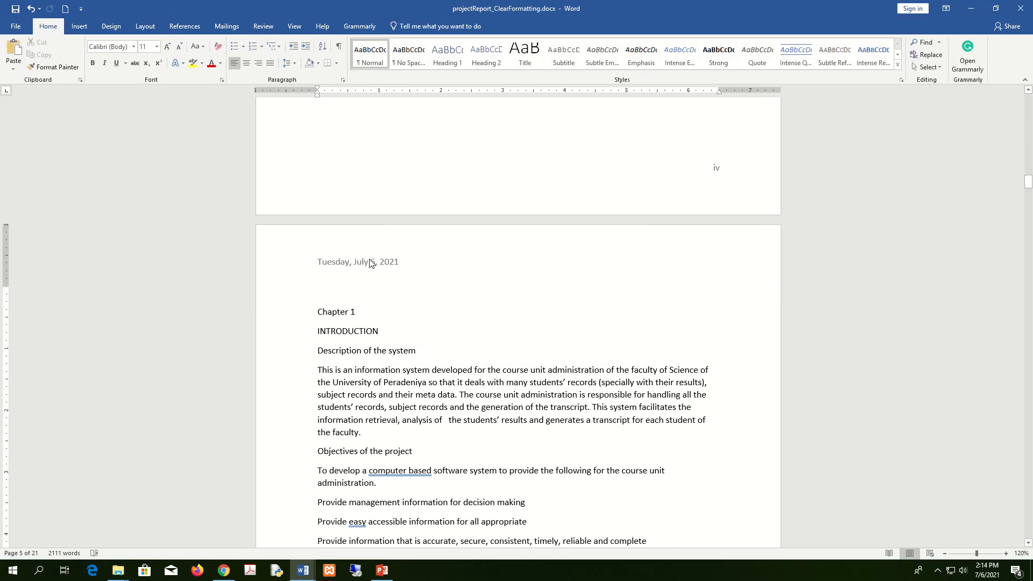
- Check the date in the headers of the Chapter 1 section, then delete it from the Chapter 1 page's header
{"action": "scroll", "coordinate": [445, 277], "scroll_direction": "down", "scroll_amount": 10}
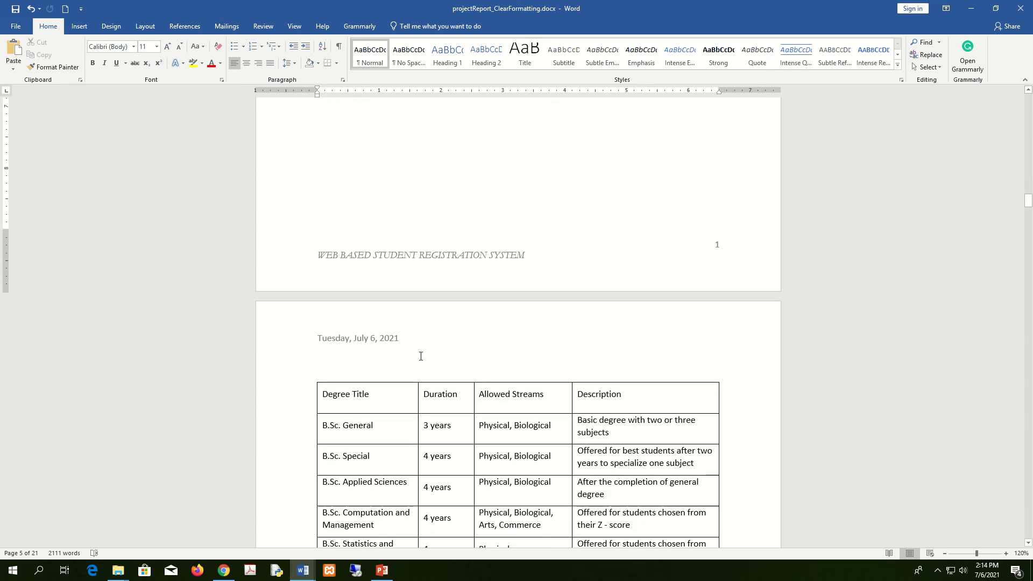
{"action": "scroll", "coordinate": [439, 346], "scroll_direction": "up", "scroll_amount": 12}
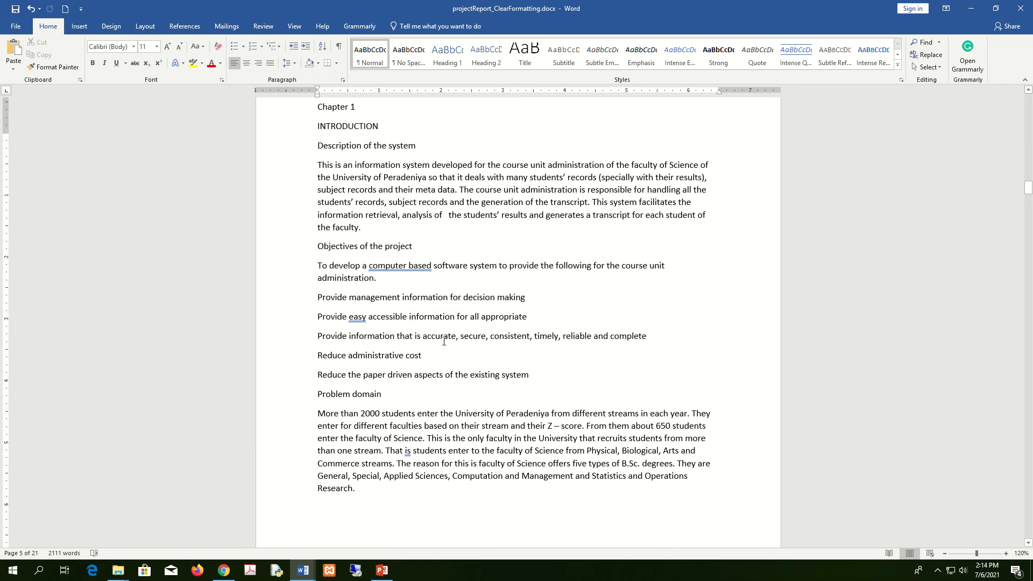
{"action": "double_click", "coordinate": [434, 376]}
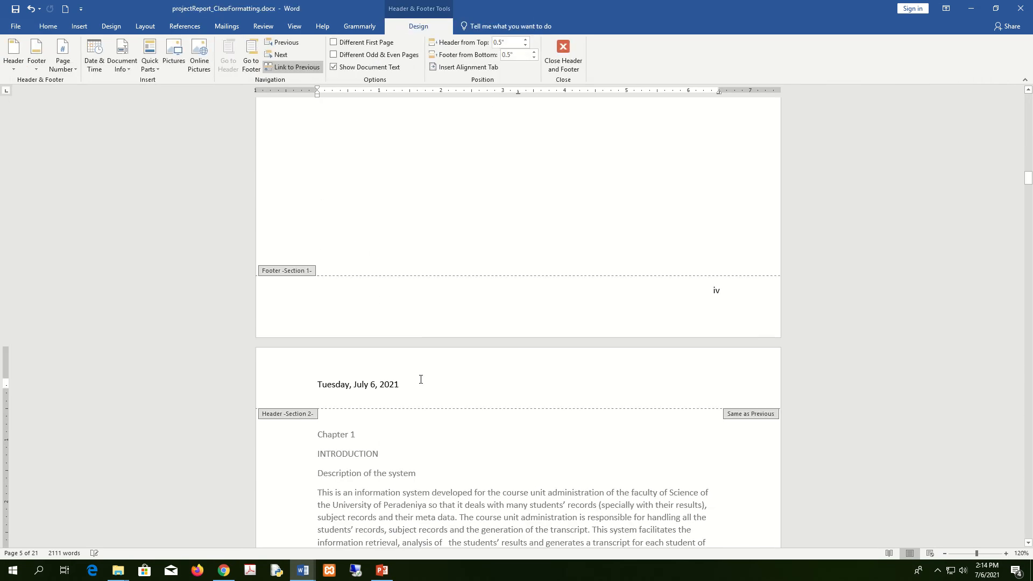
{"action": "left_click", "coordinate": [232, 395]}
{"action": "key", "text": "Delete"}
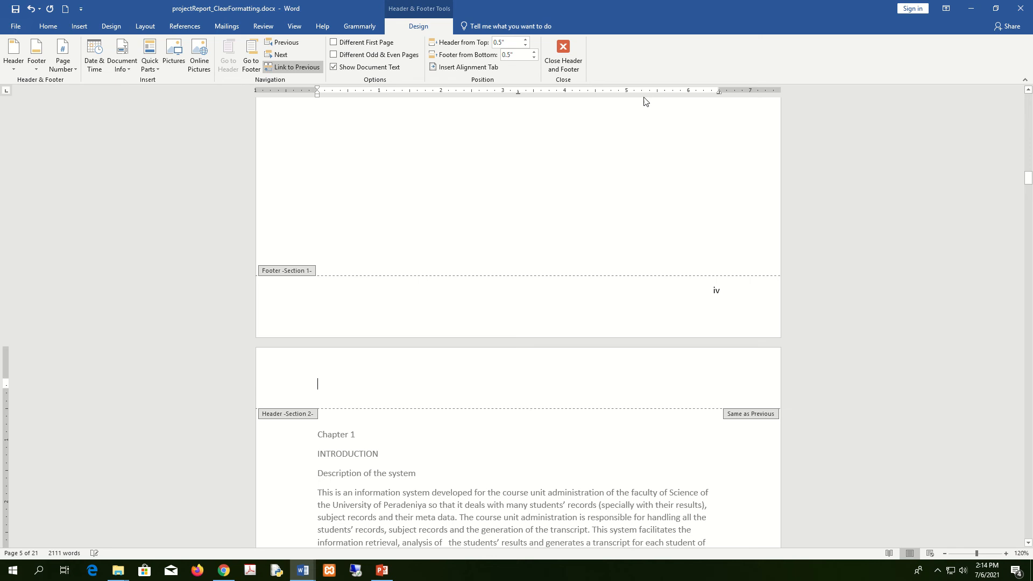
- Leave header and footer editing in the Chapter 1 section and return to the report's cover page
{"action": "left_click", "coordinate": [568, 63]}
{"action": "key", "text": "Delete"}
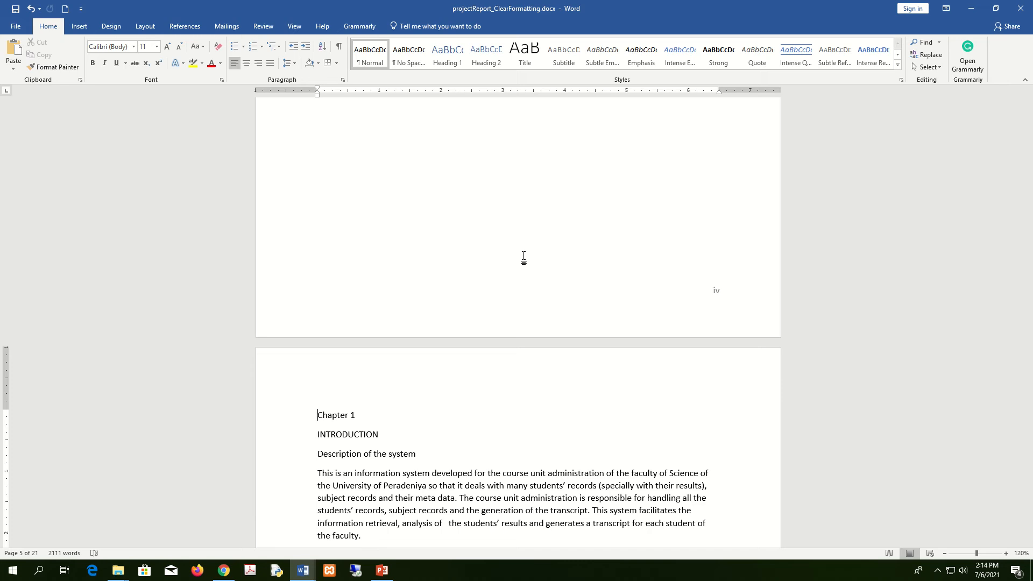
{"action": "scroll", "coordinate": [562, 226], "scroll_direction": "up", "scroll_amount": 5}
{"action": "scroll", "coordinate": [563, 227], "scroll_direction": "up", "scroll_amount": 15}
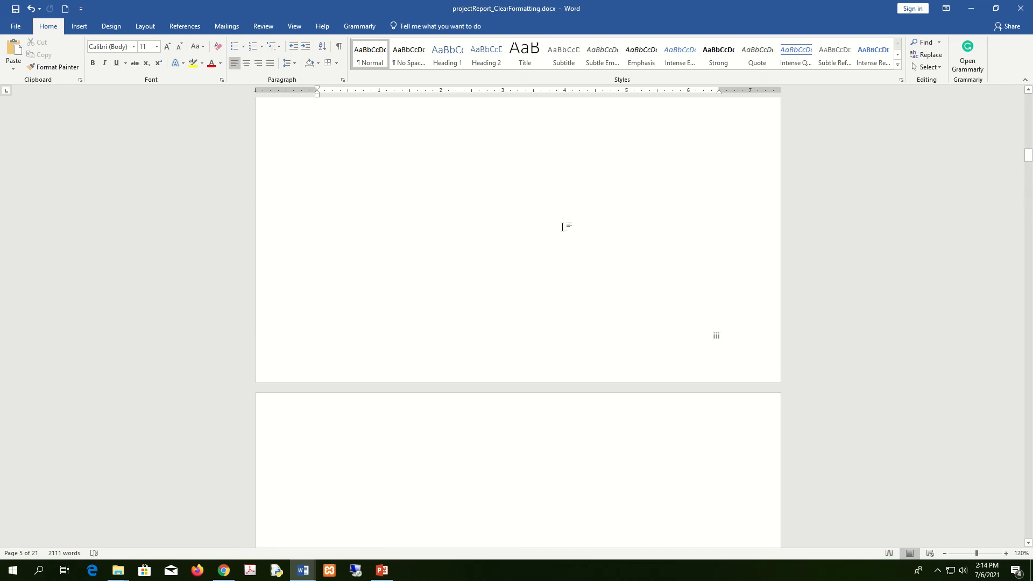
{"action": "scroll", "coordinate": [564, 228], "scroll_direction": "up", "scroll_amount": 15}
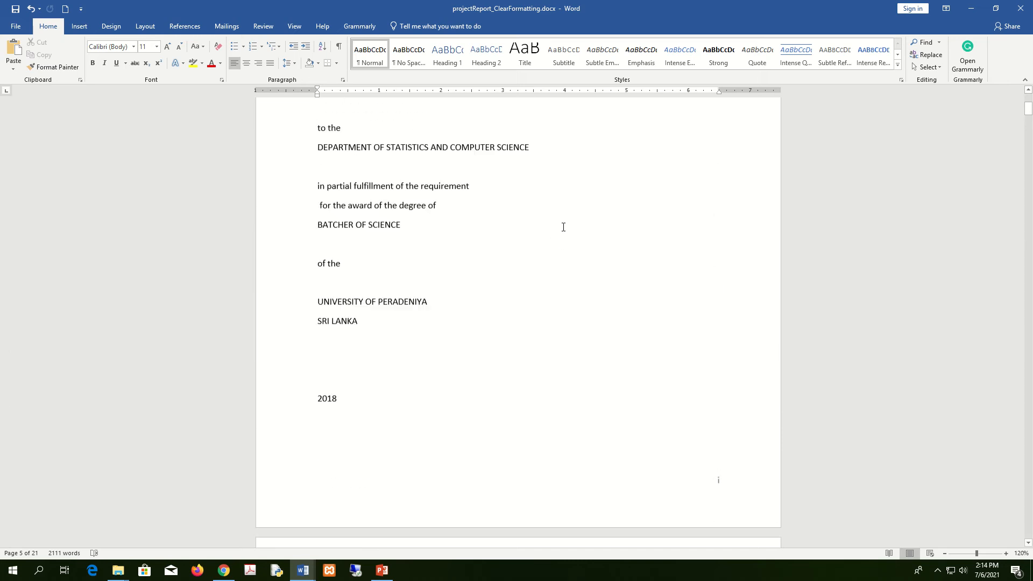
{"action": "scroll", "coordinate": [560, 227], "scroll_direction": "down", "scroll_amount": 1}
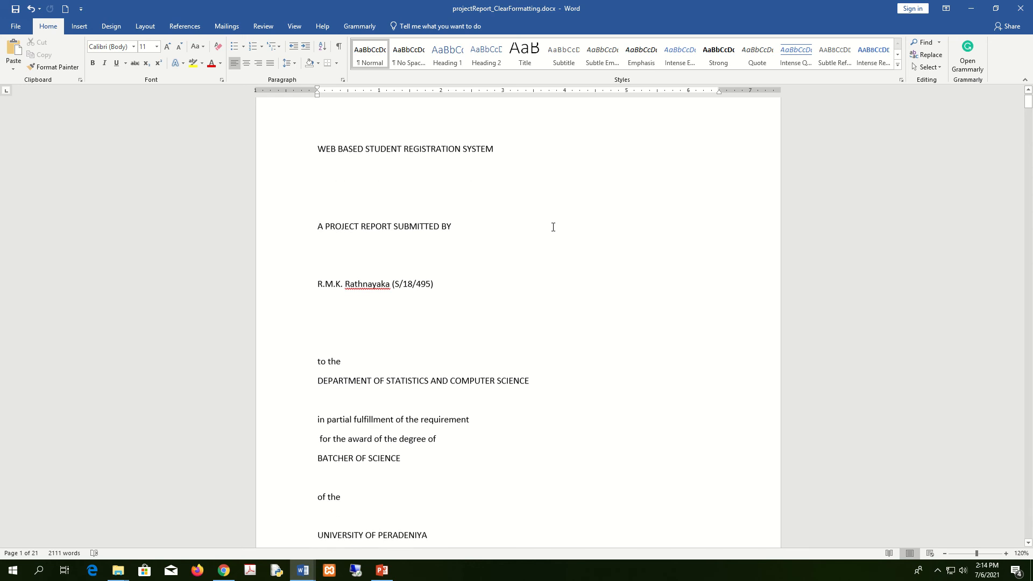
- Place the unformatted report beside projectReport.docx and show the cover page of the finished report
{"action": "key", "text": "super+Right"}
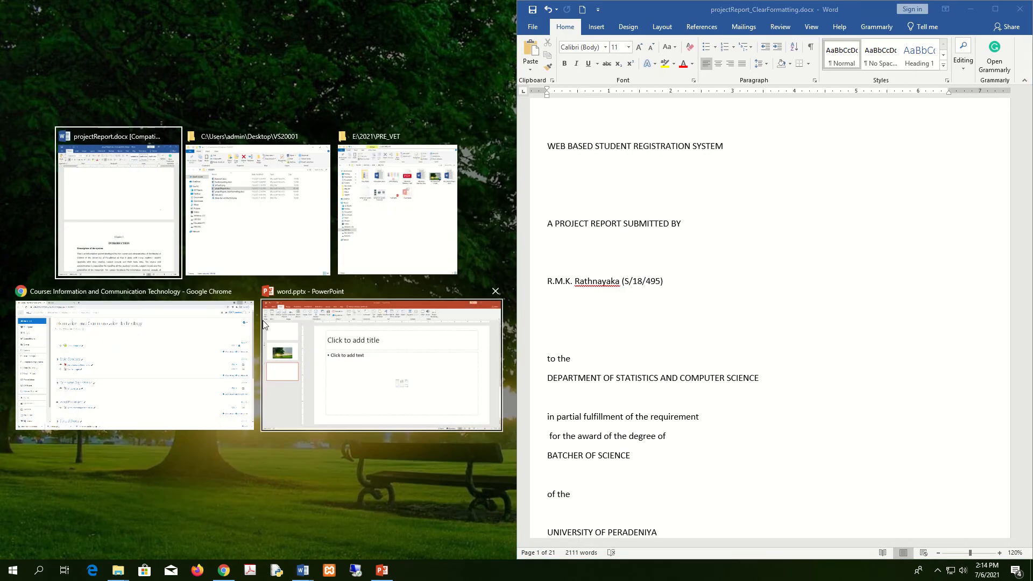
{"action": "left_click", "coordinate": [120, 203]}
{"action": "left_click_drag", "start_coordinate": [509, 175], "coordinate": [515, 96]}
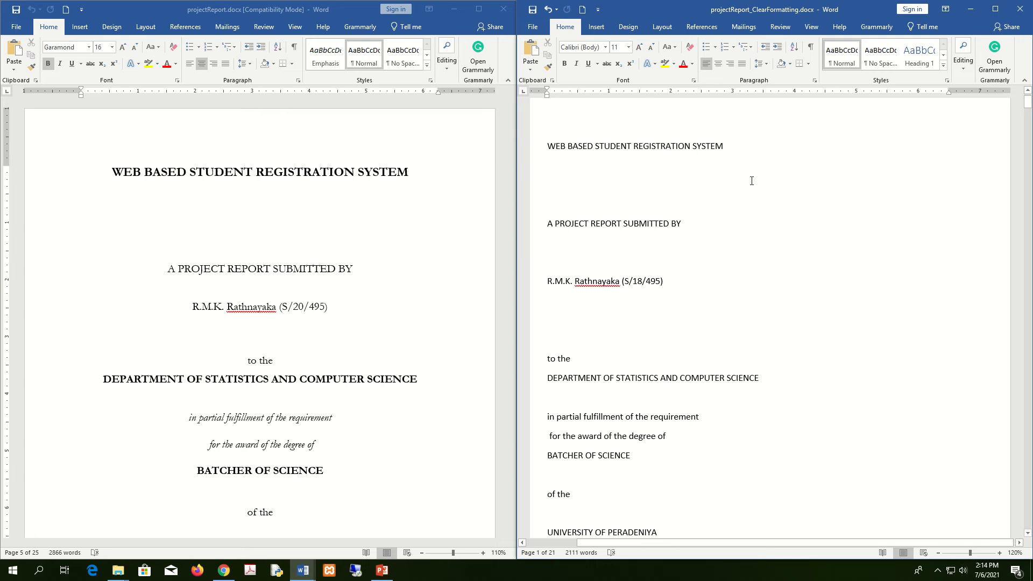
- Centre all the text on the unformatted report's cover page, from the title down to the year
{"action": "scroll", "coordinate": [801, 360], "scroll_direction": "down", "scroll_amount": 4, "text": "ctrl"}
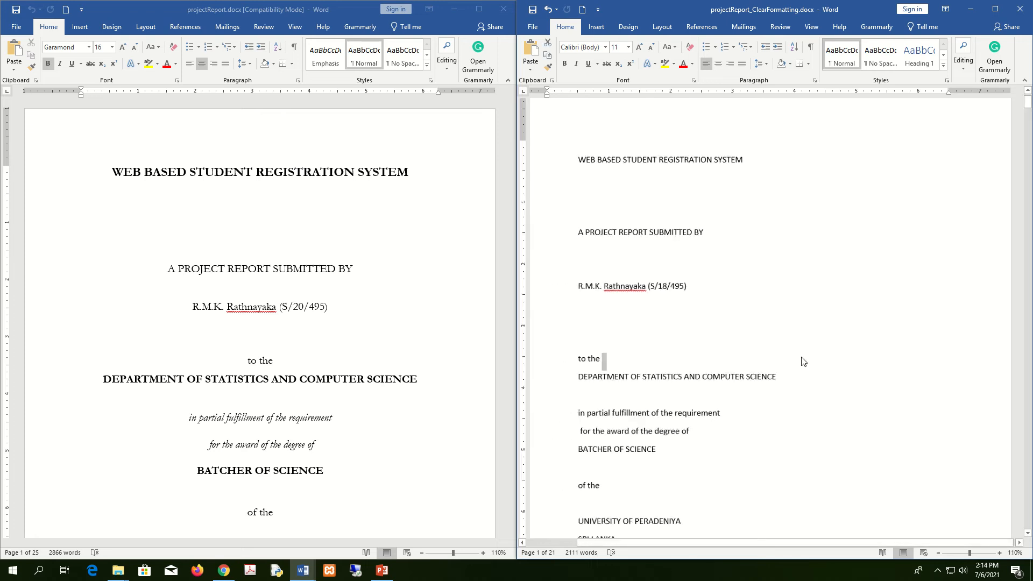
{"action": "left_click_drag", "start_coordinate": [668, 482], "coordinate": [595, 97]}
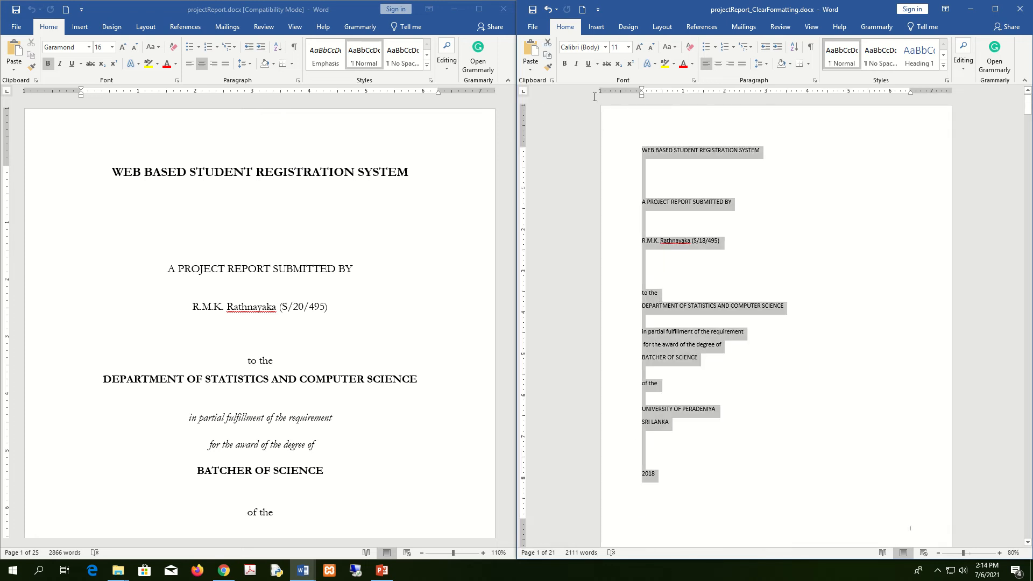
{"action": "left_click", "coordinate": [867, 359]}
{"action": "left_click_drag", "start_coordinate": [638, 367], "coordinate": [639, 148]}
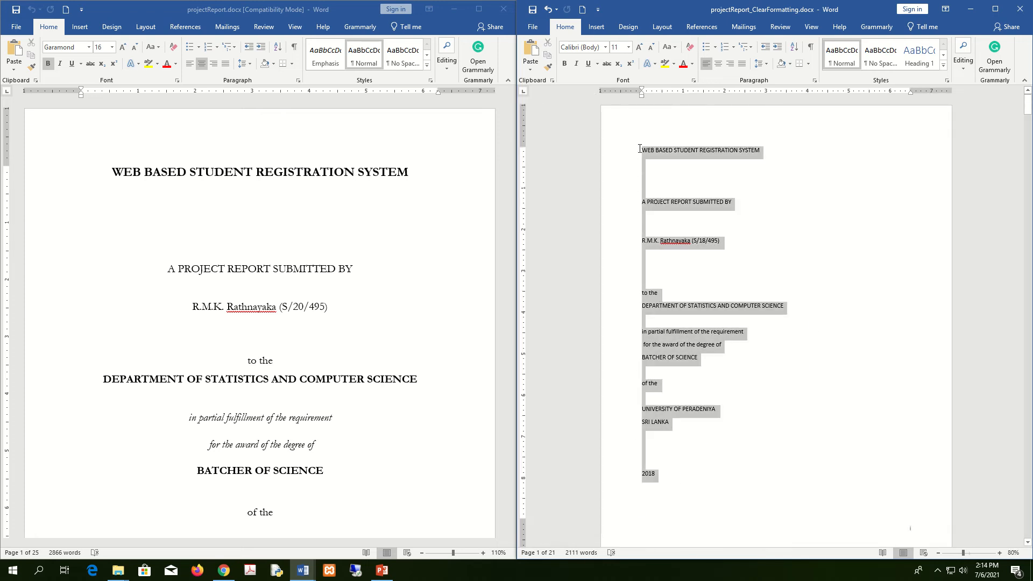
{"action": "left_click", "coordinate": [807, 293]}
{"action": "left_click_drag", "start_coordinate": [690, 466], "coordinate": [597, 147]}
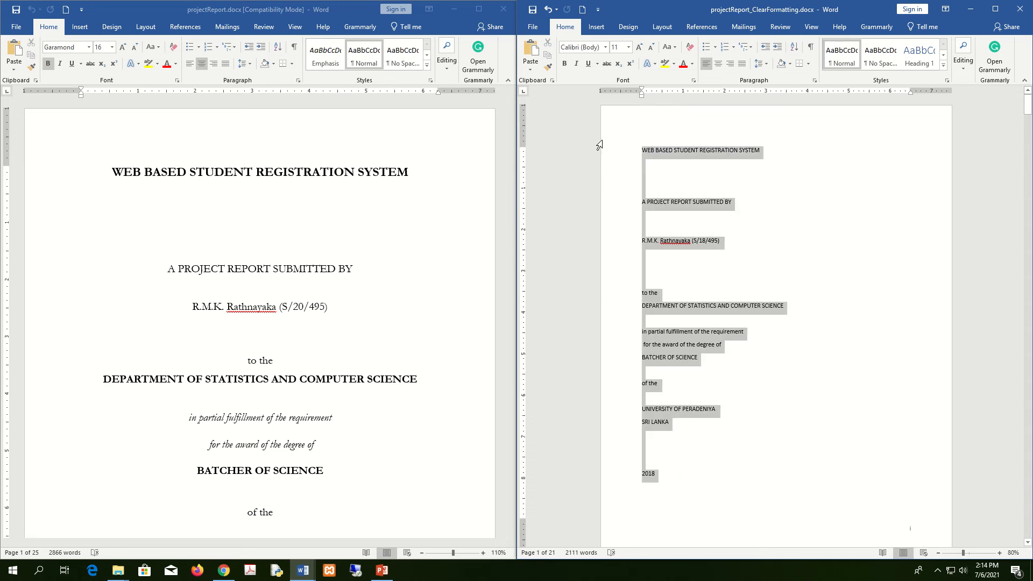
{"action": "left_click", "coordinate": [718, 63]}
- Format the cover title "WEB BASED STUDENT REGISTRATION SYSTEM" as bold Garamond, size 16, matching the finished report
{"action": "left_click_drag", "start_coordinate": [845, 152], "coordinate": [705, 149]}
{"action": "left_click", "coordinate": [348, 163]}
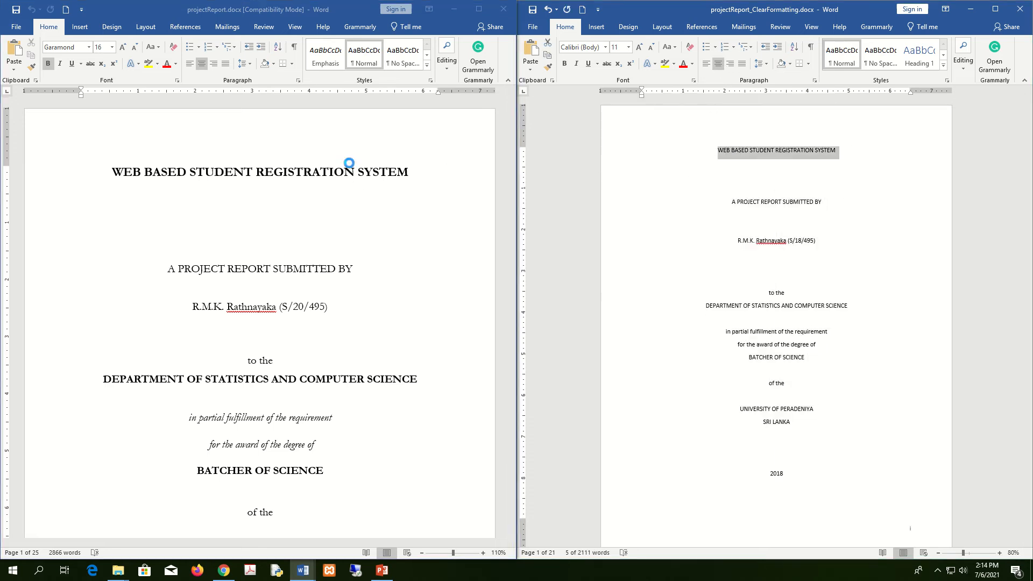
{"action": "left_click", "coordinate": [844, 151]}
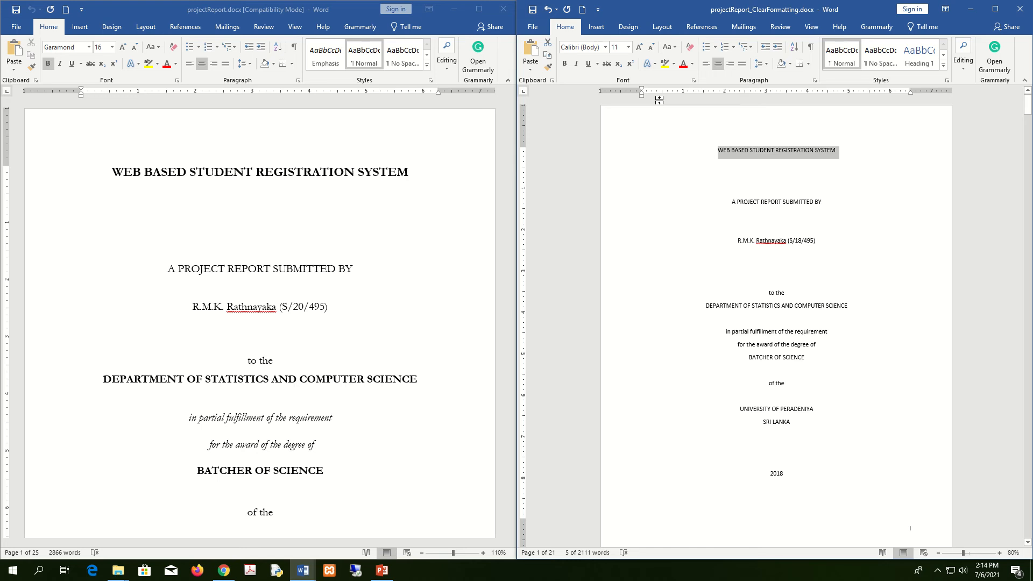
{"action": "left_click", "coordinate": [605, 47]}
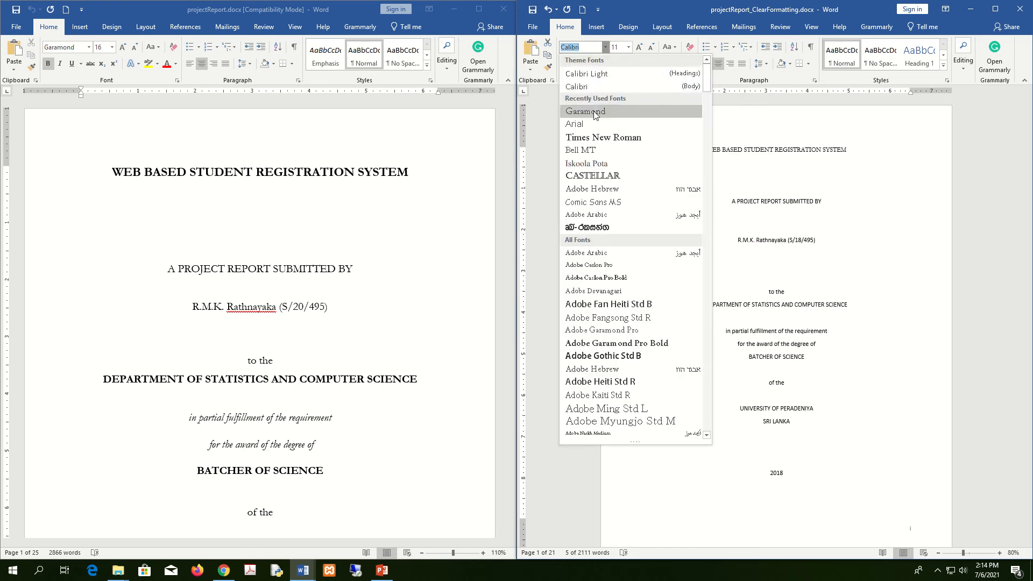
{"action": "left_click", "coordinate": [595, 111]}
{"action": "left_click", "coordinate": [628, 47]}
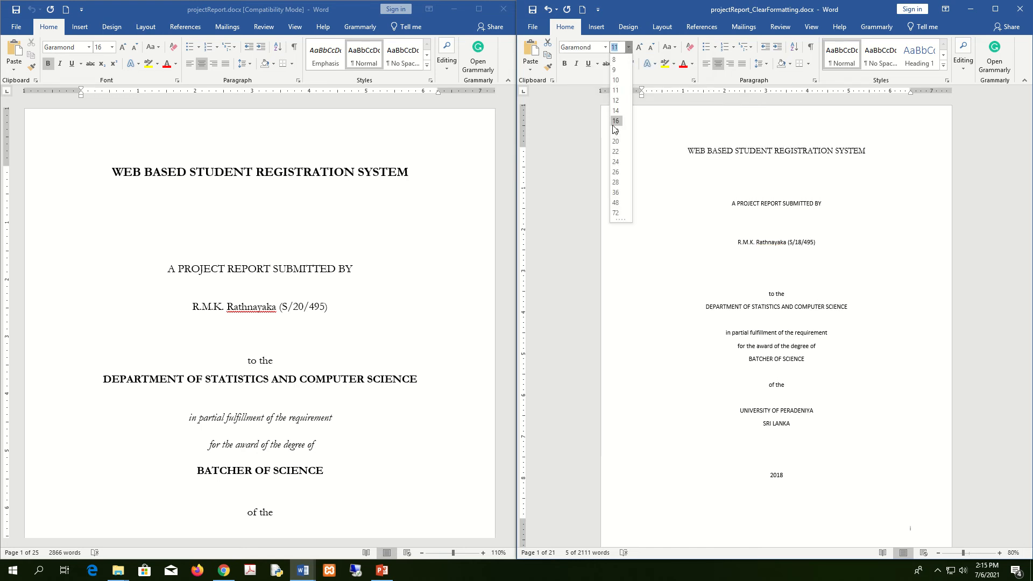
{"action": "left_click", "coordinate": [616, 122]}
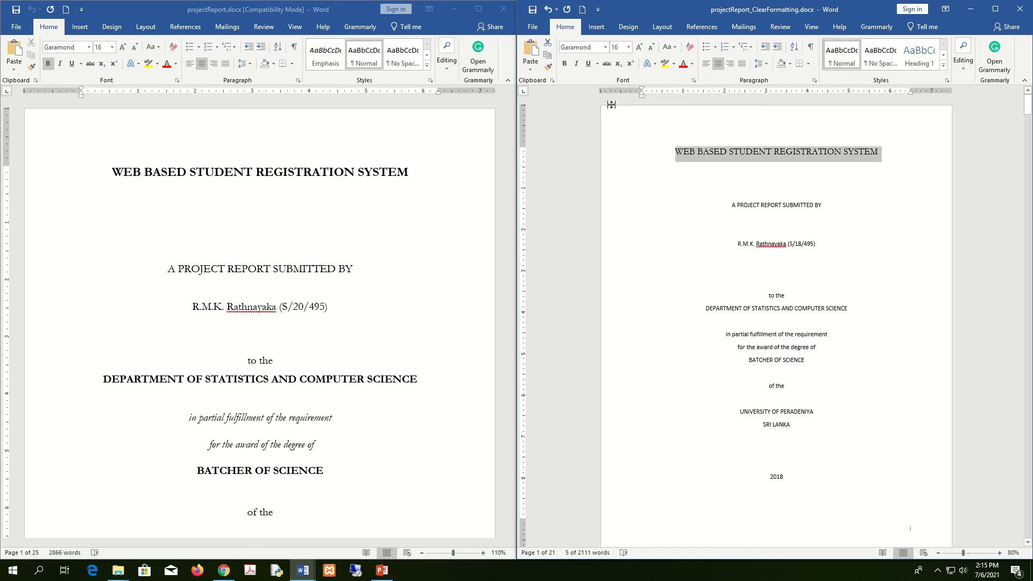
{"action": "left_click", "coordinate": [564, 64]}
{"action": "left_click", "coordinate": [858, 214]}
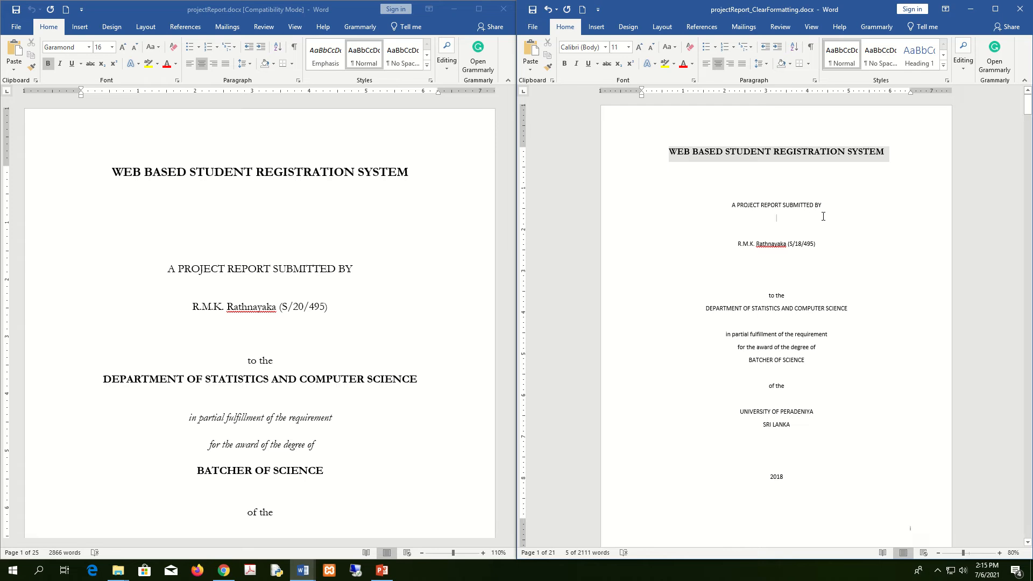
- Check the font of the finished report's "A PROJECT REPORT SUBMITTED BY" line and set all the unformatted report's cover text to Garamond
{"action": "left_click", "coordinate": [321, 267]}
{"action": "left_click", "coordinate": [322, 267]}
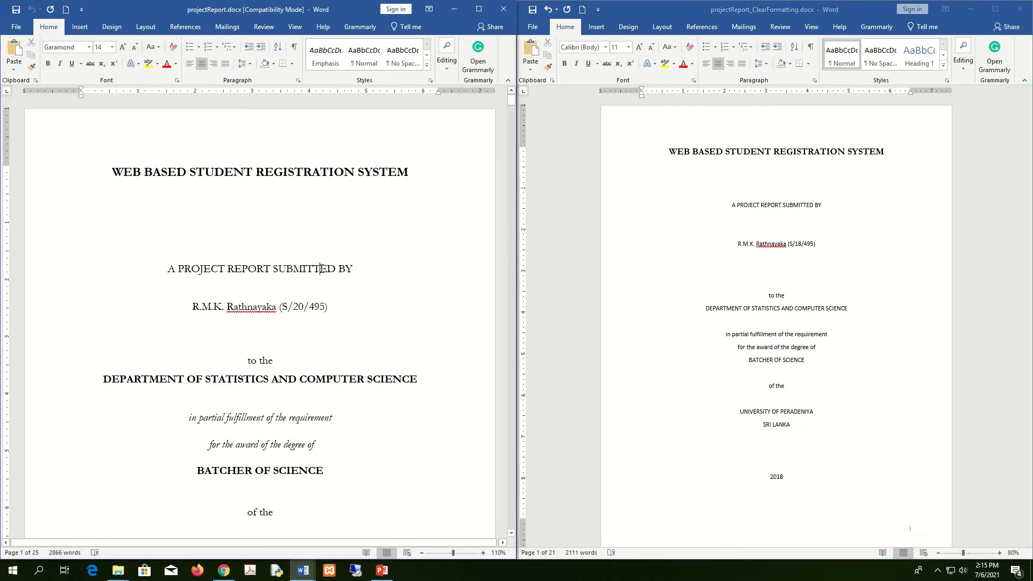
{"action": "left_click", "coordinate": [819, 208]}
{"action": "left_click", "coordinate": [312, 270]}
{"action": "left_click", "coordinate": [715, 168]}
{"action": "left_click_drag", "start_coordinate": [669, 153], "coordinate": [788, 477]}
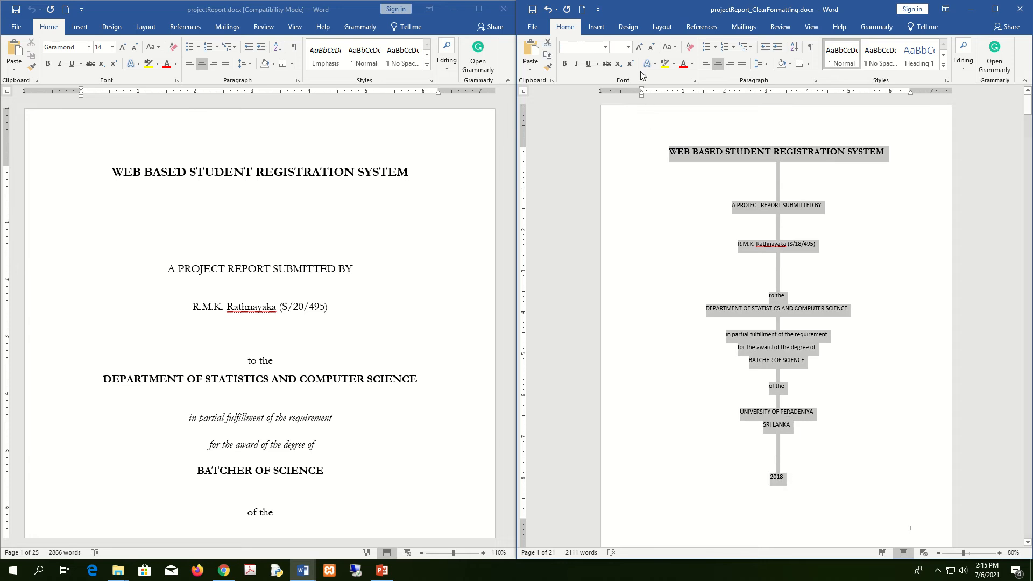
{"action": "left_click", "coordinate": [607, 47]}
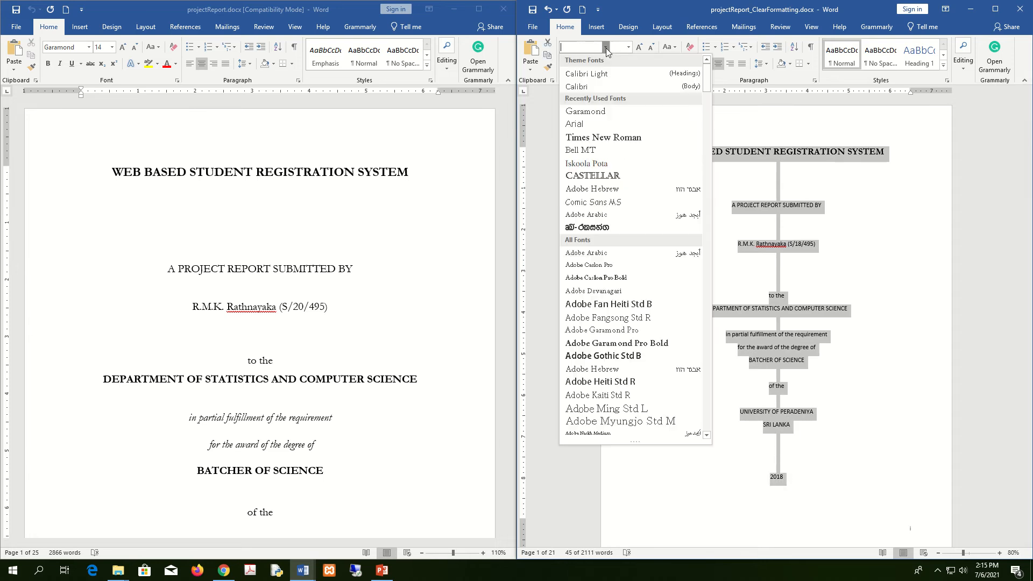
{"action": "left_click", "coordinate": [585, 112]}
- Set the cover line "A PROJECT REPORT SUBMITTED BY" to font size 14
{"action": "left_click", "coordinate": [813, 209]}
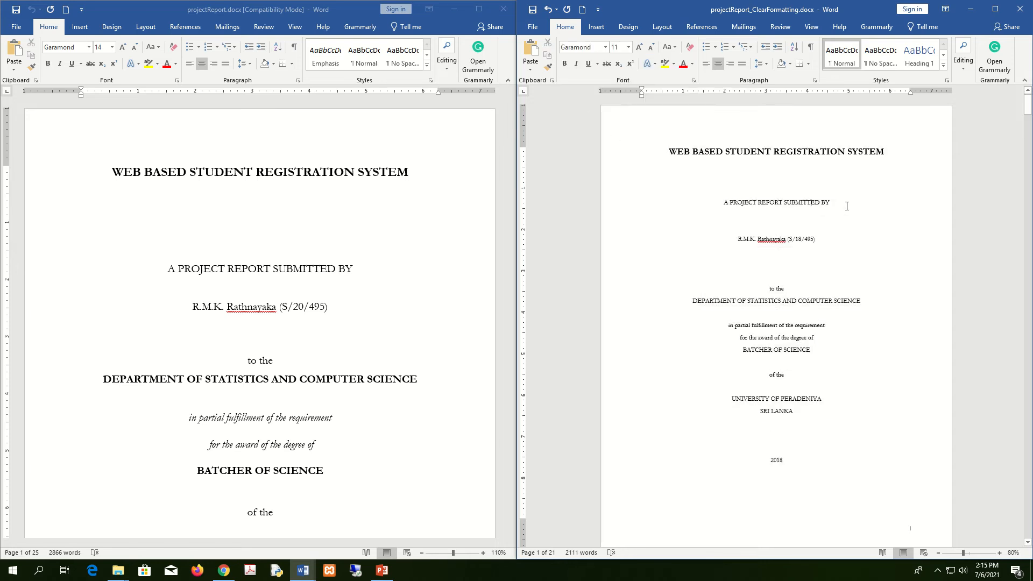
{"action": "left_click_drag", "start_coordinate": [839, 205], "coordinate": [722, 203]}
{"action": "left_click", "coordinate": [629, 47]}
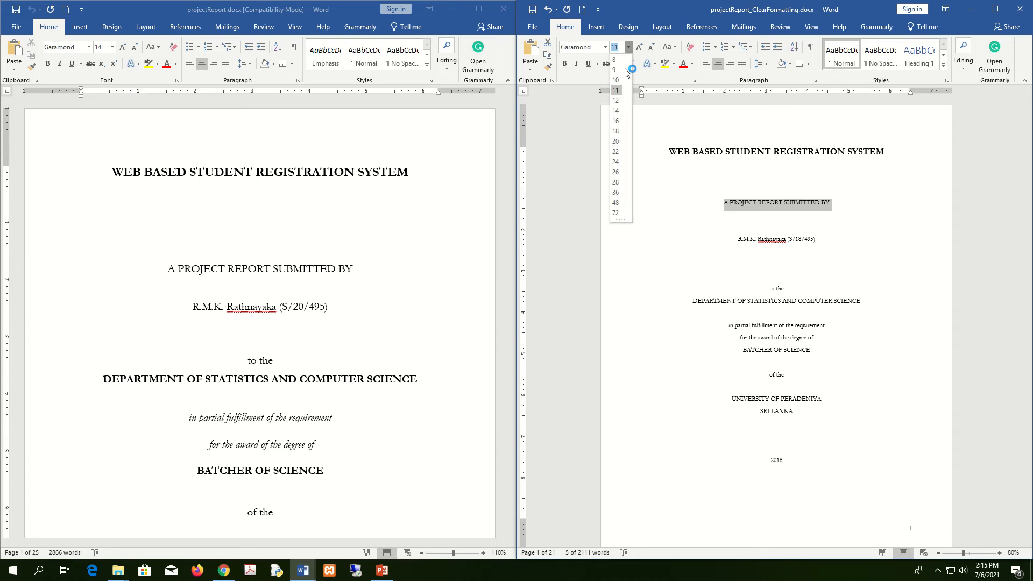
{"action": "left_click", "coordinate": [619, 105]}
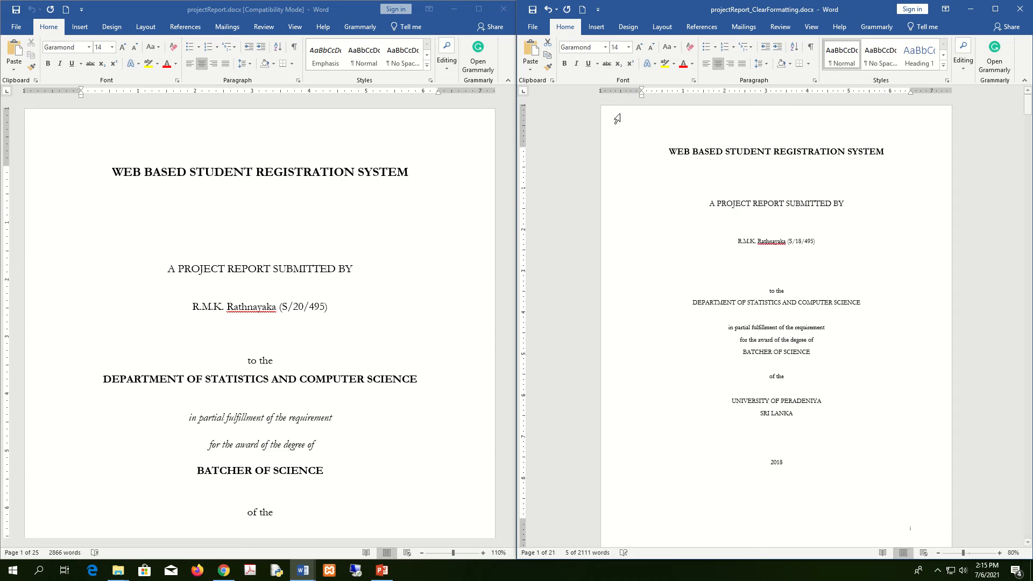
- Make the cover line "DEPARTMENT OF STATISTICS AND COMPUTER SCIENCE" bold at font size 16
{"action": "left_click", "coordinate": [727, 290]}
{"action": "left_click_drag", "start_coordinate": [690, 304], "coordinate": [906, 304]}
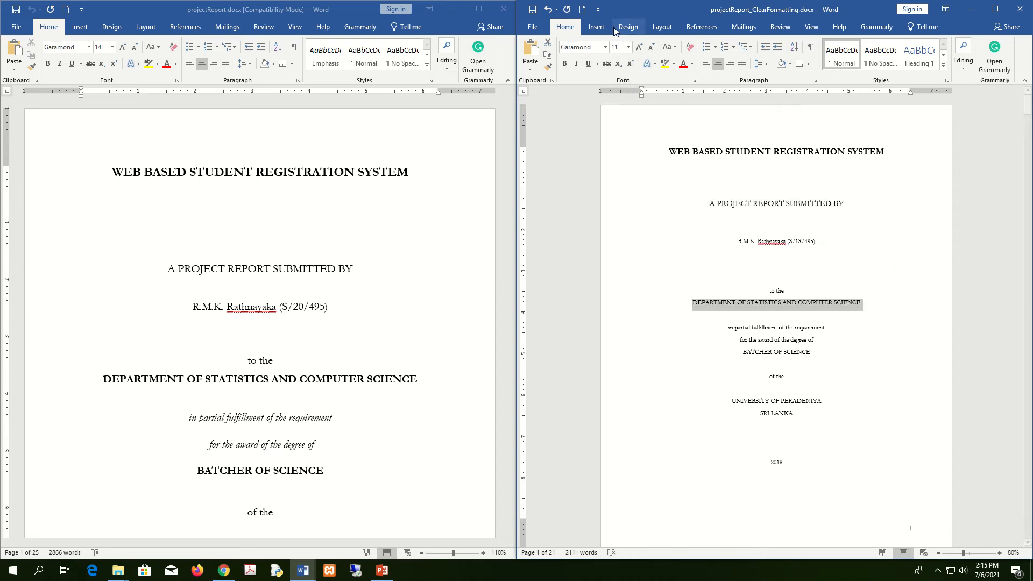
{"action": "left_click", "coordinate": [629, 48]}
{"action": "left_click", "coordinate": [618, 125]}
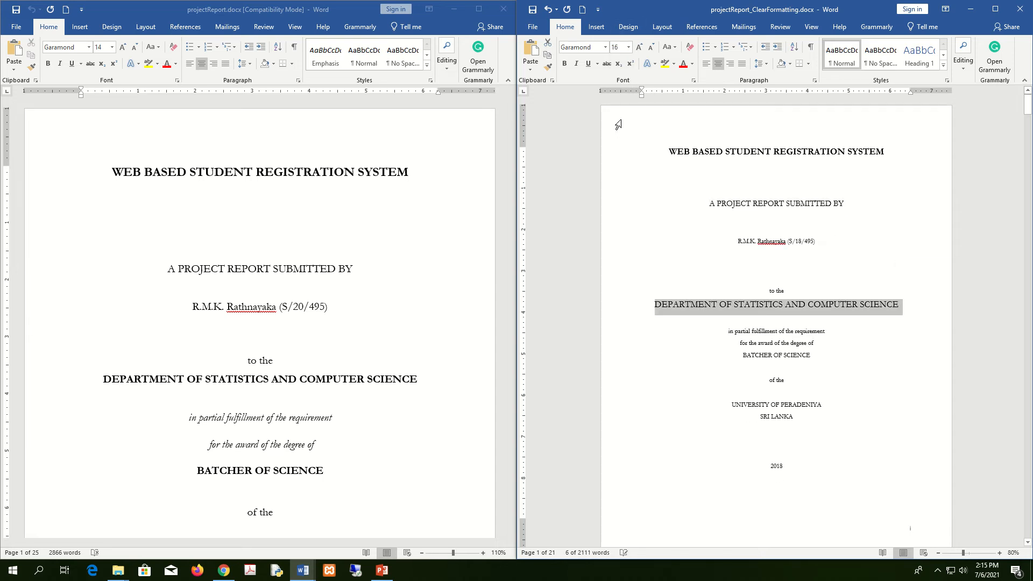
{"action": "left_click", "coordinate": [565, 64]}
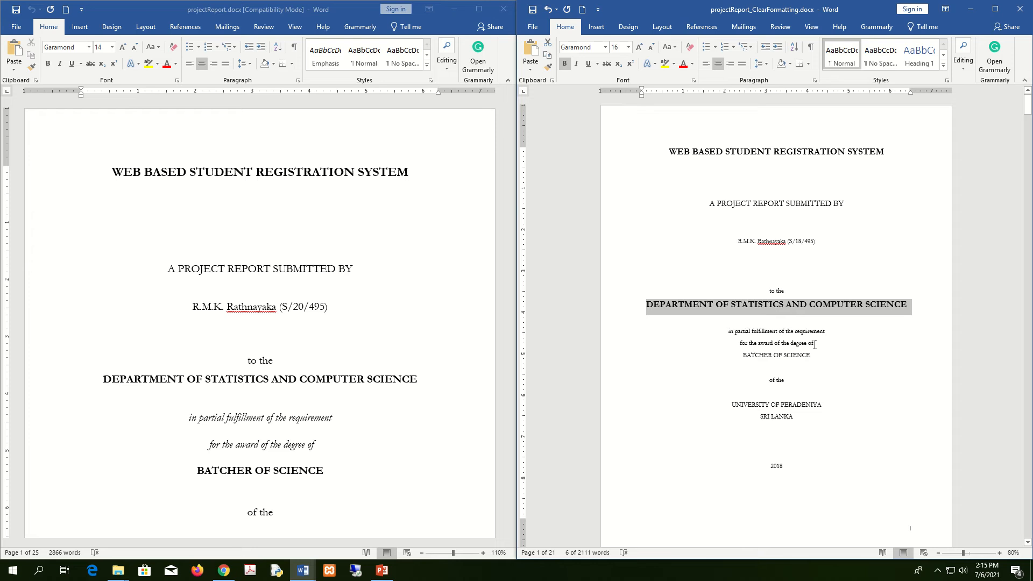
- Make the two cover lines from "in partial fulfillment of the requirement" to "for the award of the degree of" italic at size 14
{"action": "left_click_drag", "start_coordinate": [815, 345], "coordinate": [702, 332]}
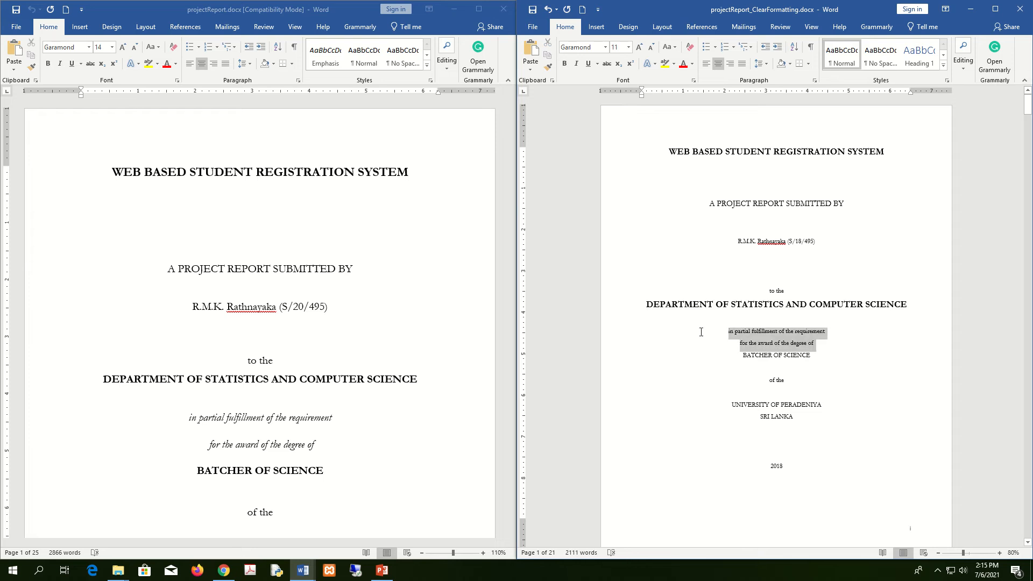
{"action": "left_click", "coordinate": [638, 47]}
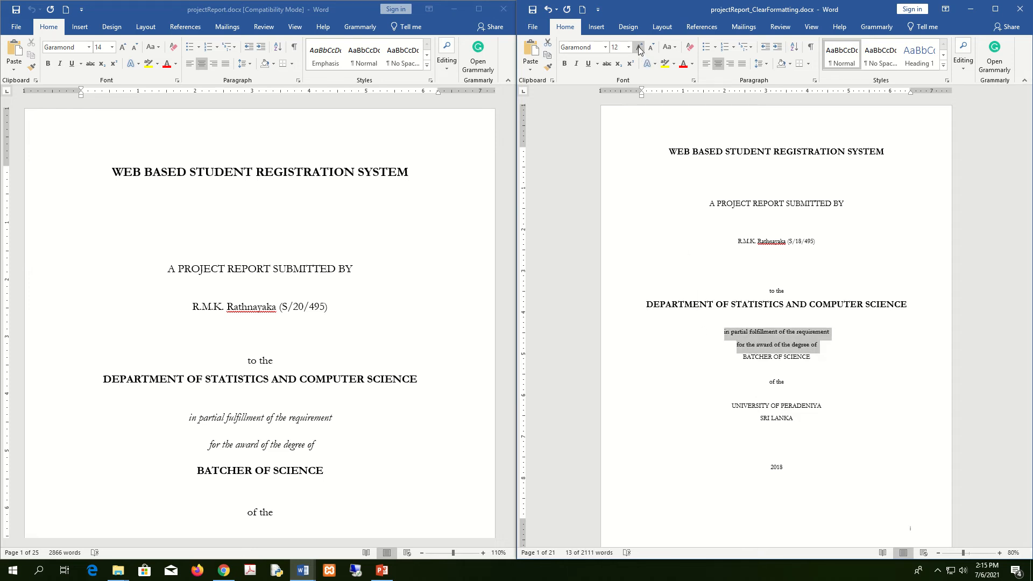
{"action": "left_click", "coordinate": [638, 47]}
{"action": "left_click", "coordinate": [576, 63]}
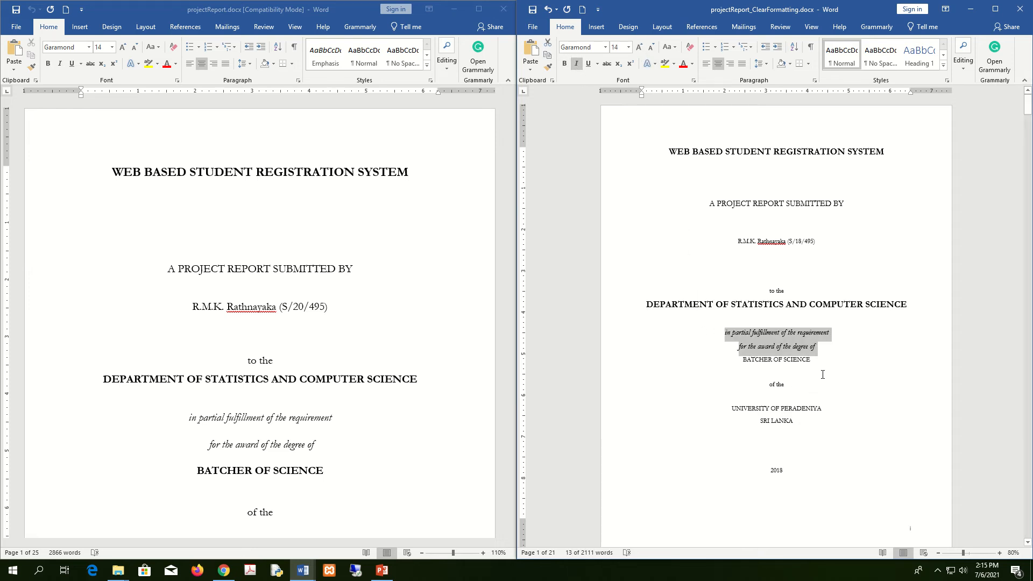
- Make the cover line "BATCHER OF SCIENCE" bold and enlarge it to font size 14
{"action": "left_click", "coordinate": [748, 366]}
{"action": "left_click_drag", "start_coordinate": [748, 354], "coordinate": [727, 359]}
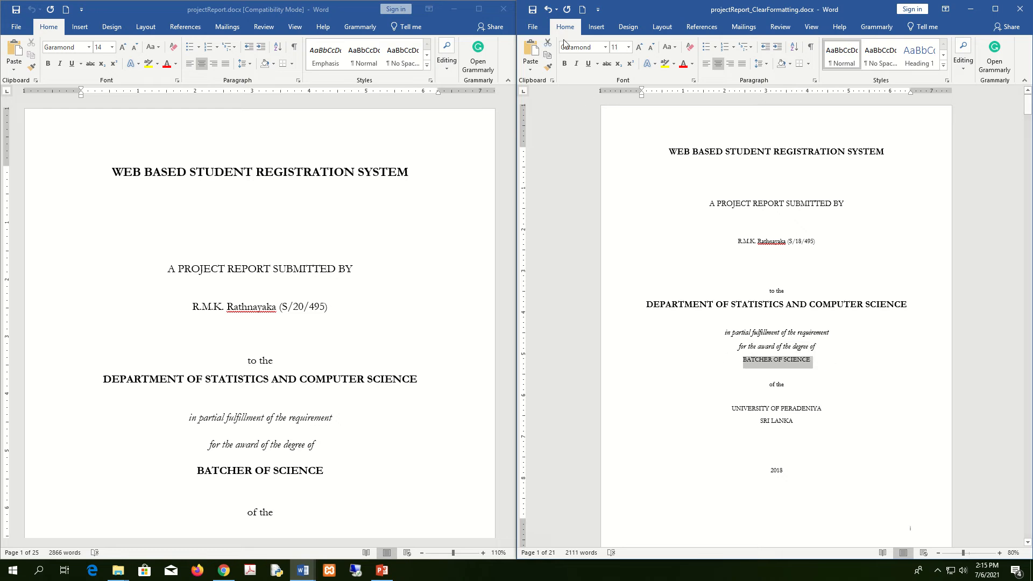
{"action": "left_click", "coordinate": [564, 64]}
{"action": "left_click", "coordinate": [639, 48]}
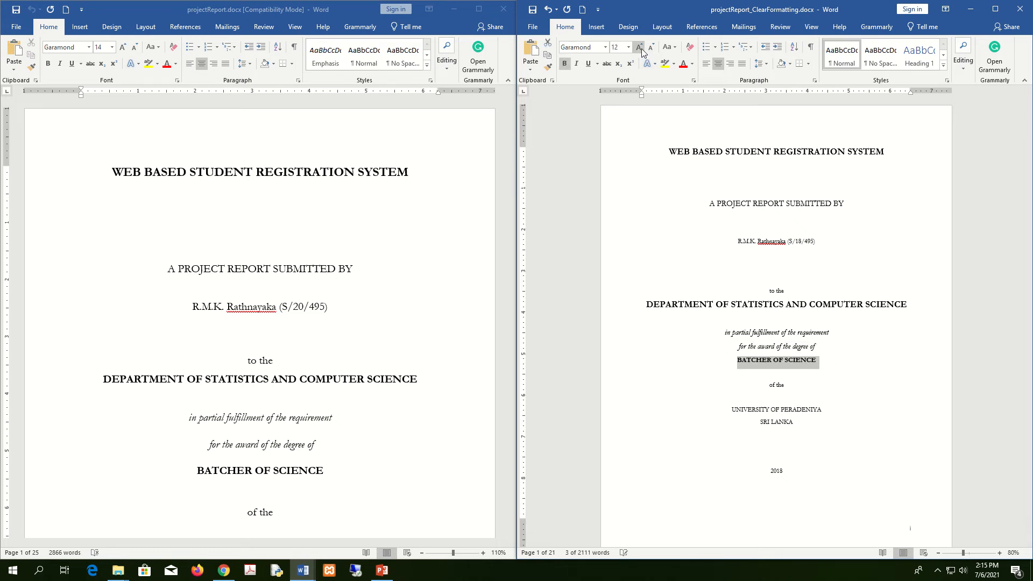
{"action": "left_click", "coordinate": [641, 49]}
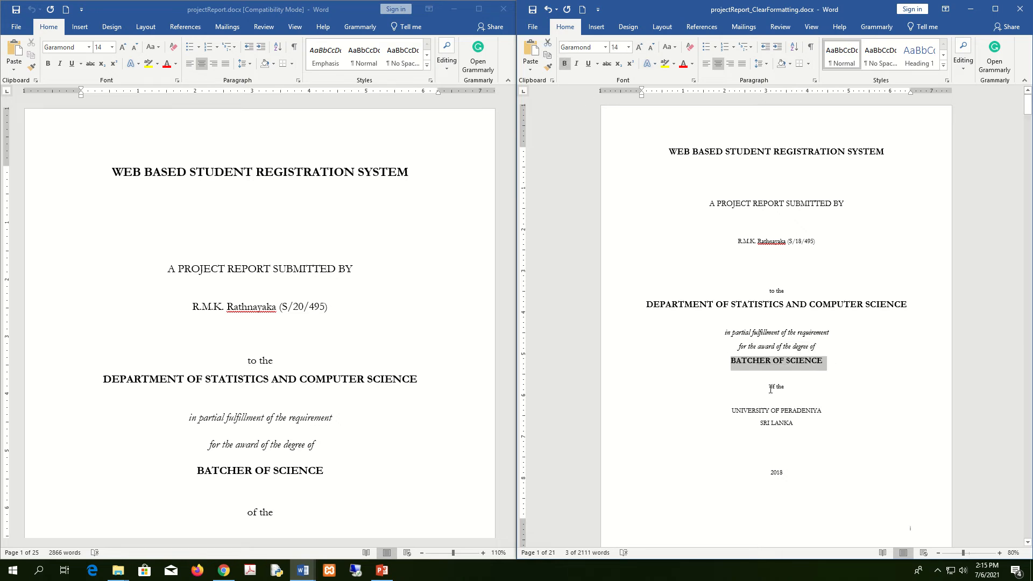
- Compare with the lower part of the finished cover and make "UNIVERSITY OF PERADENIYA" and "SRI LANKA" bold at font size 14
{"action": "scroll", "coordinate": [286, 421], "scroll_direction": "down", "scroll_amount": 5}
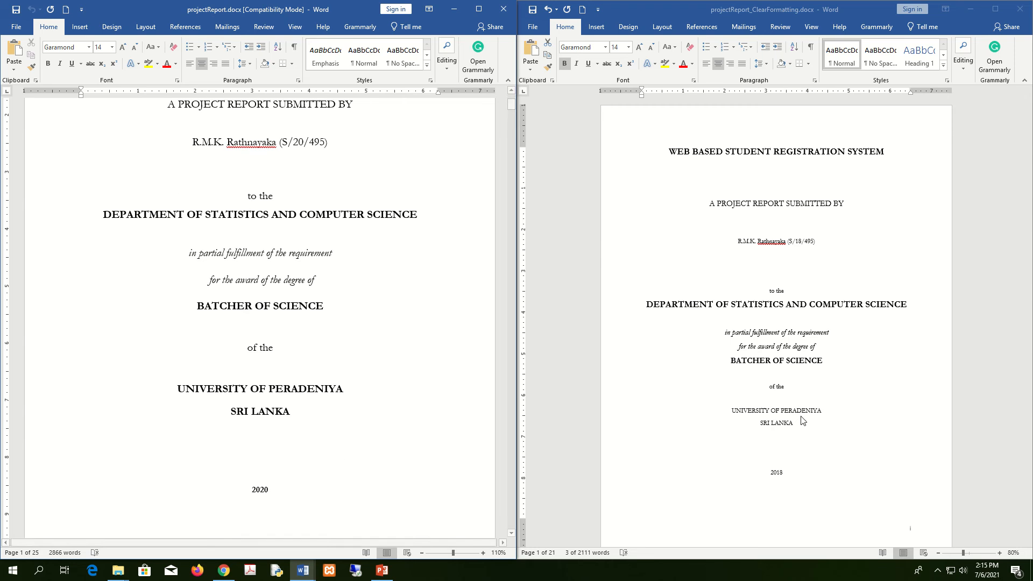
{"action": "left_click", "coordinate": [755, 418]}
{"action": "left_click_drag", "start_coordinate": [731, 410], "coordinate": [822, 425]}
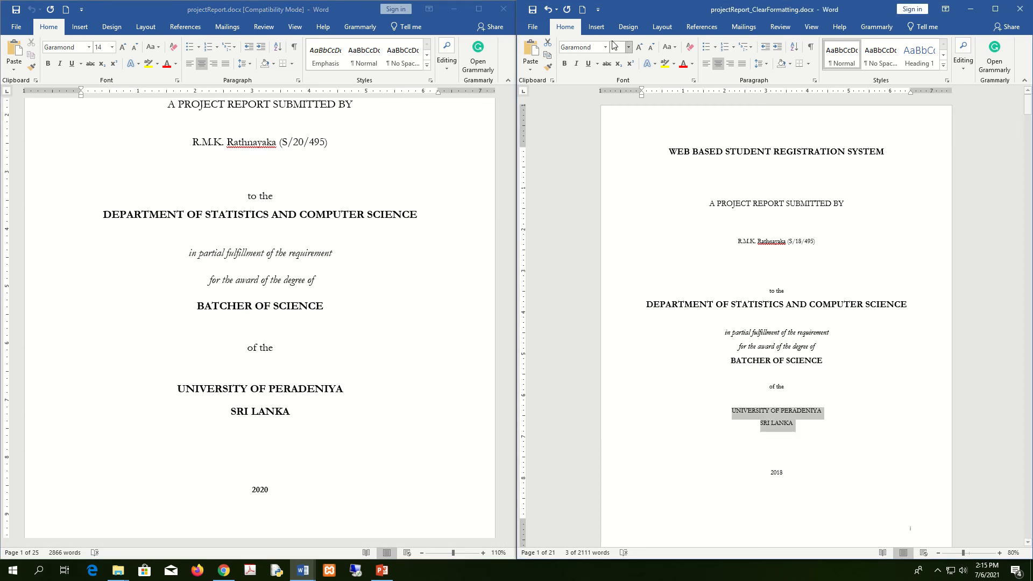
{"action": "left_click", "coordinate": [643, 49]}
{"action": "left_click", "coordinate": [643, 50]}
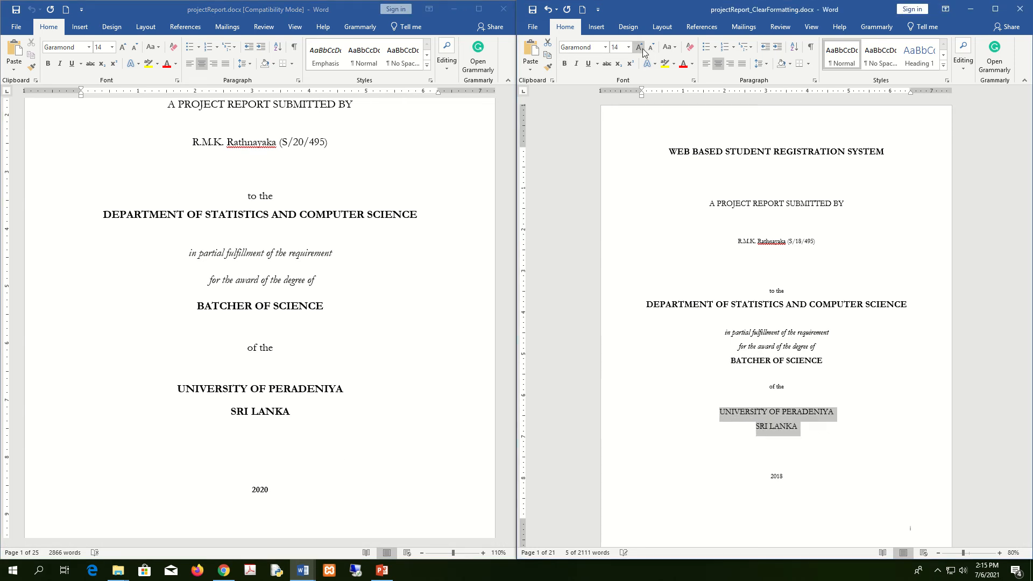
{"action": "left_click", "coordinate": [565, 63]}
{"action": "left_click", "coordinate": [818, 440]}
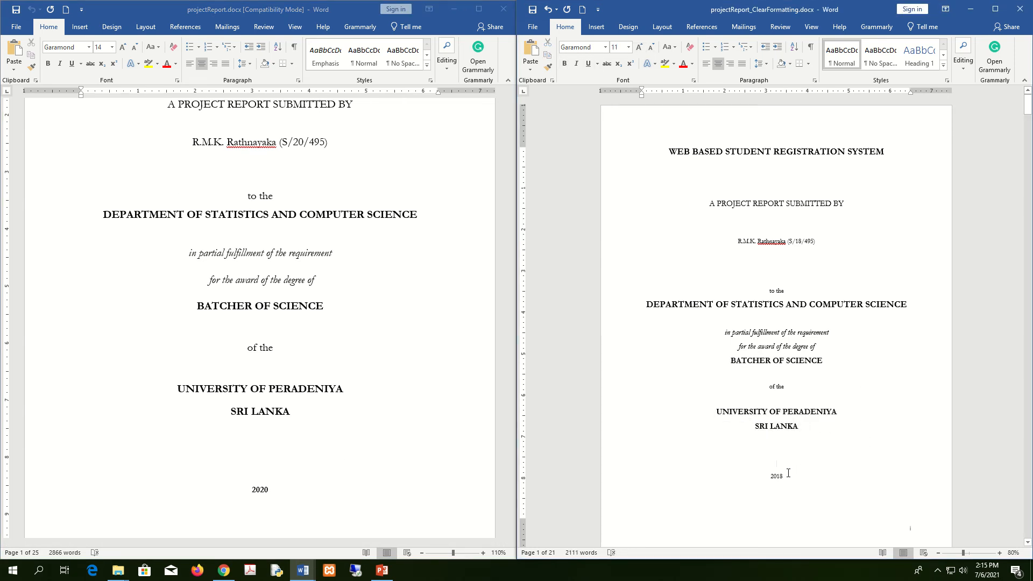
- Change the year at the foot of the working report's cover to 2020 and compare with the finished cover
{"action": "key", "text": "BackSpace"}
{"action": "key", "text": "BackSpace"}
{"action": "left_click", "coordinate": [325, 212]}
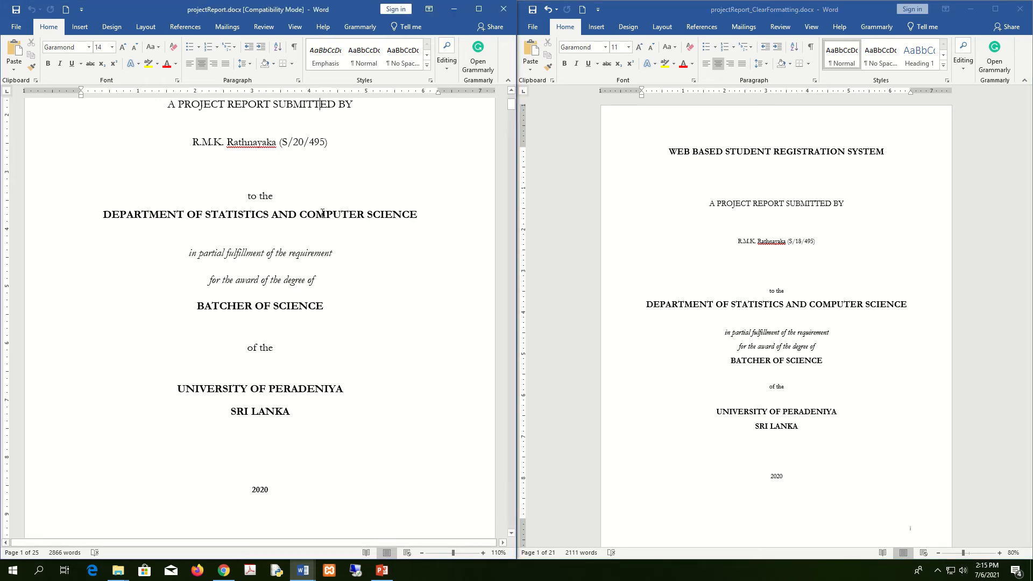
{"action": "scroll", "coordinate": [355, 206], "scroll_direction": "up", "scroll_amount": 5}
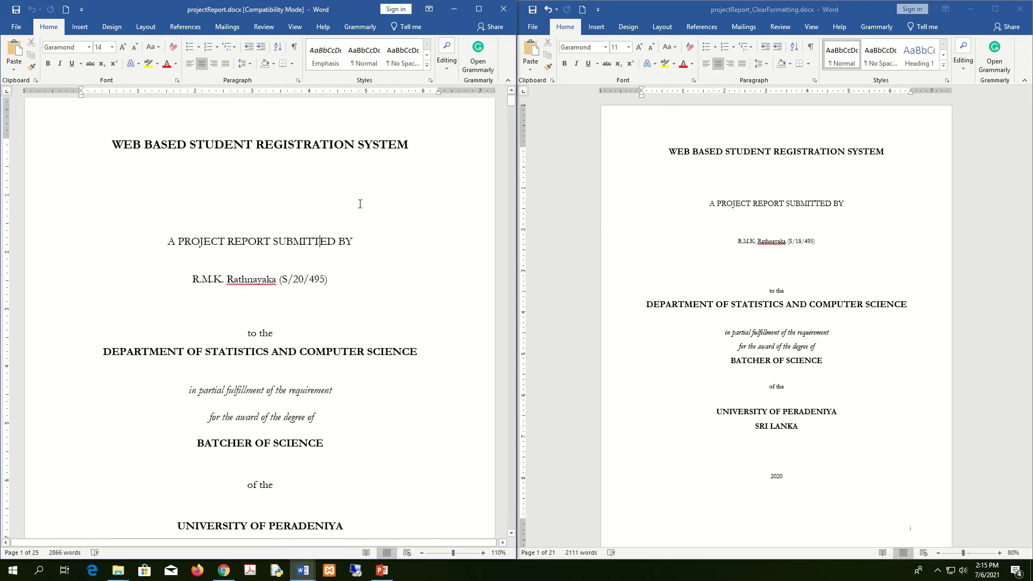
- Minimize the finished report and maximize projectReport_ClearFormatting.docx, showing its cover page enlarged to 120%
{"action": "left_click", "coordinate": [798, 231]}
{"action": "scroll", "coordinate": [799, 231], "scroll_direction": "down", "scroll_amount": 9}
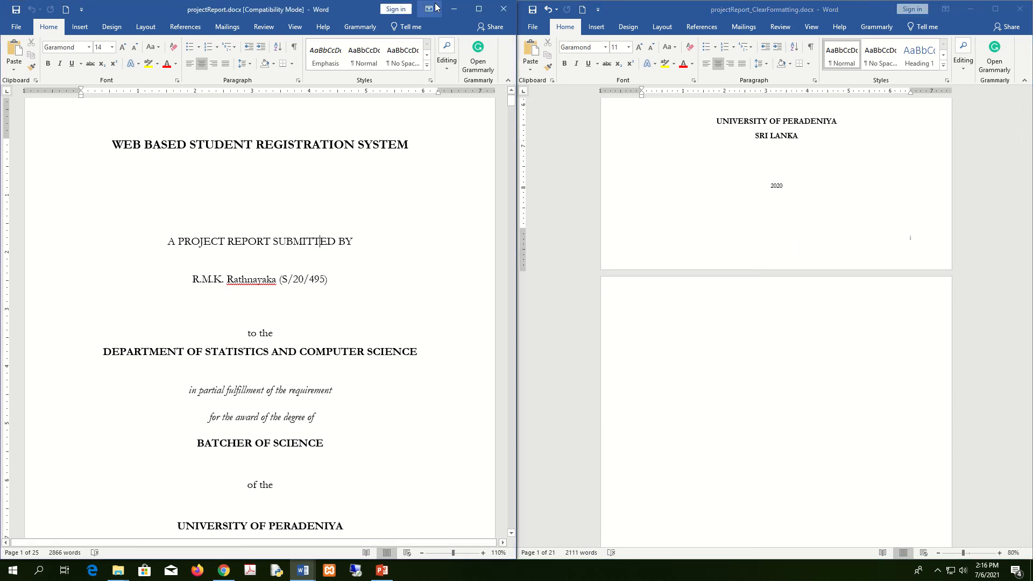
{"action": "left_click", "coordinate": [454, 9]}
{"action": "left_click", "coordinate": [995, 9]}
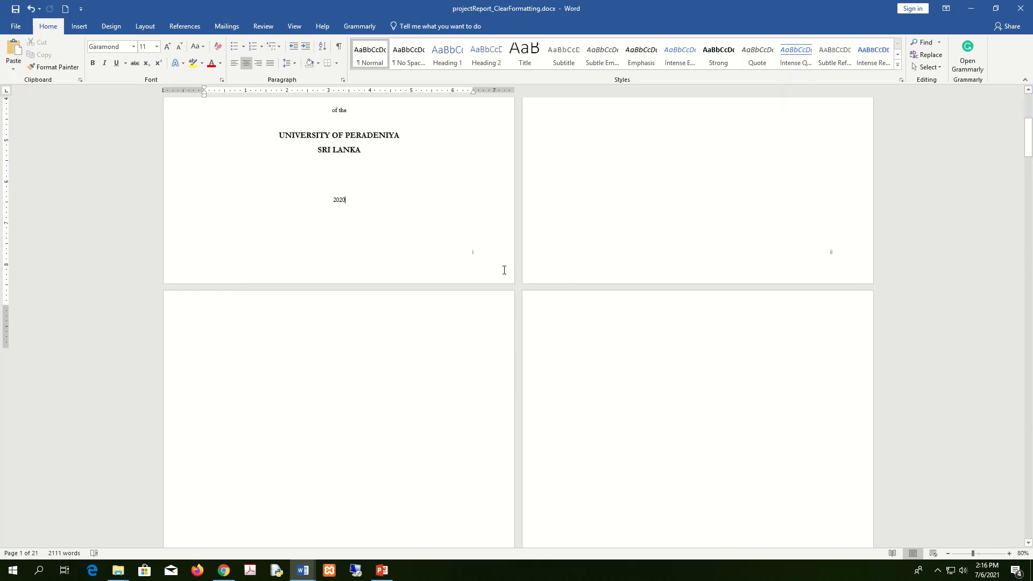
{"action": "scroll", "coordinate": [502, 267], "scroll_direction": "up", "scroll_amount": 8}
{"action": "scroll", "coordinate": [416, 320], "scroll_direction": "up", "scroll_amount": 4}
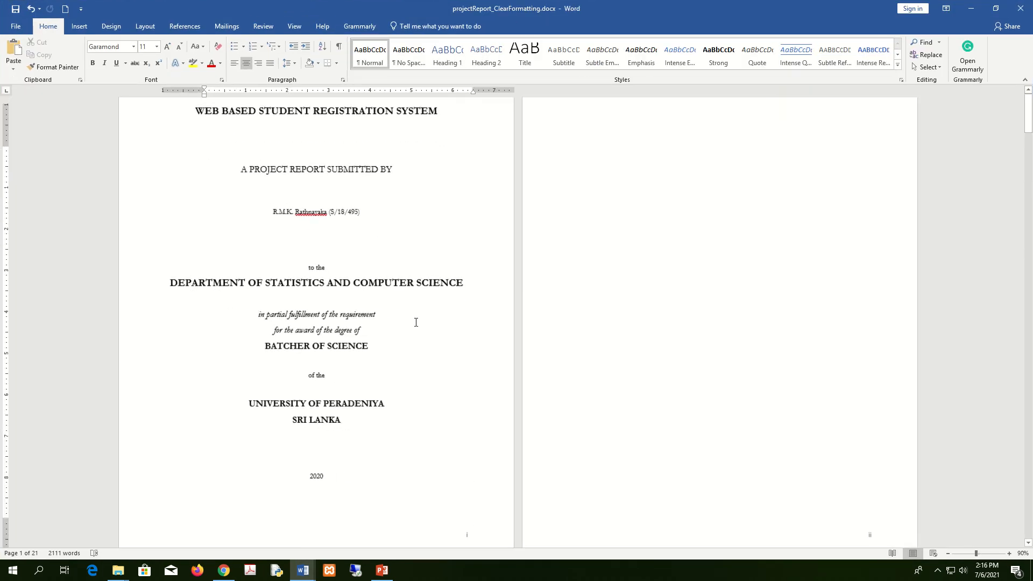
{"action": "scroll", "coordinate": [678, 301], "scroll_direction": "up", "scroll_amount": 4}
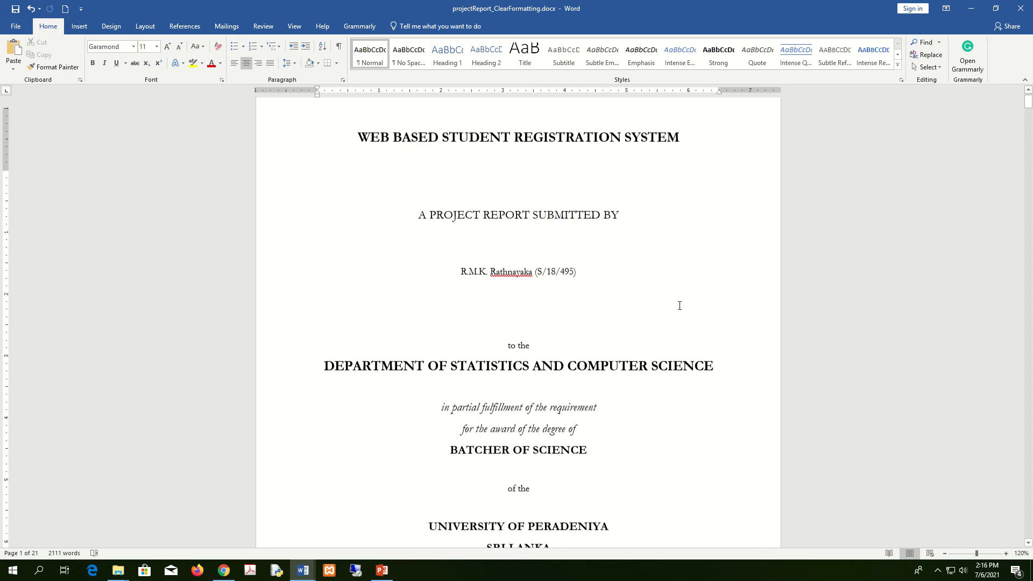
- Examine the chapter number, chapter title and first section heading lines on the first page of Chapter 1
{"action": "scroll", "coordinate": [678, 302], "scroll_direction": "down", "scroll_amount": 10}
{"action": "scroll", "coordinate": [678, 304], "scroll_direction": "down", "scroll_amount": 10}
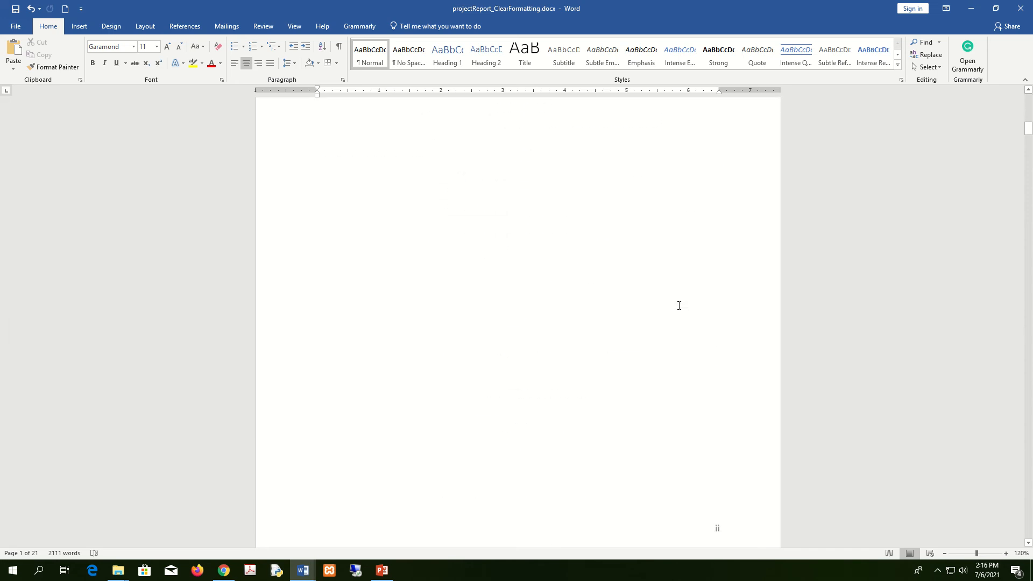
{"action": "scroll", "coordinate": [631, 380], "scroll_direction": "down", "scroll_amount": 12}
{"action": "scroll", "coordinate": [630, 380], "scroll_direction": "down", "scroll_amount": 4}
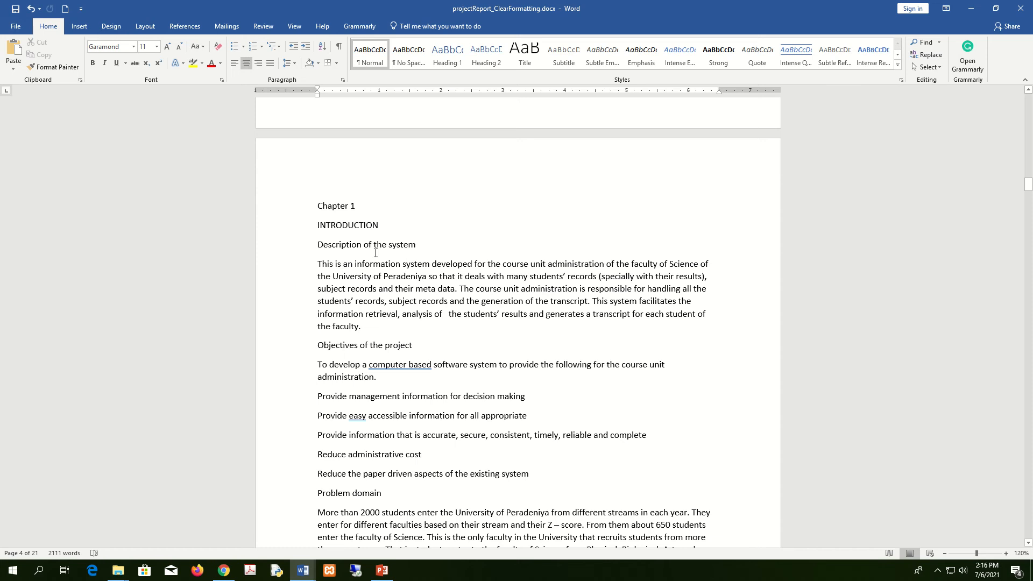
{"action": "left_click", "coordinate": [327, 206]}
{"action": "left_click_drag", "start_coordinate": [326, 205], "coordinate": [377, 205]}
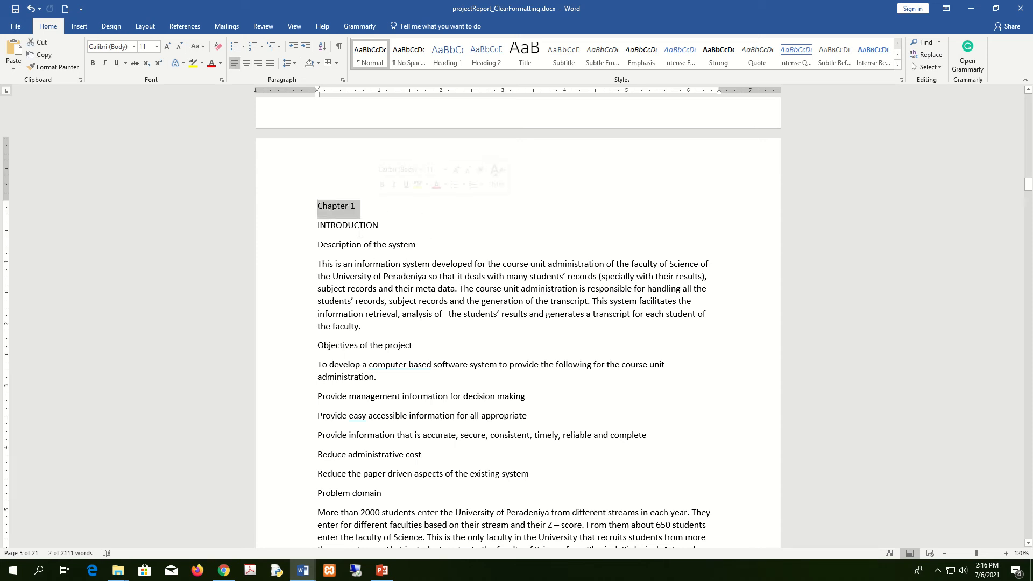
{"action": "left_click", "coordinate": [365, 207]}
{"action": "left_click_drag", "start_coordinate": [317, 225], "coordinate": [371, 226]}
{"action": "left_click", "coordinate": [321, 229]}
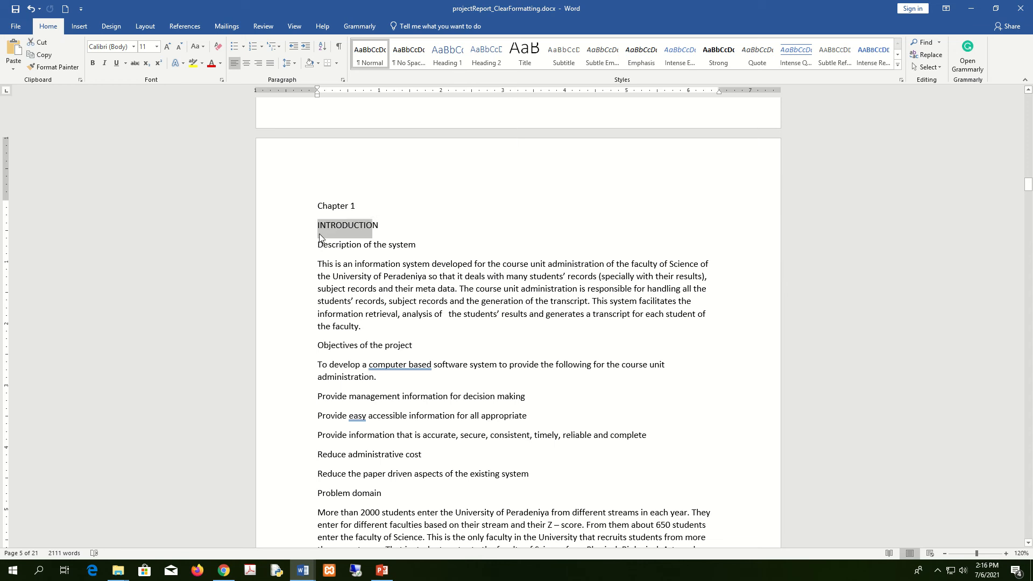
{"action": "left_click_drag", "start_coordinate": [315, 210], "coordinate": [381, 202]}
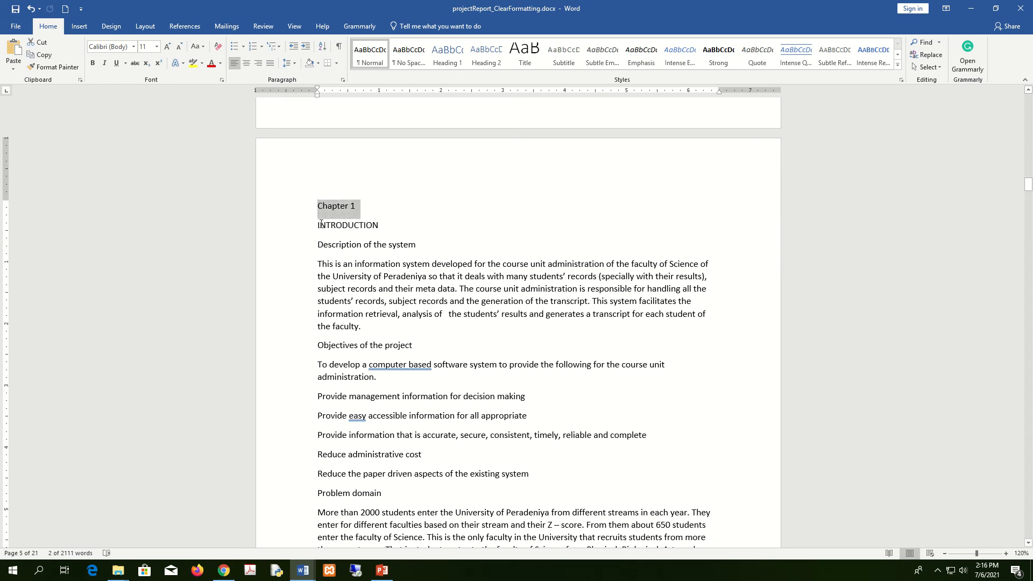
{"action": "left_click_drag", "start_coordinate": [319, 225], "coordinate": [372, 225]}
{"action": "left_click_drag", "start_coordinate": [321, 245], "coordinate": [422, 244]}
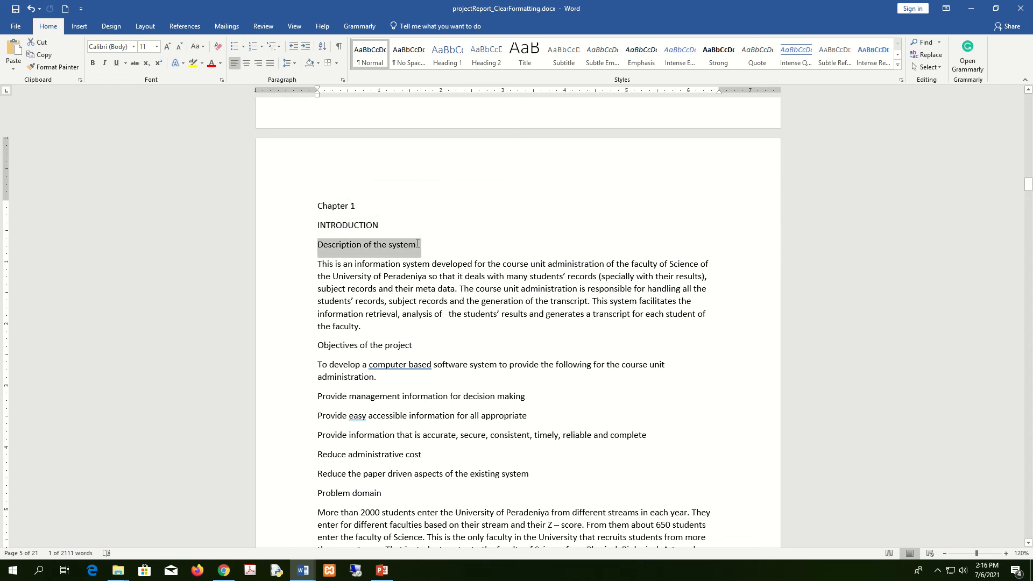
{"action": "left_click_drag", "start_coordinate": [431, 207], "coordinate": [290, 205]}
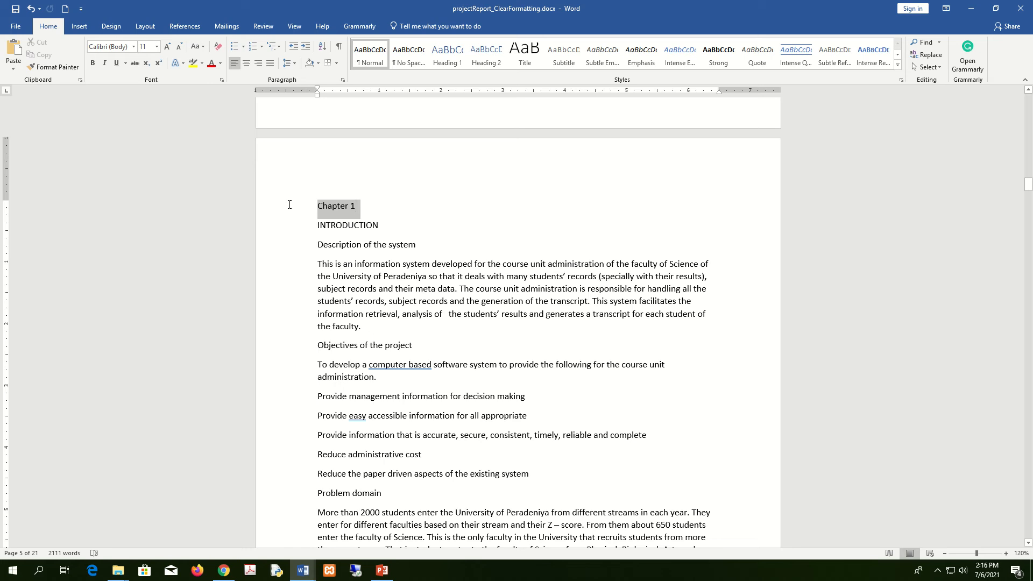
- Apply the Heading 1 style to the "Chapter 1" line
{"action": "left_click", "coordinate": [365, 212]}
{"action": "left_click_drag", "start_coordinate": [369, 203], "coordinate": [281, 209]}
{"action": "left_click", "coordinate": [451, 61]}
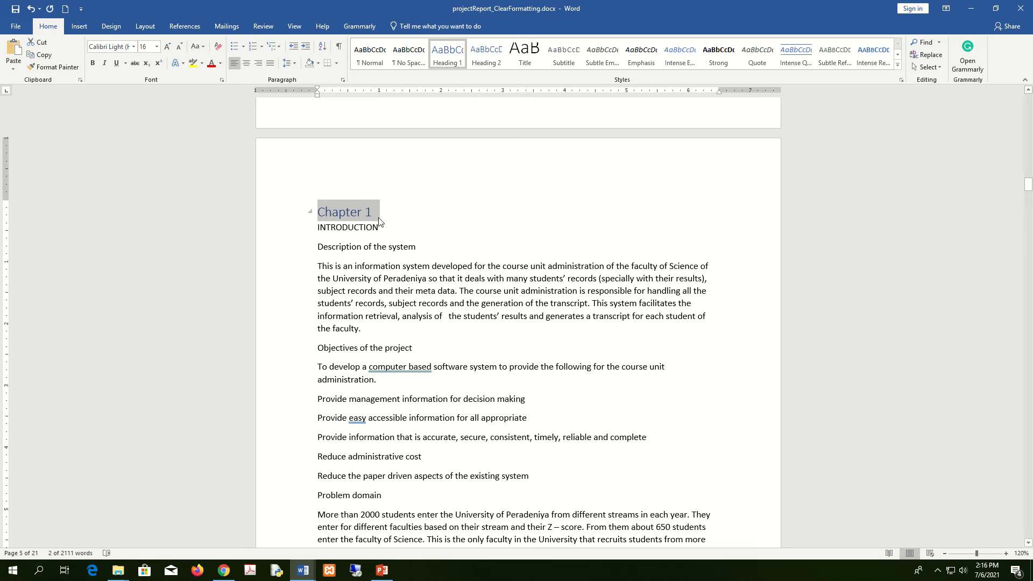
- Apply the Heading 2 style to the "INTRODUCTION" line below the chapter number
{"action": "left_click", "coordinate": [381, 221]}
{"action": "left_click_drag", "start_coordinate": [389, 231], "coordinate": [309, 231]}
{"action": "left_click", "coordinate": [483, 60]}
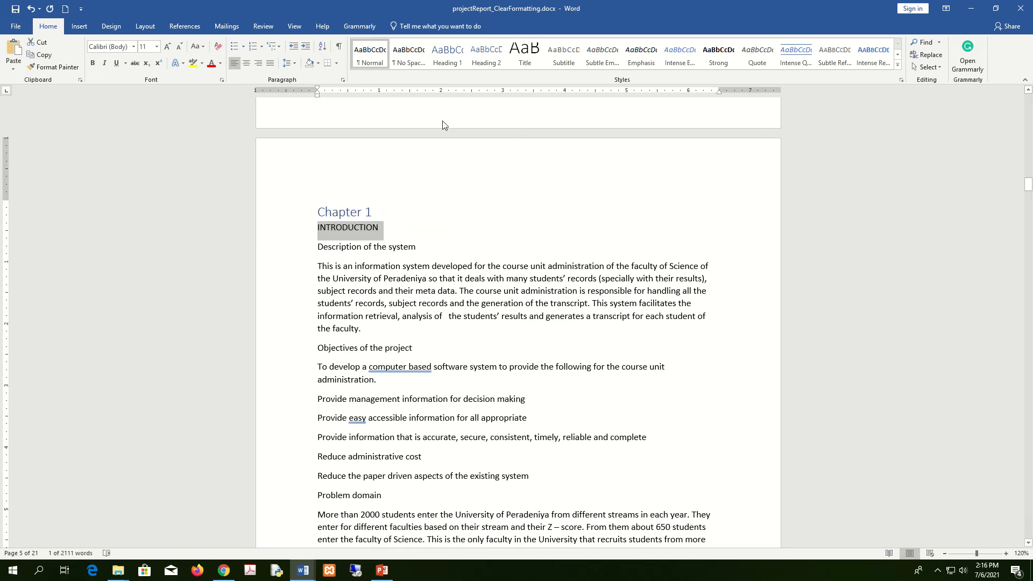
{"action": "left_click", "coordinate": [486, 54]}
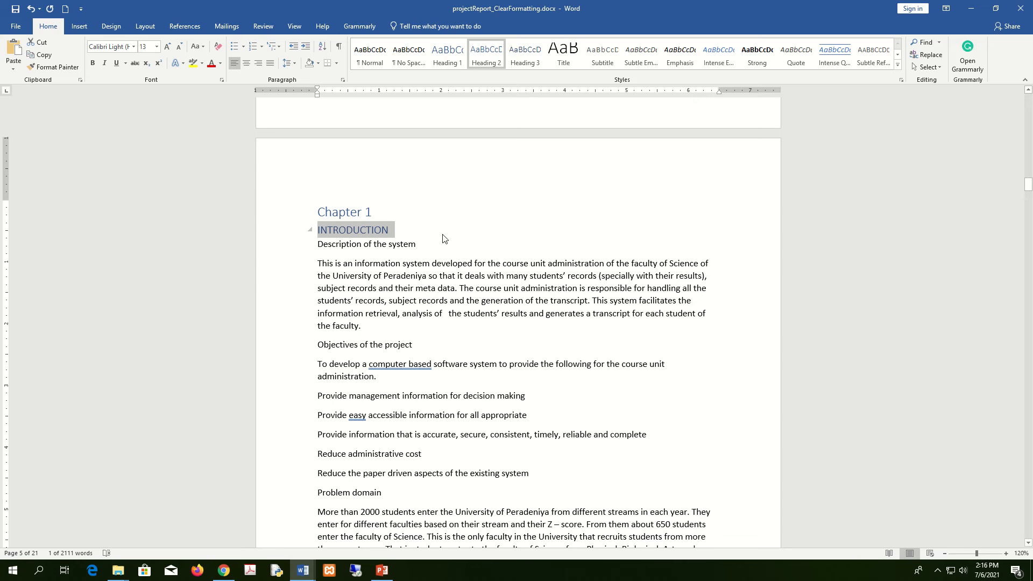
- Apply the Heading 3 style to the "Description of the system" line
{"action": "left_click_drag", "start_coordinate": [419, 245], "coordinate": [317, 245]}
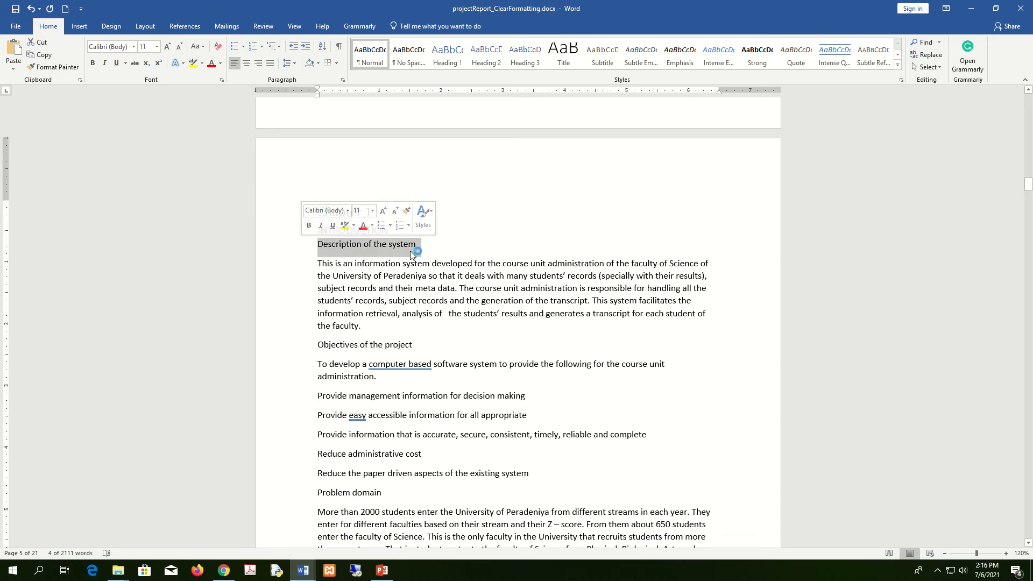
{"action": "left_click_drag", "start_coordinate": [450, 245], "coordinate": [316, 245]}
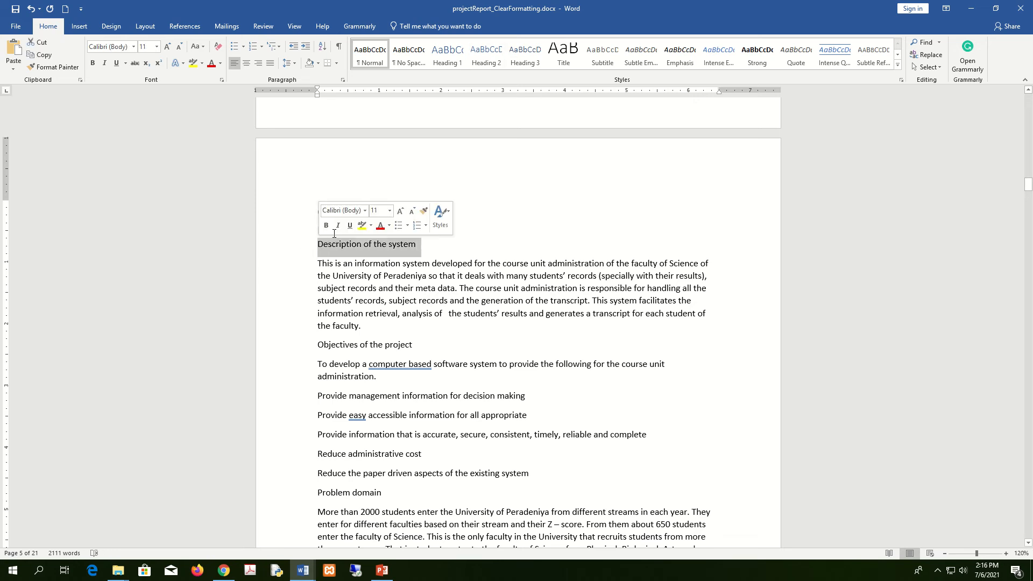
{"action": "left_click", "coordinate": [524, 54]}
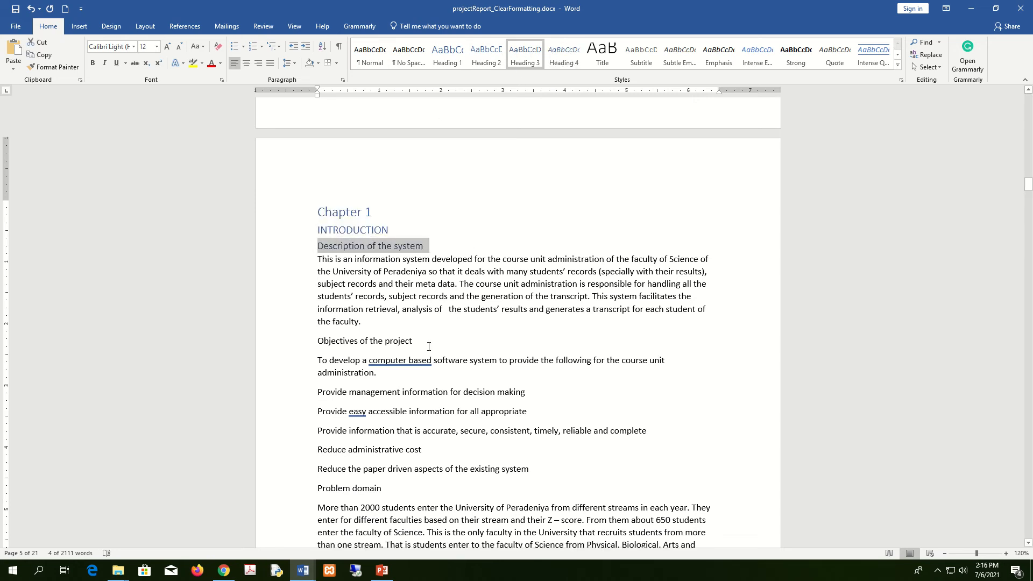
- Apply the Heading 4 style to the "Objectives of the project" line
{"action": "left_click_drag", "start_coordinate": [429, 346], "coordinate": [296, 343]}
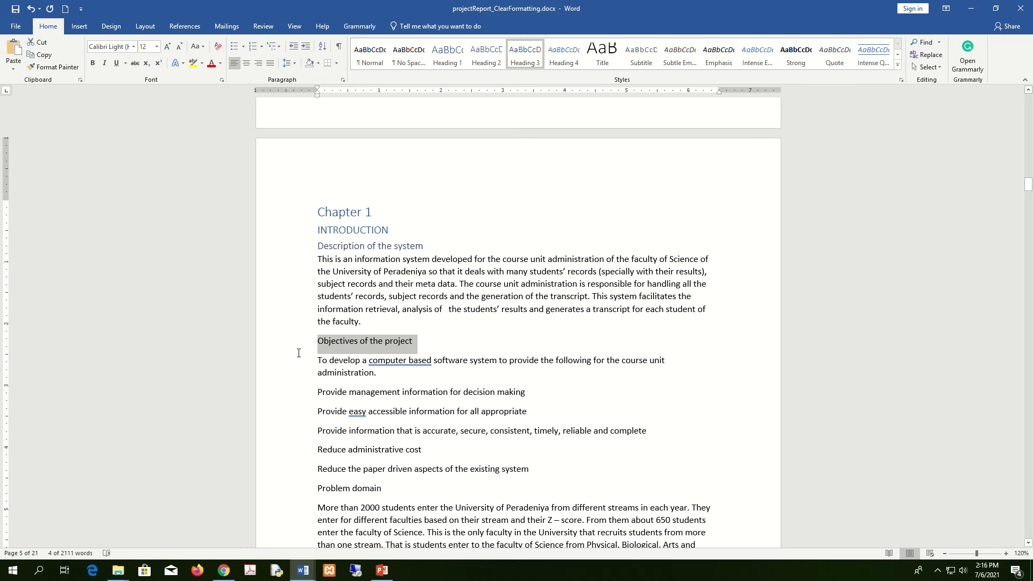
{"action": "left_click", "coordinate": [418, 343]}
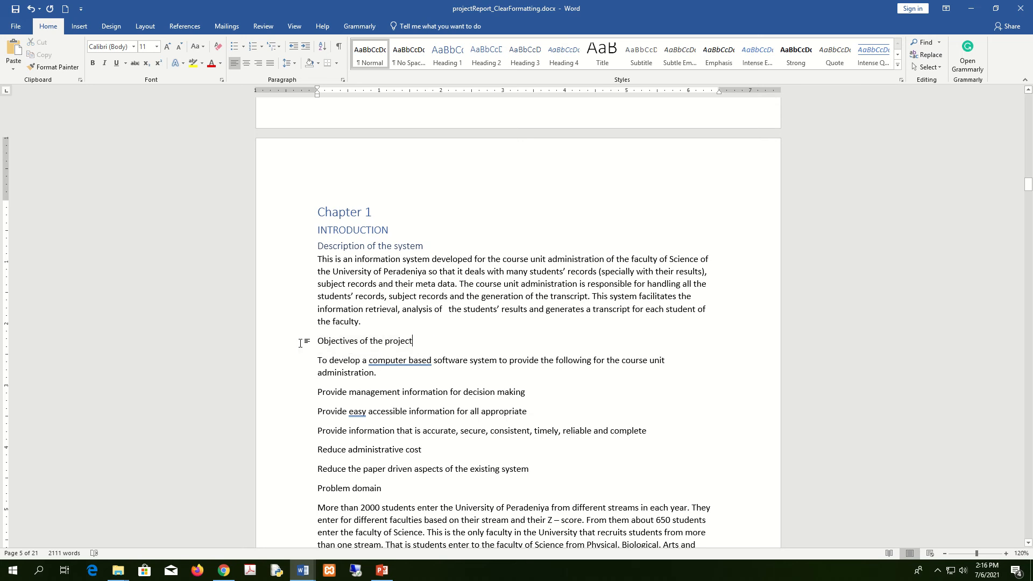
{"action": "left_click", "coordinate": [297, 342]}
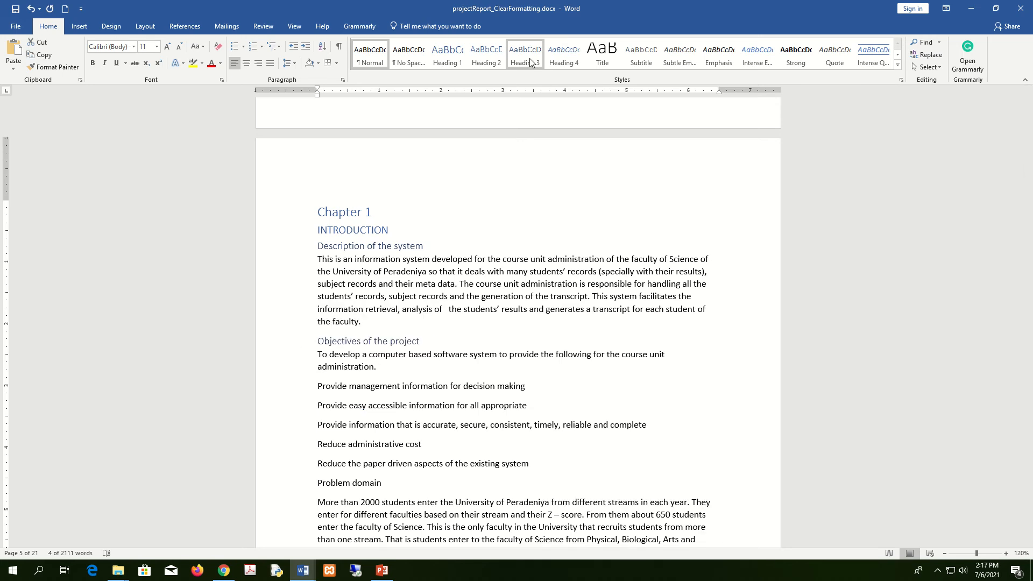
{"action": "left_click", "coordinate": [564, 54]}
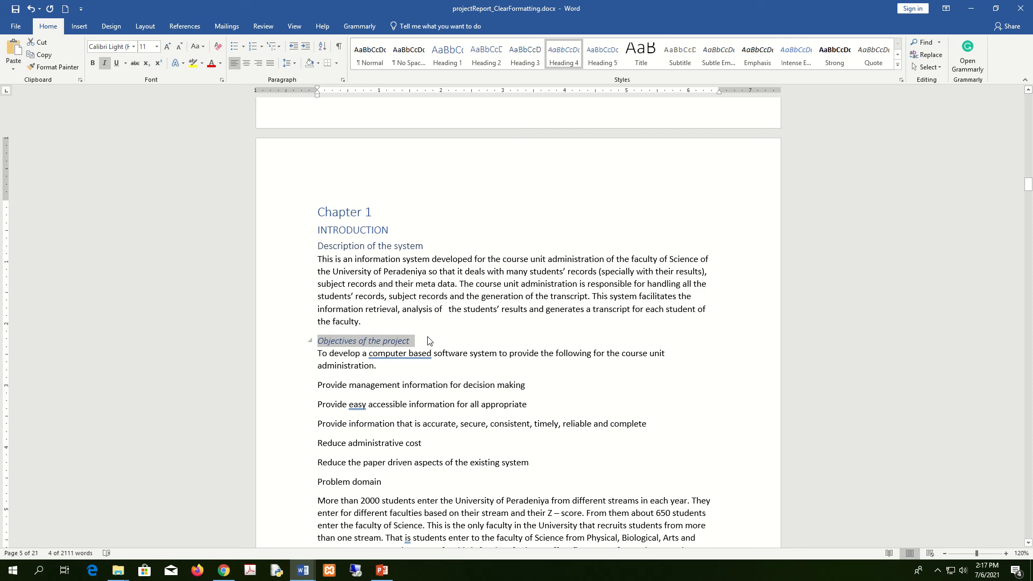
{"action": "left_click", "coordinate": [428, 341]}
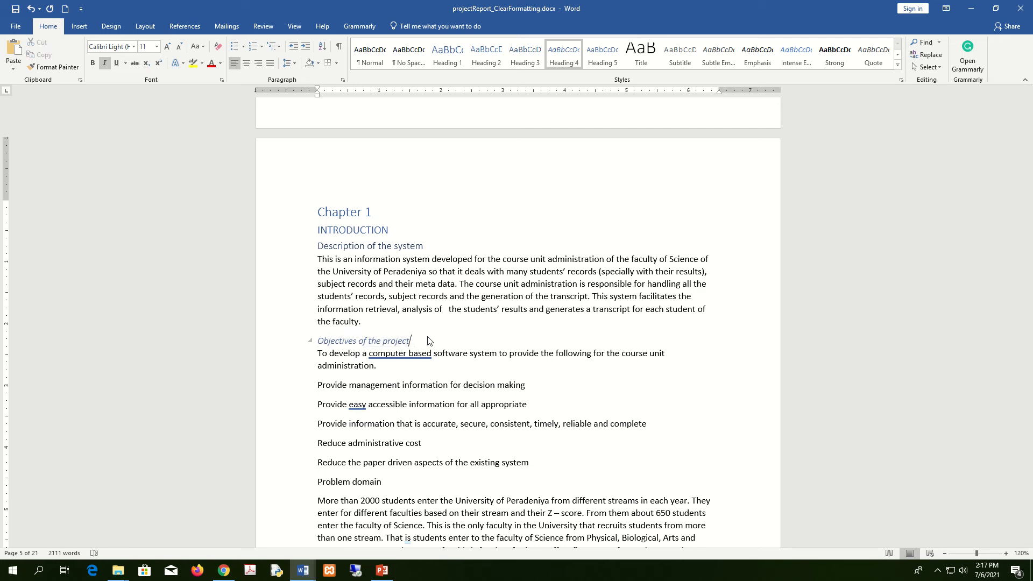
- Set the paper size of the section containing Chapter 1 to A4
{"action": "left_click", "coordinate": [502, 197]}
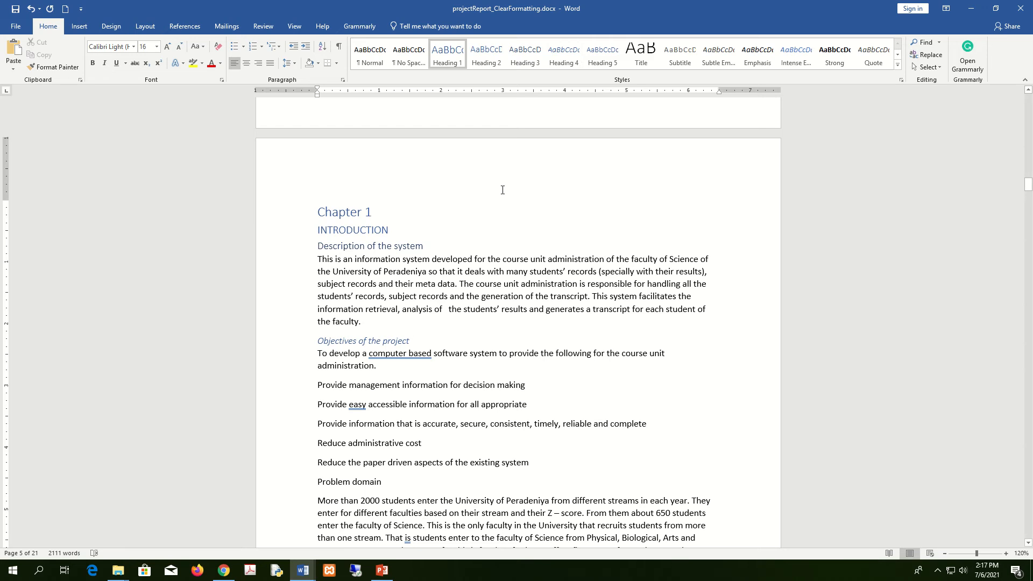
{"action": "left_click", "coordinate": [151, 30]}
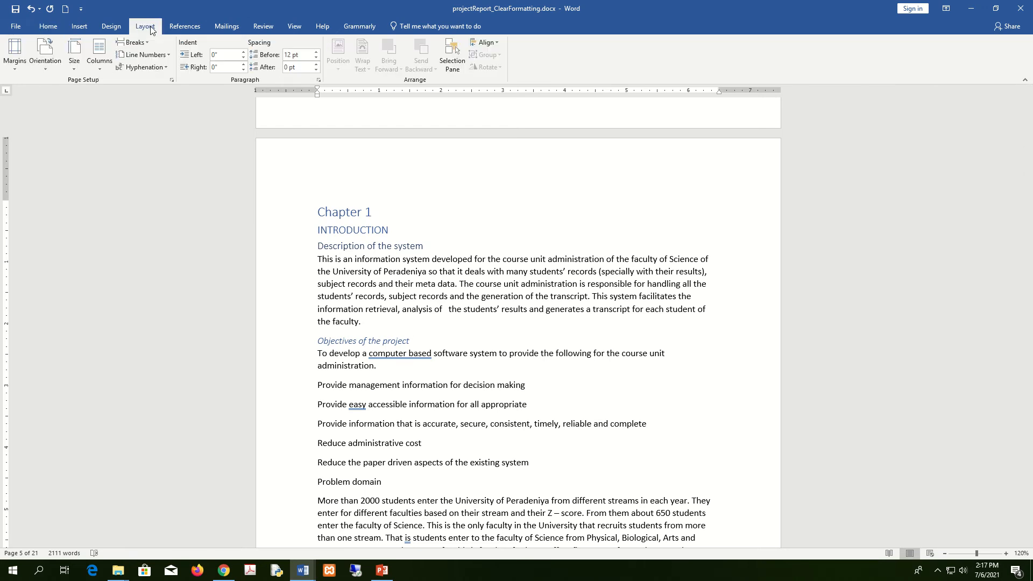
{"action": "left_click", "coordinate": [74, 54]}
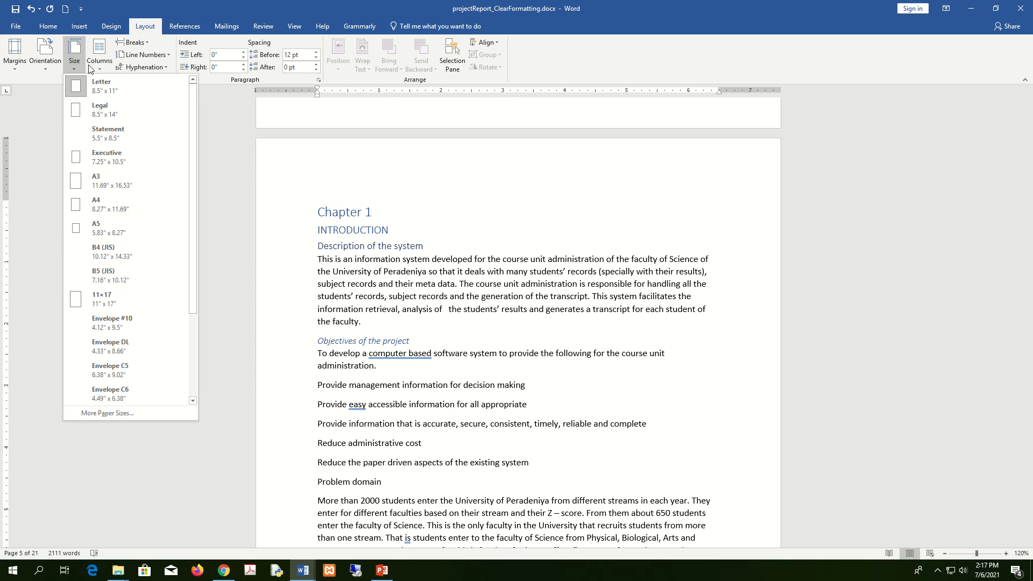
{"action": "left_click", "coordinate": [121, 200]}
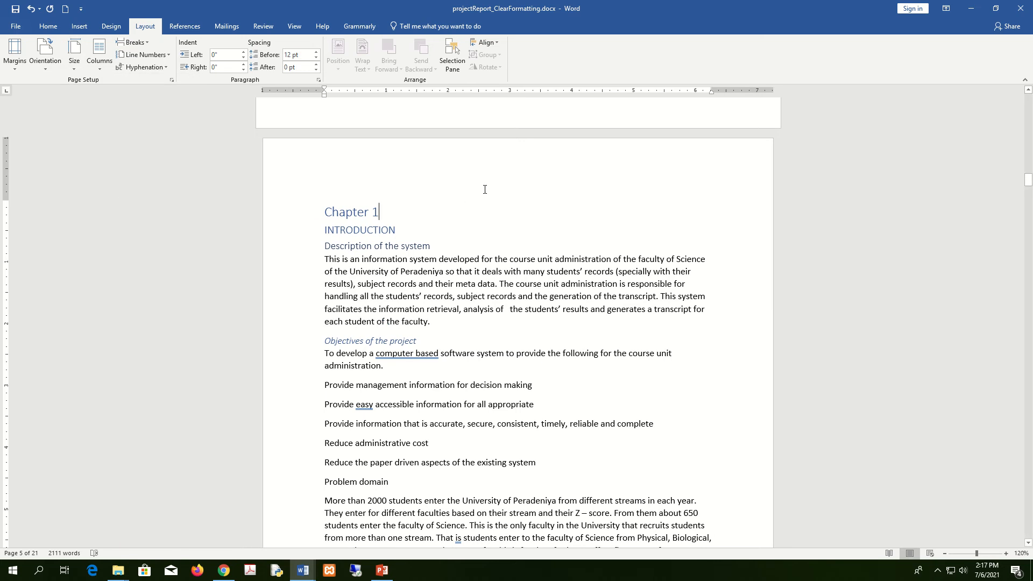
- Set the paper size of the cover page's section to A4 as well
{"action": "scroll", "coordinate": [503, 194], "scroll_direction": "up", "scroll_amount": 20}
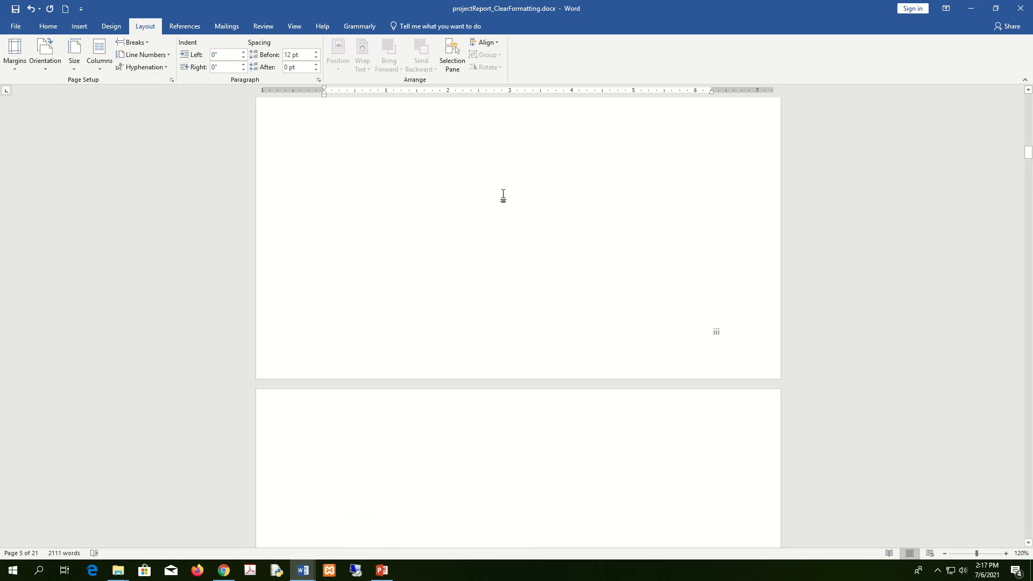
{"action": "scroll", "coordinate": [503, 195], "scroll_direction": "up", "scroll_amount": 20}
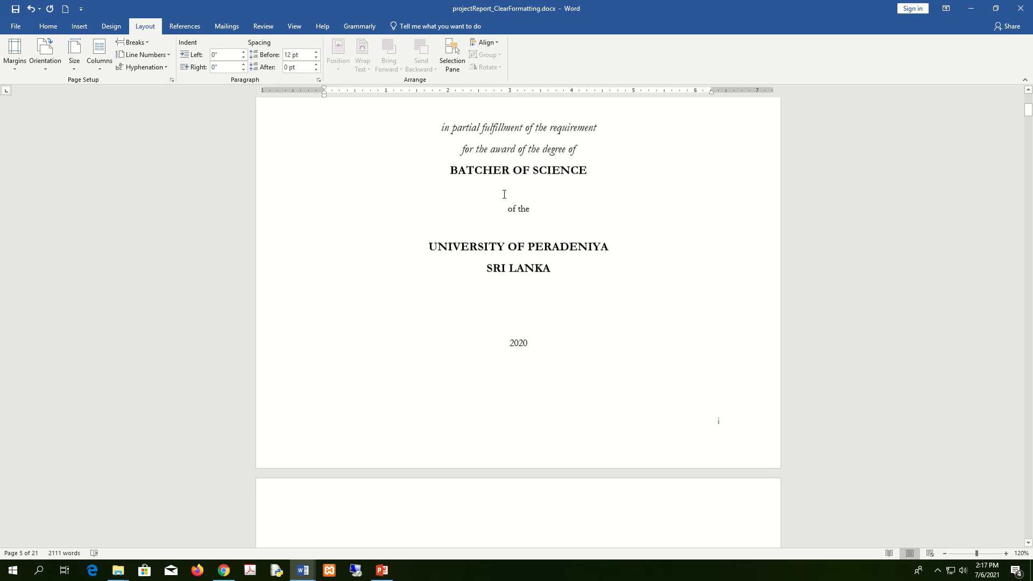
{"action": "left_click", "coordinate": [385, 146]}
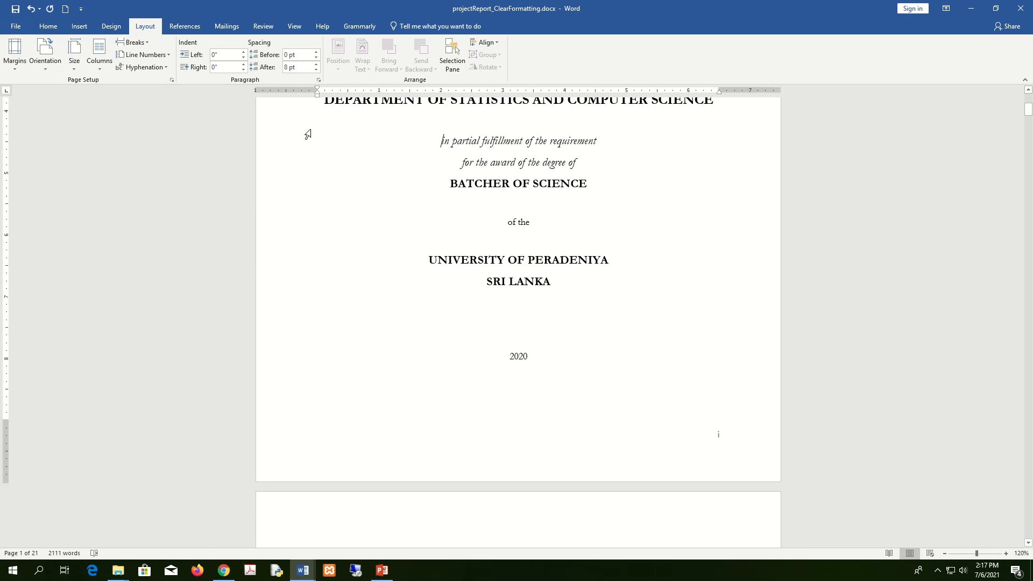
{"action": "left_click", "coordinate": [75, 56]}
{"action": "left_click", "coordinate": [94, 207]}
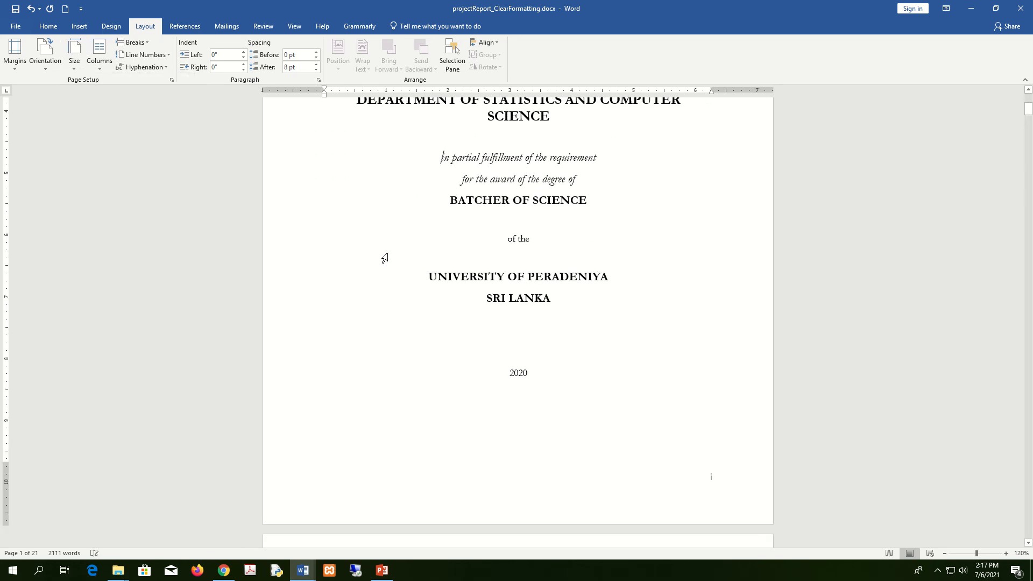
- Check the paper size used by the section containing Chapter 1
{"action": "scroll", "coordinate": [682, 343], "scroll_direction": "down", "scroll_amount": 7}
{"action": "scroll", "coordinate": [680, 347], "scroll_direction": "down", "scroll_amount": 20}
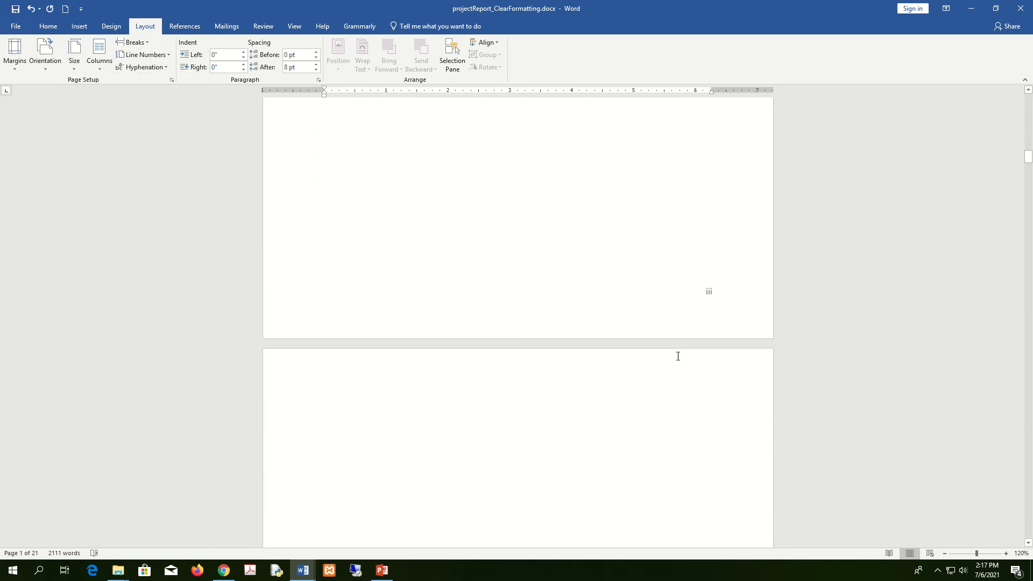
{"action": "scroll", "coordinate": [674, 367], "scroll_direction": "down", "scroll_amount": 8}
{"action": "left_click", "coordinate": [462, 195]}
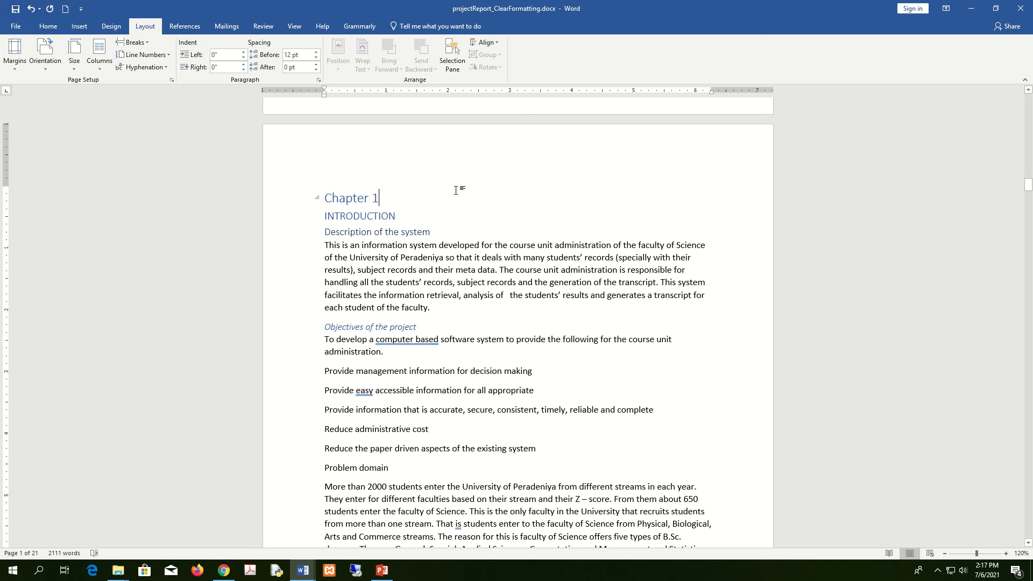
{"action": "left_click", "coordinate": [74, 56]}
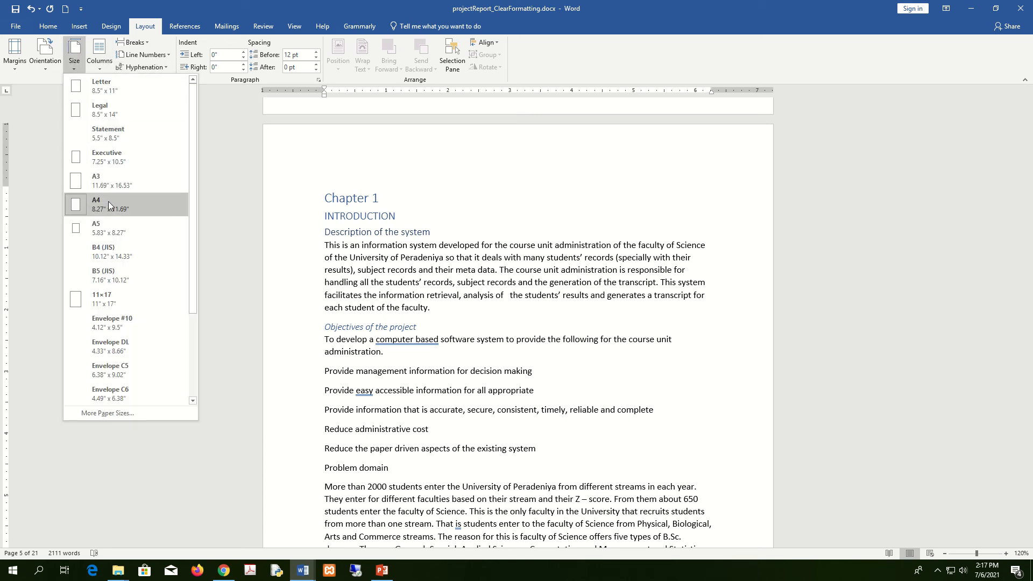
{"action": "left_click", "coordinate": [159, 12]}
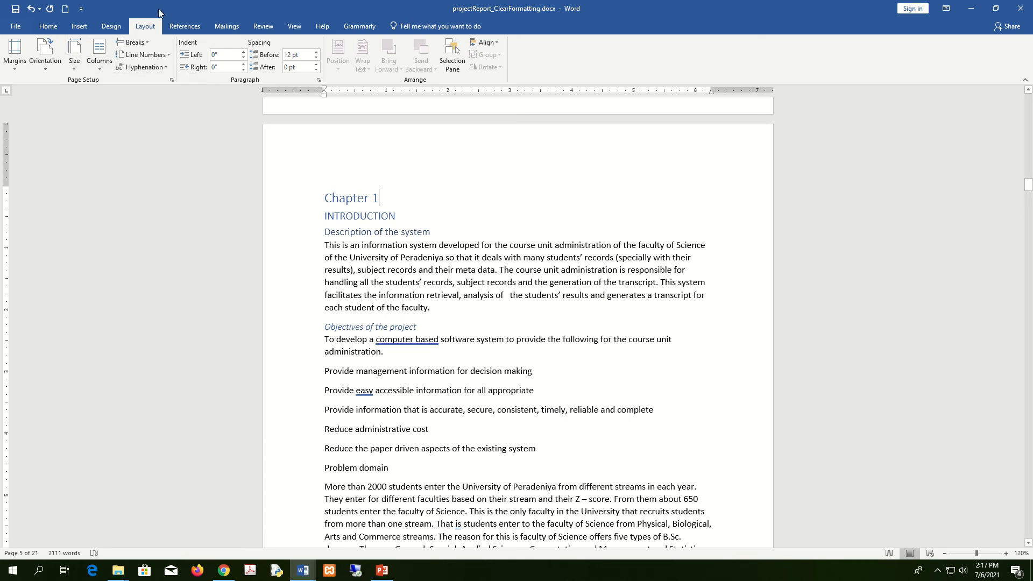
{"action": "left_click", "coordinate": [172, 80]}
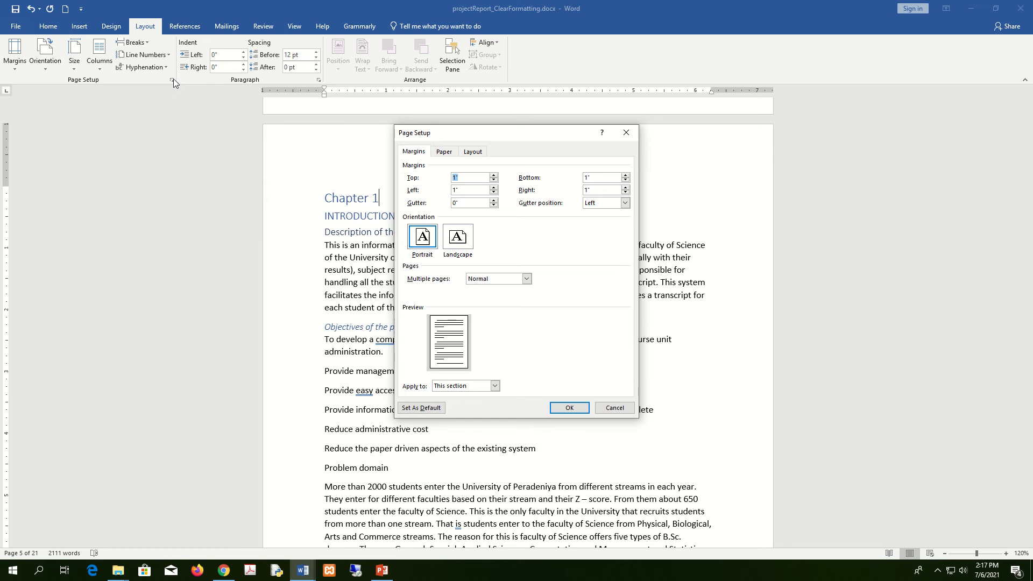
{"action": "left_click_drag", "start_coordinate": [501, 139], "coordinate": [586, 85]}
{"action": "left_click", "coordinate": [710, 79]}
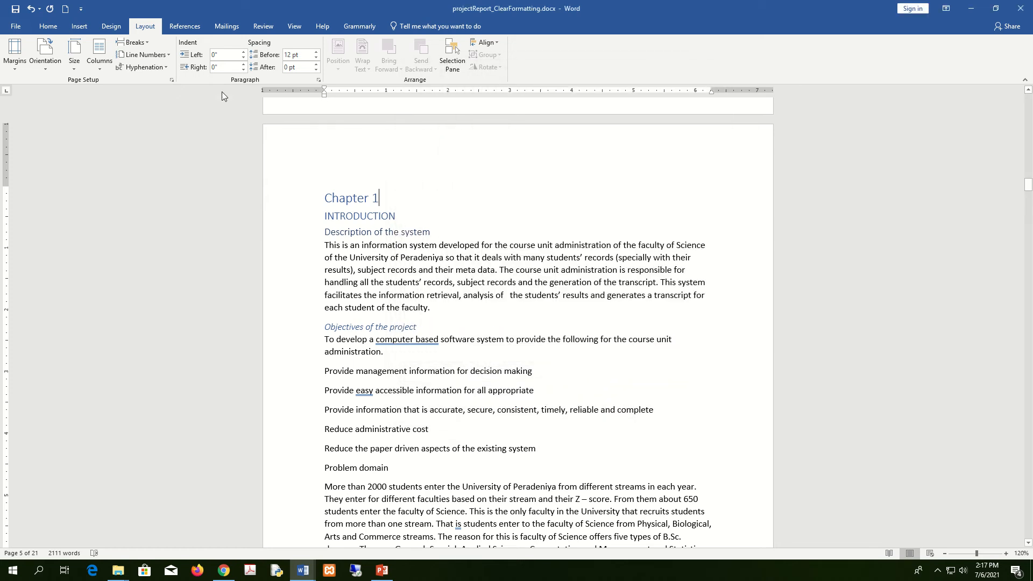
- Try a top margin of 1.3" in the page setup of the Chapter 1 section and return it to 1"
{"action": "left_click", "coordinate": [172, 80]}
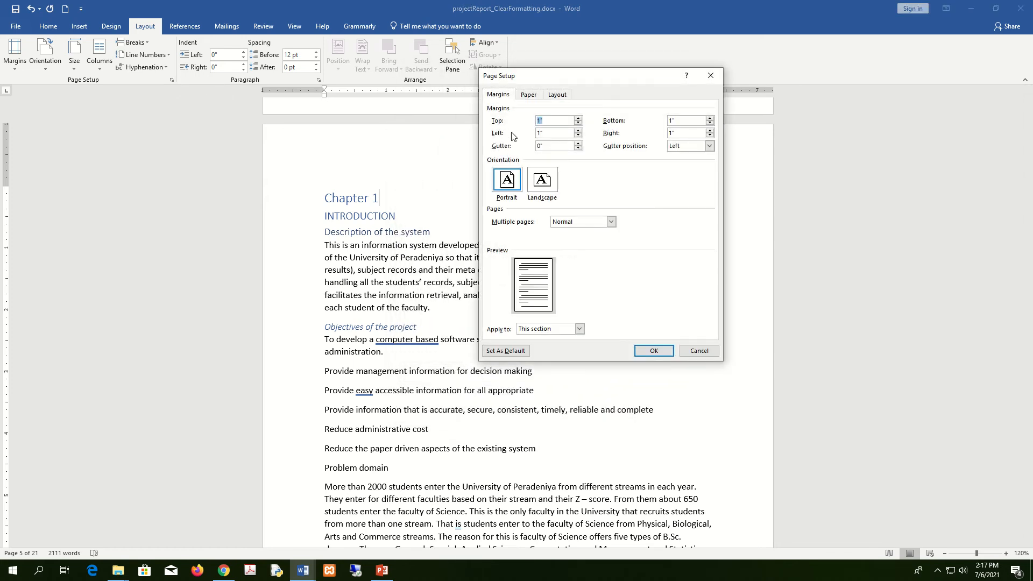
{"action": "left_click", "coordinate": [554, 134]}
{"action": "left_click", "coordinate": [578, 119]}
{"action": "left_click", "coordinate": [578, 118]}
{"action": "left_click", "coordinate": [578, 118]}
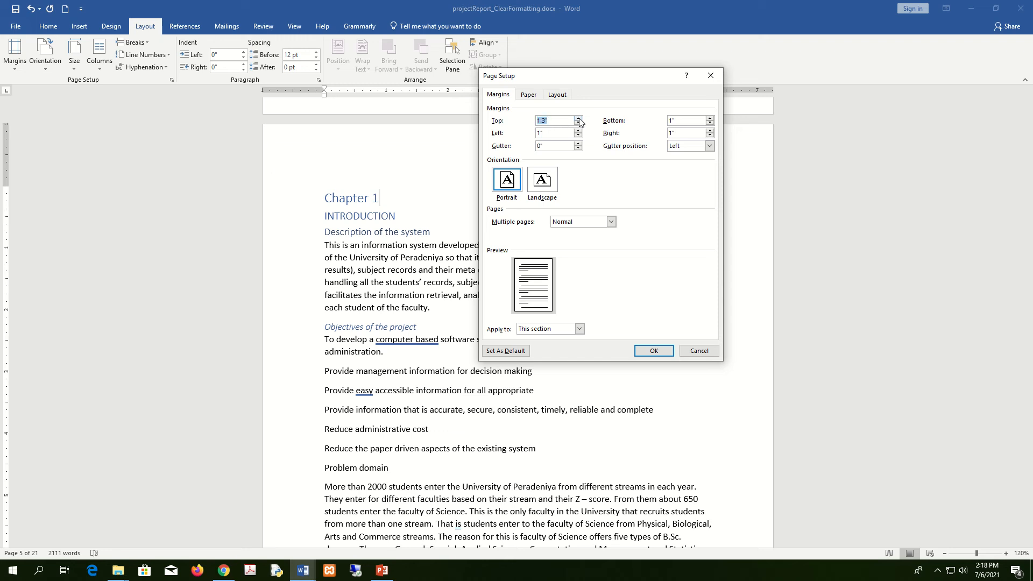
{"action": "left_click", "coordinate": [578, 123]}
{"action": "left_click", "coordinate": [579, 123]}
{"action": "left_click", "coordinate": [579, 123]}
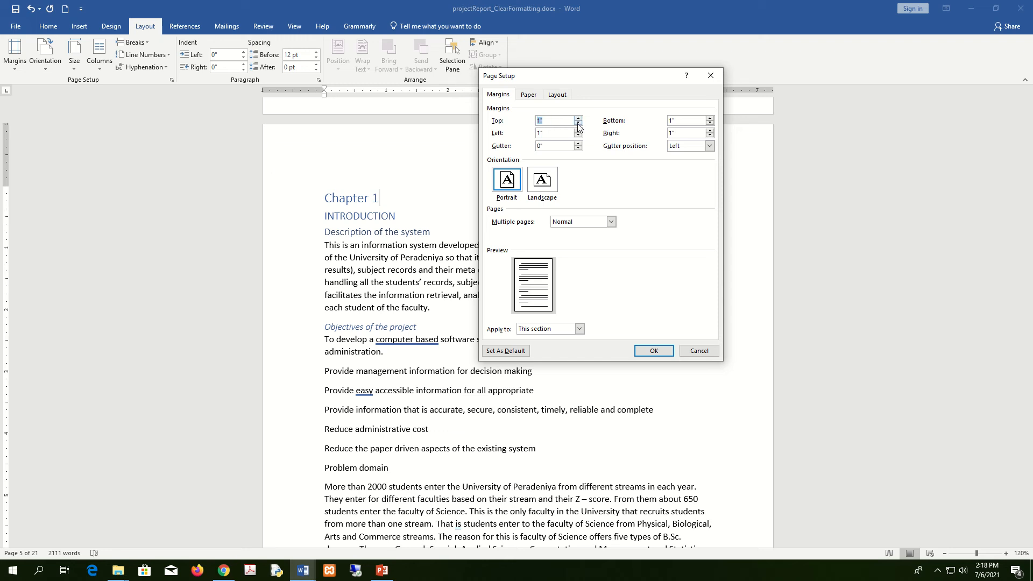
- Preview the landscape orientation in the page setup and return to portrait
{"action": "left_click", "coordinate": [539, 182]}
{"action": "left_click", "coordinate": [508, 184]}
{"action": "left_click", "coordinate": [543, 182]}
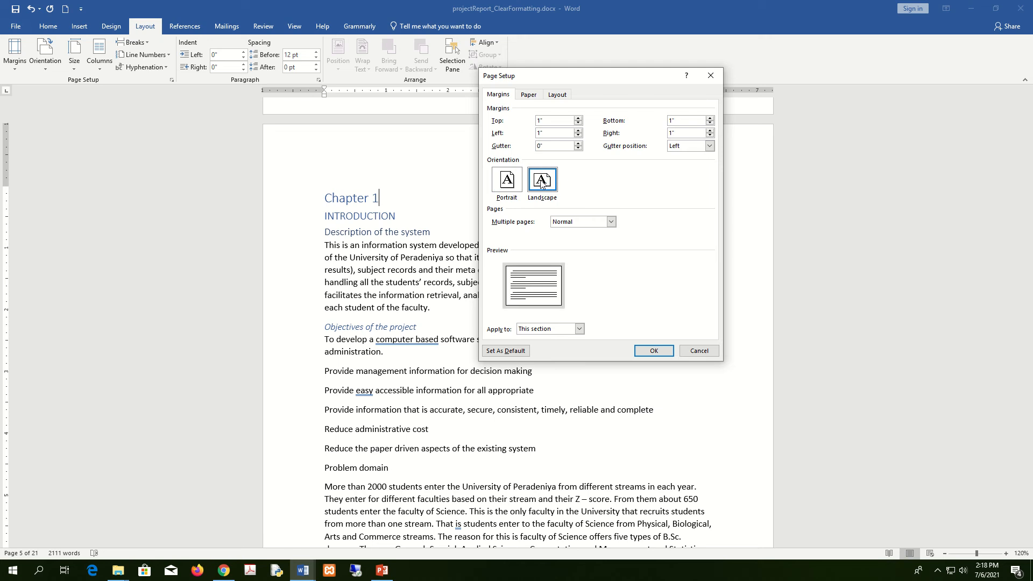
{"action": "left_click", "coordinate": [507, 190]}
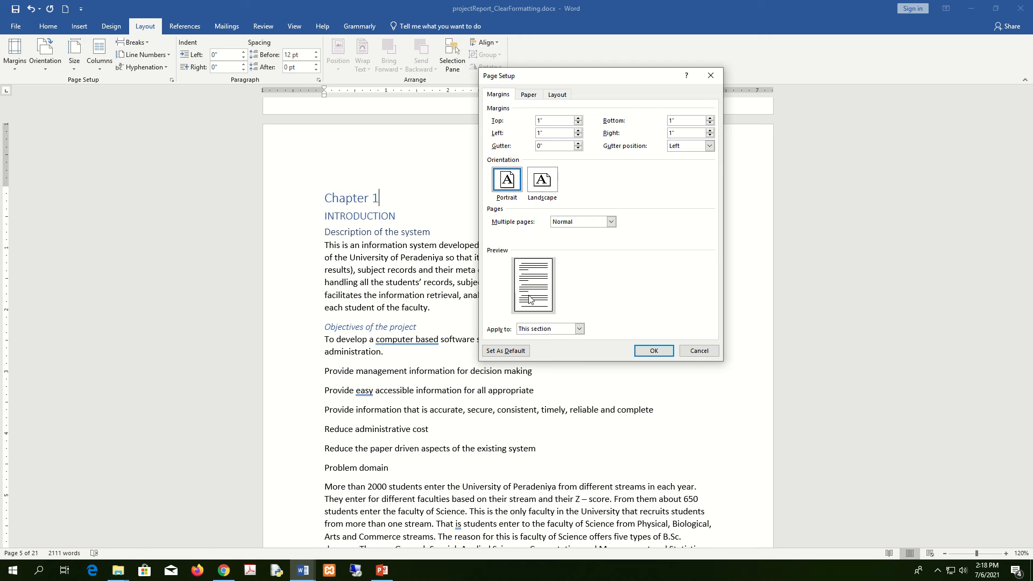
{"action": "left_click", "coordinate": [541, 192]}
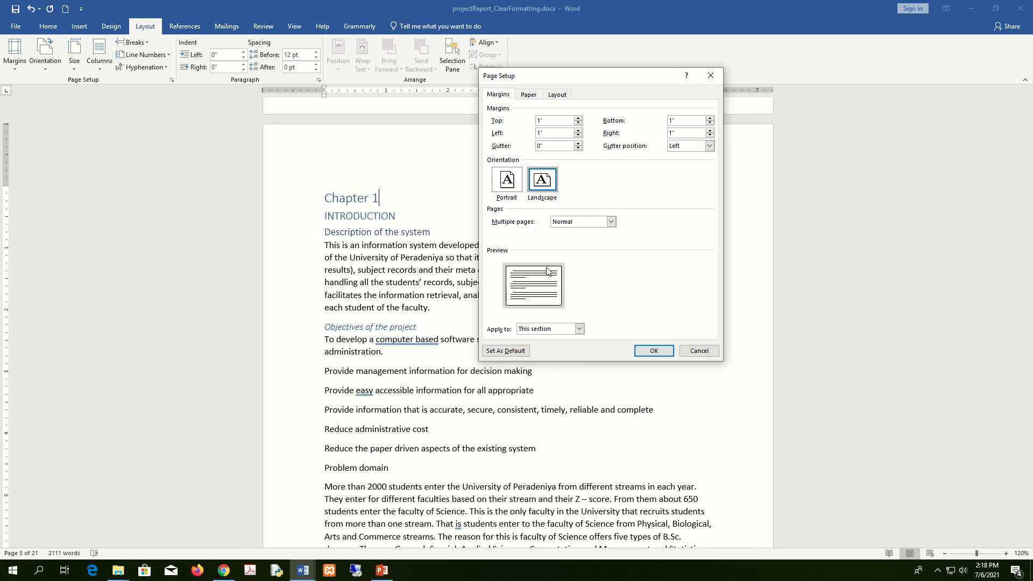
{"action": "left_click", "coordinate": [509, 186]}
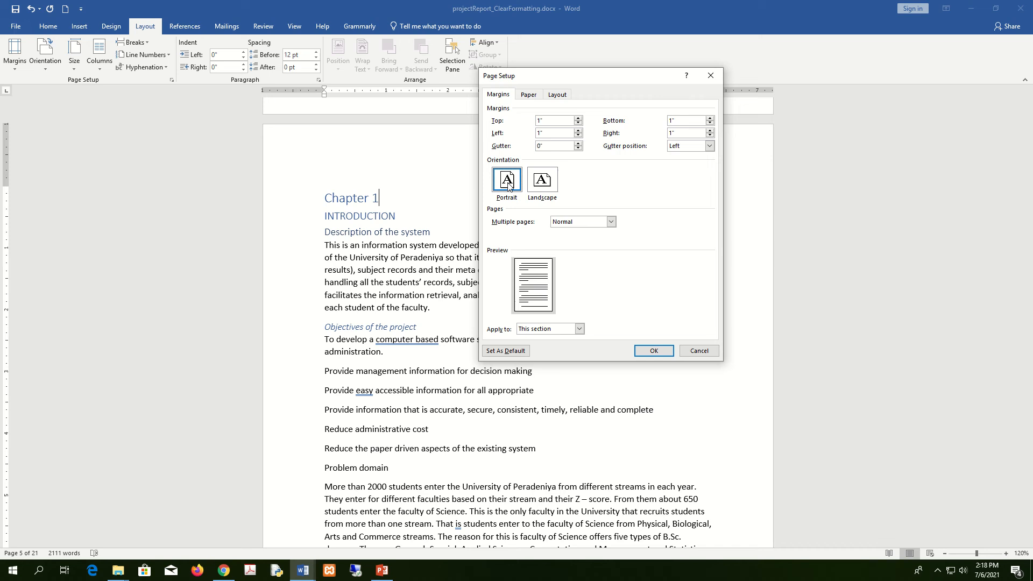
- Apply the page setup with 1" margins and portrait orientation to the whole document
{"action": "left_click", "coordinate": [580, 329]}
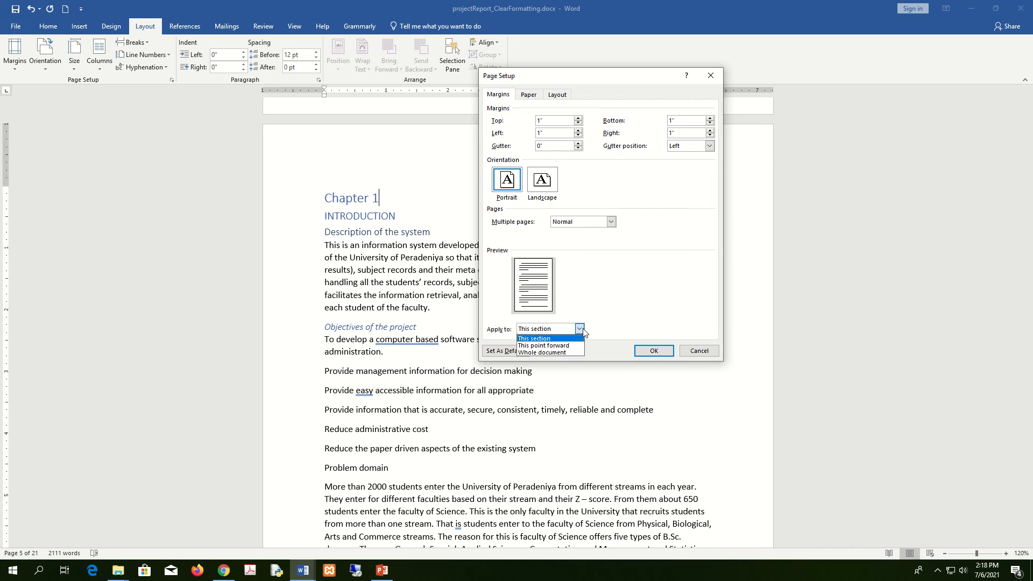
{"action": "left_click", "coordinate": [569, 352]}
{"action": "left_click", "coordinate": [657, 352]}
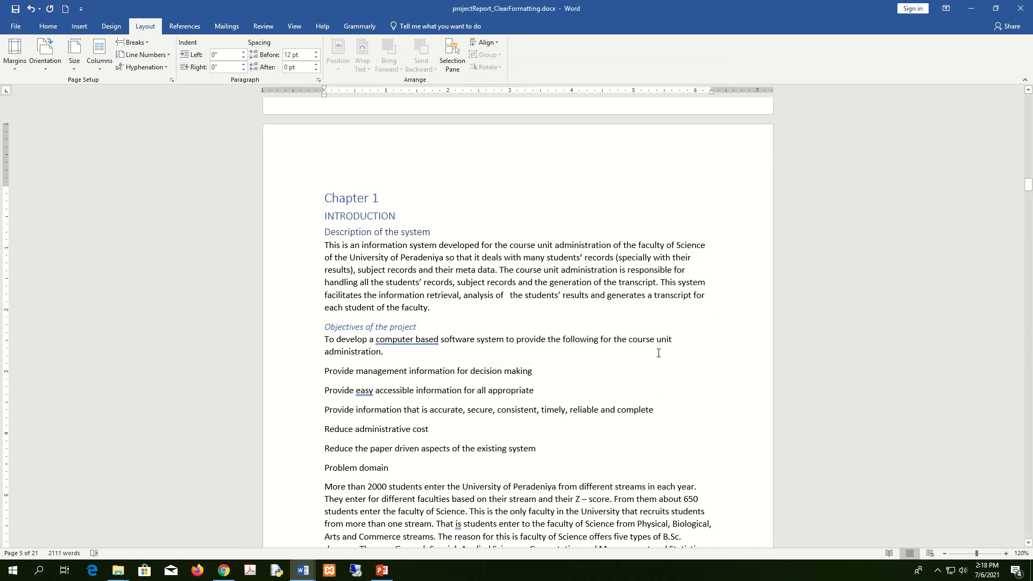
- Set the gutter margin to 0.3" in the page setup
{"action": "left_click", "coordinate": [172, 80]}
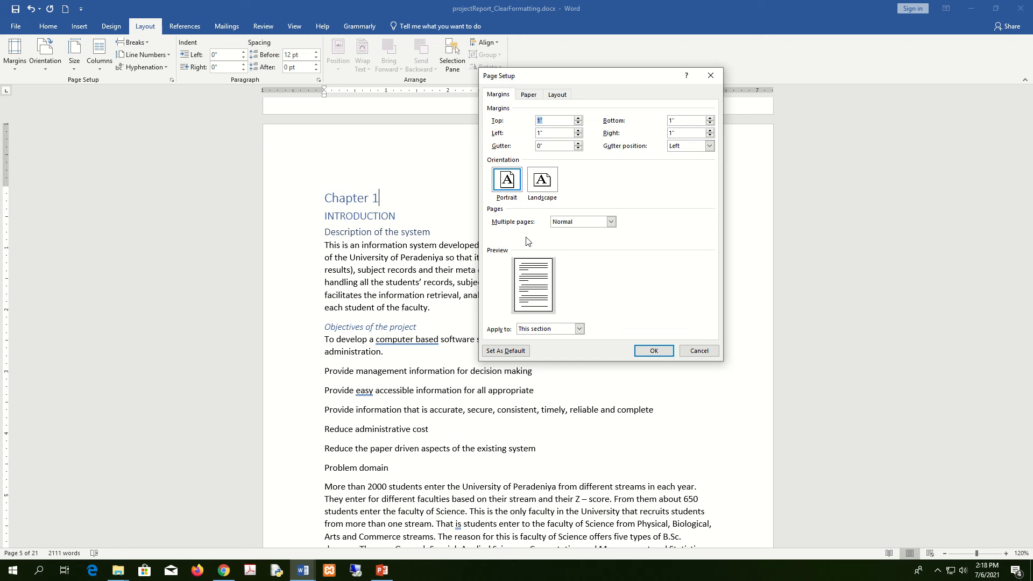
{"action": "left_click", "coordinate": [531, 99]}
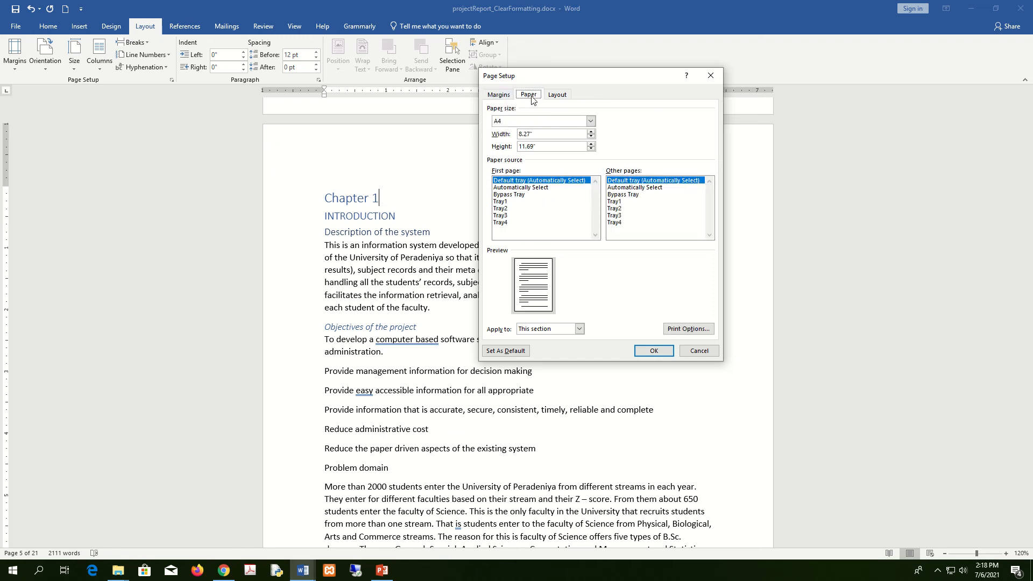
{"action": "left_click", "coordinate": [504, 97]}
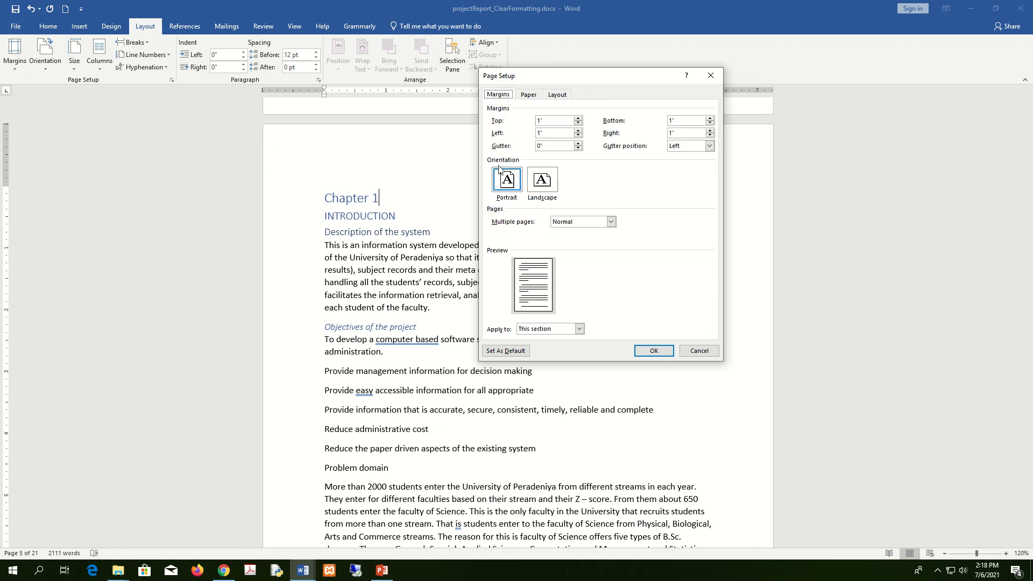
{"action": "left_click", "coordinate": [540, 145]}
{"action": "left_click", "coordinate": [549, 145]}
{"action": "left_click_drag", "start_coordinate": [542, 146], "coordinate": [533, 150]}
{"action": "left_click", "coordinate": [579, 143]}
{"action": "left_click", "coordinate": [579, 143]}
{"action": "left_click", "coordinate": [579, 143]}
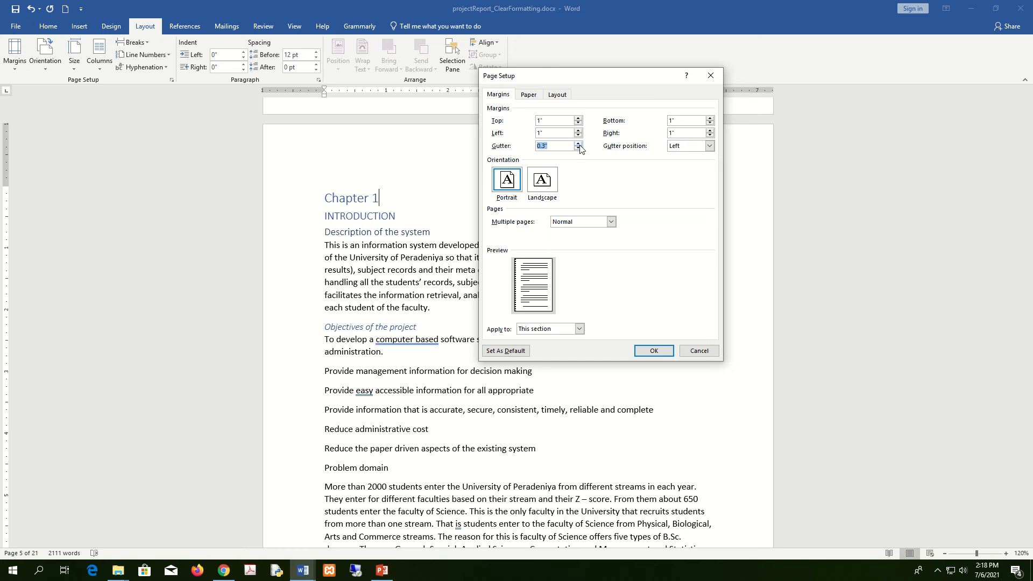
- Try wider gutter values in the page setup and bring the gutter back to 0.3"
{"action": "left_click", "coordinate": [552, 147]}
{"action": "left_click", "coordinate": [578, 144]}
{"action": "left_click", "coordinate": [579, 143]}
{"action": "left_click", "coordinate": [579, 143]}
{"action": "left_click", "coordinate": [579, 143]}
{"action": "left_click", "coordinate": [578, 143]}
{"action": "left_click", "coordinate": [579, 149]}
{"action": "left_click", "coordinate": [579, 149]}
{"action": "left_click", "coordinate": [578, 149]}
{"action": "left_click", "coordinate": [578, 150]}
{"action": "left_click", "coordinate": [556, 148]}
- Apply the page setup with the 0.3" gutter to the whole document
{"action": "left_click", "coordinate": [579, 329]}
{"action": "left_click", "coordinate": [563, 353]}
{"action": "left_click", "coordinate": [580, 329]}
{"action": "left_click", "coordinate": [570, 339]}
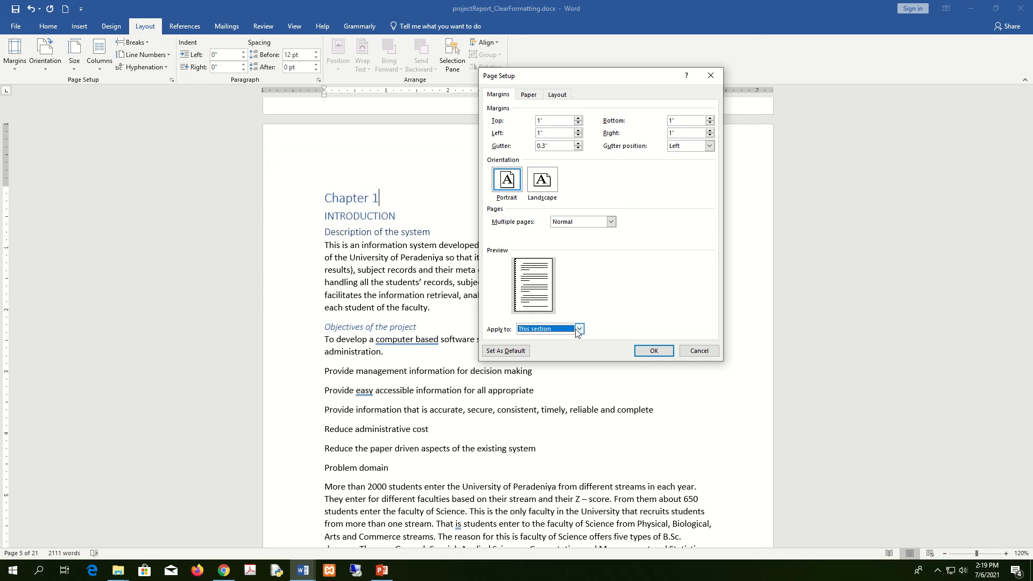
{"action": "left_click", "coordinate": [579, 330]}
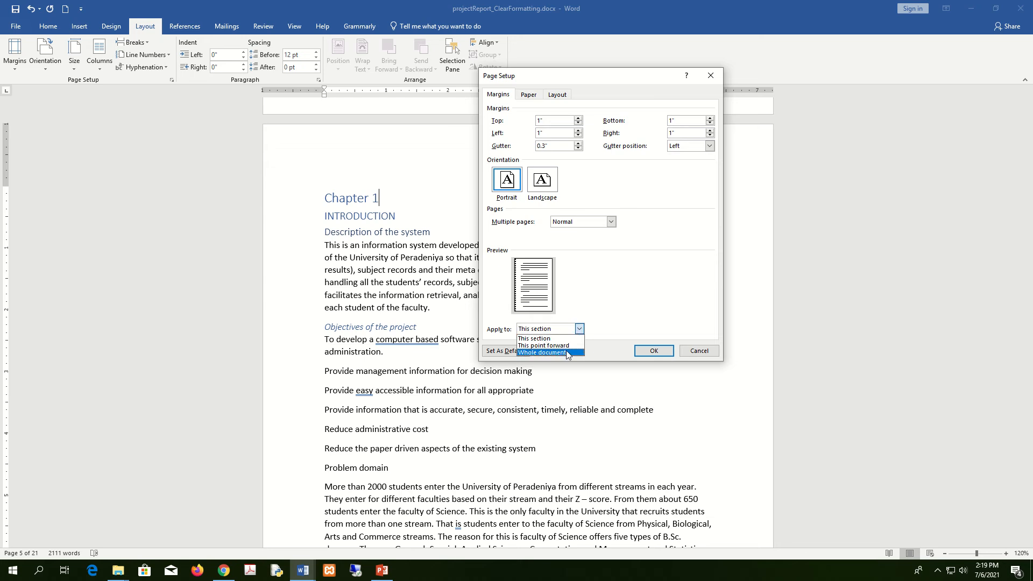
{"action": "left_click", "coordinate": [566, 353]}
{"action": "left_click", "coordinate": [663, 351]}
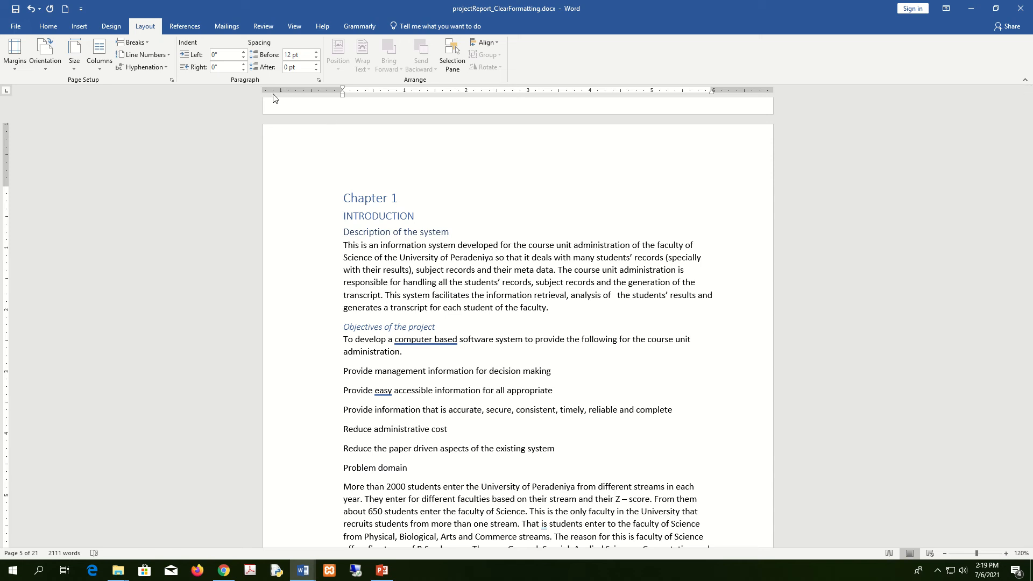
- Justify all the text in the document
{"action": "scroll", "coordinate": [626, 298], "scroll_direction": "down", "scroll_amount": 5}
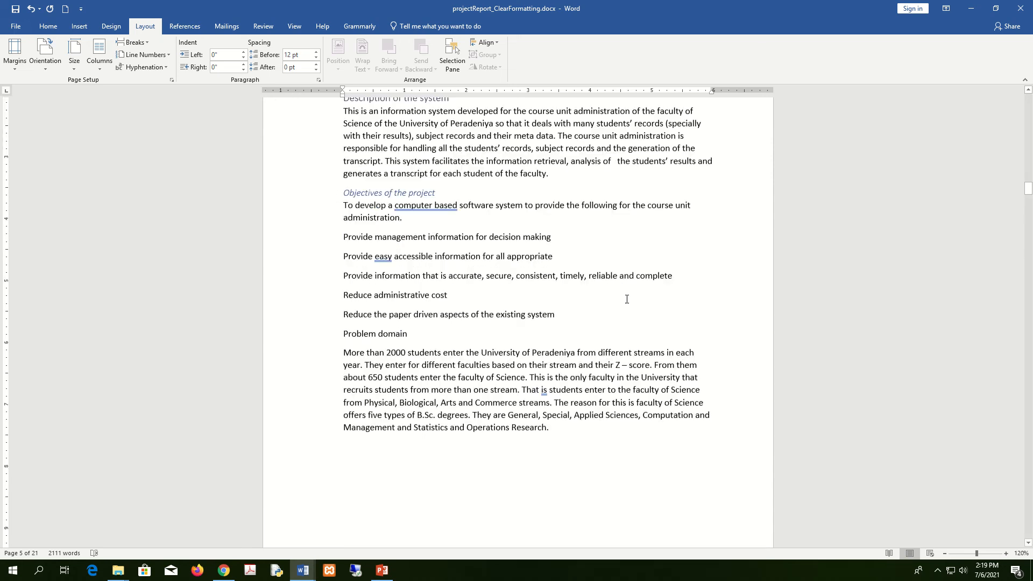
{"action": "scroll", "coordinate": [628, 334], "scroll_direction": "up", "scroll_amount": 5}
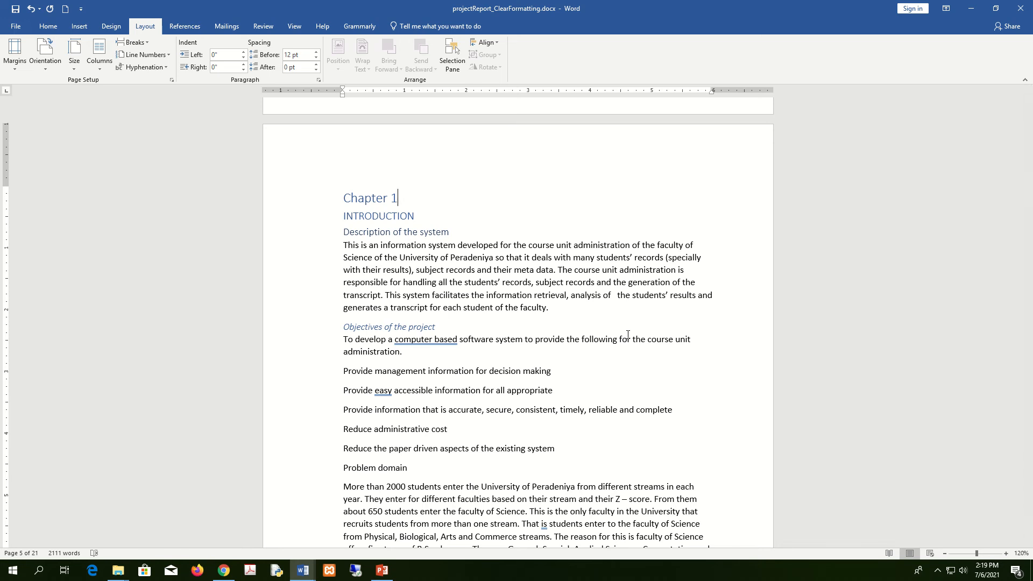
{"action": "key", "text": "ctrl+a"}
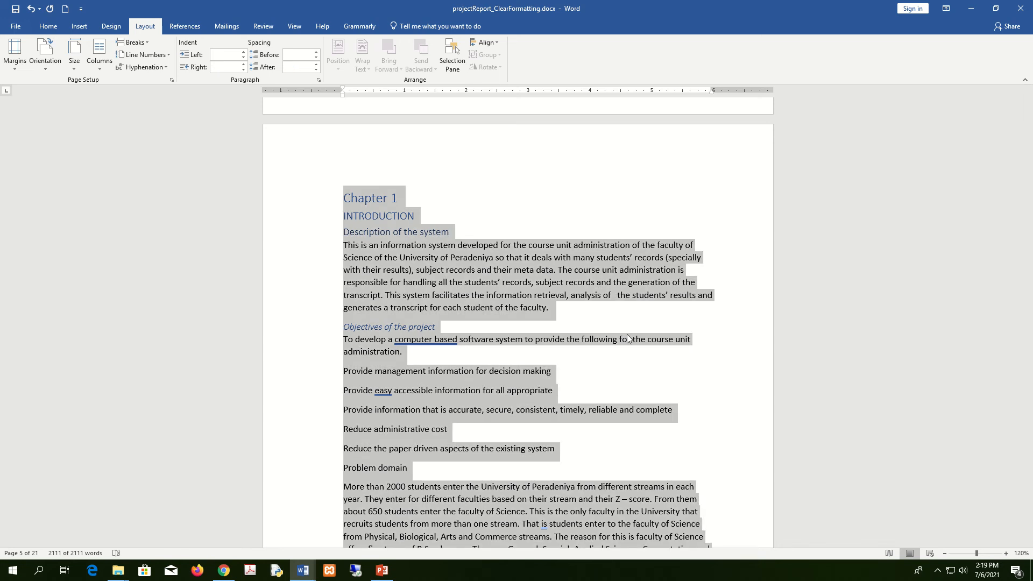
{"action": "left_click", "coordinate": [48, 27]}
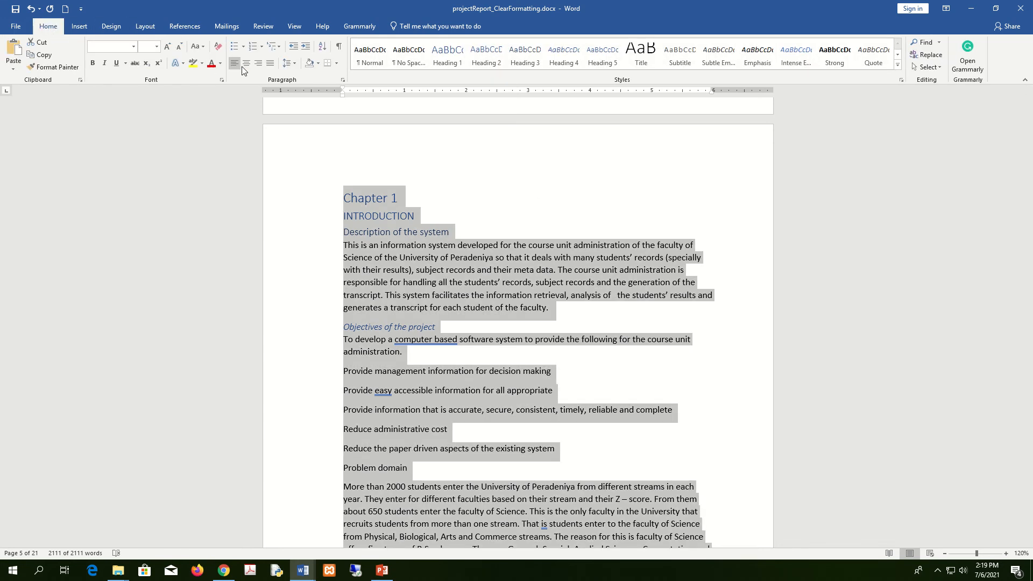
{"action": "left_click", "coordinate": [270, 65]}
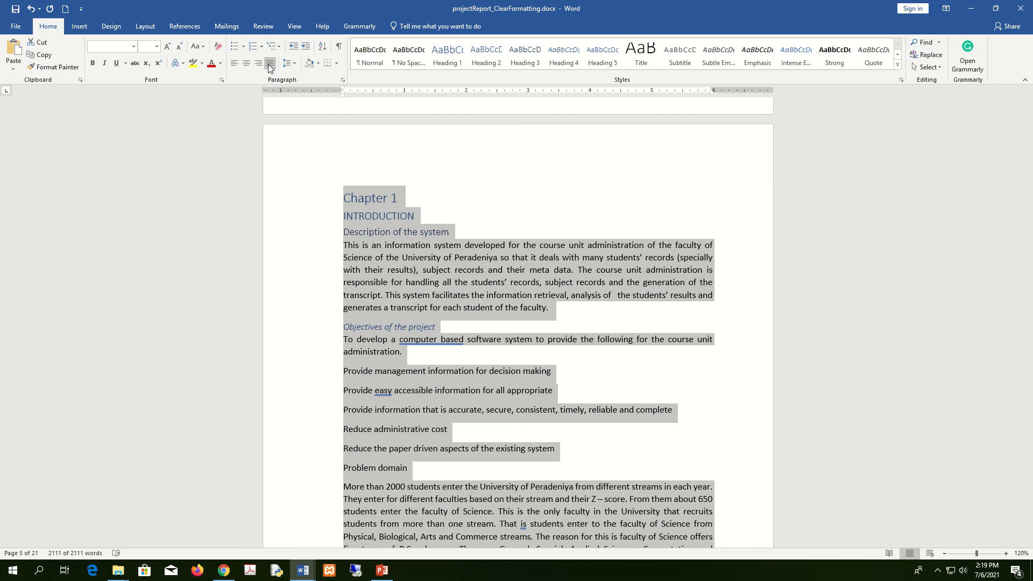
- Change the font of the entire document to Calibri (Body)
{"action": "left_click", "coordinate": [133, 46]}
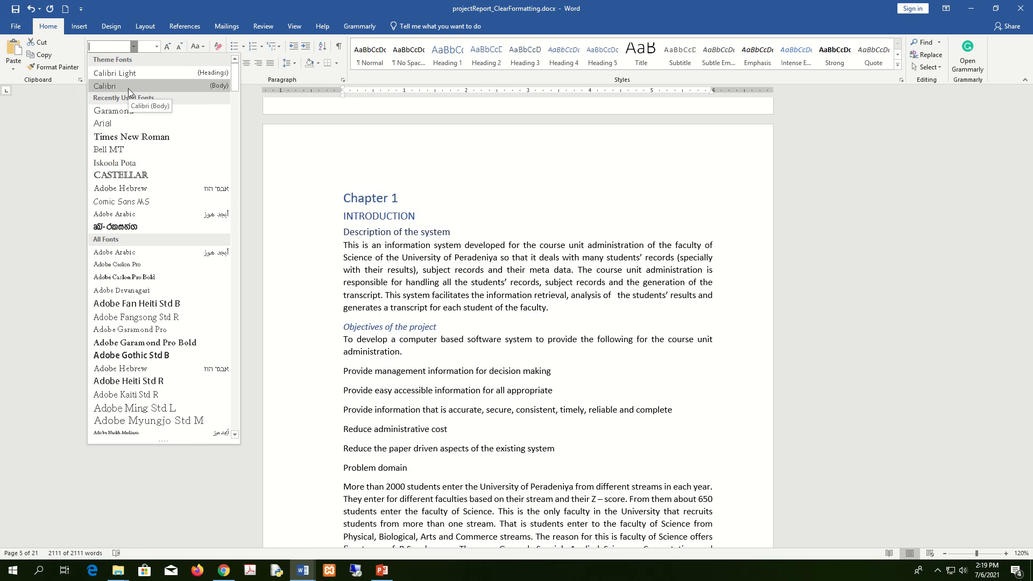
{"action": "left_click", "coordinate": [128, 86]}
{"action": "left_click", "coordinate": [510, 206]}
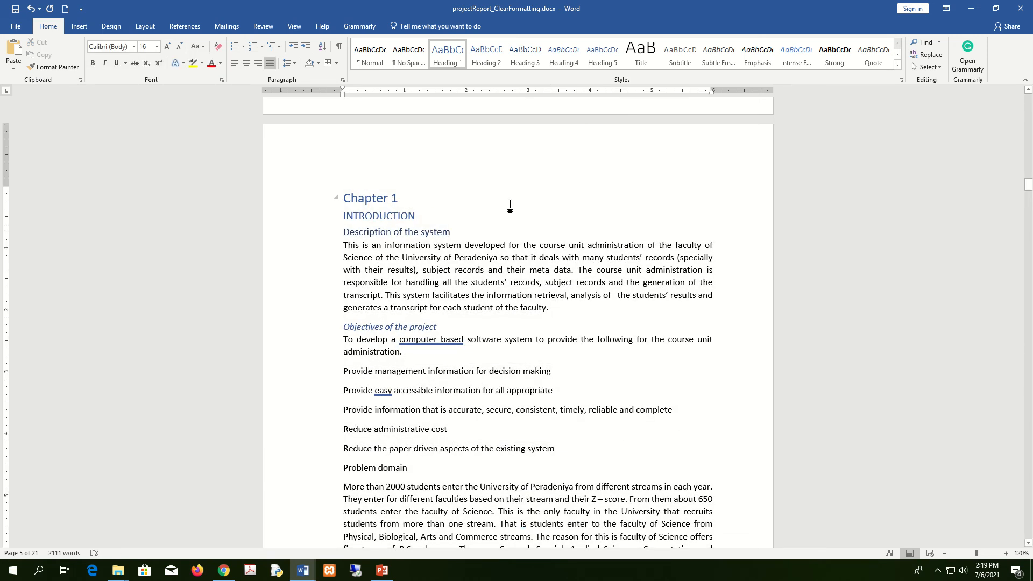
- Reapply the Heading 1 style to the "Chapter 1" line
{"action": "left_click", "coordinate": [439, 208]}
{"action": "left_click_drag", "start_coordinate": [401, 198], "coordinate": [341, 198]}
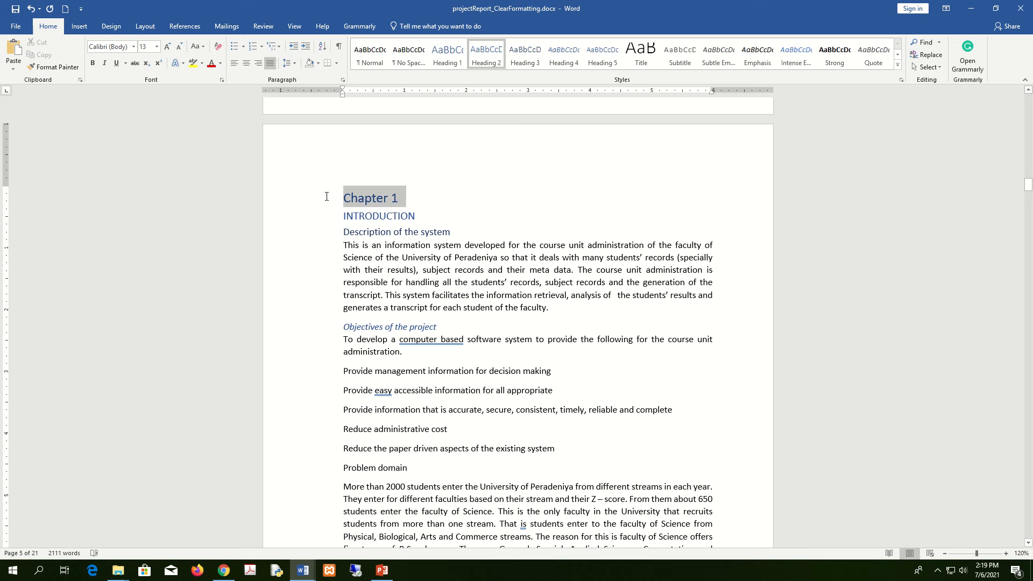
{"action": "left_click", "coordinate": [424, 195]}
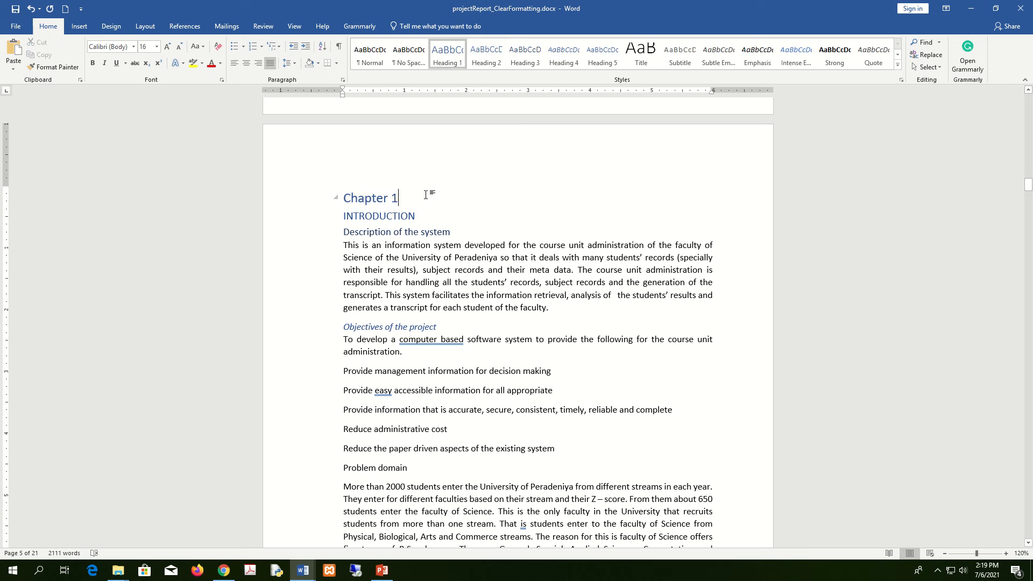
{"action": "left_click_drag", "start_coordinate": [426, 195], "coordinate": [344, 197]}
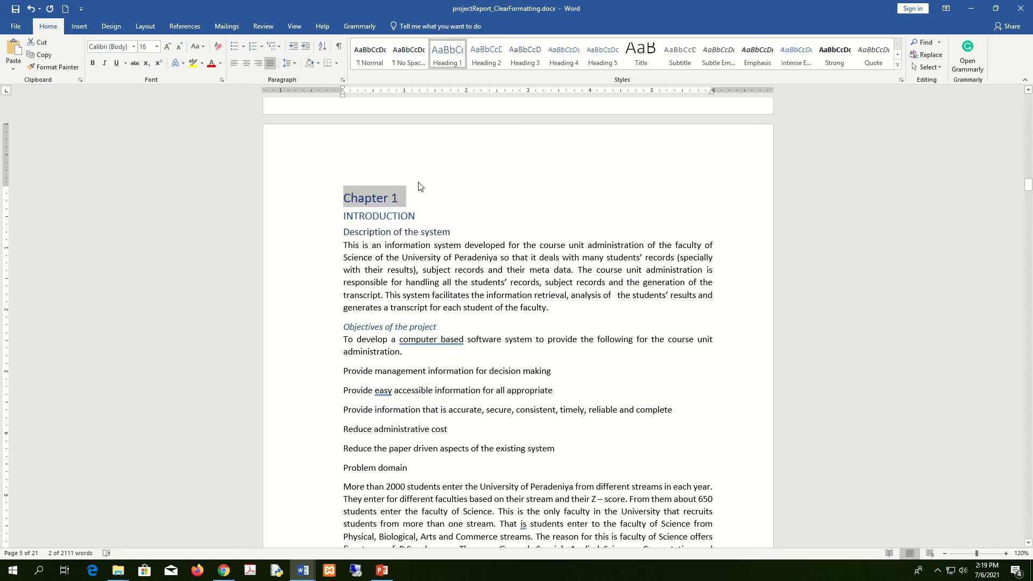
{"action": "left_click", "coordinate": [452, 58]}
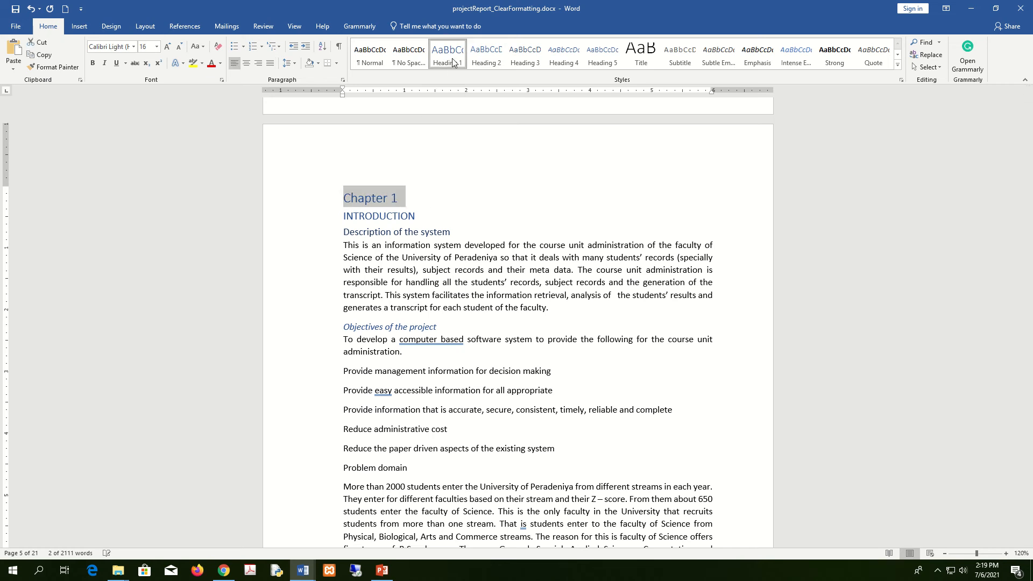
- Reapply the Heading 4 style to the "Objectives of the project" line
{"action": "left_click", "coordinate": [413, 212]}
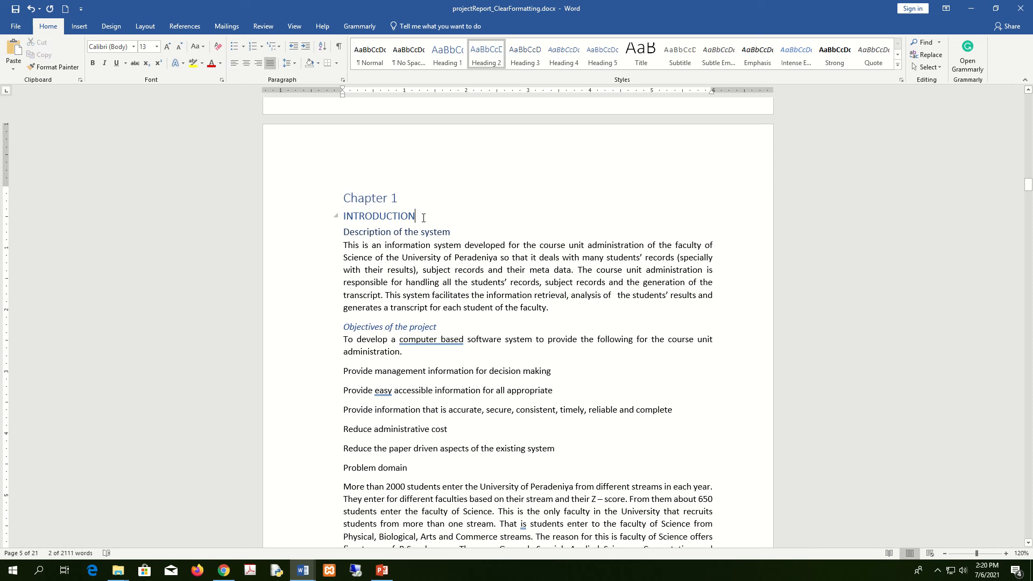
{"action": "left_click_drag", "start_coordinate": [402, 214], "coordinate": [340, 215]}
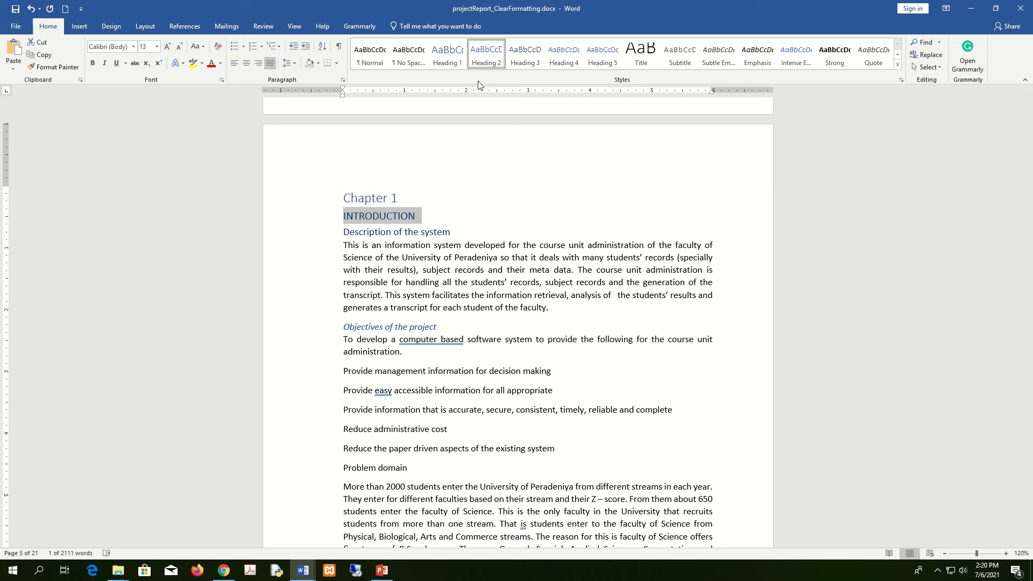
{"action": "left_click_drag", "start_coordinate": [456, 231], "coordinate": [344, 231]}
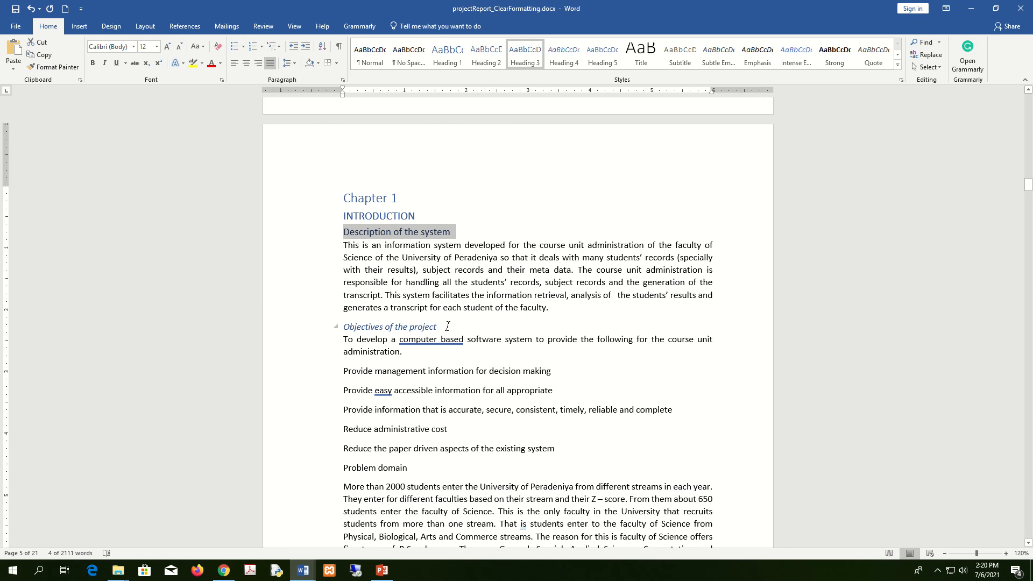
{"action": "left_click_drag", "start_coordinate": [447, 327], "coordinate": [340, 325]}
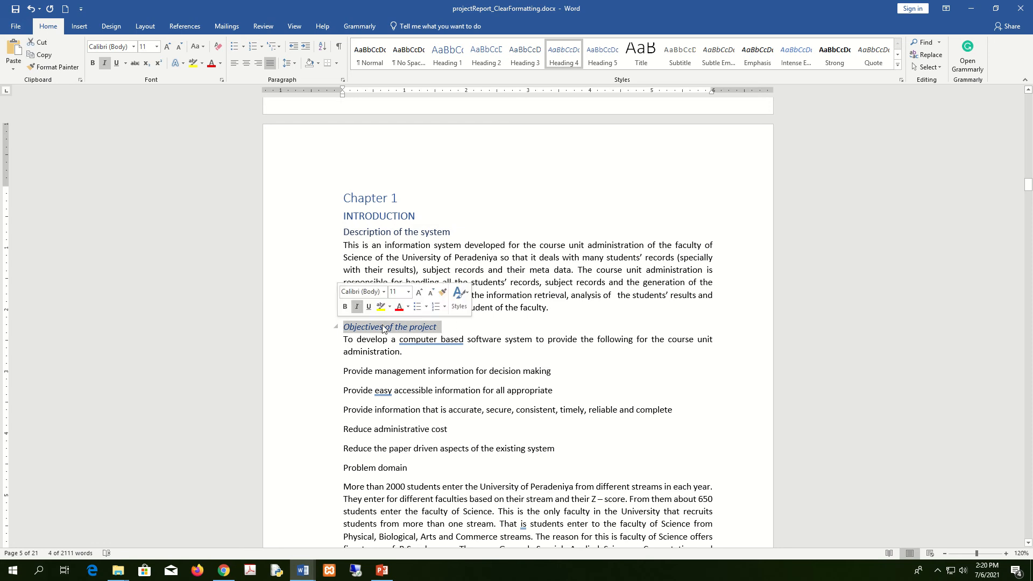
{"action": "left_click", "coordinate": [565, 54]}
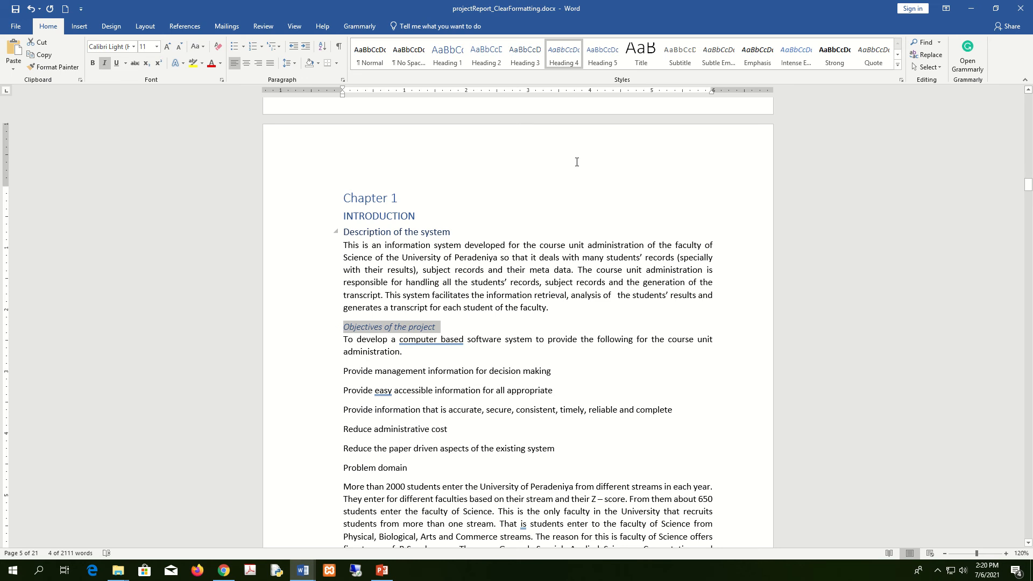
- Turn the lines under "Objectives of the project" into a bulleted list and apply the Heading 3 style to "Problem domain"
{"action": "scroll", "coordinate": [421, 412], "scroll_direction": "down", "scroll_amount": 2}
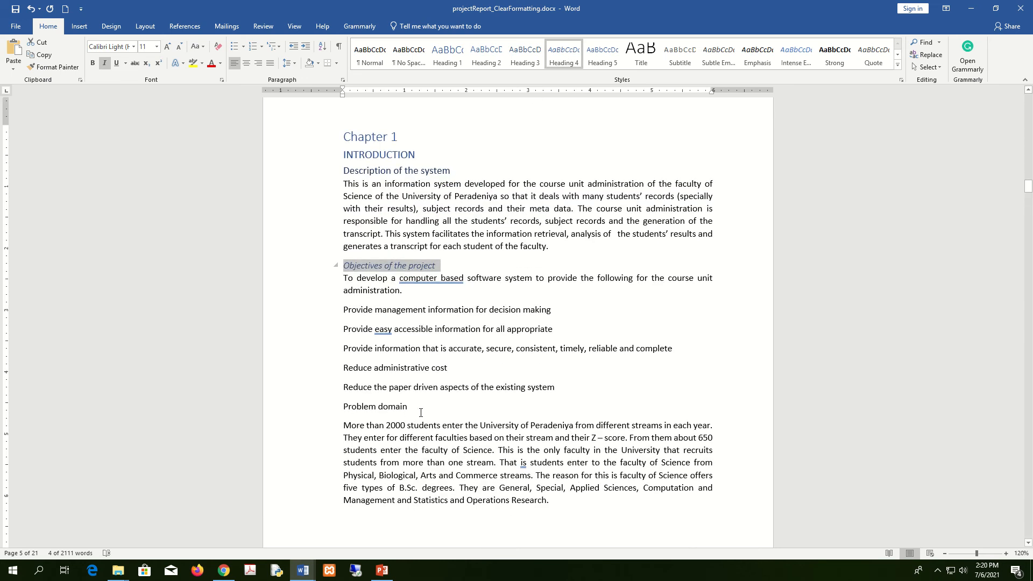
{"action": "left_click_drag", "start_coordinate": [558, 387], "coordinate": [310, 281]}
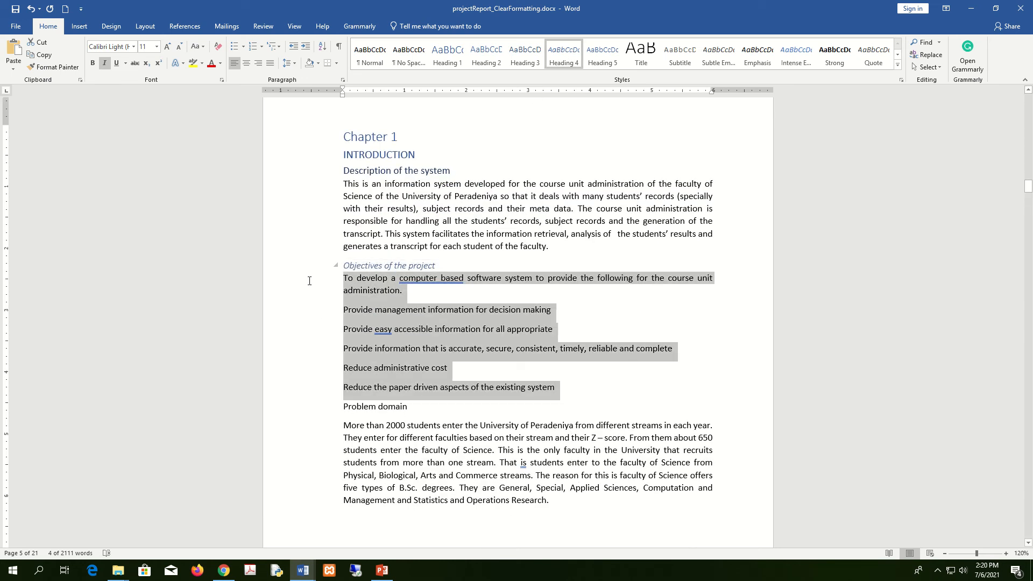
{"action": "left_click", "coordinate": [233, 47]}
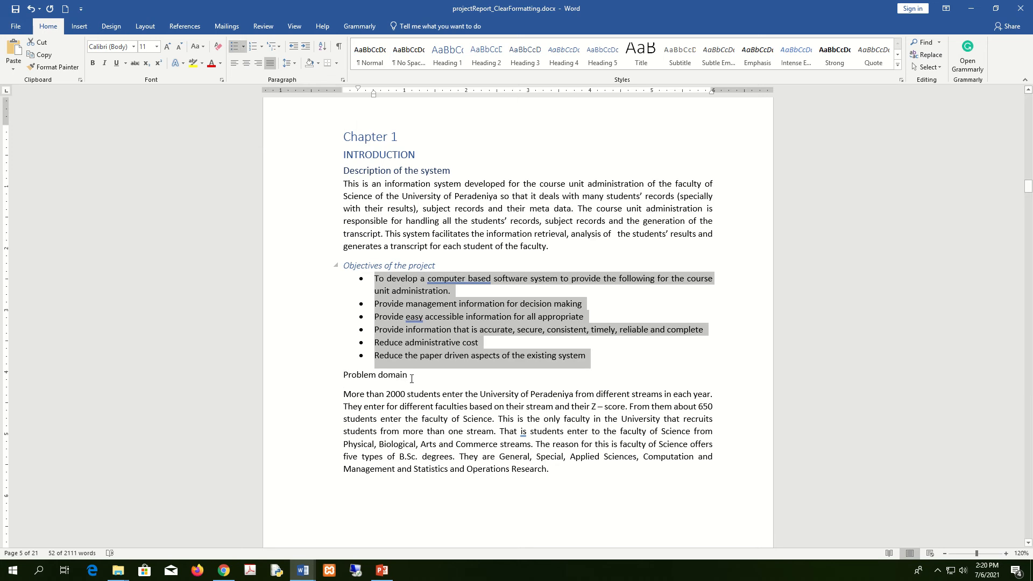
{"action": "left_click_drag", "start_coordinate": [411, 379], "coordinate": [333, 378]}
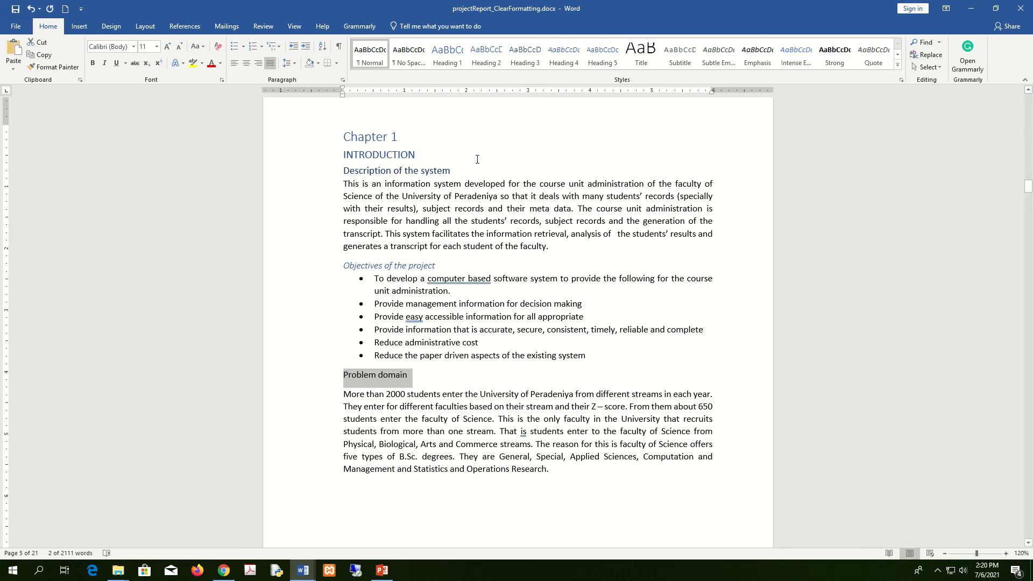
{"action": "left_click", "coordinate": [524, 54]}
- Apply the Heading 1 style to the "Chapter 2" line
{"action": "scroll", "coordinate": [470, 348], "scroll_direction": "down", "scroll_amount": 15}
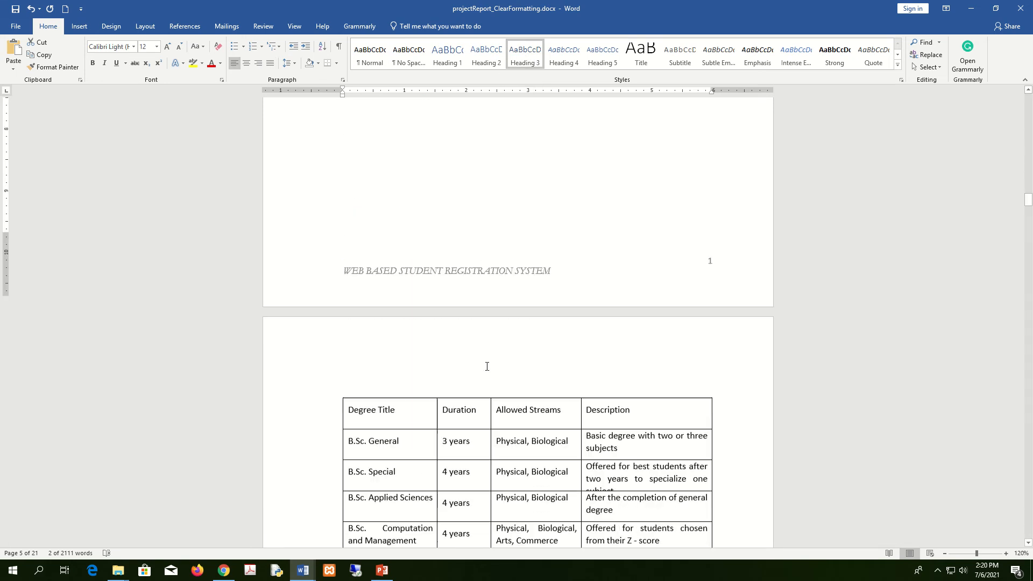
{"action": "scroll", "coordinate": [487, 367], "scroll_direction": "up", "scroll_amount": 2}
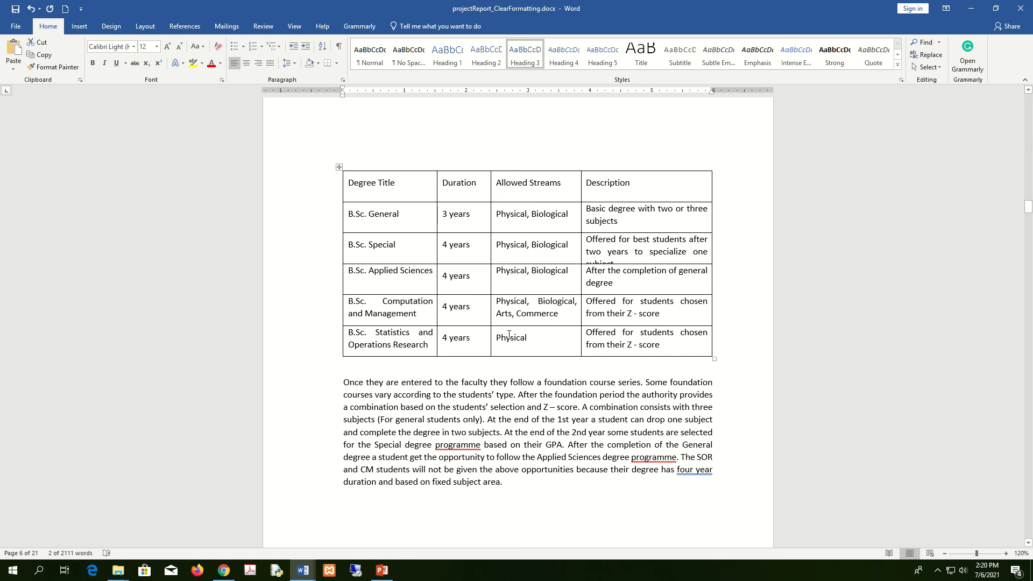
{"action": "scroll", "coordinate": [507, 341], "scroll_direction": "down", "scroll_amount": 12}
{"action": "scroll", "coordinate": [507, 340], "scroll_direction": "up", "scroll_amount": 10}
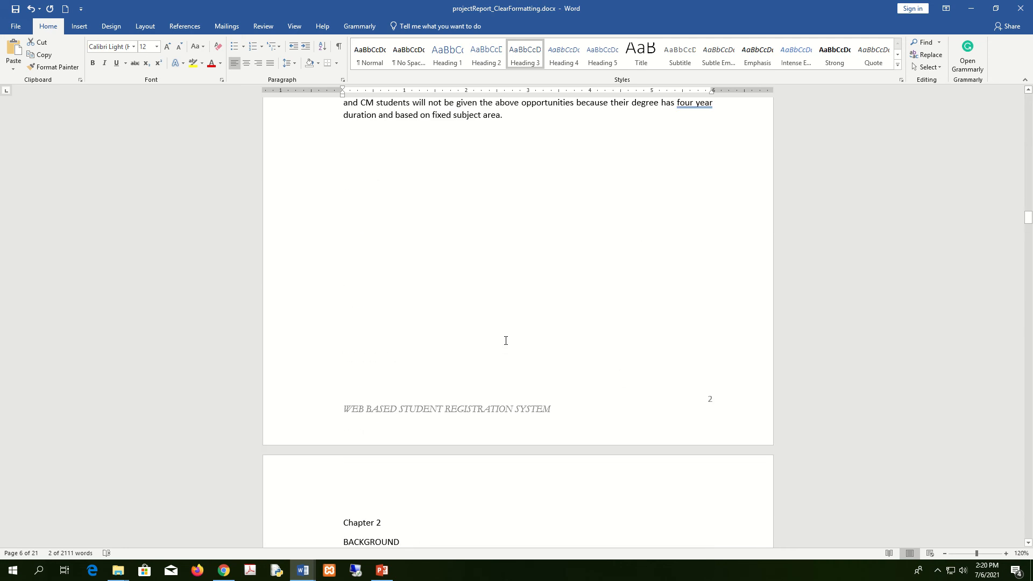
{"action": "scroll", "coordinate": [506, 340], "scroll_direction": "down", "scroll_amount": 5}
{"action": "scroll", "coordinate": [507, 340], "scroll_direction": "down", "scroll_amount": 5}
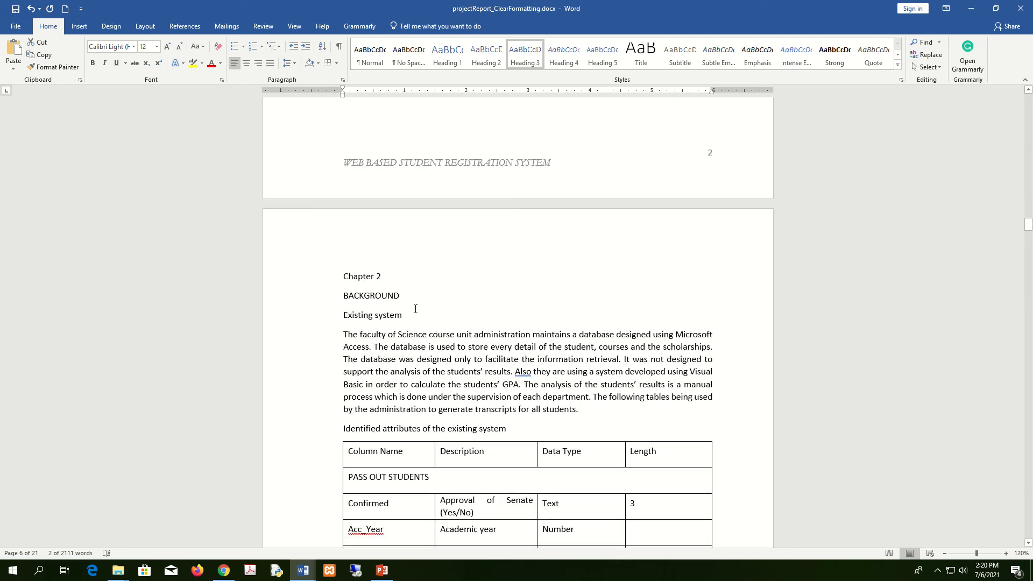
{"action": "triple_click", "coordinate": [408, 278]}
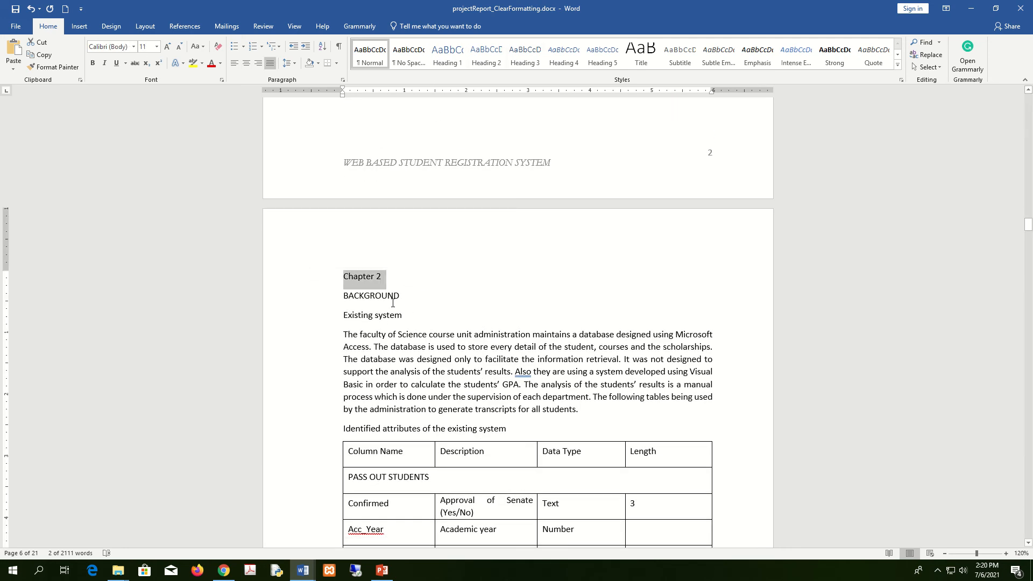
{"action": "left_click", "coordinate": [449, 58]}
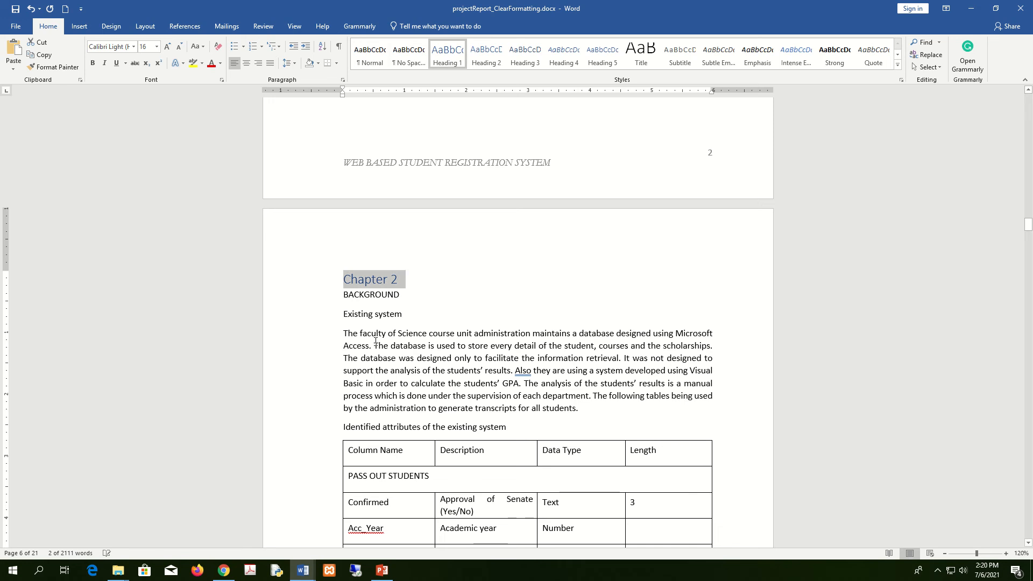
- Apply the Heading 2 style to "BACKGROUND" and the Heading 3 style to "Existing system"
{"action": "triple_click", "coordinate": [411, 297]}
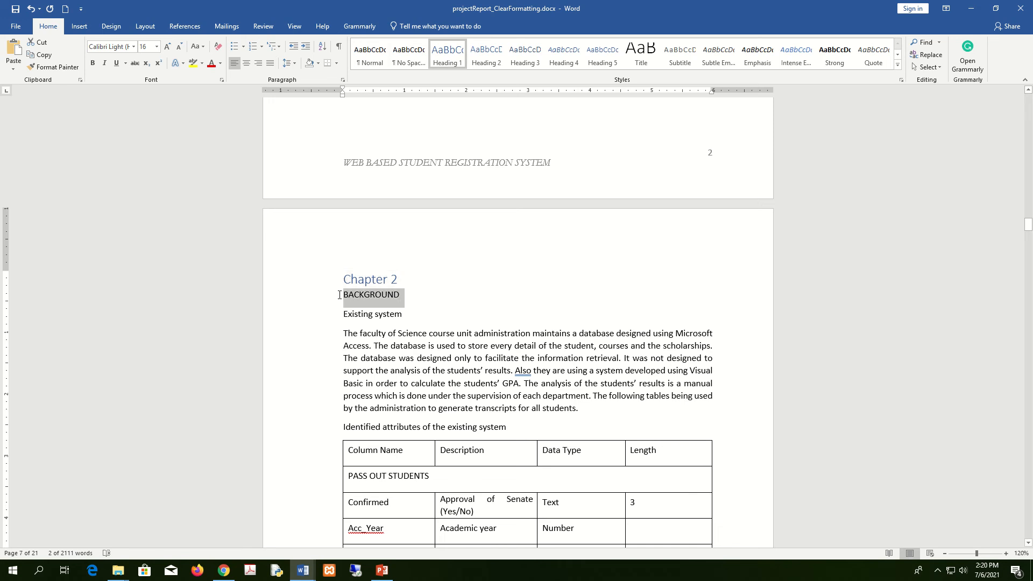
{"action": "left_click", "coordinate": [485, 59]}
{"action": "triple_click", "coordinate": [409, 311]}
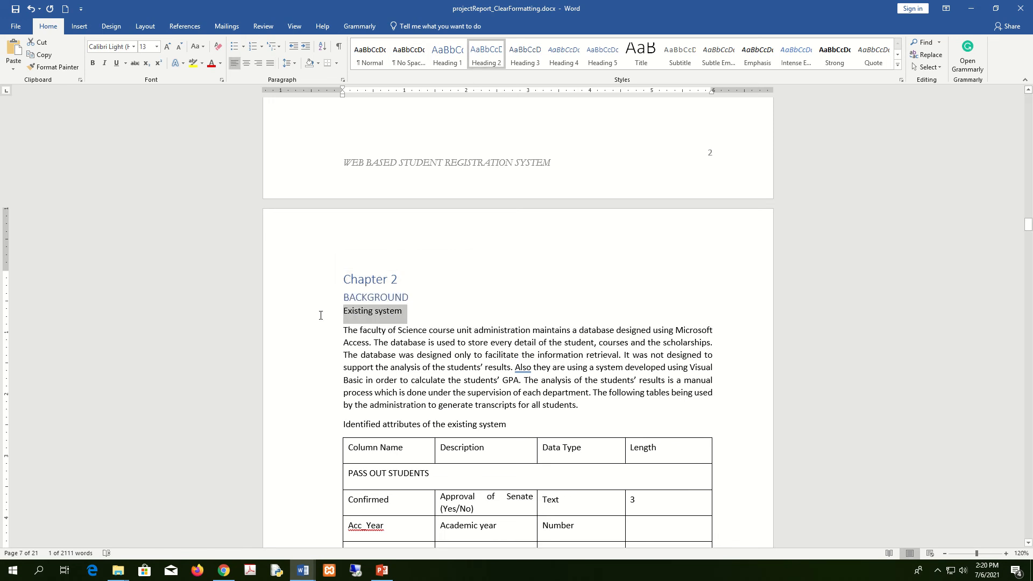
{"action": "left_click", "coordinate": [524, 54]}
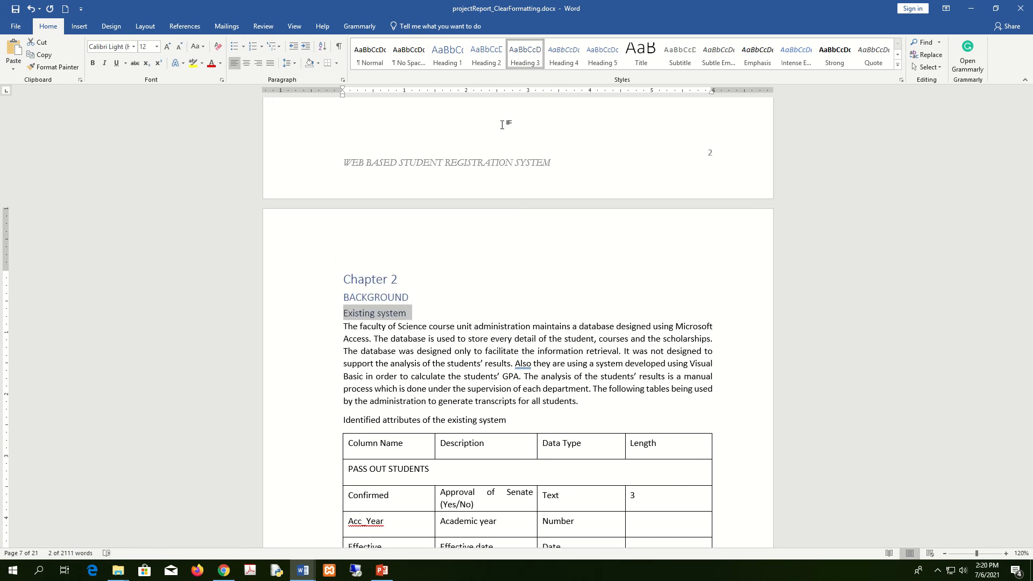
- Apply the Heading 4 style to the "Identified attributes of the existing system" line above the table
{"action": "scroll", "coordinate": [437, 420], "scroll_direction": "down", "scroll_amount": 2}
{"action": "left_click_drag", "start_coordinate": [515, 360], "coordinate": [340, 361]}
{"action": "left_click", "coordinate": [564, 53]}
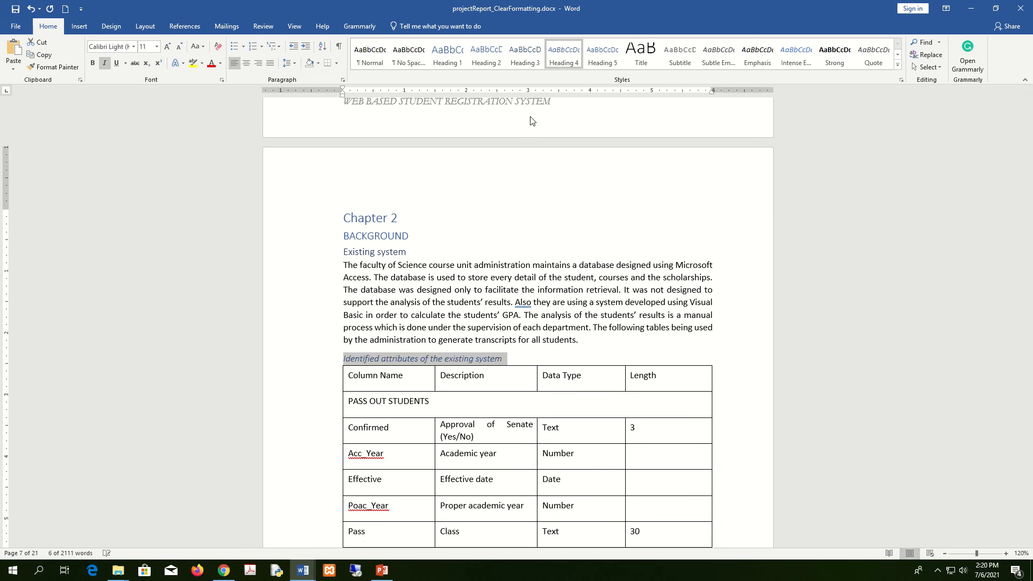
- Apply the Heading 3 style to the "Shortcomings of the existing system" line
{"action": "scroll", "coordinate": [496, 321], "scroll_direction": "down", "scroll_amount": 3}
{"action": "scroll", "coordinate": [496, 321], "scroll_direction": "down", "scroll_amount": 20}
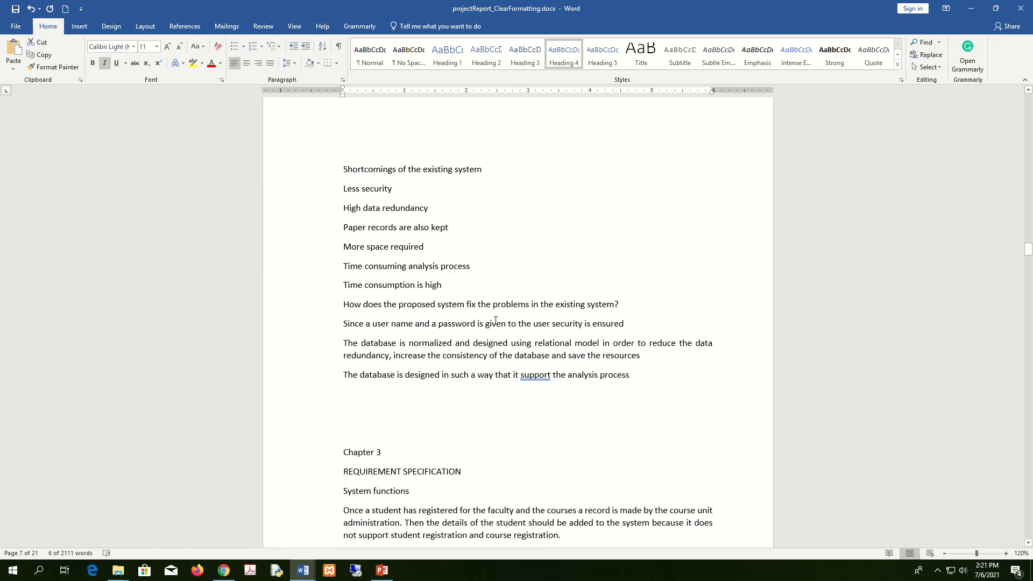
{"action": "scroll", "coordinate": [501, 304], "scroll_direction": "up", "scroll_amount": 4}
{"action": "left_click_drag", "start_coordinate": [490, 295], "coordinate": [342, 293]}
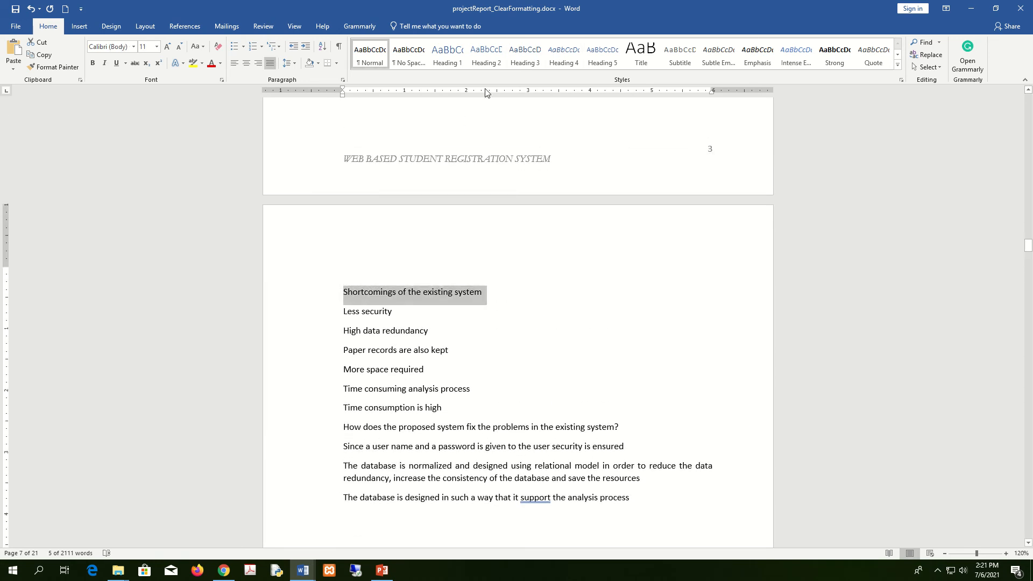
{"action": "left_click", "coordinate": [523, 59]}
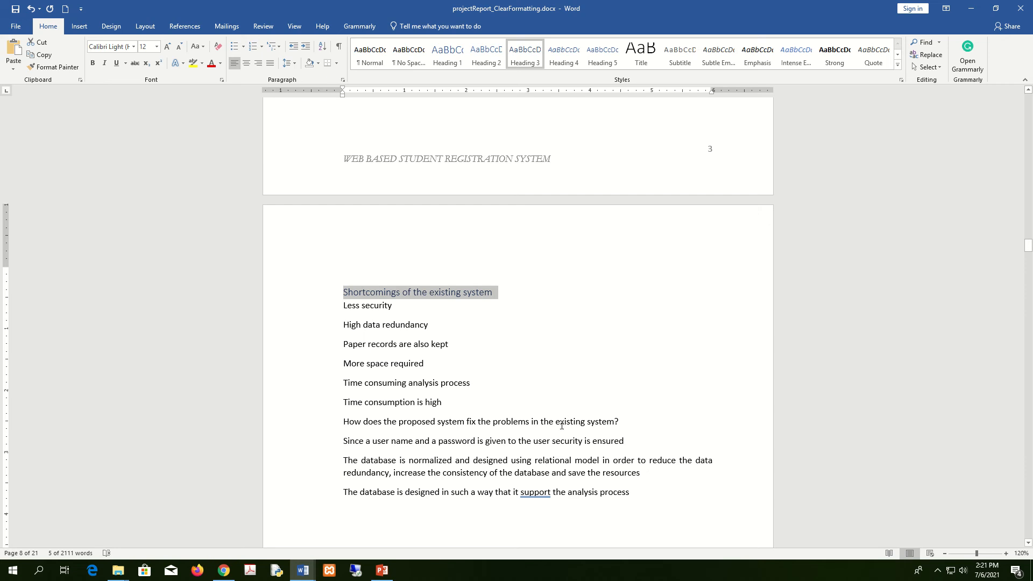
- Bullet the lines from "Less security" through "Since a user name and a password is given to the user security is ensured"
{"action": "scroll", "coordinate": [561, 426], "scroll_direction": "down", "scroll_amount": 1}
{"action": "left_click_drag", "start_coordinate": [635, 414], "coordinate": [339, 271]}
{"action": "left_click", "coordinate": [234, 47]}
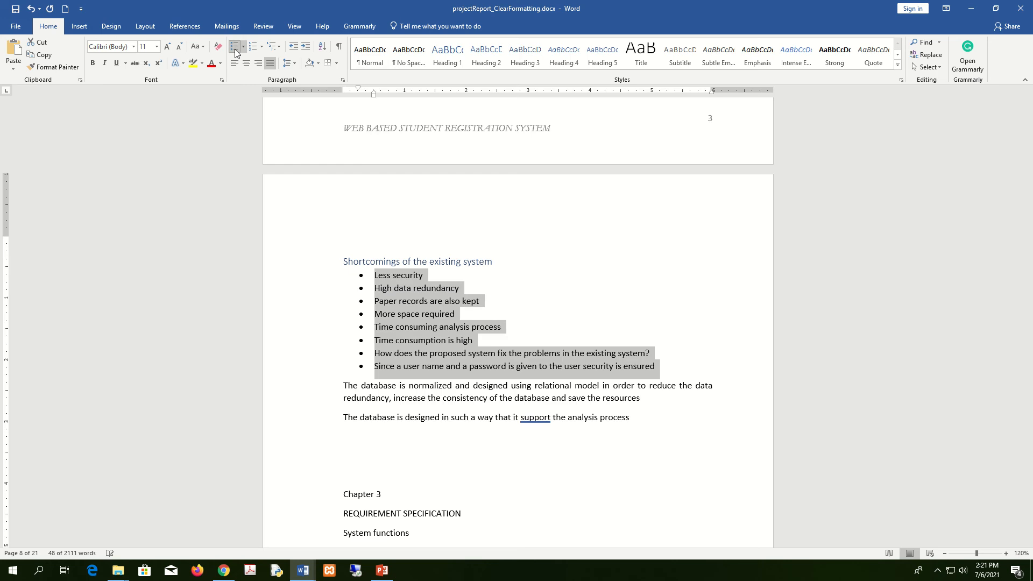
- Insert a page break before the "Chapter 3" line so the chapter starts on a new page
{"action": "scroll", "coordinate": [555, 404], "scroll_direction": "down", "scroll_amount": 4}
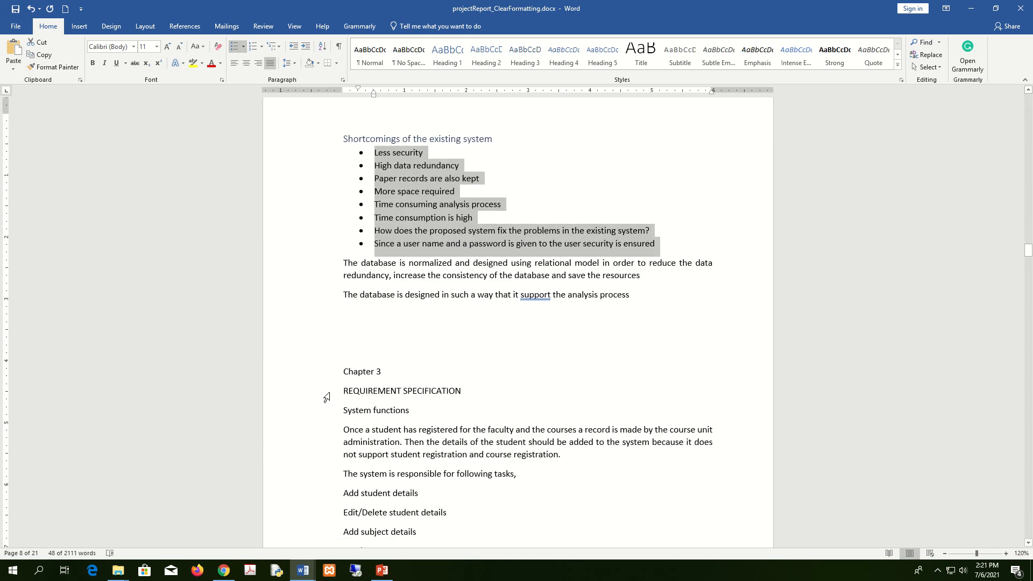
{"action": "left_click", "coordinate": [348, 372]}
{"action": "scroll", "coordinate": [347, 369], "scroll_direction": "down", "scroll_amount": 4}
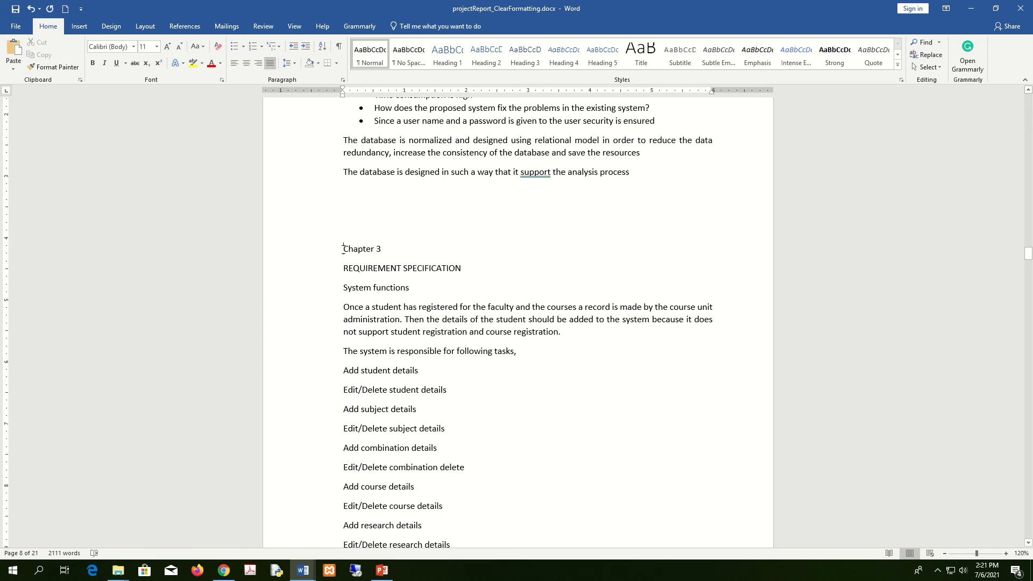
{"action": "key", "text": "ctrl+Return"}
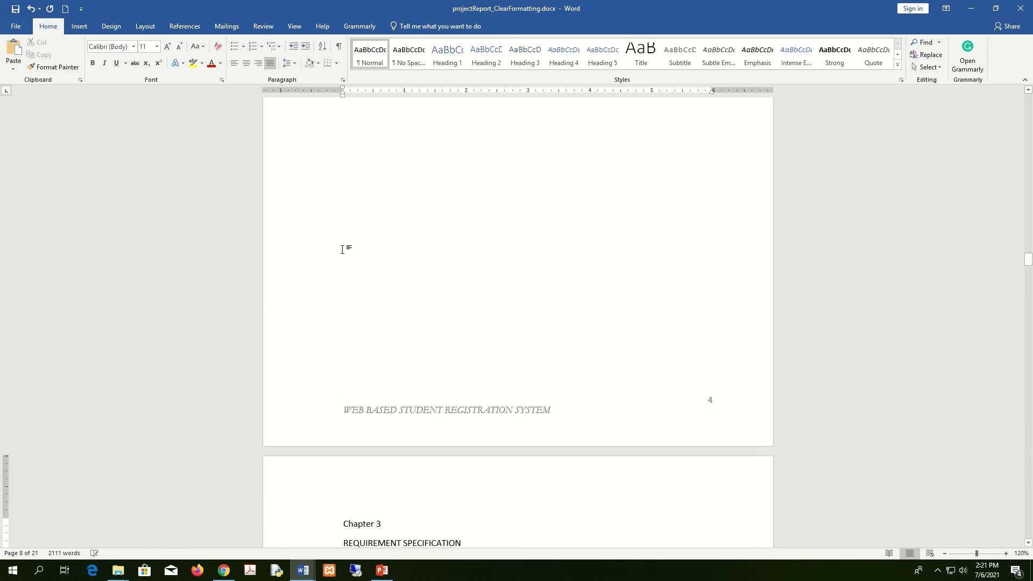
- Apply the Heading 1 style to the "Chapter 3" line
{"action": "scroll", "coordinate": [342, 249], "scroll_direction": "down", "scroll_amount": 5}
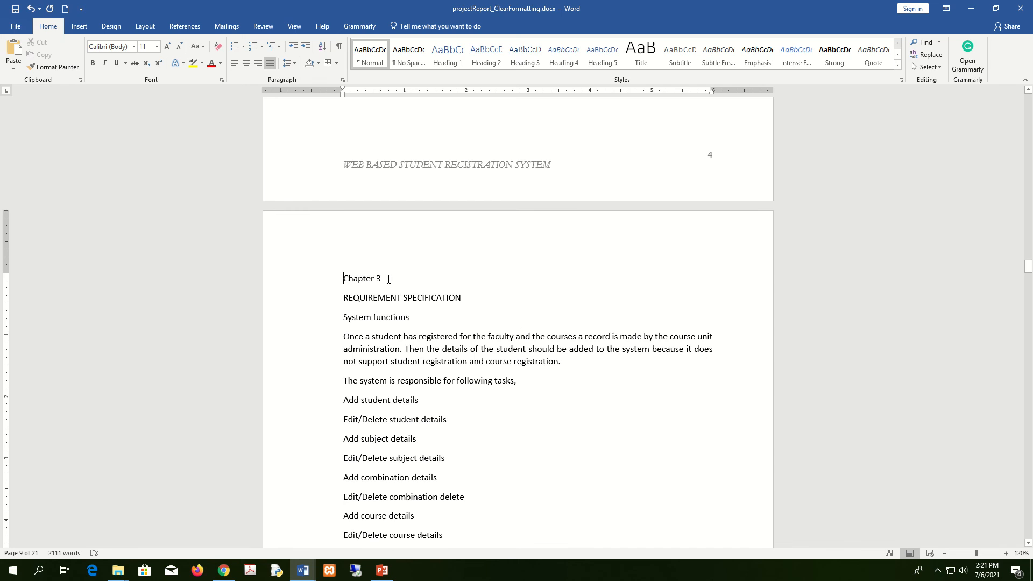
{"action": "left_click", "coordinate": [287, 277]}
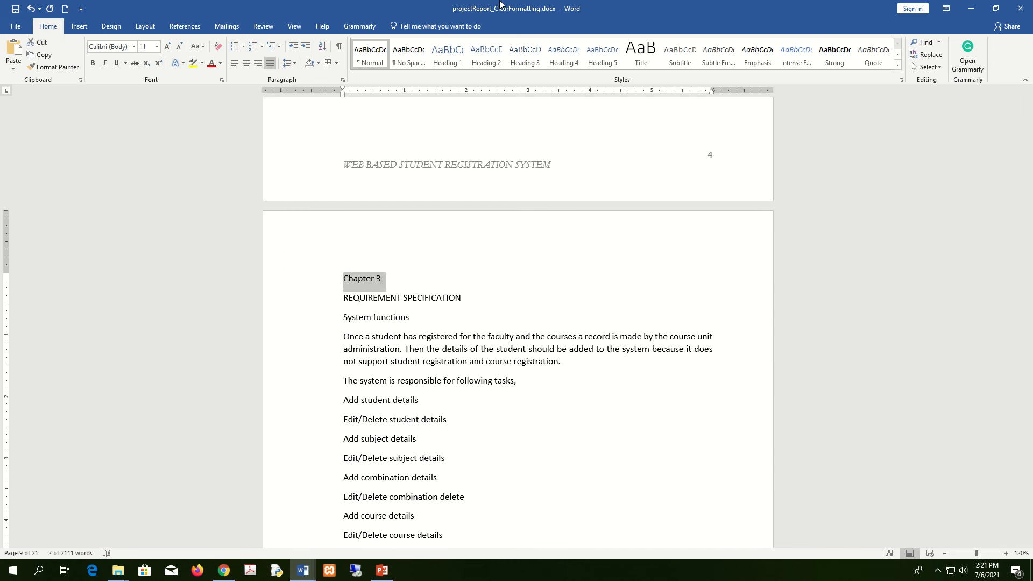
{"action": "left_click", "coordinate": [528, 63]}
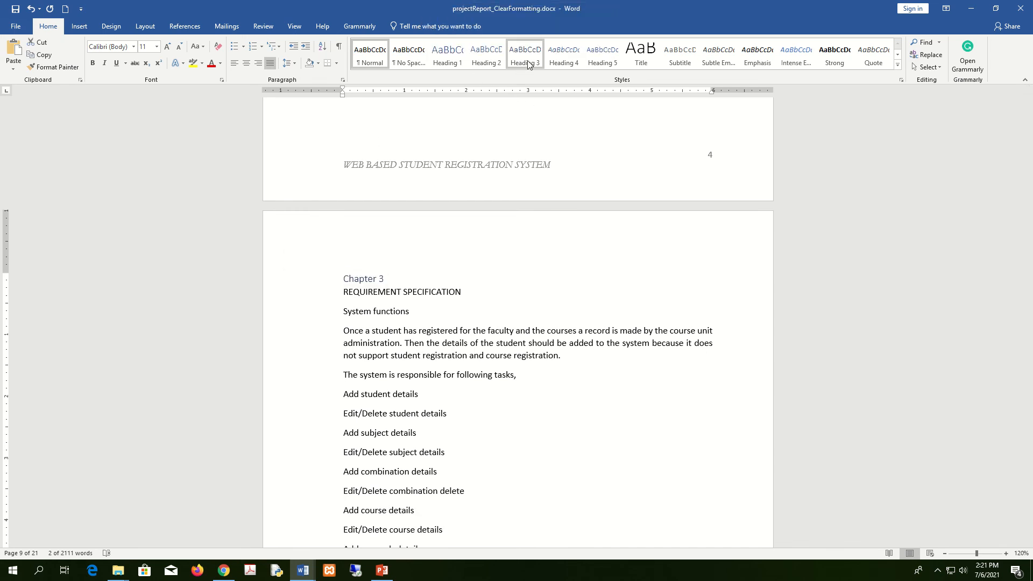
{"action": "left_click", "coordinate": [447, 54]}
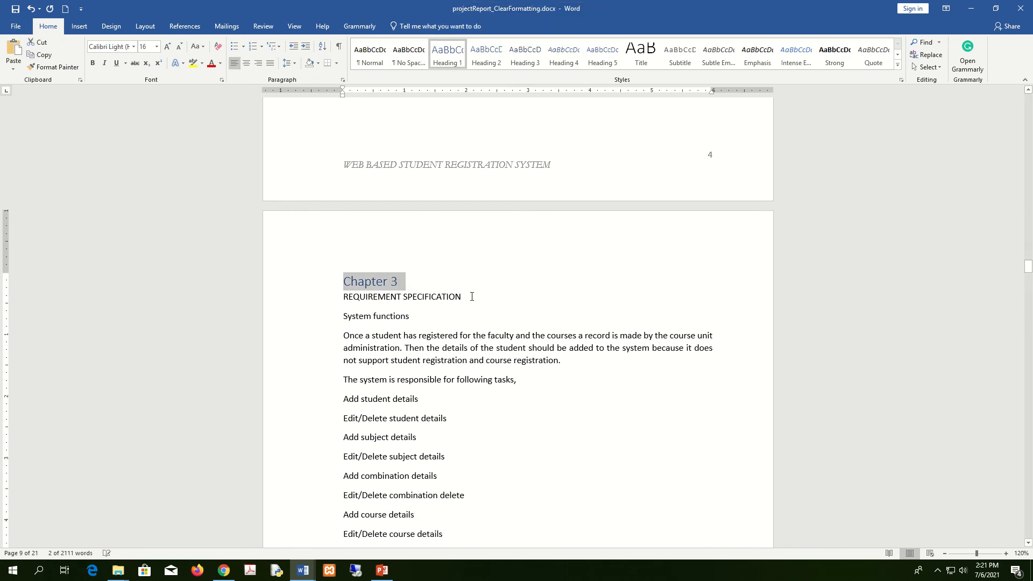
- Apply the Heading 2 style to "REQUIREMENT SPECIFICATION" and the Heading 3 style to "System functions"
{"action": "left_click_drag", "start_coordinate": [472, 296], "coordinate": [265, 296]}
{"action": "left_click", "coordinate": [483, 51]}
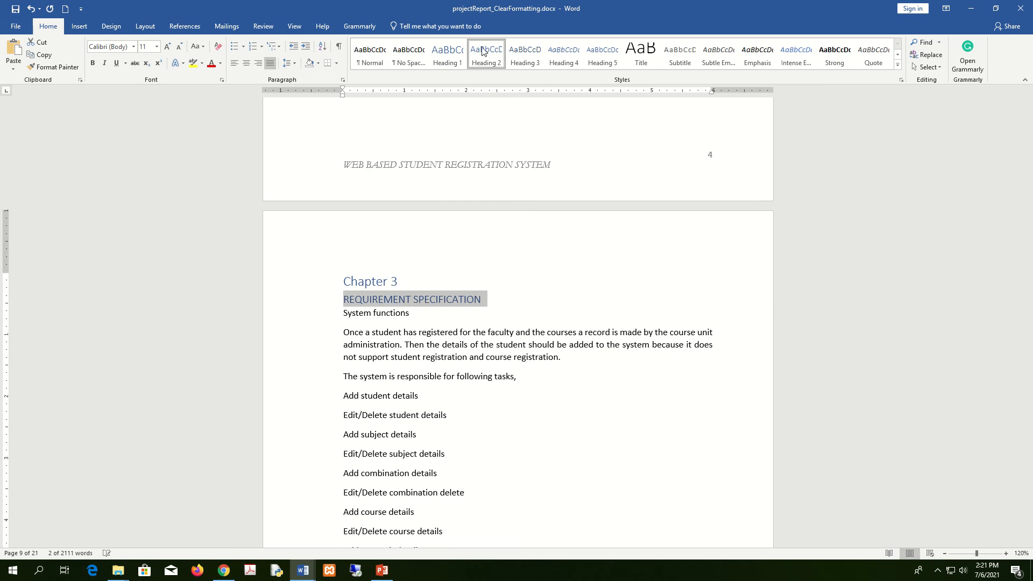
{"action": "left_click_drag", "start_coordinate": [425, 314], "coordinate": [325, 311]}
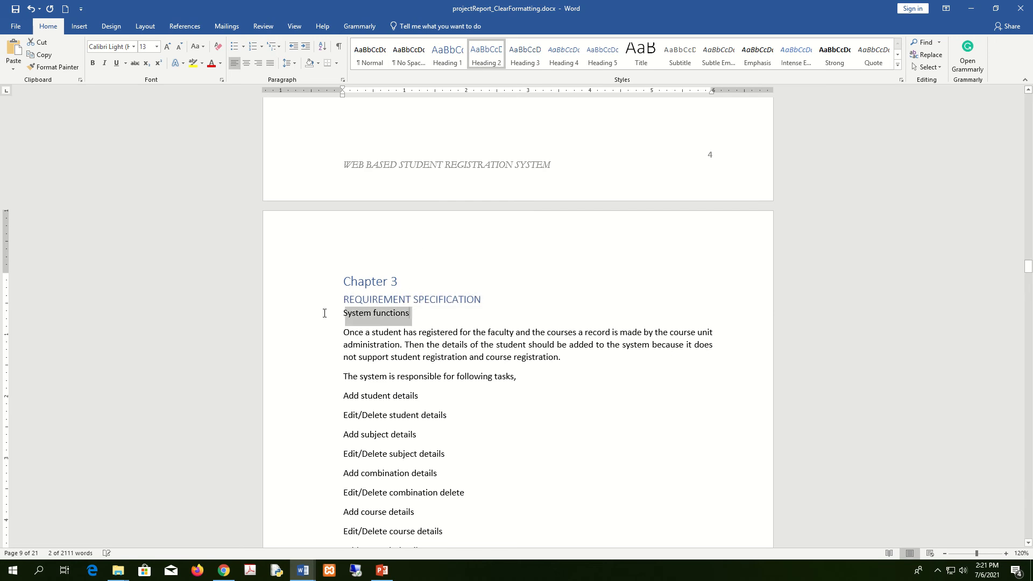
{"action": "left_click", "coordinate": [526, 54]}
- Apply the Heading 4 style to the line "The system is responsible for following tasks,"
{"action": "scroll", "coordinate": [481, 327], "scroll_direction": "down", "scroll_amount": 2}
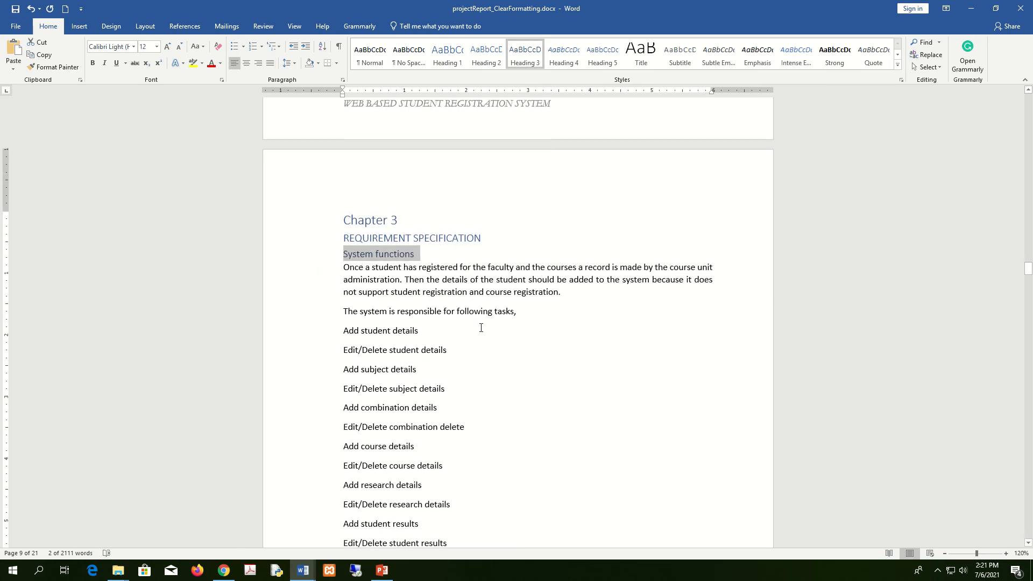
{"action": "left_click", "coordinate": [497, 320]}
{"action": "left_click_drag", "start_coordinate": [343, 311], "coordinate": [518, 312]}
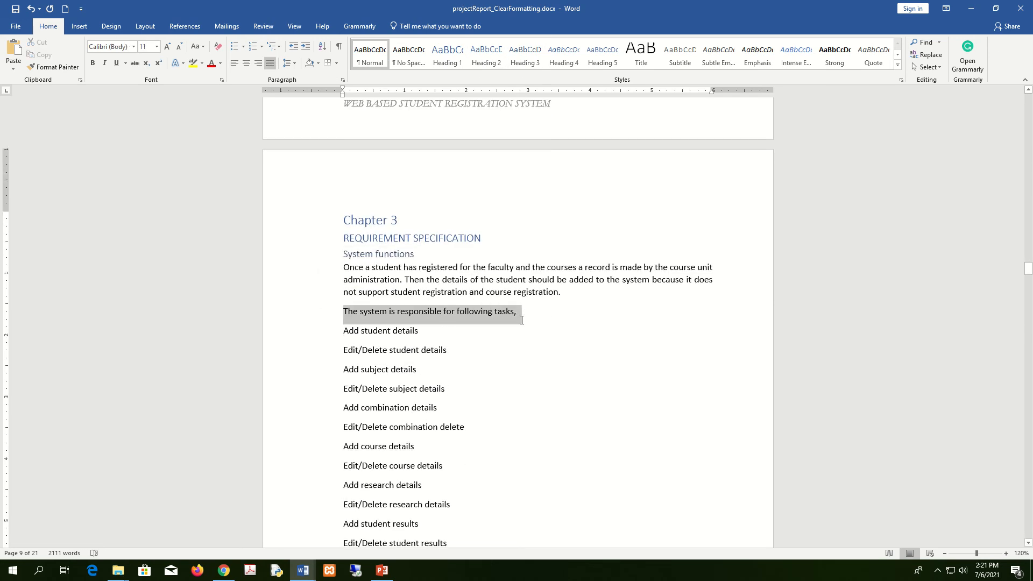
{"action": "left_click", "coordinate": [563, 55]}
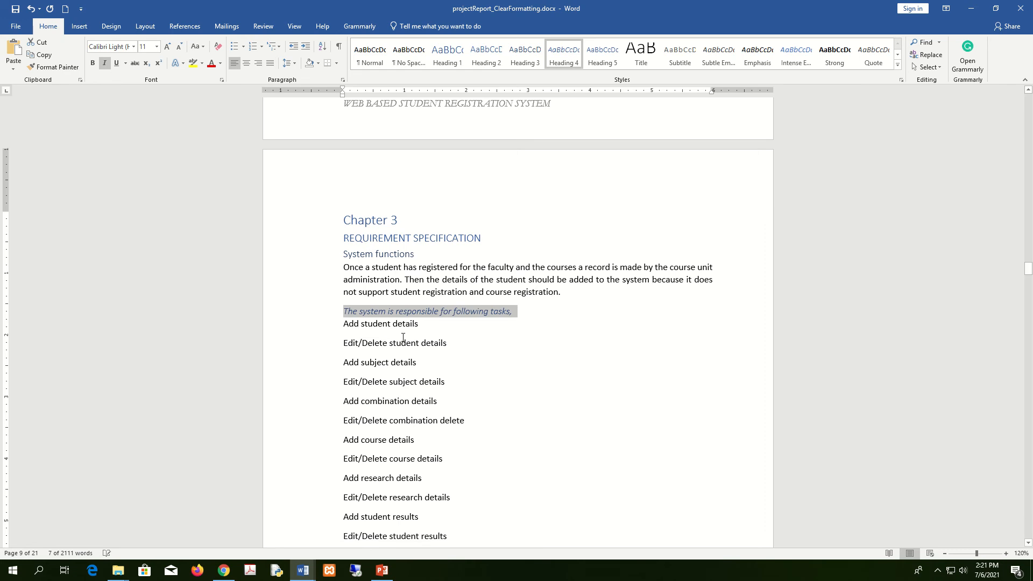
- Format the task lines from "Add student details" to "Generation of transcript" as a bulleted list
{"action": "scroll", "coordinate": [351, 264], "scroll_direction": "down", "scroll_amount": 2}
{"action": "left_click_drag", "start_coordinate": [344, 264], "coordinate": [478, 398]}
{"action": "left_click", "coordinate": [370, 54]}
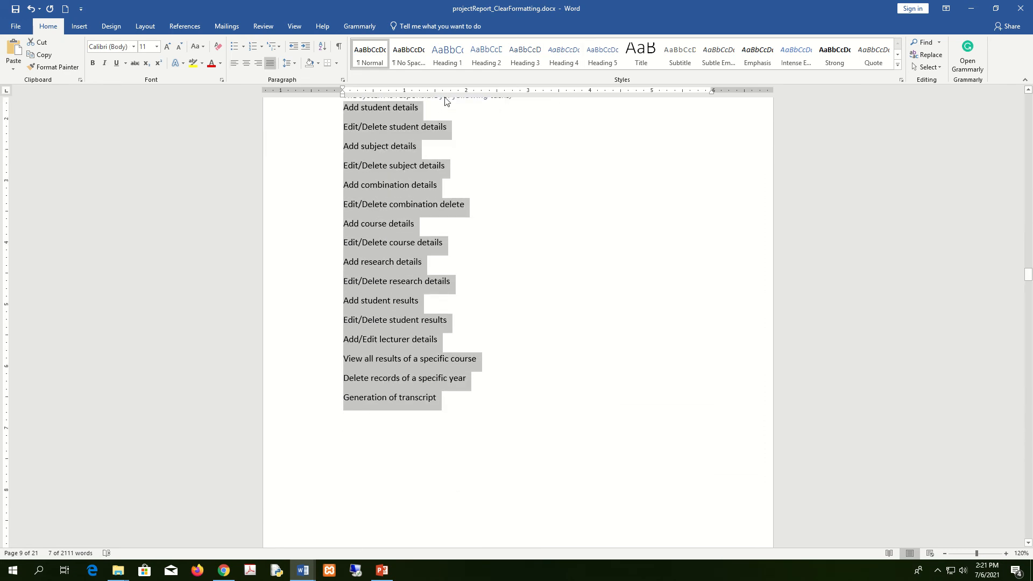
{"action": "left_click", "coordinate": [236, 46]}
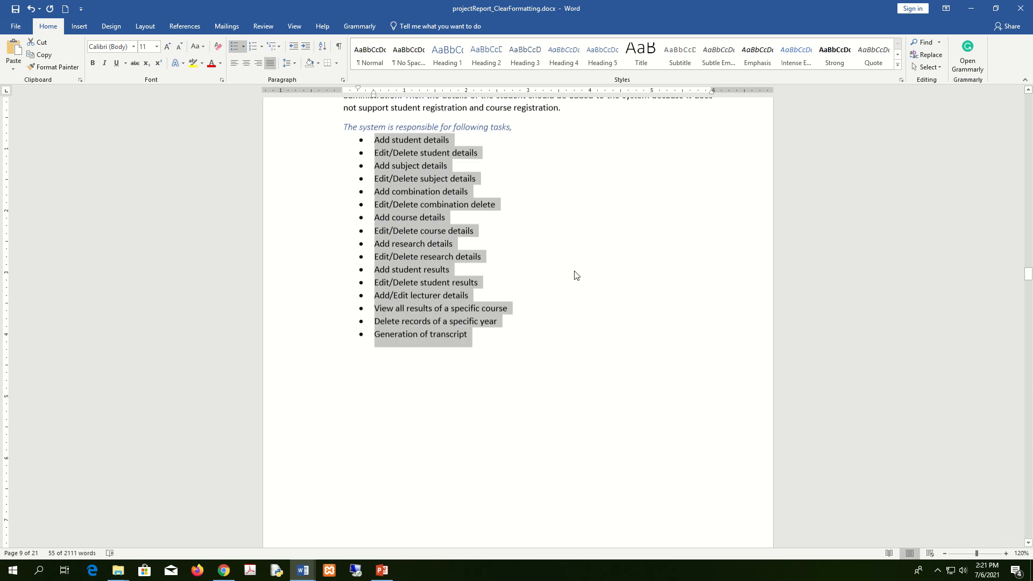
{"action": "scroll", "coordinate": [576, 275], "scroll_direction": "up", "scroll_amount": 3}
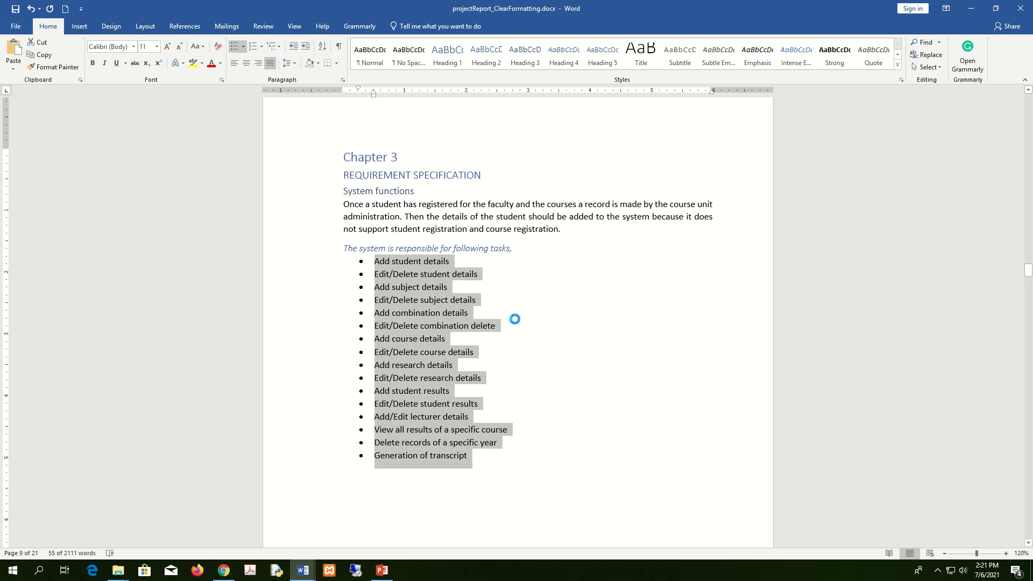
- Apply the Heading 4 style to the "Use case diagram" line above the diagram
{"action": "scroll", "coordinate": [515, 319], "scroll_direction": "down", "scroll_amount": 10}
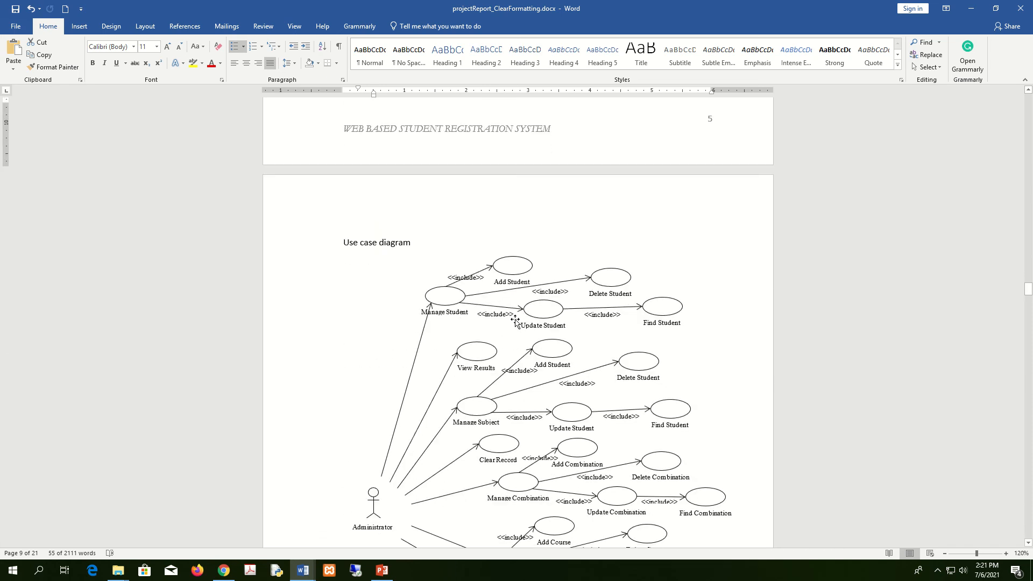
{"action": "left_click", "coordinate": [326, 242]}
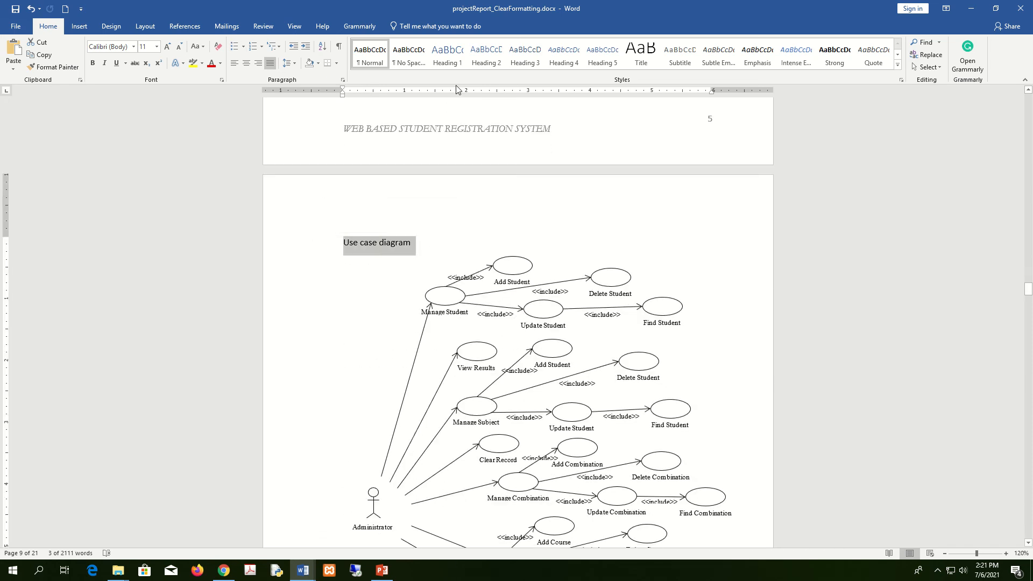
{"action": "left_click", "coordinate": [564, 53]}
- Insert a page break before the "Use cases in expanded format" line so it starts on a new page
{"action": "scroll", "coordinate": [387, 356], "scroll_direction": "down", "scroll_amount": 7}
{"action": "scroll", "coordinate": [411, 361], "scroll_direction": "down", "scroll_amount": 2}
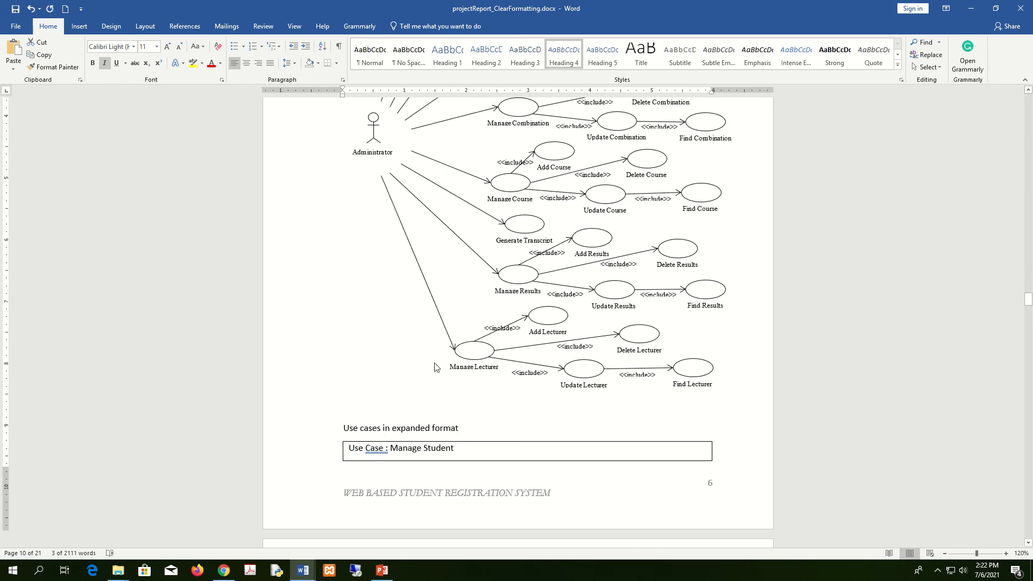
{"action": "left_click", "coordinate": [343, 429]}
{"action": "key", "text": "ctrl+Return"}
- Apply the Heading 4 style to the "Use cases in expanded format" line
{"action": "scroll", "coordinate": [377, 425], "scroll_direction": "down", "scroll_amount": 6}
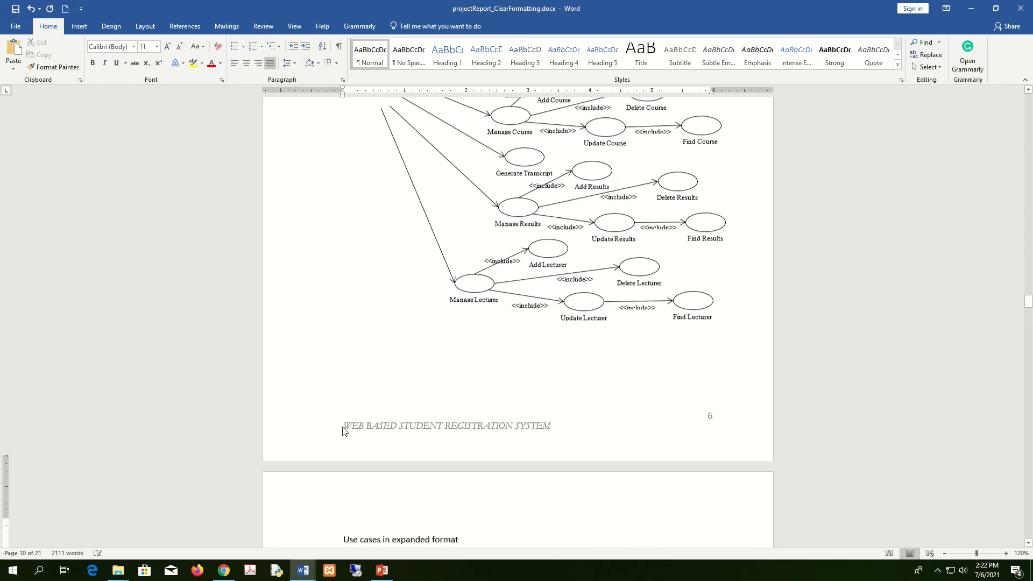
{"action": "triple_click", "coordinate": [398, 341]}
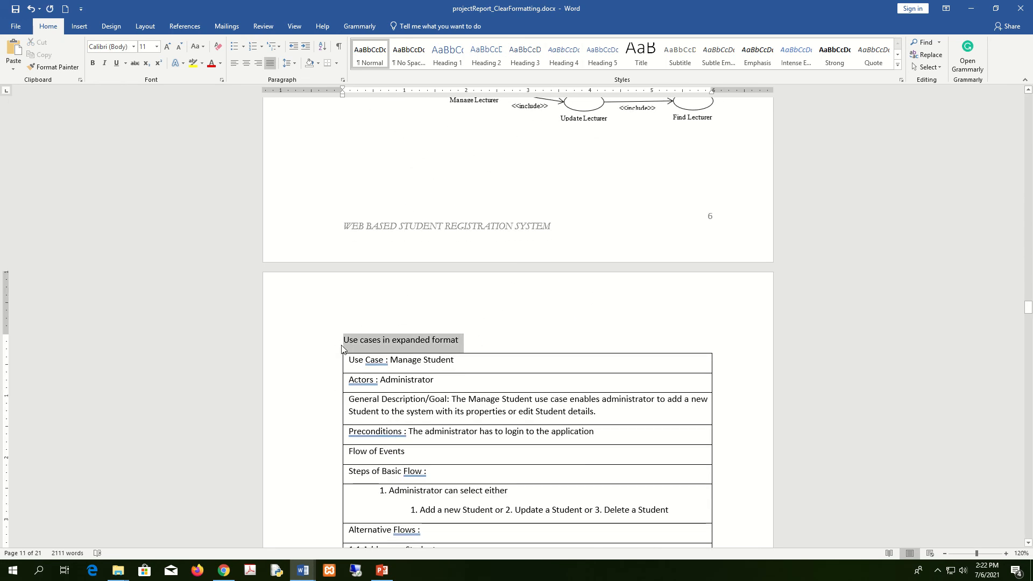
{"action": "left_click", "coordinate": [564, 54]}
{"action": "scroll", "coordinate": [532, 144], "scroll_direction": "up", "scroll_amount": 3}
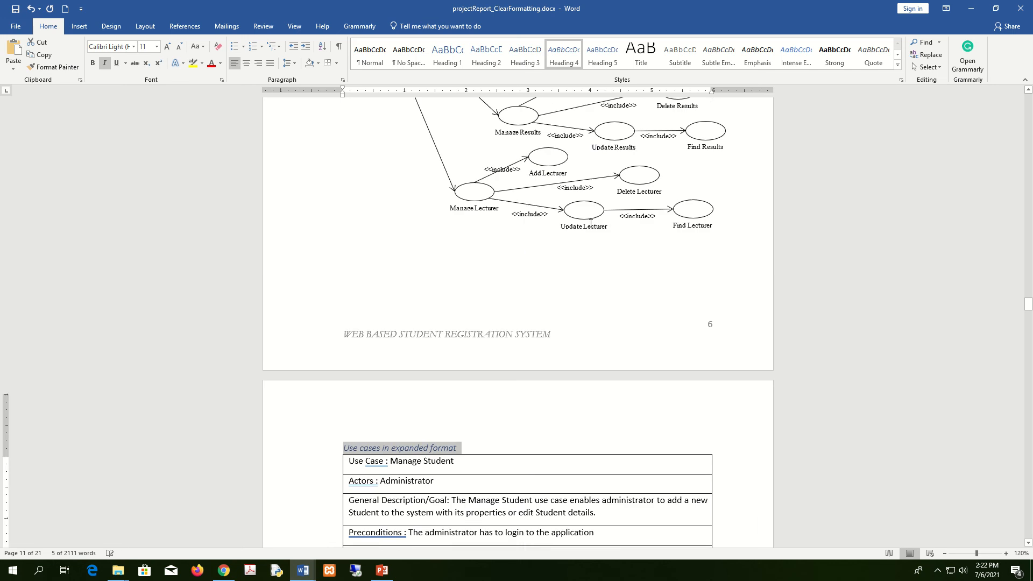
- Delete the blank lines above the "Manage Subject" use case table and undo the extra deletion of the table's first letter
{"action": "scroll", "coordinate": [498, 346], "scroll_direction": "down", "scroll_amount": 10}
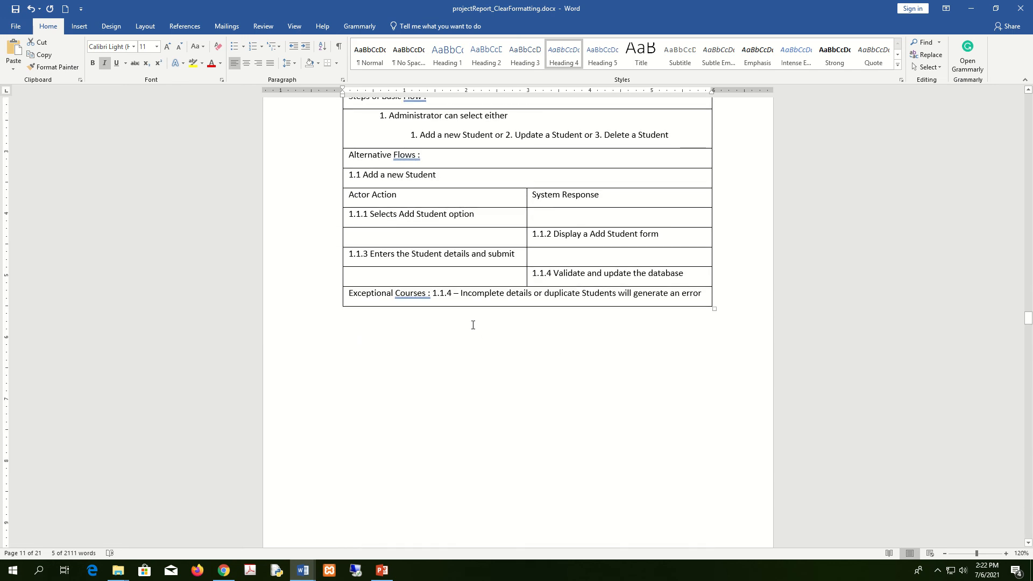
{"action": "scroll", "coordinate": [473, 323], "scroll_direction": "down", "scroll_amount": 15}
{"action": "scroll", "coordinate": [472, 324], "scroll_direction": "down", "scroll_amount": 4}
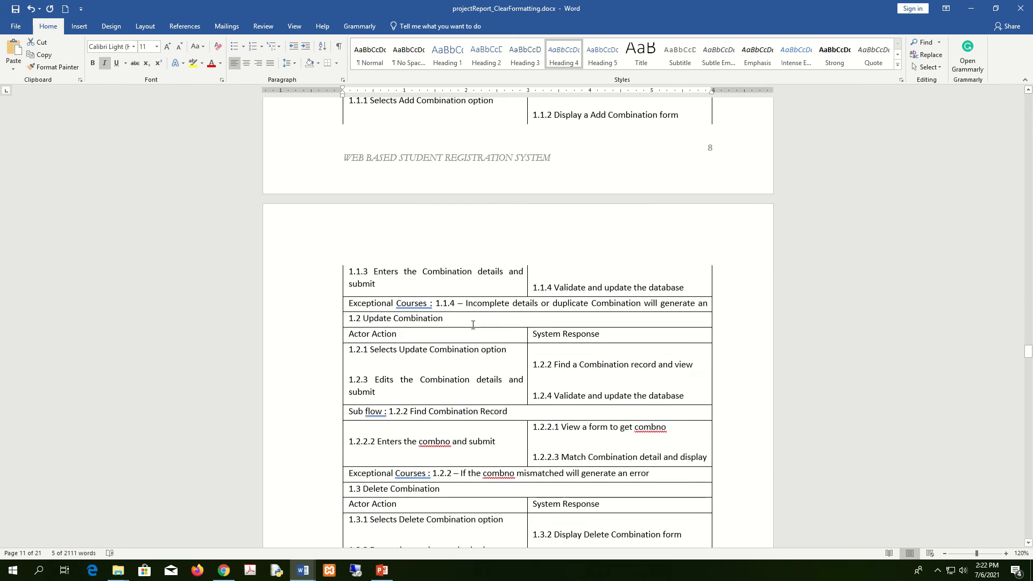
{"action": "scroll", "coordinate": [392, 230], "scroll_direction": "up", "scroll_amount": 6}
{"action": "left_click", "coordinate": [391, 230]}
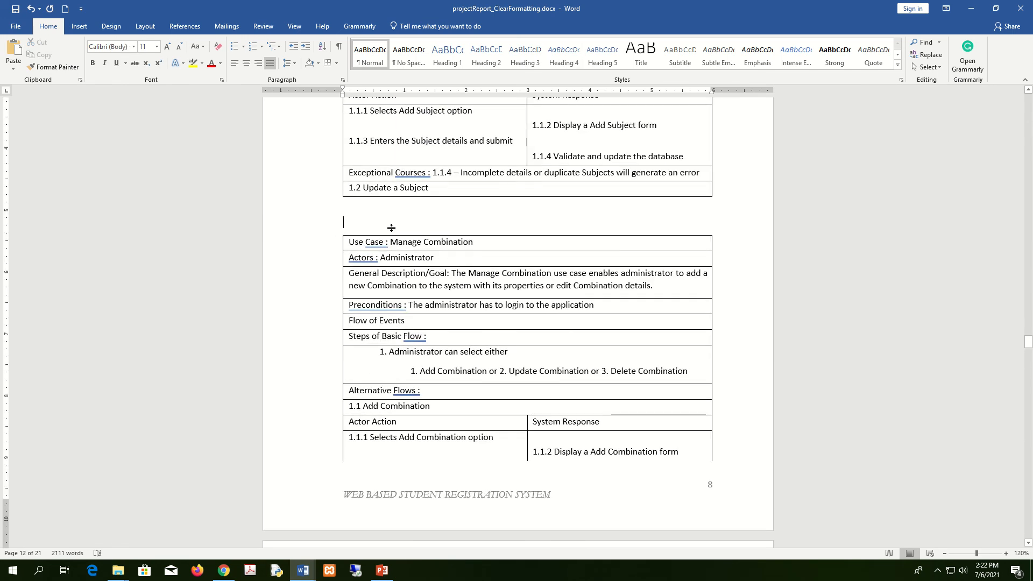
{"action": "scroll", "coordinate": [392, 229], "scroll_direction": "up", "scroll_amount": 10}
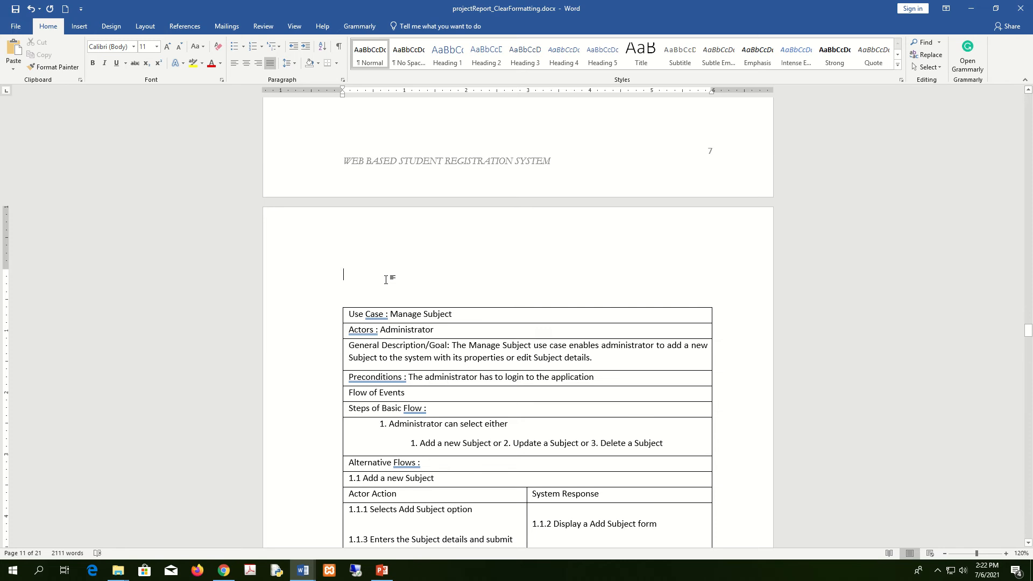
{"action": "key", "text": "Delete"}
{"action": "key", "text": "Delete"}
{"action": "key", "text": "Delete"}
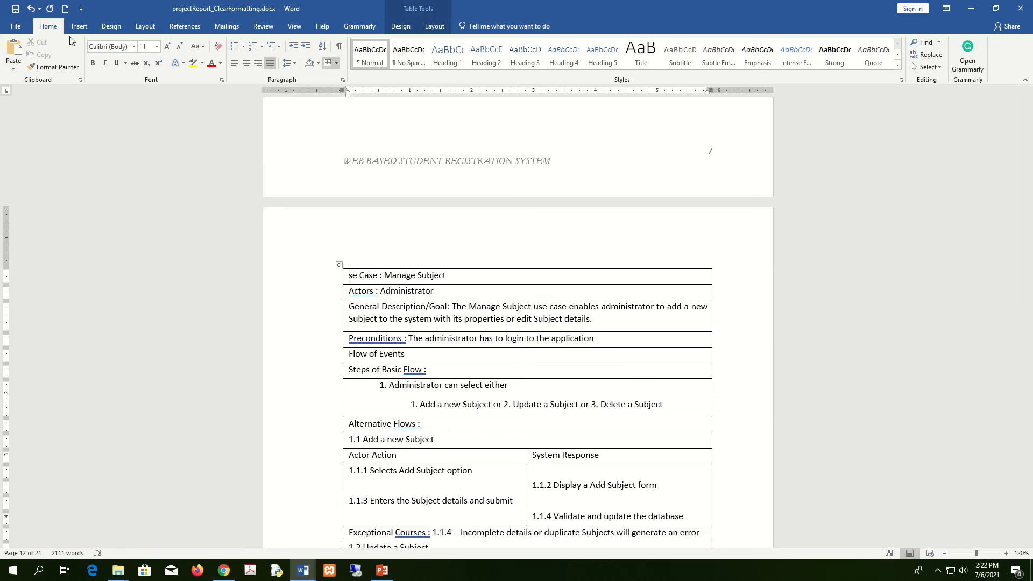
{"action": "left_click", "coordinate": [39, 9]}
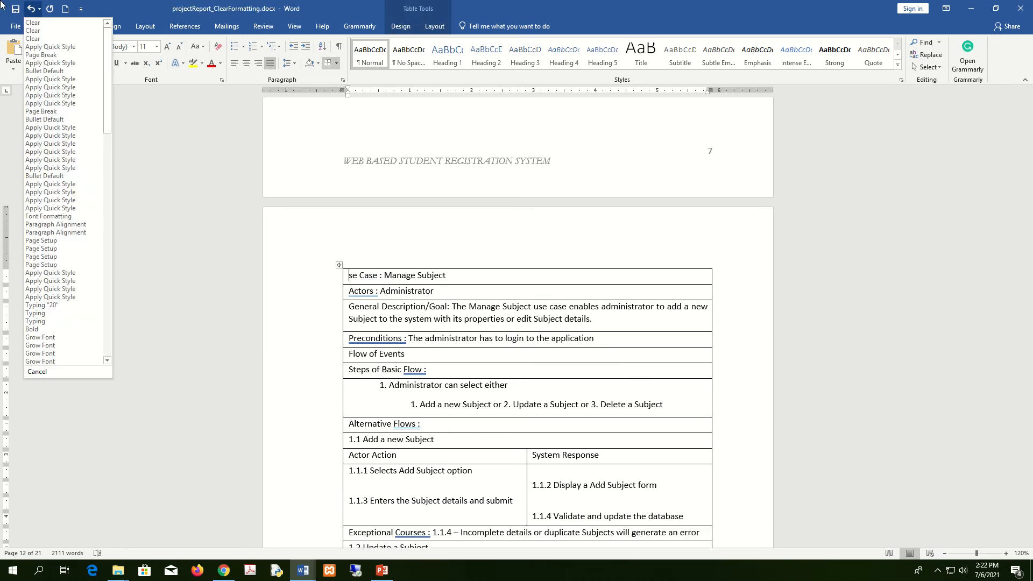
{"action": "left_click", "coordinate": [34, 9]}
- Apply the Heading 3 style to the "System Requirements" line after the use case tables
{"action": "scroll", "coordinate": [391, 253], "scroll_direction": "down", "scroll_amount": 7}
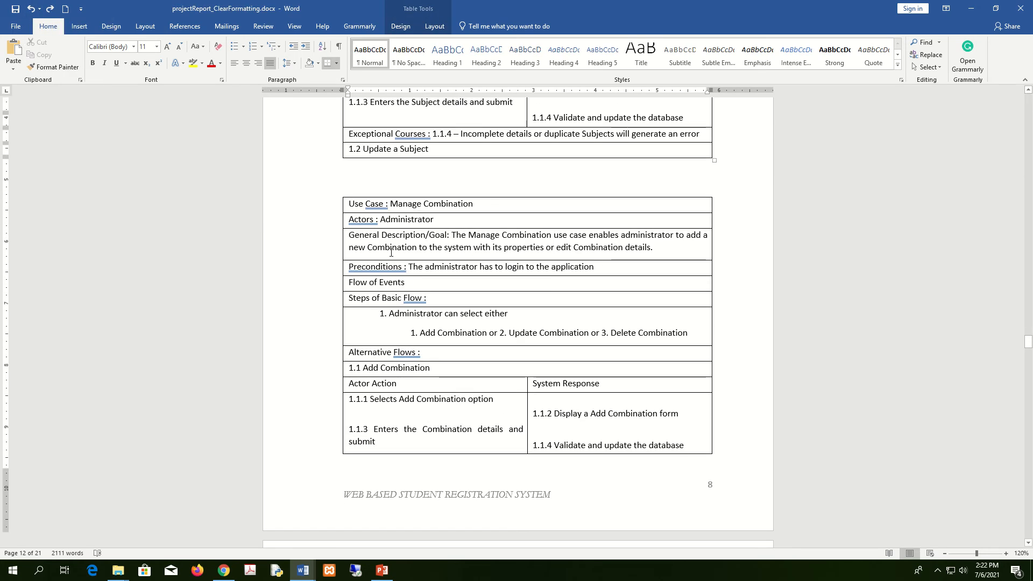
{"action": "scroll", "coordinate": [451, 418], "scroll_direction": "down", "scroll_amount": 15}
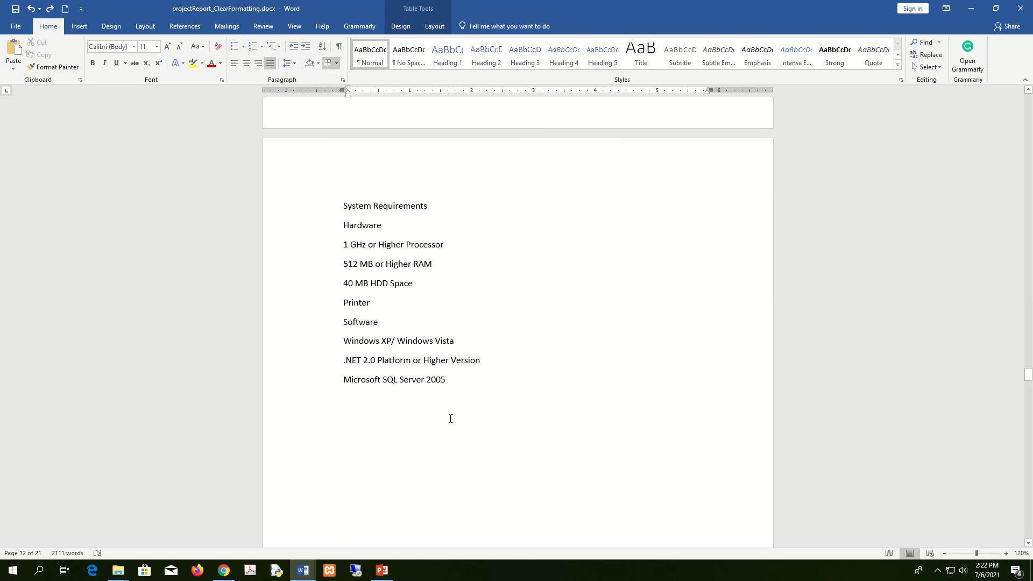
{"action": "scroll", "coordinate": [457, 365], "scroll_direction": "up", "scroll_amount": 2}
{"action": "left_click", "coordinate": [318, 269]}
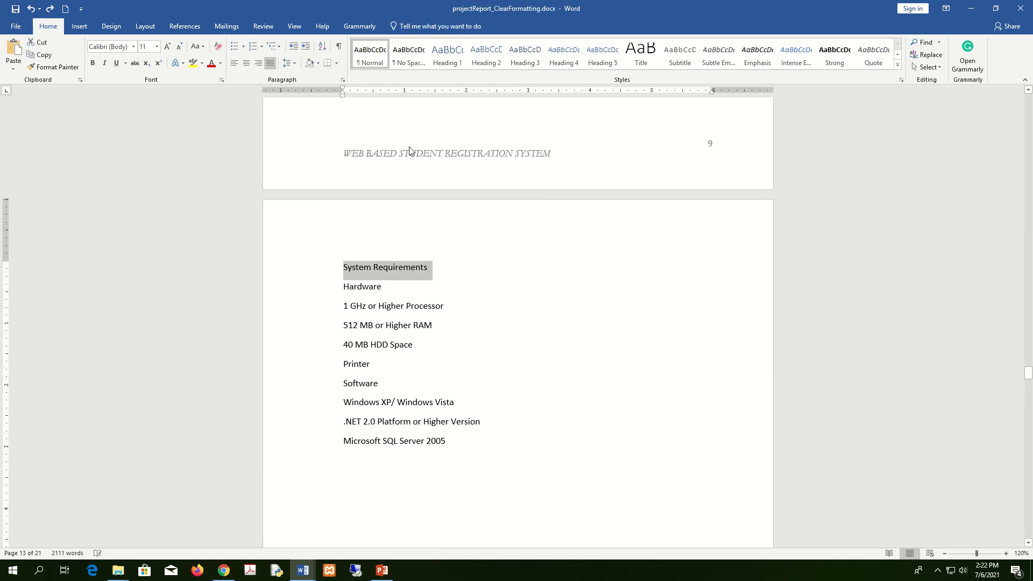
{"action": "left_click", "coordinate": [524, 54]}
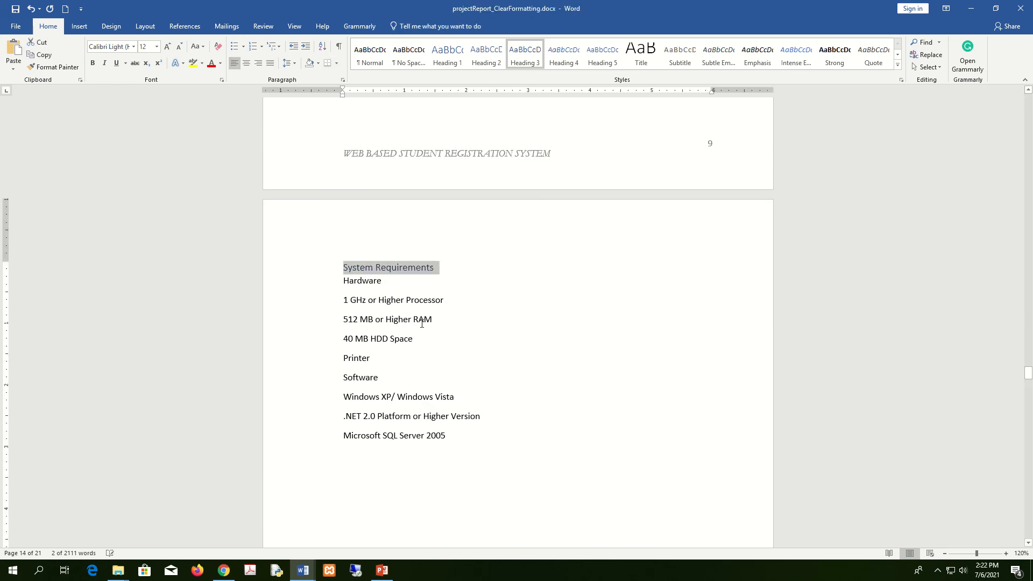
- Apply the Heading 4 style to the "Hardware" and "Software" lines under System Requirements
{"action": "left_click_drag", "start_coordinate": [401, 284], "coordinate": [345, 284]}
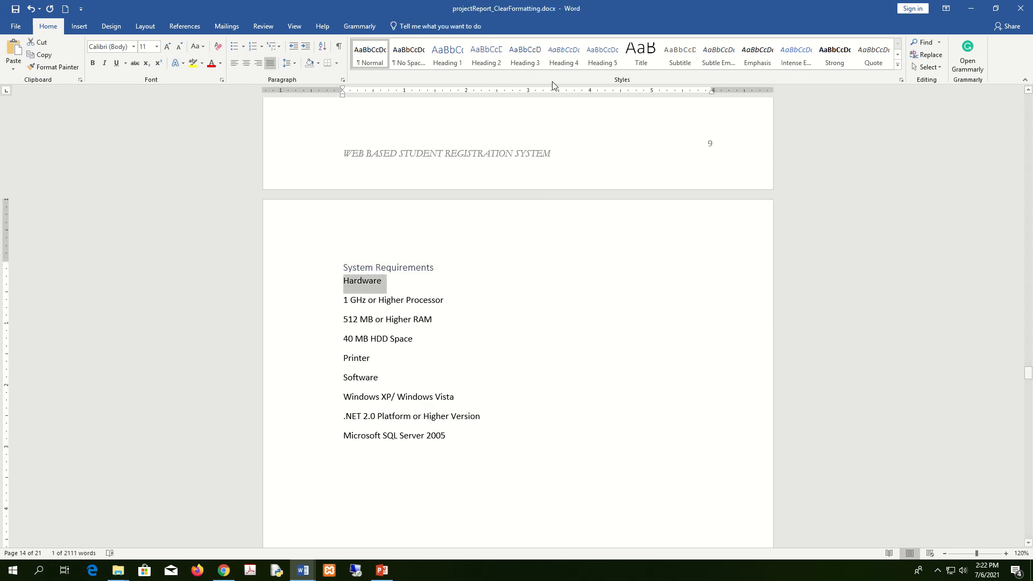
{"action": "left_click", "coordinate": [564, 54]}
{"action": "left_click_drag", "start_coordinate": [392, 372], "coordinate": [342, 296]}
{"action": "left_click", "coordinate": [564, 54]}
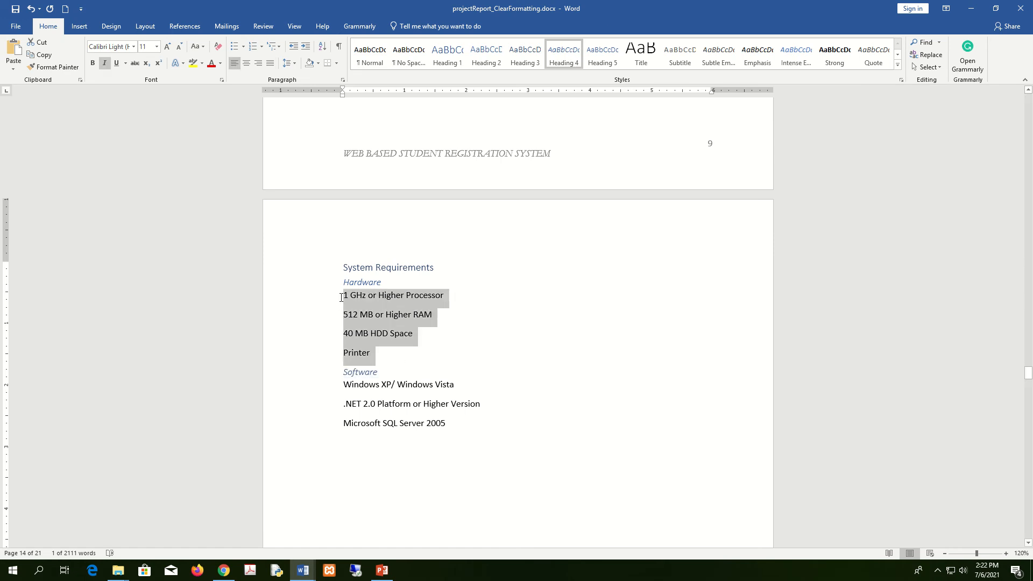
- Format the four hardware items and the three software items under System Requirements as bulleted lists
{"action": "left_click", "coordinate": [235, 52]}
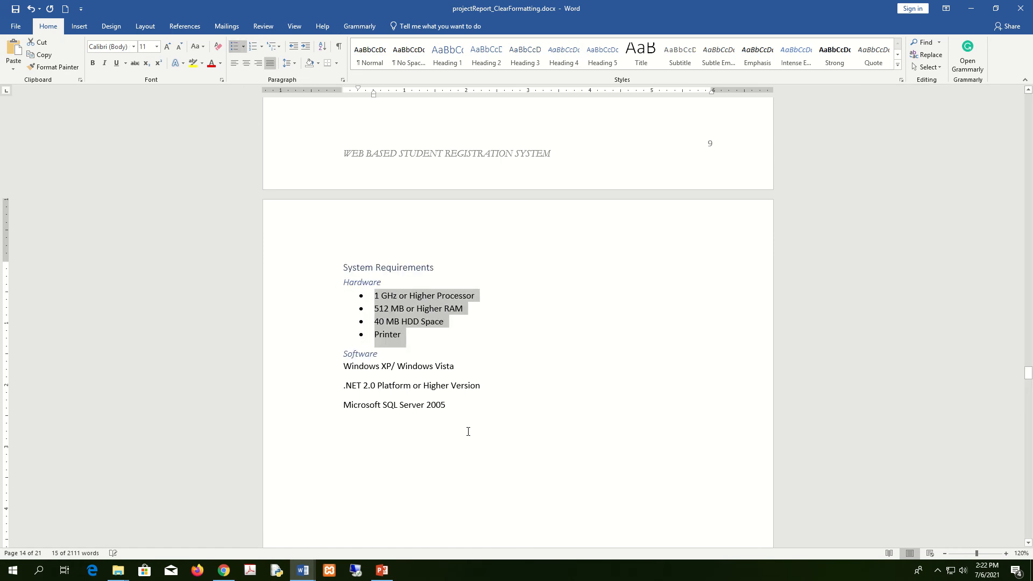
{"action": "left_click_drag", "start_coordinate": [469, 431], "coordinate": [339, 366]}
{"action": "left_click", "coordinate": [236, 49]}
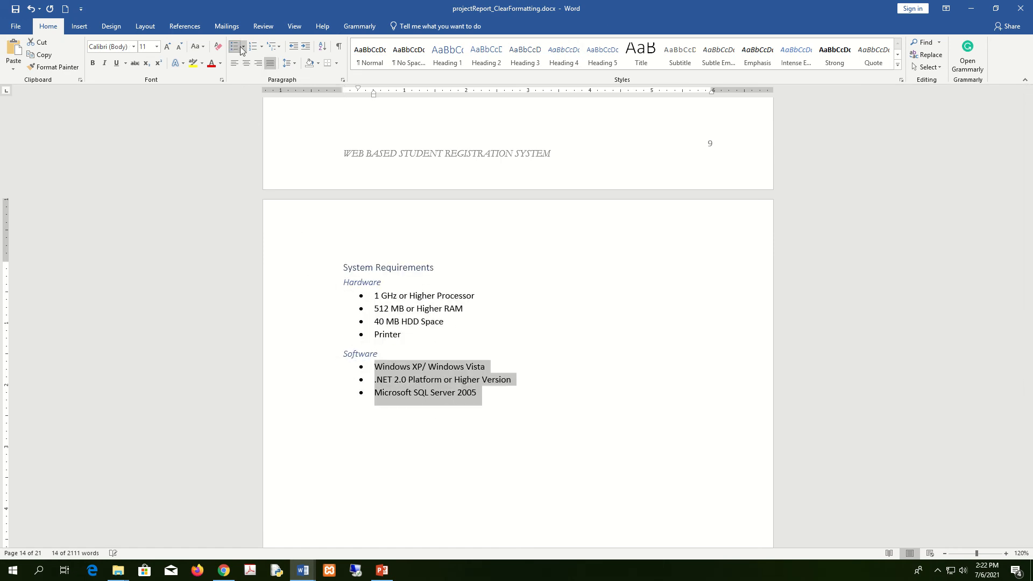
- Select the "Chapter 4" line above "DESIGN SPECIFICATIONS"
{"action": "scroll", "coordinate": [536, 387], "scroll_direction": "down", "scroll_amount": 8}
{"action": "scroll", "coordinate": [536, 392], "scroll_direction": "down", "scroll_amount": 4}
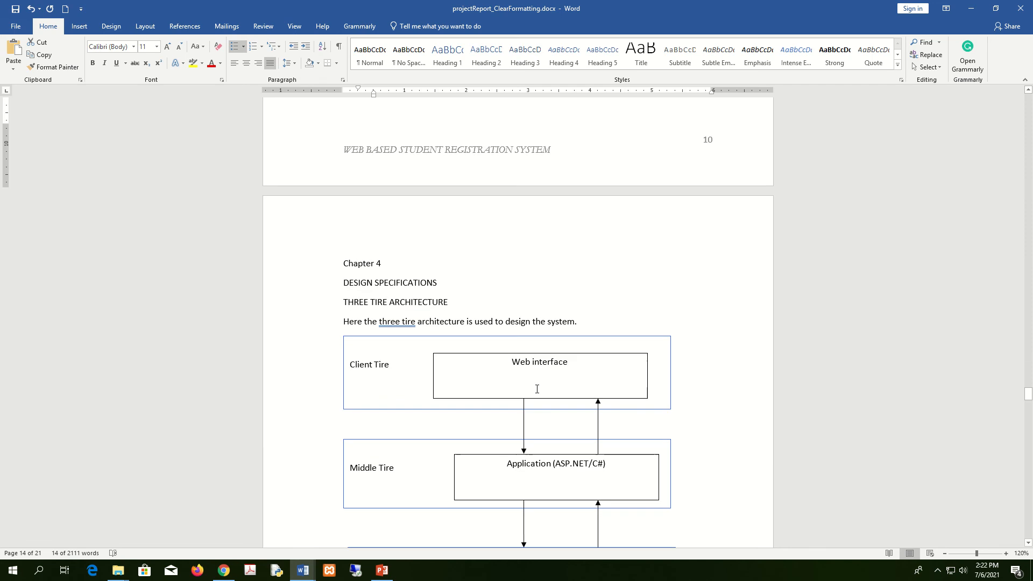
{"action": "left_click", "coordinate": [316, 261]}
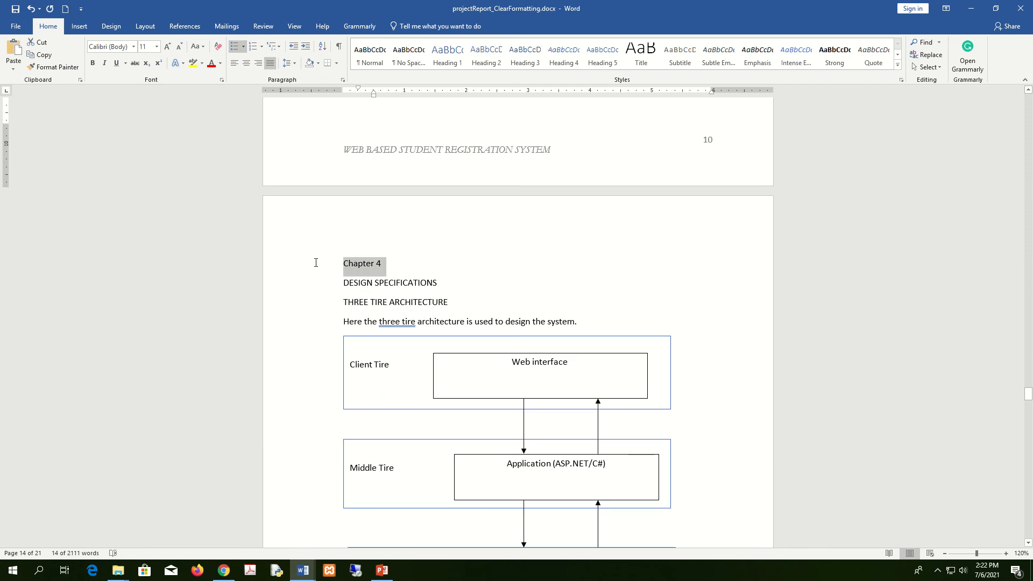
- Apply Heading 1 to Chapter 4, Heading 2 to DESIGN SPECIFICATIONS and Heading 3 to THREE TIRE ARCHITECTURE
{"action": "left_click", "coordinate": [459, 59]}
{"action": "left_click_drag", "start_coordinate": [446, 279], "coordinate": [344, 282]}
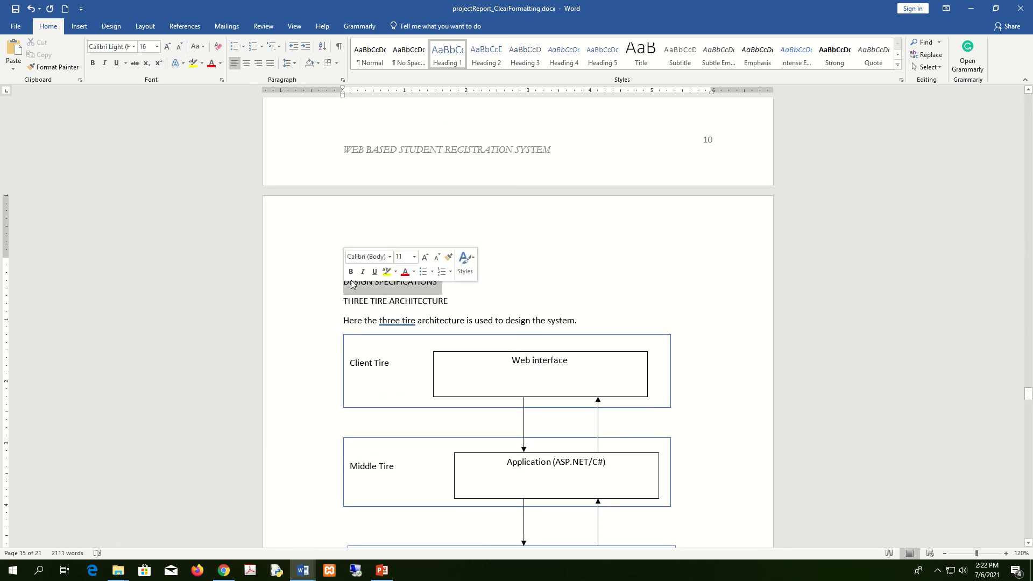
{"action": "left_click", "coordinate": [486, 54]}
{"action": "left_click_drag", "start_coordinate": [457, 297], "coordinate": [327, 306]}
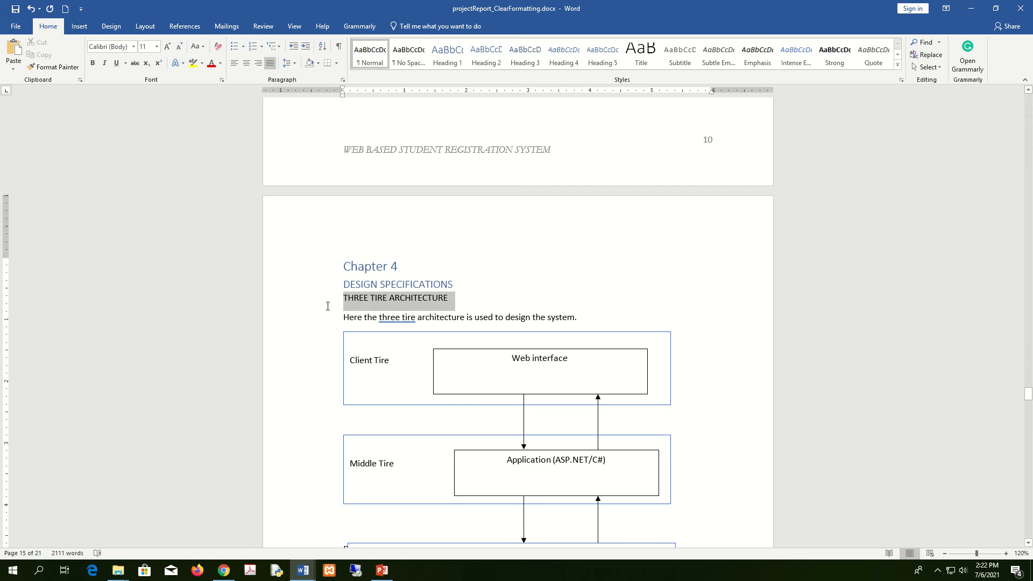
{"action": "left_click", "coordinate": [525, 54]}
- Delete the three-tier architecture diagram below the sentence introducing the system's design architecture
{"action": "scroll", "coordinate": [547, 261], "scroll_direction": "down", "scroll_amount": 5}
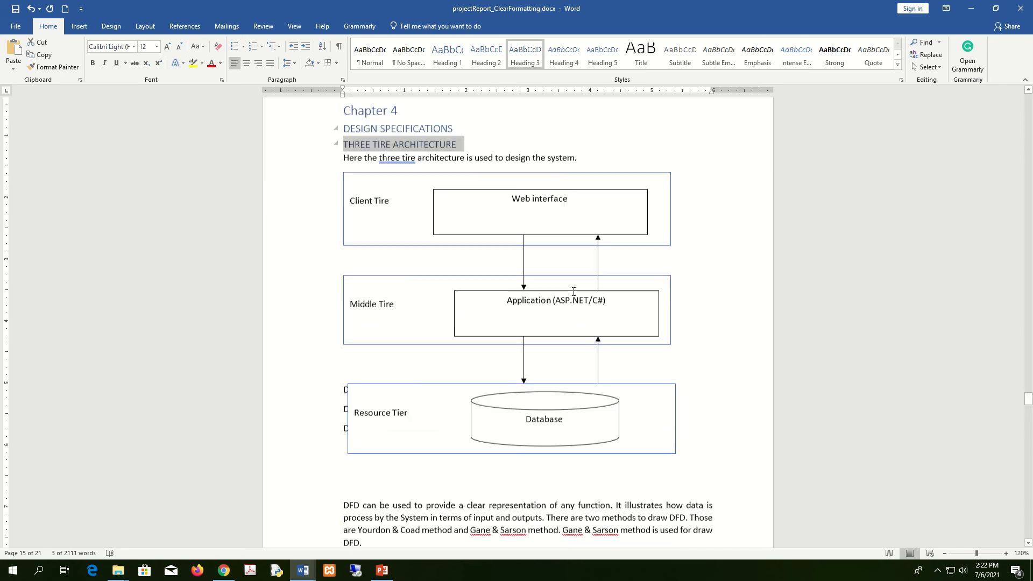
{"action": "scroll", "coordinate": [574, 292], "scroll_direction": "up", "scroll_amount": 3}
{"action": "left_click", "coordinate": [633, 267]}
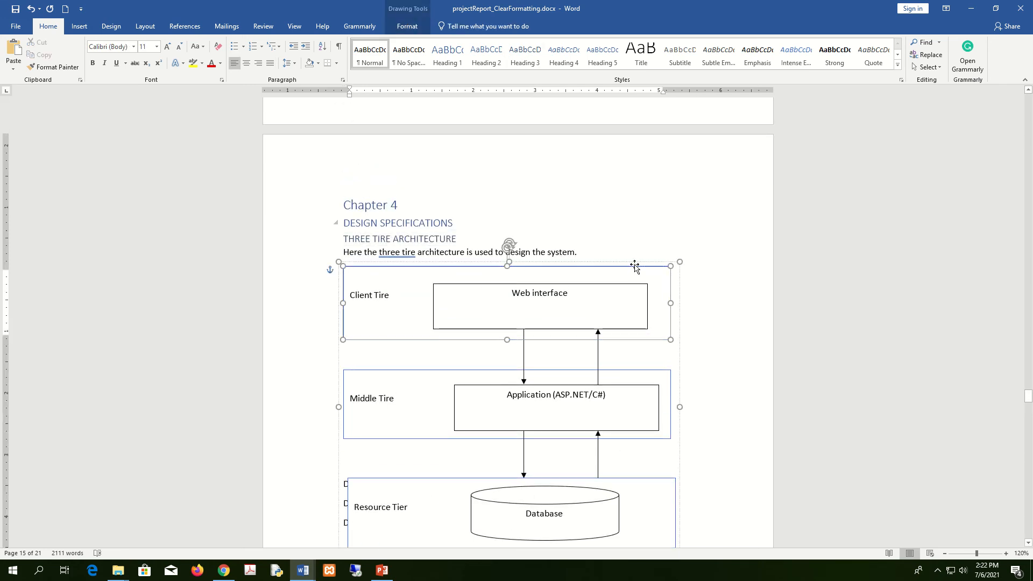
{"action": "left_click", "coordinate": [635, 266]}
{"action": "key", "text": "Delete"}
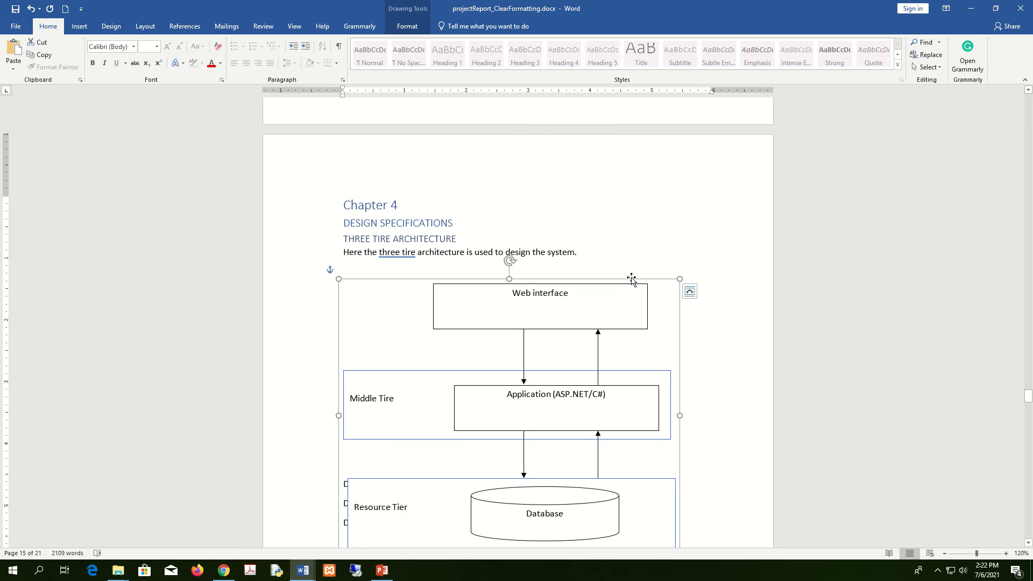
{"action": "key", "text": "Delete"}
- Insert a page break before DATA FLOW MODEL and apply the Heading 3 style to that title
{"action": "scroll", "coordinate": [631, 277], "scroll_direction": "down", "scroll_amount": 5}
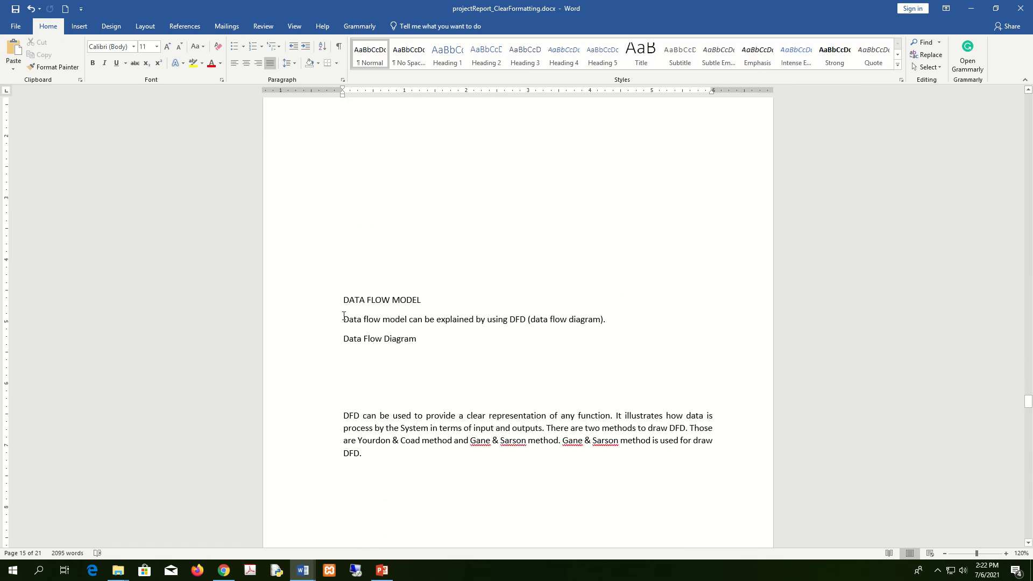
{"action": "key", "text": "ctrl+Return"}
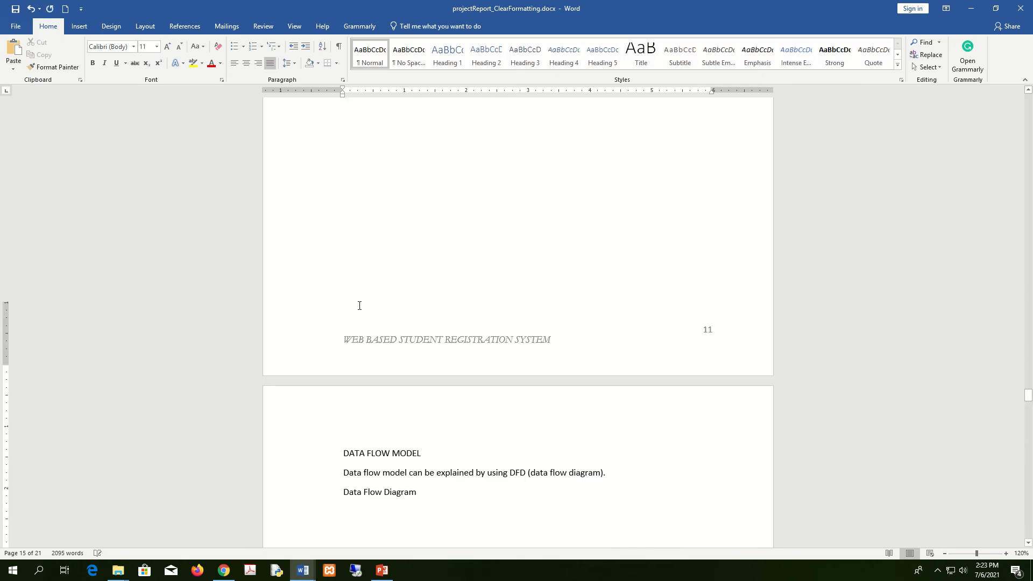
{"action": "scroll", "coordinate": [377, 307], "scroll_direction": "down", "scroll_amount": 4}
{"action": "left_click", "coordinate": [326, 309]}
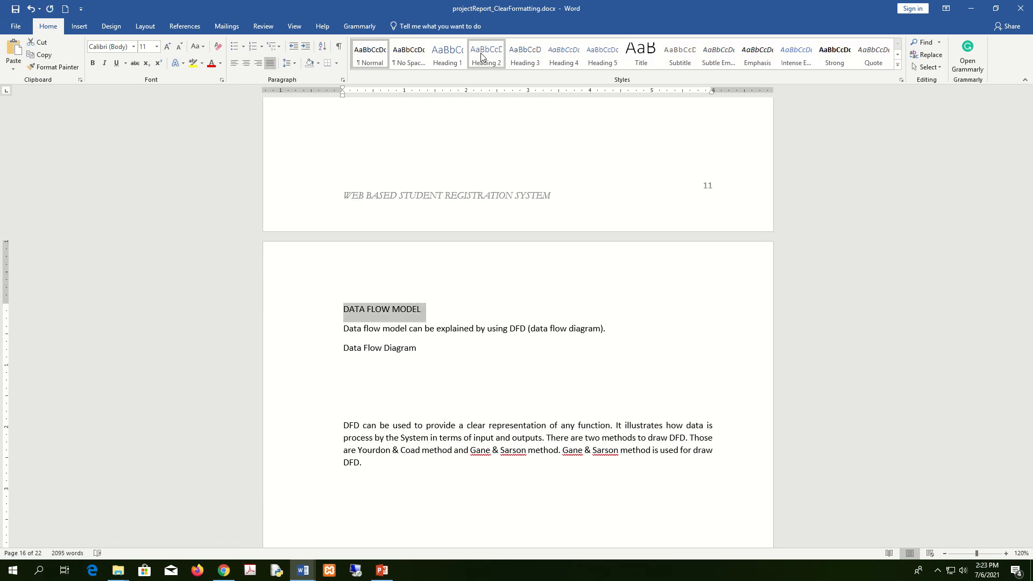
{"action": "left_click", "coordinate": [517, 55]}
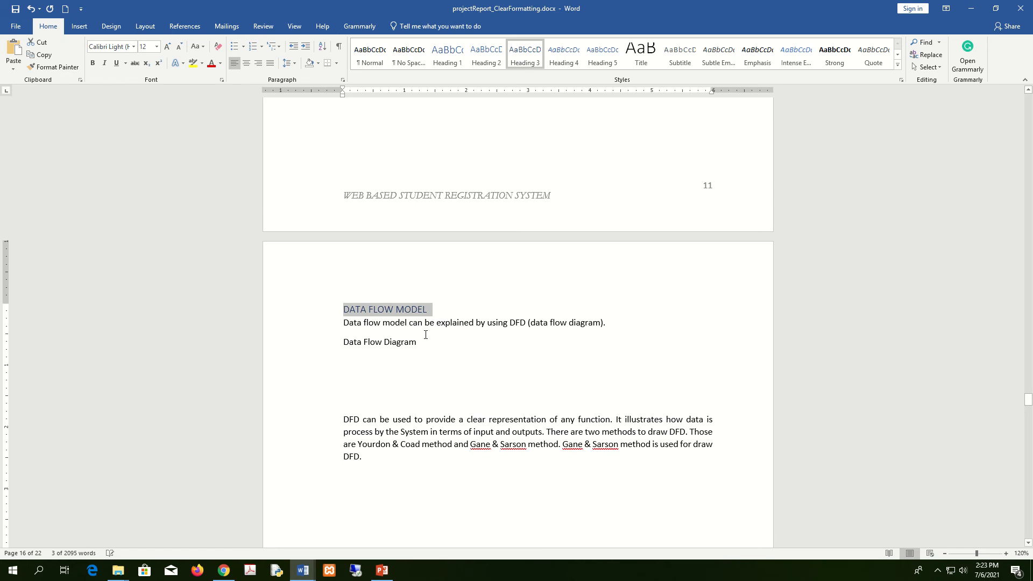
- Apply the Heading 4 style to the Data Flow Diagram title
{"action": "left_click", "coordinate": [322, 354]}
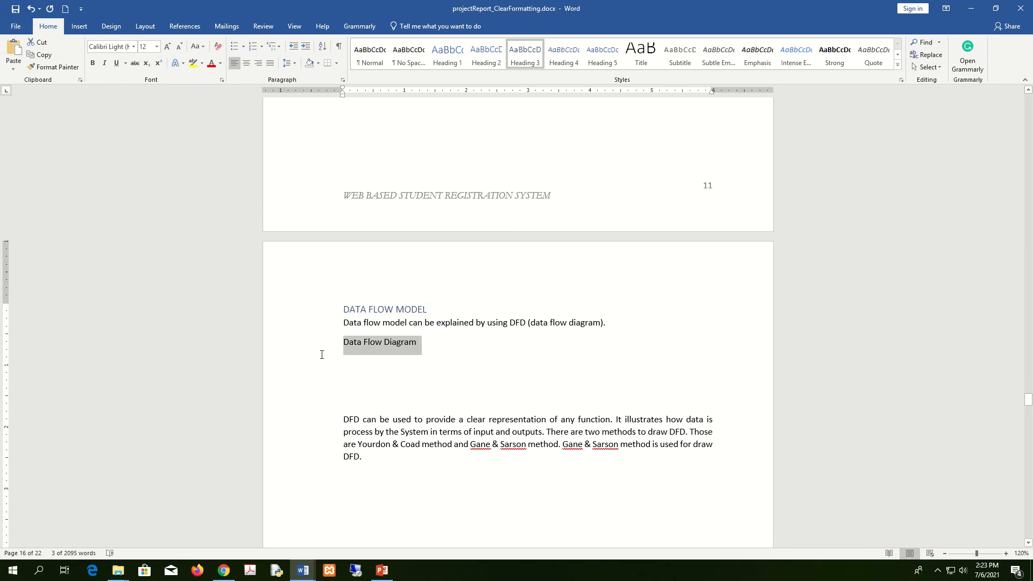
{"action": "scroll", "coordinate": [694, 359], "scroll_direction": "down", "scroll_amount": 8}
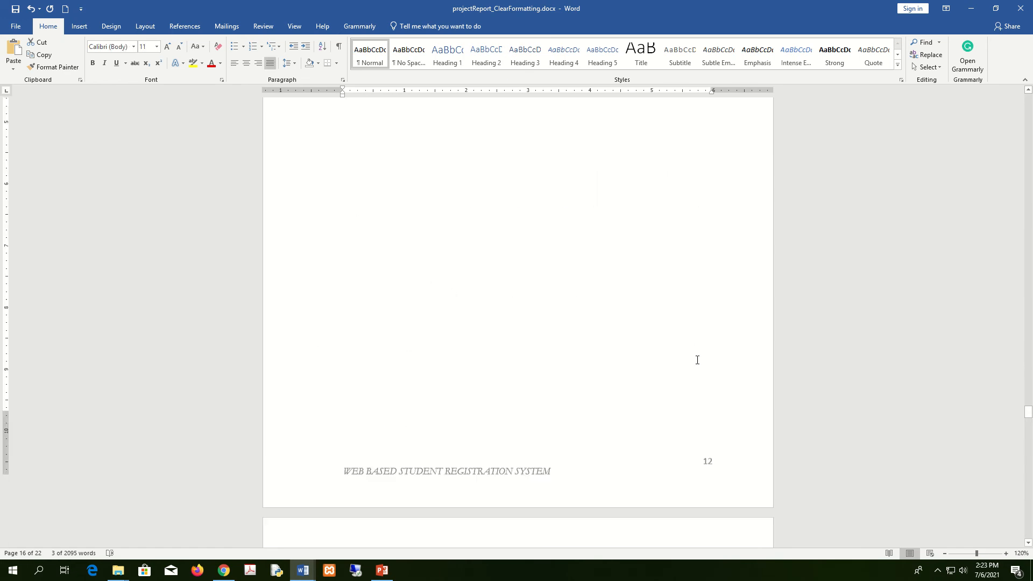
{"action": "scroll", "coordinate": [697, 360], "scroll_direction": "down", "scroll_amount": 4}
{"action": "scroll", "coordinate": [697, 360], "scroll_direction": "up", "scroll_amount": 8}
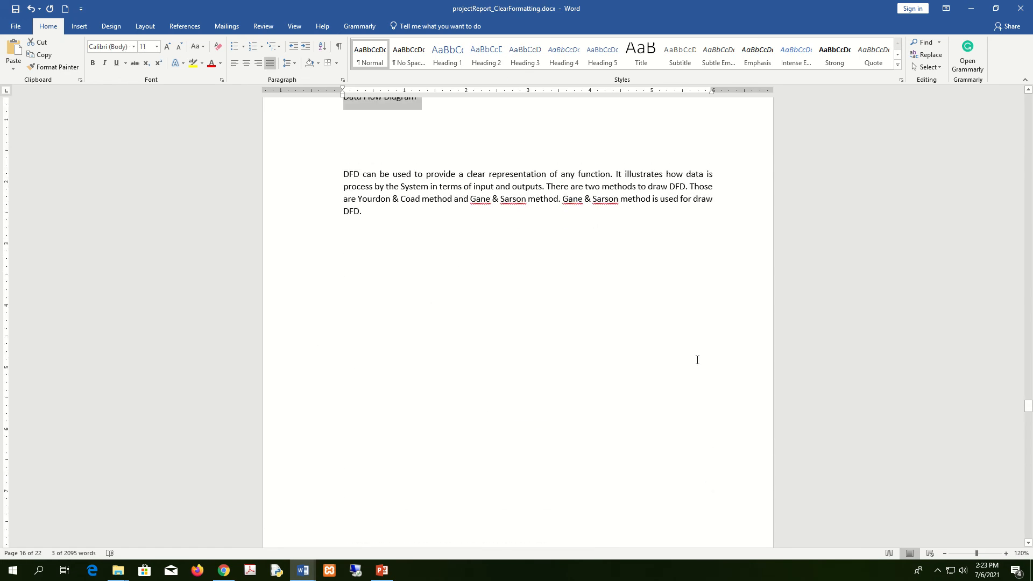
{"action": "scroll", "coordinate": [697, 358], "scroll_direction": "up", "scroll_amount": 3}
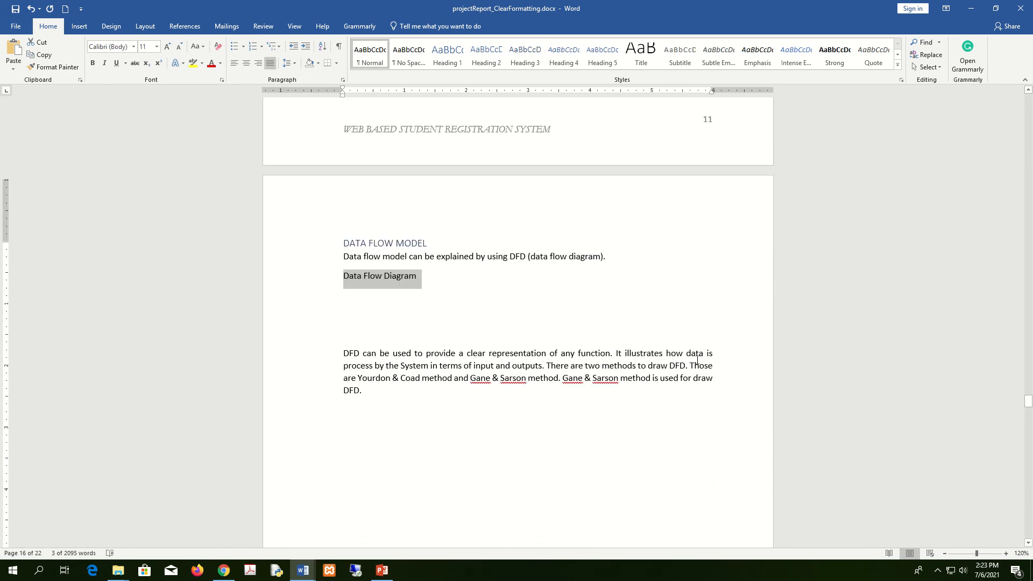
{"action": "left_click", "coordinate": [556, 61]}
- Remove the empty paragraphs between the Data Flow Diagram heading and the paragraph describing DFD
{"action": "left_click", "coordinate": [358, 315]}
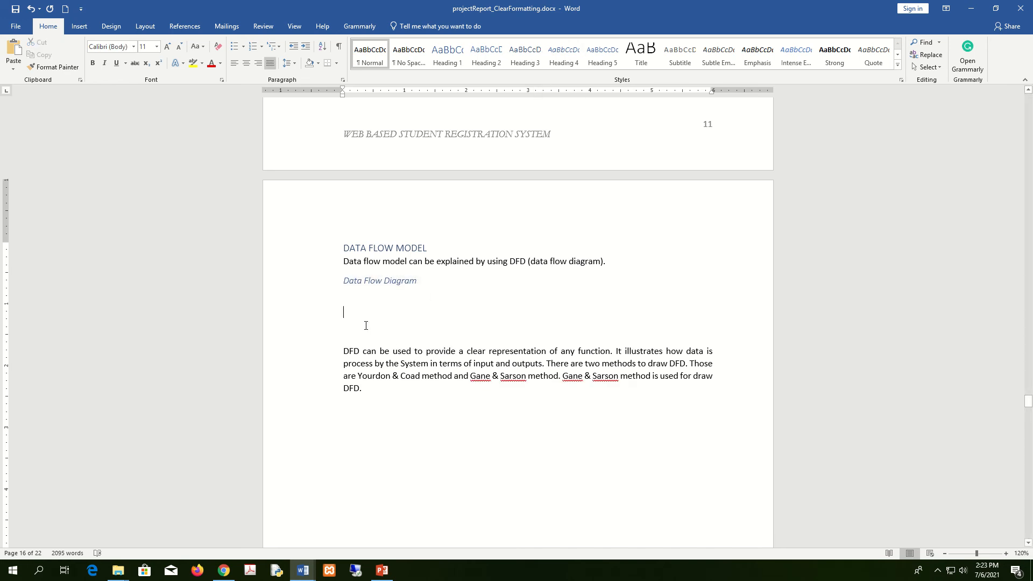
{"action": "key", "text": "Delete"}
{"action": "key", "text": "Delete"}
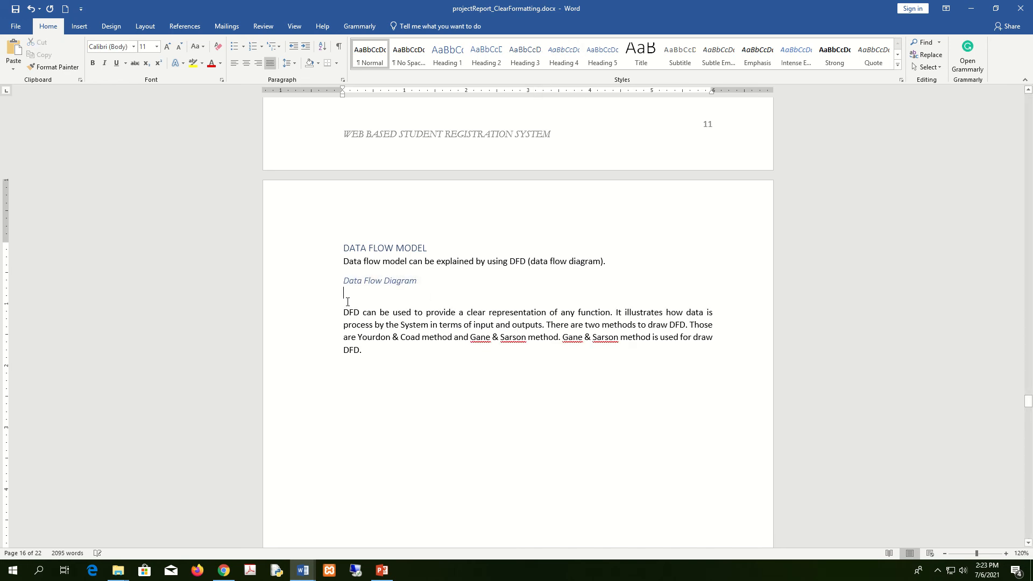
{"action": "key", "text": "Delete"}
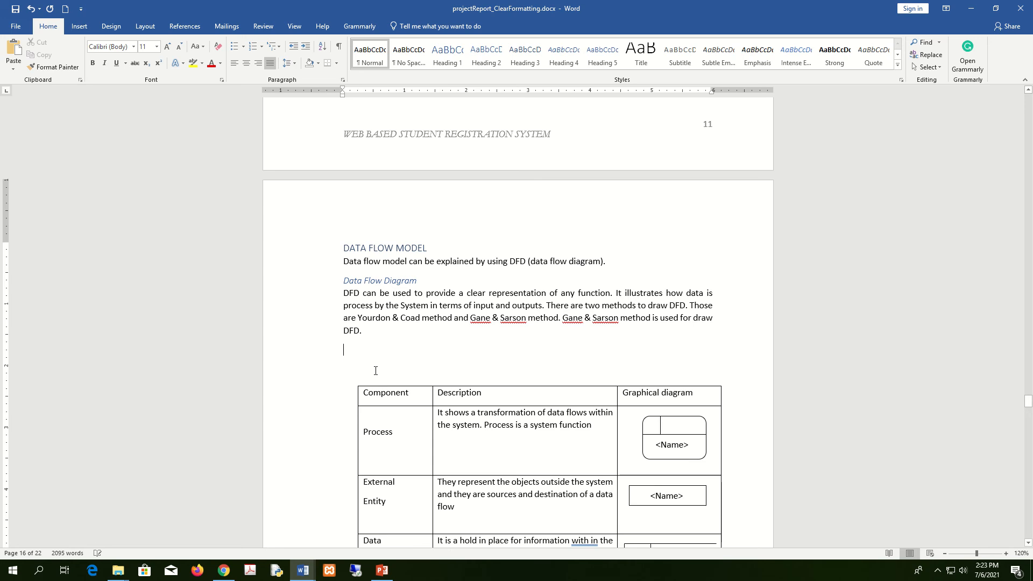
- Apply the Heading 3 style to the Database design title above the ER diagram
{"action": "scroll", "coordinate": [375, 371], "scroll_direction": "down", "scroll_amount": 20}
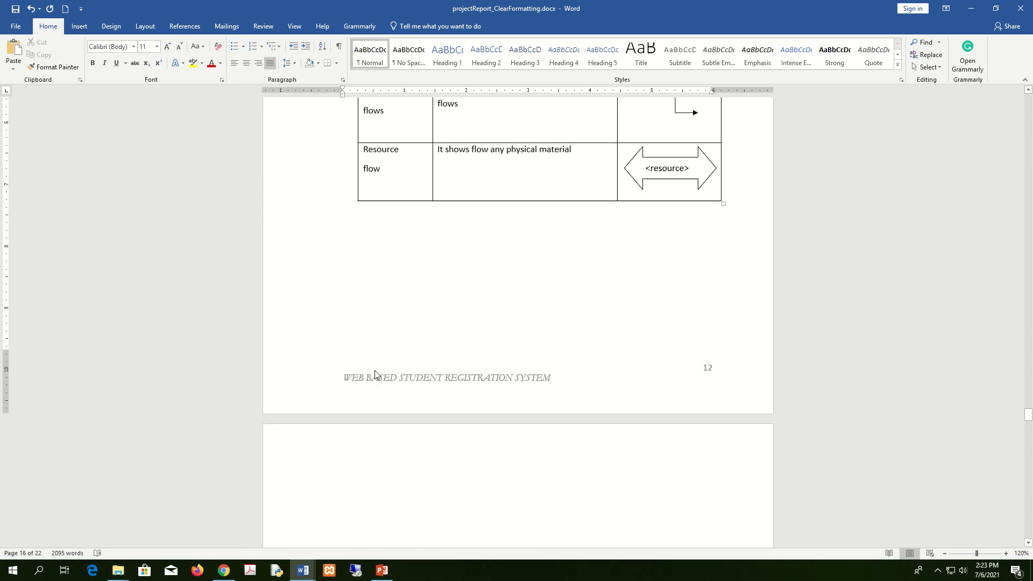
{"action": "scroll", "coordinate": [375, 370], "scroll_direction": "down", "scroll_amount": 5}
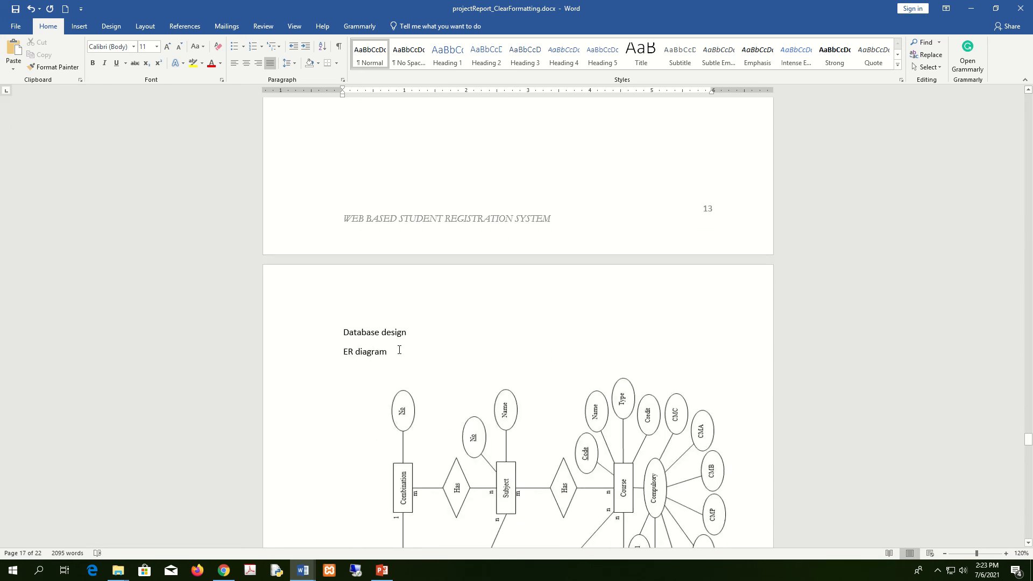
{"action": "left_click_drag", "start_coordinate": [408, 332], "coordinate": [337, 333]}
{"action": "left_click", "coordinate": [573, 63]}
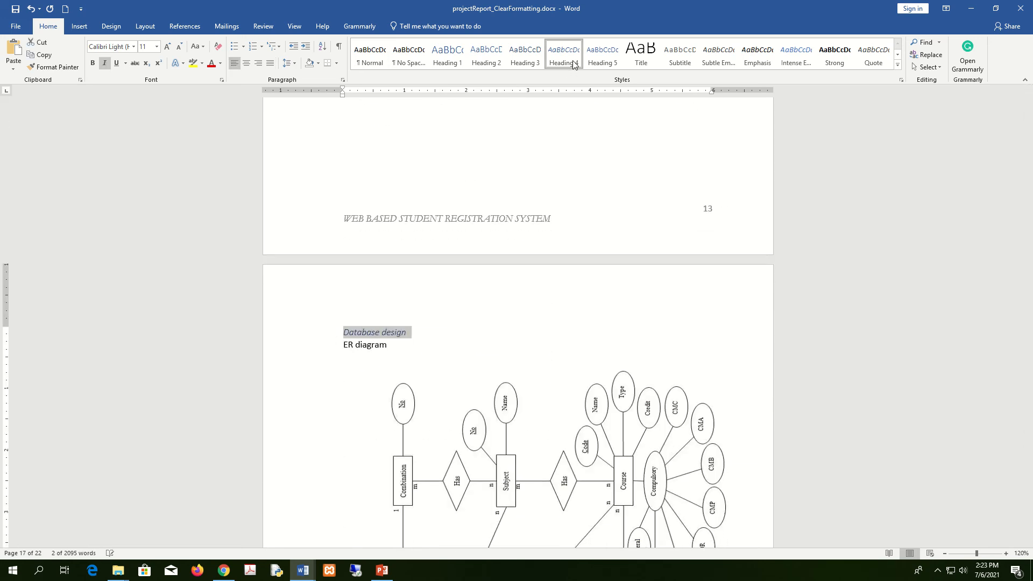
{"action": "left_click", "coordinate": [531, 65]}
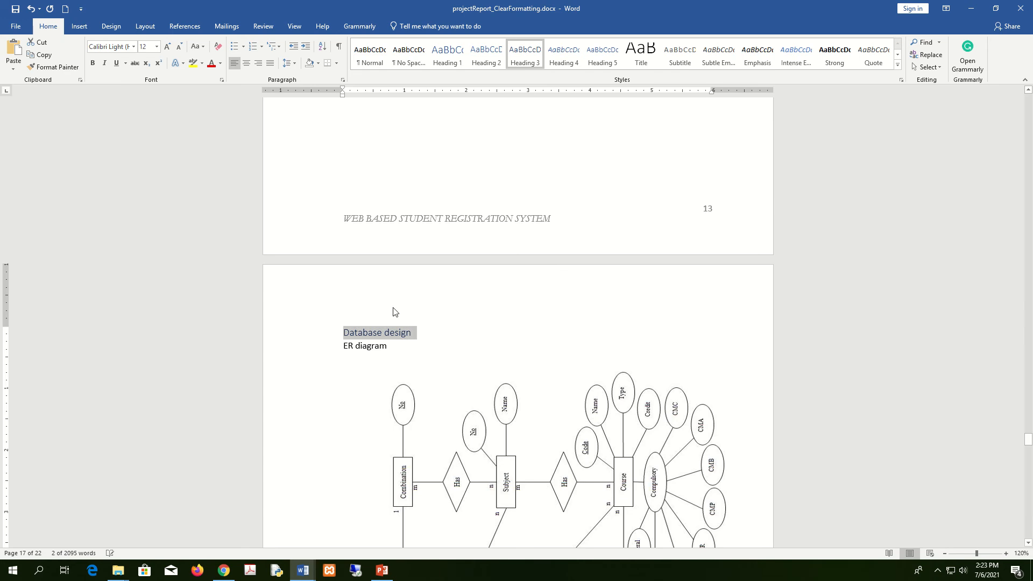
- Apply the Heading 4 style to the ER diagram and Relational diagram titles
{"action": "left_click", "coordinate": [395, 348]}
{"action": "left_click_drag", "start_coordinate": [339, 358], "coordinate": [341, 347]}
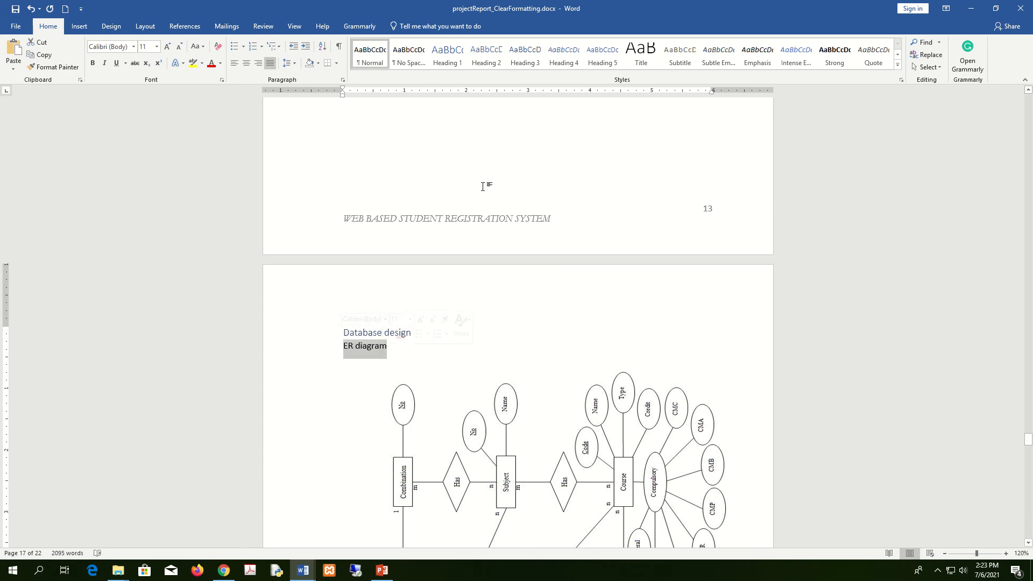
{"action": "left_click", "coordinate": [563, 54]}
{"action": "scroll", "coordinate": [514, 344], "scroll_direction": "down", "scroll_amount": 15}
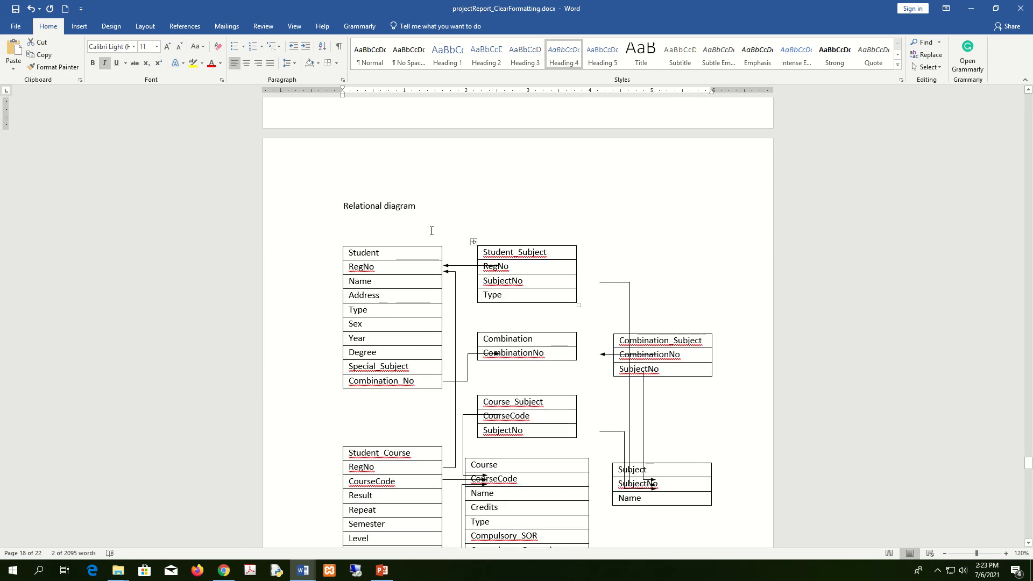
{"action": "left_click", "coordinate": [333, 205]}
{"action": "left_click", "coordinate": [564, 54]}
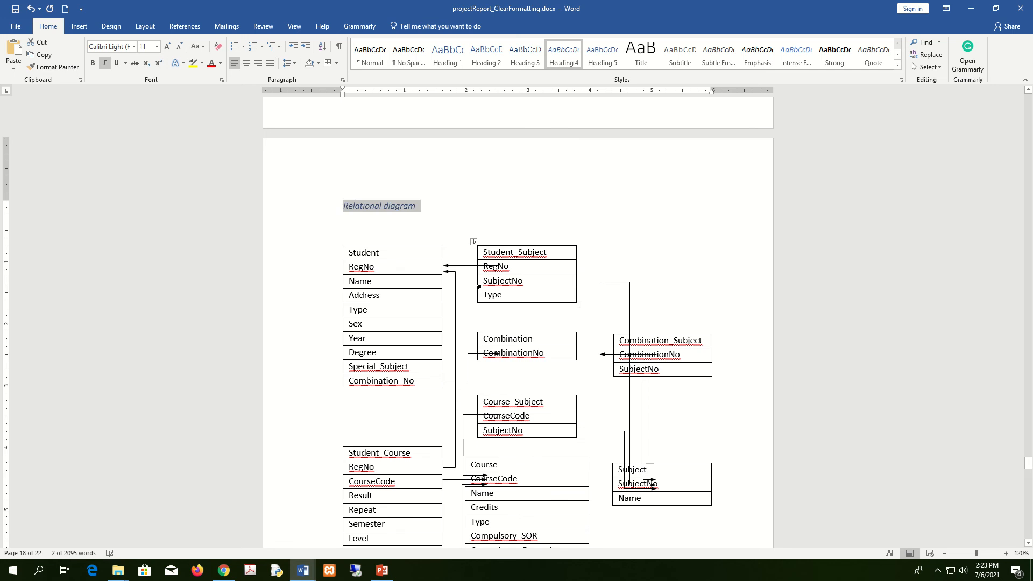
- Apply the Heading 4 style to the Security title on the page after the relational diagram
{"action": "scroll", "coordinate": [478, 287], "scroll_direction": "down", "scroll_amount": 10}
{"action": "scroll", "coordinate": [481, 286], "scroll_direction": "up", "scroll_amount": 10}
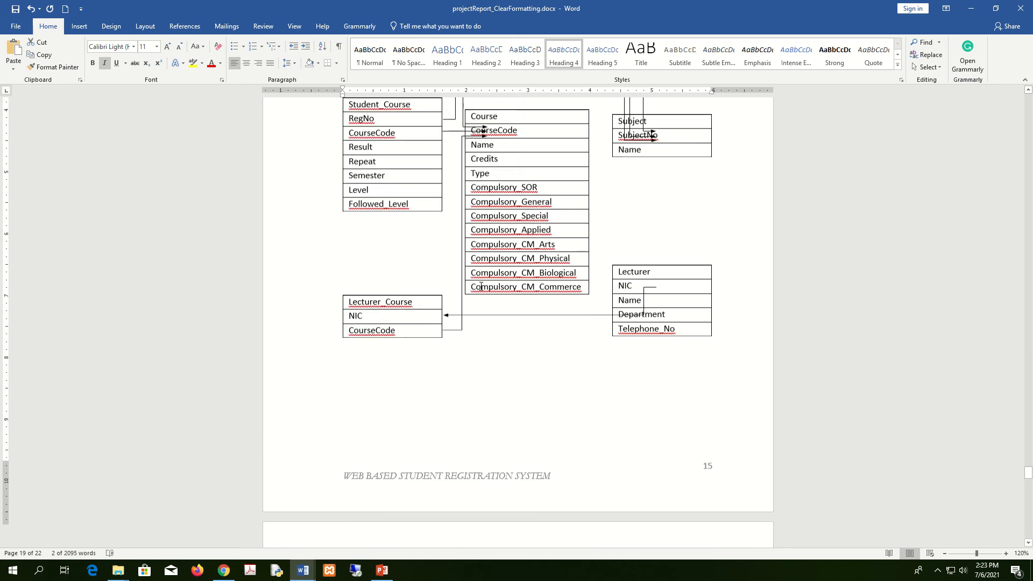
{"action": "scroll", "coordinate": [480, 286], "scroll_direction": "up", "scroll_amount": 3}
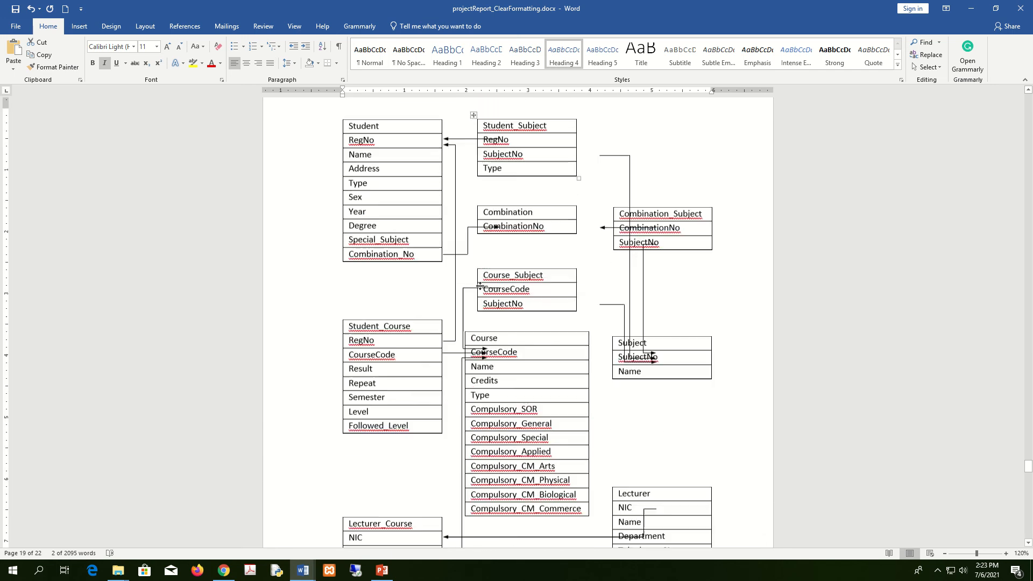
{"action": "scroll", "coordinate": [564, 235], "scroll_direction": "down", "scroll_amount": 13}
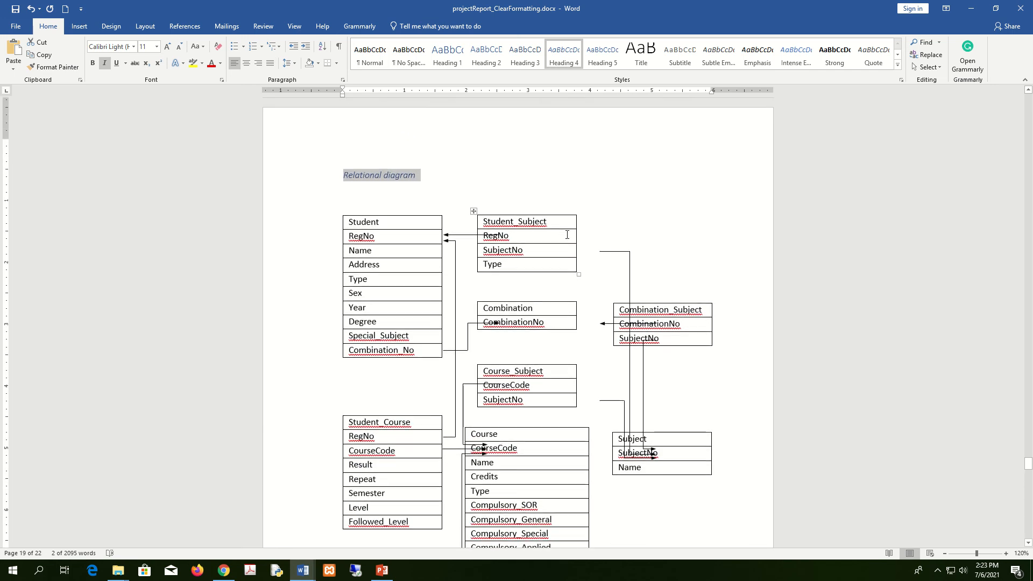
{"action": "scroll", "coordinate": [503, 315], "scroll_direction": "down", "scroll_amount": 3}
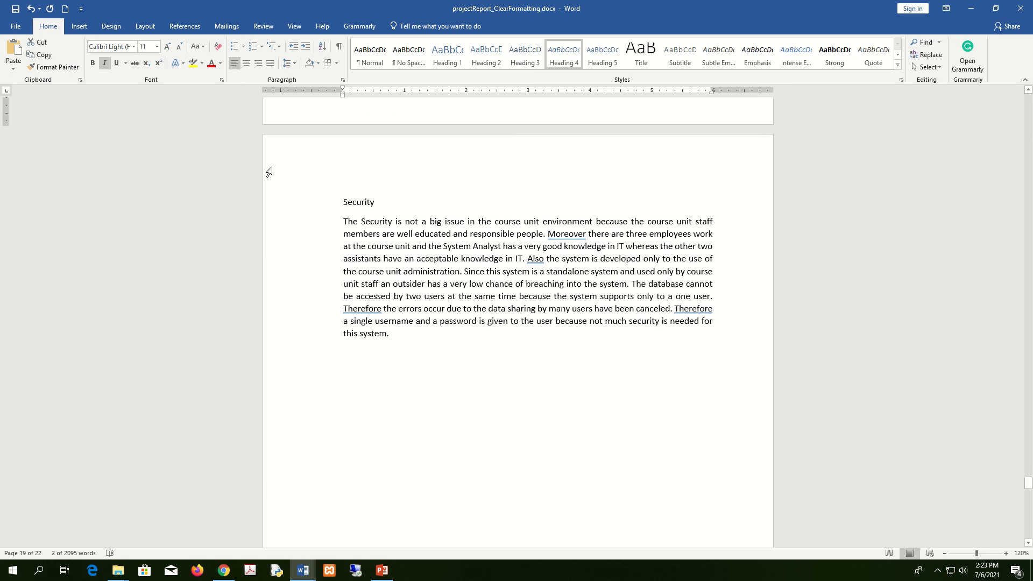
{"action": "left_click", "coordinate": [314, 204]}
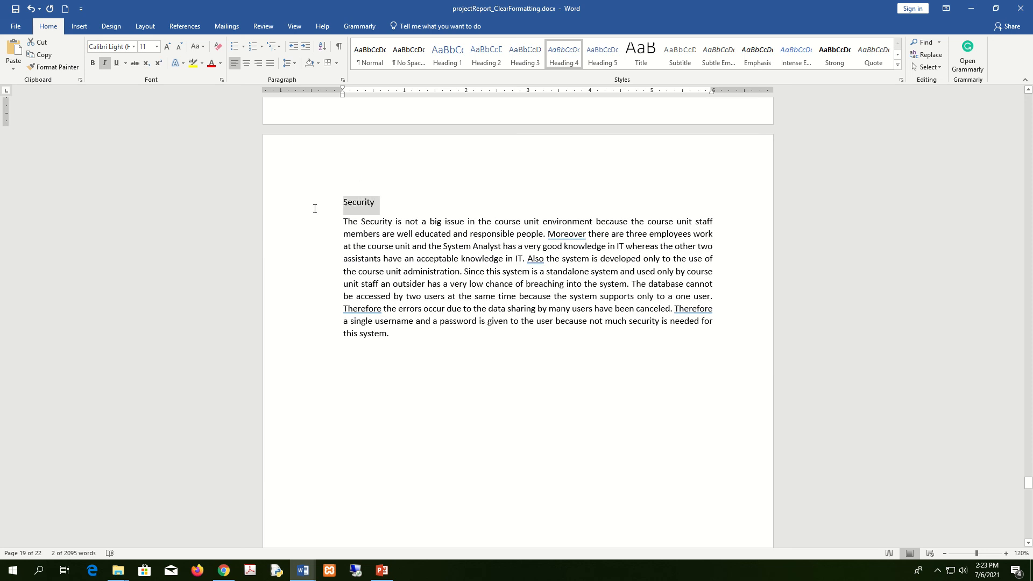
{"action": "left_click", "coordinate": [564, 53]}
- Apply Heading 1 to Chapter 5 and Heading 2 to RESULTS AND DISCUSSION
{"action": "scroll", "coordinate": [462, 332], "scroll_direction": "down", "scroll_amount": 16}
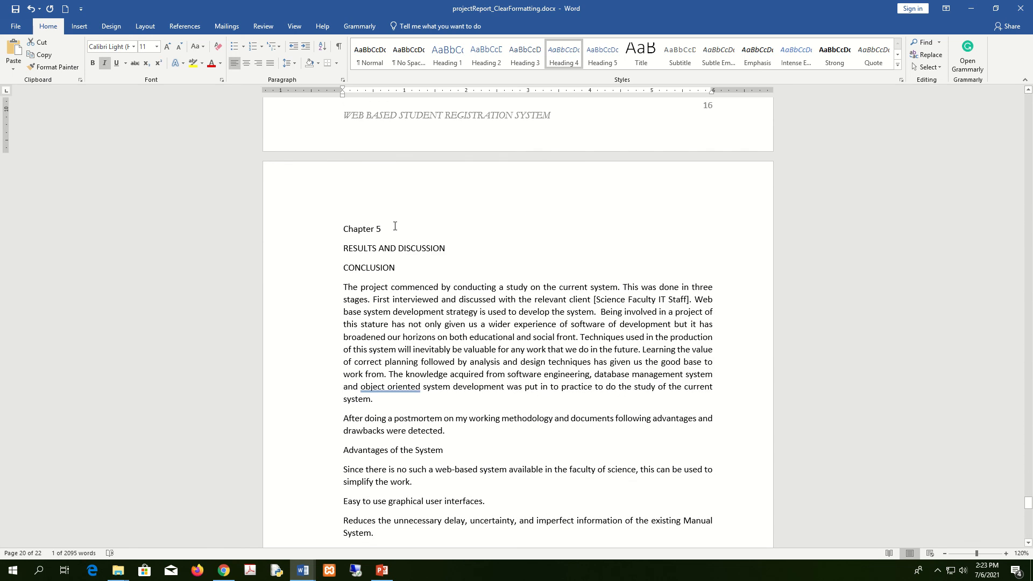
{"action": "left_click", "coordinate": [308, 237]}
{"action": "left_click", "coordinate": [448, 54]}
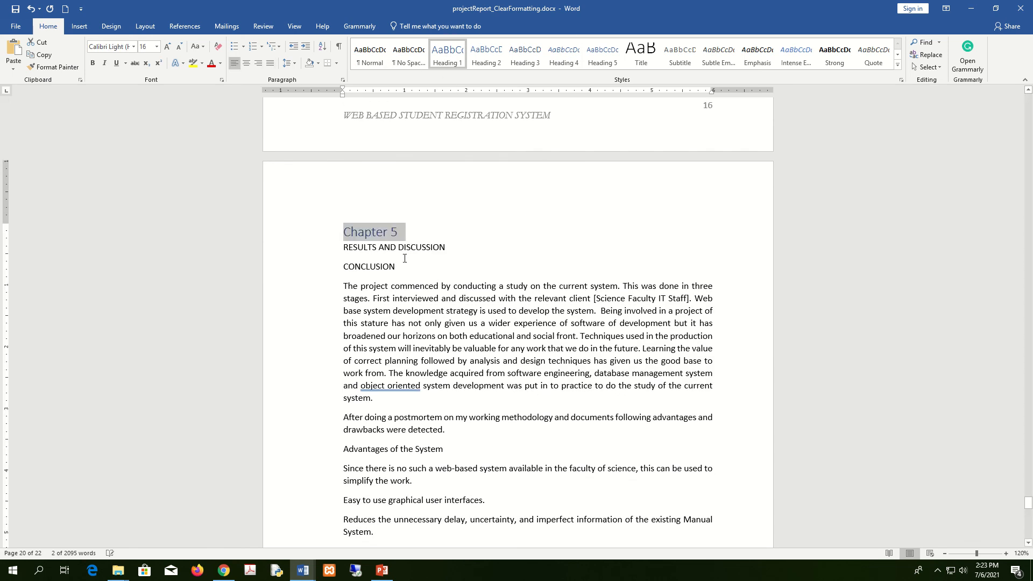
{"action": "left_click", "coordinate": [329, 248]}
{"action": "left_click", "coordinate": [486, 54]}
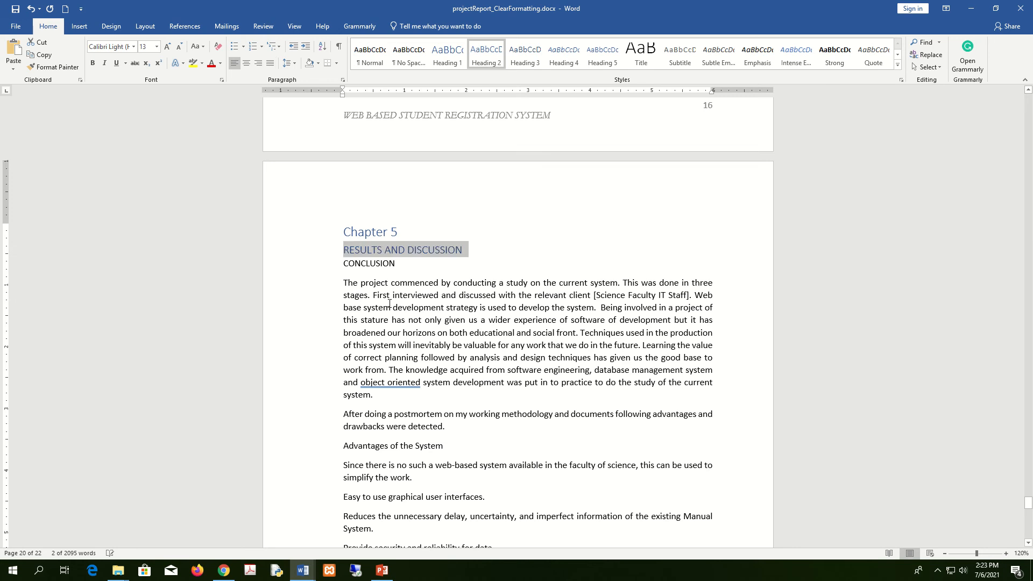
- Apply the Heading 3 style to the CONCLUSION and Advantages of the System titles
{"action": "left_click_drag", "start_coordinate": [399, 269], "coordinate": [343, 267]}
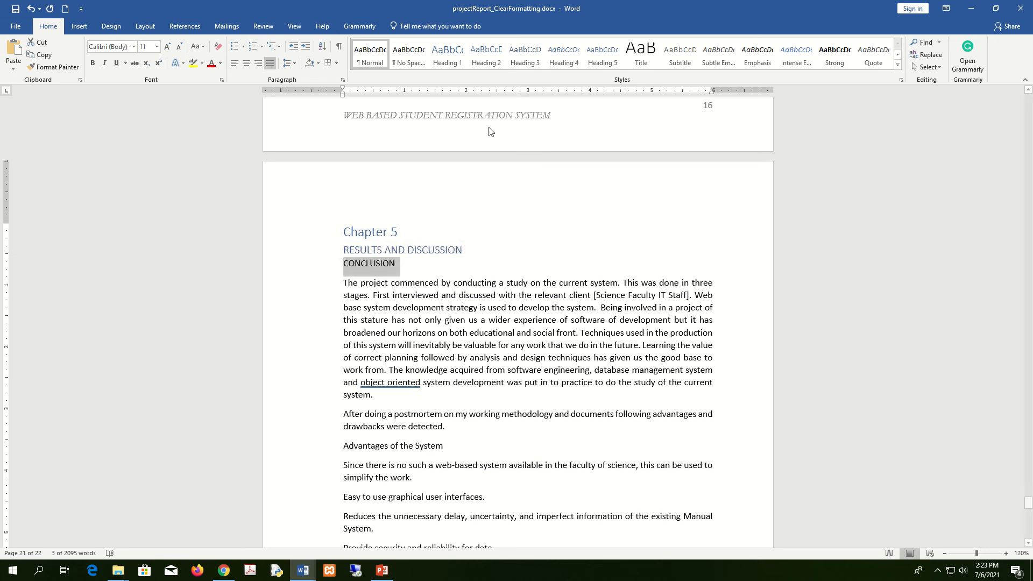
{"action": "left_click", "coordinate": [525, 53]}
{"action": "scroll", "coordinate": [462, 373], "scroll_direction": "down", "scroll_amount": 2}
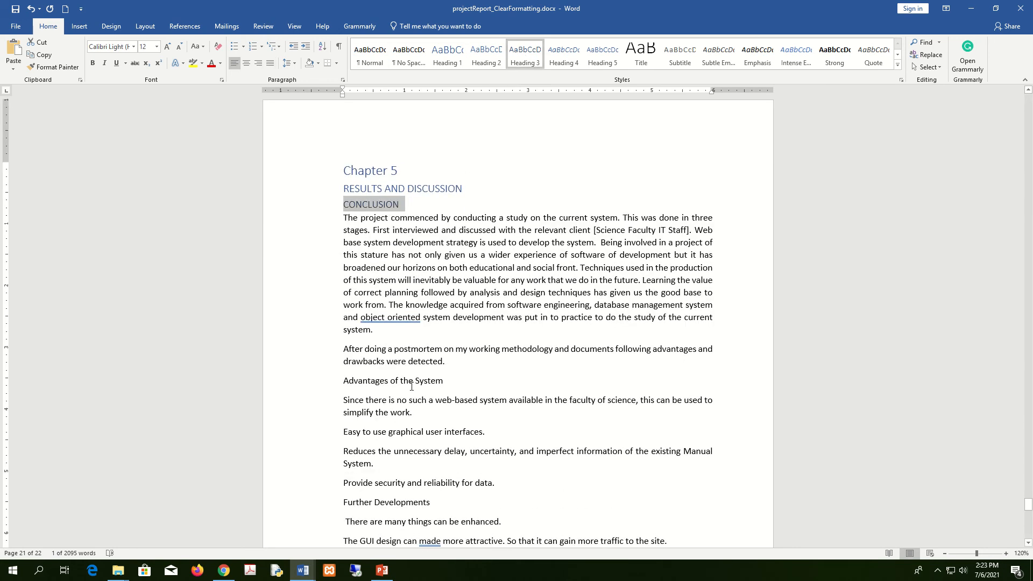
{"action": "left_click_drag", "start_coordinate": [449, 381], "coordinate": [342, 381]}
{"action": "left_click", "coordinate": [525, 54]}
- Turn the four advantages under Advantages of the System into a numbered list
{"action": "scroll", "coordinate": [396, 388], "scroll_direction": "down", "scroll_amount": 4}
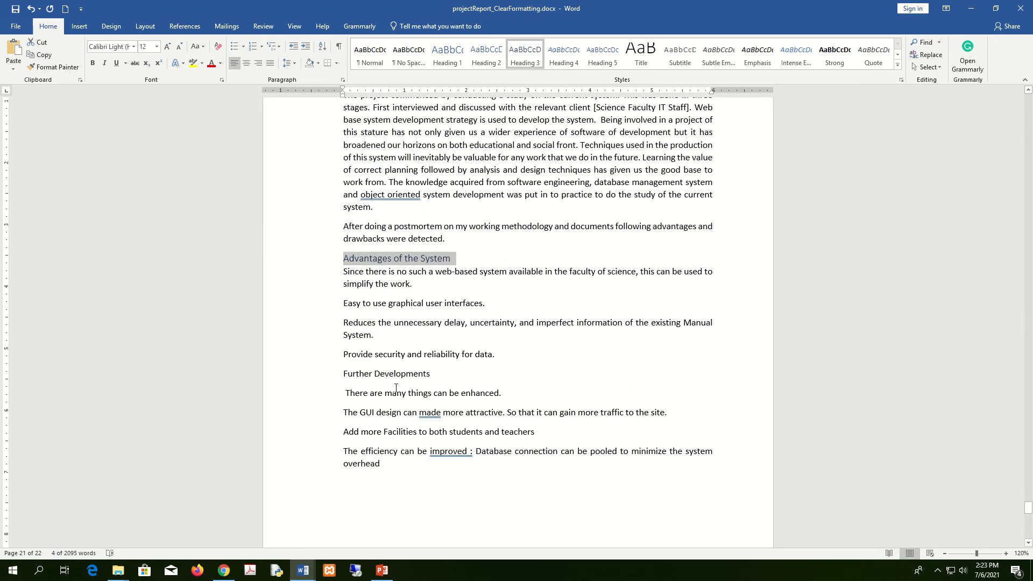
{"action": "left_click_drag", "start_coordinate": [346, 276], "coordinate": [385, 336]}
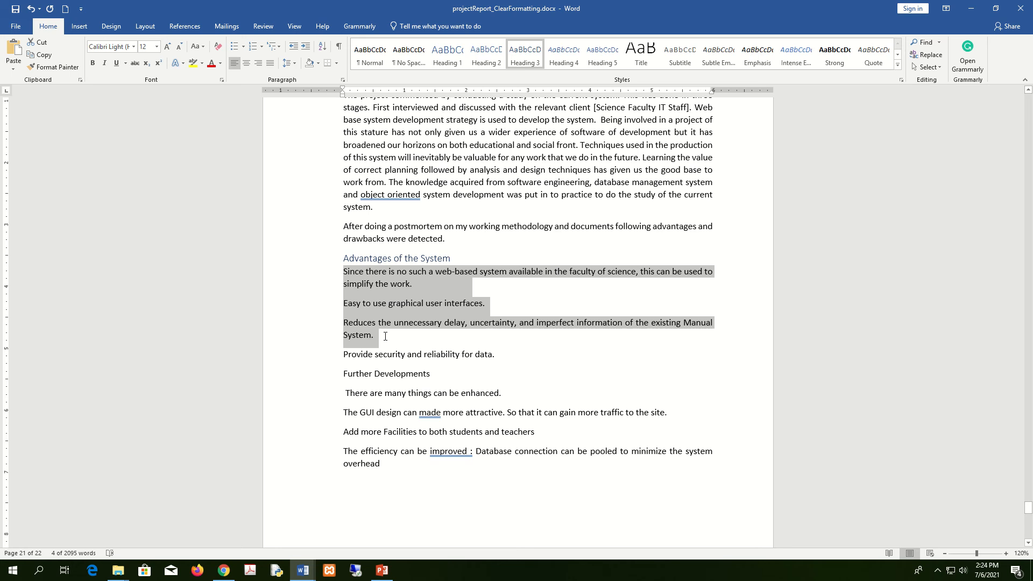
{"action": "left_click_drag", "start_coordinate": [499, 351], "coordinate": [499, 356]}
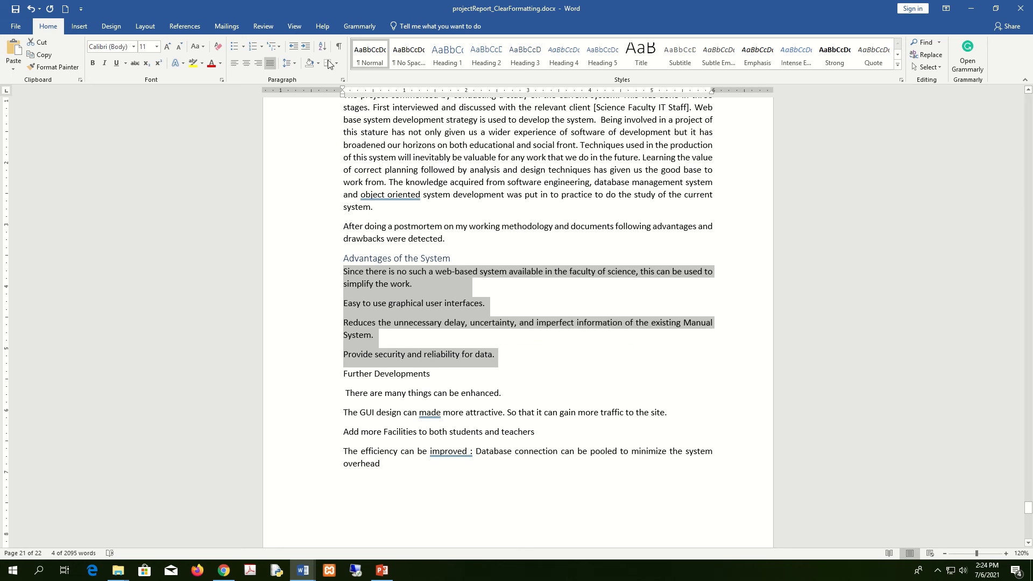
{"action": "left_click", "coordinate": [256, 49]}
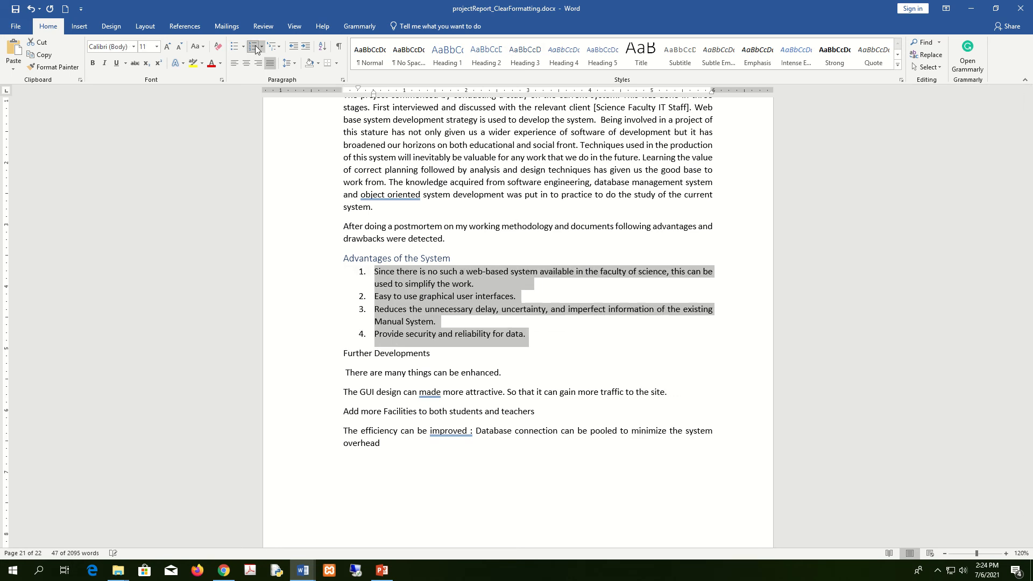
- Apply the Heading 4 style to the Further Developments title
{"action": "triple_click", "coordinate": [407, 357]}
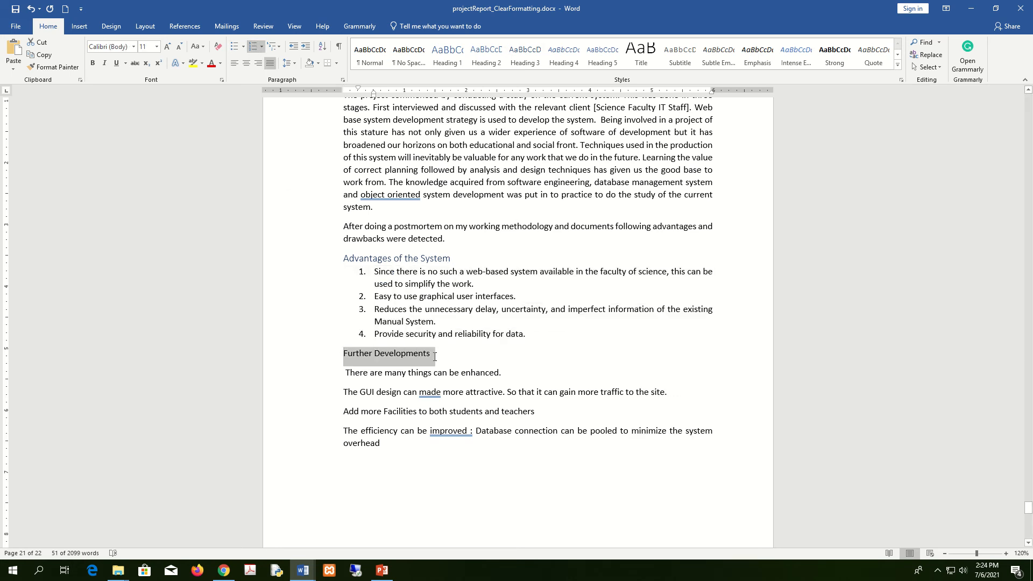
{"action": "left_click", "coordinate": [565, 56]}
{"action": "left_click", "coordinate": [570, 59]}
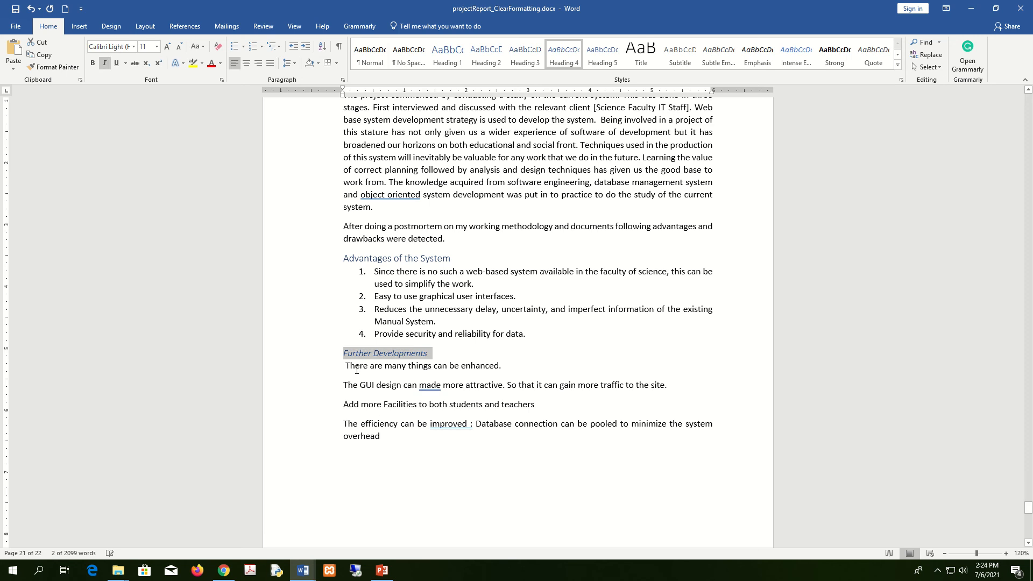
- Remove the leading space under Further Developments and number the three improvement items, from the GUI design to the efficiency paragraph
{"action": "left_click", "coordinate": [343, 367]}
{"action": "key", "text": "Delete"}
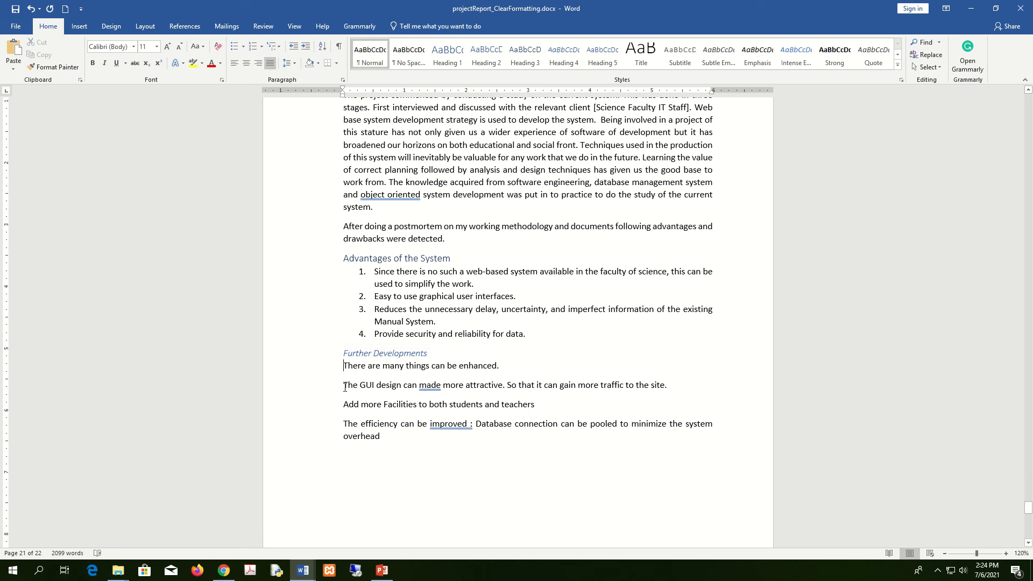
{"action": "left_click_drag", "start_coordinate": [346, 381], "coordinate": [388, 448]}
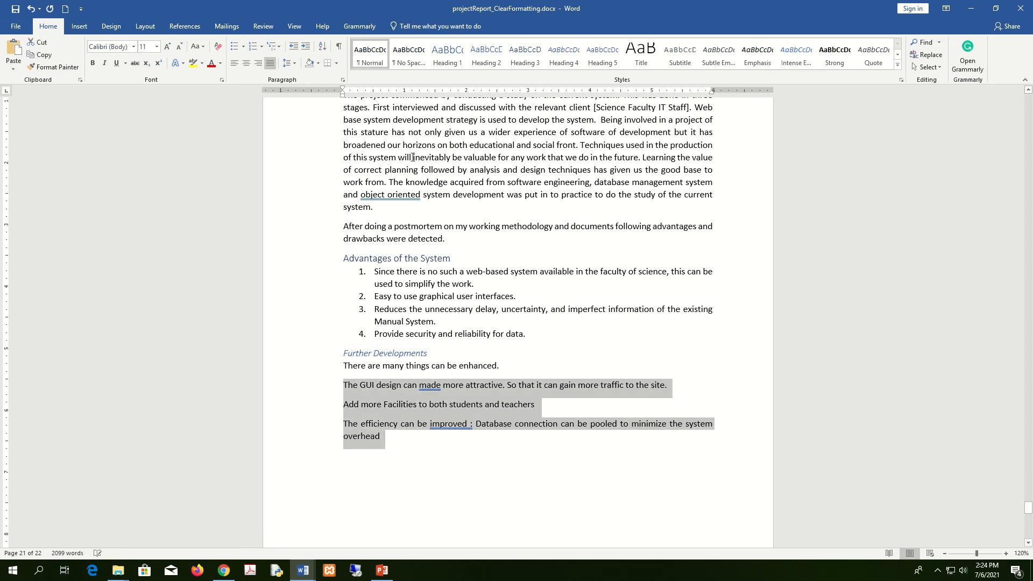
{"action": "left_click", "coordinate": [253, 46]}
- Apply the Heading 1 style to the References title on the last page
{"action": "scroll", "coordinate": [483, 451], "scroll_direction": "down", "scroll_amount": 3}
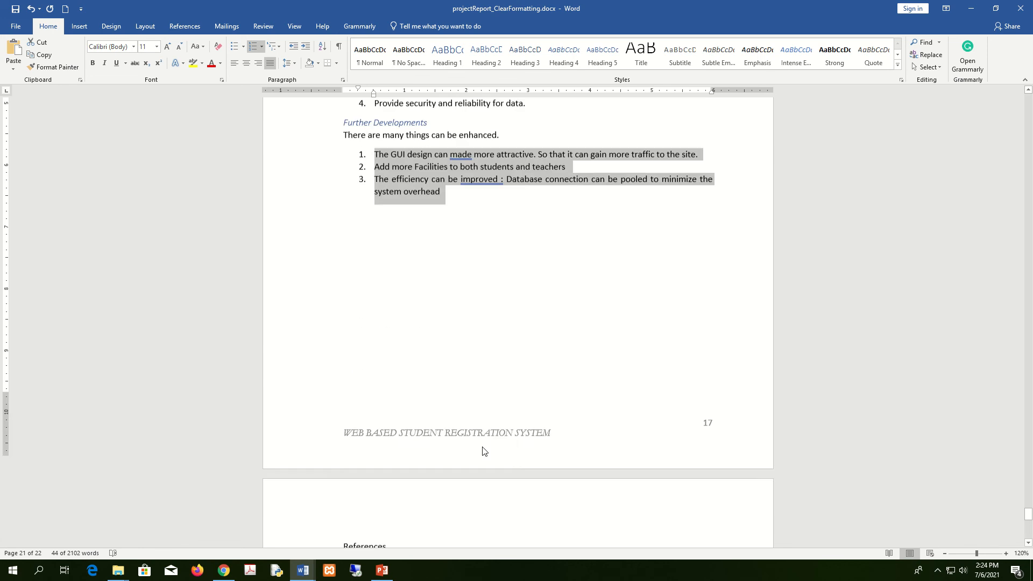
{"action": "scroll", "coordinate": [484, 450], "scroll_direction": "down", "scroll_amount": 3}
{"action": "scroll", "coordinate": [482, 447], "scroll_direction": "up", "scroll_amount": 2}
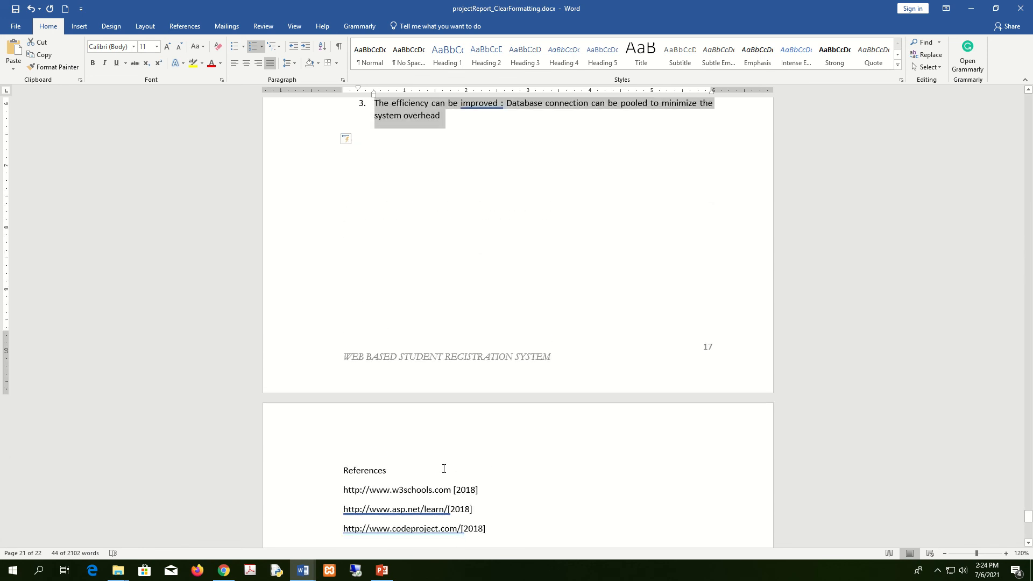
{"action": "double_click", "coordinate": [354, 466]}
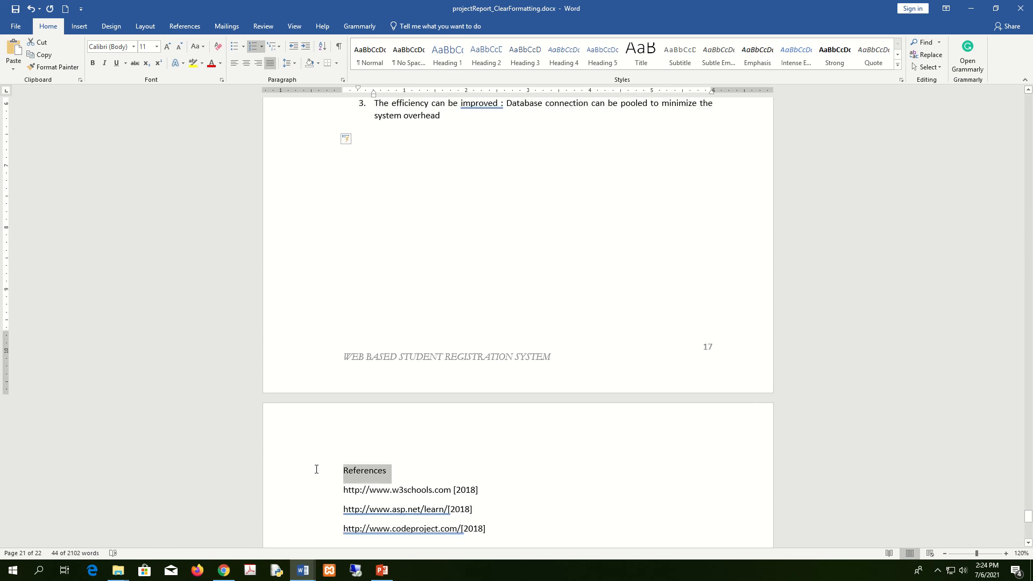
{"action": "left_click", "coordinate": [447, 54]}
- Center all the text on the report's title page, from WEB BASED STUDENT REGISTRATION SYSTEM to the year 2020
{"action": "scroll", "coordinate": [664, 415], "scroll_direction": "up", "scroll_amount": 7}
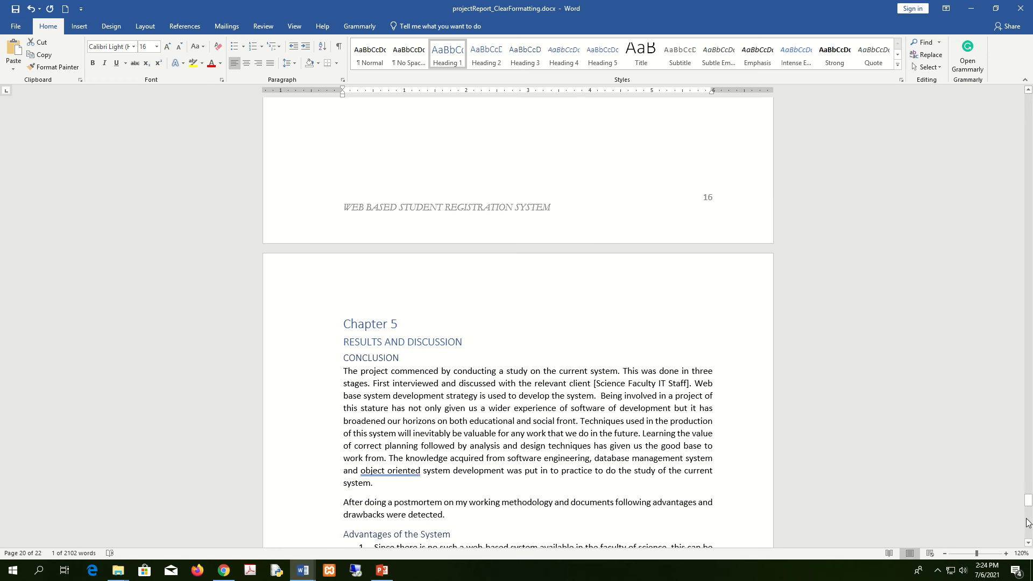
{"action": "left_click_drag", "start_coordinate": [1028, 501], "coordinate": [1029, 99]}
{"action": "left_click", "coordinate": [591, 243]}
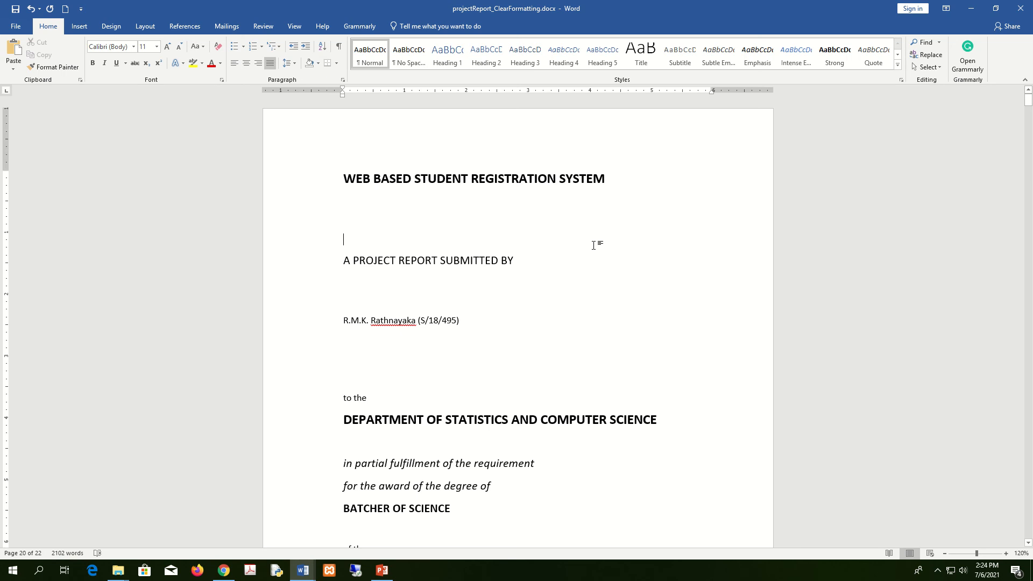
{"action": "scroll", "coordinate": [511, 324], "scroll_direction": "down", "scroll_amount": 7}
{"action": "left_click_drag", "start_coordinate": [401, 472], "coordinate": [284, 140]}
{"action": "left_click", "coordinate": [247, 63]}
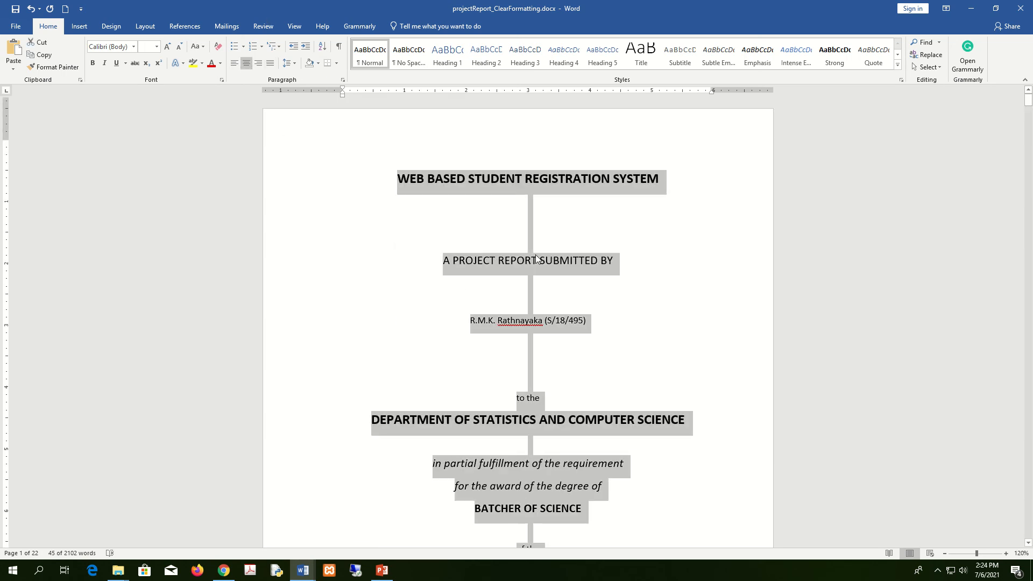
- Examine the front pages and check which heading styles the Chapter 1, INTRODUCTION, Description of the system and Objectives titles use
{"action": "scroll", "coordinate": [535, 254], "scroll_direction": "down", "scroll_amount": 5}
{"action": "scroll", "coordinate": [535, 254], "scroll_direction": "down", "scroll_amount": 10}
{"action": "left_click", "coordinate": [454, 266]}
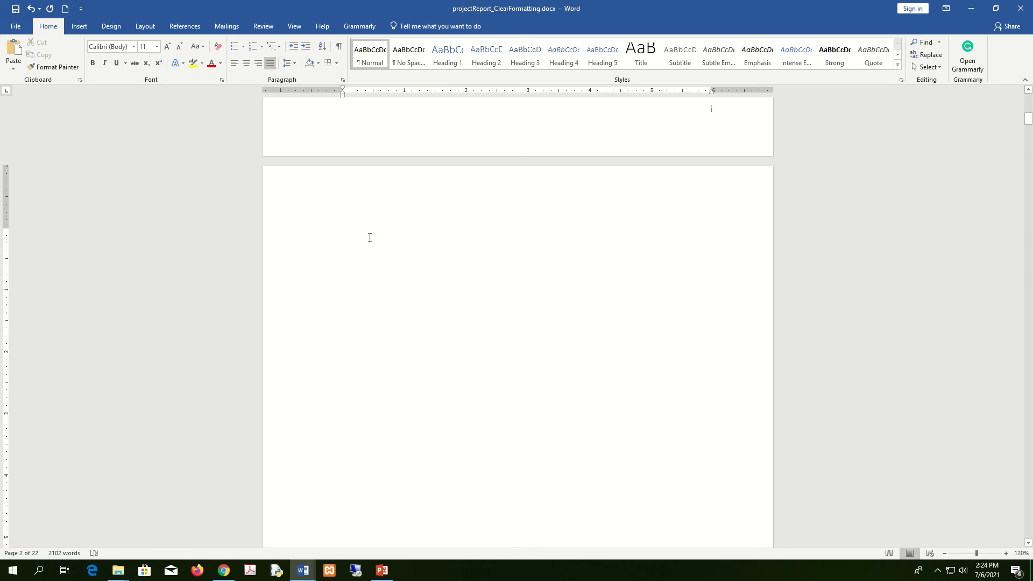
{"action": "scroll", "coordinate": [376, 242], "scroll_direction": "down", "scroll_amount": 20}
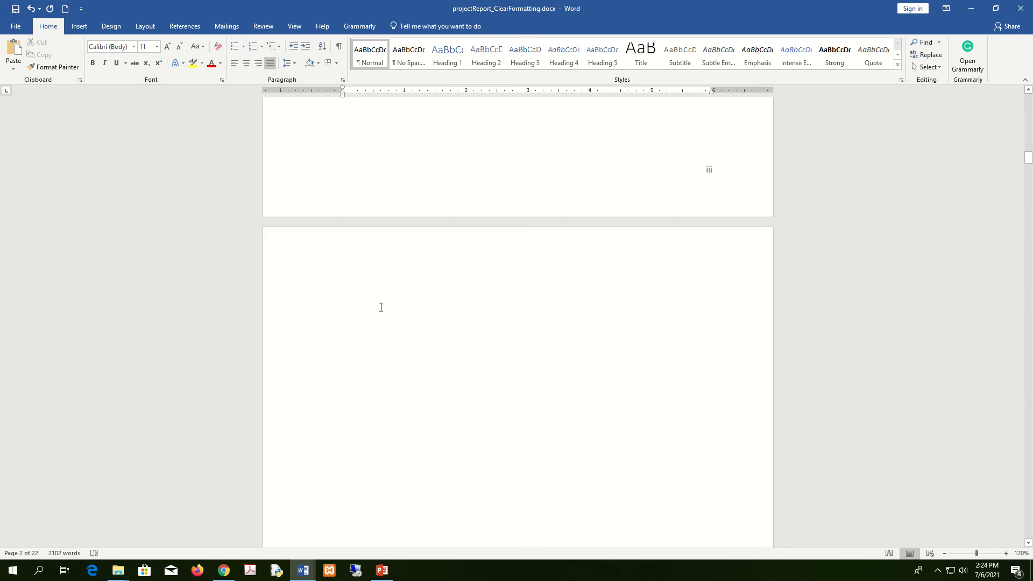
{"action": "scroll", "coordinate": [381, 307], "scroll_direction": "down", "scroll_amount": 20}
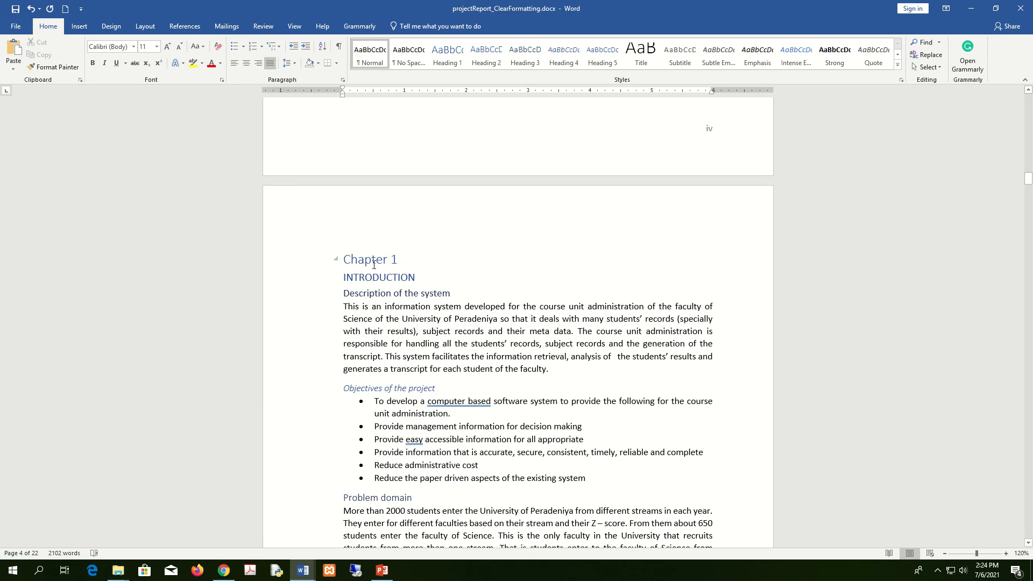
{"action": "left_click", "coordinate": [372, 261]}
{"action": "left_click", "coordinate": [382, 278]}
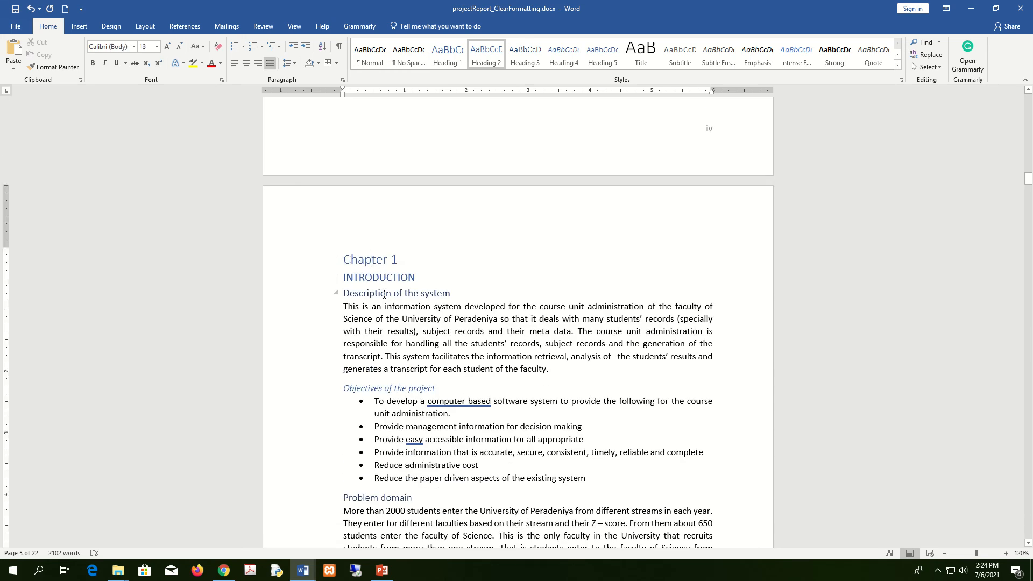
{"action": "left_click", "coordinate": [387, 293]}
{"action": "left_click", "coordinate": [400, 388]}
{"action": "scroll", "coordinate": [445, 370], "scroll_direction": "up", "scroll_amount": 12}
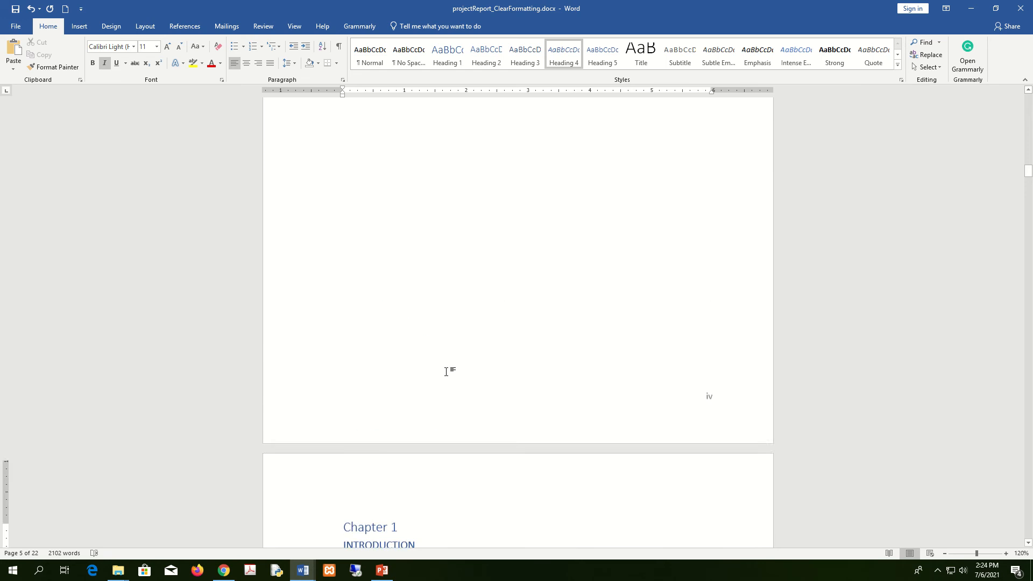
{"action": "scroll", "coordinate": [446, 371], "scroll_direction": "up", "scroll_amount": 15}
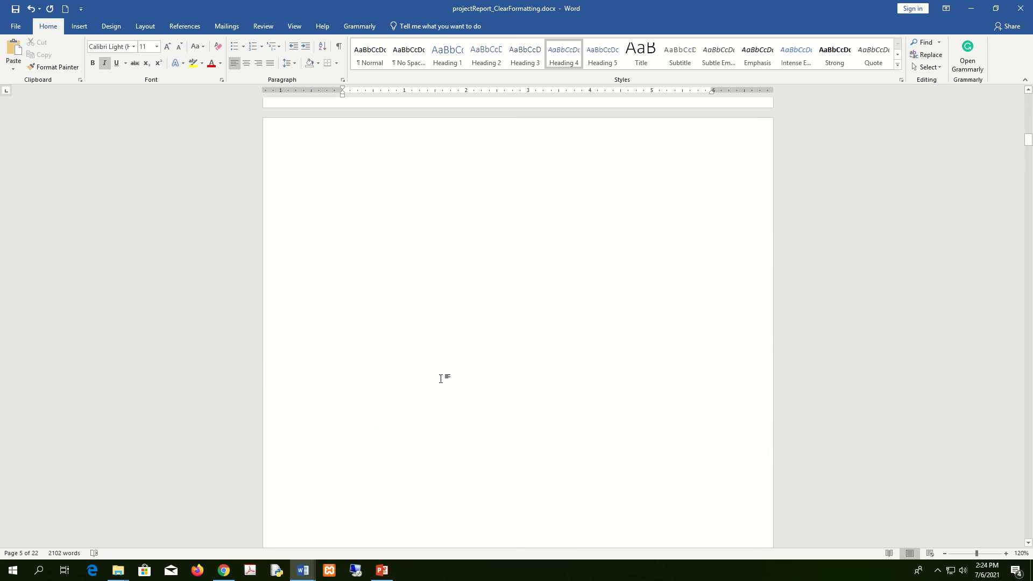
{"action": "scroll", "coordinate": [440, 377], "scroll_direction": "up", "scroll_amount": 7}
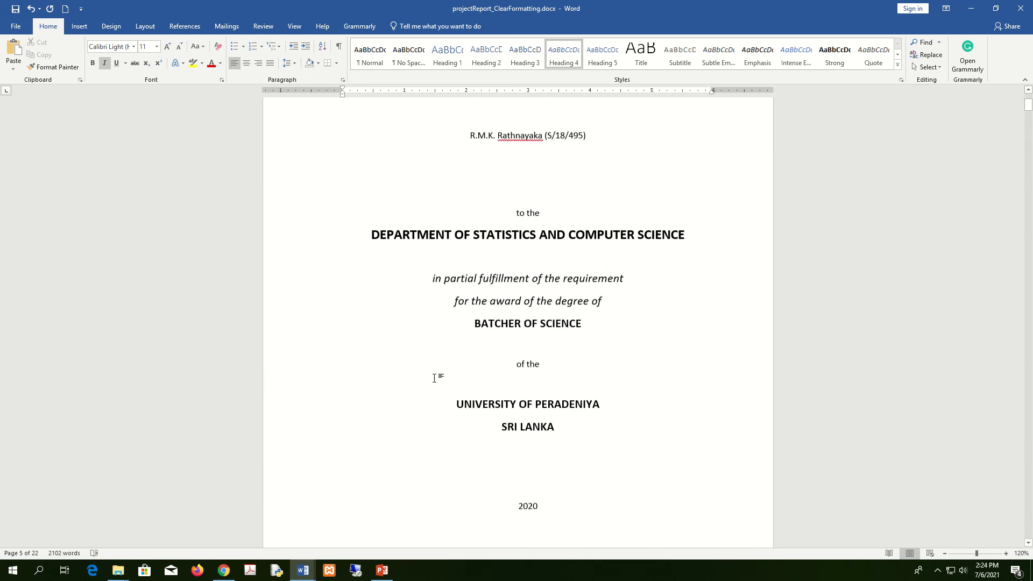
- Start a custom table of contents on the blank page that follows the title page
{"action": "scroll", "coordinate": [437, 376], "scroll_direction": "down", "scroll_amount": 6}
{"action": "left_click", "coordinate": [426, 335]}
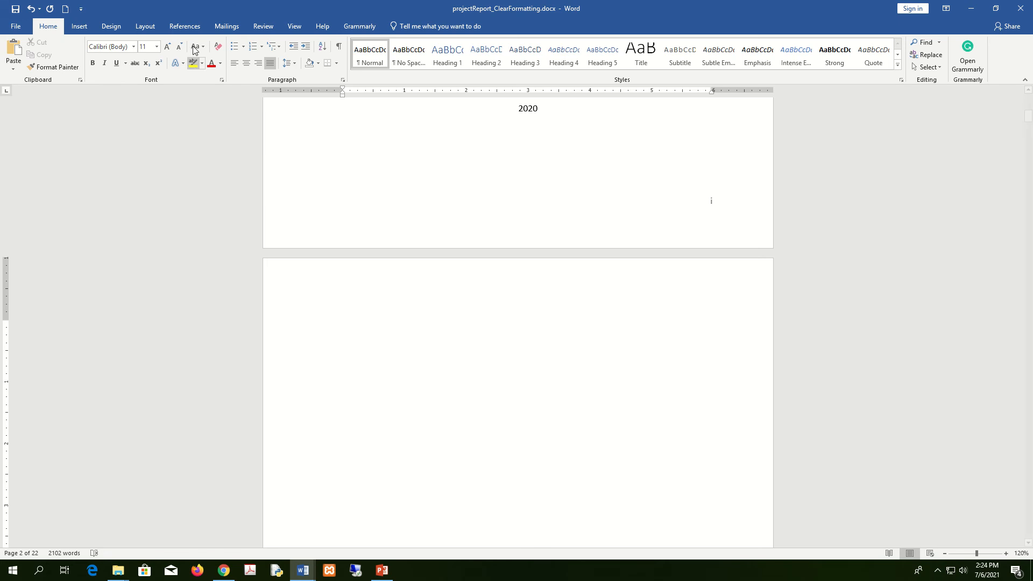
{"action": "left_click", "coordinate": [184, 27]}
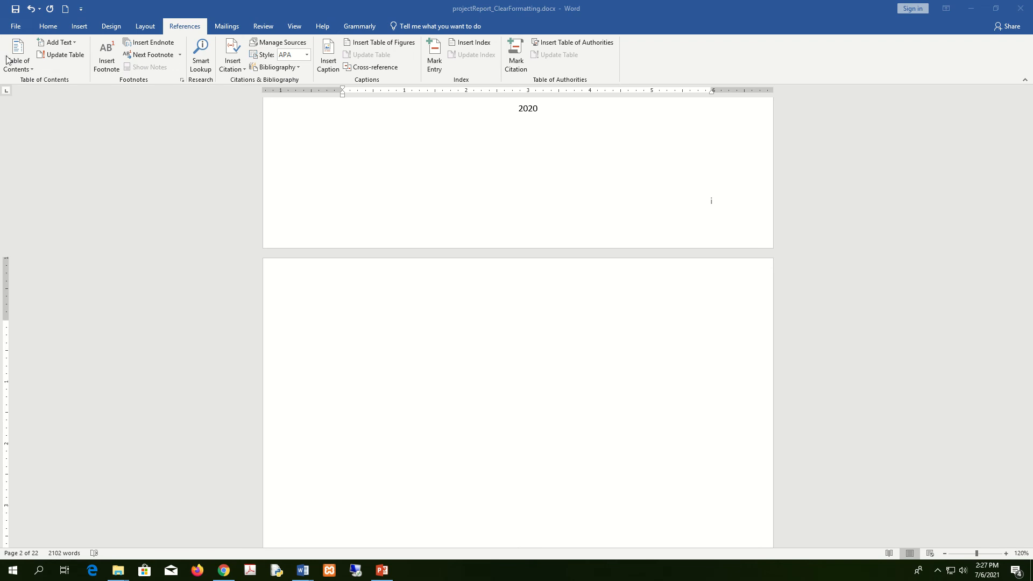
{"action": "left_click", "coordinate": [33, 70]}
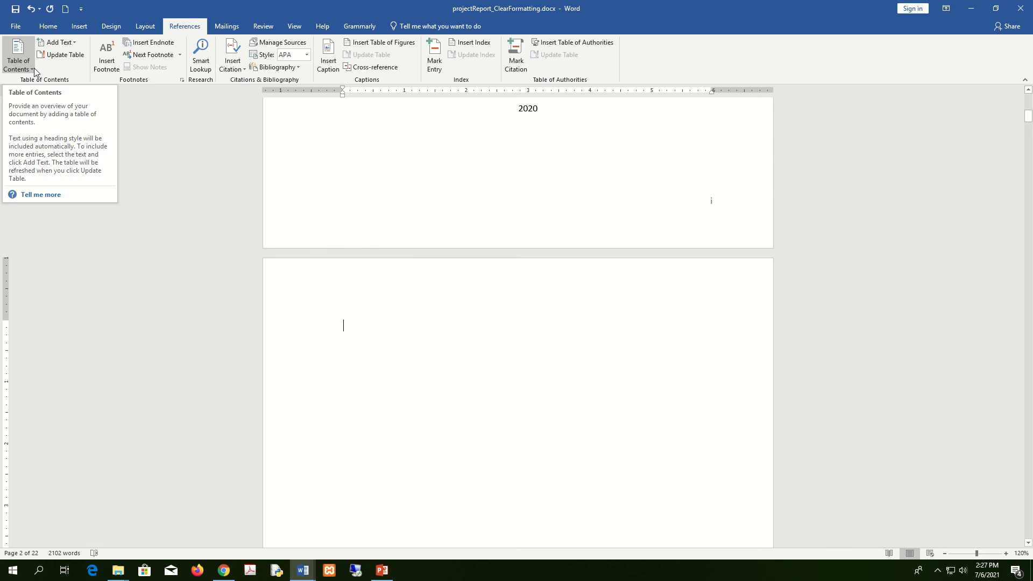
{"action": "left_click", "coordinate": [34, 70]}
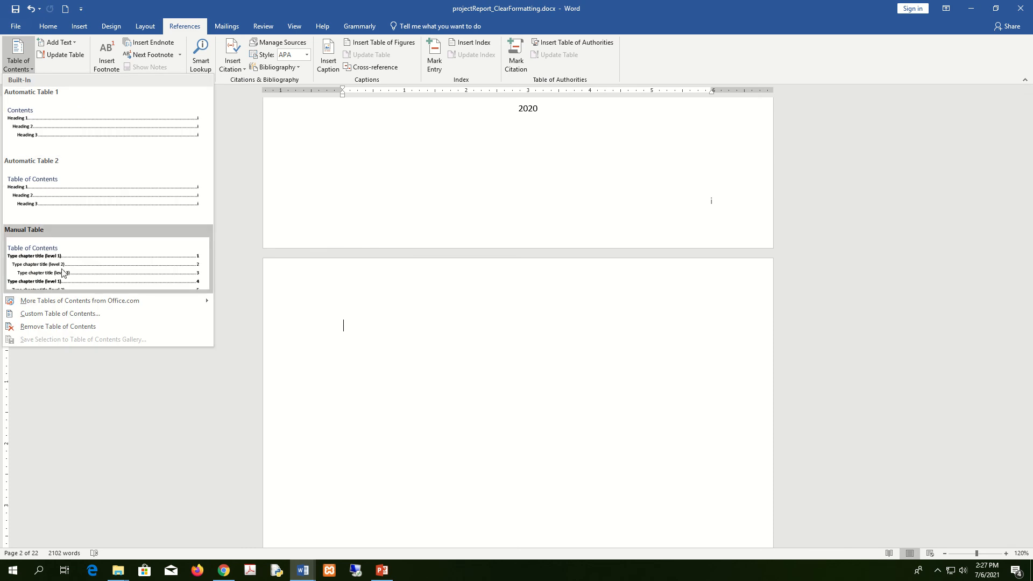
{"action": "left_click", "coordinate": [82, 318]}
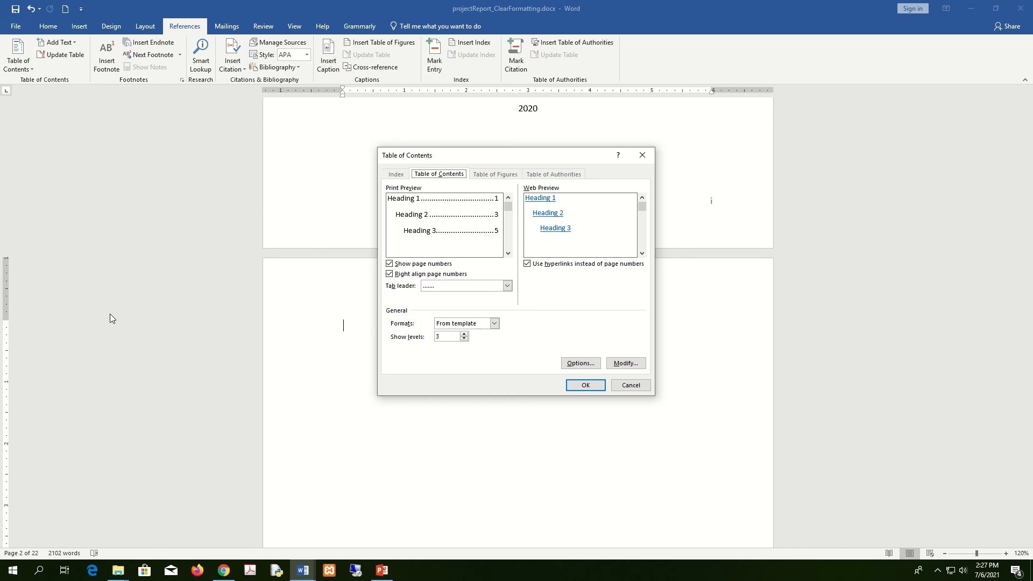
{"action": "left_click_drag", "start_coordinate": [463, 163], "coordinate": [374, 128]}
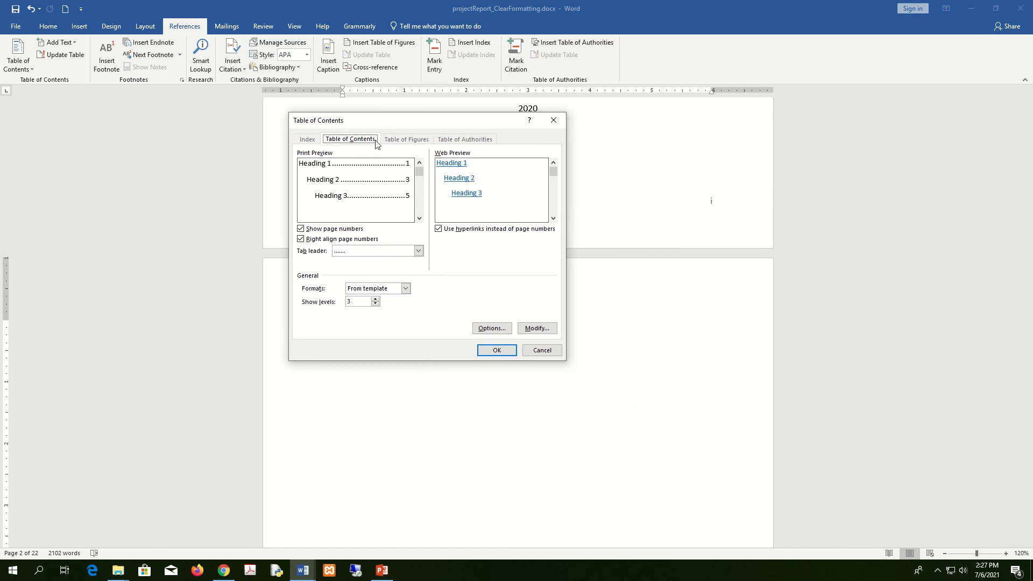
- Preview the Classic, Fancy and Modern formats for the table of contents
{"action": "left_click", "coordinate": [405, 289]}
{"action": "left_click", "coordinate": [388, 306]}
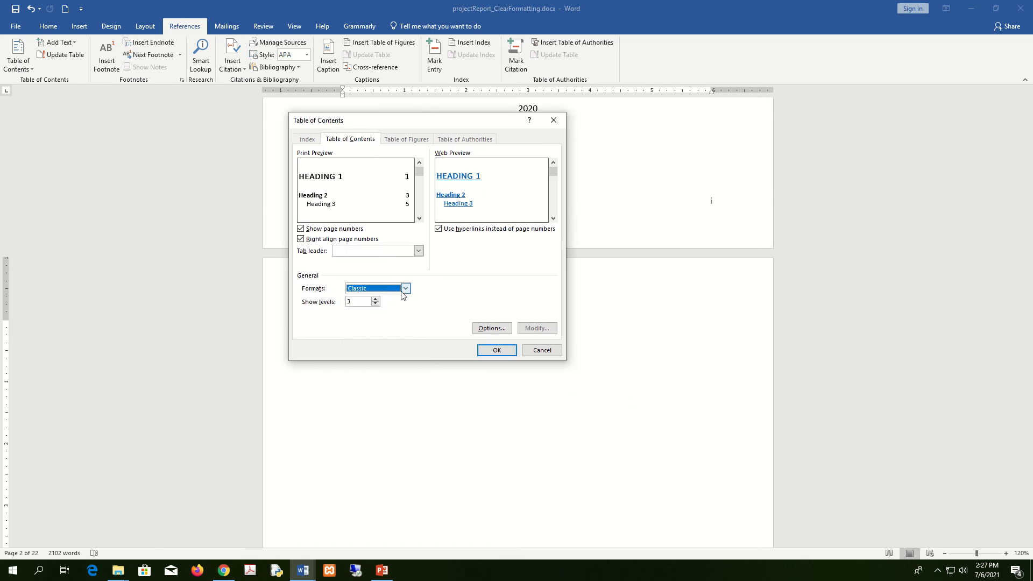
{"action": "left_click", "coordinate": [406, 289]}
{"action": "left_click", "coordinate": [387, 322]}
{"action": "left_click", "coordinate": [406, 289]}
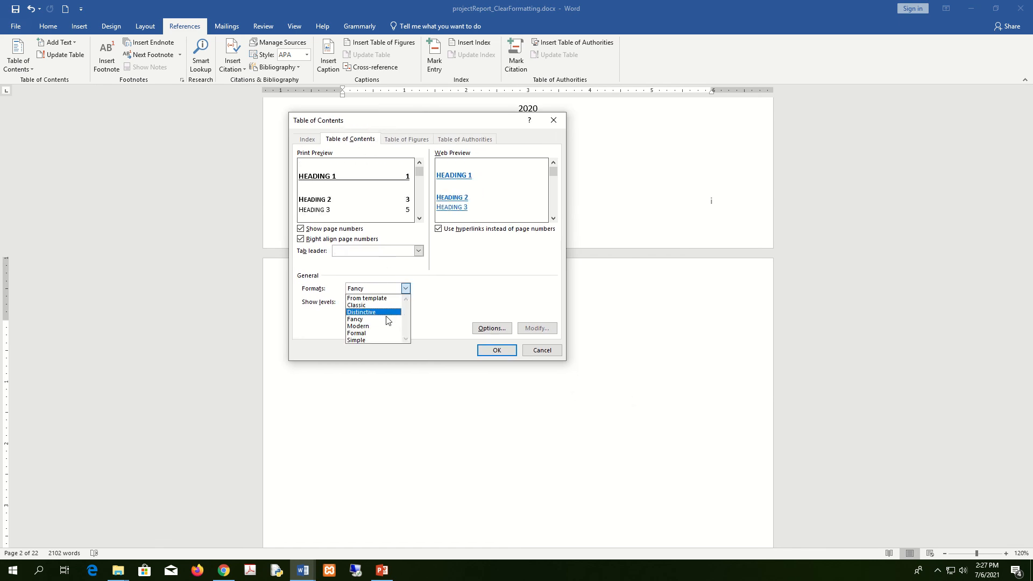
{"action": "left_click", "coordinate": [387, 327]}
- Choose the Formal format for the table of contents and set it to show 4 levels
{"action": "left_click", "coordinate": [405, 288]}
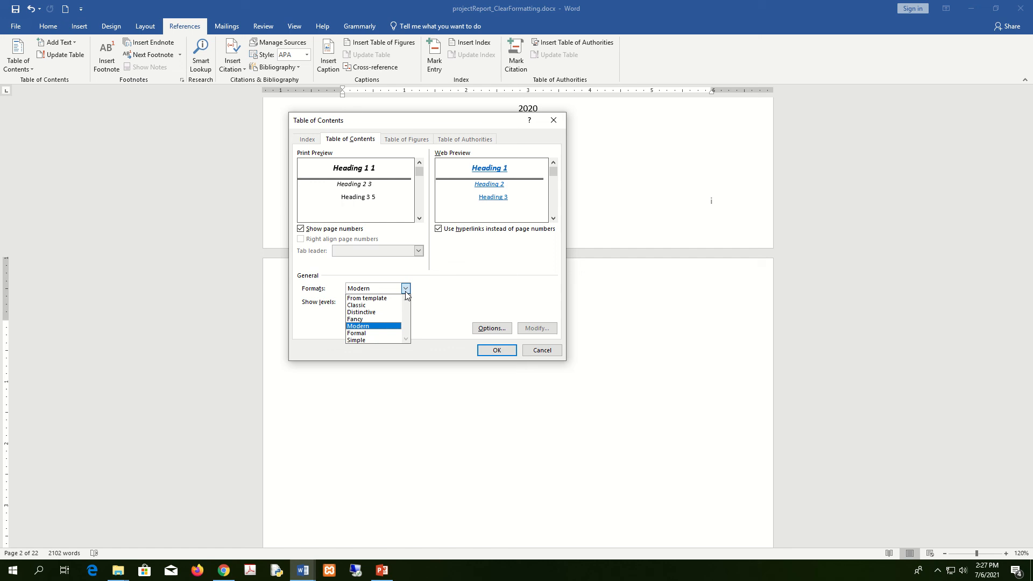
{"action": "left_click", "coordinate": [392, 332]}
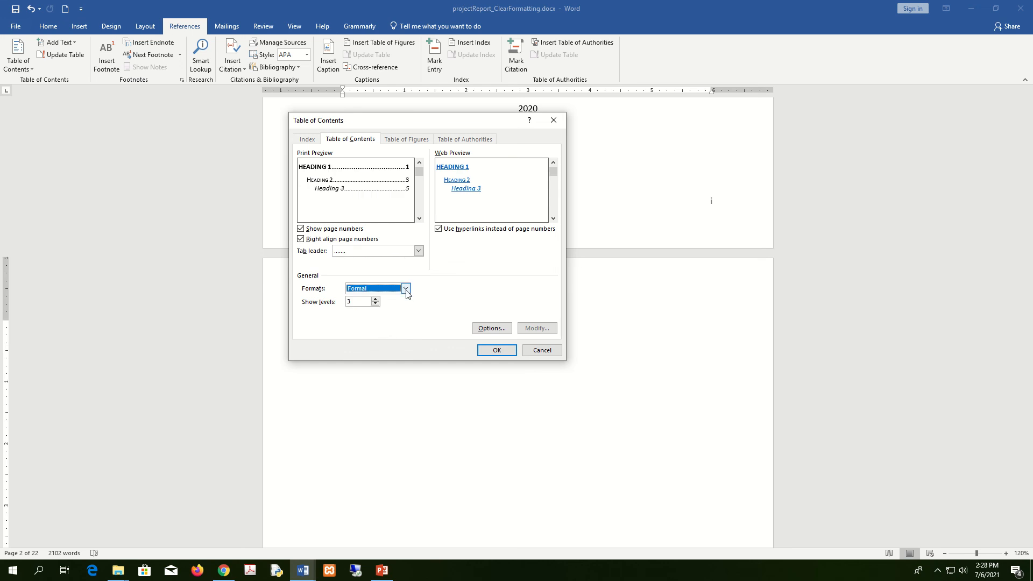
{"action": "left_click", "coordinate": [406, 290]}
{"action": "left_click", "coordinate": [391, 334]}
{"action": "left_click", "coordinate": [376, 299]}
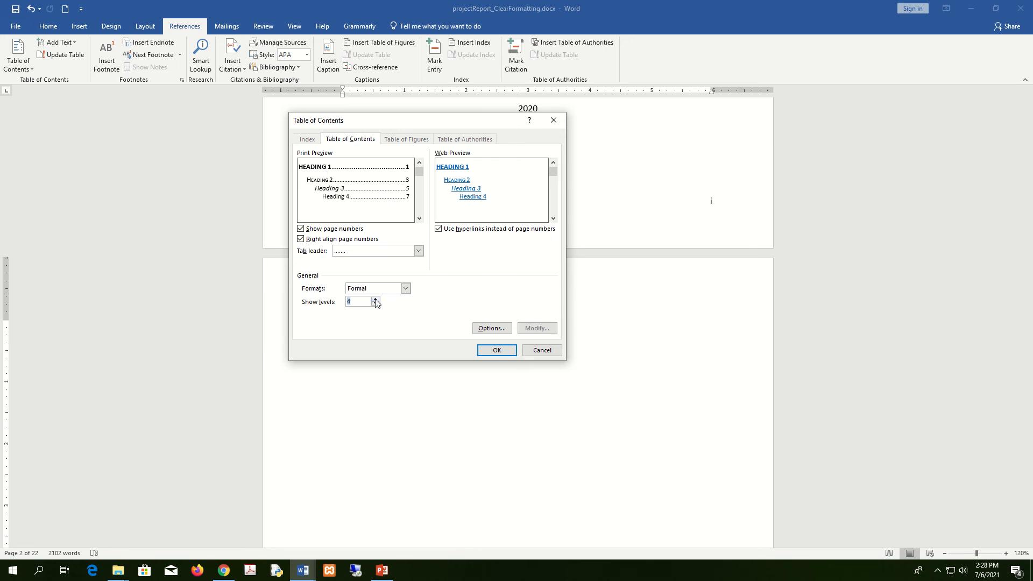
- Set the table of contents tab leader to the dashed line and toggle the display of page numbers
{"action": "left_click", "coordinate": [418, 251]}
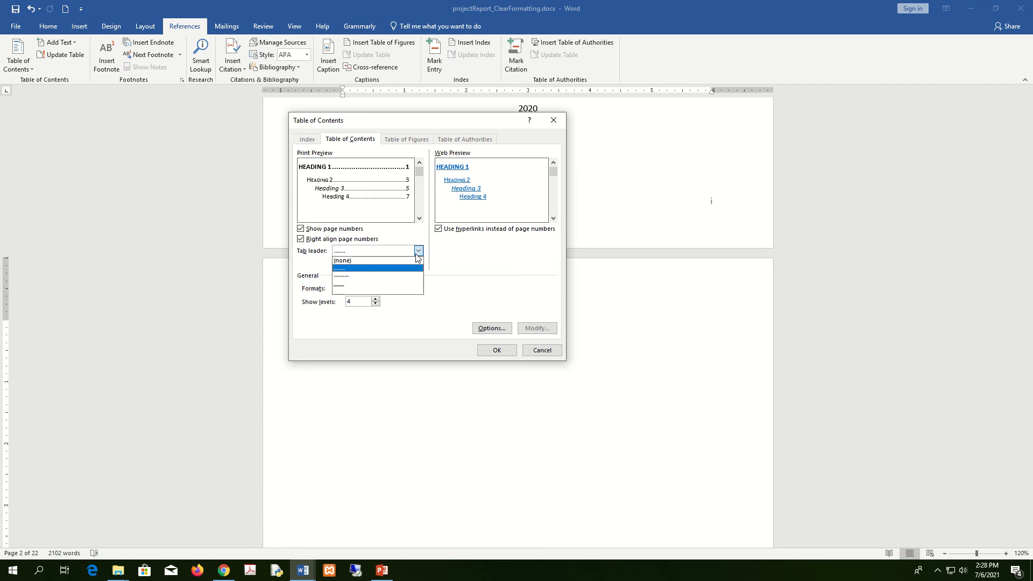
{"action": "left_click", "coordinate": [397, 276]}
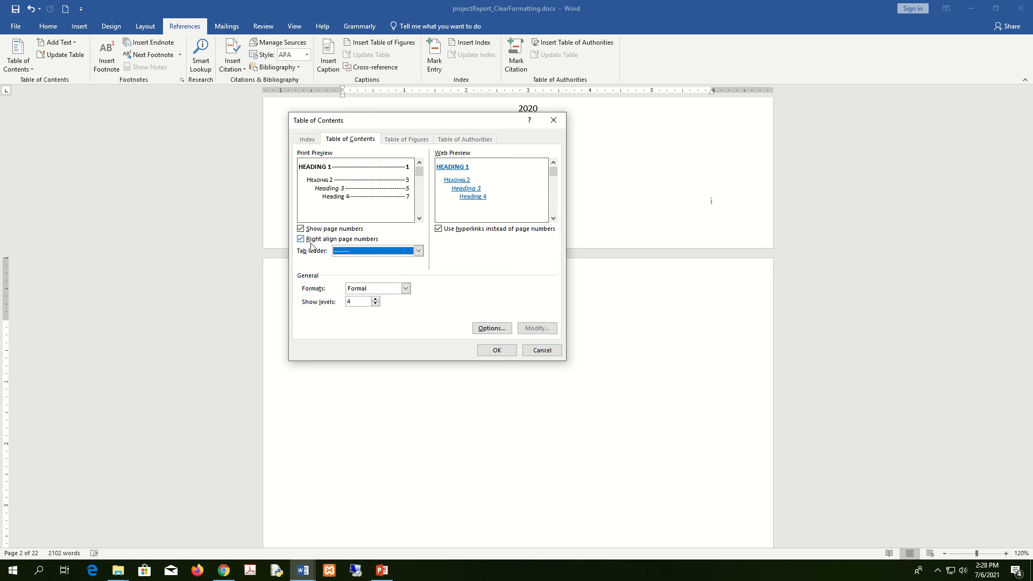
{"action": "left_click", "coordinate": [301, 229]}
{"action": "left_click", "coordinate": [302, 230]}
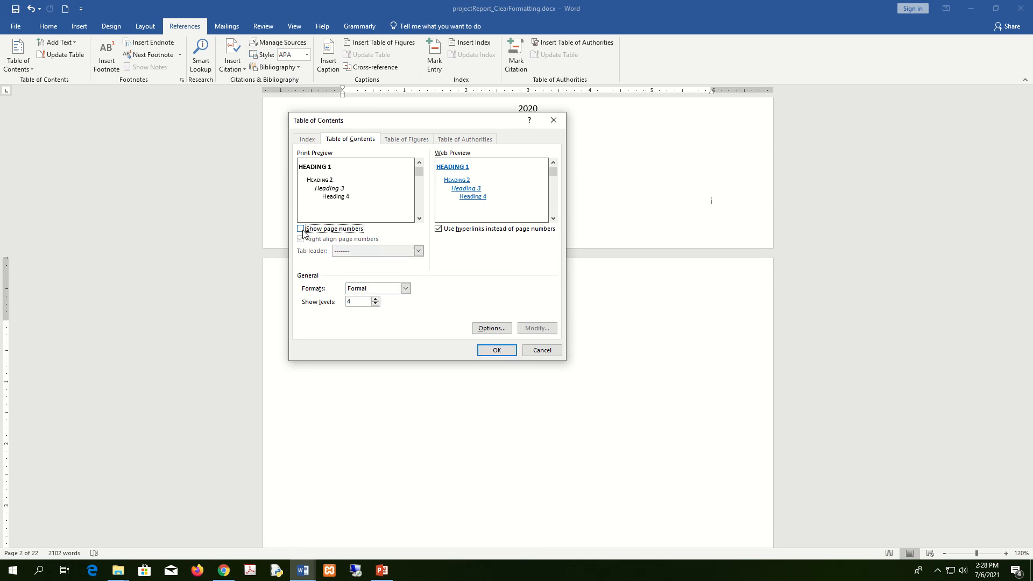
- Toggle right alignment of the page numbers and the use of hyperlinks off and back on for the table of contents
{"action": "left_click", "coordinate": [301, 240]}
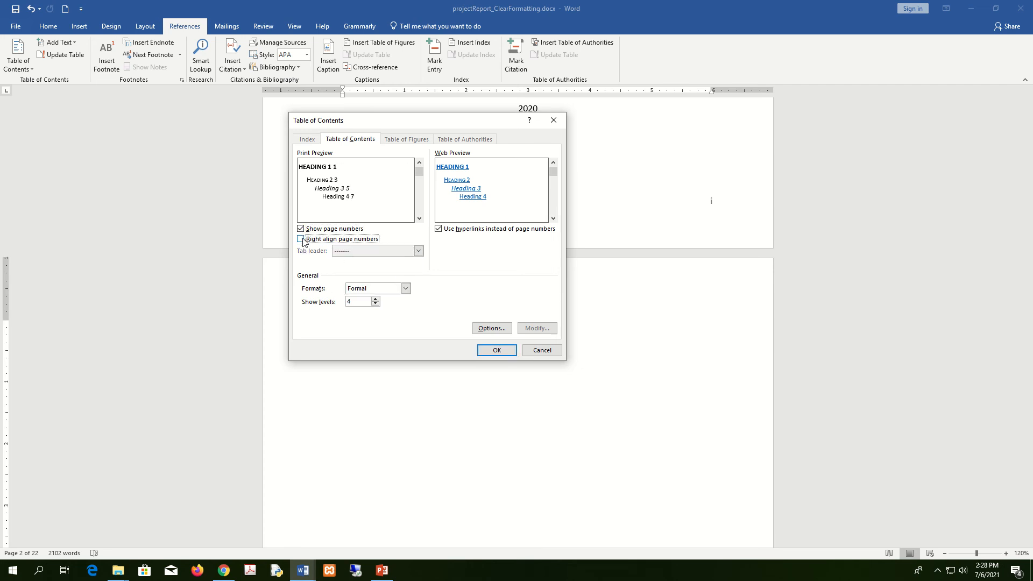
{"action": "left_click", "coordinate": [302, 240]}
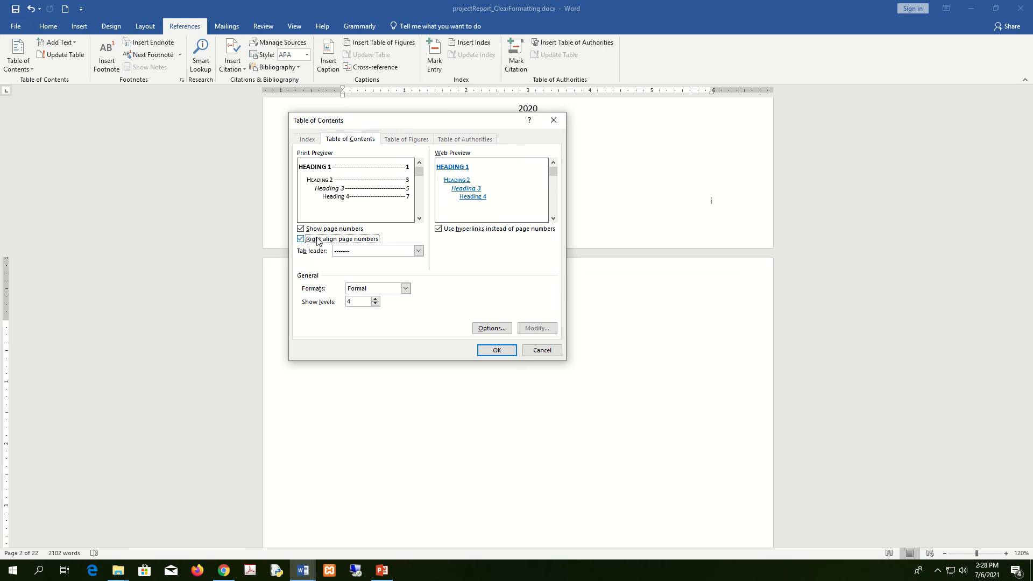
{"action": "left_click", "coordinate": [443, 233]}
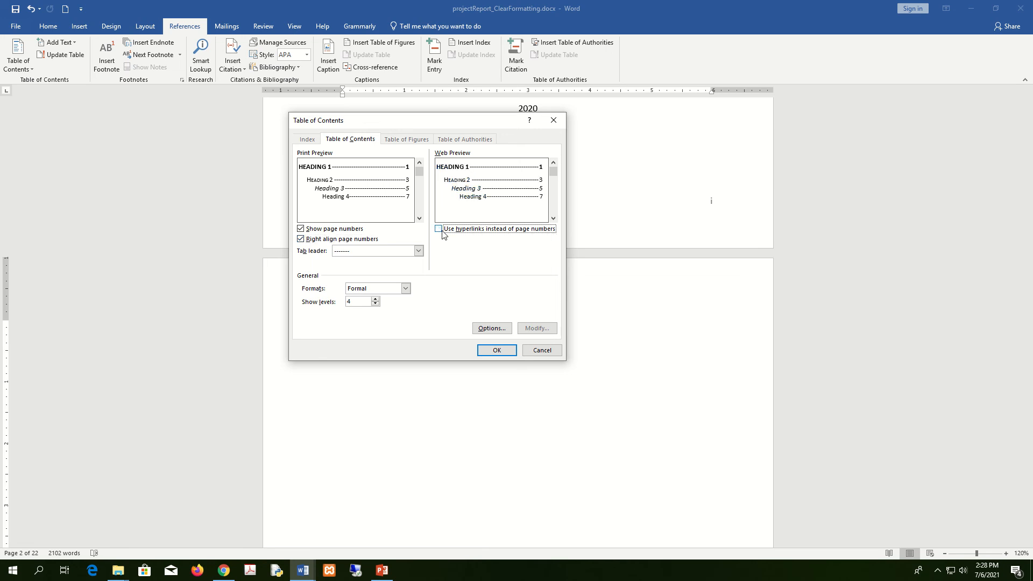
{"action": "left_click", "coordinate": [443, 233]}
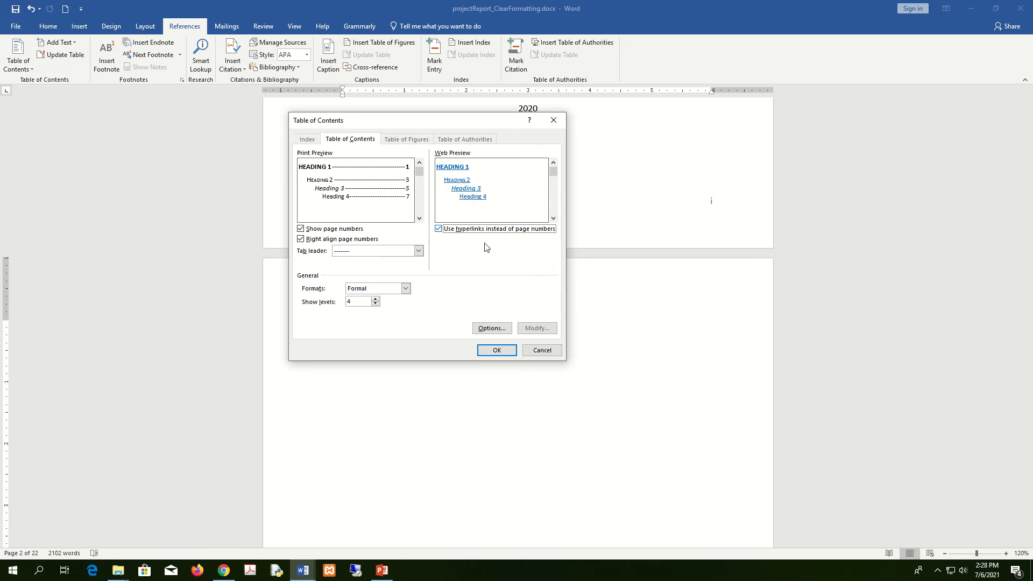
- Check the heading styles and levels in the table of contents options, accept them and insert the table of contents
{"action": "left_click", "coordinate": [491, 330]}
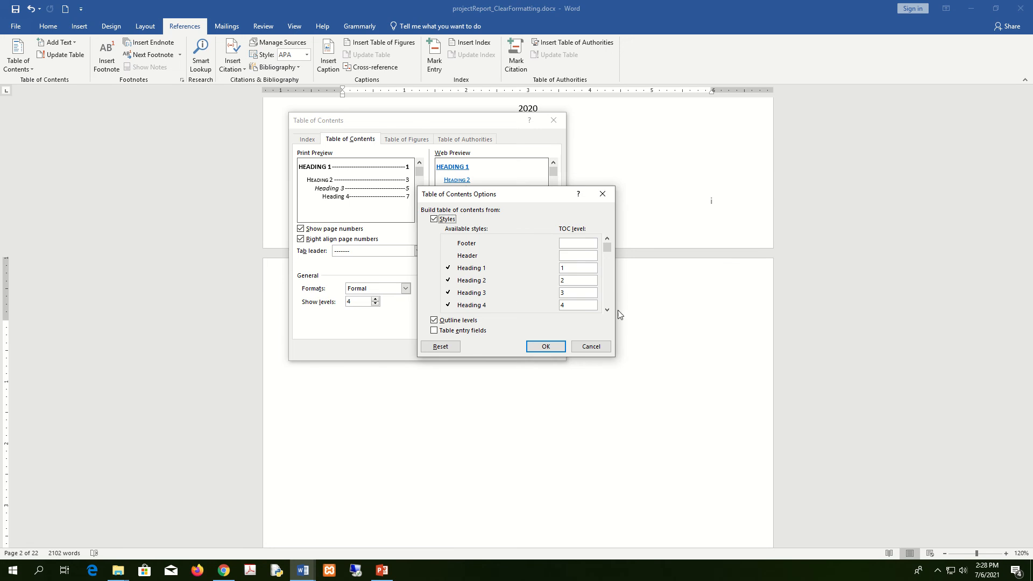
{"action": "left_click", "coordinate": [546, 346]}
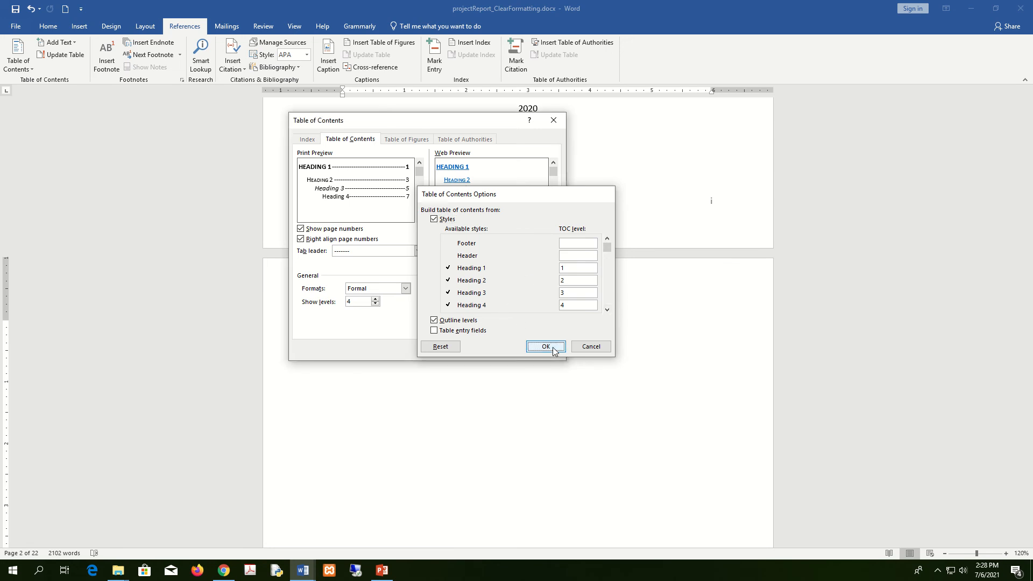
{"action": "left_click", "coordinate": [500, 353]}
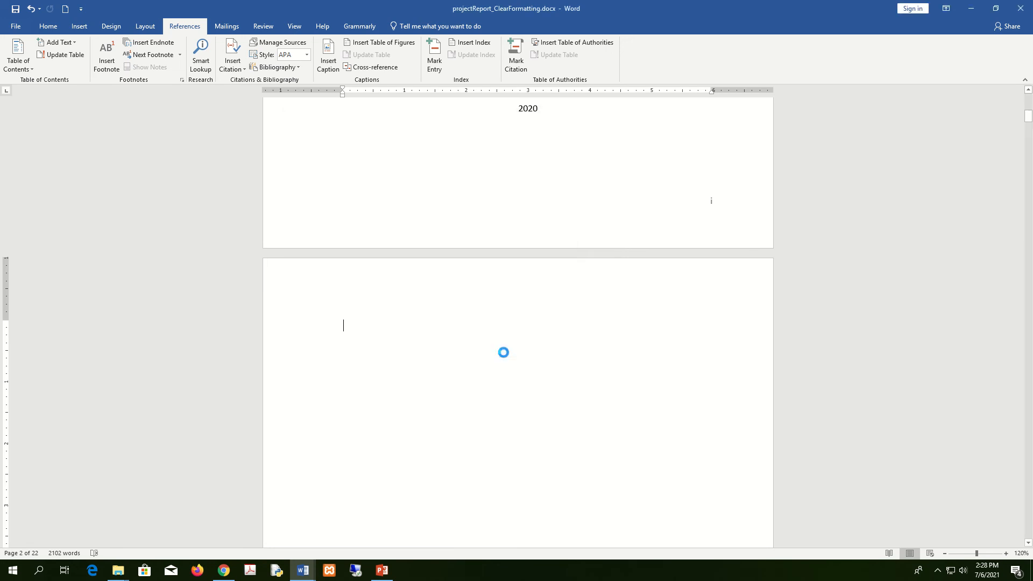
- Review the inserted table of contents from the Chapter 1 entry down to References
{"action": "scroll", "coordinate": [512, 302], "scroll_direction": "up", "scroll_amount": 2}
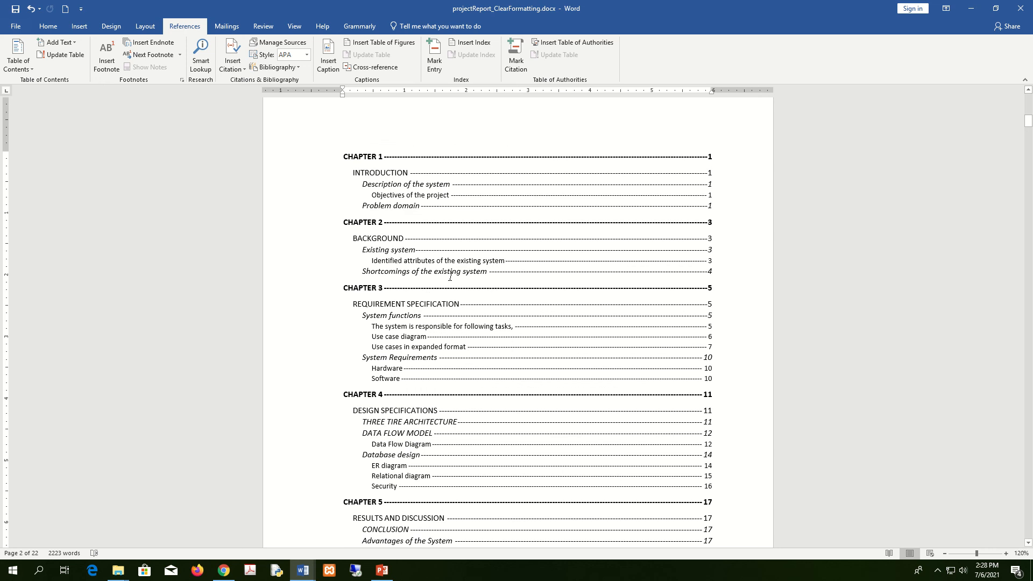
{"action": "scroll", "coordinate": [412, 178], "scroll_direction": "up", "scroll_amount": 1}
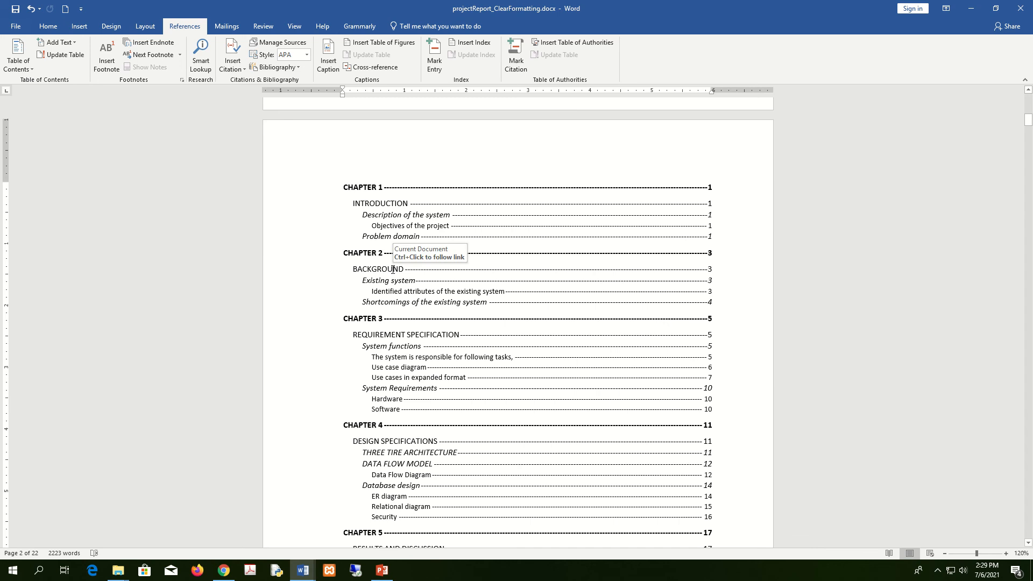
{"action": "scroll", "coordinate": [504, 341], "scroll_direction": "down", "scroll_amount": 5}
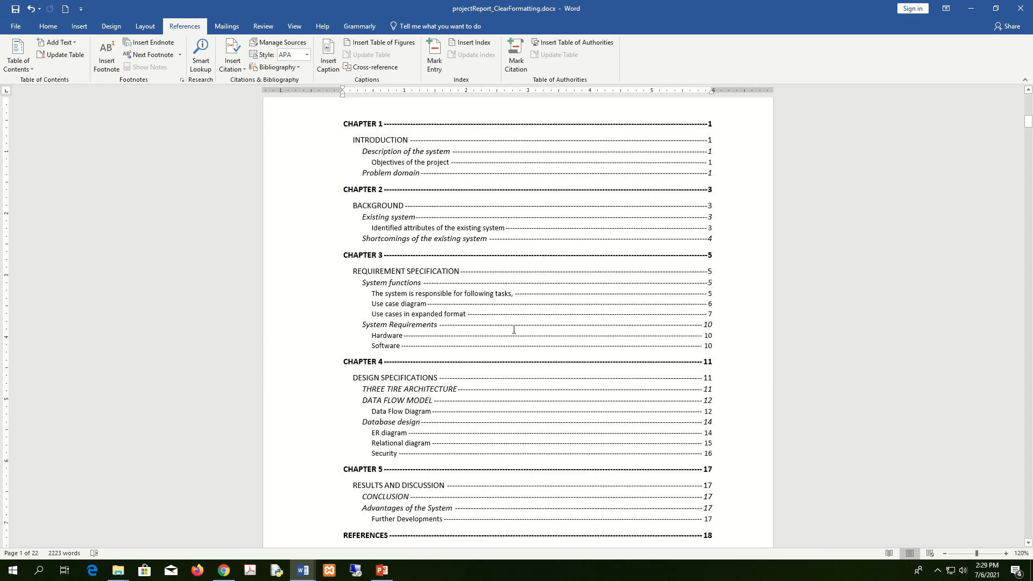
{"action": "scroll", "coordinate": [511, 328], "scroll_direction": "up", "scroll_amount": 6}
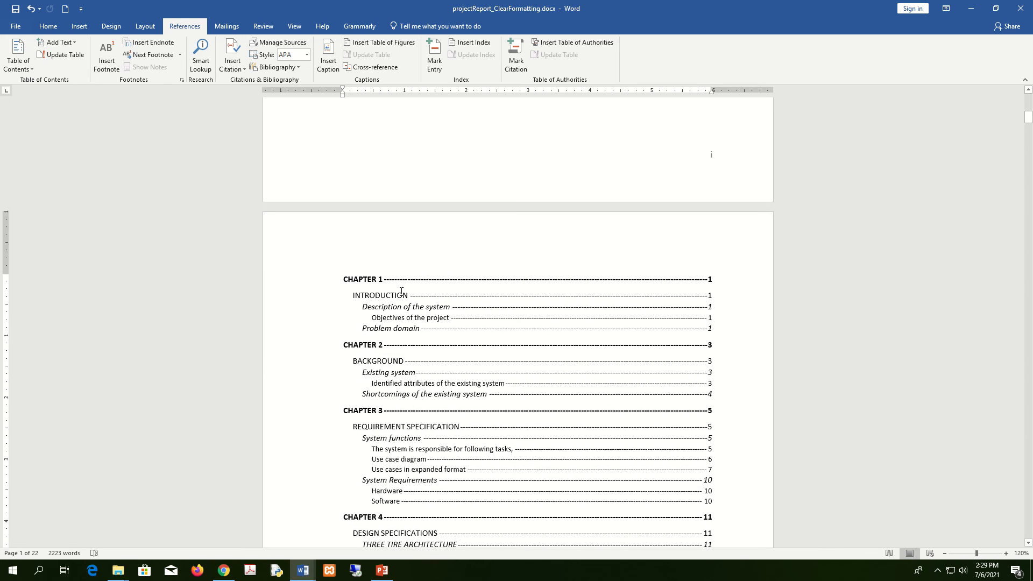
{"action": "scroll", "coordinate": [401, 291], "scroll_direction": "down", "scroll_amount": 2}
{"action": "scroll", "coordinate": [387, 302], "scroll_direction": "down", "scroll_amount": 2}
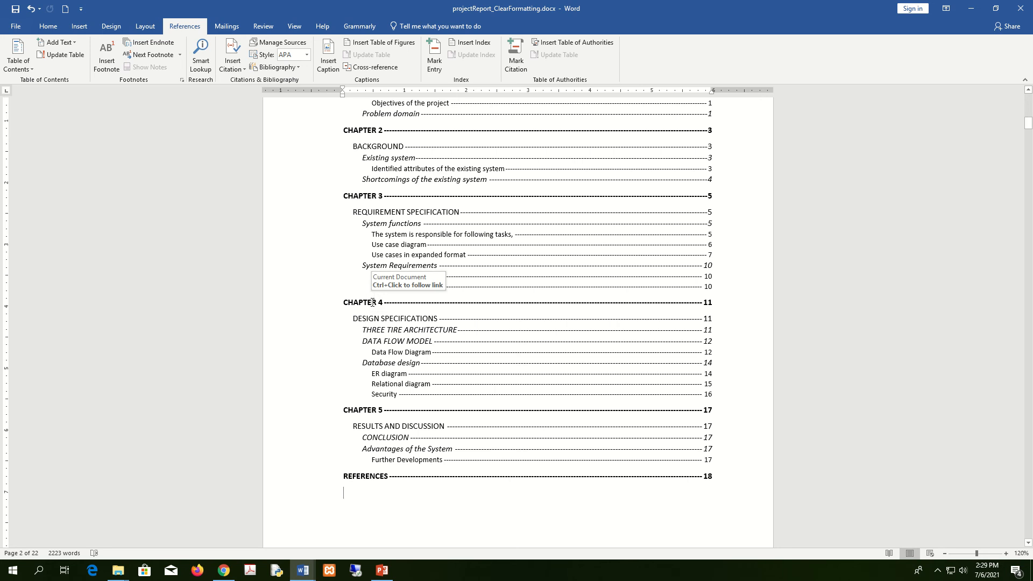
- Magnify the table of contents, follow its Database design entry to that section and close the Magnifier
{"action": "key", "text": "super+plus"}
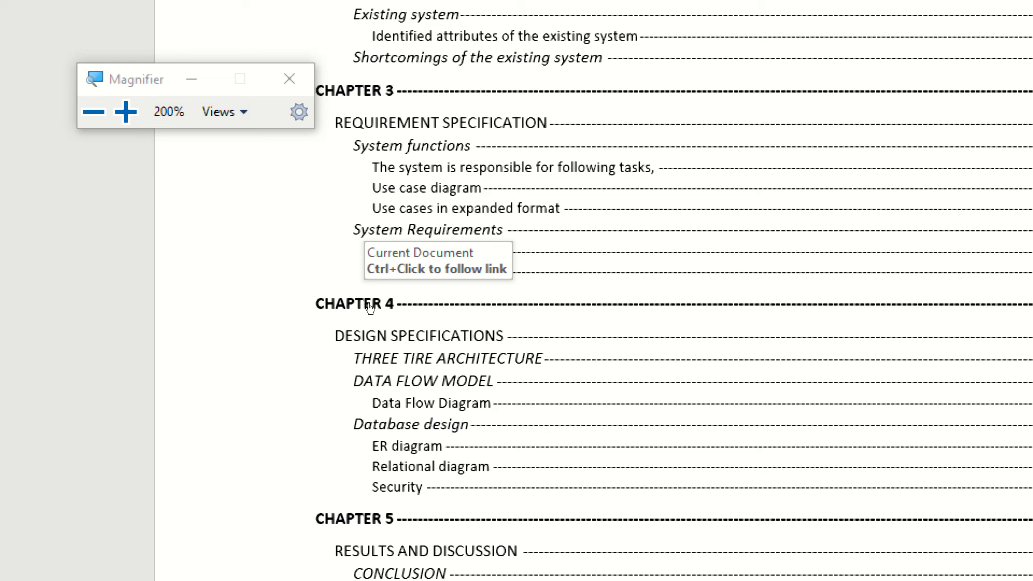
{"action": "left_click", "coordinate": [374, 366], "text": "ctrl"}
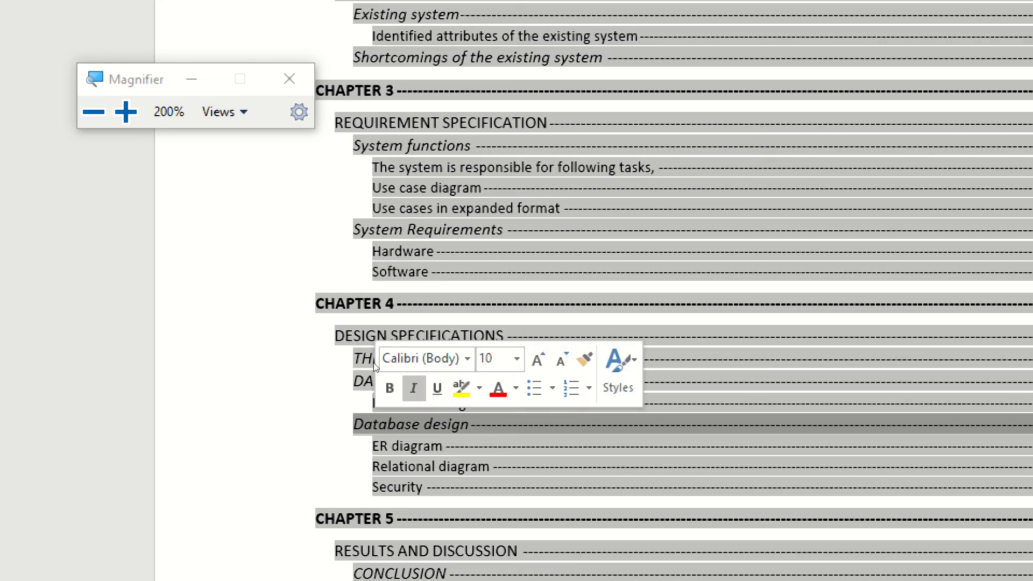
{"action": "left_click", "coordinate": [394, 368], "text": "ctrl"}
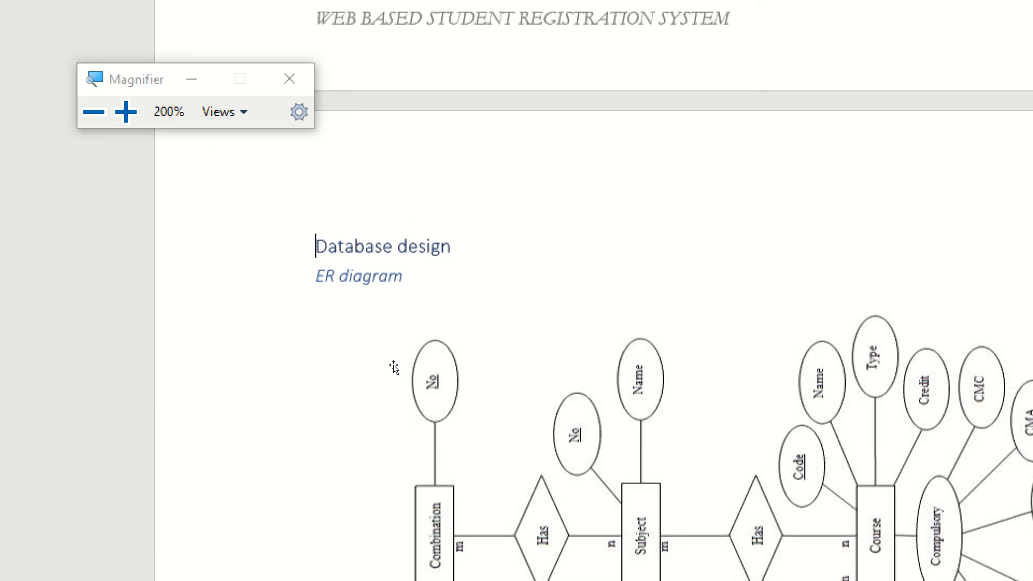
{"action": "scroll", "coordinate": [394, 368], "scroll_direction": "down", "scroll_amount": 2}
{"action": "key", "text": "super+minus"}
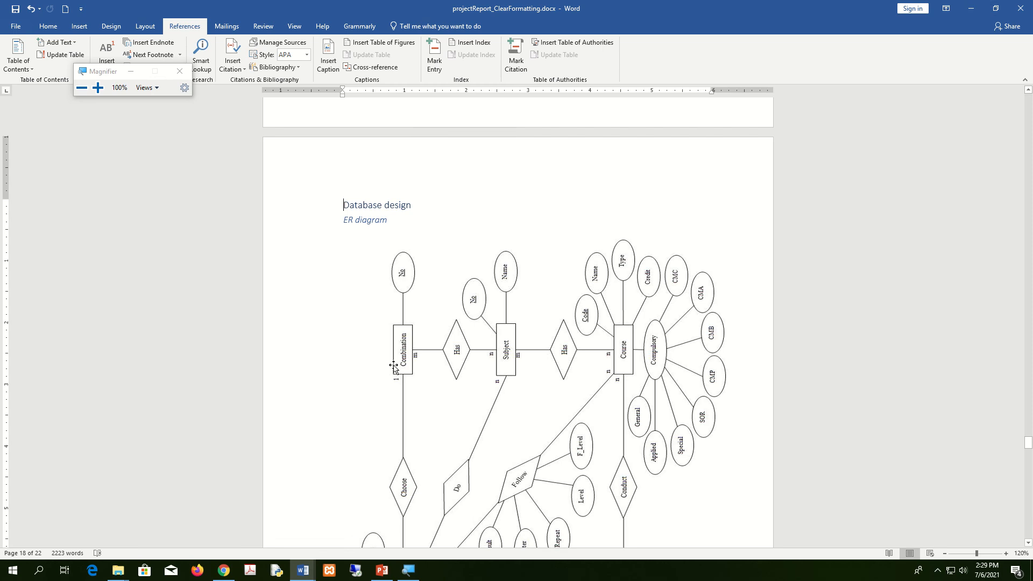
{"action": "scroll", "coordinate": [496, 215], "scroll_direction": "down", "scroll_amount": 4}
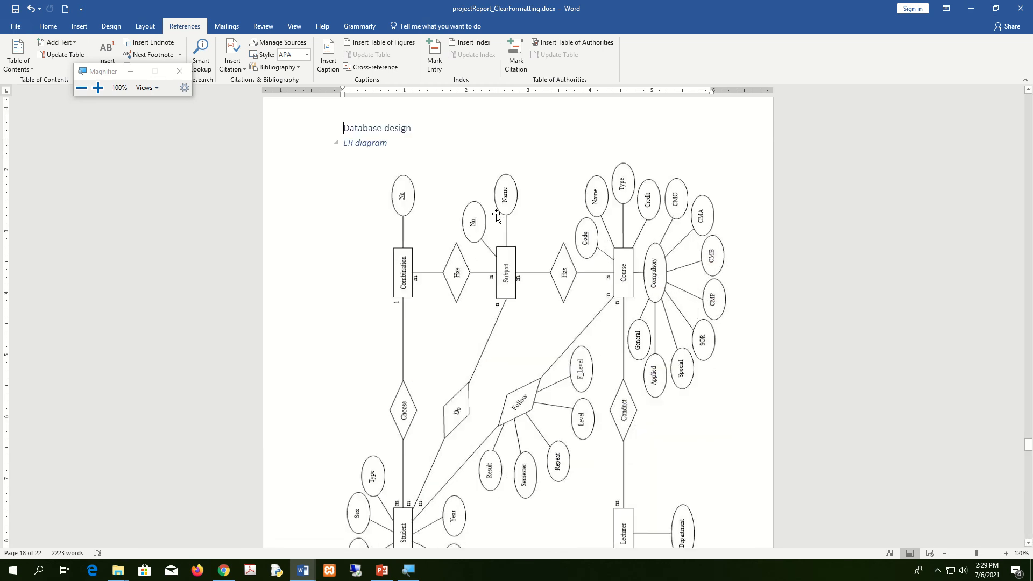
{"action": "scroll", "coordinate": [496, 216], "scroll_direction": "up", "scroll_amount": 4}
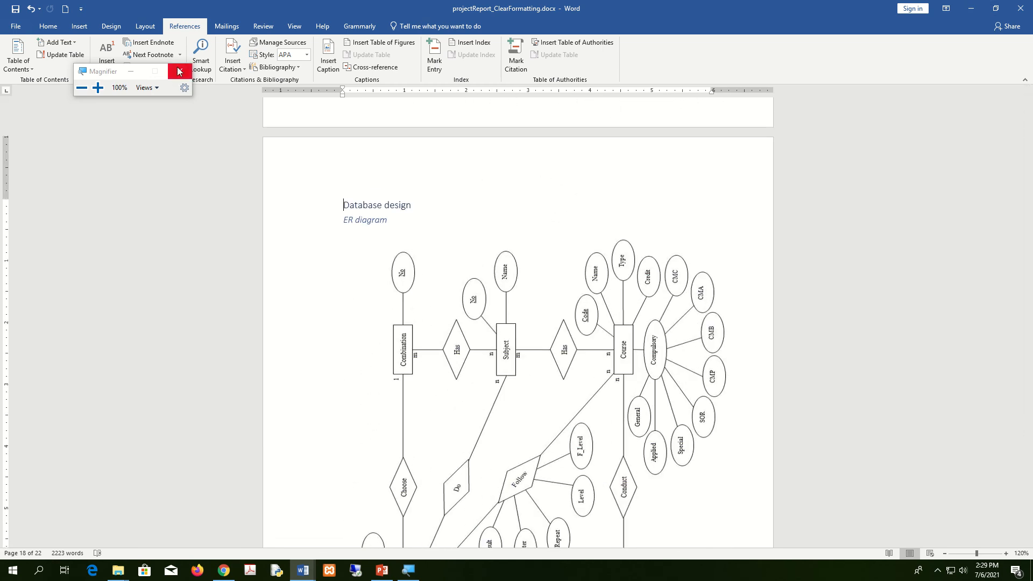
{"action": "key", "text": "super+Escape"}
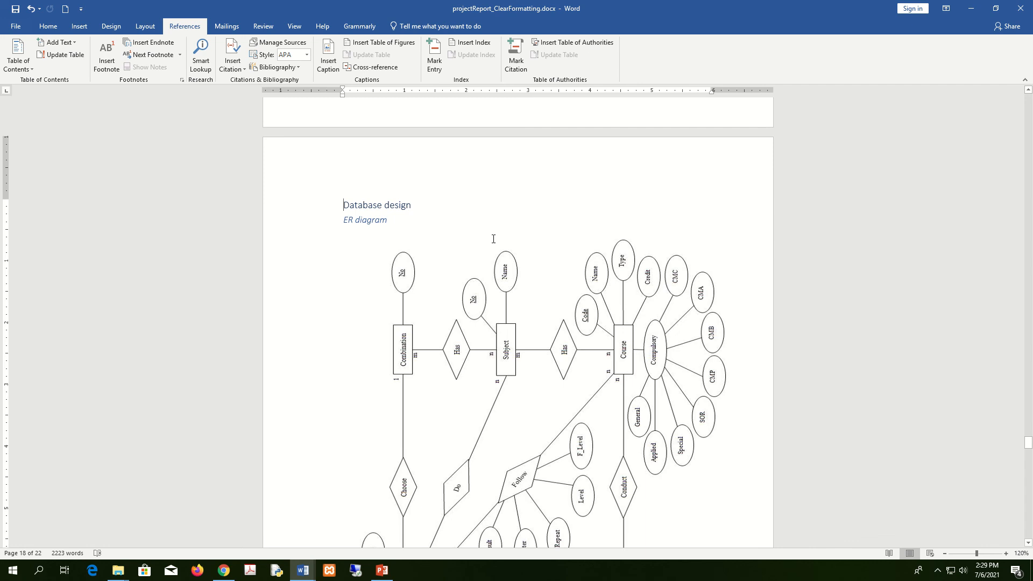
- Insert a caption with the Table label on the empty line beneath the degree title table
{"action": "scroll", "coordinate": [493, 239], "scroll_direction": "up", "scroll_amount": 8}
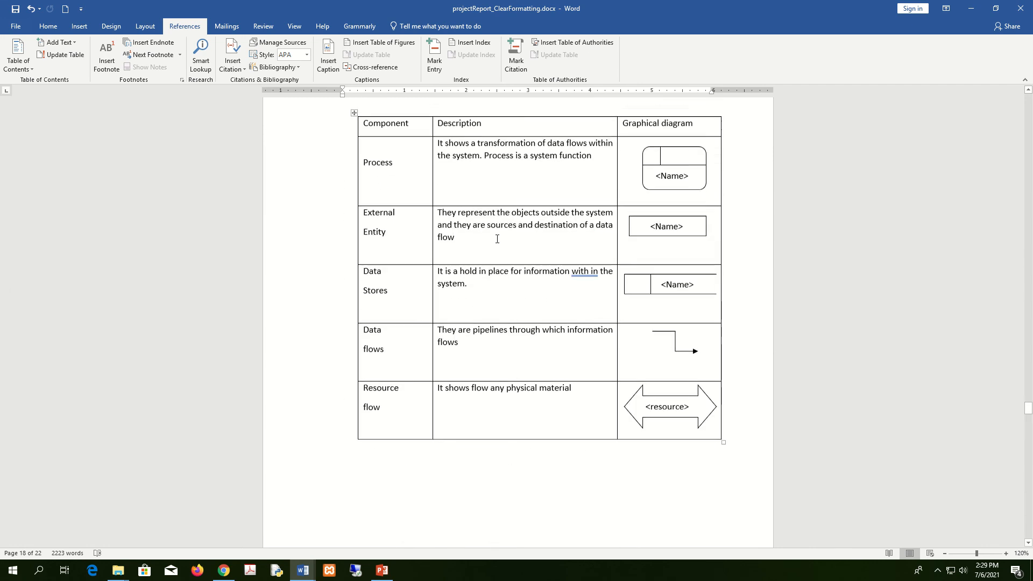
{"action": "scroll", "coordinate": [497, 239], "scroll_direction": "up", "scroll_amount": 9}
{"action": "scroll", "coordinate": [498, 237], "scroll_direction": "down", "scroll_amount": 7}
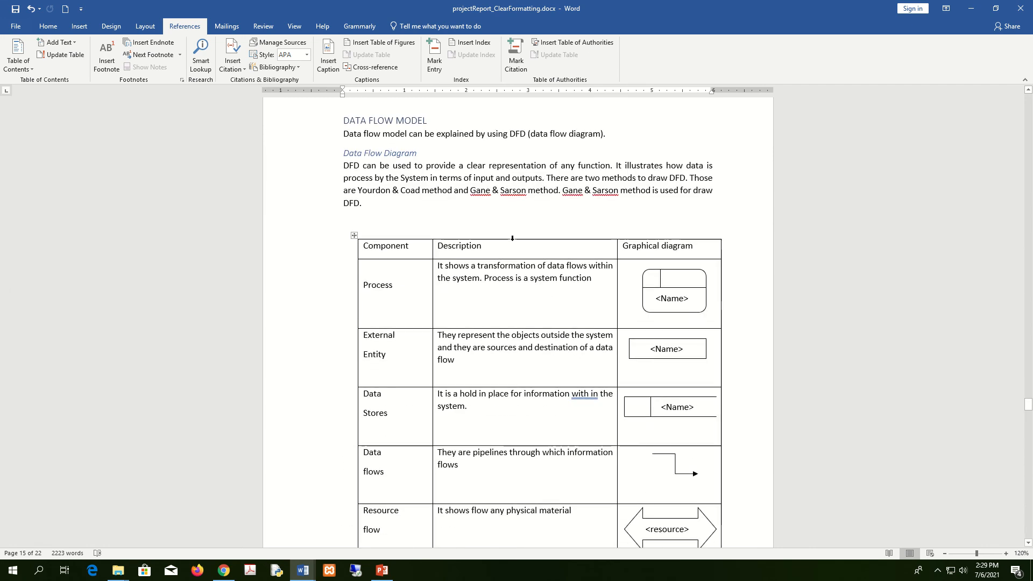
{"action": "scroll", "coordinate": [513, 237], "scroll_direction": "up", "scroll_amount": 4}
{"action": "left_click_drag", "start_coordinate": [1028, 404], "coordinate": [1023, 211]}
{"action": "left_click", "coordinate": [566, 262]}
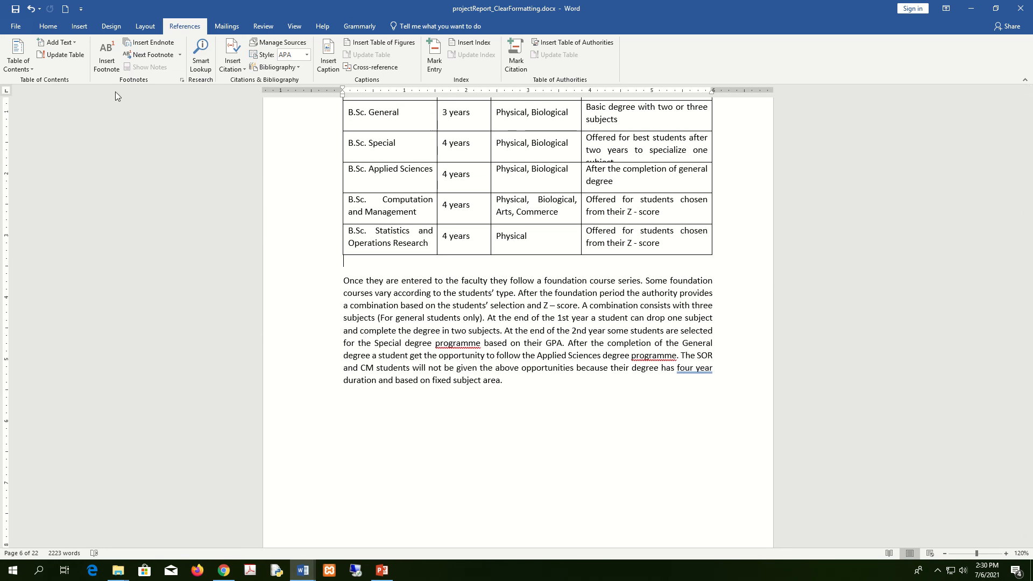
{"action": "left_click", "coordinate": [48, 26]}
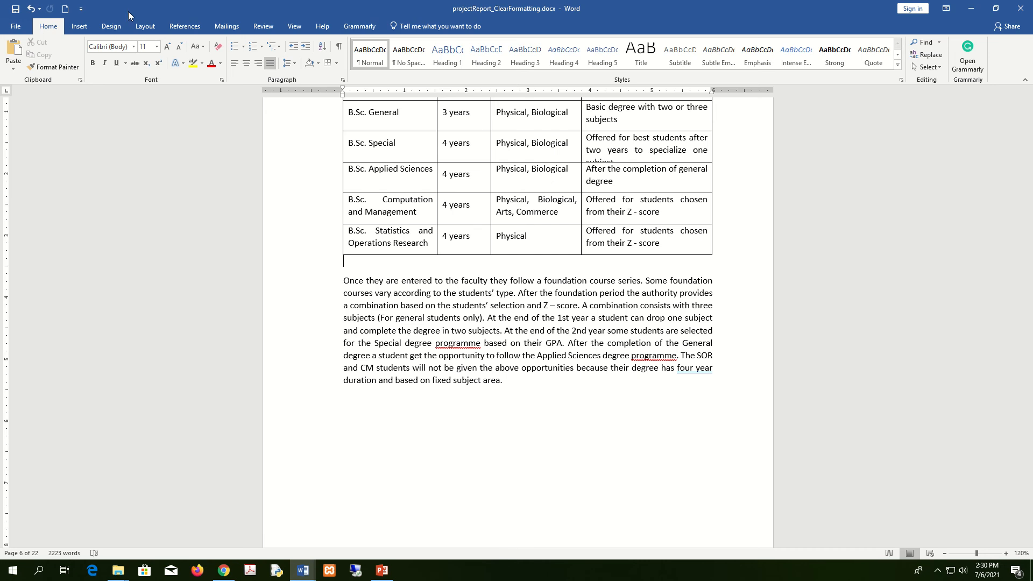
{"action": "left_click", "coordinate": [184, 27]}
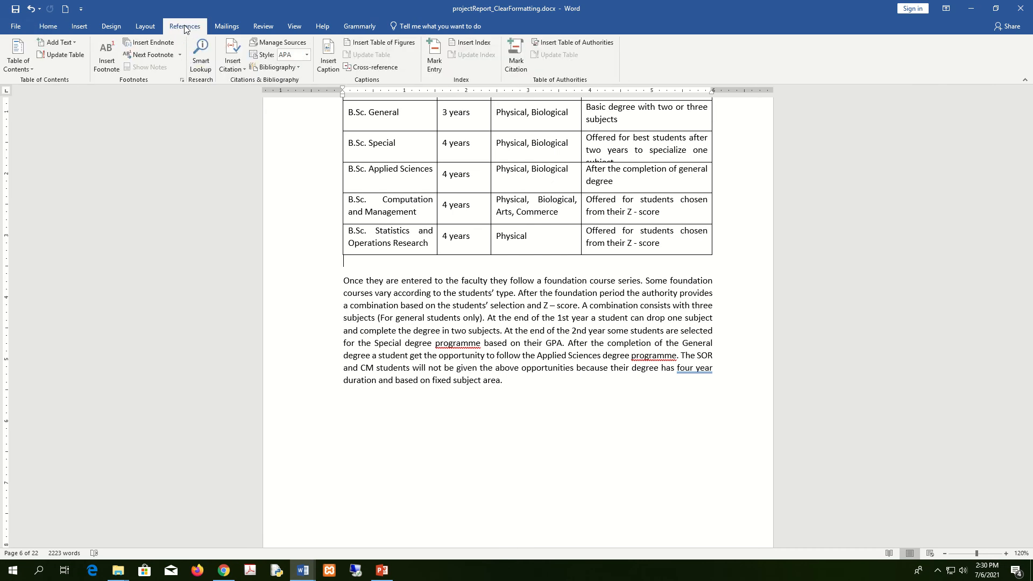
{"action": "left_click", "coordinate": [330, 57]}
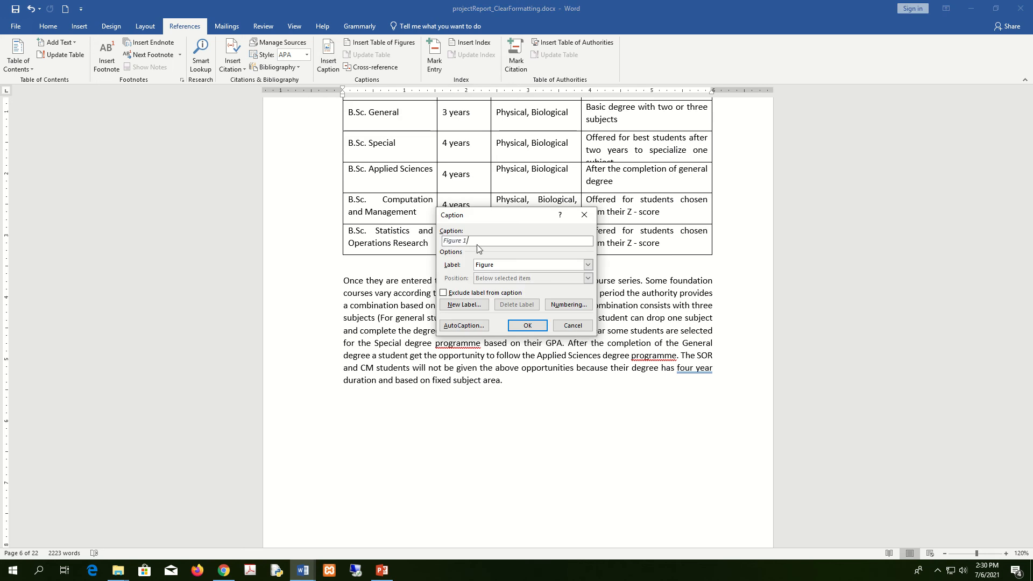
{"action": "left_click", "coordinate": [587, 266]}
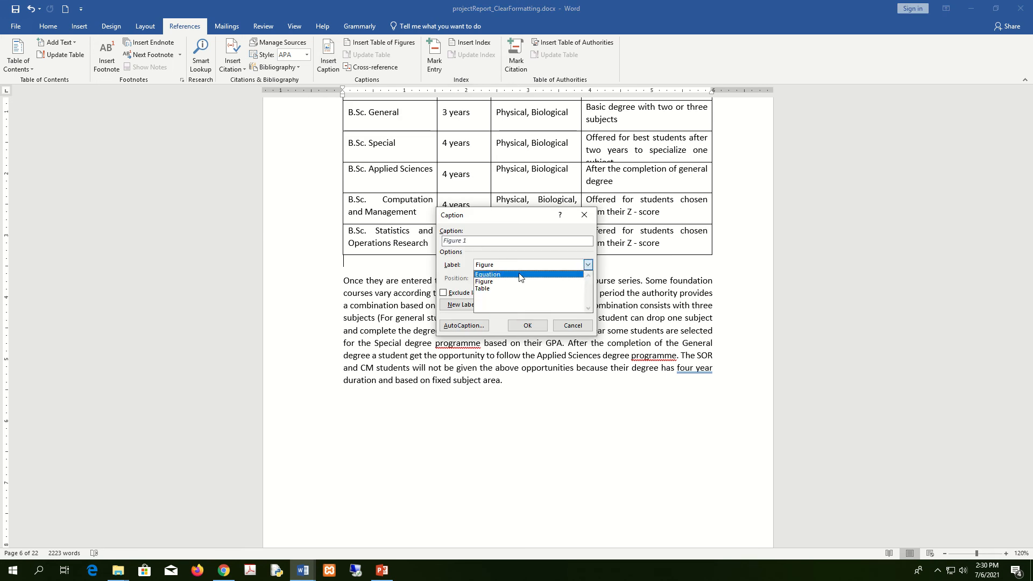
{"action": "left_click", "coordinate": [495, 289]}
{"action": "left_click", "coordinate": [496, 289]}
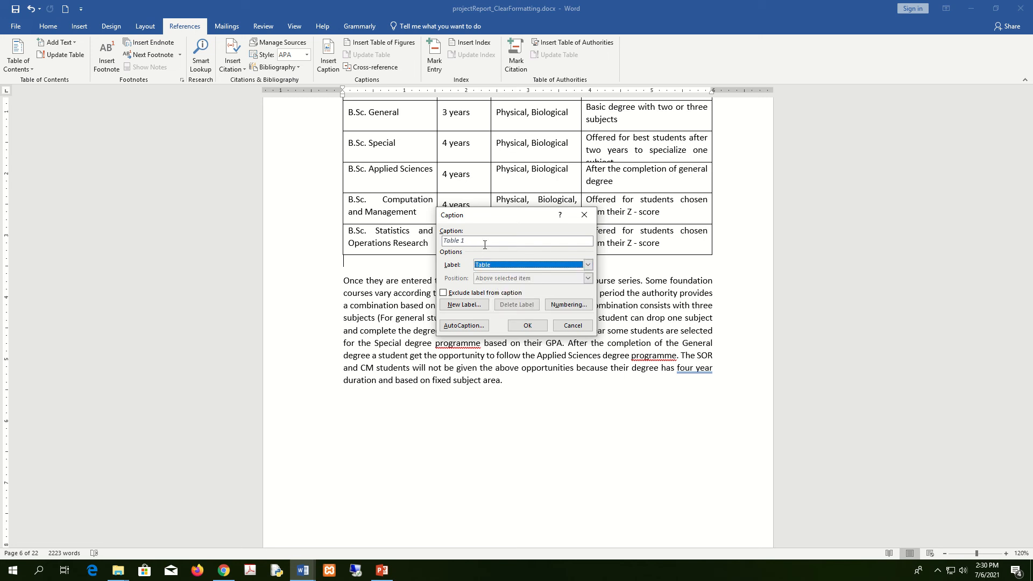
{"action": "left_click", "coordinate": [530, 325]}
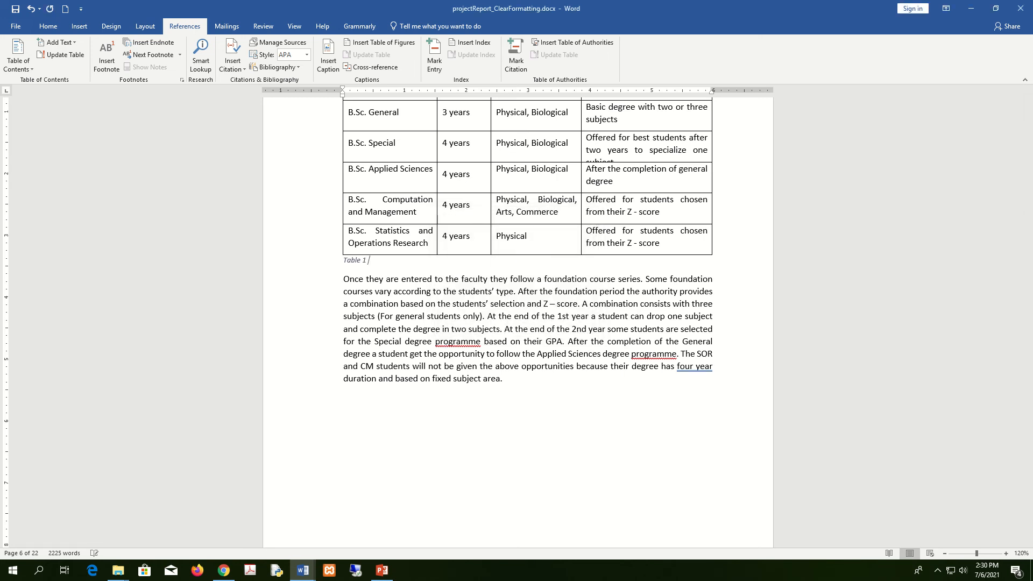
- Complete the degree table's caption with the text ":Degree Programmes"
{"action": "scroll", "coordinate": [532, 318], "scroll_direction": "up", "scroll_amount": 3}
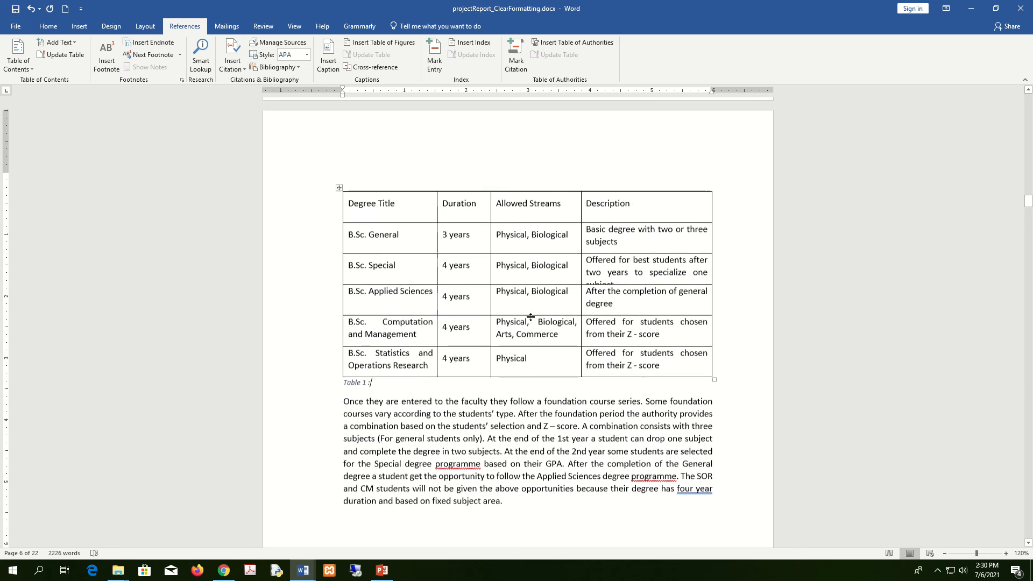
{"action": "type", "text": "De"}
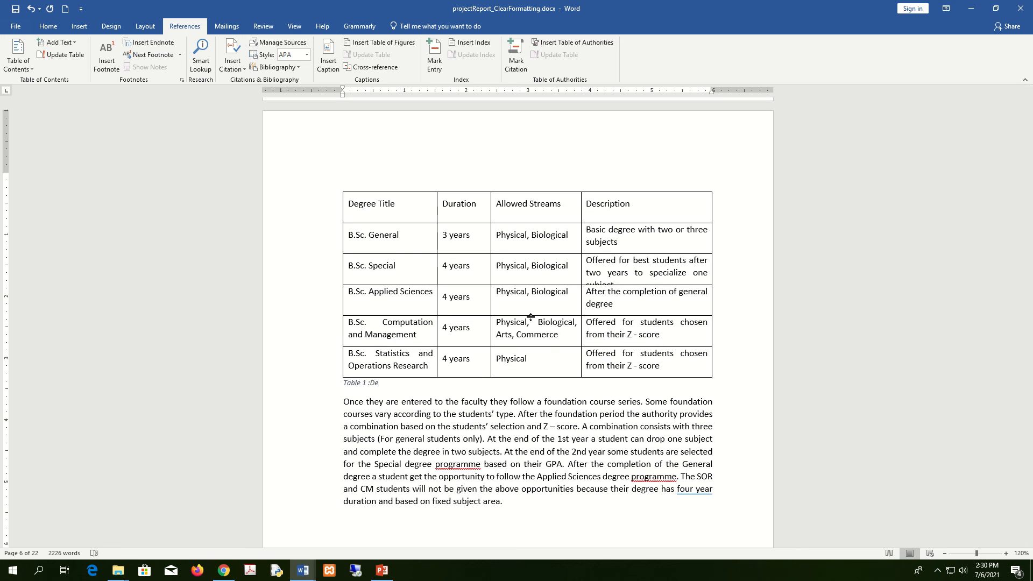
{"action": "type", "text": "gree Programmes"}
{"action": "key", "text": "BackSpace"}
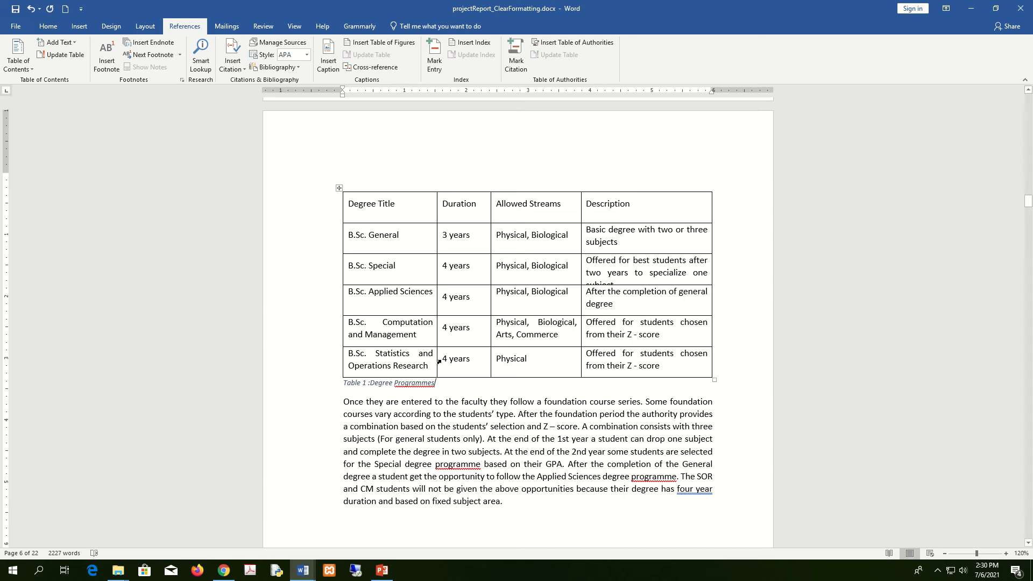
- Correct the misspelled last word of the degree table's caption to "Programs"
{"action": "right_click", "coordinate": [425, 383]}
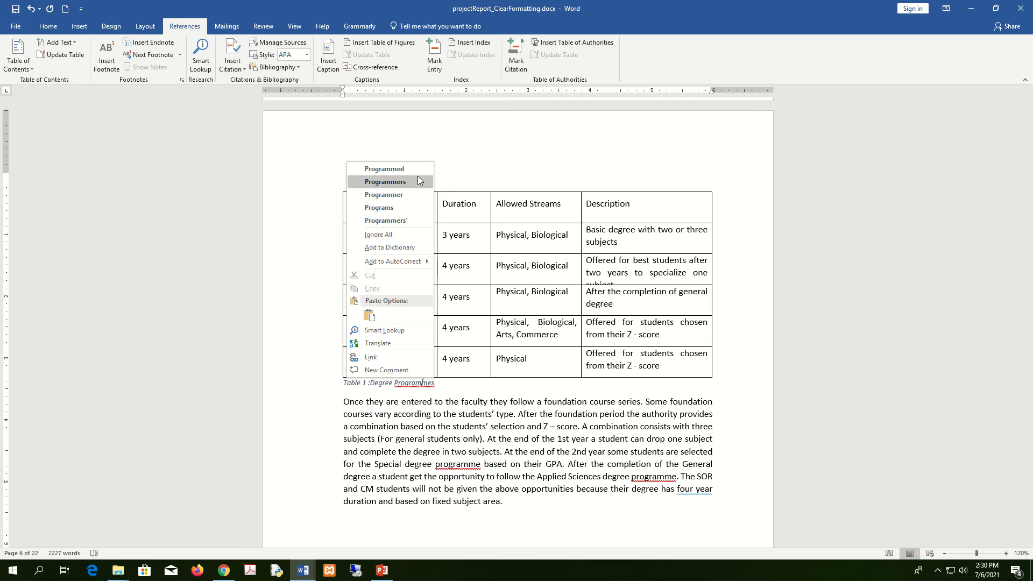
{"action": "left_click", "coordinate": [417, 182]}
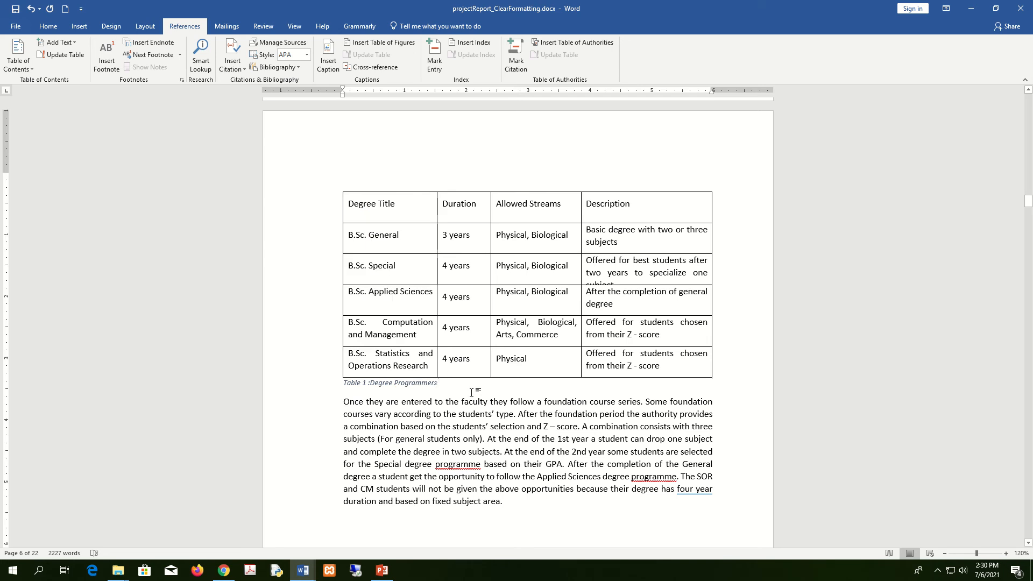
{"action": "key", "text": "BackSpace"}
{"action": "key", "text": "BackSpace"}
{"action": "key", "text": "BackSpace"}
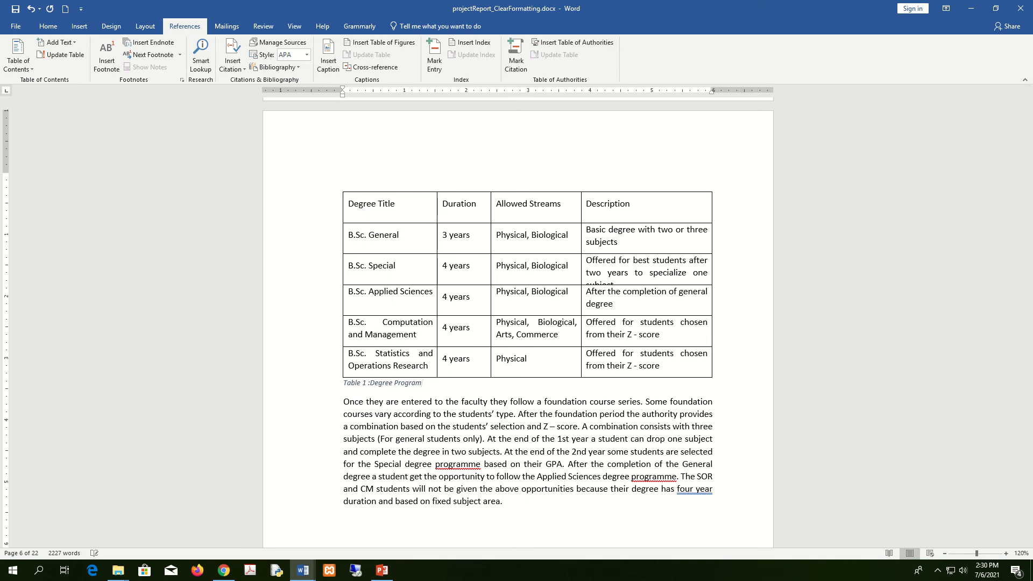
{"action": "right_click", "coordinate": [411, 382]}
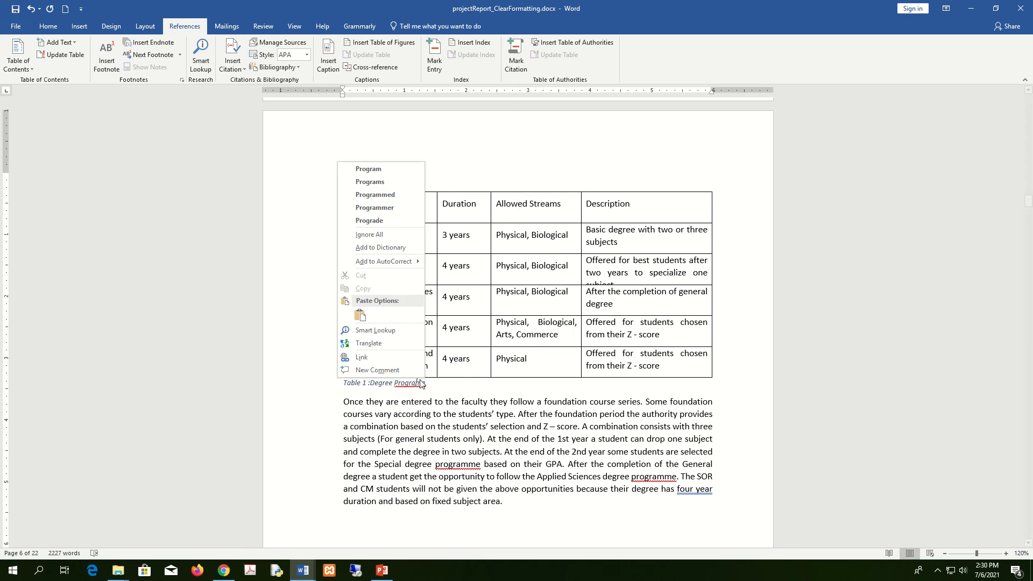
{"action": "left_click", "coordinate": [388, 183]}
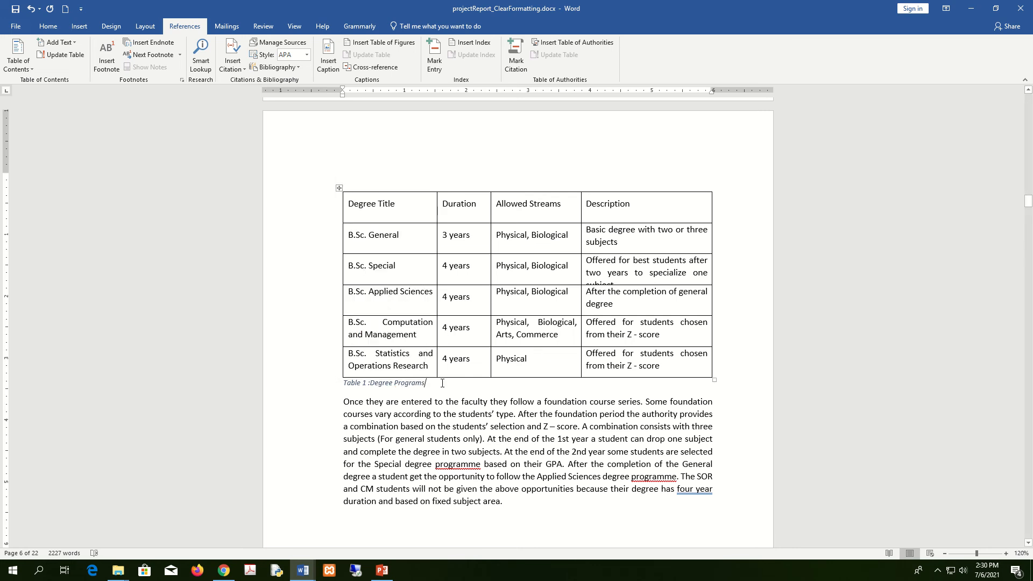
- Extend the degree table's caption with the words "offered by FOS"
{"action": "type", "text": "offred"}
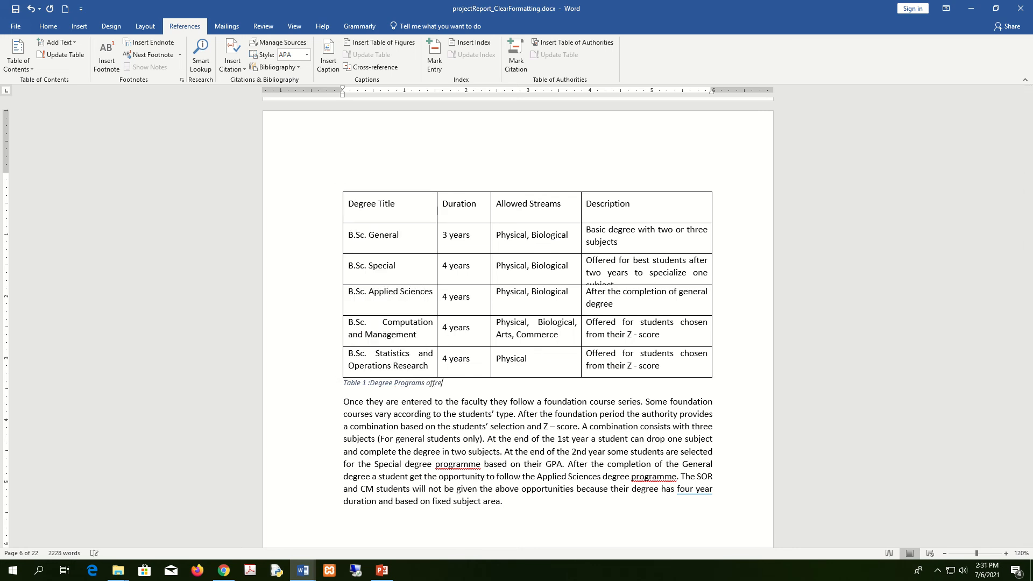
{"action": "key", "text": "BackSpace"}
{"action": "key", "text": "BackSpace"}
{"action": "key", "text": "BackSpace"}
{"action": "key", "text": "BackSpace"}
{"action": "type", "text": "ered by FOS"}
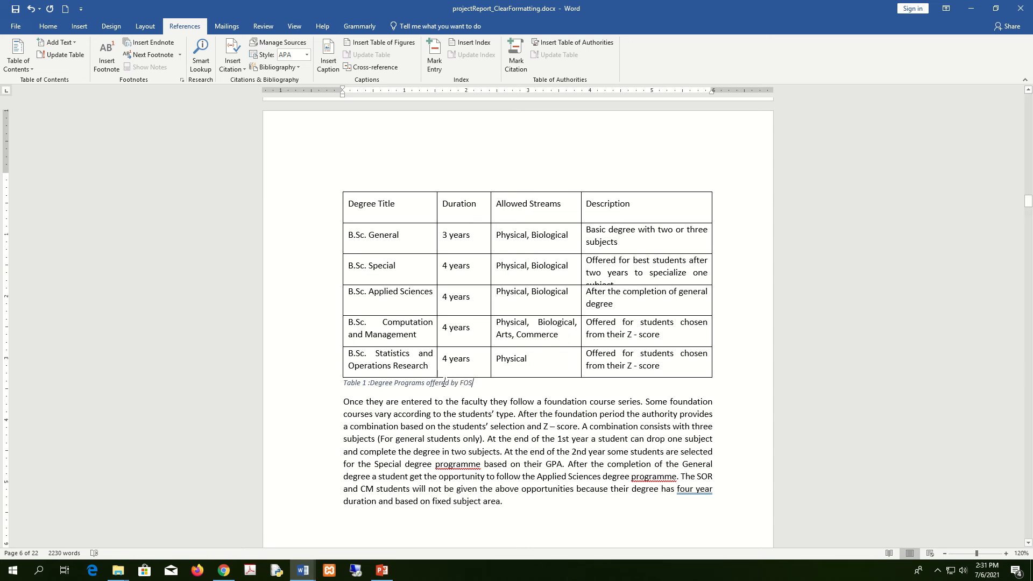
- Insert a caption with the Table label and the text ": Manage Student" beneath the Manage Student use case table
{"action": "scroll", "coordinate": [442, 382], "scroll_direction": "down", "scroll_amount": 20}
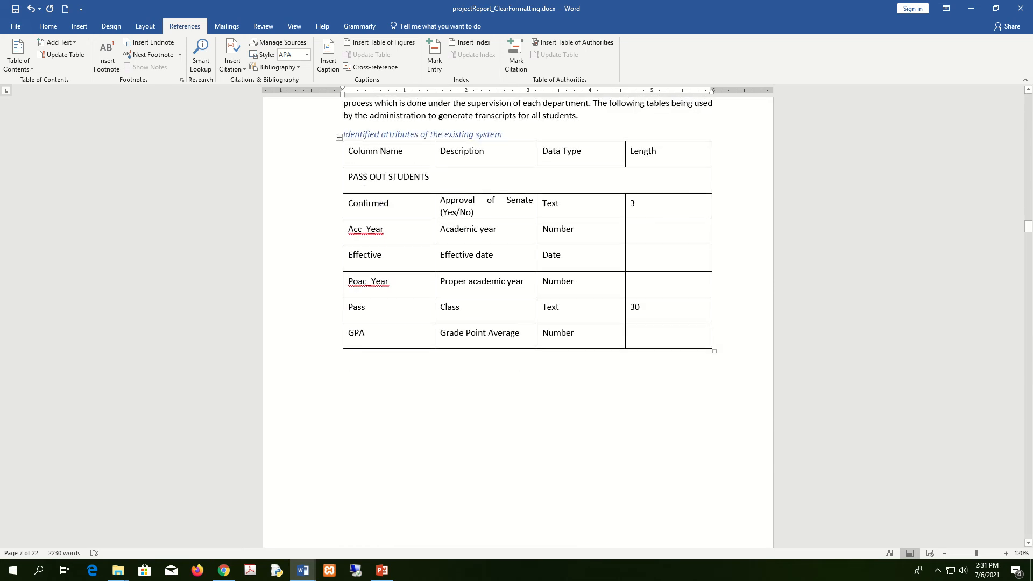
{"action": "scroll", "coordinate": [450, 383], "scroll_direction": "down", "scroll_amount": 20}
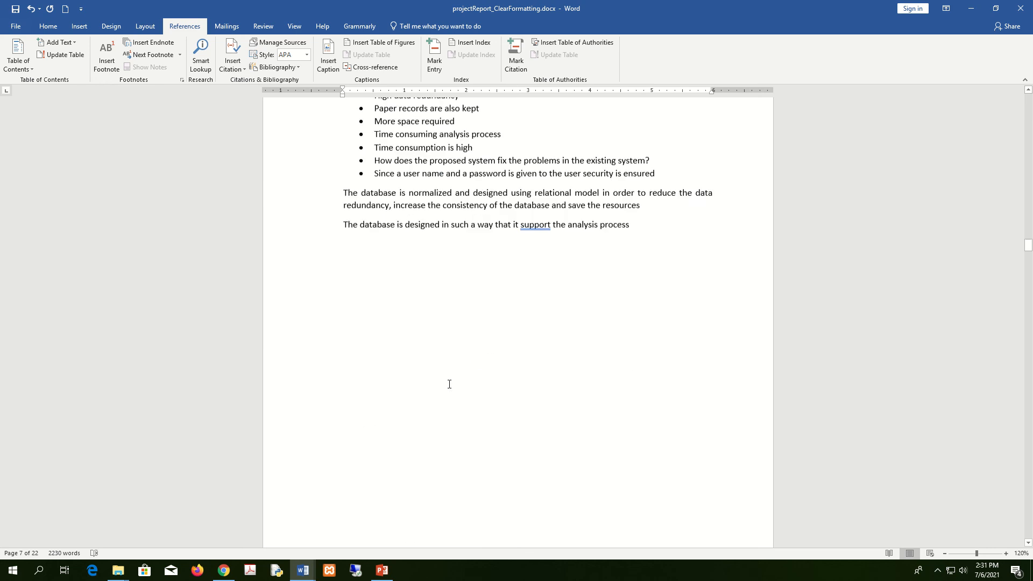
{"action": "scroll", "coordinate": [449, 386], "scroll_direction": "down", "scroll_amount": 20}
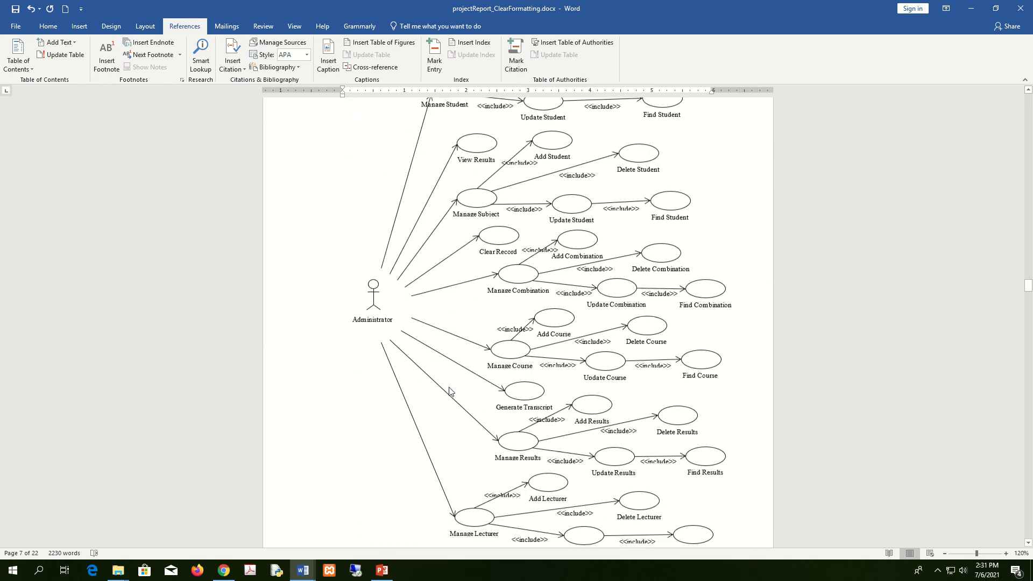
{"action": "scroll", "coordinate": [449, 388], "scroll_direction": "down", "scroll_amount": 20}
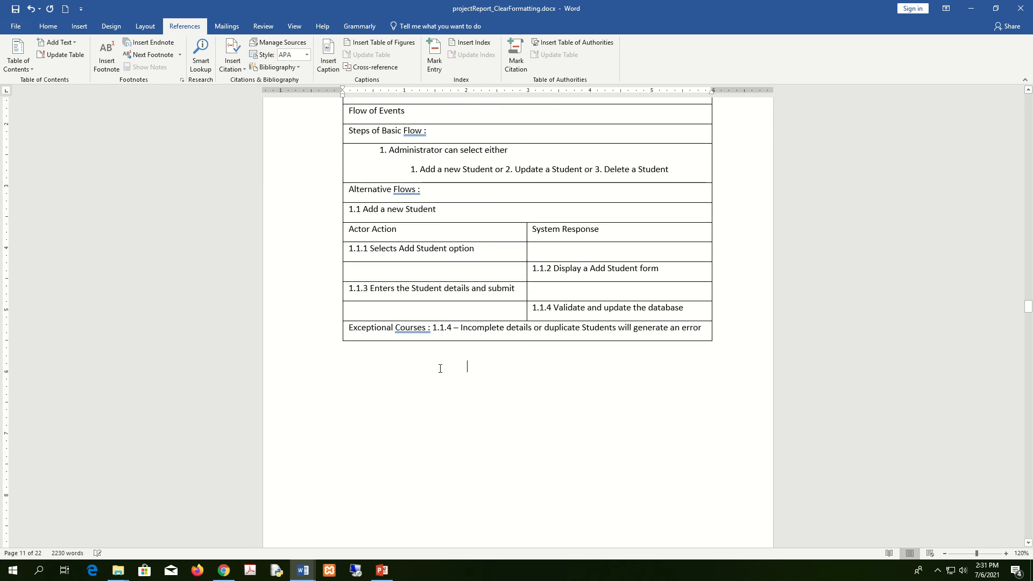
{"action": "scroll", "coordinate": [414, 269], "scroll_direction": "down", "scroll_amount": 8}
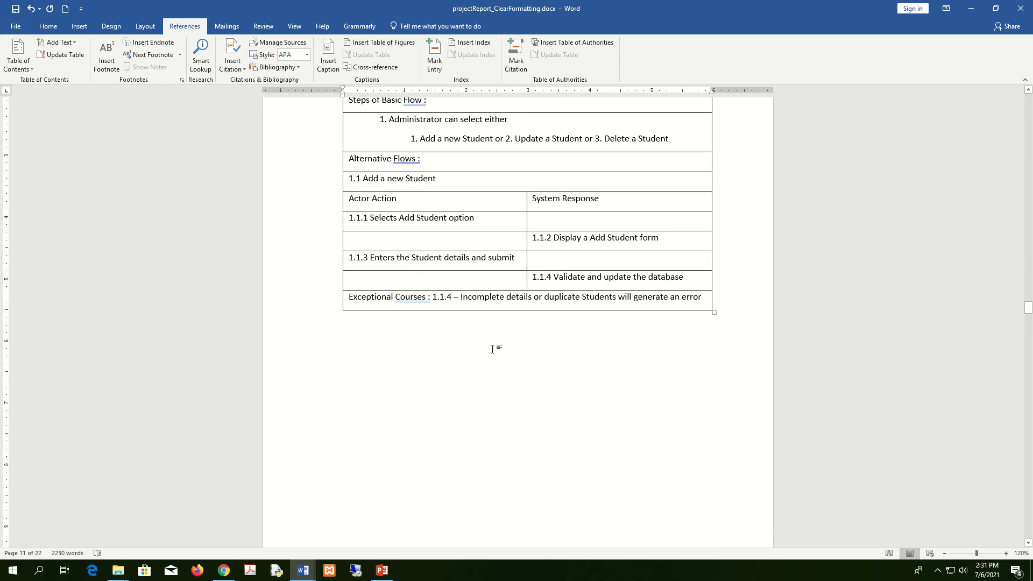
{"action": "scroll", "coordinate": [494, 346], "scroll_direction": "up", "scroll_amount": 2}
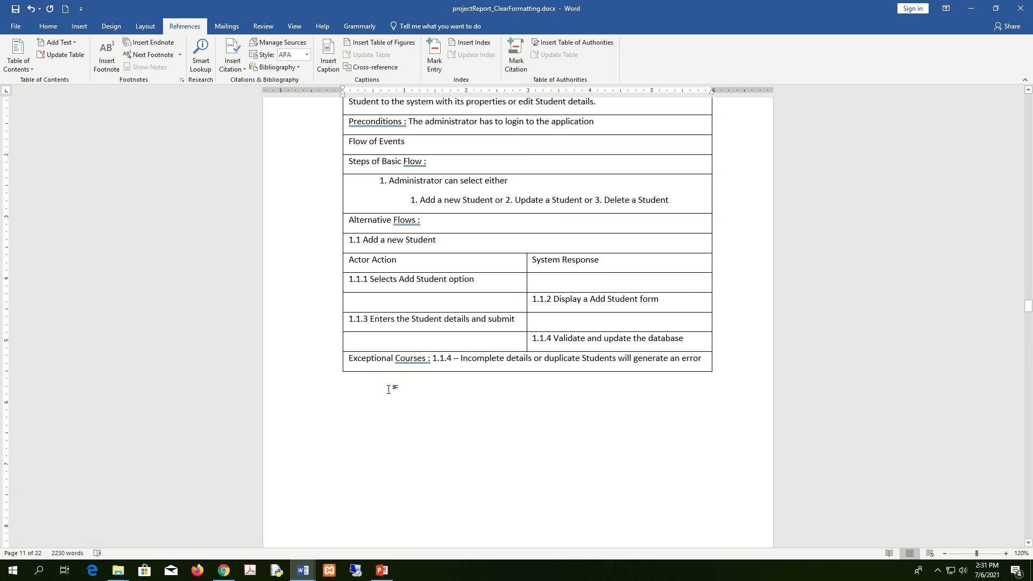
{"action": "left_click", "coordinate": [328, 59]}
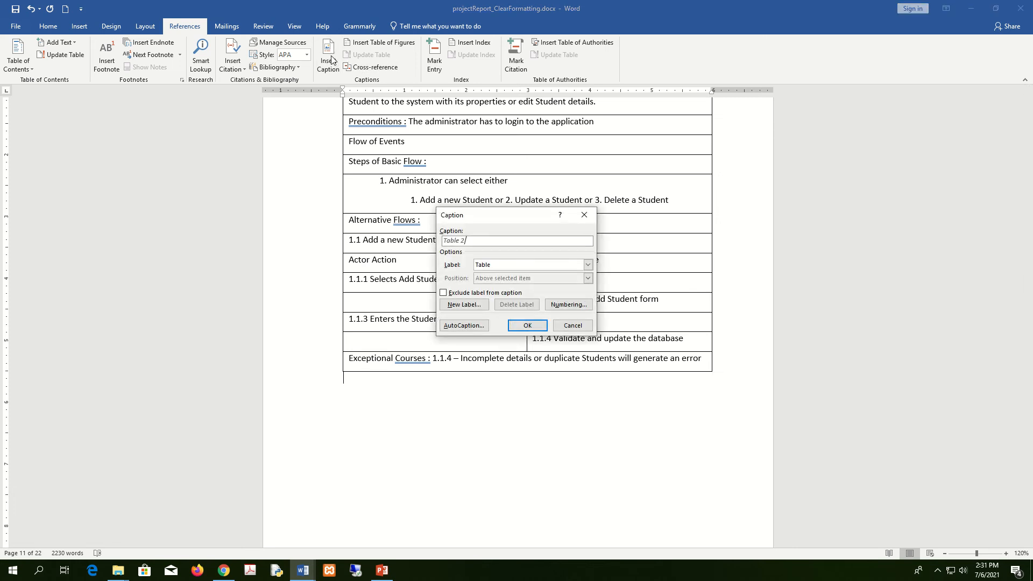
{"action": "left_click", "coordinate": [528, 326]}
{"action": "type", "text": "M"}
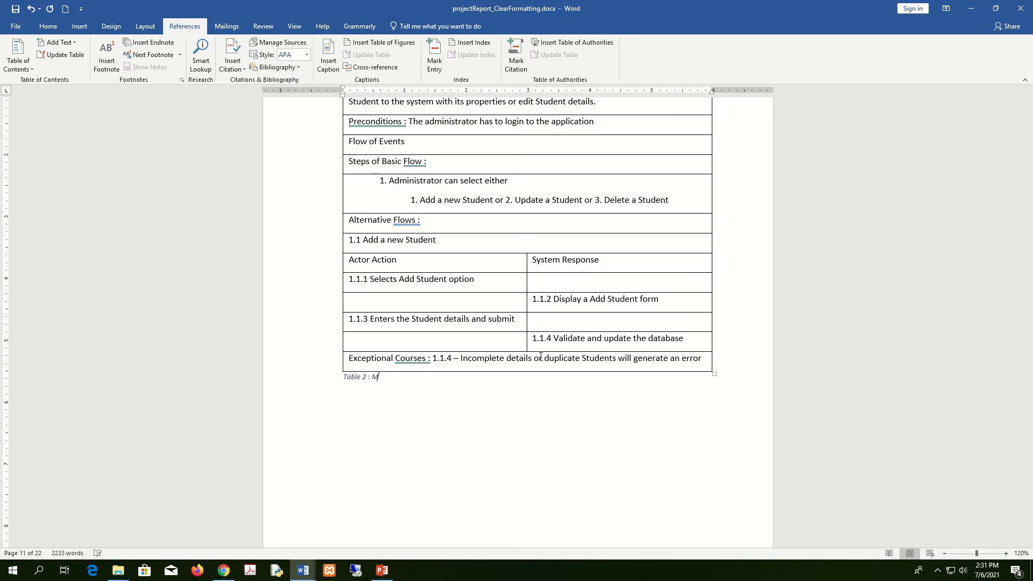
{"action": "type", "text": "anage Sutudent"}
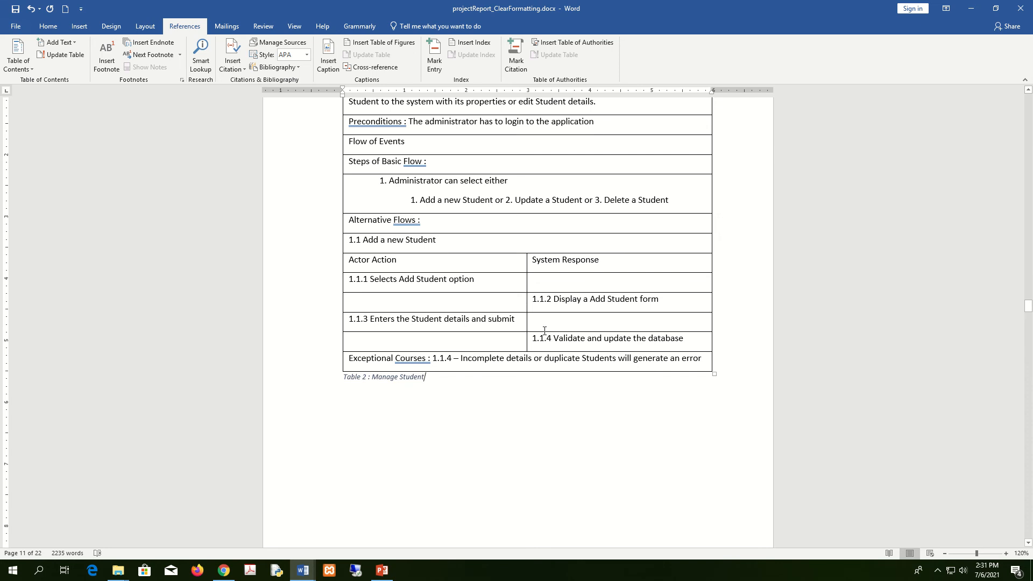
- Caption the existing system's attributes table with the Table label and the text ": Attributes of the existing System" beneath it
{"action": "scroll", "coordinate": [542, 344], "scroll_direction": "up", "scroll_amount": 20}
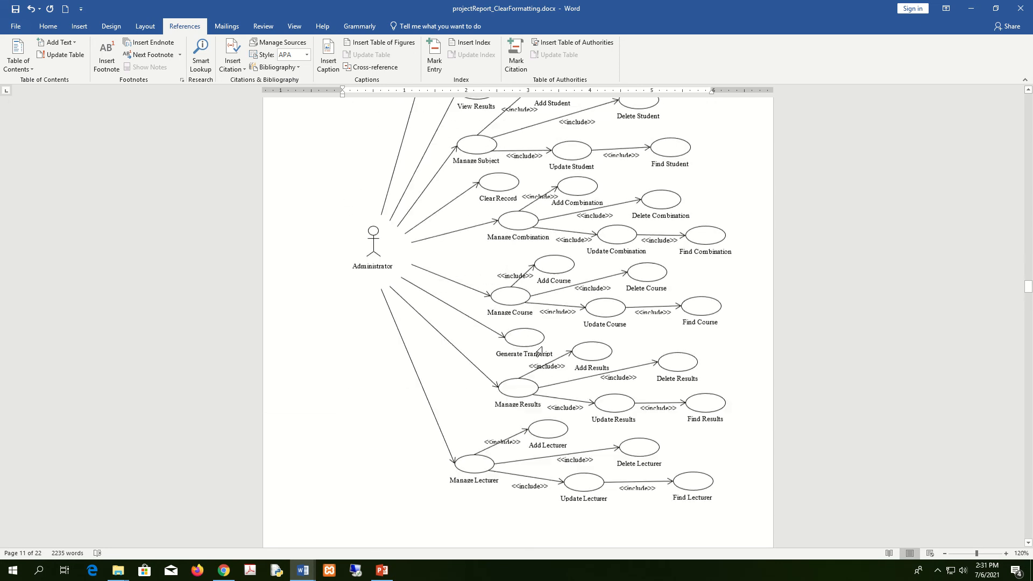
{"action": "scroll", "coordinate": [543, 358], "scroll_direction": "up", "scroll_amount": 20}
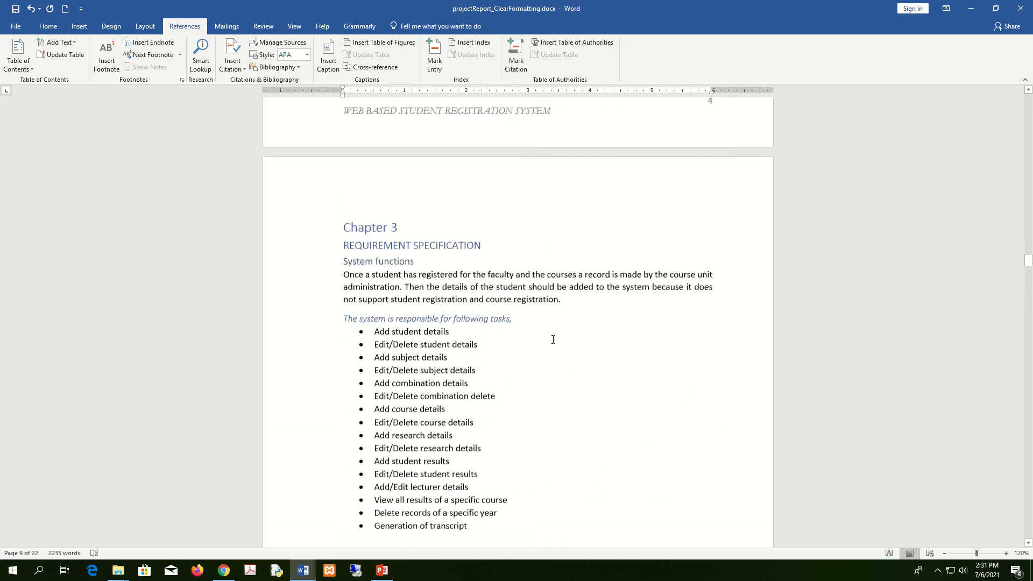
{"action": "scroll", "coordinate": [553, 339], "scroll_direction": "up", "scroll_amount": 20}
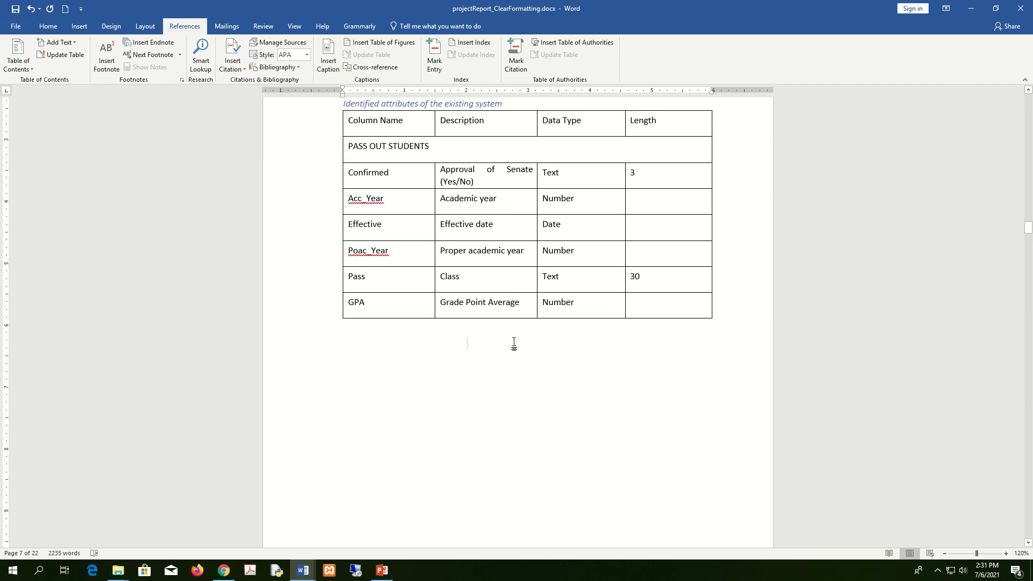
{"action": "scroll", "coordinate": [514, 345], "scroll_direction": "up", "scroll_amount": 3}
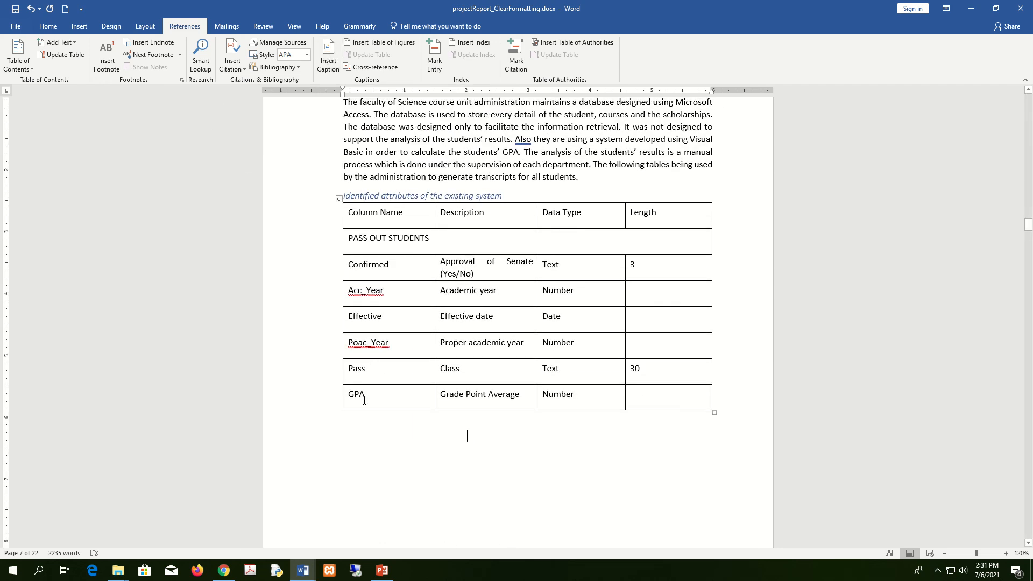
{"action": "left_click", "coordinate": [375, 416]}
{"action": "left_click", "coordinate": [327, 60]}
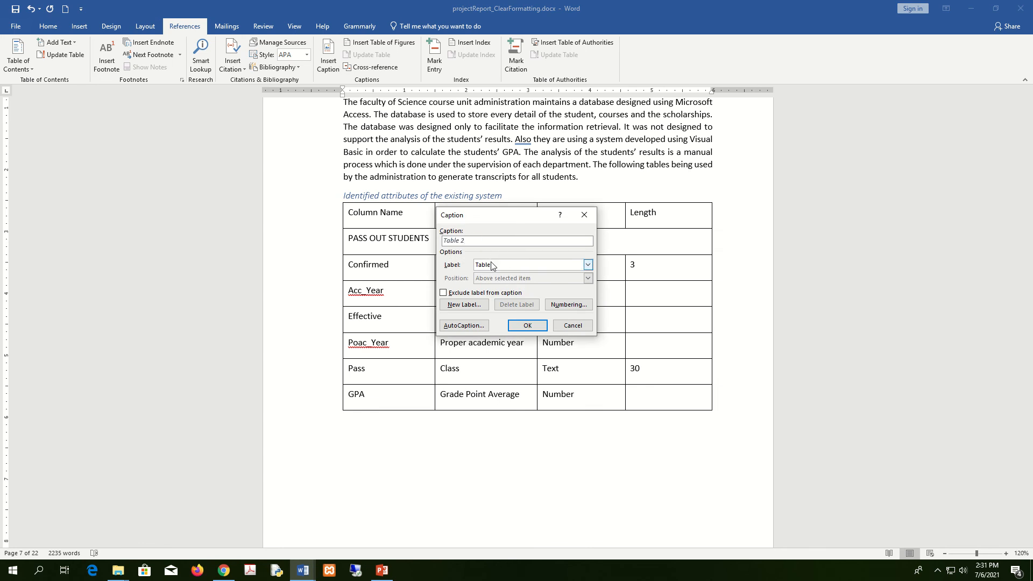
{"action": "left_click", "coordinate": [527, 325]}
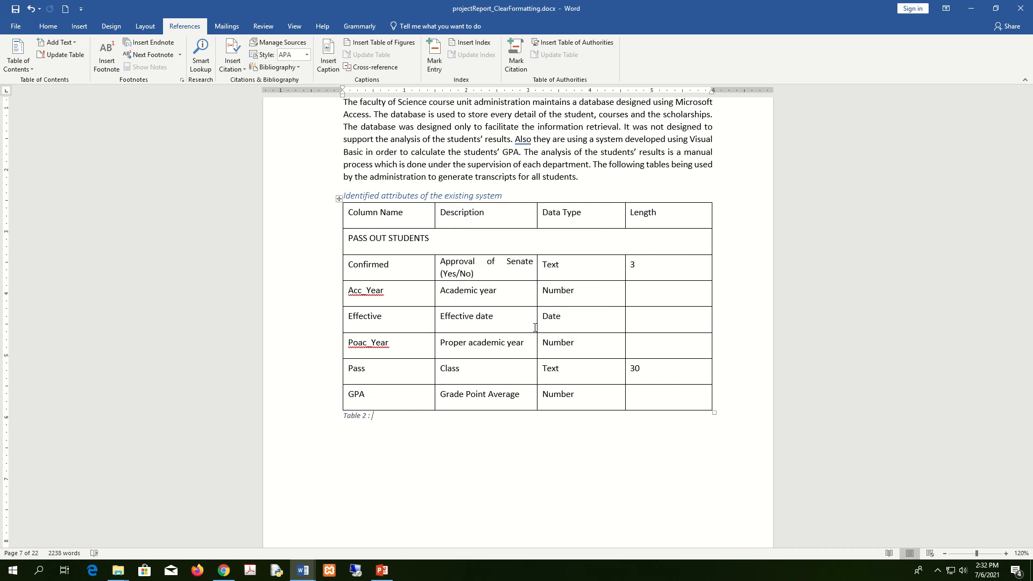
{"action": "type", "text": ": Attributes of E"}
{"action": "key", "text": "BackSpace"}
{"action": "type", "text": "the existing System"}
- Check the numbering of the captions beneath the Manage Student table and the existing system's attributes table
{"action": "scroll", "coordinate": [490, 456], "scroll_direction": "down", "scroll_amount": 12}
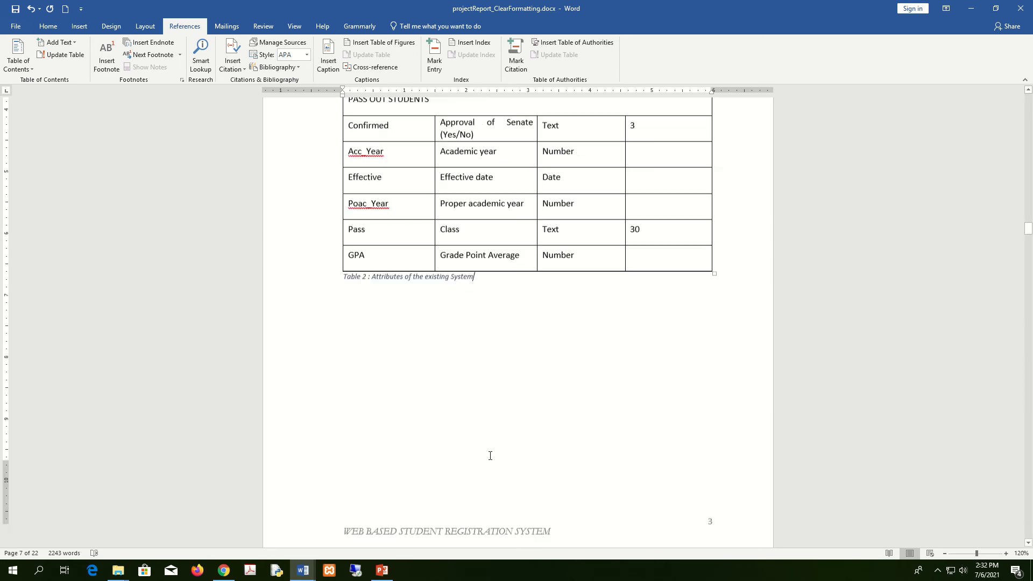
{"action": "scroll", "coordinate": [490, 456], "scroll_direction": "down", "scroll_amount": 10}
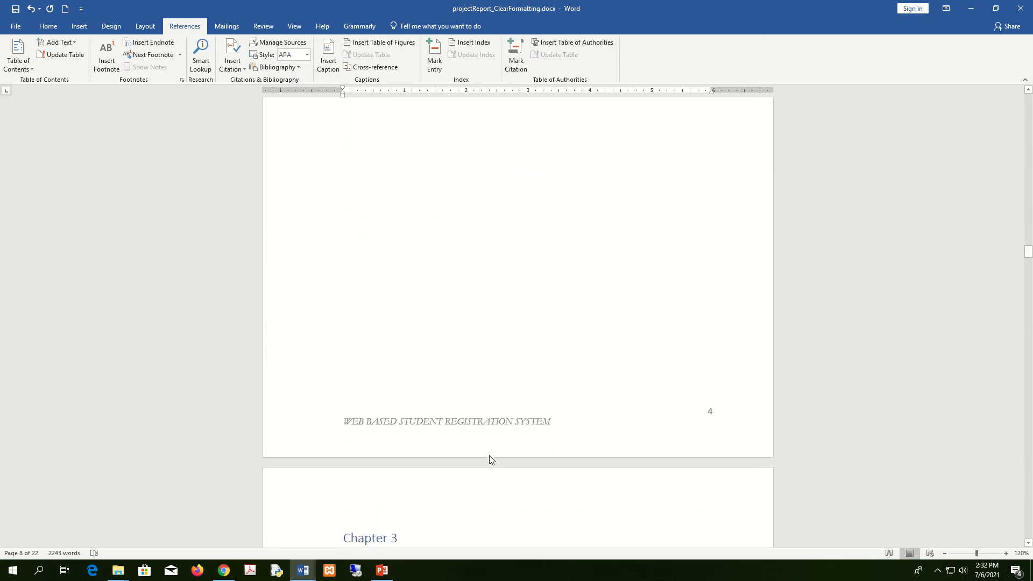
{"action": "scroll", "coordinate": [490, 455], "scroll_direction": "down", "scroll_amount": 15}
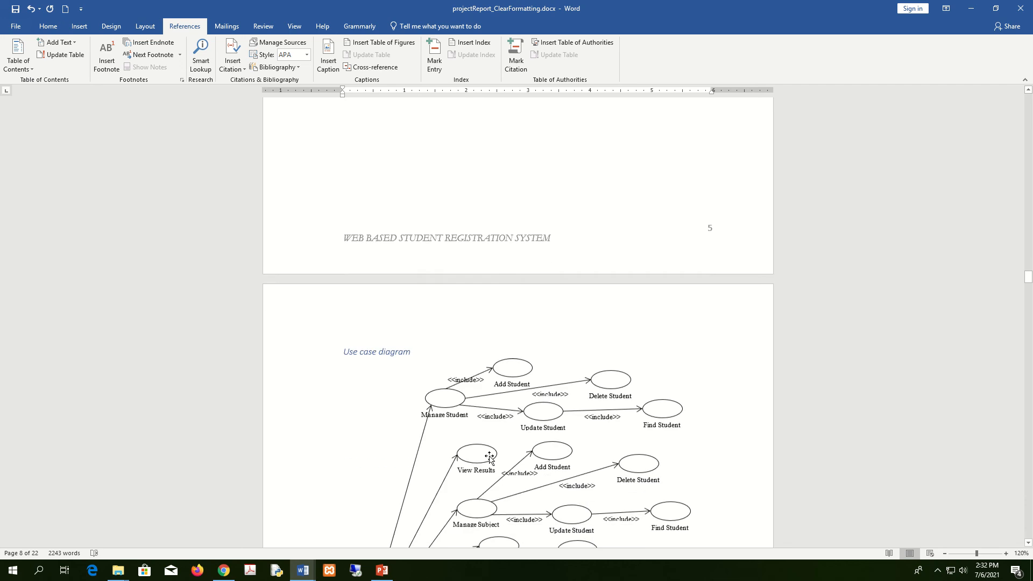
{"action": "scroll", "coordinate": [490, 456], "scroll_direction": "down", "scroll_amount": 1}
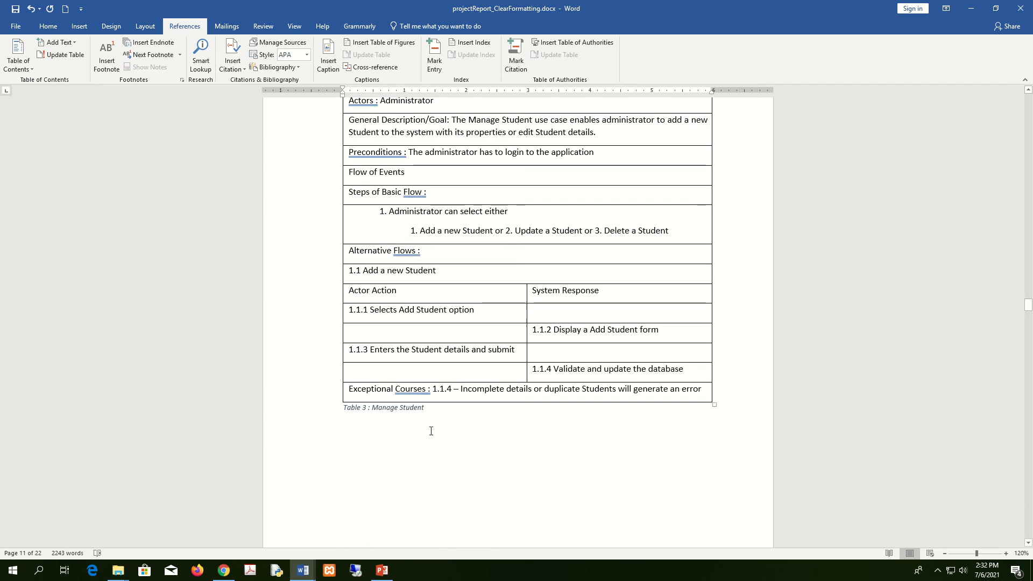
{"action": "left_click", "coordinate": [366, 407]}
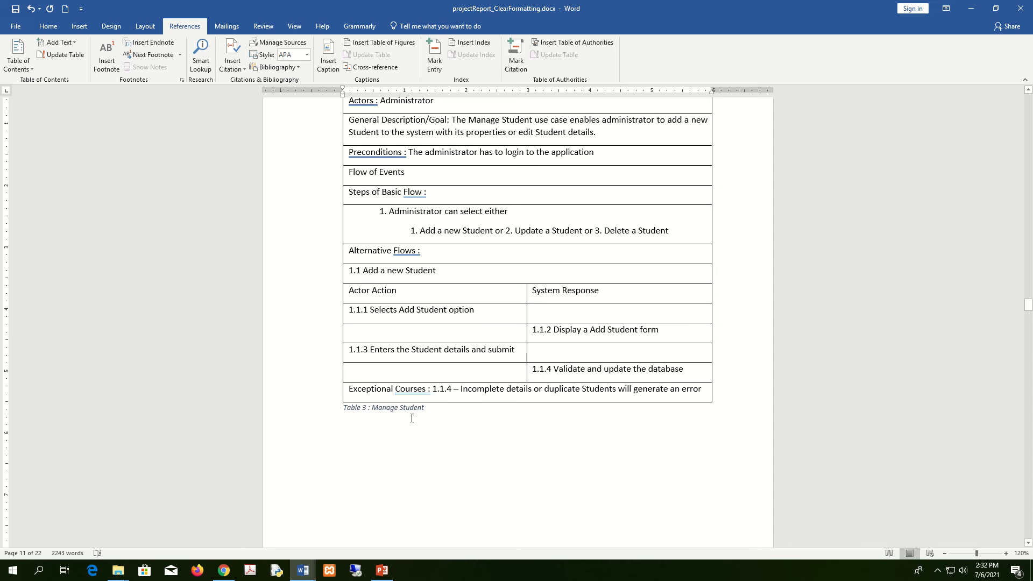
{"action": "left_click_drag", "start_coordinate": [424, 417], "coordinate": [344, 422]}
{"action": "left_click", "coordinate": [480, 432]}
{"action": "scroll", "coordinate": [485, 408], "scroll_direction": "down", "scroll_amount": 3}
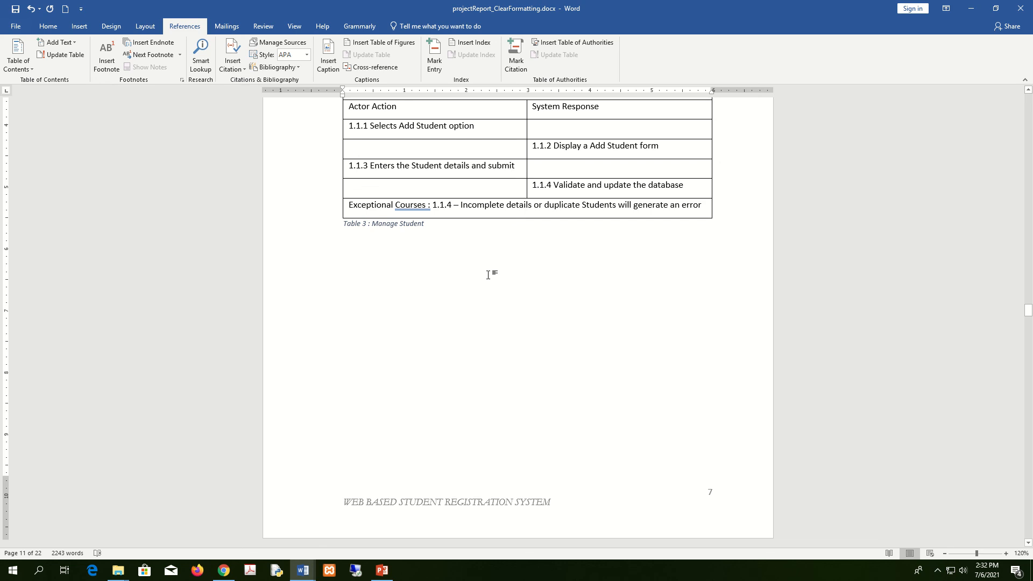
{"action": "scroll", "coordinate": [668, 451], "scroll_direction": "up", "scroll_amount": 20}
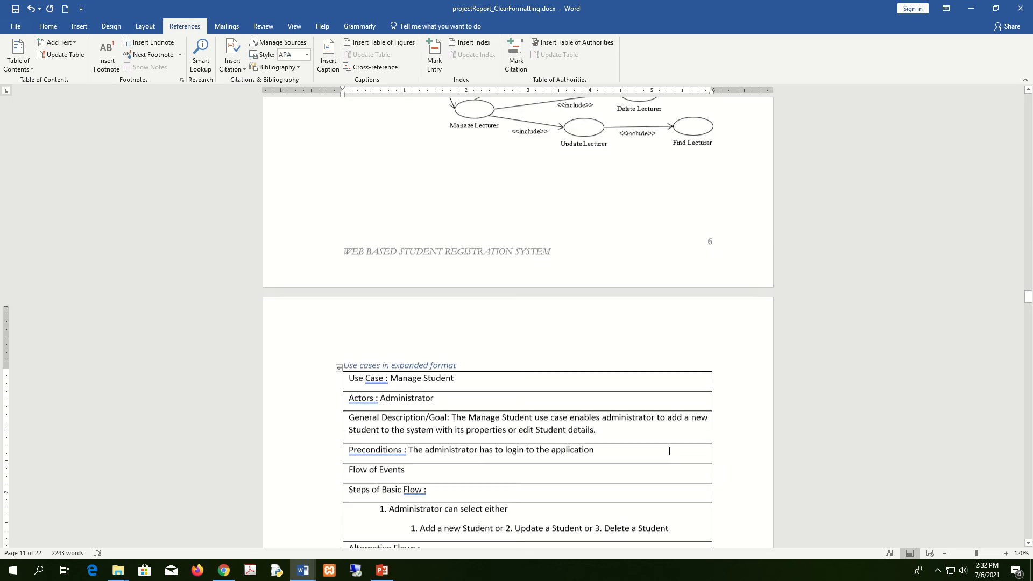
{"action": "scroll", "coordinate": [670, 454], "scroll_direction": "up", "scroll_amount": 20}
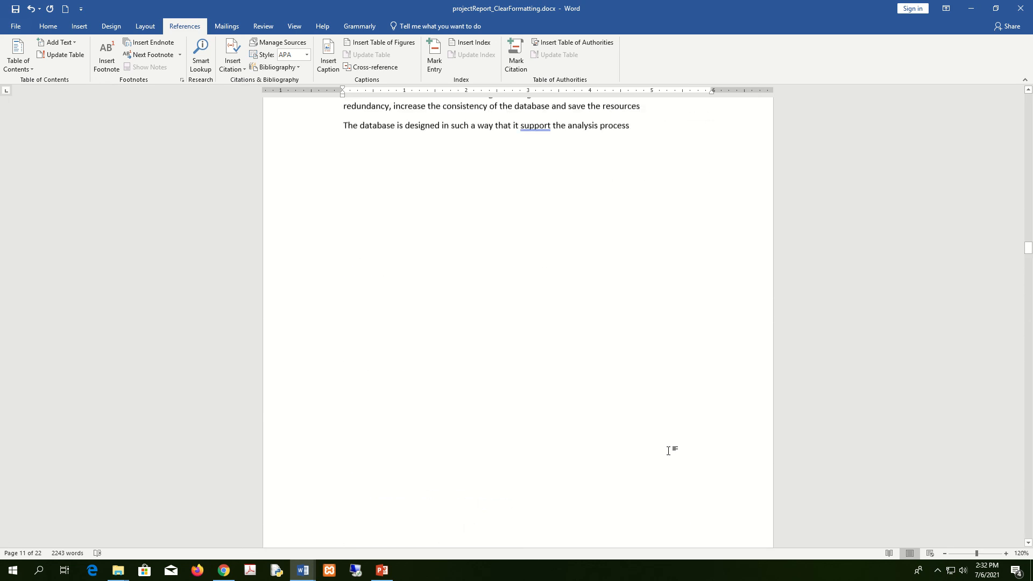
{"action": "scroll", "coordinate": [668, 451], "scroll_direction": "up", "scroll_amount": 1}
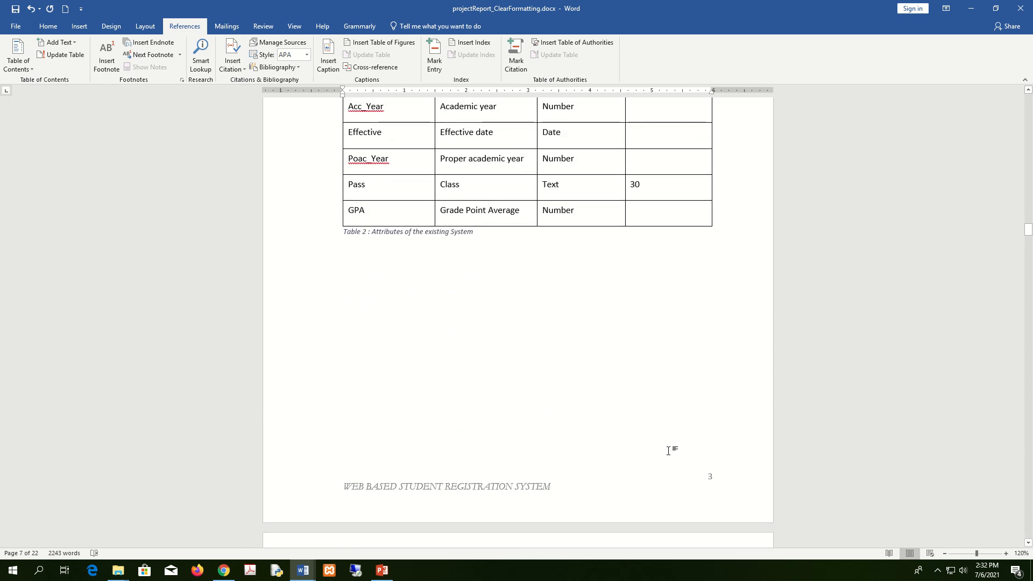
{"action": "scroll", "coordinate": [511, 394], "scroll_direction": "up", "scroll_amount": 2}
- Insert a caption with the Table label and the text ": Manage Subject" beneath the Manage Subject use case table
{"action": "scroll", "coordinate": [473, 357], "scroll_direction": "down", "scroll_amount": 12}
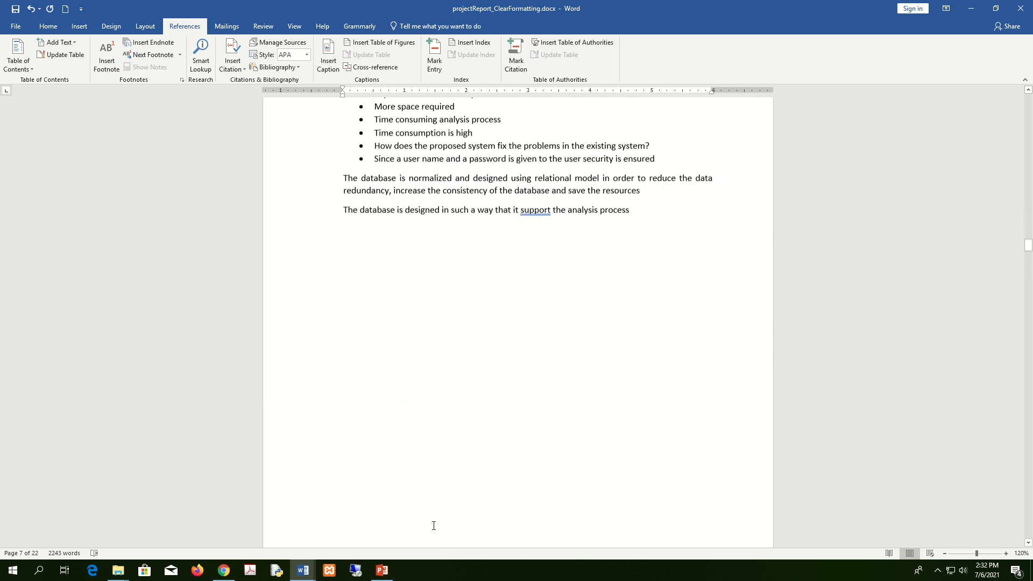
{"action": "scroll", "coordinate": [434, 525], "scroll_direction": "down", "scroll_amount": 20}
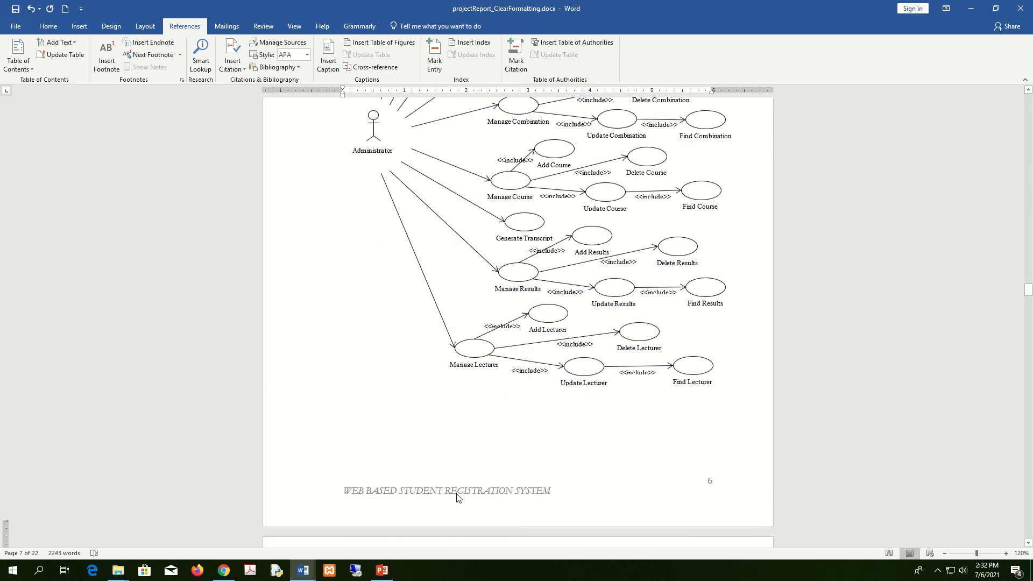
{"action": "scroll", "coordinate": [457, 497], "scroll_direction": "down", "scroll_amount": 20}
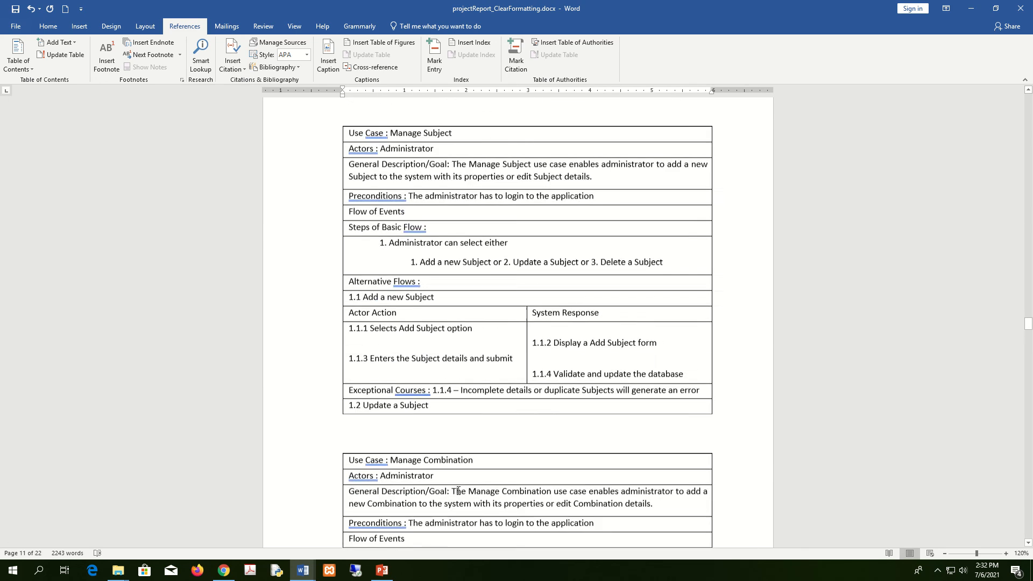
{"action": "left_click", "coordinate": [439, 420]}
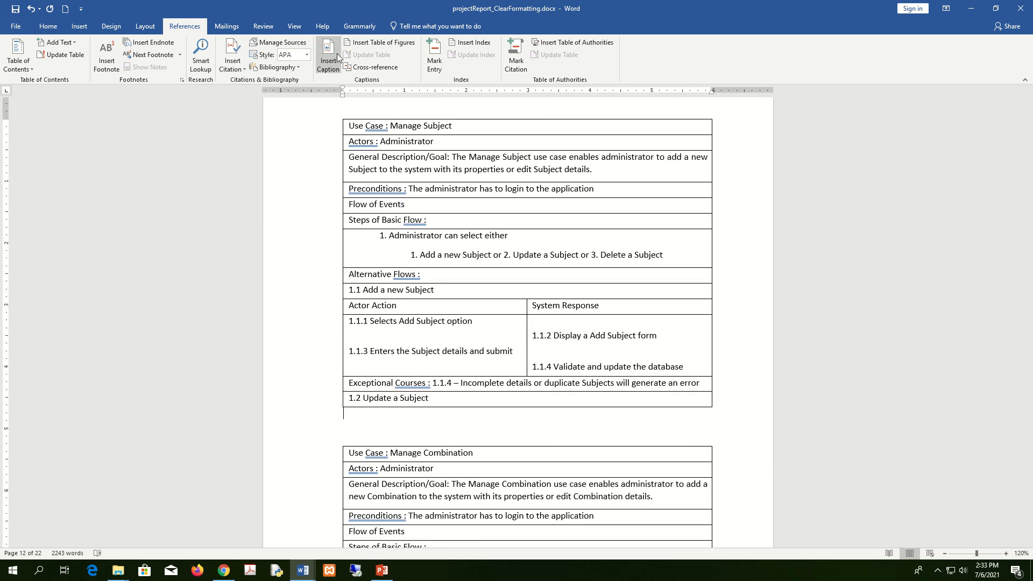
{"action": "left_click", "coordinate": [329, 56]}
{"action": "key", "text": "Return"}
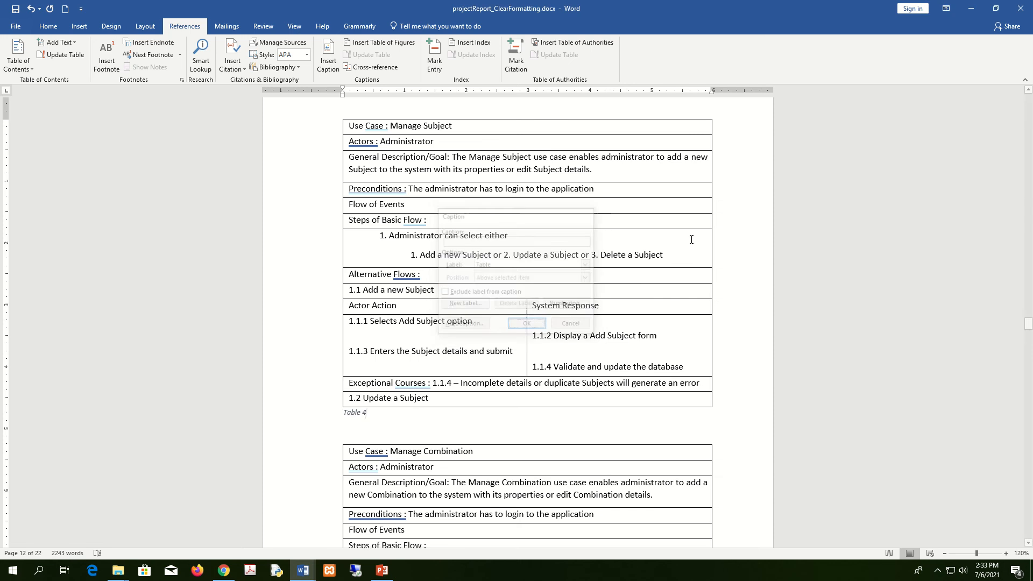
{"action": "scroll", "coordinate": [686, 245], "scroll_direction": "up", "scroll_amount": 3}
{"action": "scroll", "coordinate": [473, 302], "scroll_direction": "down", "scroll_amount": 1}
{"action": "scroll", "coordinate": [472, 302], "scroll_direction": "down", "scroll_amount": 4}
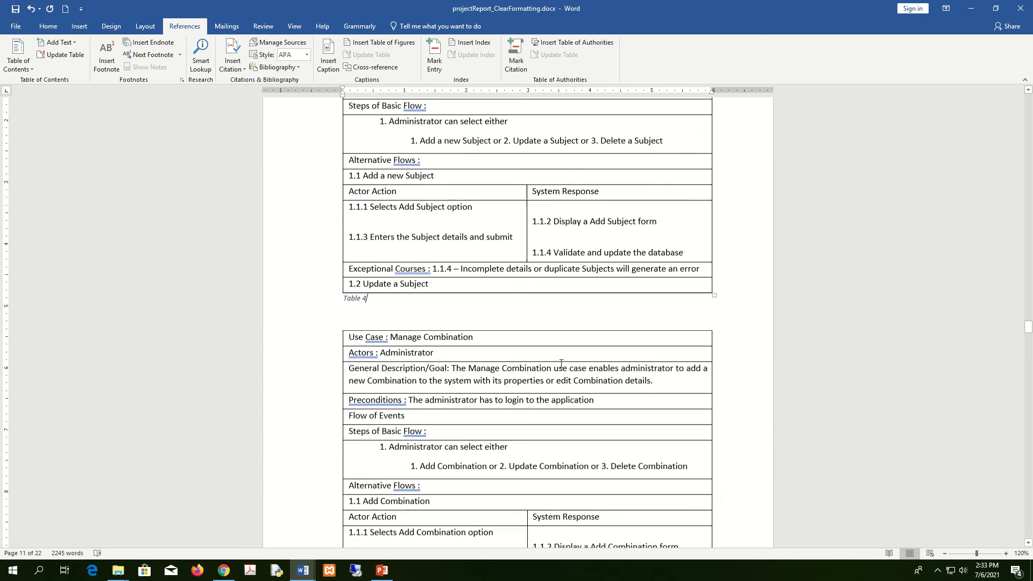
{"action": "type", "text": "Manage"}
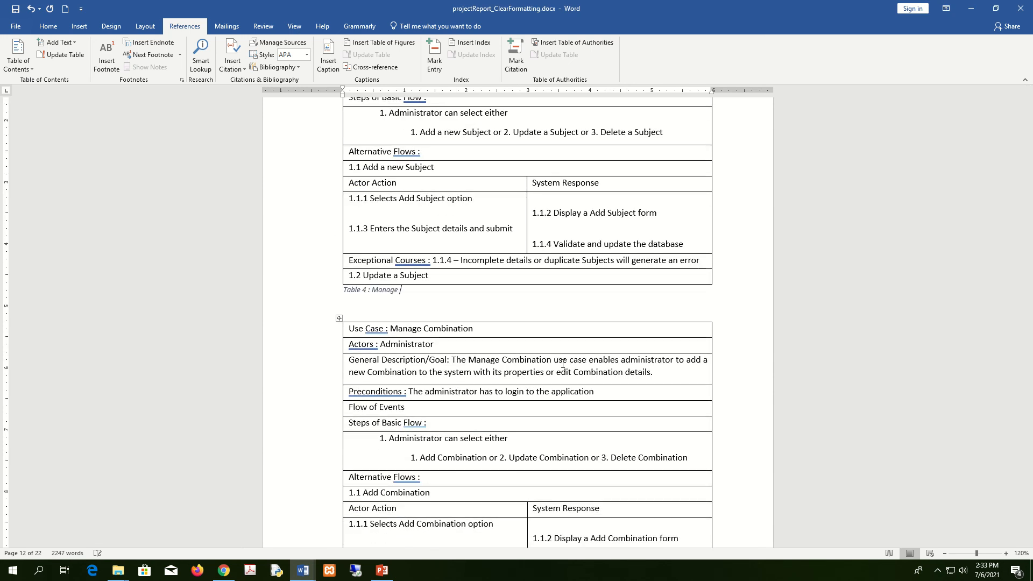
{"action": "type", "text": " Subject"}
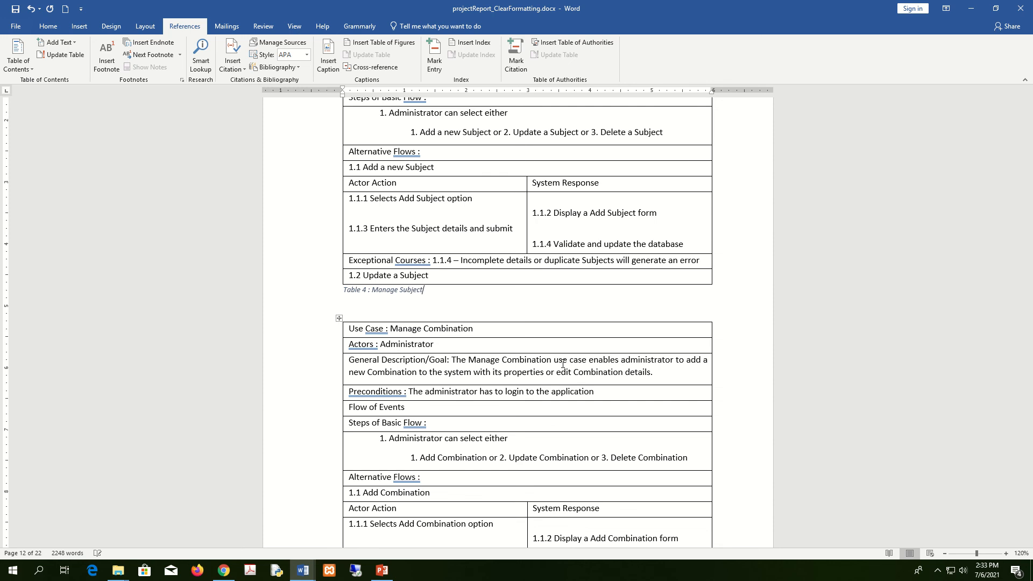
- Caption the Manage Combination use case table with the Table label and the text ": Manage Combination" beneath its last row
{"action": "scroll", "coordinate": [562, 364], "scroll_direction": "down", "scroll_amount": 5}
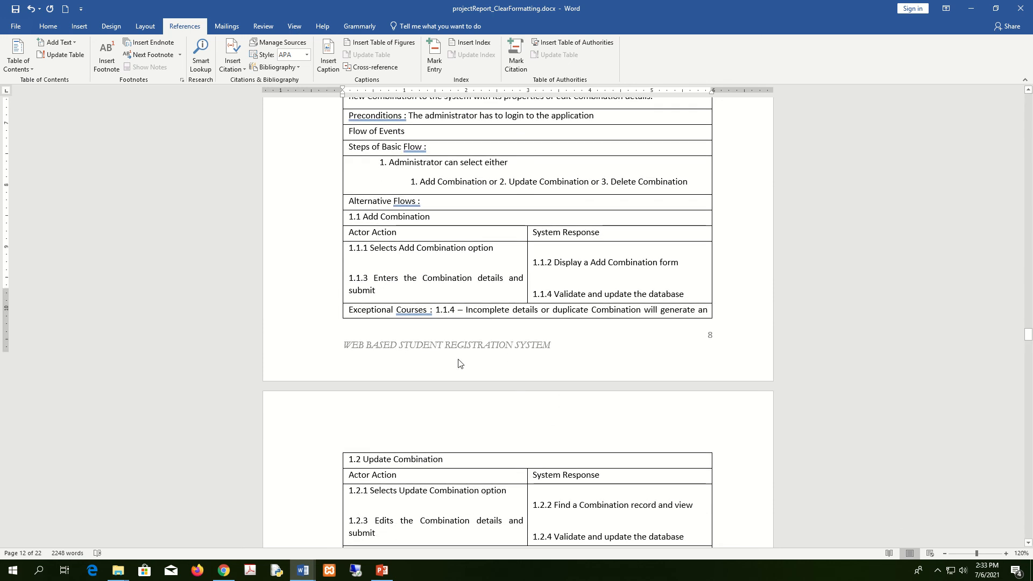
{"action": "scroll", "coordinate": [458, 363], "scroll_direction": "down", "scroll_amount": 8}
{"action": "scroll", "coordinate": [448, 373], "scroll_direction": "down", "scroll_amount": 1}
{"action": "left_click", "coordinate": [418, 364]}
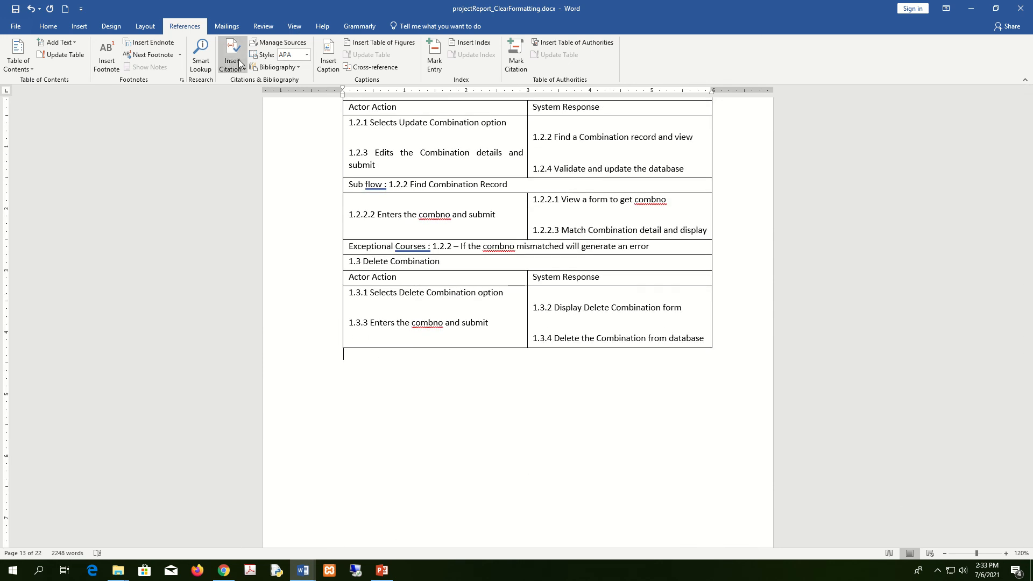
{"action": "scroll", "coordinate": [458, 288], "scroll_direction": "up", "scroll_amount": 9}
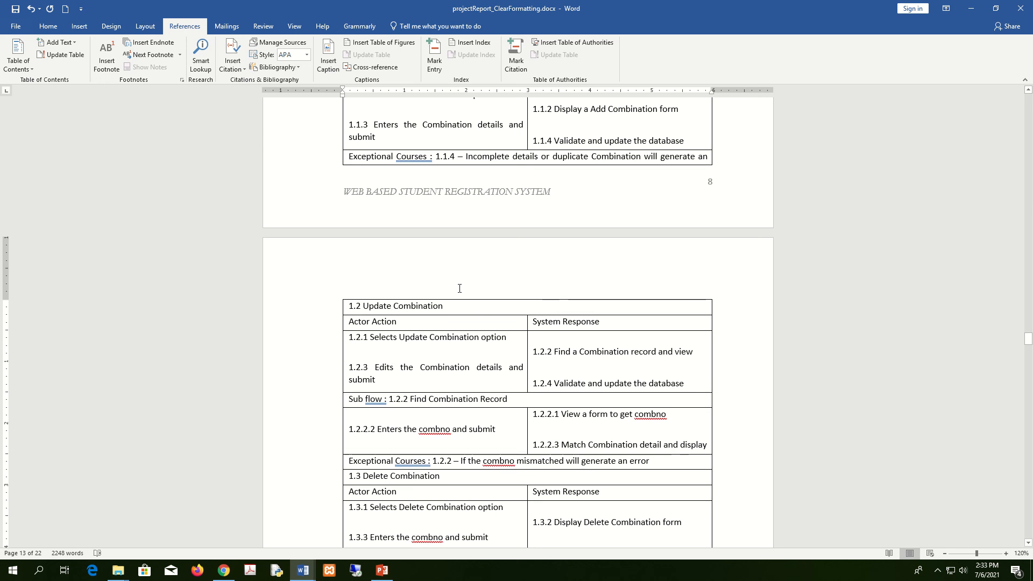
{"action": "scroll", "coordinate": [458, 288], "scroll_direction": "up", "scroll_amount": 3}
{"action": "scroll", "coordinate": [459, 288], "scroll_direction": "down", "scroll_amount": 4}
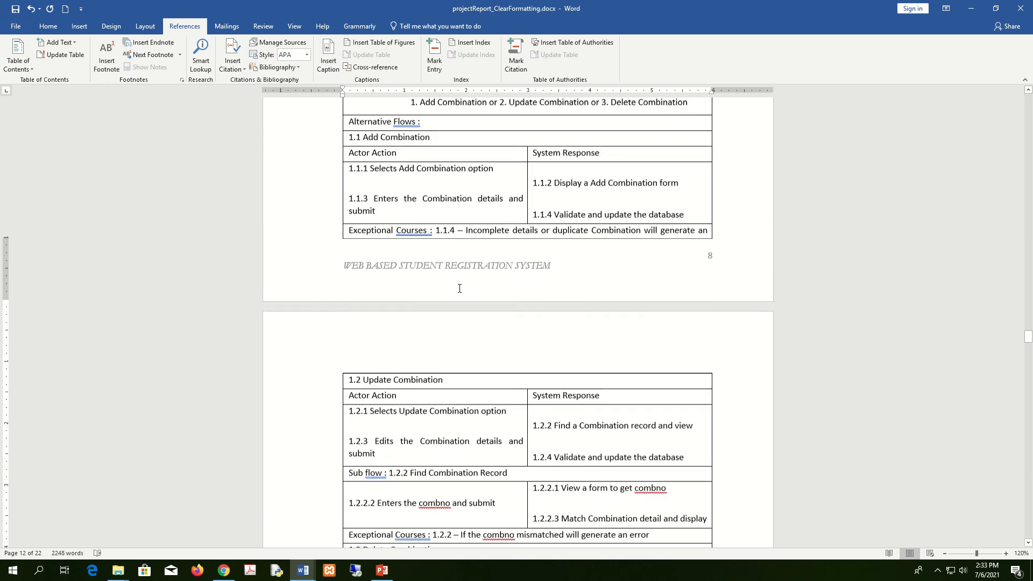
{"action": "scroll", "coordinate": [459, 288], "scroll_direction": "up", "scroll_amount": 3}
{"action": "scroll", "coordinate": [458, 288], "scroll_direction": "up", "scroll_amount": 1}
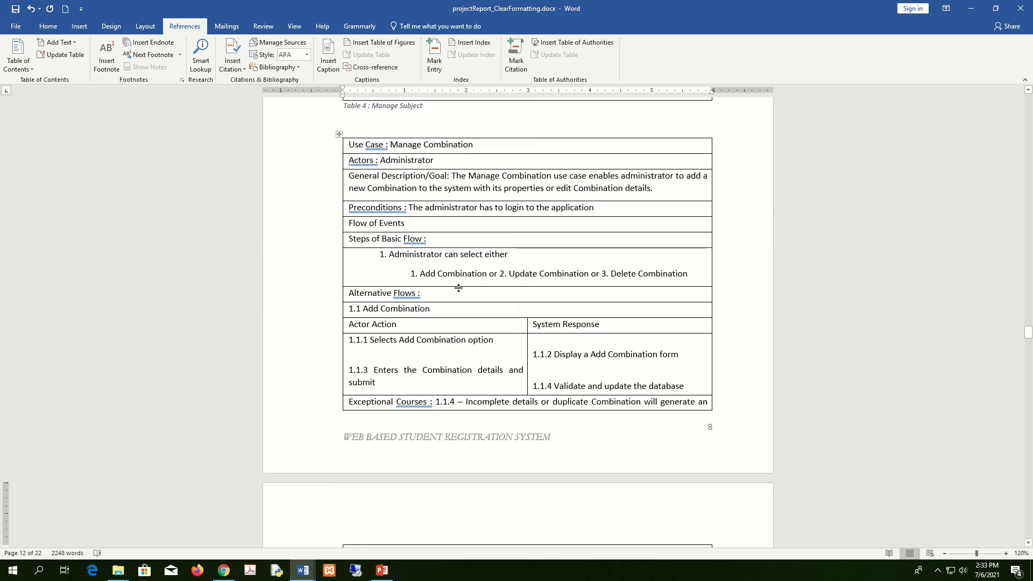
{"action": "scroll", "coordinate": [458, 288], "scroll_direction": "down", "scroll_amount": 13}
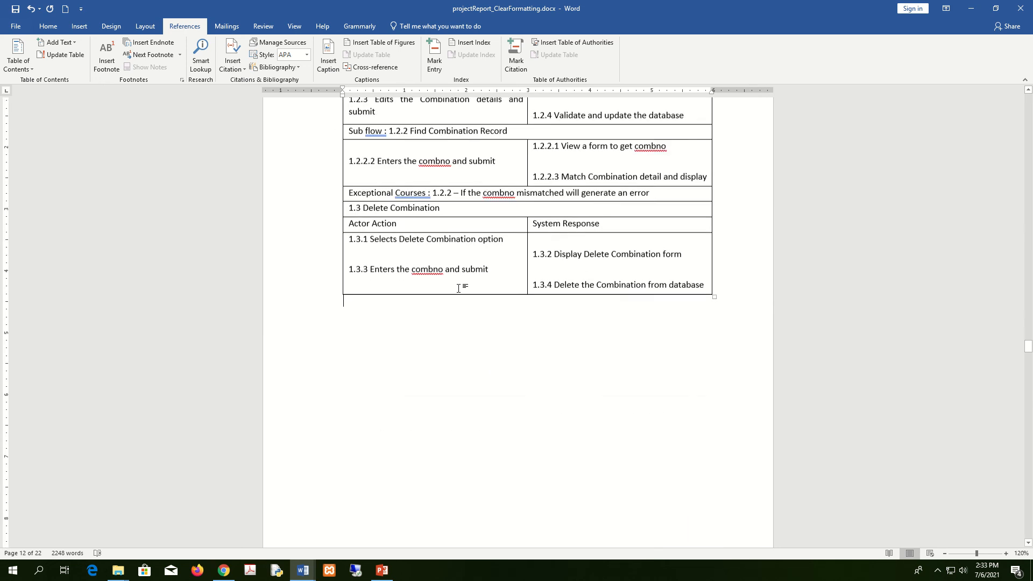
{"action": "left_click", "coordinate": [329, 51]}
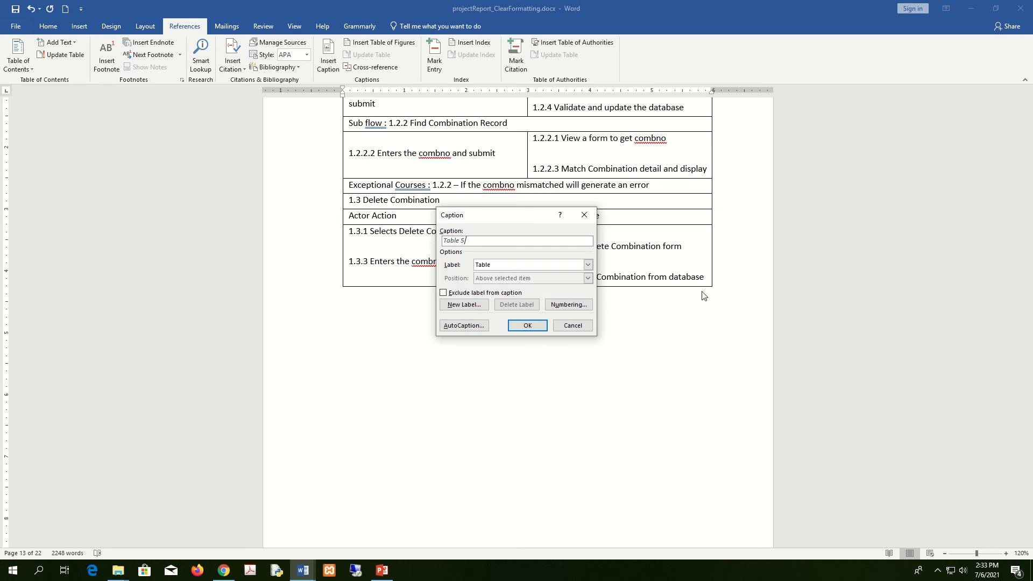
{"action": "left_click", "coordinate": [527, 325]}
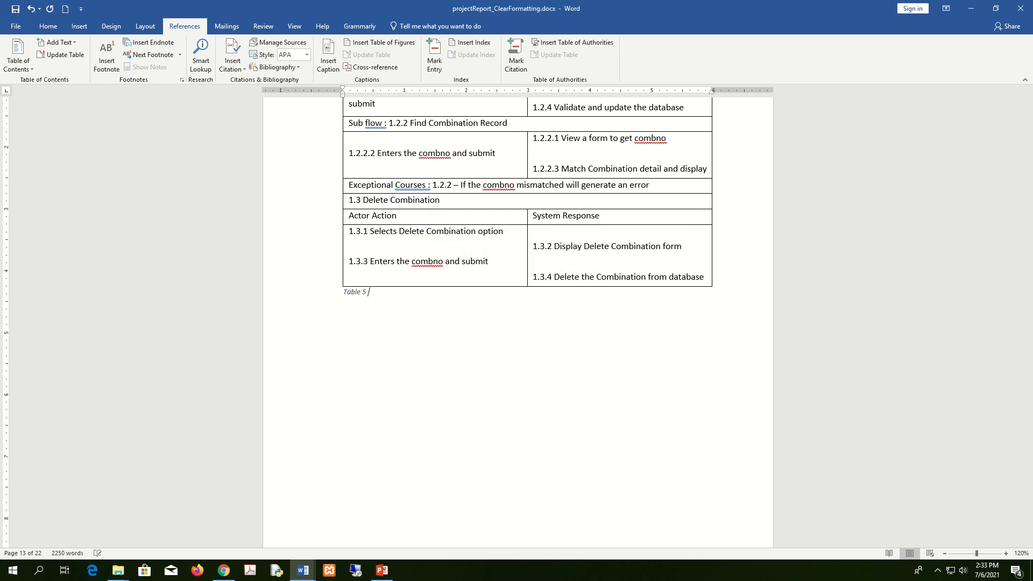
{"action": "type", "text": ": Man age Combination"}
- Caption the data flow component table beneath it with the Table label and the correctly spelled text ": Components of DFD"
{"action": "scroll", "coordinate": [540, 311], "scroll_direction": "up", "scroll_amount": 15}
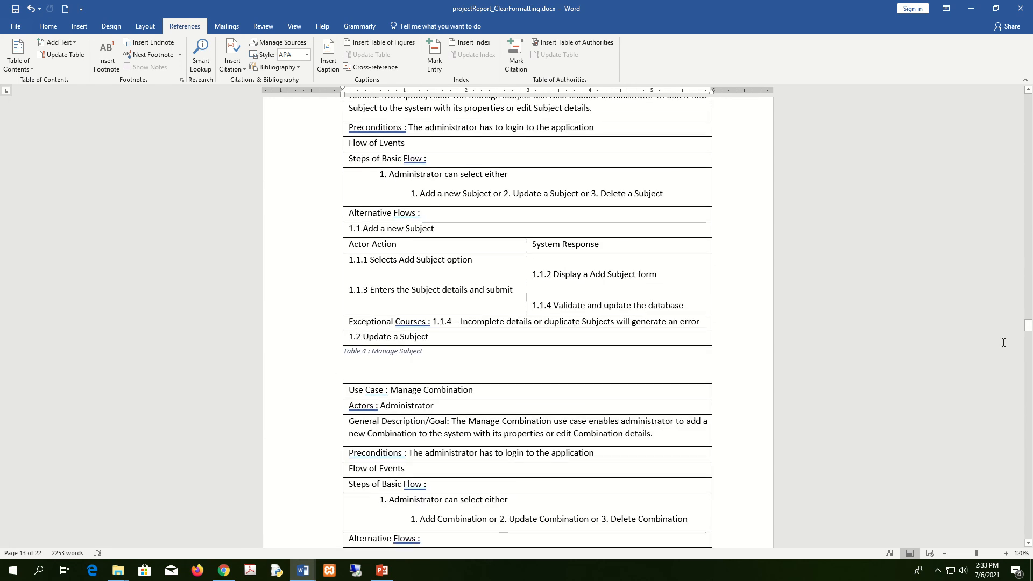
{"action": "left_click_drag", "start_coordinate": [1028, 325], "coordinate": [1029, 409]}
{"action": "left_click_drag", "start_coordinate": [1028, 409], "coordinate": [1028, 407]}
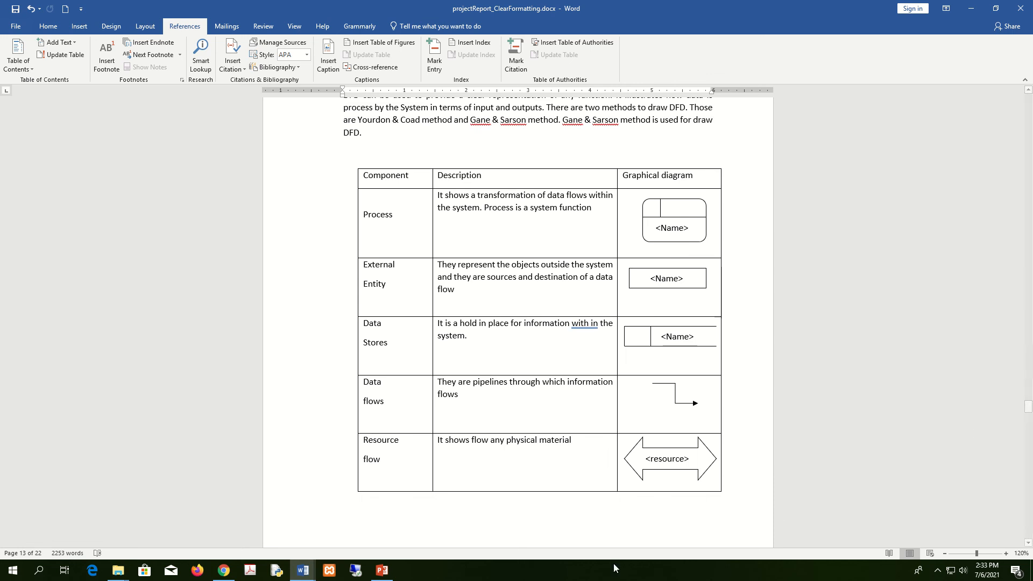
{"action": "left_click", "coordinate": [410, 501]}
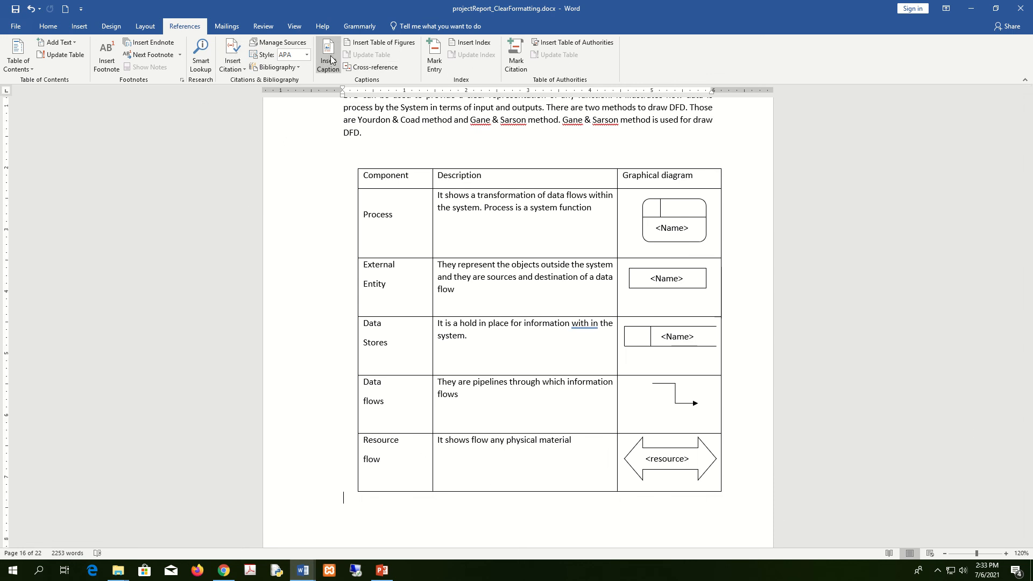
{"action": "left_click", "coordinate": [329, 58]}
{"action": "left_click", "coordinate": [527, 325]}
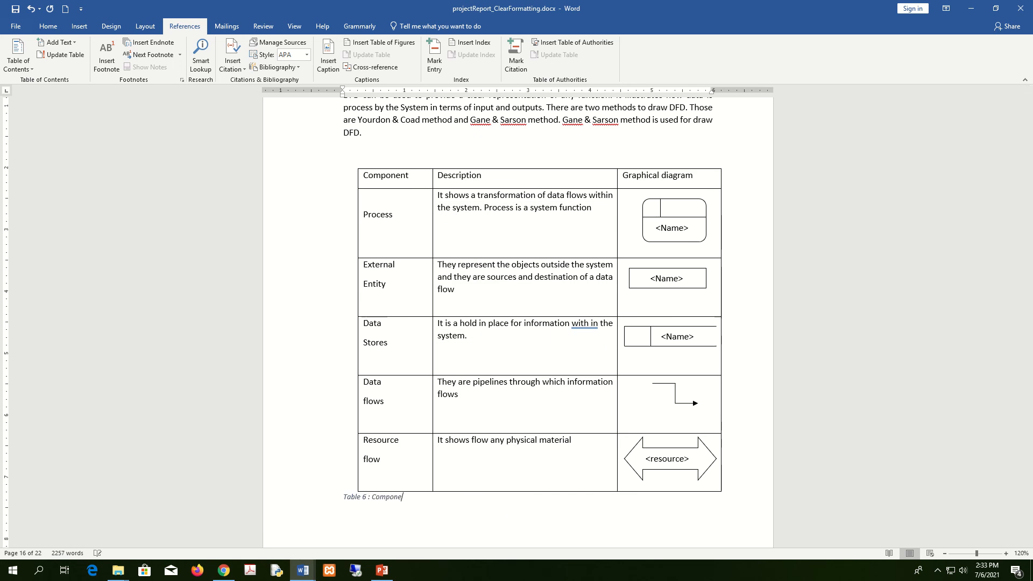
{"action": "type", "text": ": Componentes of DB"}
{"action": "key", "text": "BackSpace"}
{"action": "type", "text": "FD"}
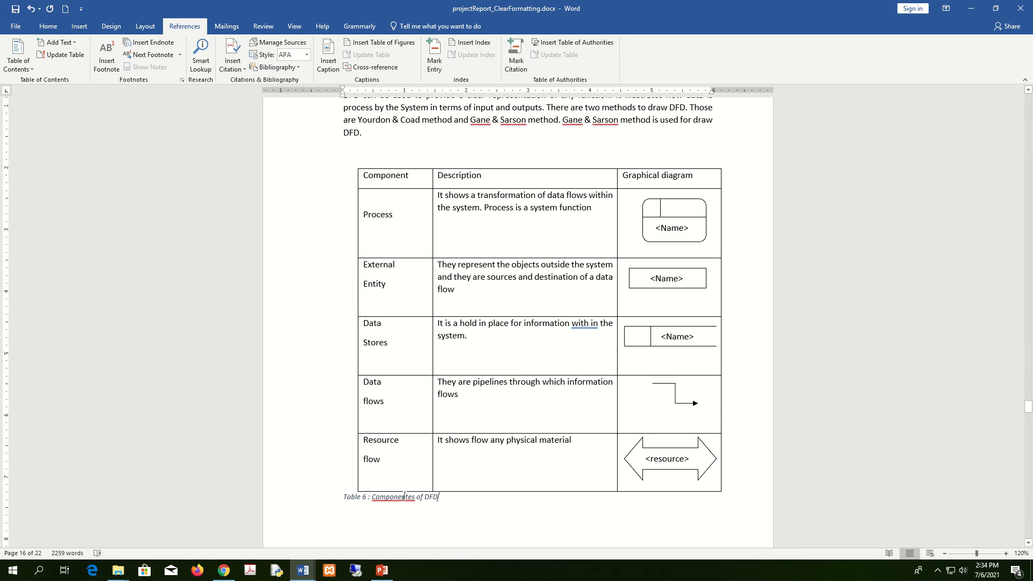
{"action": "right_click", "coordinate": [404, 496]}
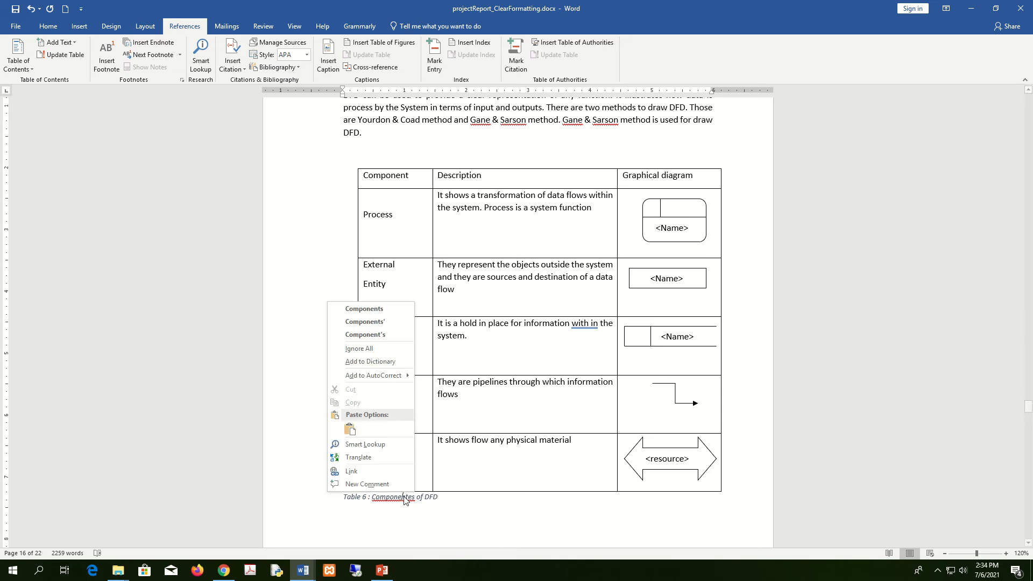
{"action": "left_click", "coordinate": [378, 310]}
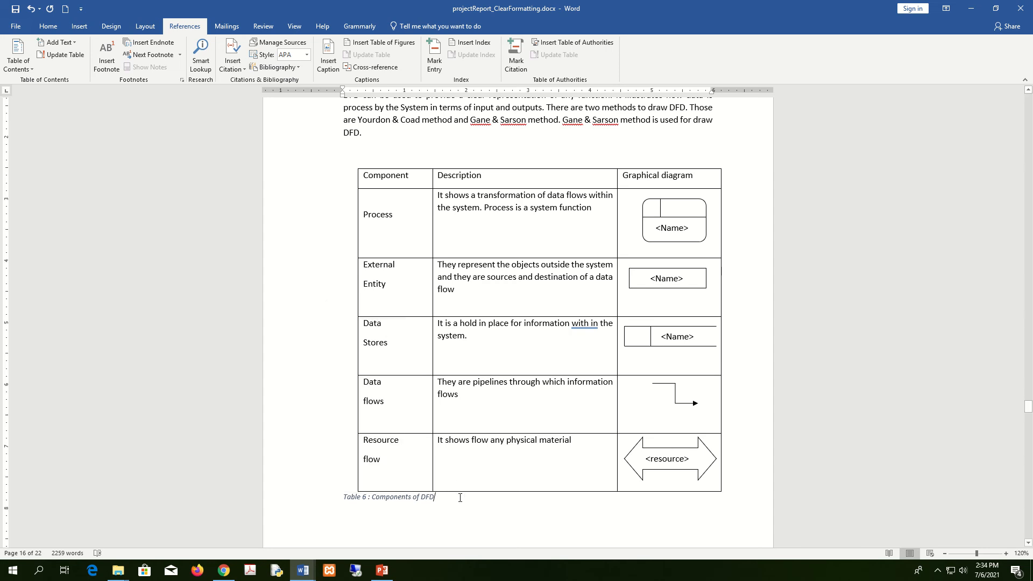
- Start inserting a table of figures on the blank page after the table of contents
{"action": "scroll", "coordinate": [460, 497], "scroll_direction": "down", "scroll_amount": 20}
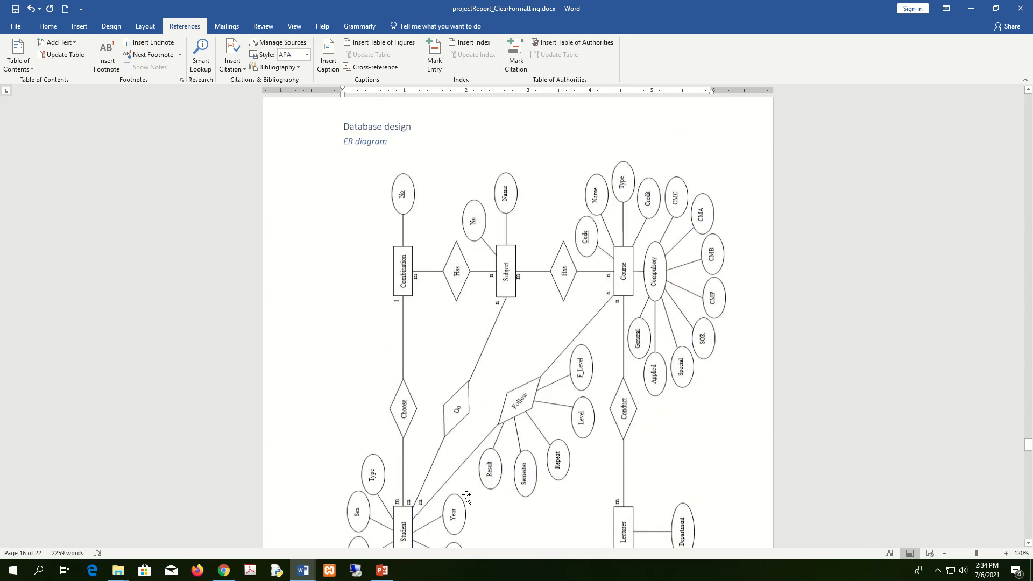
{"action": "scroll", "coordinate": [466, 497], "scroll_direction": "down", "scroll_amount": 20}
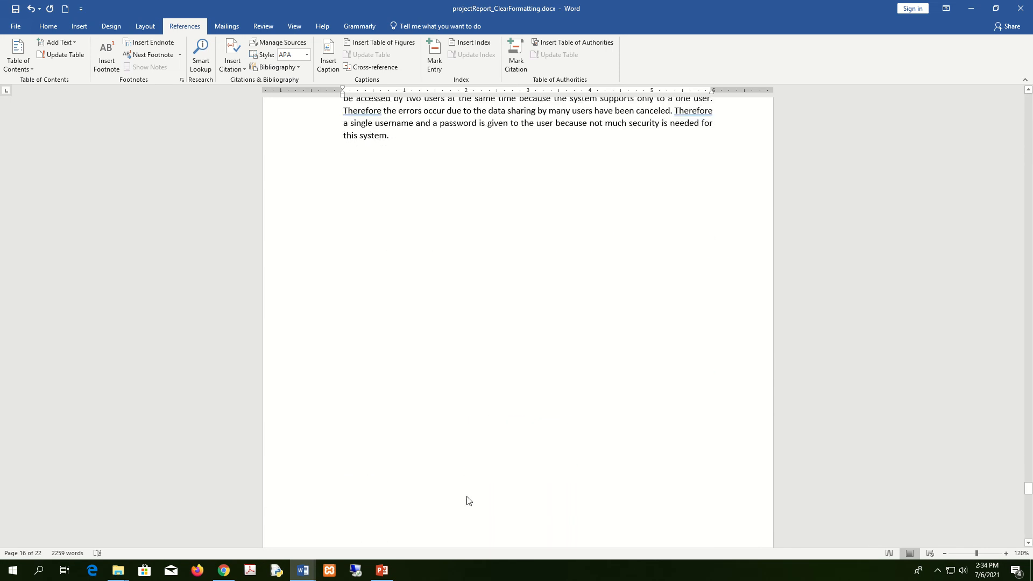
{"action": "scroll", "coordinate": [469, 500], "scroll_direction": "down", "scroll_amount": 20}
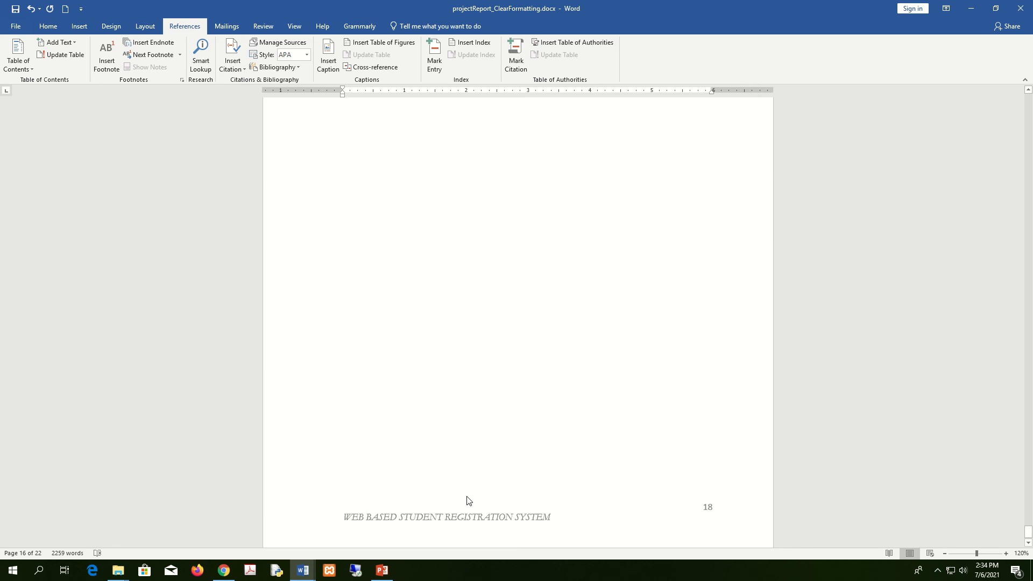
{"action": "left_click_drag", "start_coordinate": [1027, 531], "coordinate": [1028, 120]}
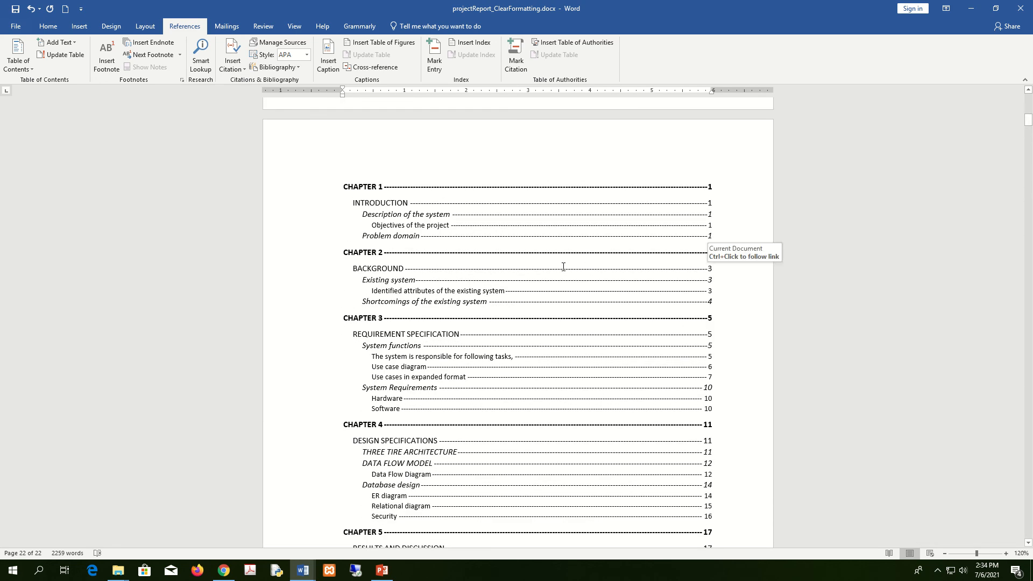
{"action": "scroll", "coordinate": [540, 367], "scroll_direction": "down", "scroll_amount": 10}
{"action": "left_click", "coordinate": [463, 356]}
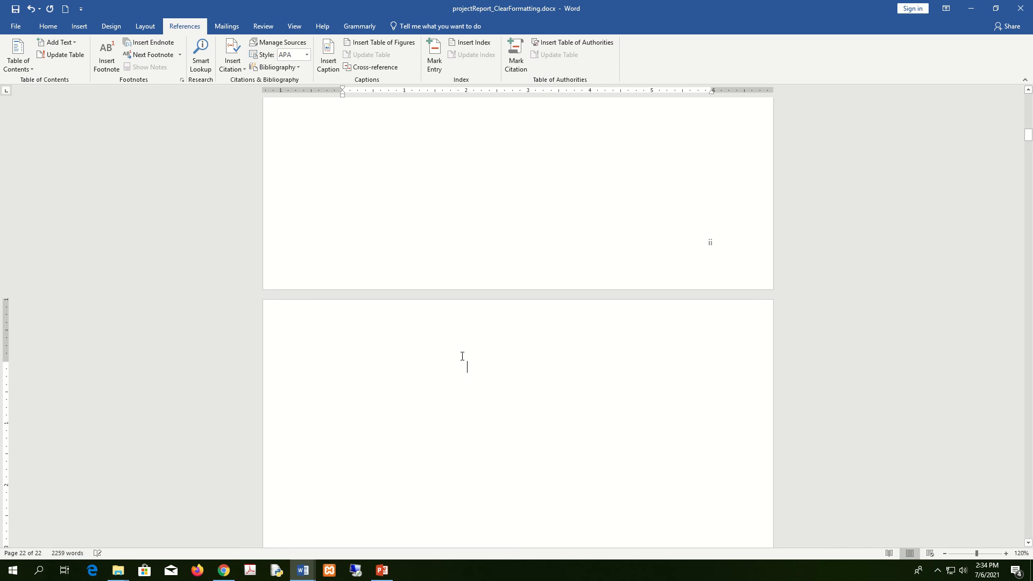
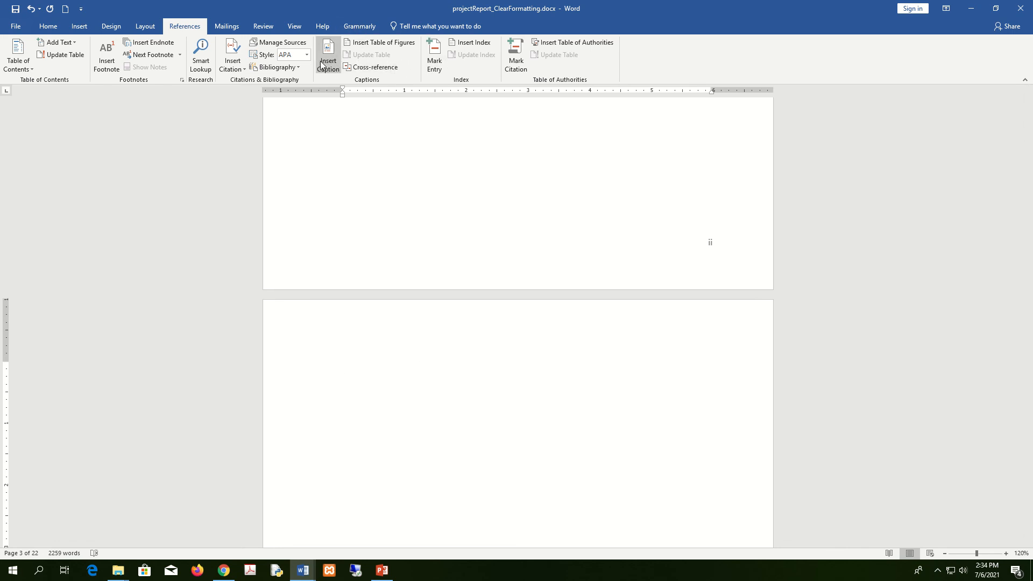
{"action": "left_click", "coordinate": [380, 44]}
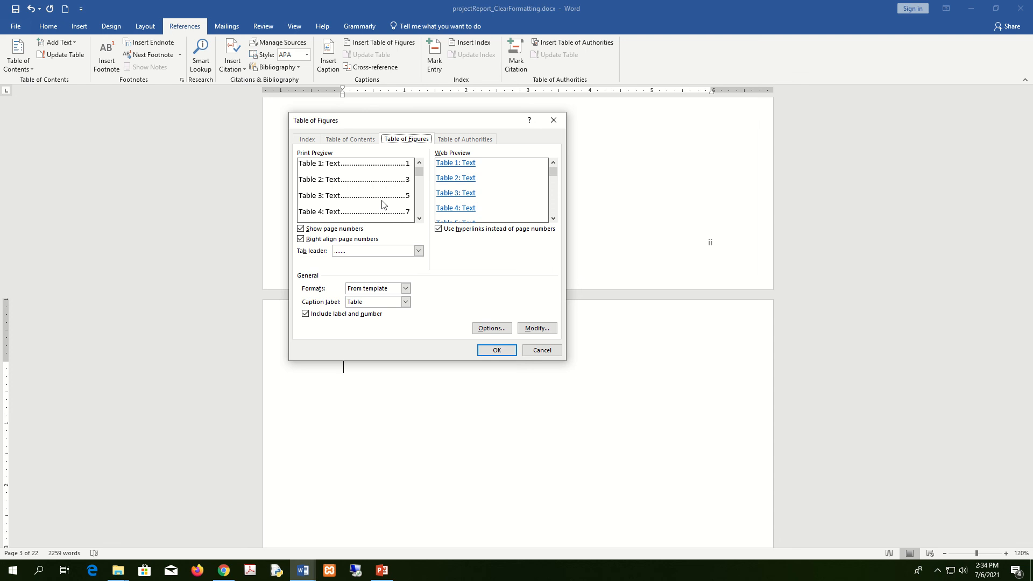
- Compare the Formal and Simple formats for the list of tables and choose Formal
{"action": "left_click", "coordinate": [407, 289]}
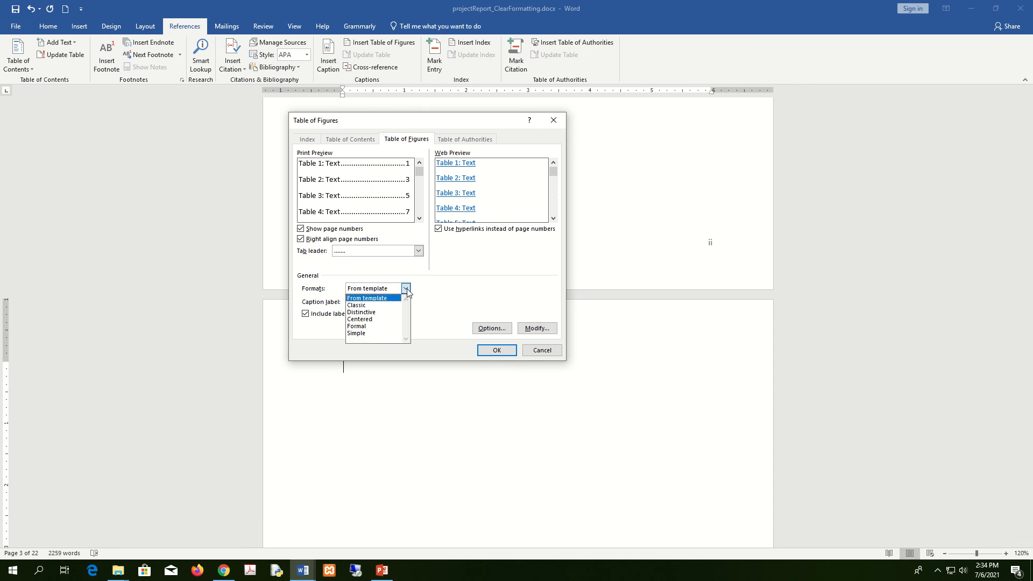
{"action": "left_click", "coordinate": [383, 327]}
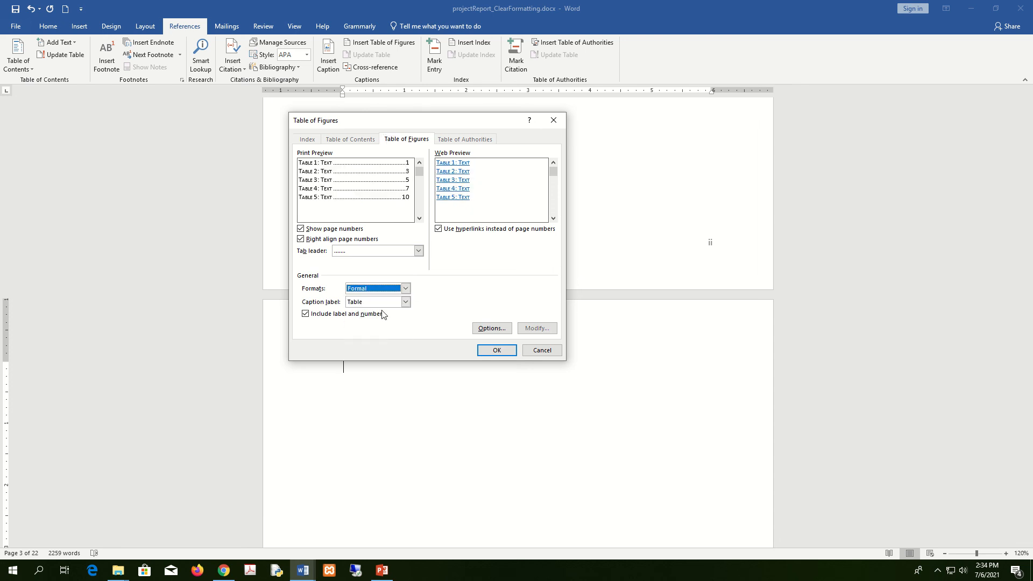
{"action": "left_click", "coordinate": [406, 288]}
{"action": "left_click", "coordinate": [377, 333]}
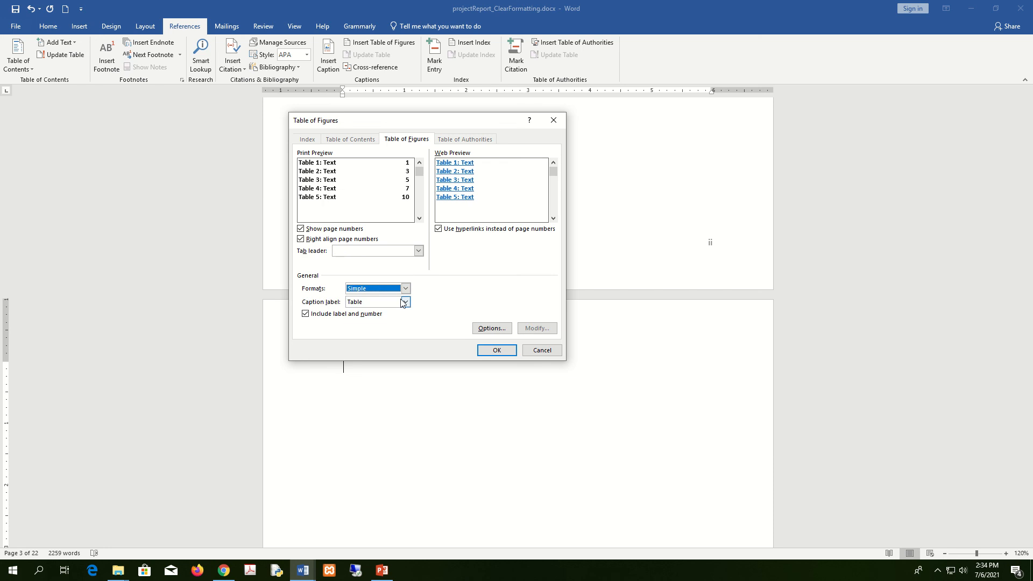
{"action": "left_click", "coordinate": [406, 288]}
{"action": "left_click", "coordinate": [385, 325]}
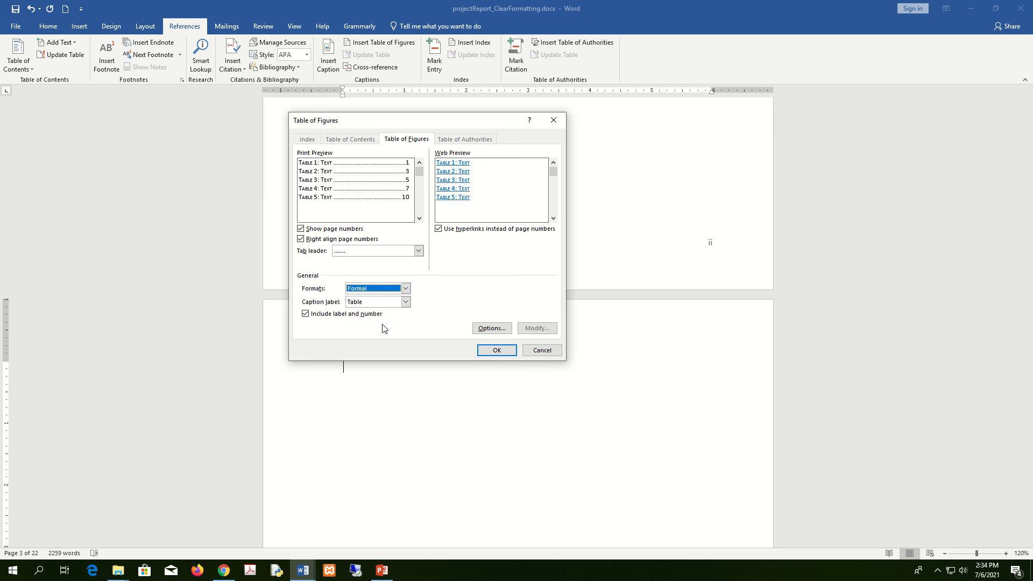
- Set the tab leader to dashes, keep page numbers shown, and insert the list of tables on the blank page
{"action": "left_click", "coordinate": [410, 252]}
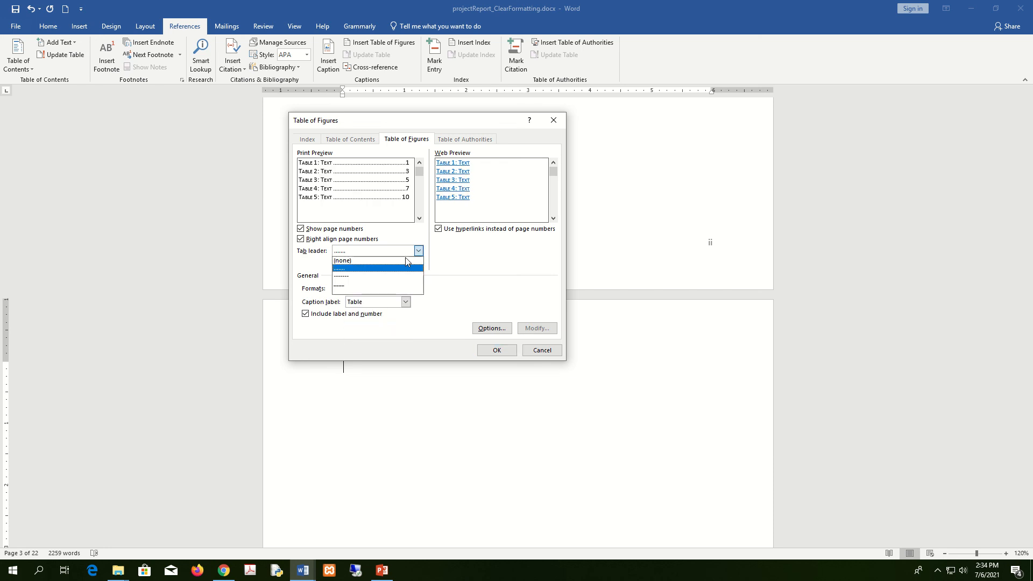
{"action": "left_click", "coordinate": [374, 276]}
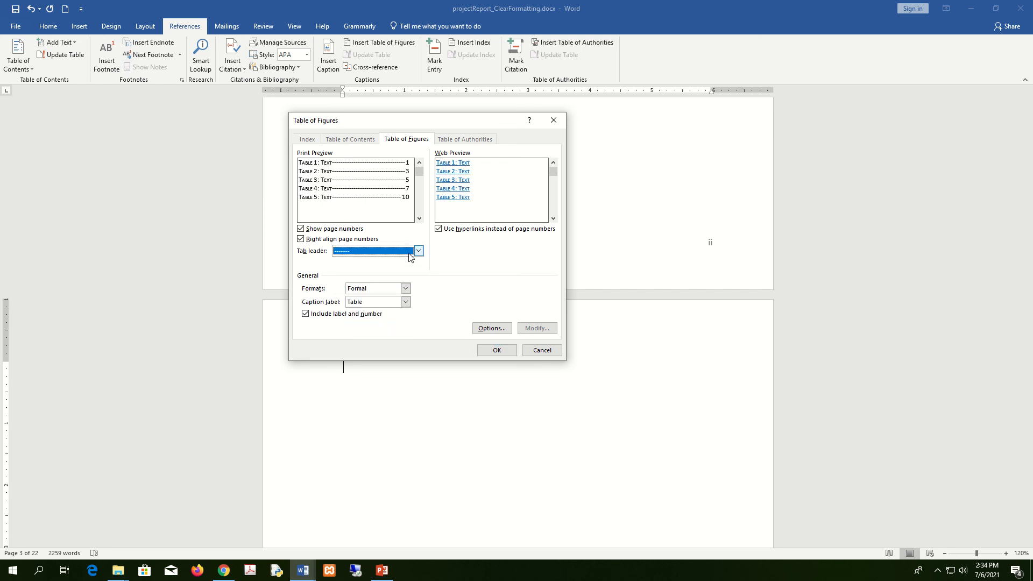
{"action": "left_click", "coordinate": [330, 229]}
{"action": "left_click", "coordinate": [330, 229]}
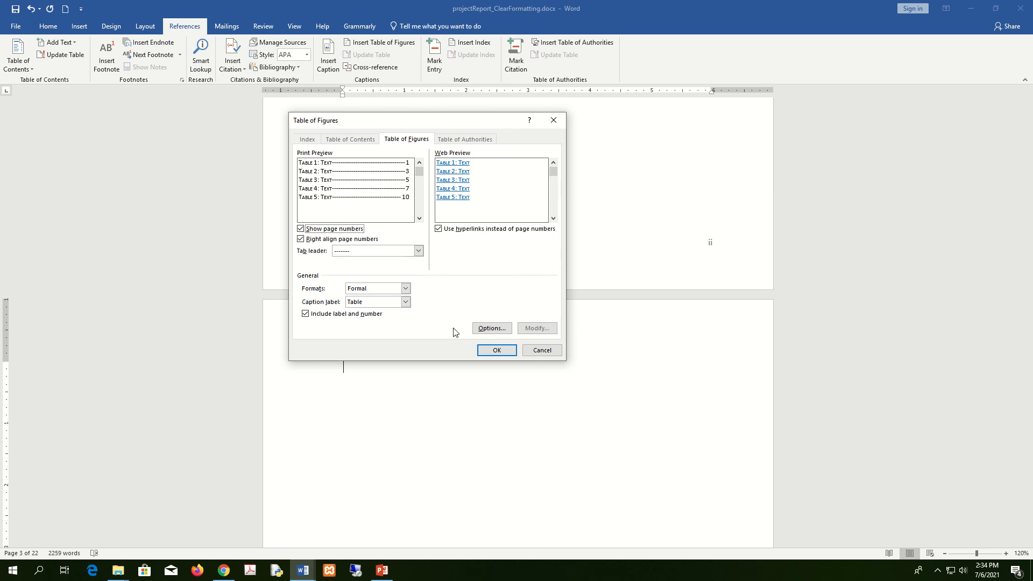
{"action": "left_click", "coordinate": [497, 350]}
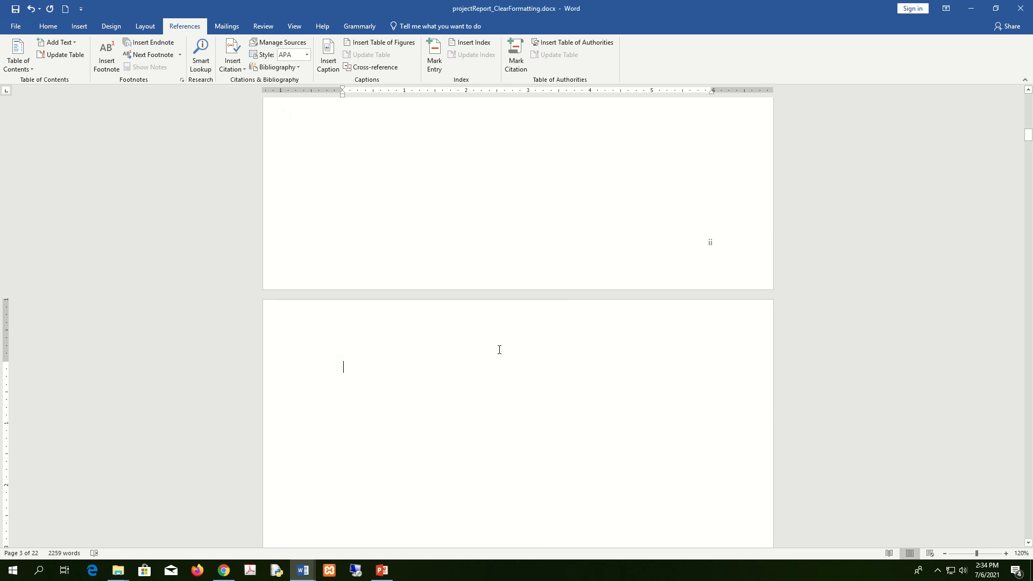
{"action": "scroll", "coordinate": [461, 377], "scroll_direction": "down", "scroll_amount": 2}
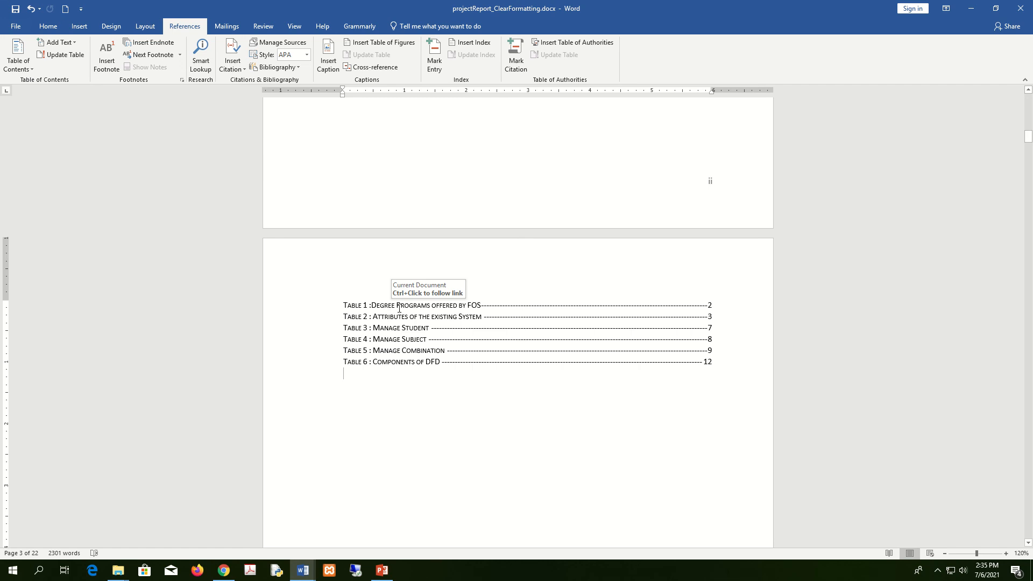
- Caption the use case diagram on the line beneath it with the Figure label and the text ": Use Case Diagram"
{"action": "scroll", "coordinate": [400, 308], "scroll_direction": "down", "scroll_amount": 20}
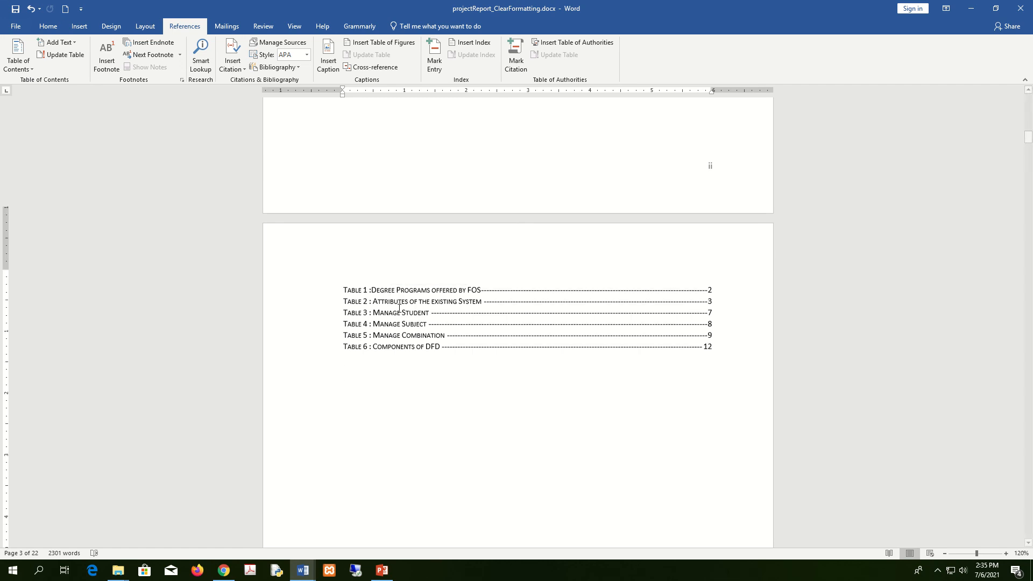
{"action": "scroll", "coordinate": [401, 306], "scroll_direction": "down", "scroll_amount": 3}
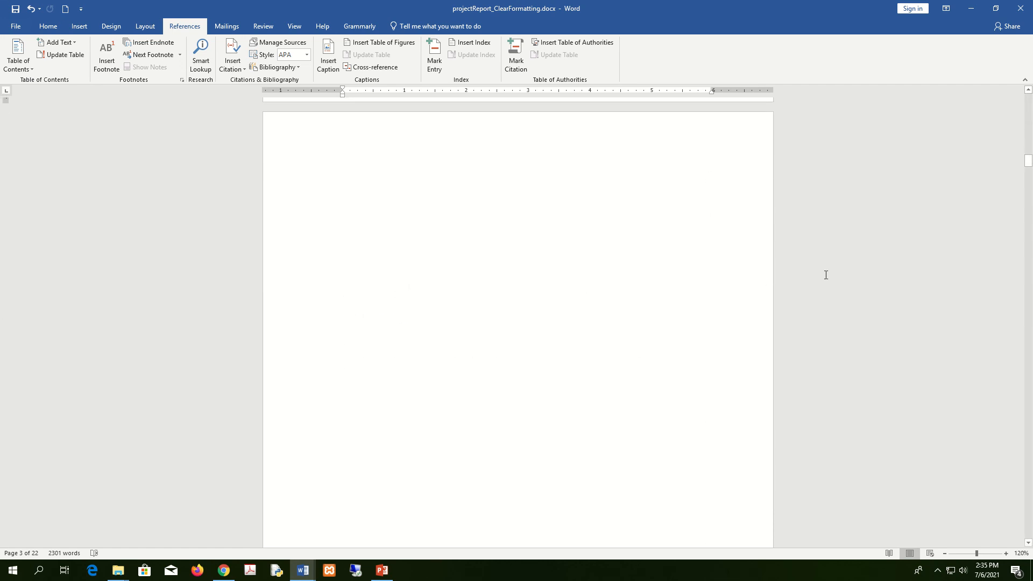
{"action": "scroll", "coordinate": [476, 310], "scroll_direction": "down", "scroll_amount": 20}
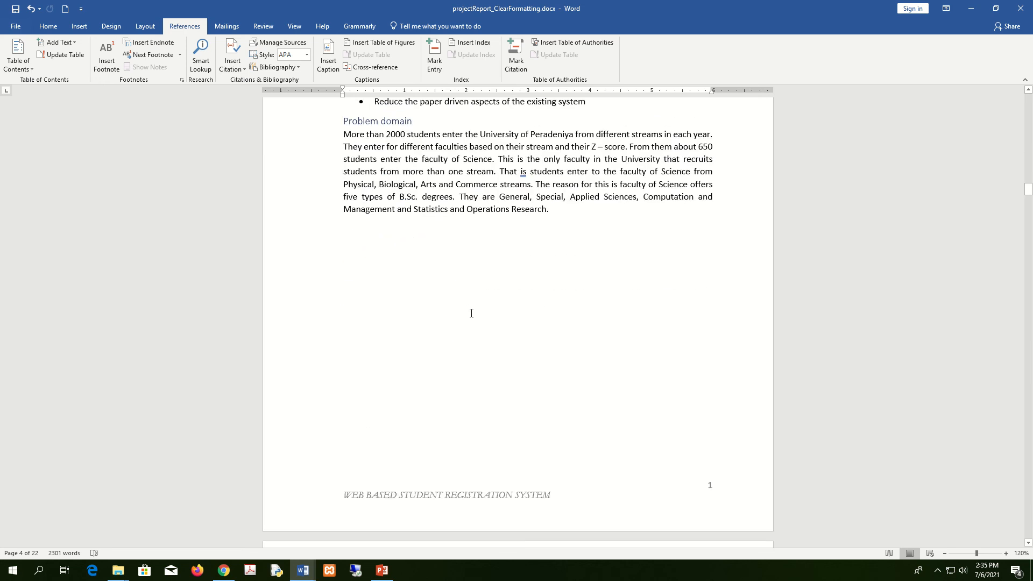
{"action": "scroll", "coordinate": [470, 313], "scroll_direction": "down", "scroll_amount": 20}
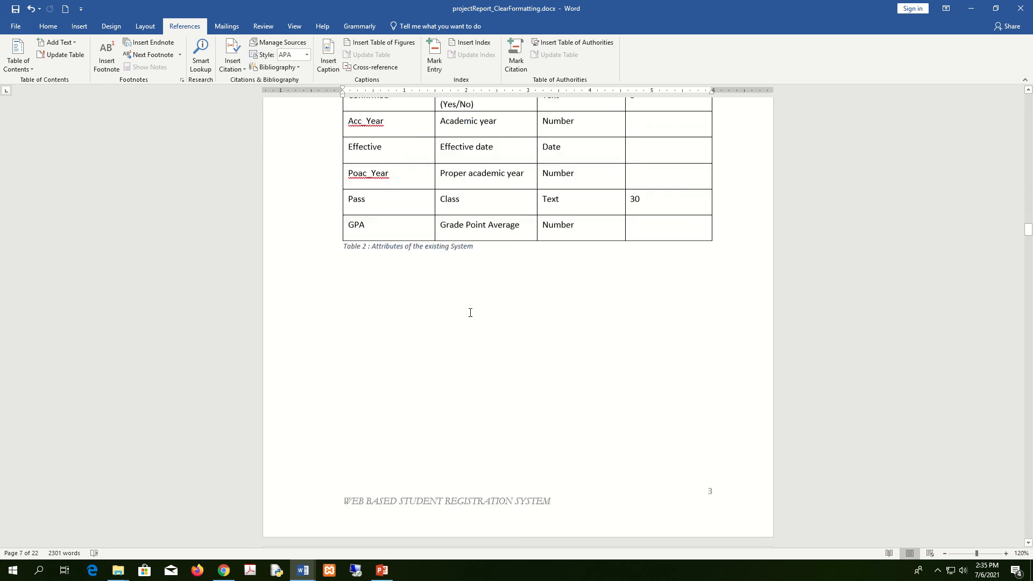
{"action": "scroll", "coordinate": [469, 312], "scroll_direction": "down", "scroll_amount": 20}
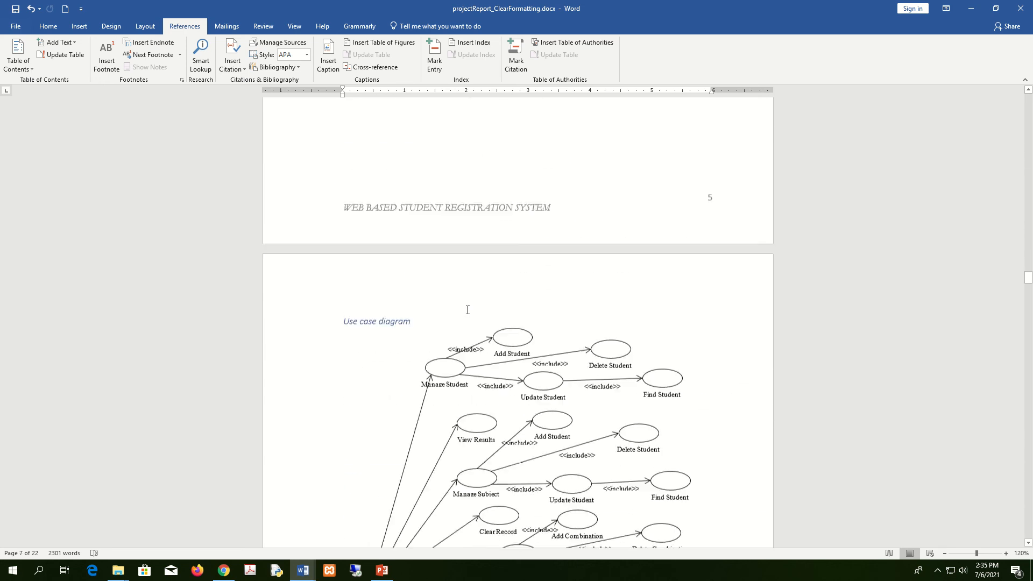
{"action": "scroll", "coordinate": [468, 312], "scroll_direction": "down", "scroll_amount": 5}
{"action": "left_click", "coordinate": [451, 420]}
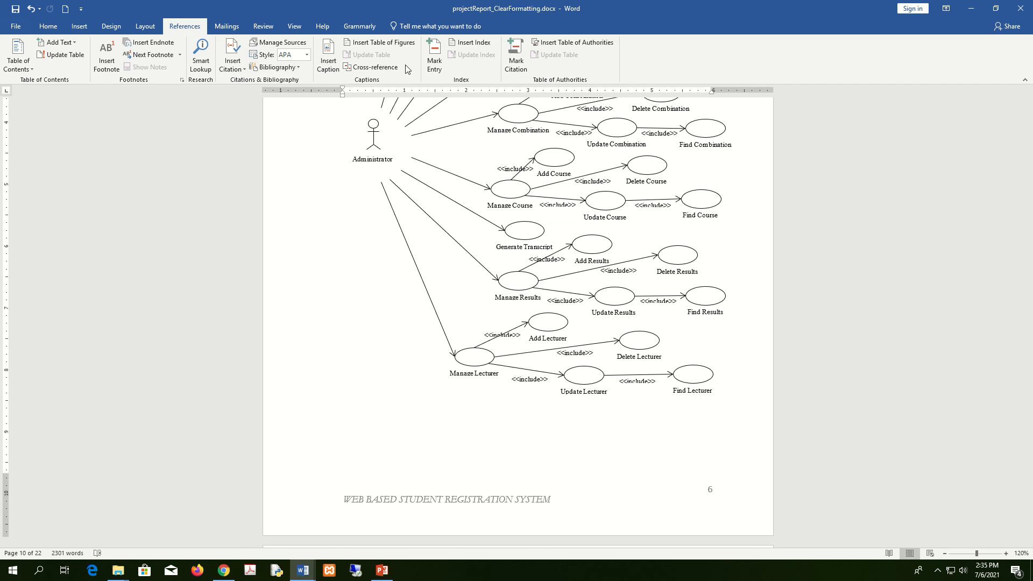
{"action": "left_click", "coordinate": [329, 59]}
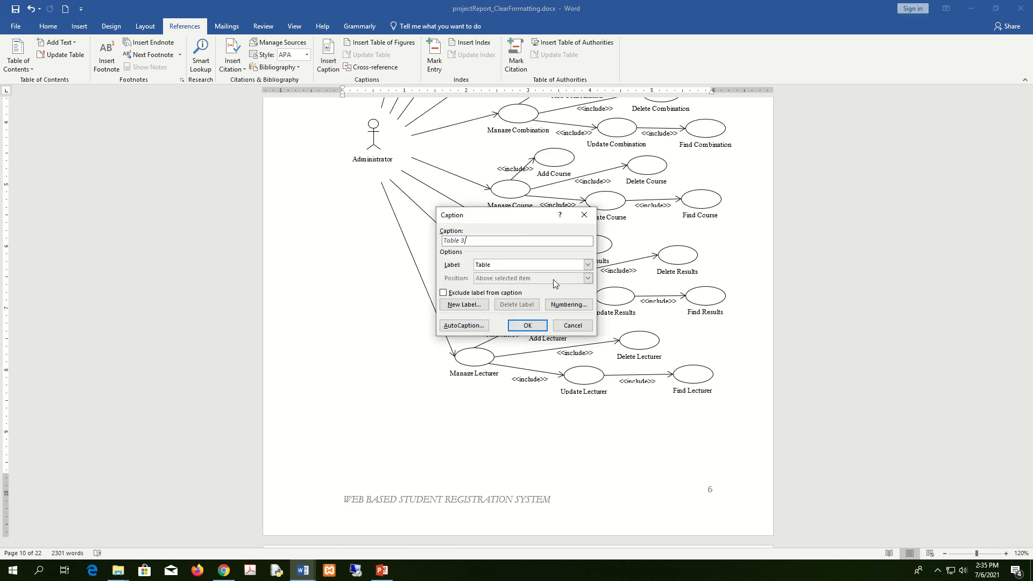
{"action": "left_click", "coordinate": [589, 265]}
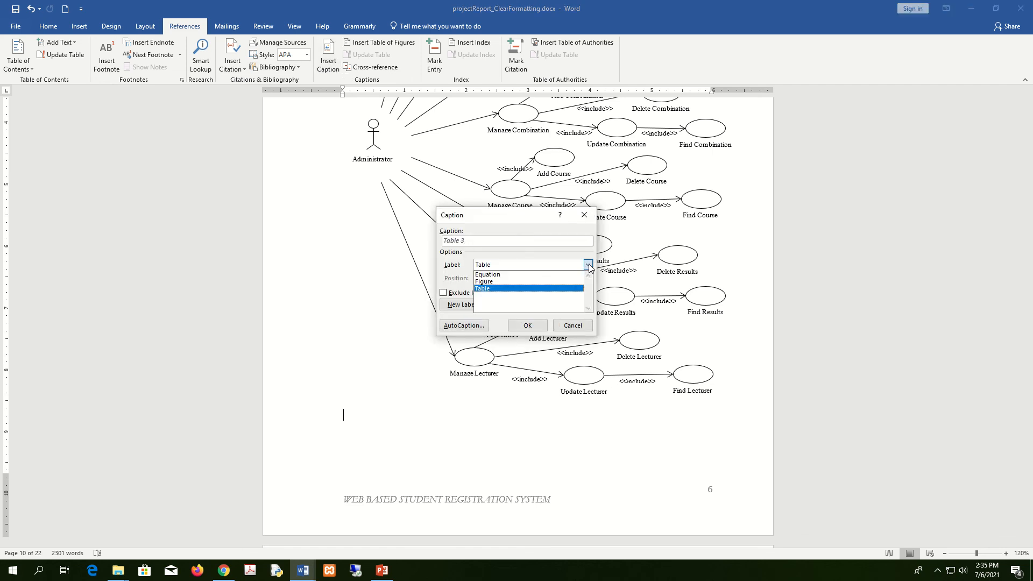
{"action": "left_click", "coordinate": [544, 284]}
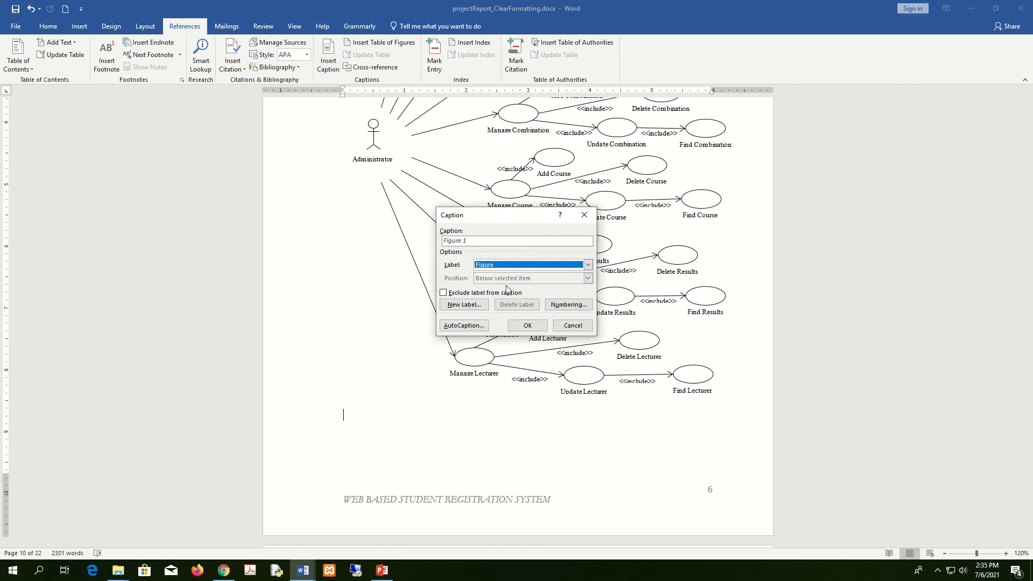
{"action": "left_click", "coordinate": [527, 326]}
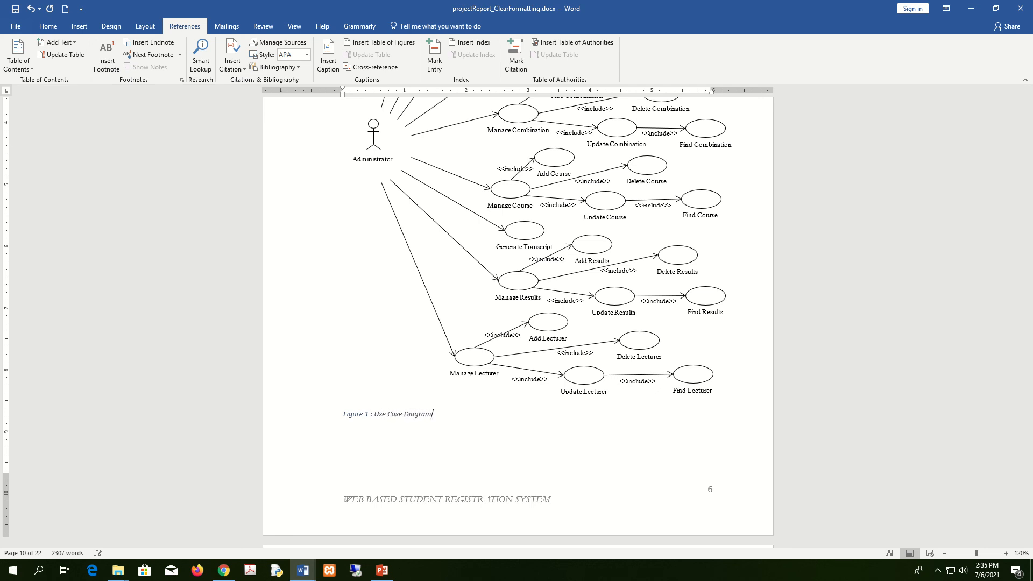
- Insert a caption with the Figure label and the text ": ER Diagram" beneath the ER diagram in the Database design section
{"action": "scroll", "coordinate": [542, 437], "scroll_direction": "down", "scroll_amount": 20}
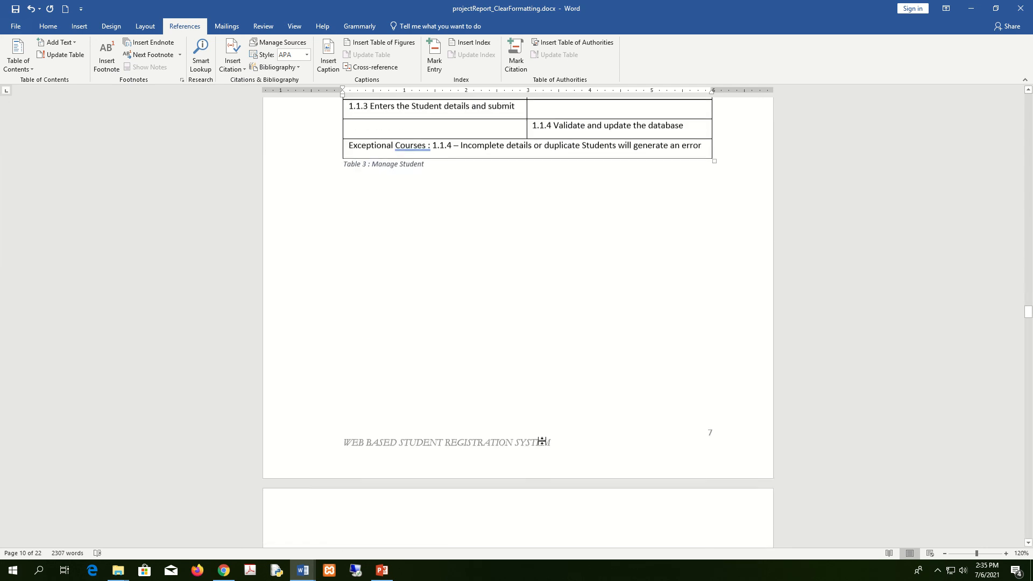
{"action": "scroll", "coordinate": [542, 437], "scroll_direction": "down", "scroll_amount": 20}
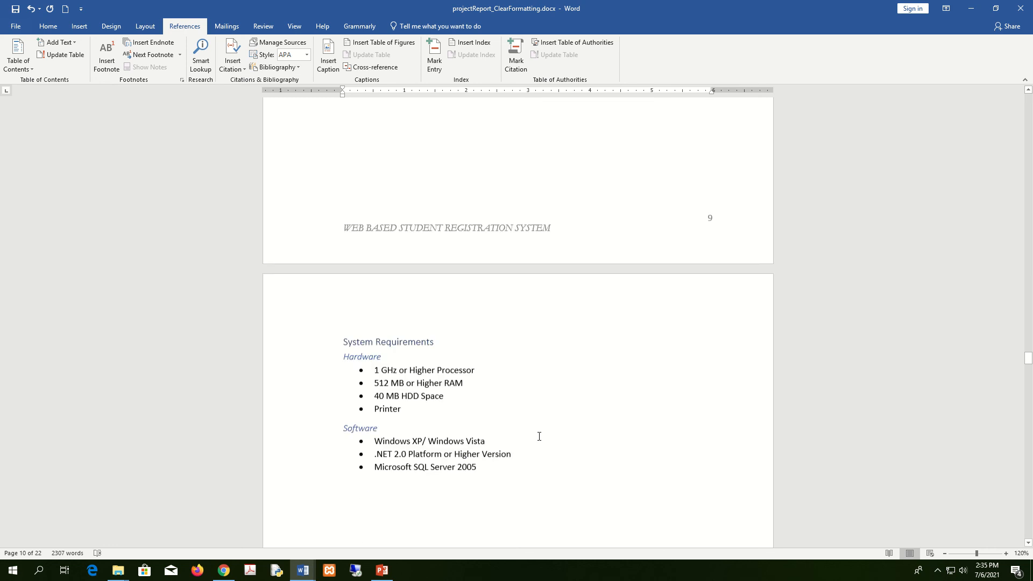
{"action": "scroll", "coordinate": [535, 436], "scroll_direction": "down", "scroll_amount": 20}
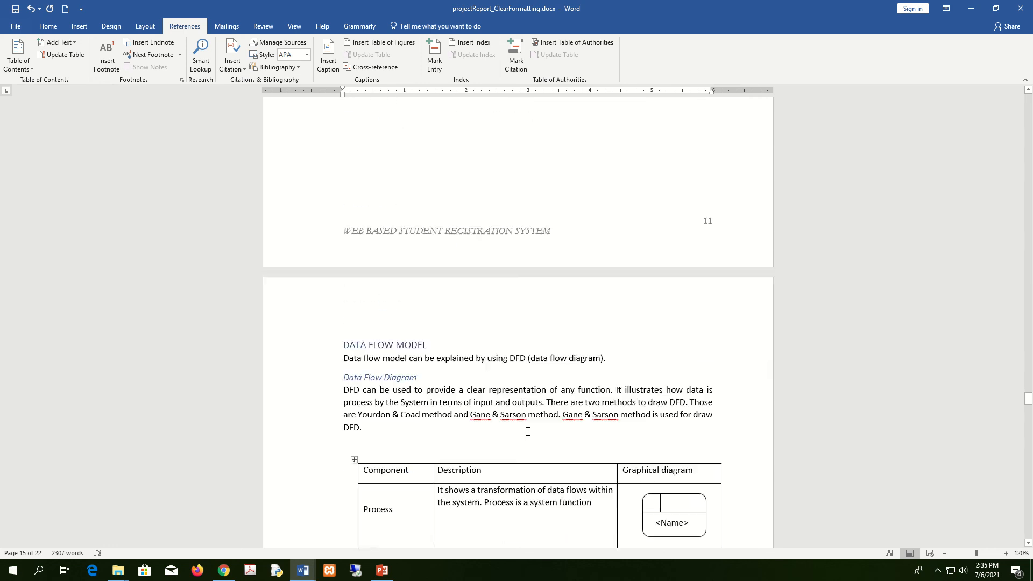
{"action": "scroll", "coordinate": [528, 431], "scroll_direction": "down", "scroll_amount": 20}
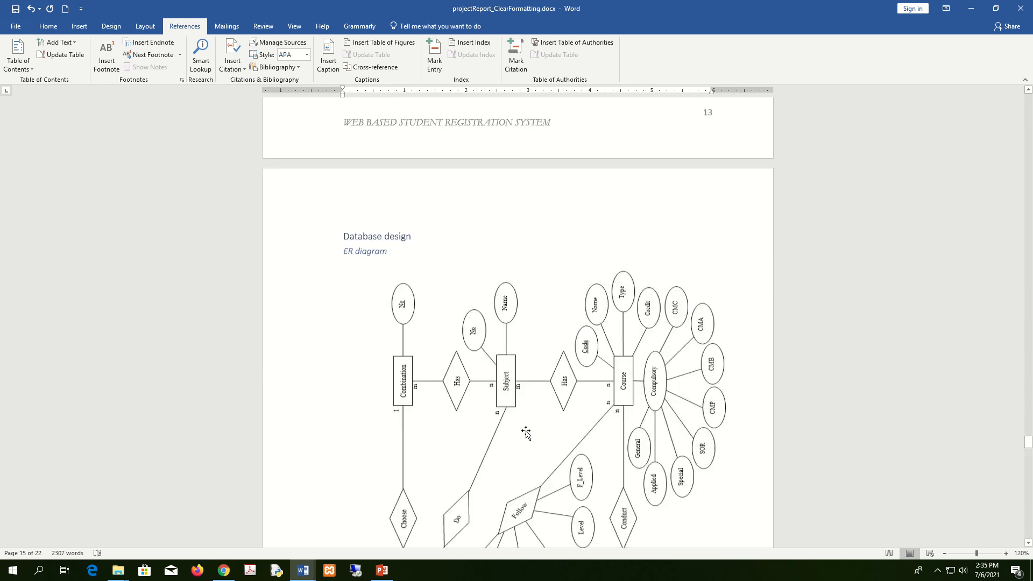
{"action": "scroll", "coordinate": [525, 433], "scroll_direction": "down", "scroll_amount": 5}
{"action": "left_click", "coordinate": [491, 467]}
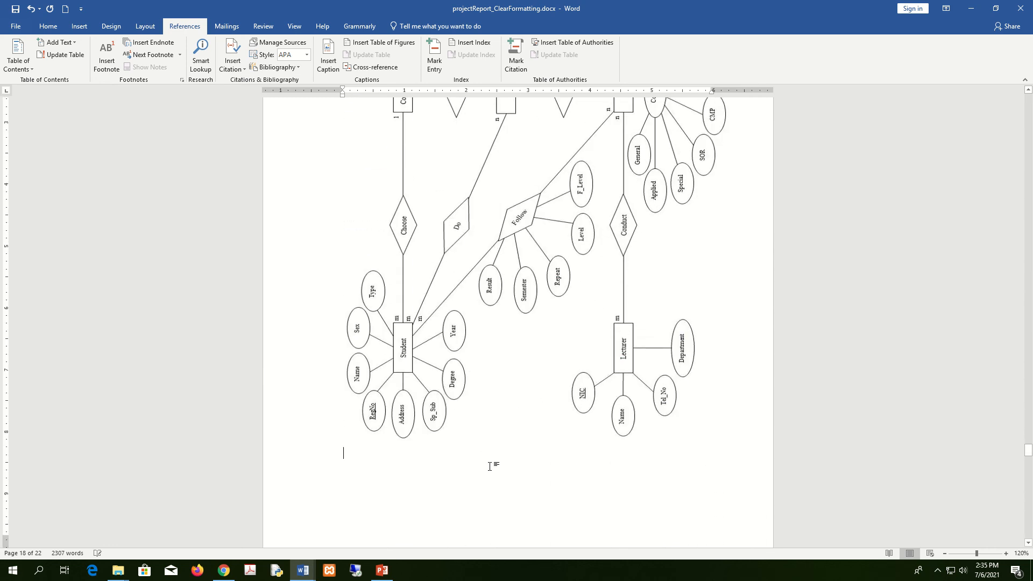
{"action": "left_click", "coordinate": [328, 60]}
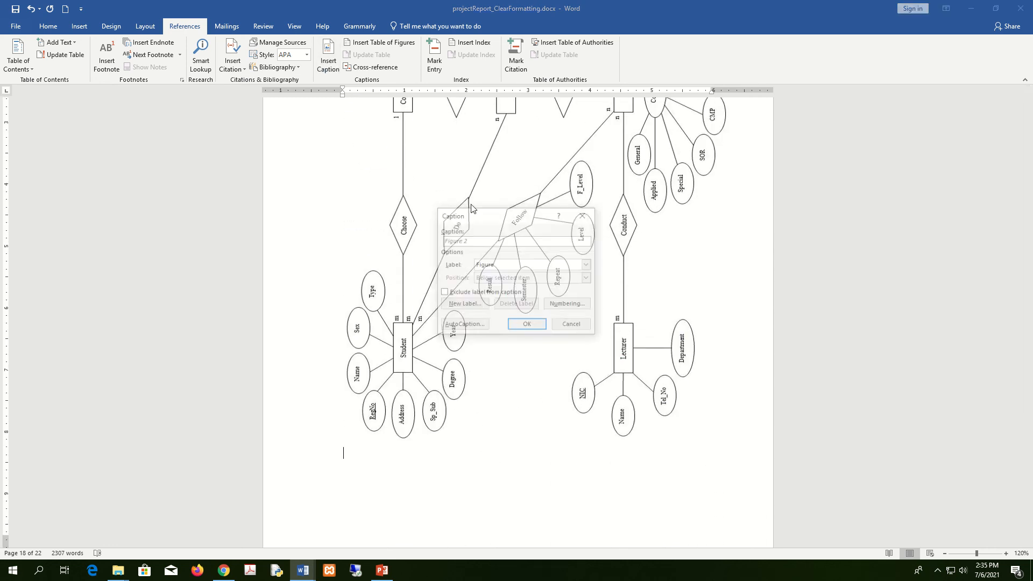
{"action": "left_click", "coordinate": [525, 325]}
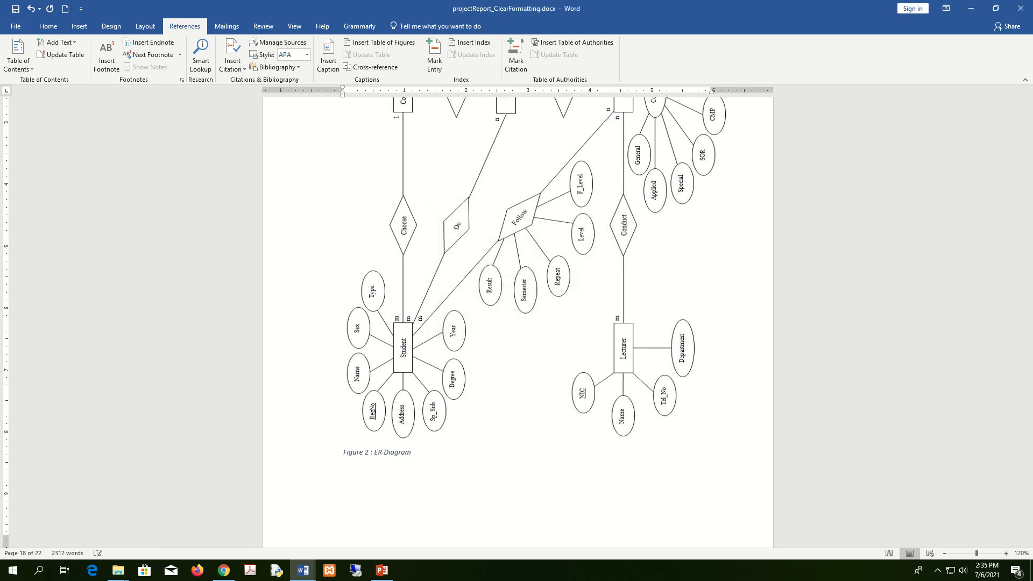
- Caption the relational diagram beneath its last tables with the Figure label and the text ": Relational Diagram"
{"action": "scroll", "coordinate": [542, 415], "scroll_direction": "down", "scroll_amount": 20}
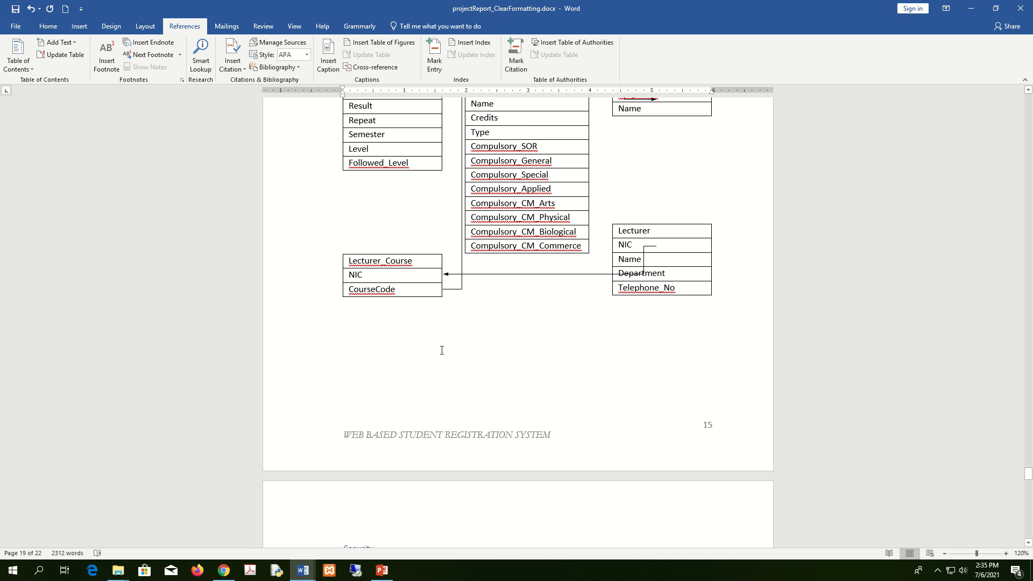
{"action": "left_click", "coordinate": [442, 350]}
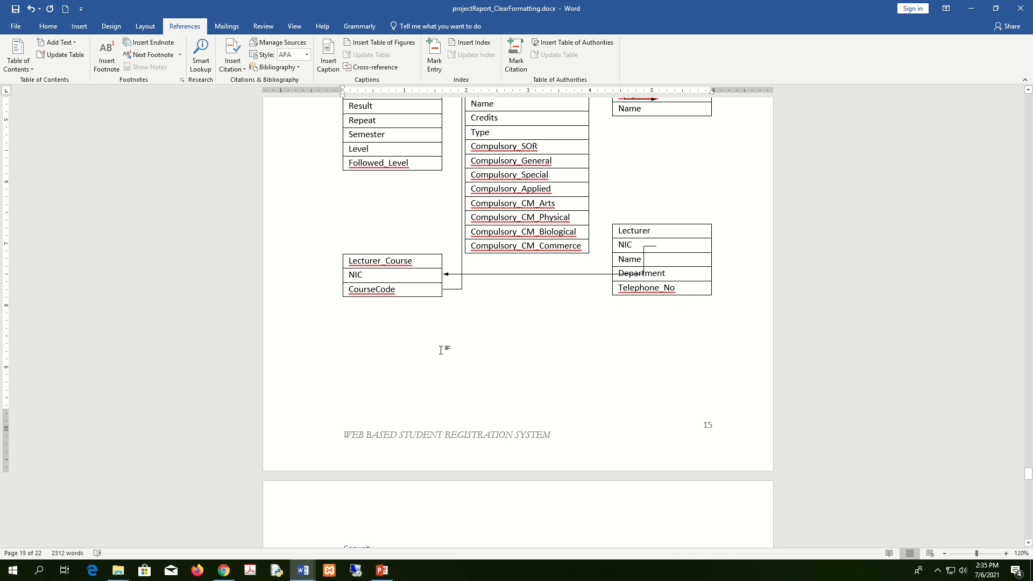
{"action": "left_click", "coordinate": [328, 55]}
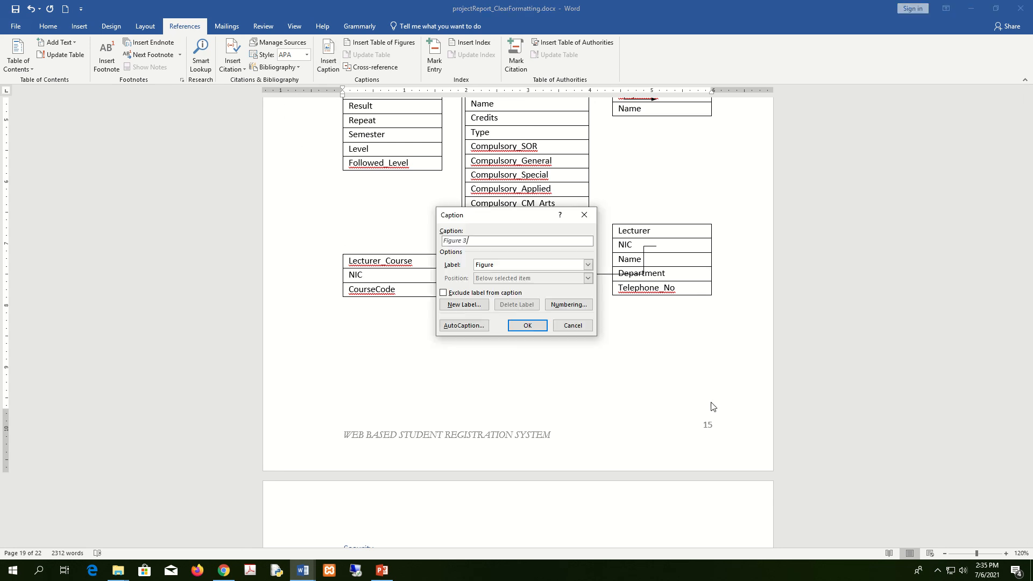
{"action": "left_click", "coordinate": [528, 326]}
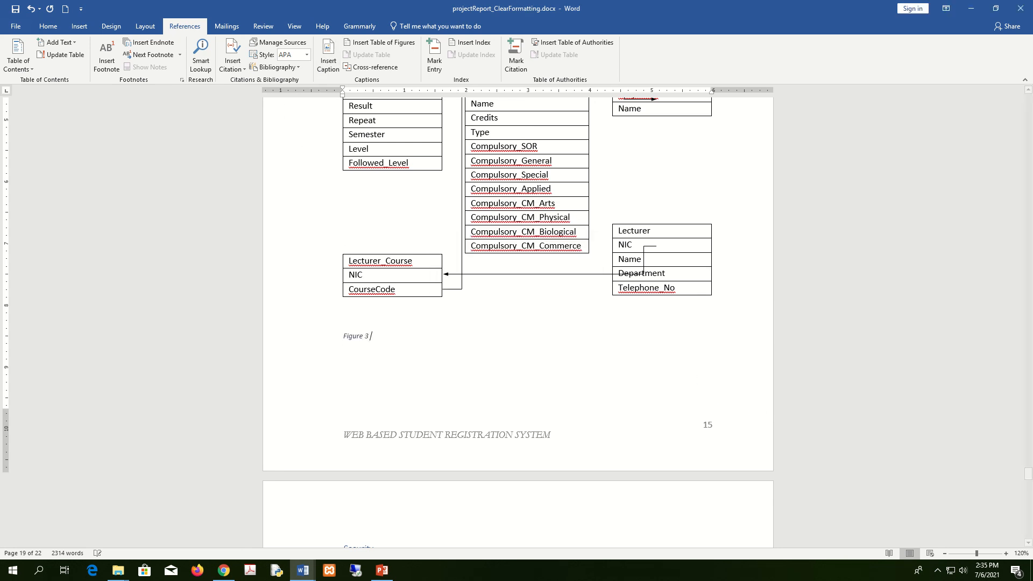
{"action": "type", "text": ": Relational Diagram"}
- Look through the remaining chapters for other figures to caption and return to the start of Chapter 4
{"action": "scroll", "coordinate": [747, 396], "scroll_direction": "down", "scroll_amount": 15}
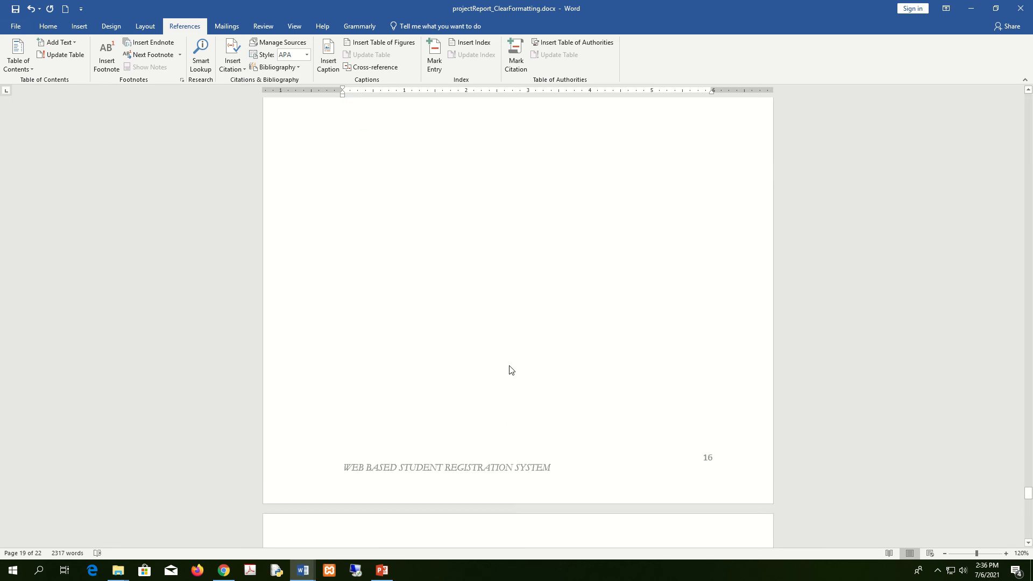
{"action": "scroll", "coordinate": [510, 366], "scroll_direction": "down", "scroll_amount": 12}
{"action": "scroll", "coordinate": [509, 366], "scroll_direction": "up", "scroll_amount": 9}
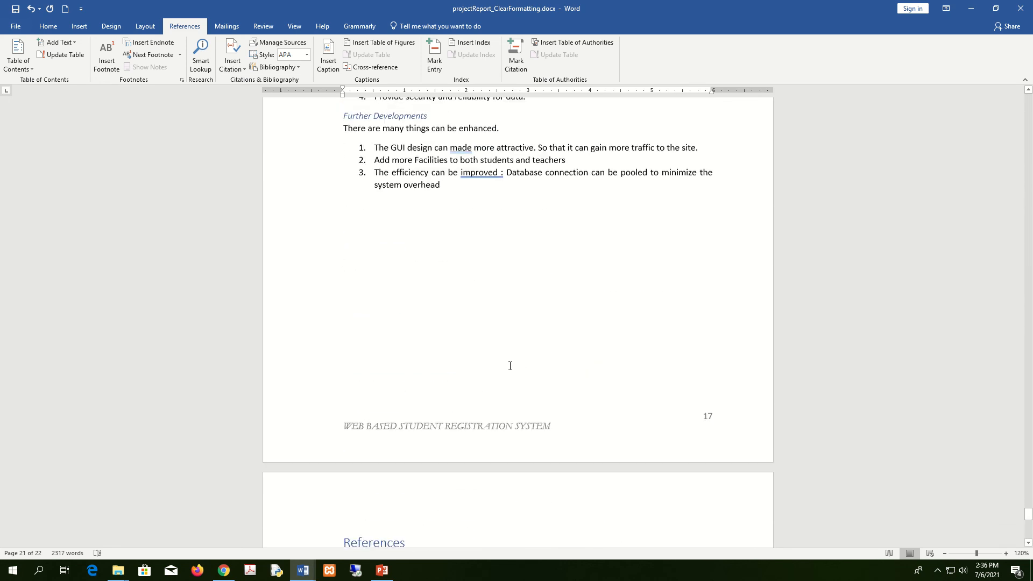
{"action": "scroll", "coordinate": [509, 366], "scroll_direction": "up", "scroll_amount": 5}
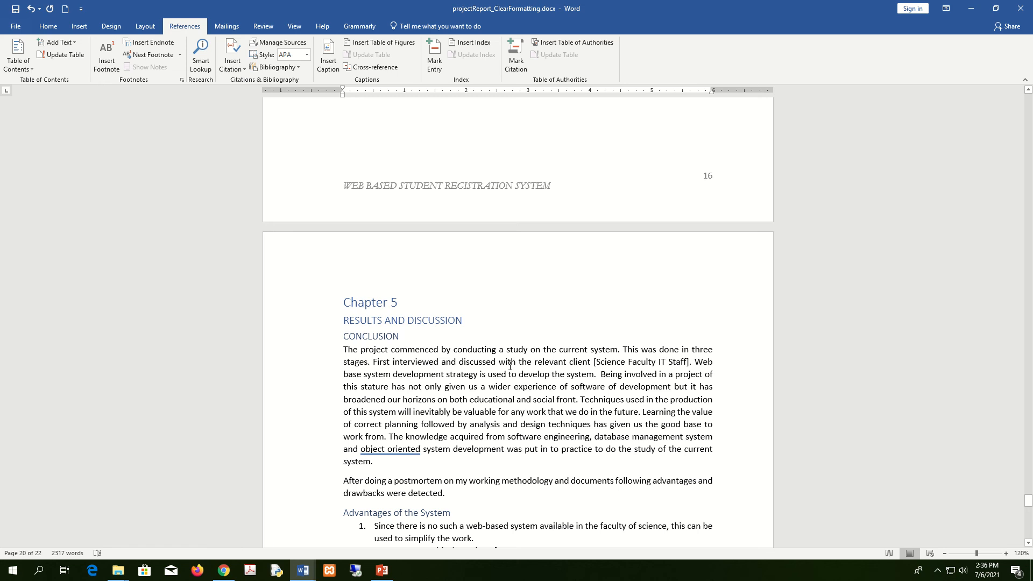
{"action": "scroll", "coordinate": [510, 366], "scroll_direction": "up", "scroll_amount": 10}
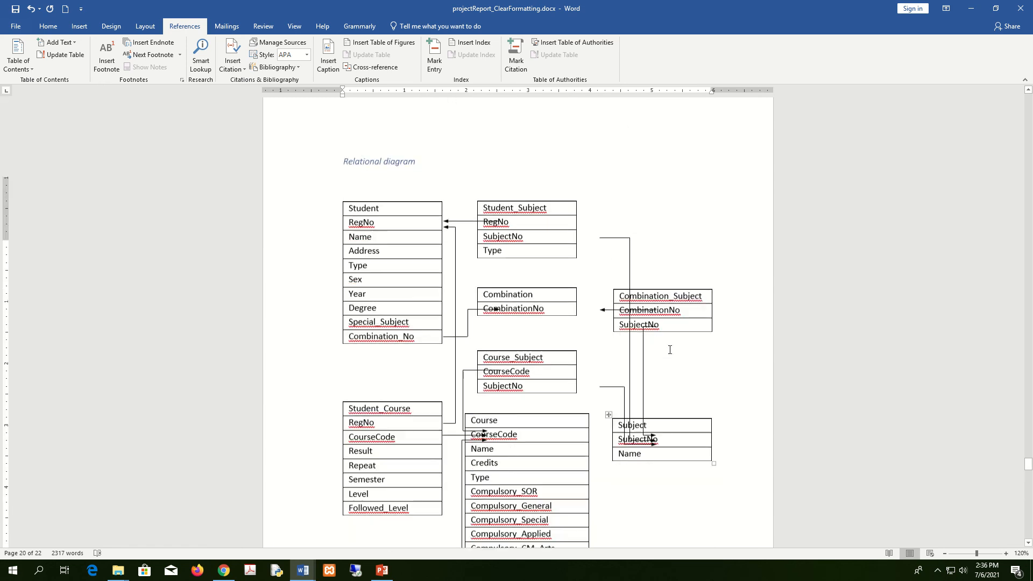
{"action": "scroll", "coordinate": [670, 350], "scroll_direction": "up", "scroll_amount": 7}
{"action": "left_click_drag", "start_coordinate": [1029, 460], "coordinate": [1031, 386]}
- Insert the picture three-tier-architecture.png from the VS20001 desktop folder beneath the Three Tire Architecture paragraph
{"action": "left_click", "coordinate": [460, 350]}
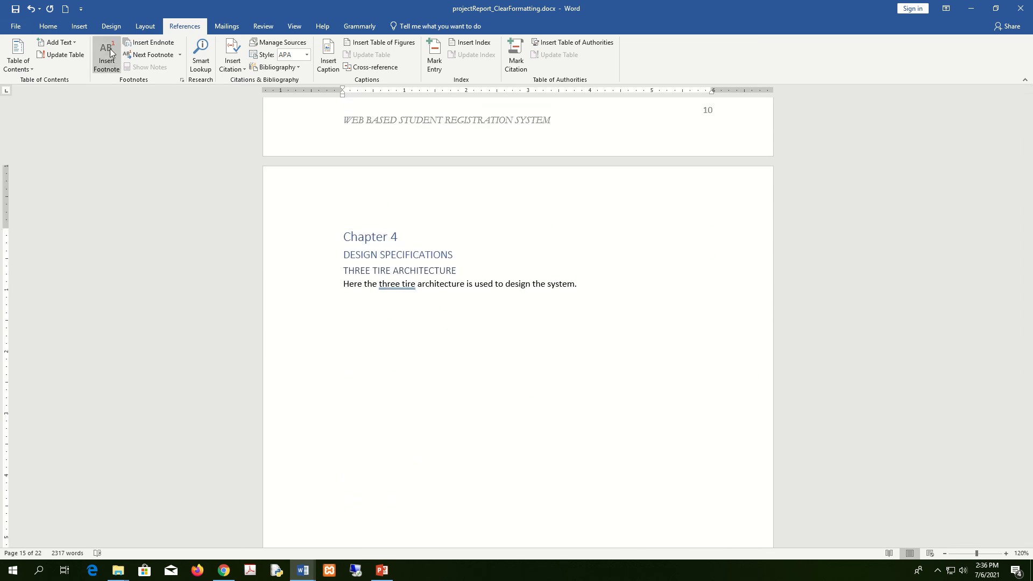
{"action": "left_click", "coordinate": [78, 27]}
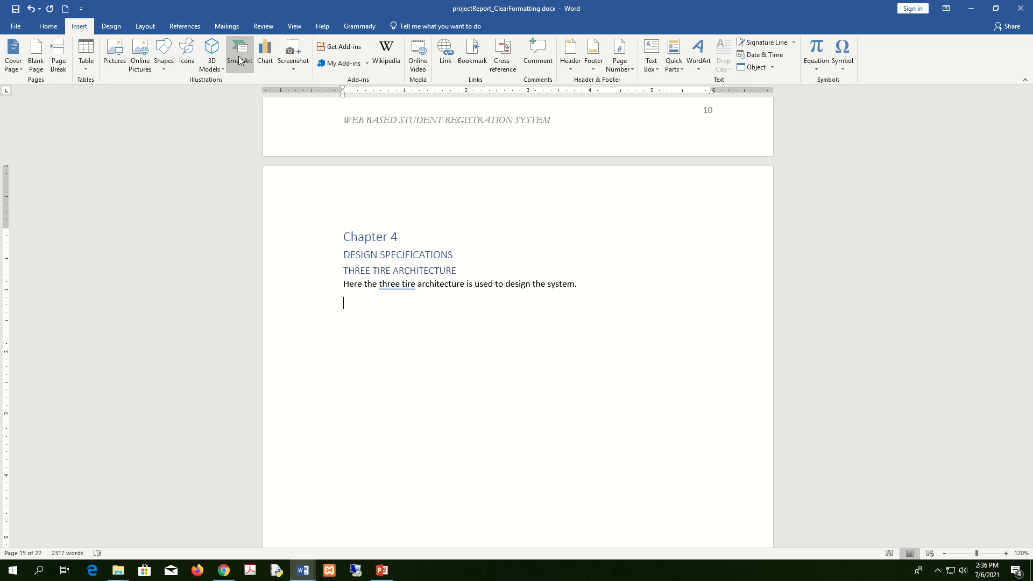
{"action": "left_click", "coordinate": [214, 69]}
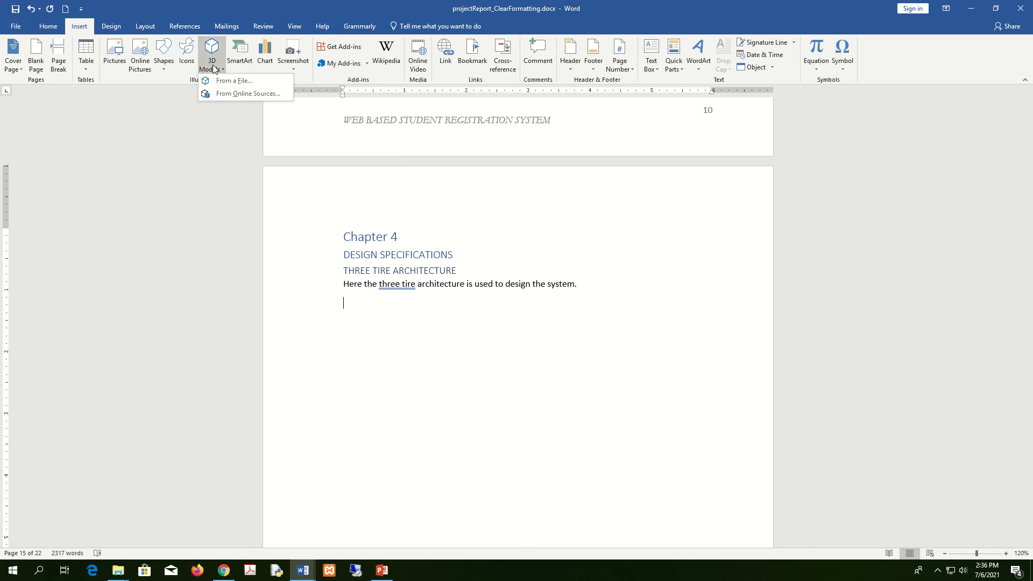
{"action": "left_click", "coordinate": [159, 71]}
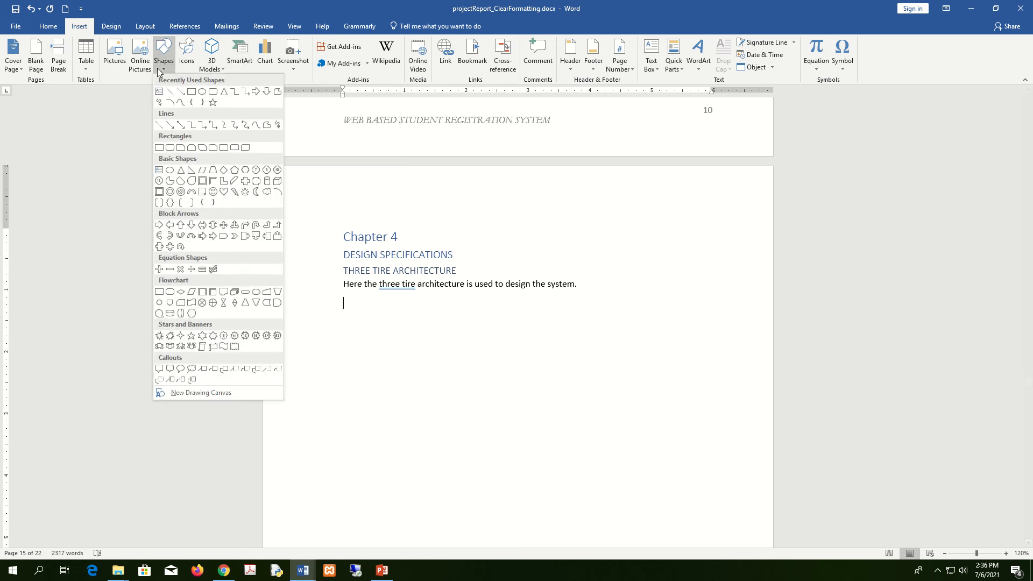
{"action": "left_click", "coordinate": [111, 58]}
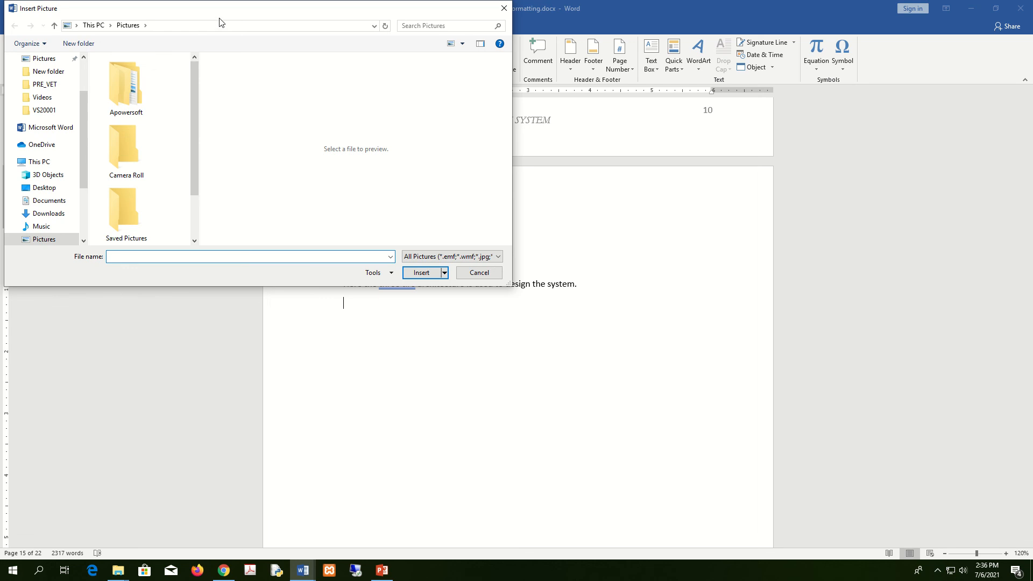
{"action": "left_click_drag", "start_coordinate": [219, 22], "coordinate": [466, 42]}
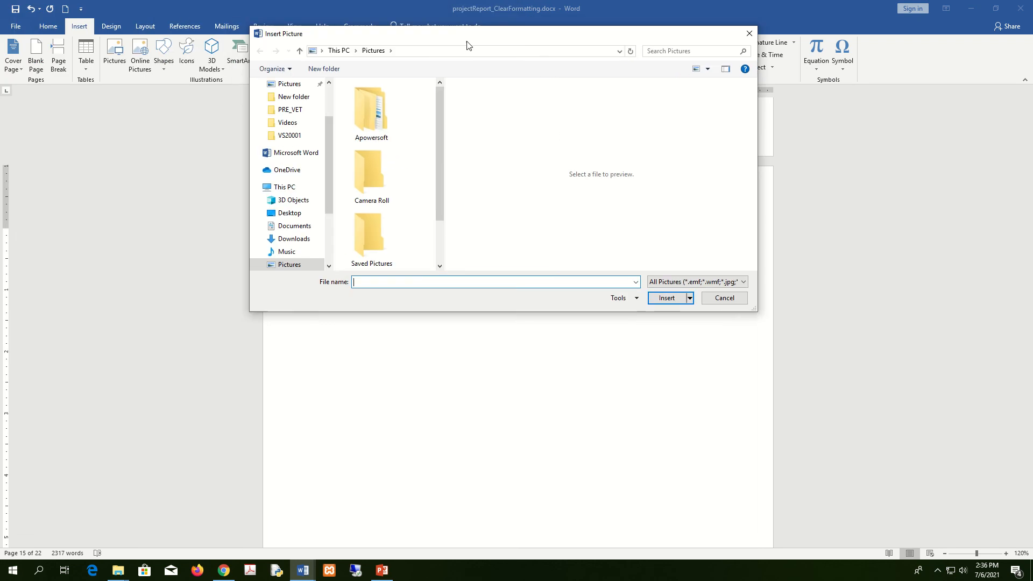
{"action": "left_click", "coordinate": [301, 215]}
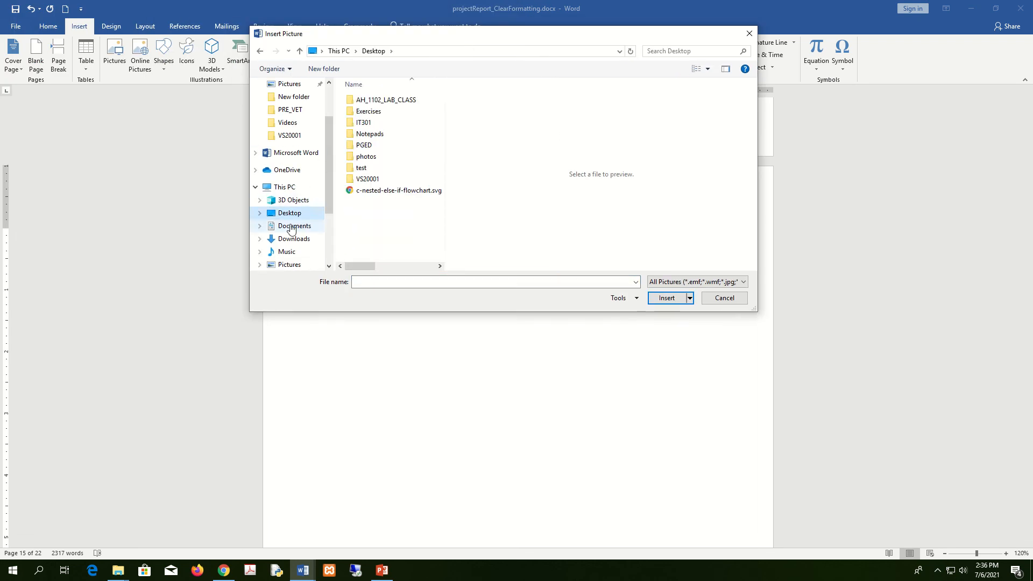
{"action": "left_click", "coordinate": [401, 181]}
{"action": "double_click", "coordinate": [379, 183]}
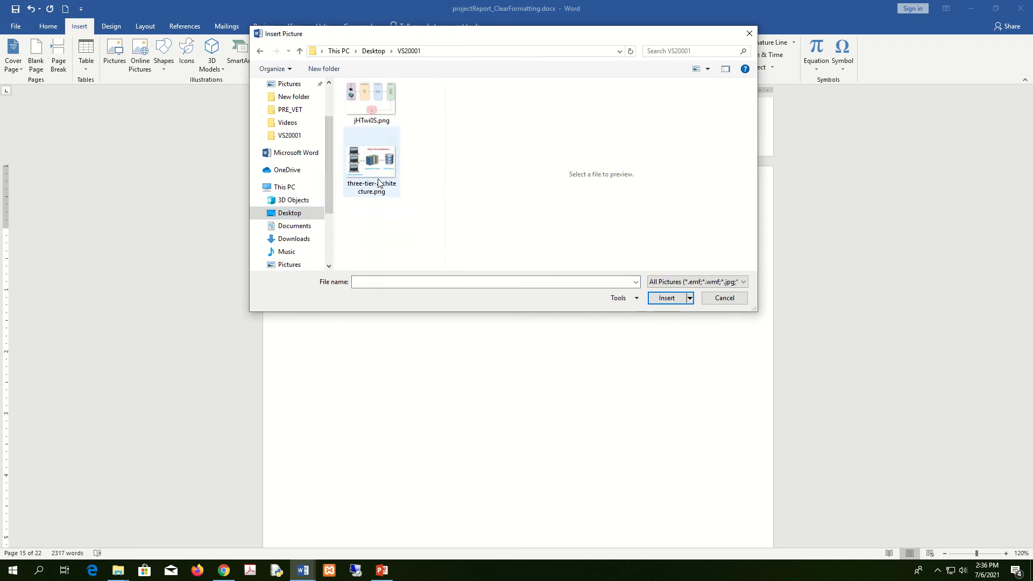
{"action": "left_click", "coordinate": [369, 105]}
{"action": "left_click", "coordinate": [381, 161]}
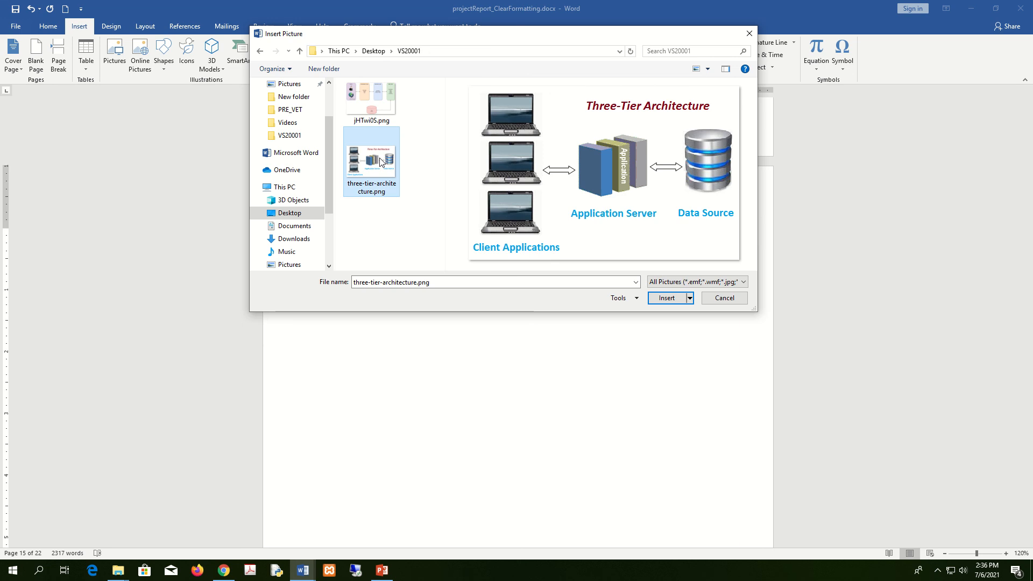
{"action": "left_click", "coordinate": [367, 108]}
{"action": "left_click", "coordinate": [370, 167]}
{"action": "left_click", "coordinate": [669, 298]}
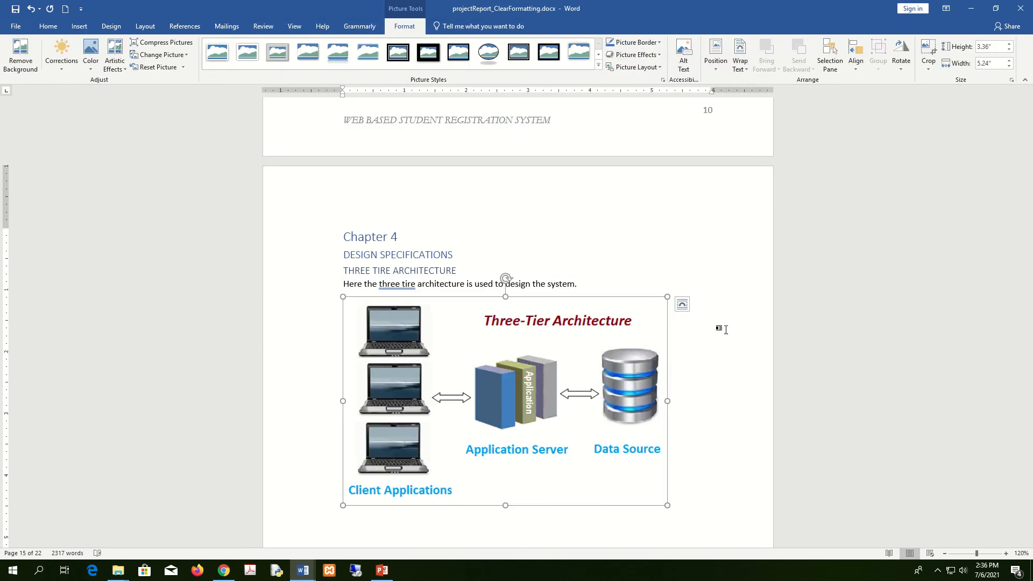
{"action": "left_click", "coordinate": [726, 329]}
{"action": "left_click", "coordinate": [619, 339]}
{"action": "left_click", "coordinate": [713, 359]}
{"action": "left_click", "coordinate": [617, 354]}
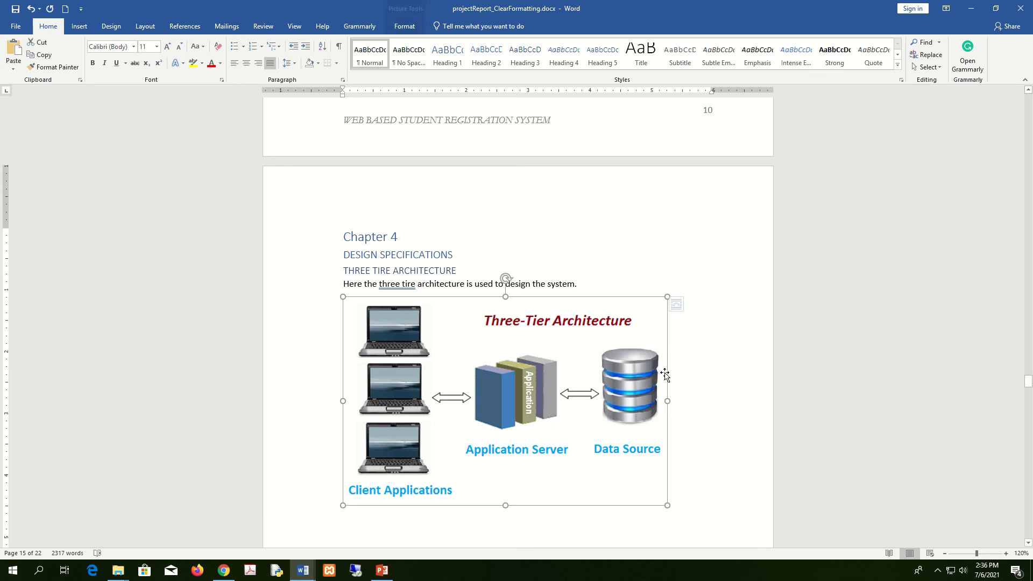
{"action": "left_click", "coordinate": [713, 365]}
{"action": "left_click", "coordinate": [584, 338]}
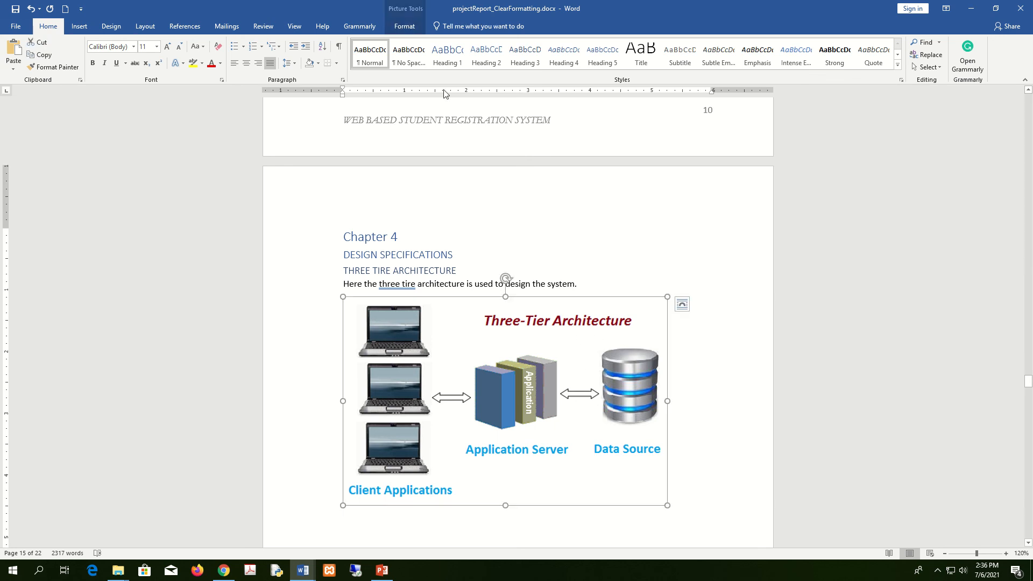
{"action": "left_click", "coordinate": [736, 291]}
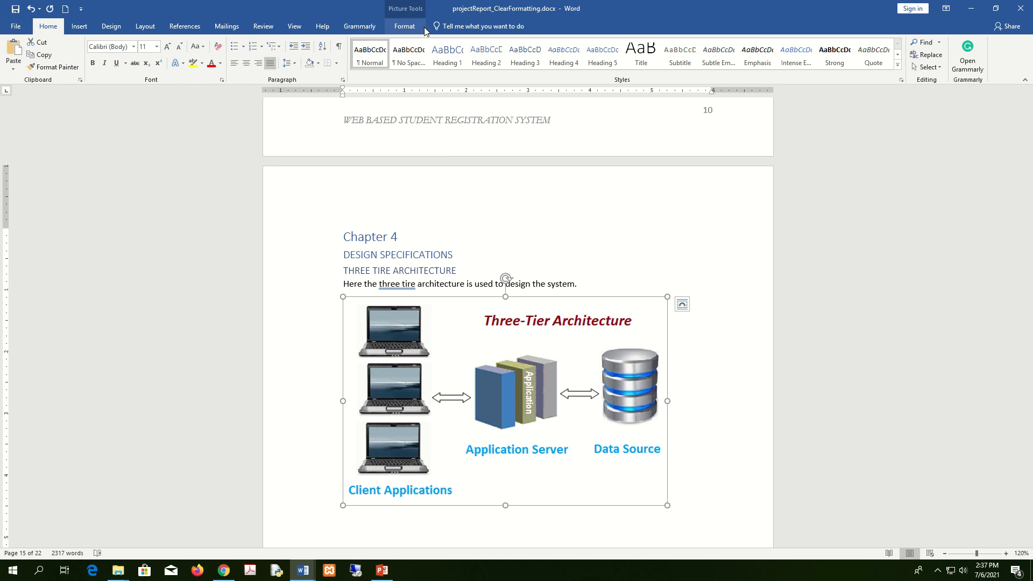
- Crop the upper, right and left edges of the Three-Tier Architecture picture slightly, to about 3.32" high and 5.09" wide
{"action": "left_click", "coordinate": [408, 31]}
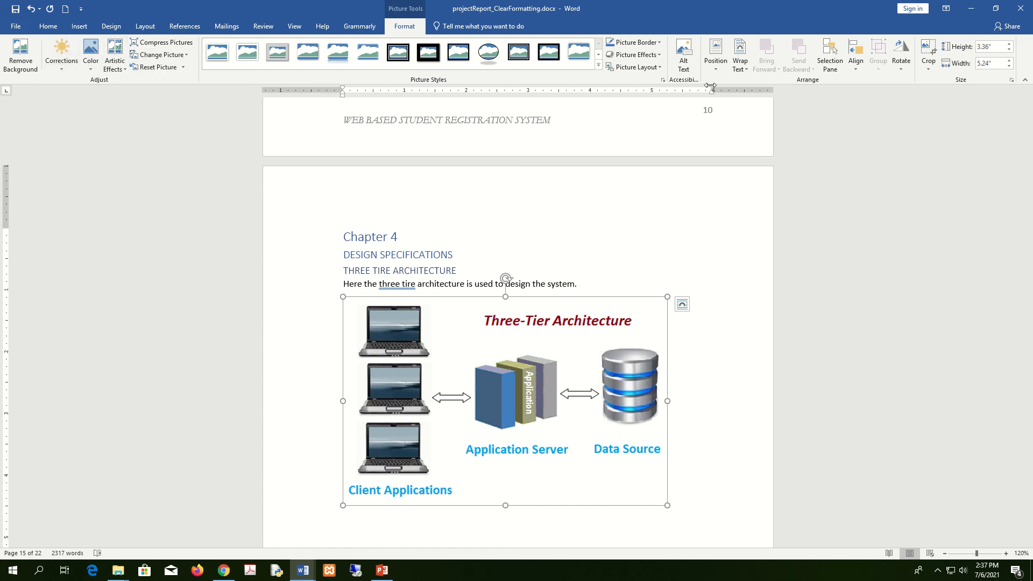
{"action": "left_click", "coordinate": [928, 49]}
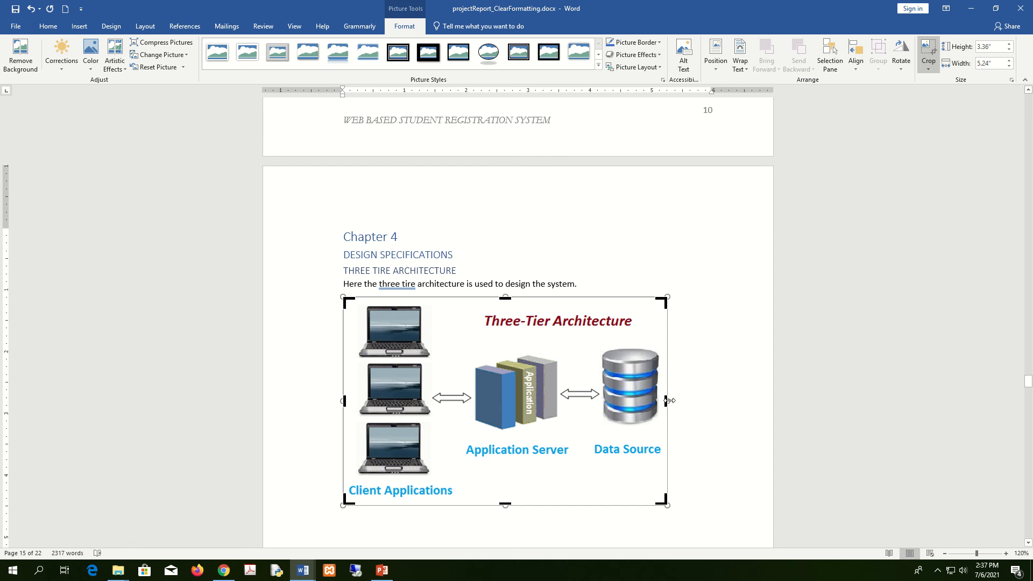
{"action": "left_click_drag", "start_coordinate": [505, 296], "coordinate": [505, 300]}
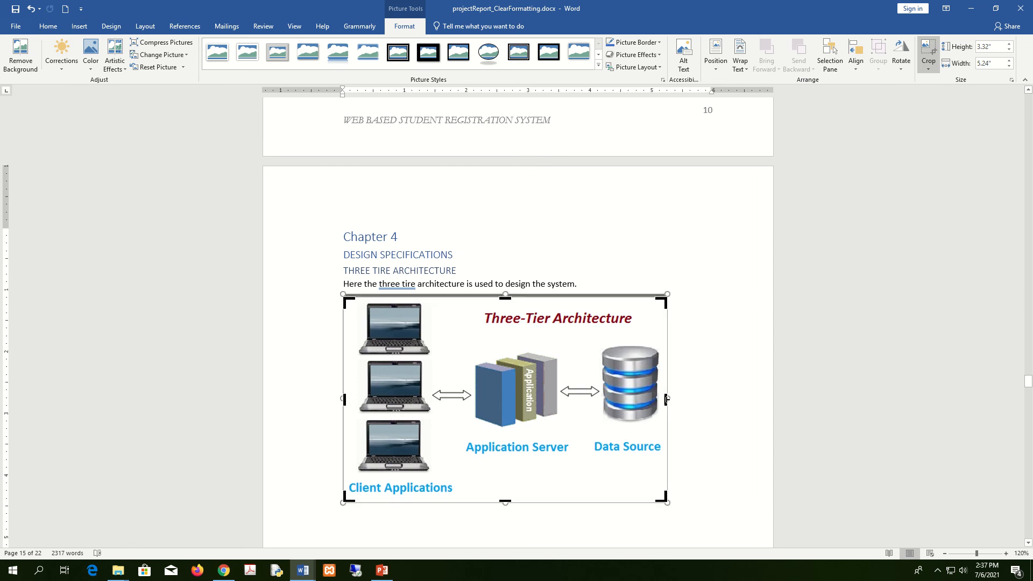
{"action": "left_click_drag", "start_coordinate": [665, 399], "coordinate": [662, 399]}
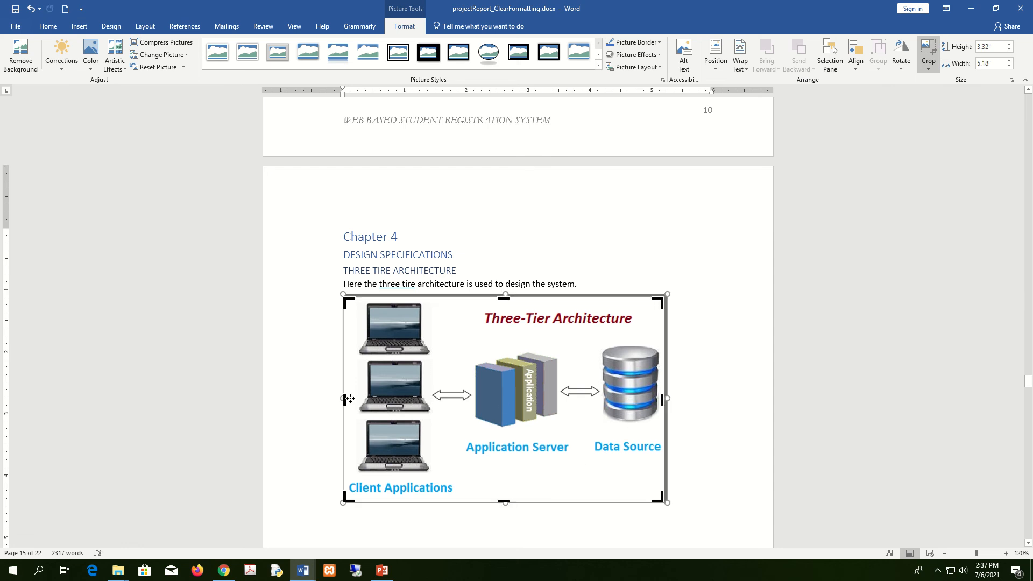
{"action": "left_click_drag", "start_coordinate": [346, 398], "coordinate": [350, 398]}
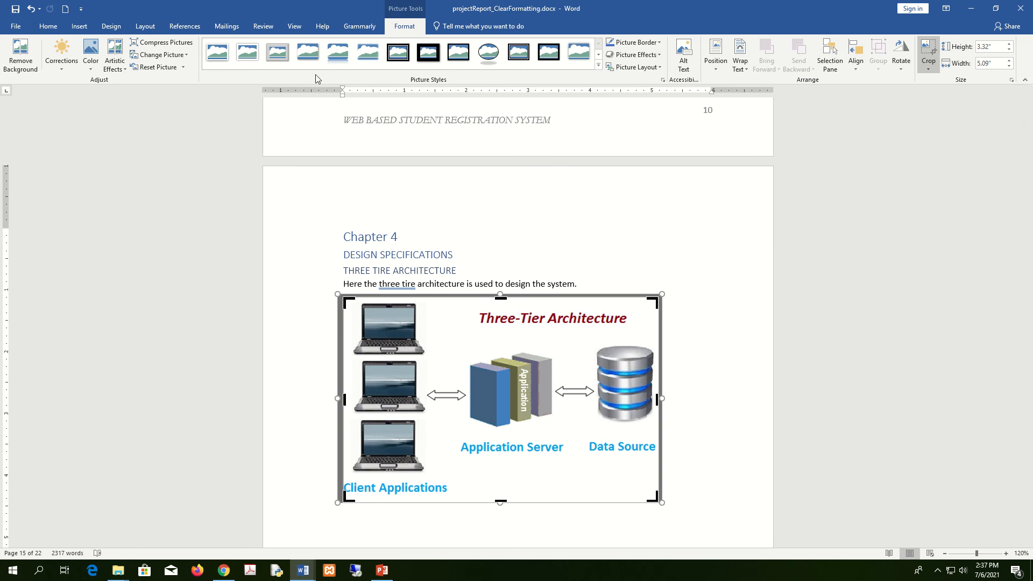
{"action": "mouse_move", "coordinate": [447, 34]}
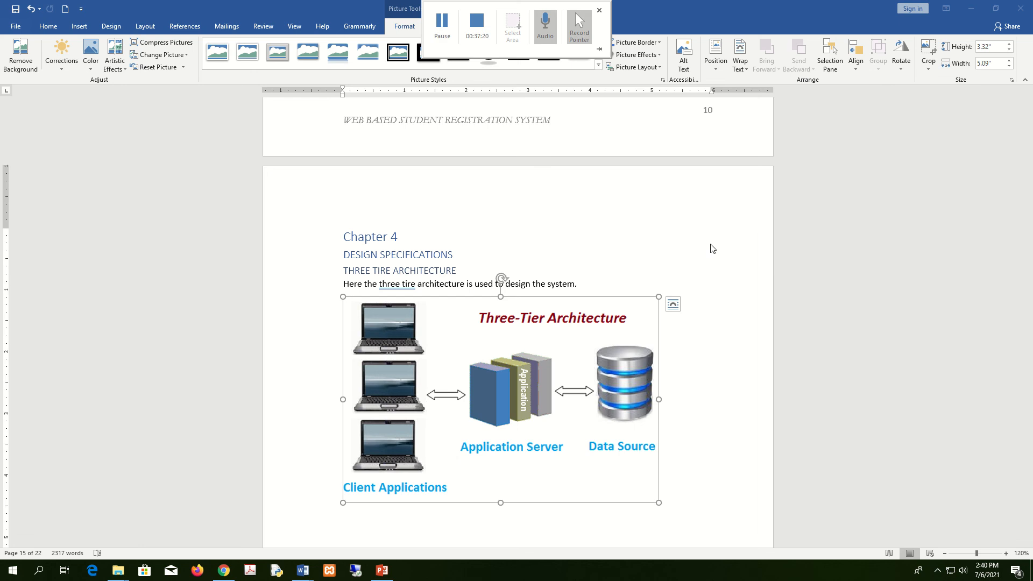
- Set the picture's text wrapping to Tight and move it slightly lower, aligned with the left text margin
{"action": "left_click", "coordinate": [745, 69]}
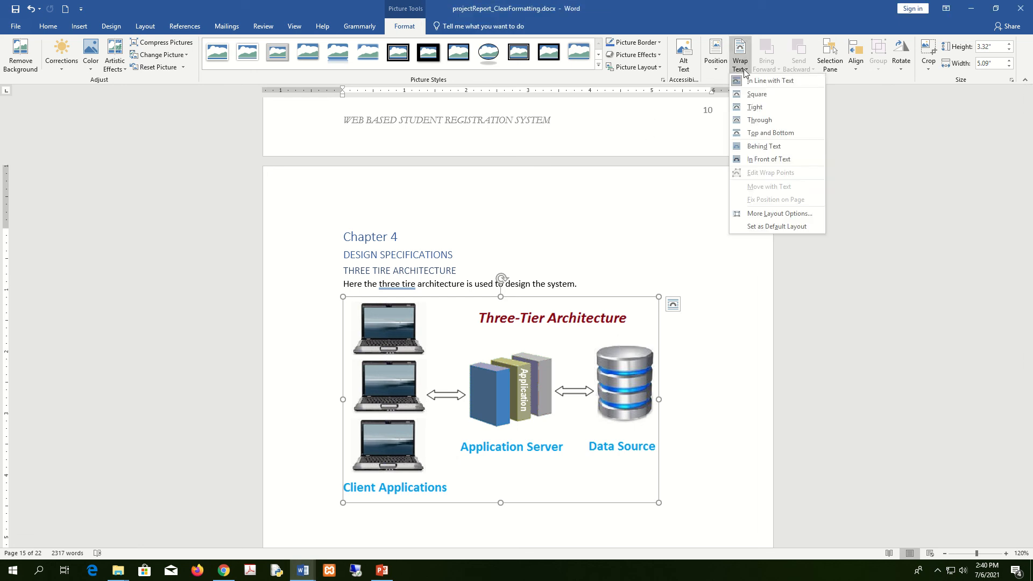
{"action": "left_click", "coordinate": [768, 106]}
{"action": "mouse_move", "coordinate": [590, 339]}
{"action": "left_mouse_down"}
{"action": "mouse_move", "coordinate": [581, 355]}
{"action": "mouse_move", "coordinate": [586, 343]}
{"action": "left_mouse_up"}
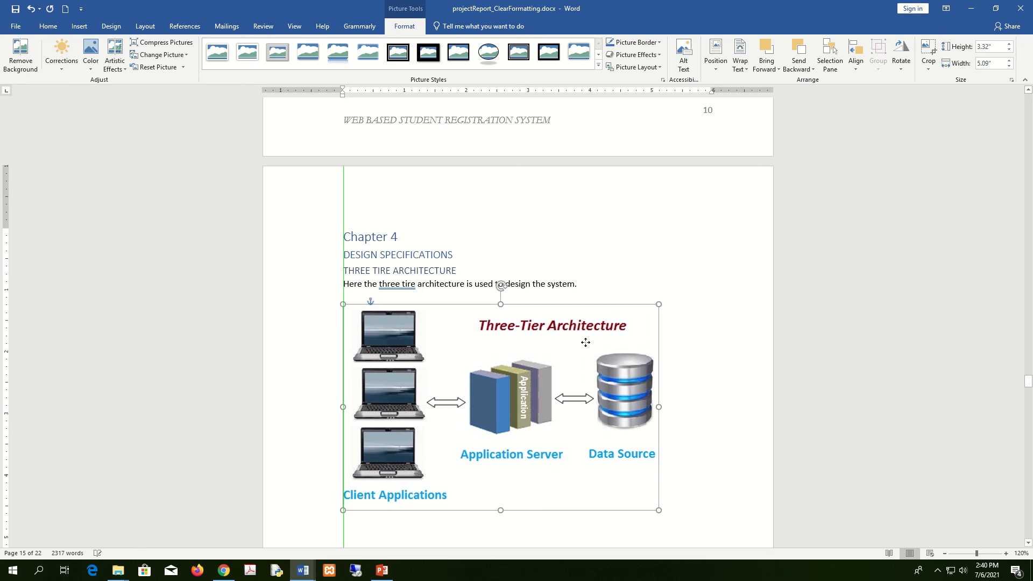
- Add a thin black border line around the Three-Tier Architecture picture
{"action": "left_click", "coordinate": [658, 42]}
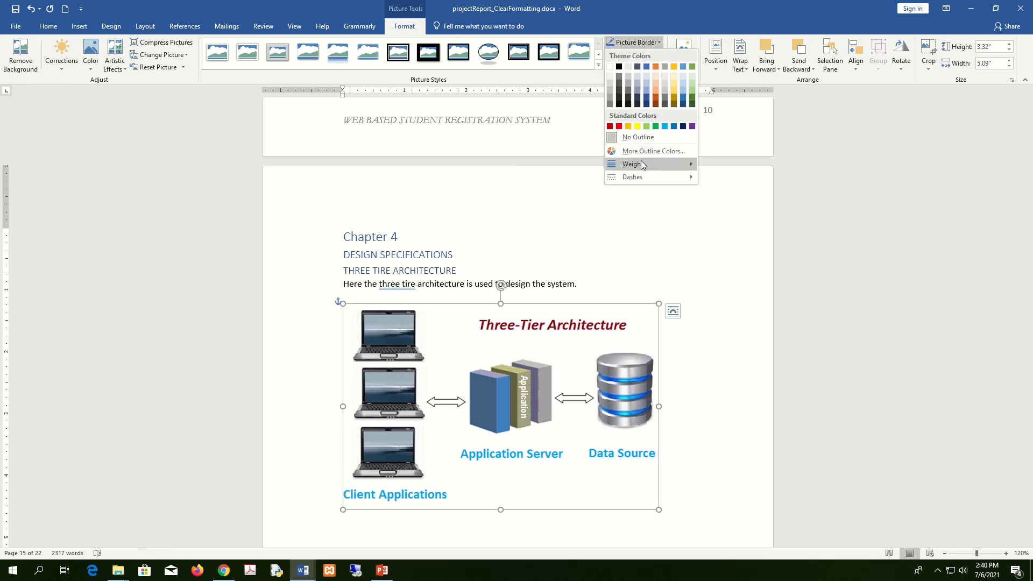
{"action": "mouse_move", "coordinate": [657, 164]}
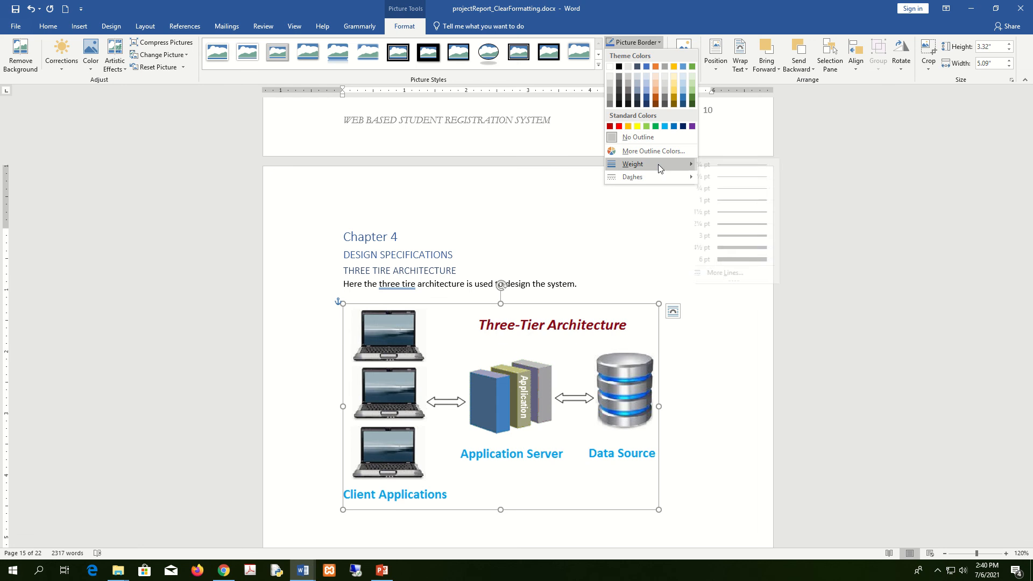
{"action": "left_click", "coordinate": [735, 173]}
{"action": "left_click", "coordinate": [694, 358]}
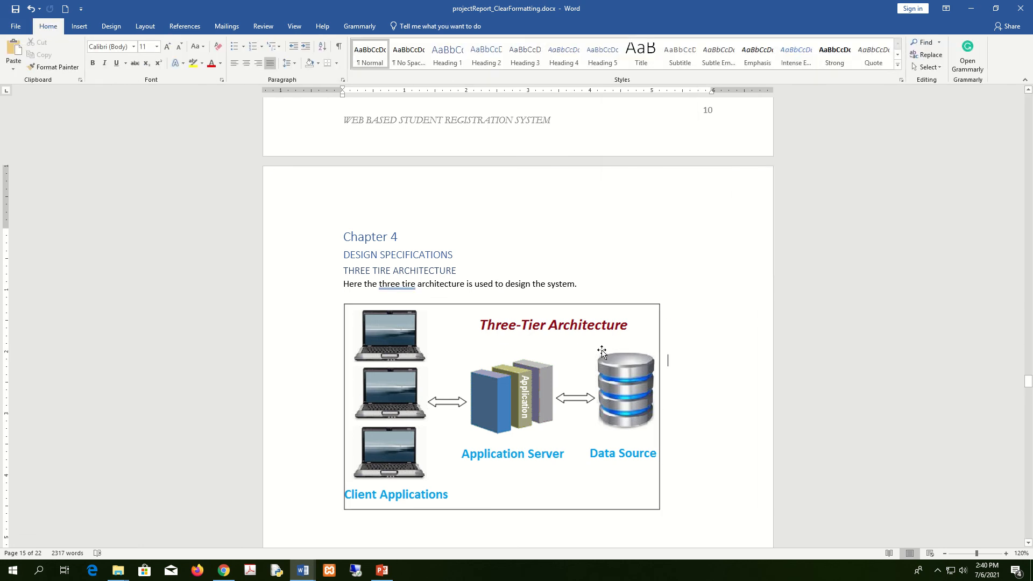
- Insert a caption with the Figure label in the empty paragraph beneath the Three-Tier Architecture picture
{"action": "scroll", "coordinate": [653, 328], "scroll_direction": "down", "scroll_amount": 3}
{"action": "left_click", "coordinate": [445, 372]}
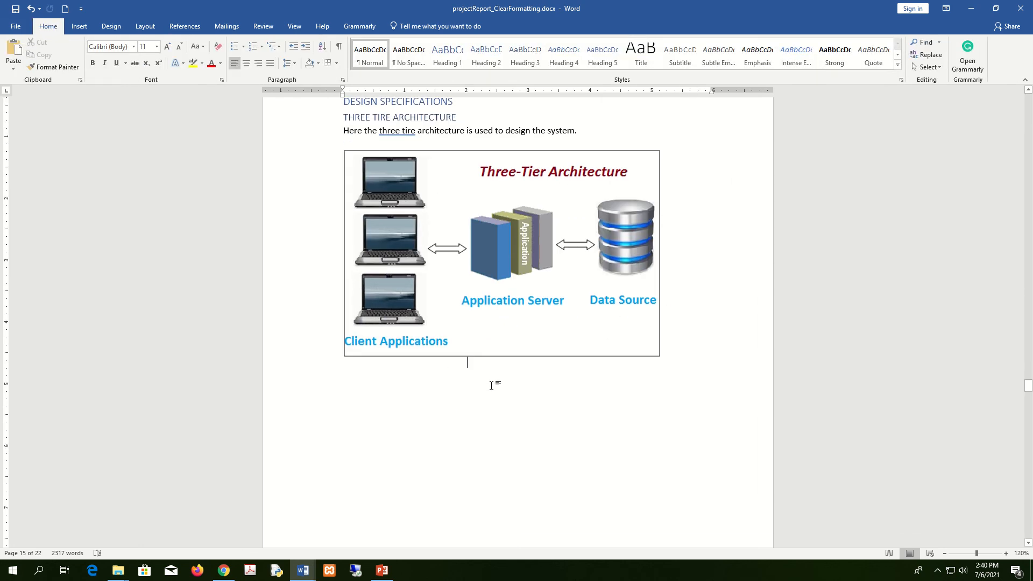
{"action": "left_click", "coordinate": [189, 28]}
{"action": "left_click", "coordinate": [328, 59]}
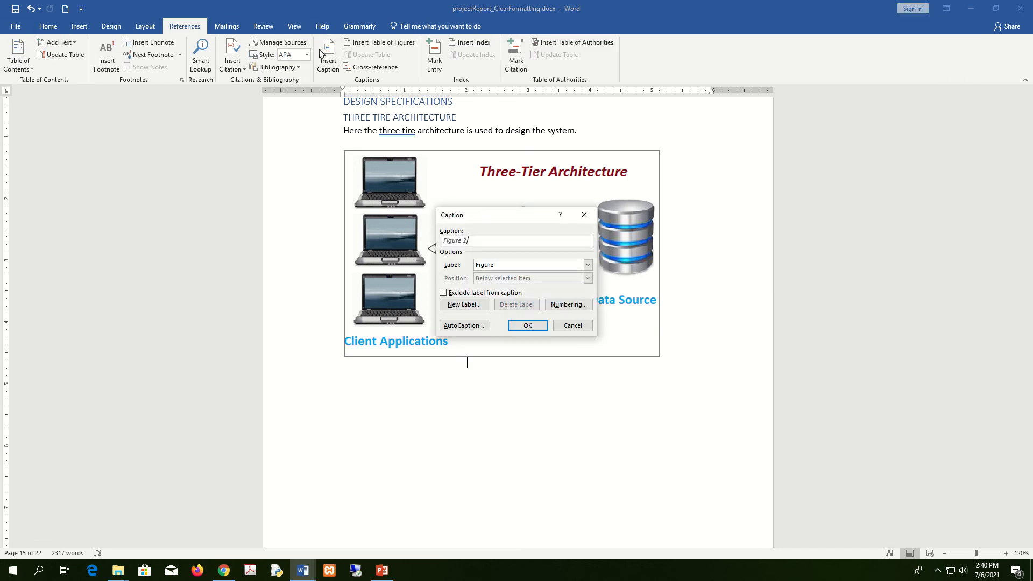
{"action": "left_click", "coordinate": [528, 326]}
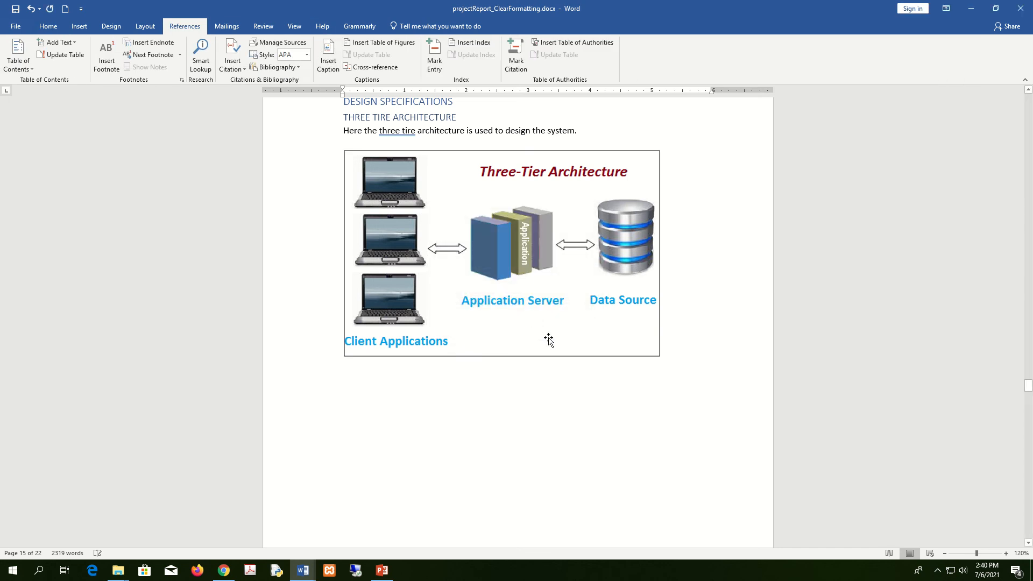
- Move the Three-Tier Architecture picture slightly in from the left text margin and locate its new caption
{"action": "scroll", "coordinate": [469, 263], "scroll_direction": "up", "scroll_amount": 3}
{"action": "scroll", "coordinate": [469, 265], "scroll_direction": "down", "scroll_amount": 3}
{"action": "left_click_drag", "start_coordinate": [469, 276], "coordinate": [472, 241]}
{"action": "scroll", "coordinate": [482, 397], "scroll_direction": "down", "scroll_amount": 7}
{"action": "scroll", "coordinate": [484, 386], "scroll_direction": "up", "scroll_amount": 5}
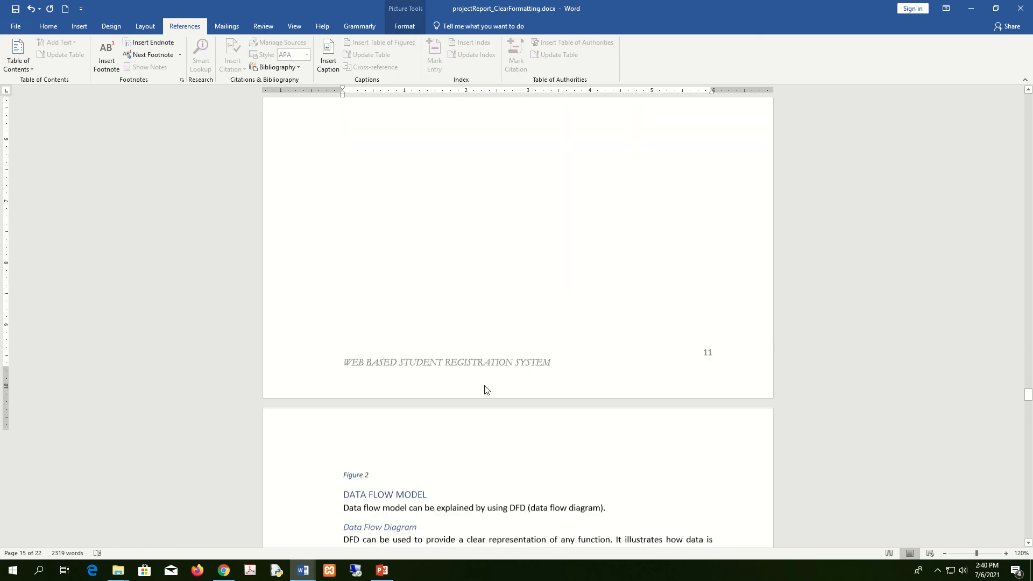
- Remove the page break between the Three-Tier Architecture picture and its caption, and complete the caption as "Figure 2 : Three Tire Architecture"
{"action": "left_click", "coordinate": [429, 233]}
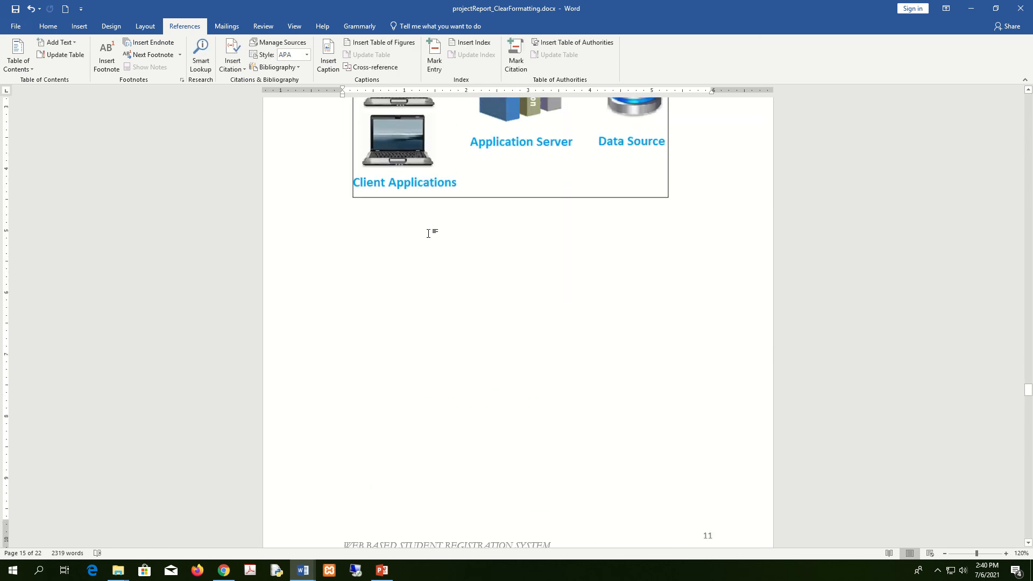
{"action": "key", "text": "Delete"}
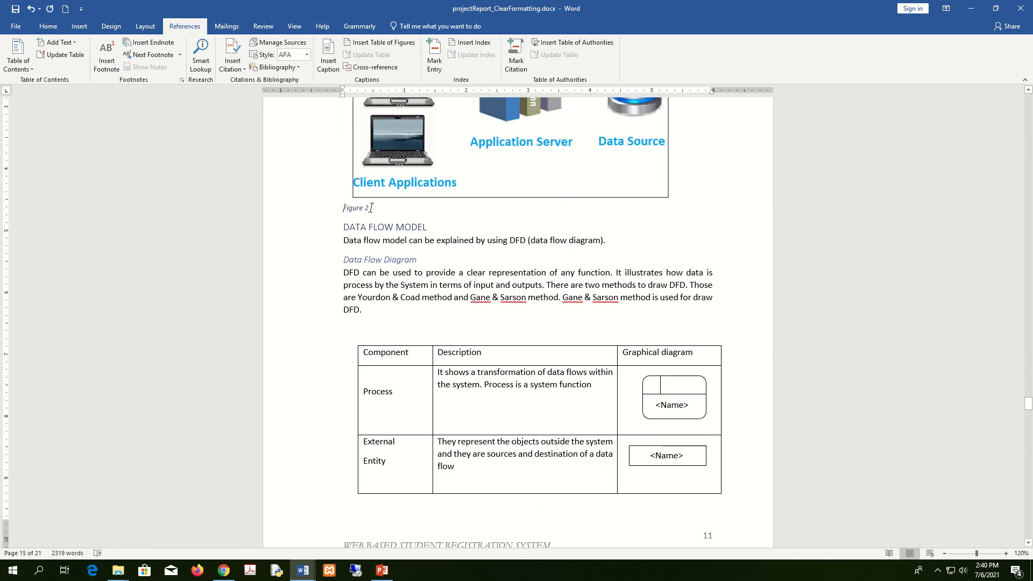
{"action": "type", "text": ":"}
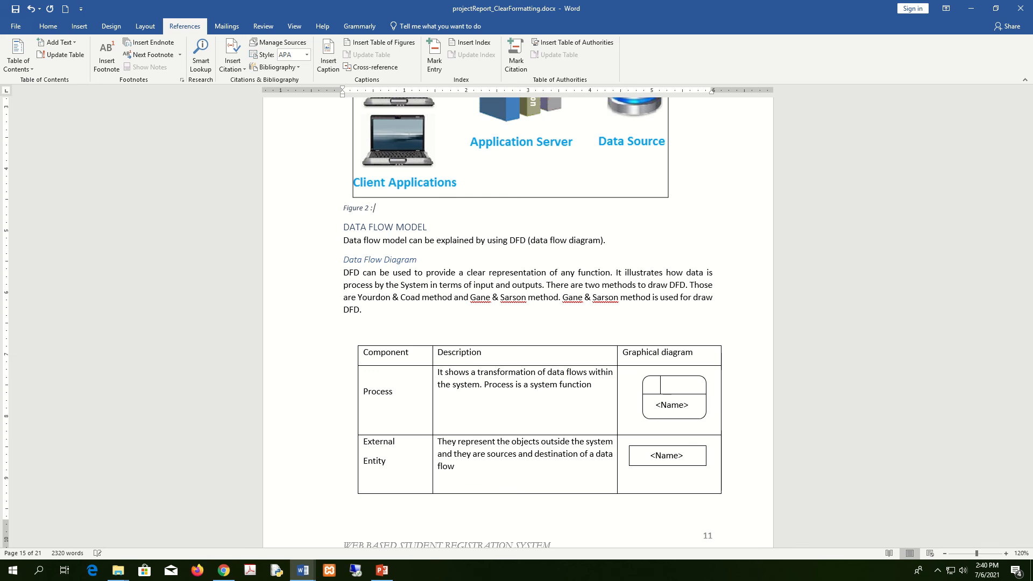
{"action": "scroll", "coordinate": [532, 323], "scroll_direction": "up", "scroll_amount": 5}
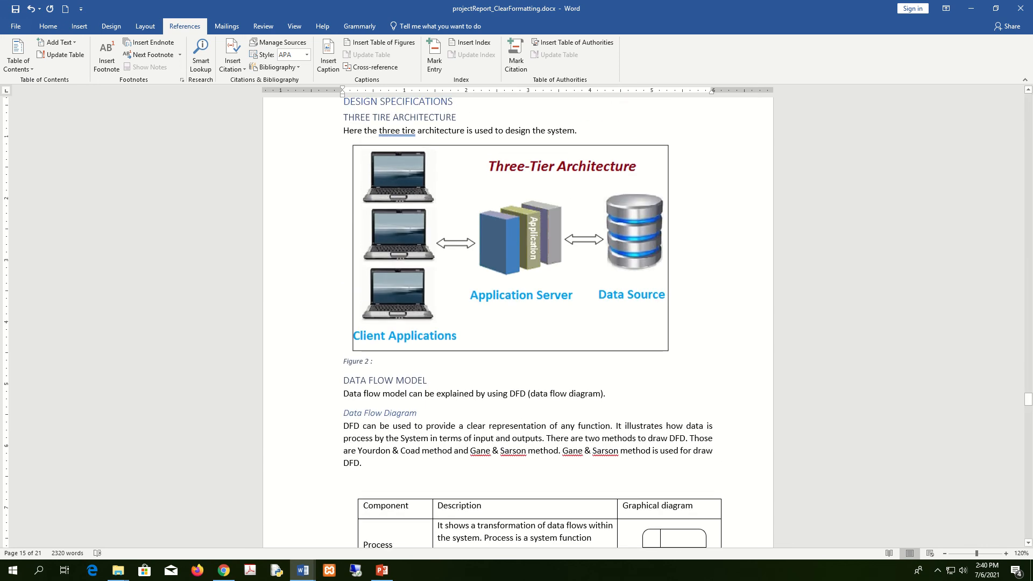
{"action": "type", "text": "Thr"}
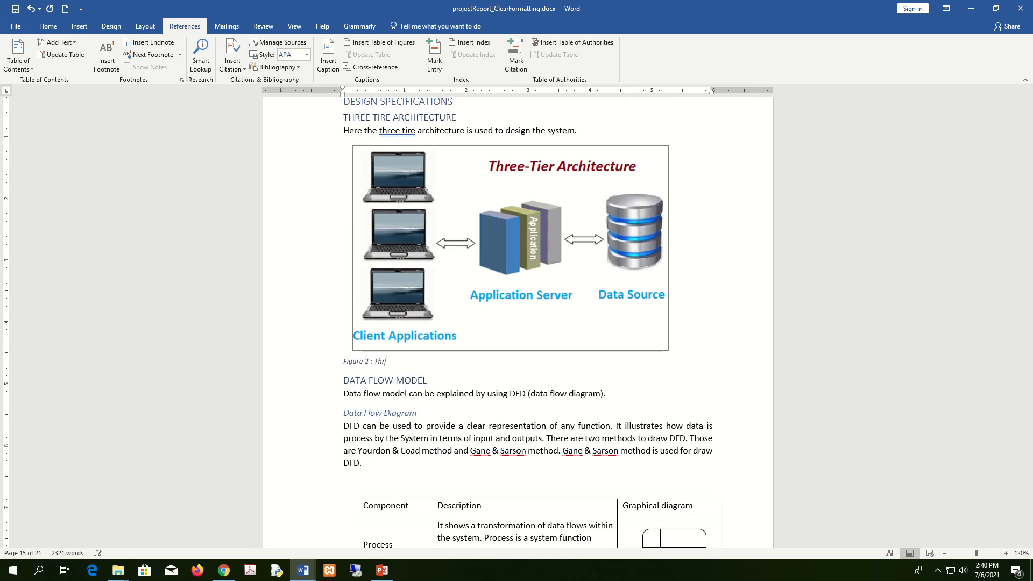
{"action": "type", "text": "ee Tire Architecture"}
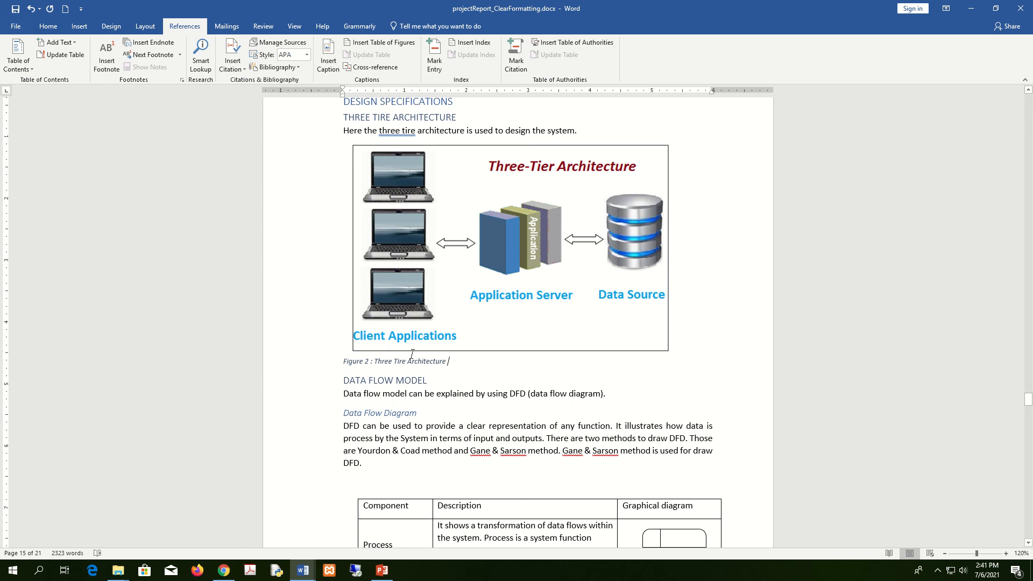
- Insert a page break before the DATA FLOW MODEL heading
{"action": "triple_click", "coordinate": [448, 362]}
{"action": "left_click", "coordinate": [470, 364]}
{"action": "scroll", "coordinate": [346, 387], "scroll_direction": "down", "scroll_amount": 7}
{"action": "scroll", "coordinate": [346, 386], "scroll_direction": "up", "scroll_amount": 6}
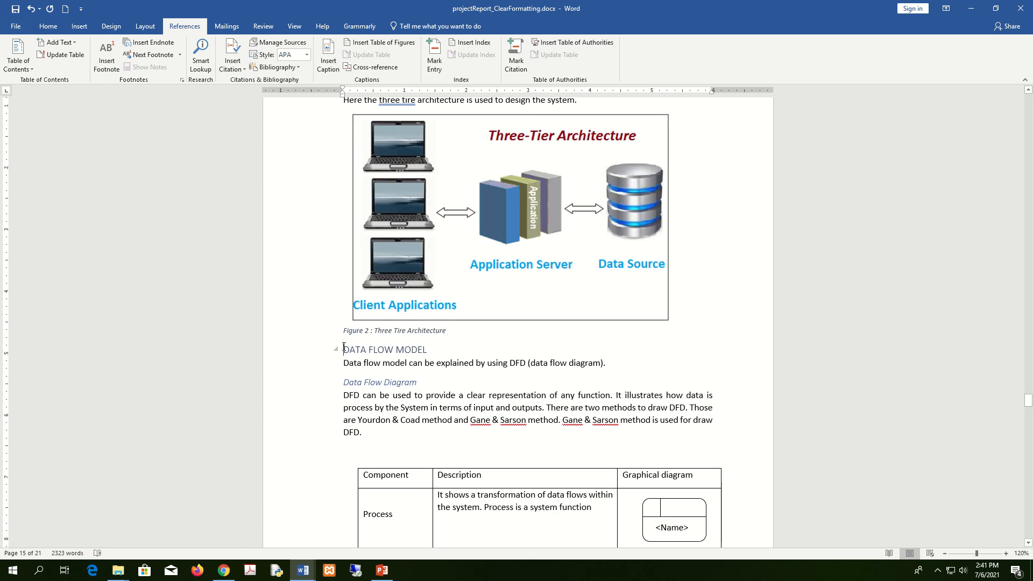
{"action": "key", "text": "ctrl+Return"}
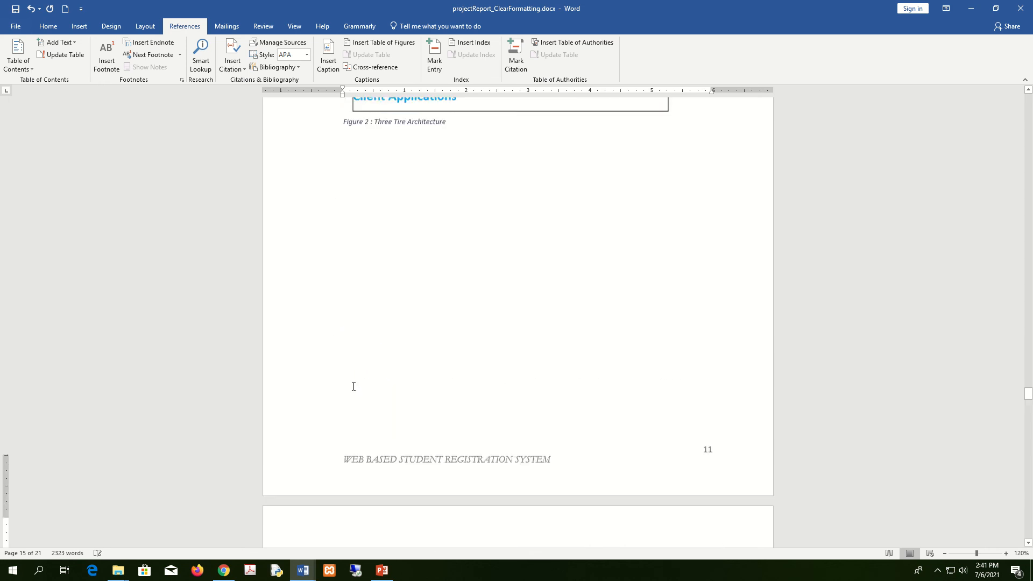
{"action": "scroll", "coordinate": [378, 374], "scroll_direction": "up", "scroll_amount": 9}
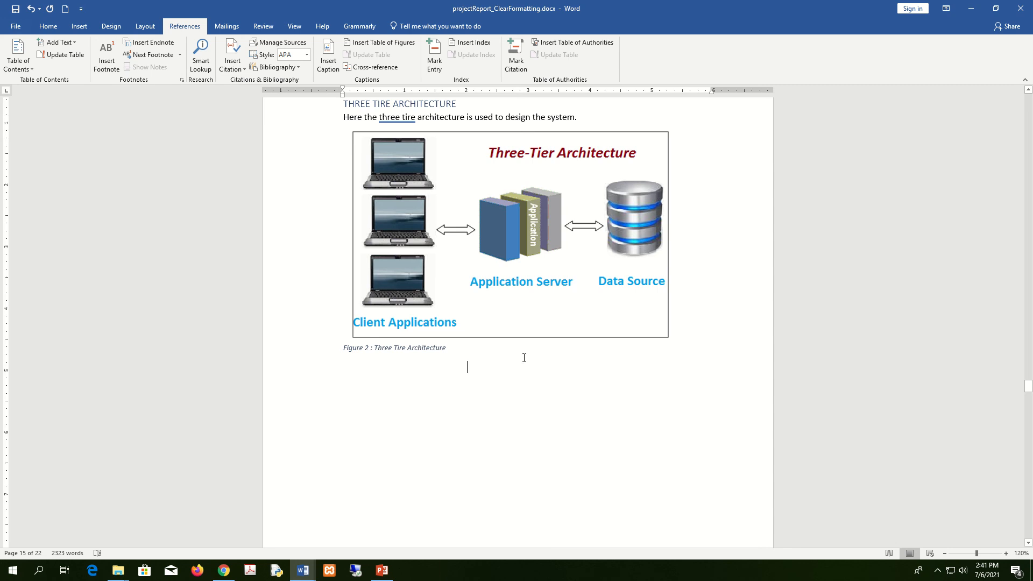
- Insert a table of figures for the Figure caption label on the empty page after the list of tables
{"action": "scroll", "coordinate": [522, 358], "scroll_direction": "up", "scroll_amount": 8}
{"action": "scroll", "coordinate": [767, 298], "scroll_direction": "up", "scroll_amount": 6}
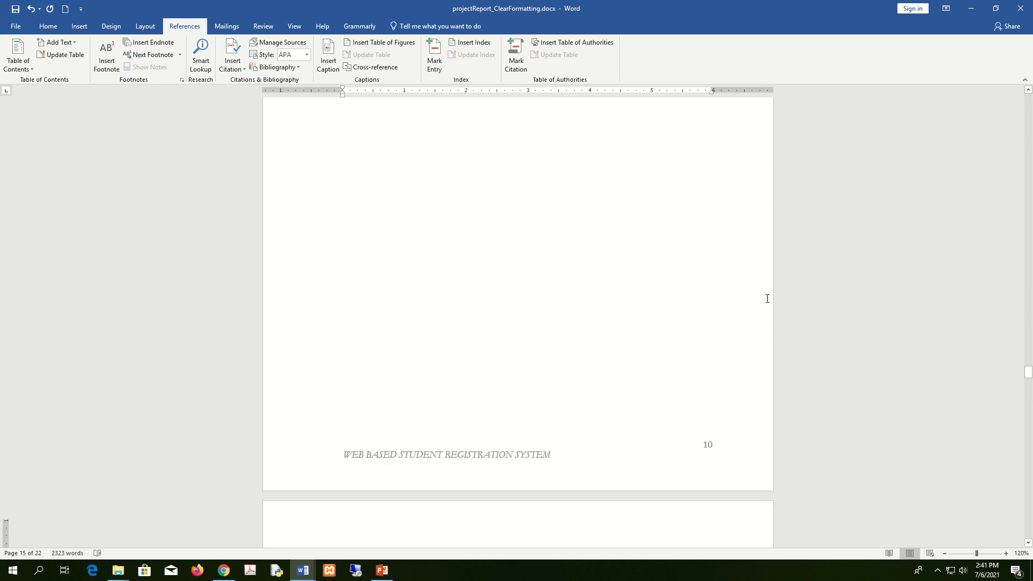
{"action": "left_click_drag", "start_coordinate": [1028, 378], "coordinate": [1029, 137]}
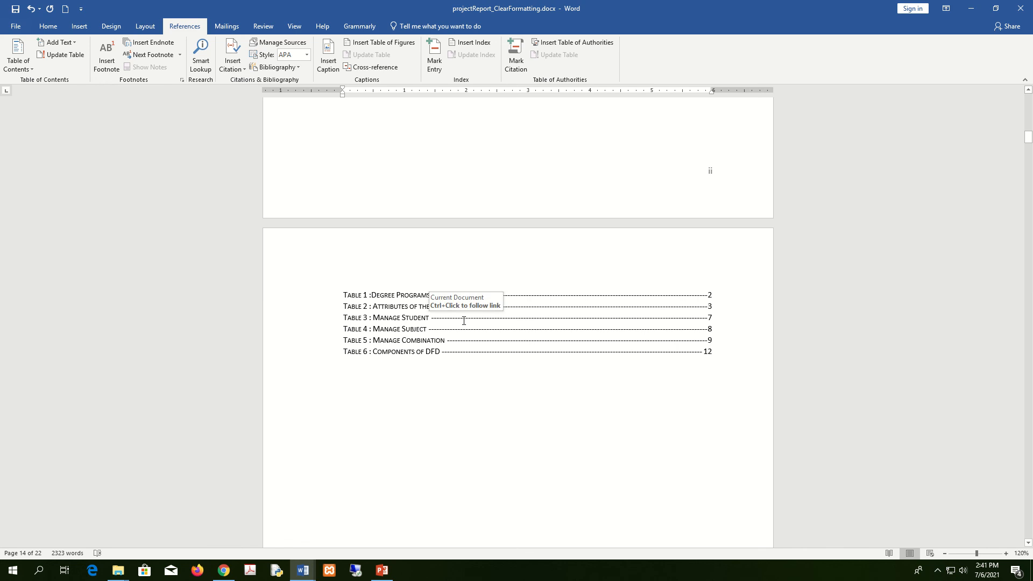
{"action": "scroll", "coordinate": [468, 322], "scroll_direction": "down", "scroll_amount": 12}
{"action": "left_click", "coordinate": [452, 308]}
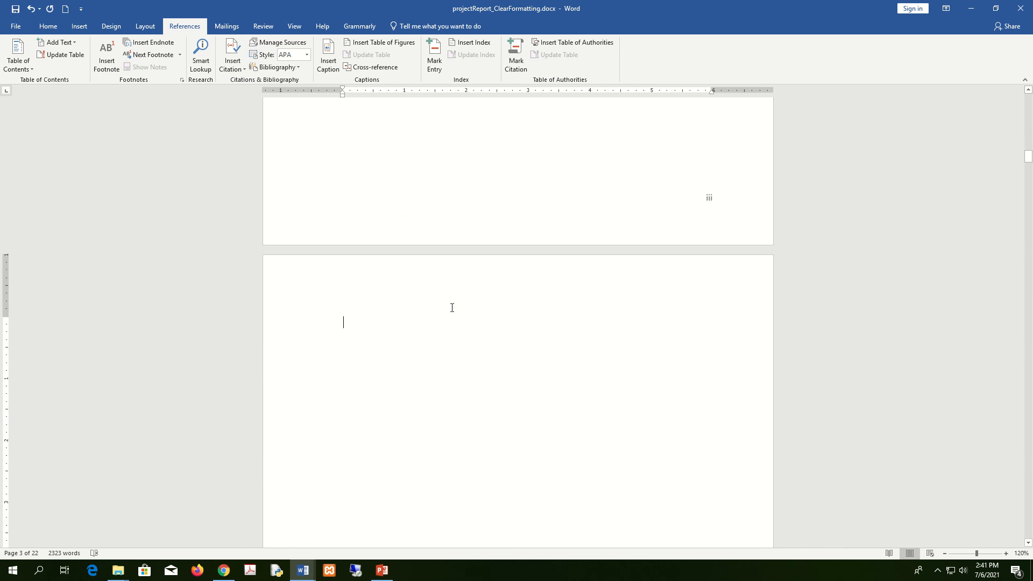
{"action": "left_click", "coordinate": [390, 44]}
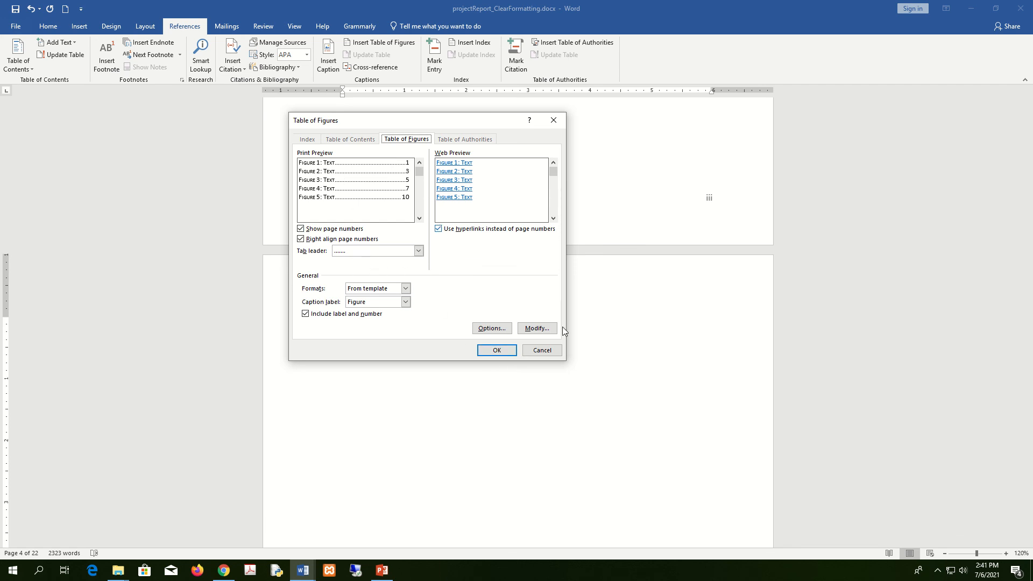
{"action": "left_click", "coordinate": [489, 352]}
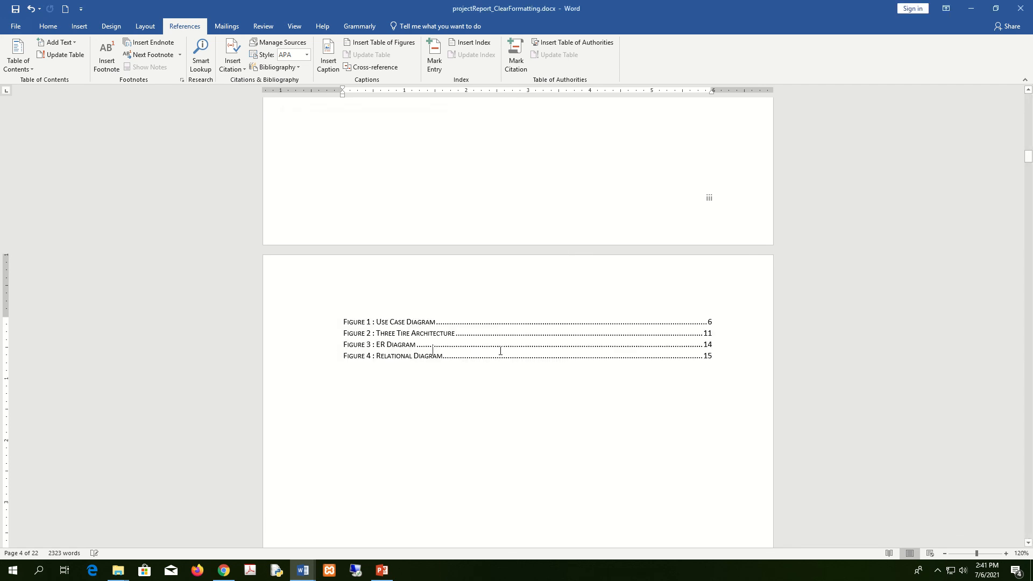
{"action": "left_click", "coordinate": [391, 322]}
{"action": "left_click", "coordinate": [402, 369]}
- Look through the report's chapters from Chapter 1 to the end for free space to hold an equation
{"action": "scroll", "coordinate": [445, 379], "scroll_direction": "down", "scroll_amount": 18}
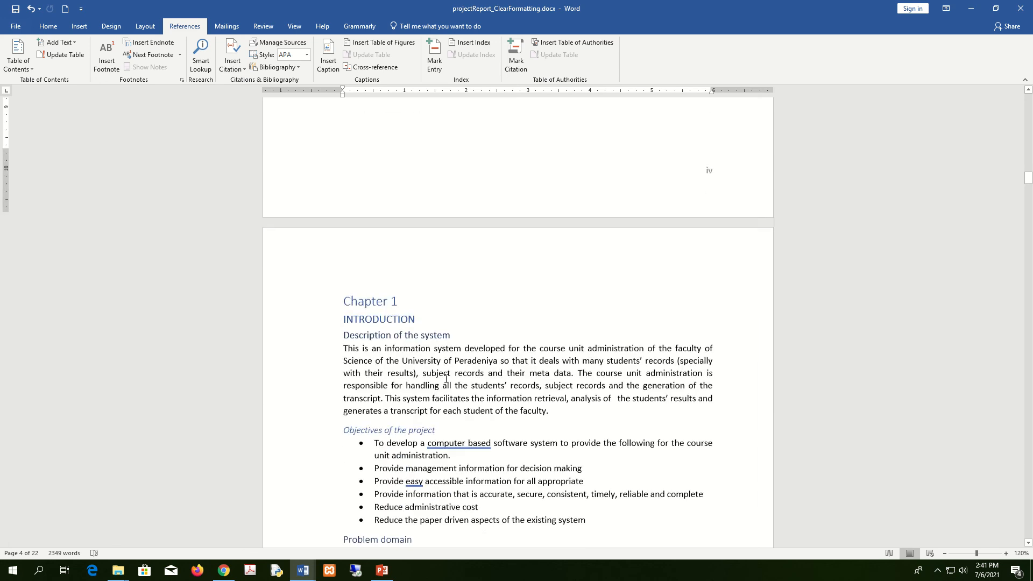
{"action": "scroll", "coordinate": [445, 383], "scroll_direction": "down", "scroll_amount": 20}
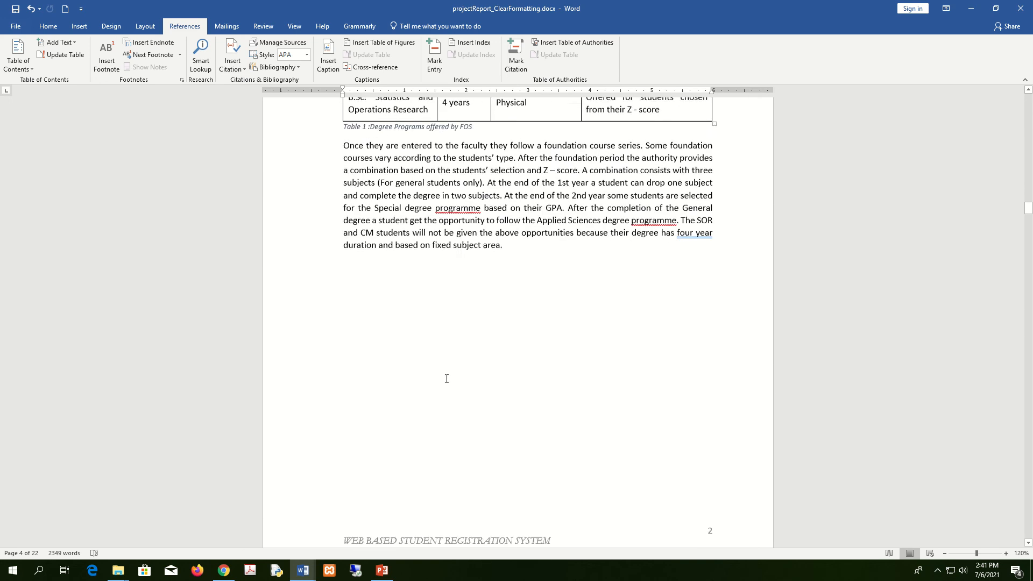
{"action": "scroll", "coordinate": [559, 335], "scroll_direction": "down", "scroll_amount": 1}
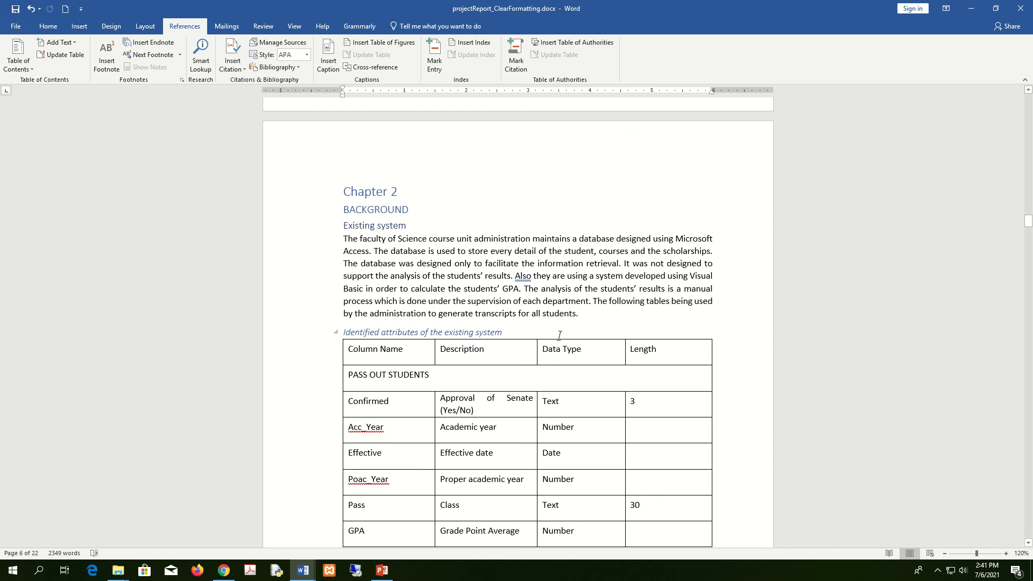
{"action": "scroll", "coordinate": [560, 336], "scroll_direction": "down", "scroll_amount": 3}
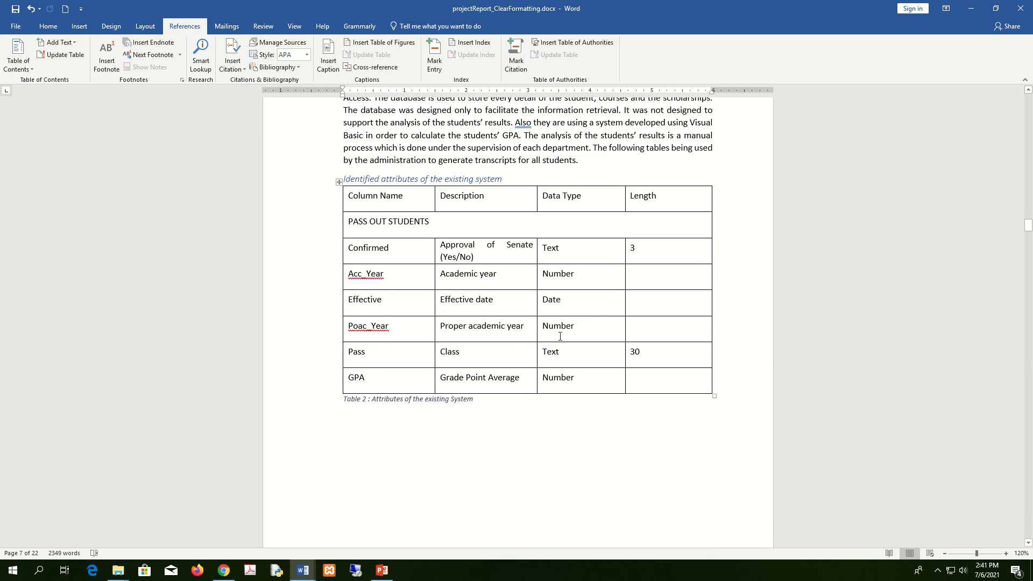
{"action": "scroll", "coordinate": [560, 336], "scroll_direction": "down", "scroll_amount": 20}
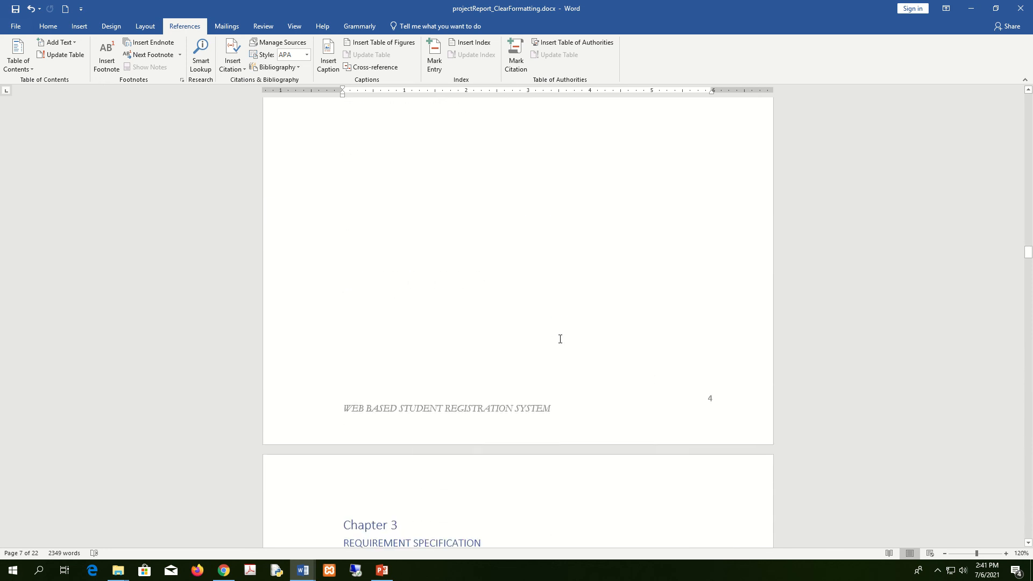
{"action": "scroll", "coordinate": [560, 339], "scroll_direction": "down", "scroll_amount": 4}
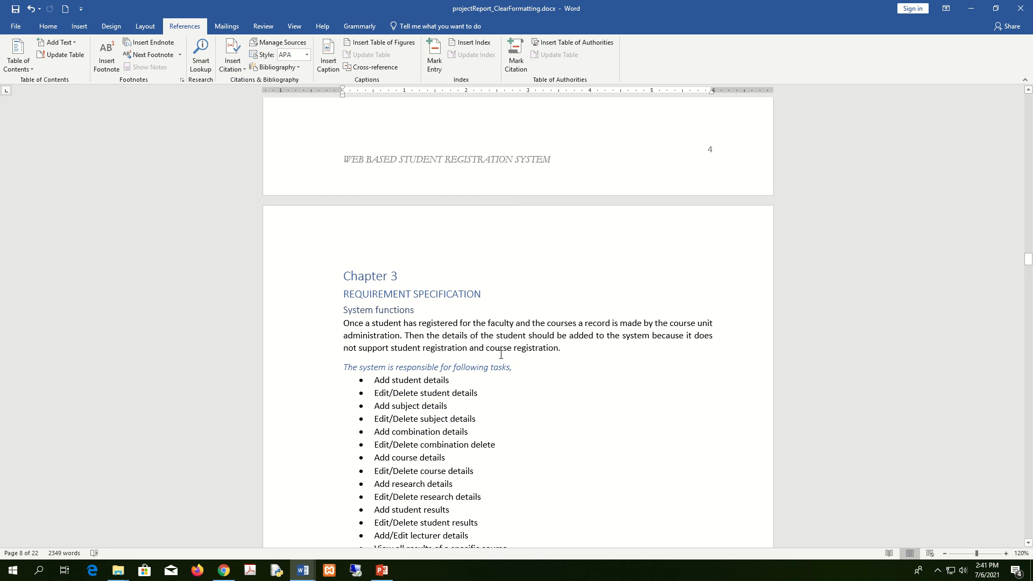
{"action": "scroll", "coordinate": [500, 353], "scroll_direction": "down", "scroll_amount": 11}
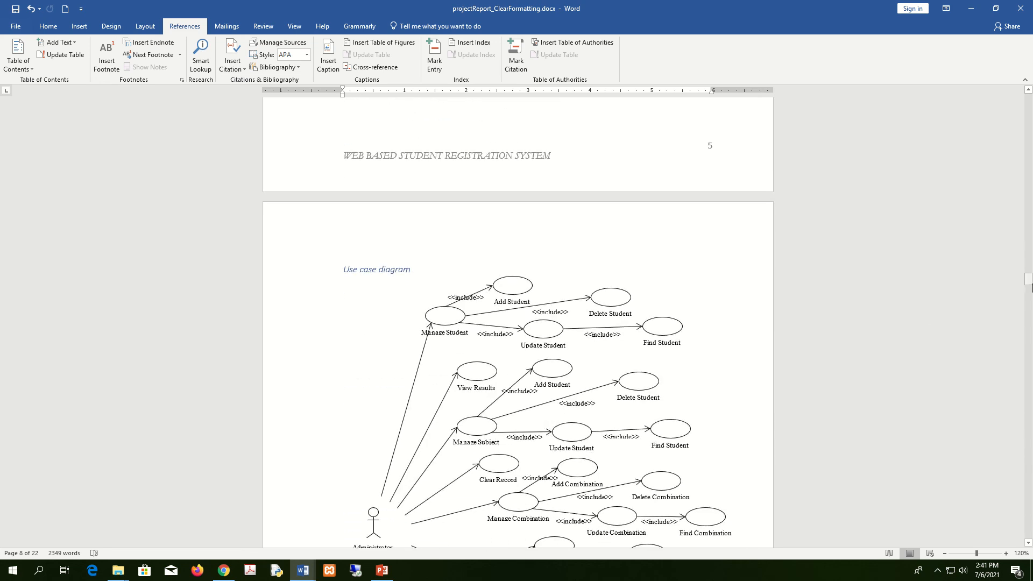
{"action": "left_click_drag", "start_coordinate": [1029, 285], "coordinate": [1021, 518]}
{"action": "left_click", "coordinate": [467, 325]}
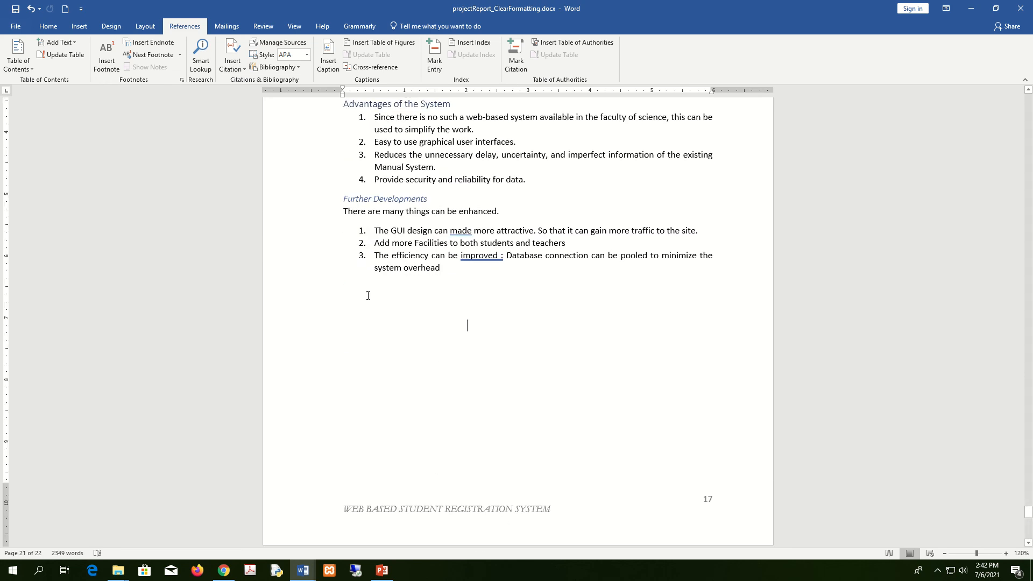
{"action": "scroll", "coordinate": [360, 292], "scroll_direction": "up", "scroll_amount": 5}
{"action": "scroll", "coordinate": [361, 293], "scroll_direction": "down", "scroll_amount": 12}
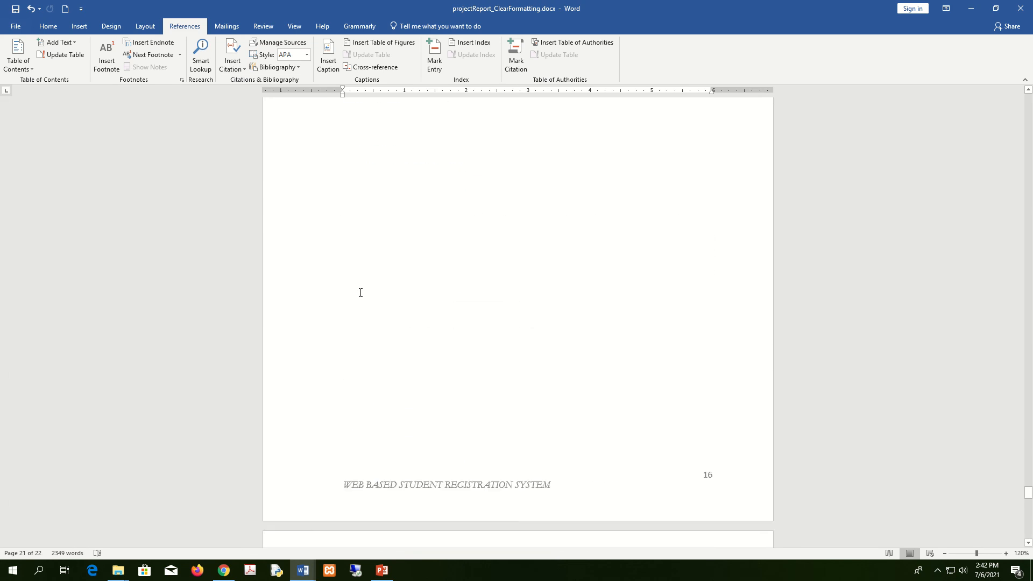
- Insert the built-in Area of Circle equation in the empty space below the Security section and start a new paragraph under it
{"action": "left_click", "coordinate": [378, 301]}
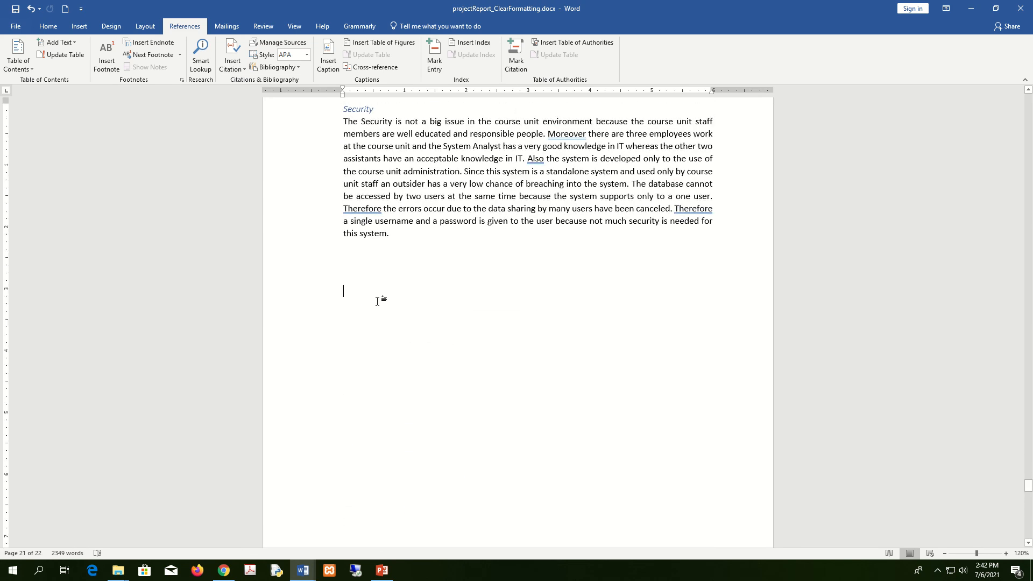
{"action": "left_click", "coordinate": [78, 28]}
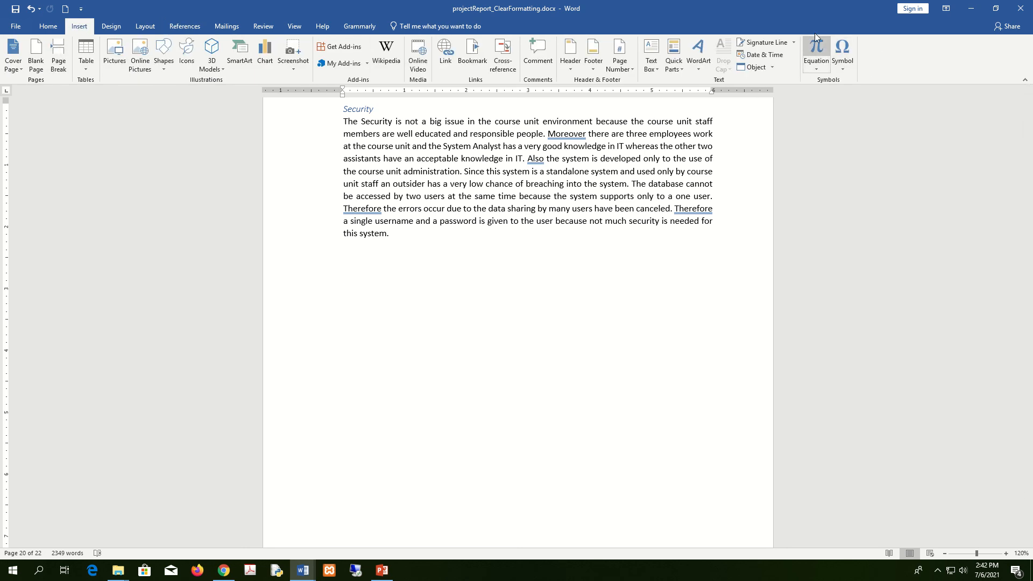
{"action": "left_click", "coordinate": [822, 70]}
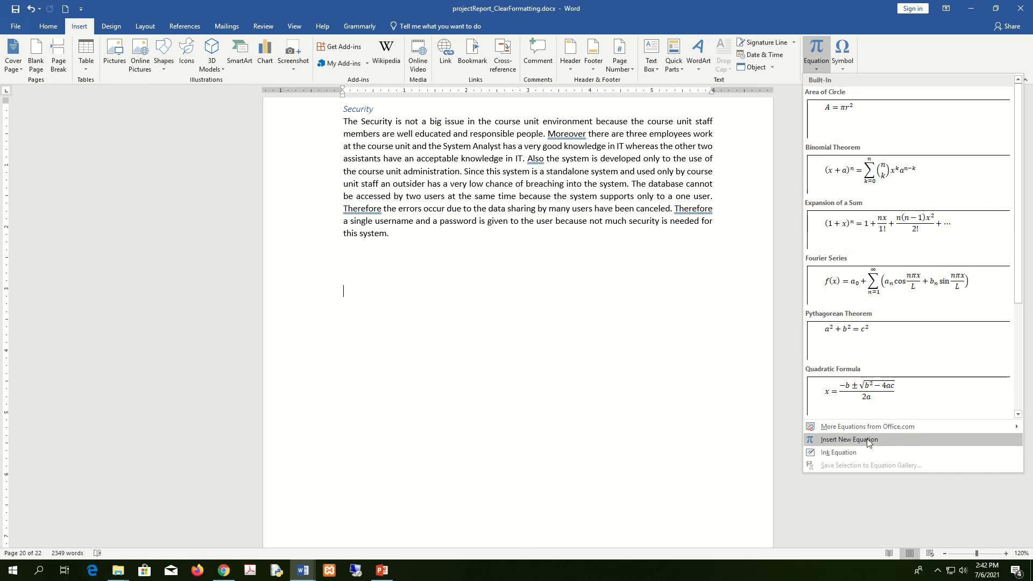
{"action": "left_click", "coordinate": [906, 125]}
{"action": "left_click", "coordinate": [600, 300]}
{"action": "key", "text": "Return"}
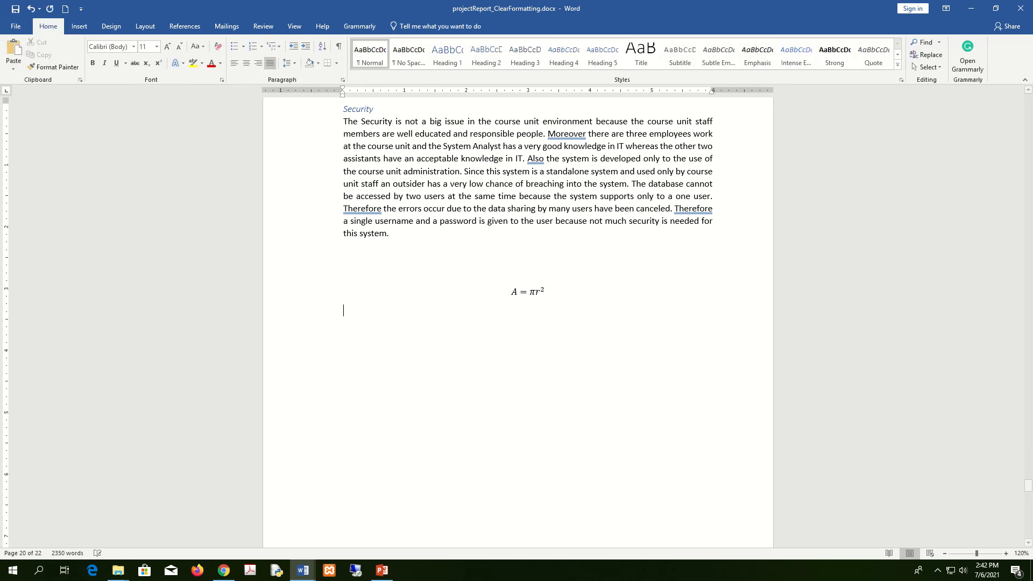
- Insert a new equation beneath the circle area formula, made of v followed by an empty stacked fraction
{"action": "left_click", "coordinate": [79, 27]}
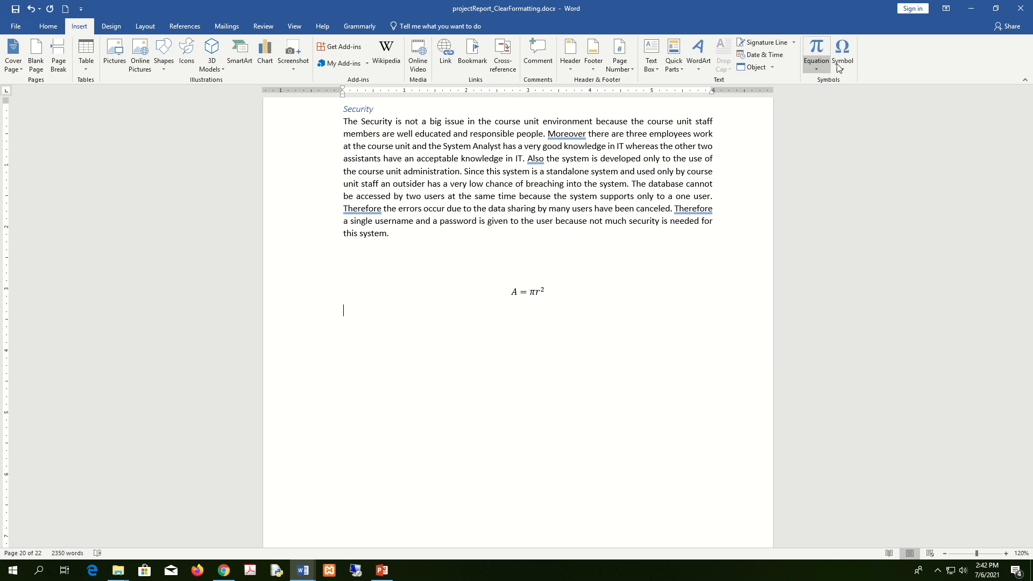
{"action": "left_click", "coordinate": [819, 68]}
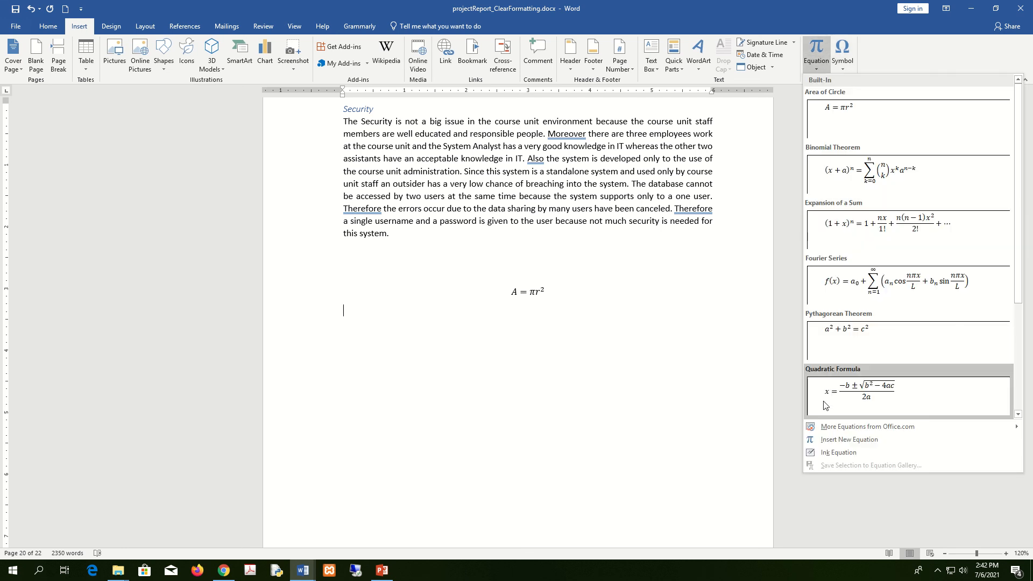
{"action": "left_click", "coordinate": [850, 440]}
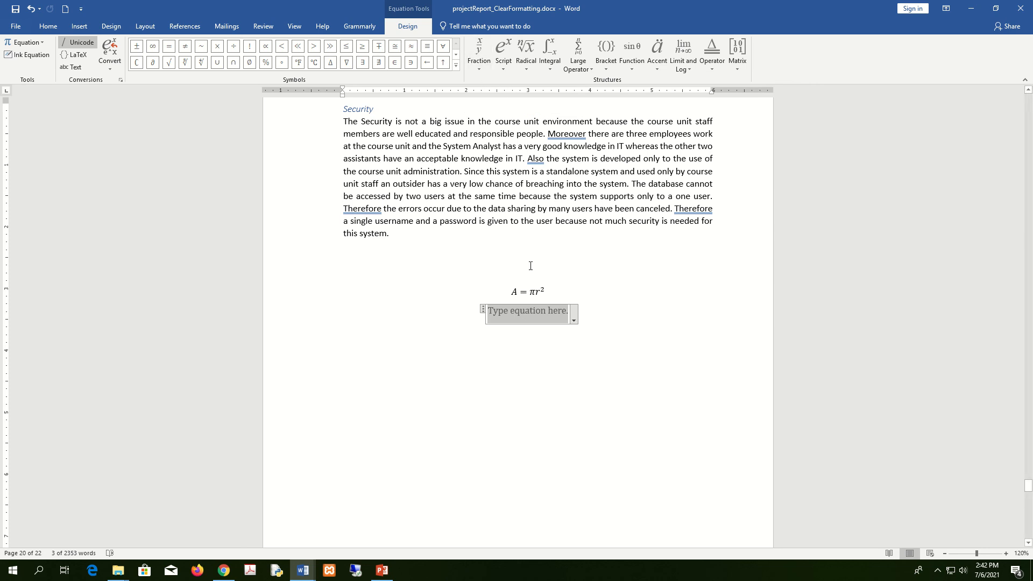
{"action": "type", "text": "v"}
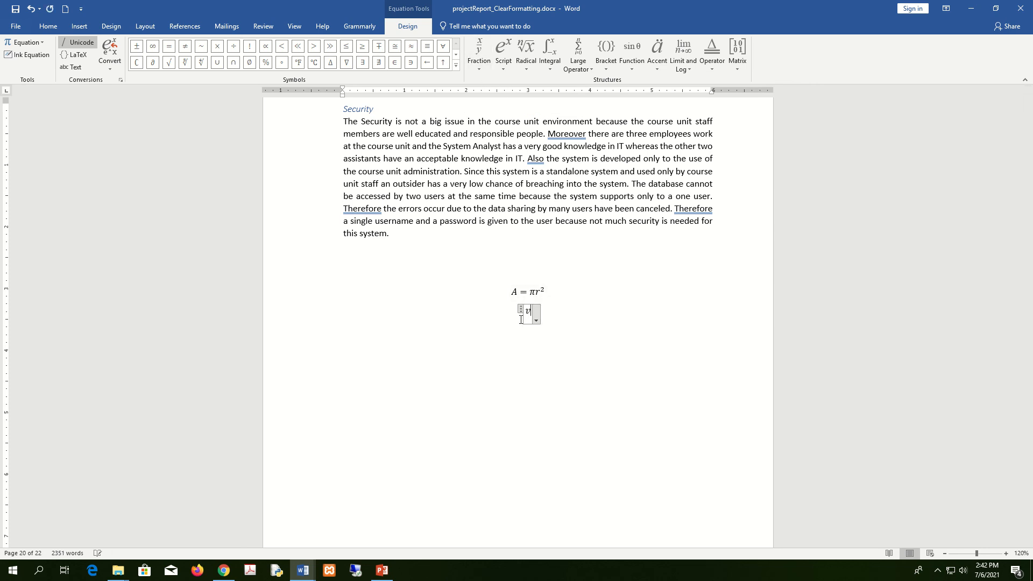
{"action": "left_click", "coordinate": [482, 69]}
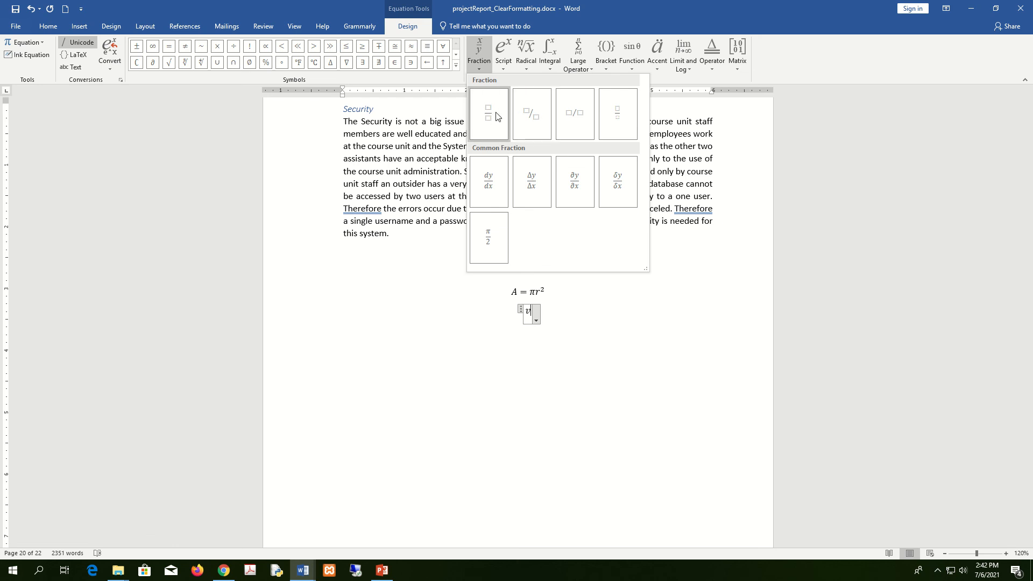
{"action": "left_click", "coordinate": [498, 117]}
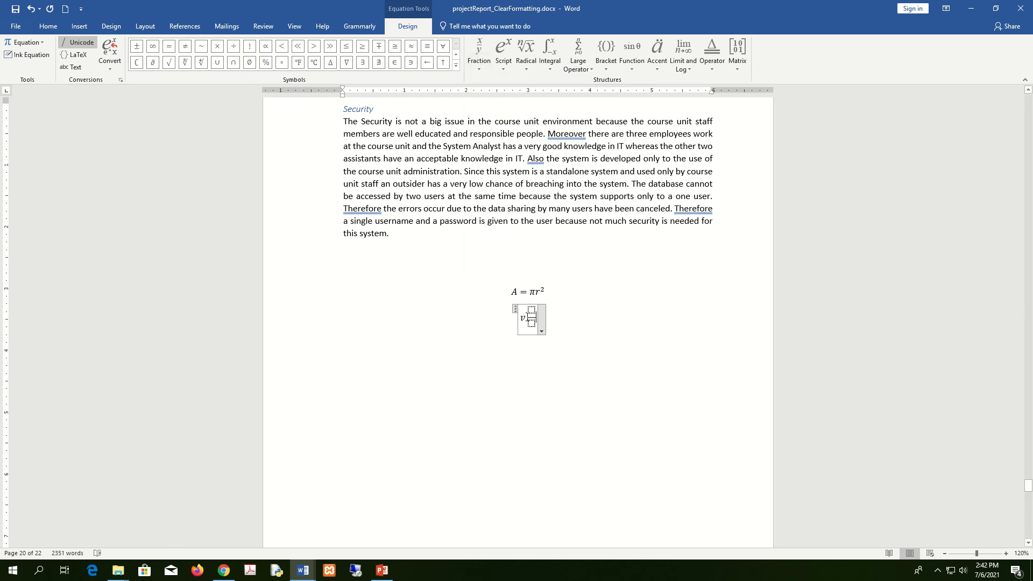
- Add an equals sign between v and the empty stacked fraction in the second equation
{"action": "type", "text": "="}
{"action": "key", "text": "BackSpace"}
{"action": "left_click", "coordinate": [531, 321]}
{"action": "key", "text": "Up"}
{"action": "key", "text": "Left"}
{"action": "type", "text": "= "}
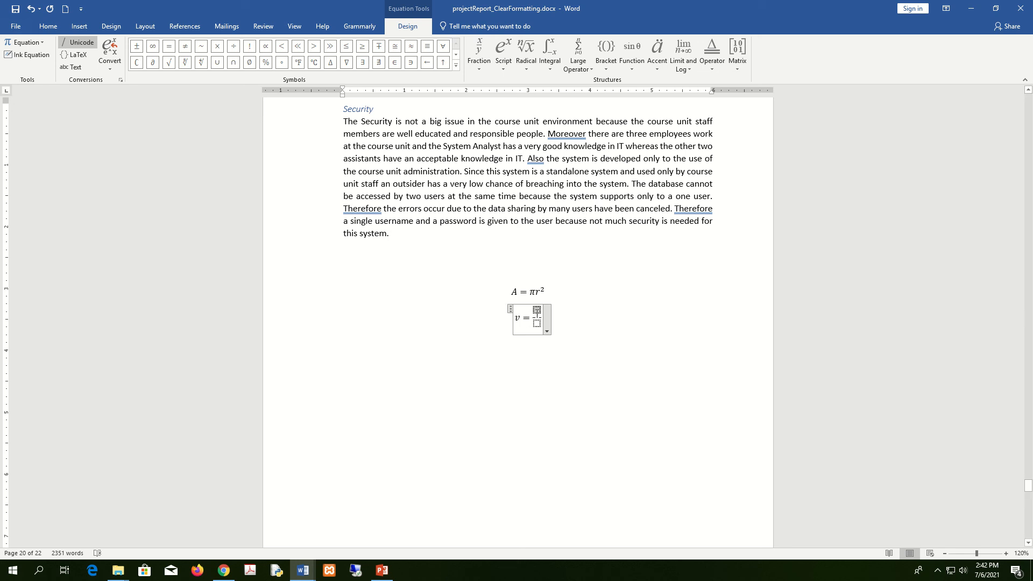
- Fill the fraction with d as numerator and t as denominator, completing the equation v = d/t
{"action": "type", "text": "s"}
{"action": "key", "text": "BackSpace"}
{"action": "type", "text": "d"}
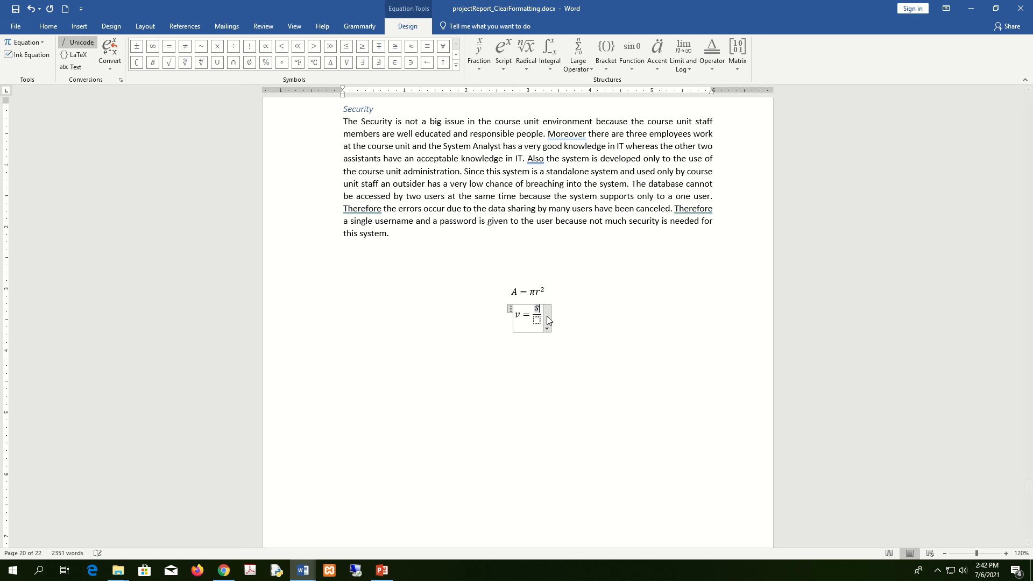
{"action": "left_click", "coordinate": [538, 322]}
{"action": "left_click", "coordinate": [538, 322]}
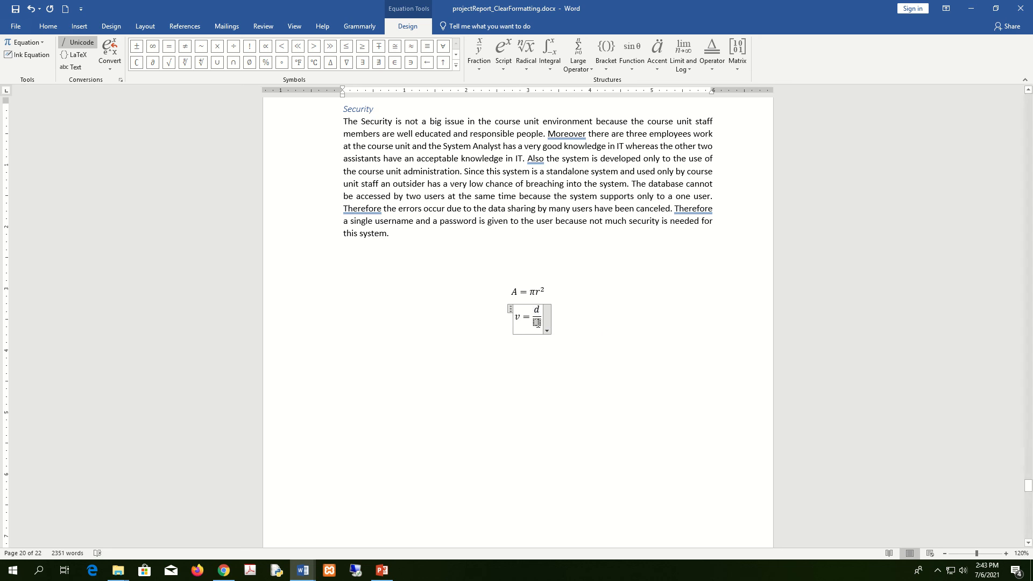
{"action": "type", "text": "t"}
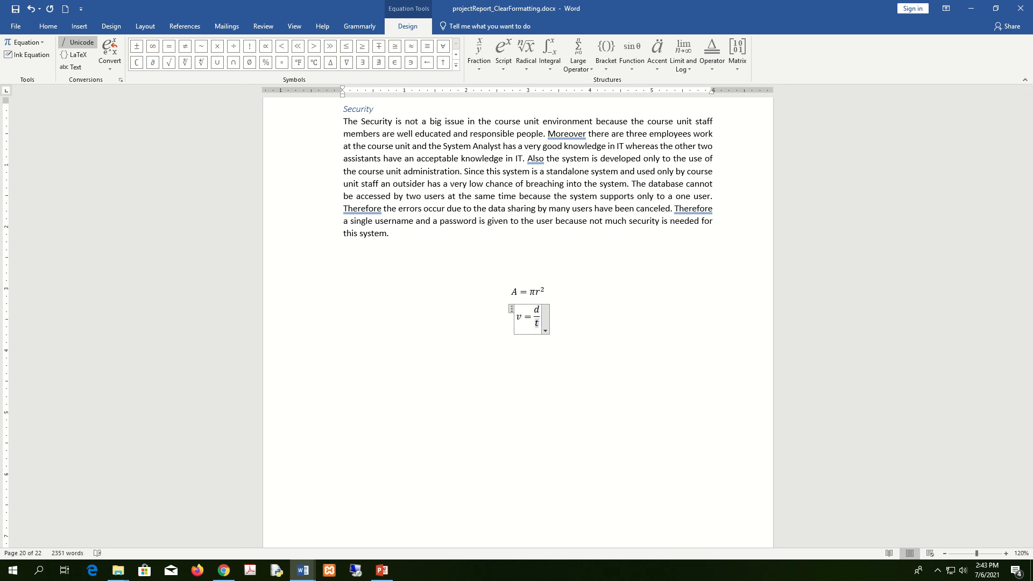
{"action": "left_click", "coordinate": [595, 330]}
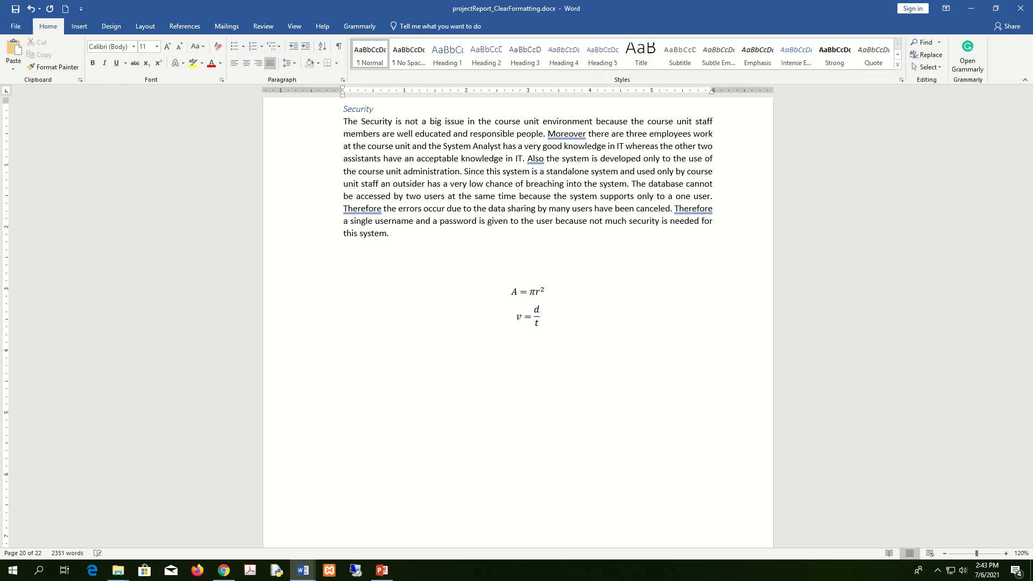
- Insert a new equation beneath v = d/t, starting with x under a bar accent followed by an equals sign
{"action": "key", "text": "Return"}
{"action": "left_click", "coordinate": [80, 26]}
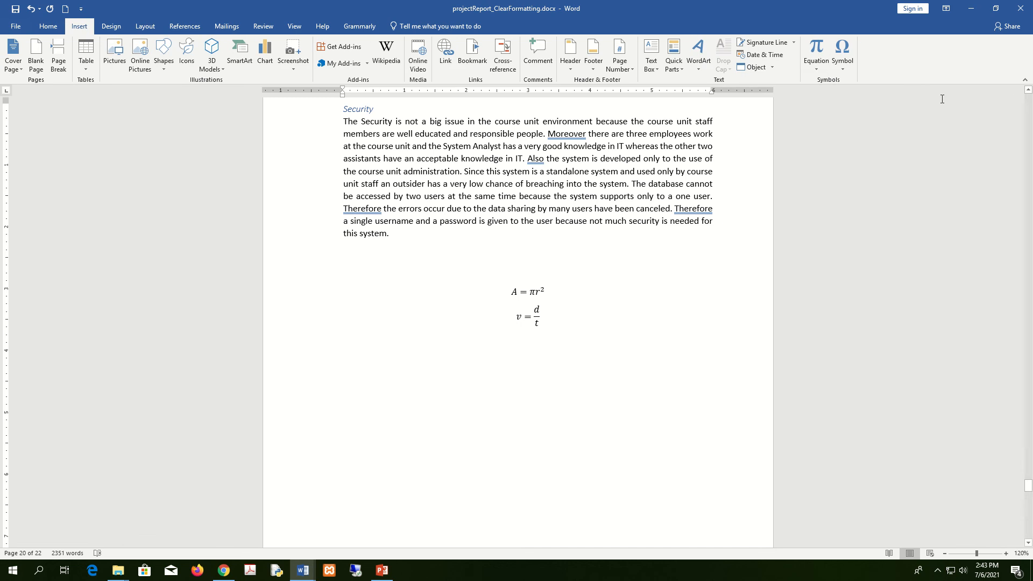
{"action": "left_click", "coordinate": [818, 66]}
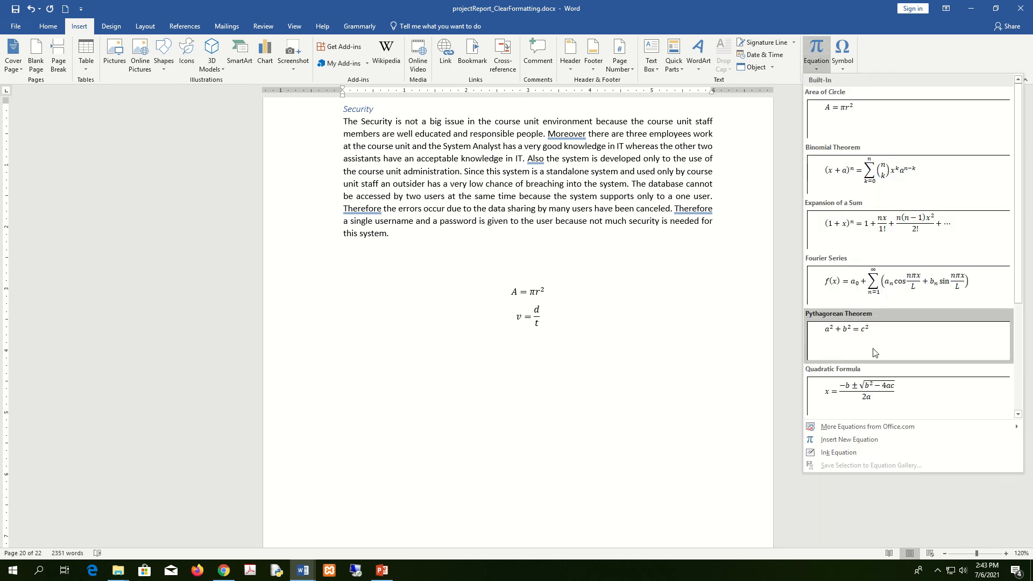
{"action": "left_click", "coordinate": [849, 440]}
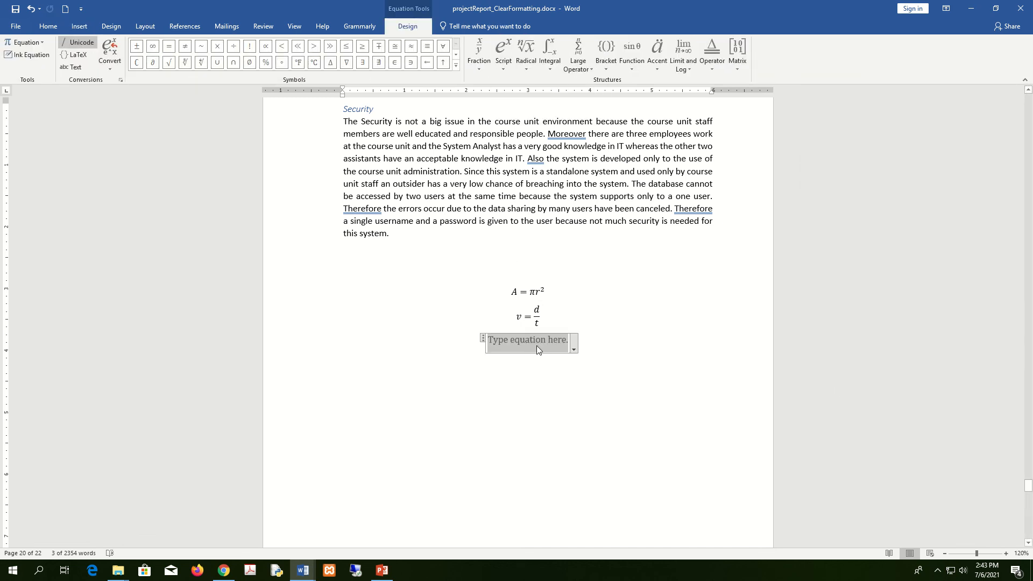
{"action": "left_click", "coordinate": [653, 66]}
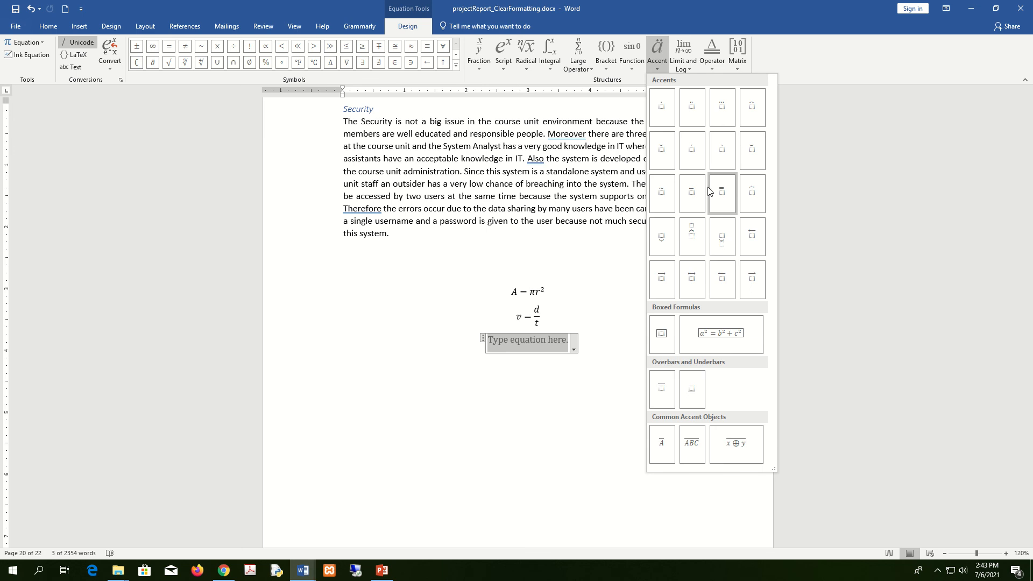
{"action": "left_click", "coordinate": [692, 201]}
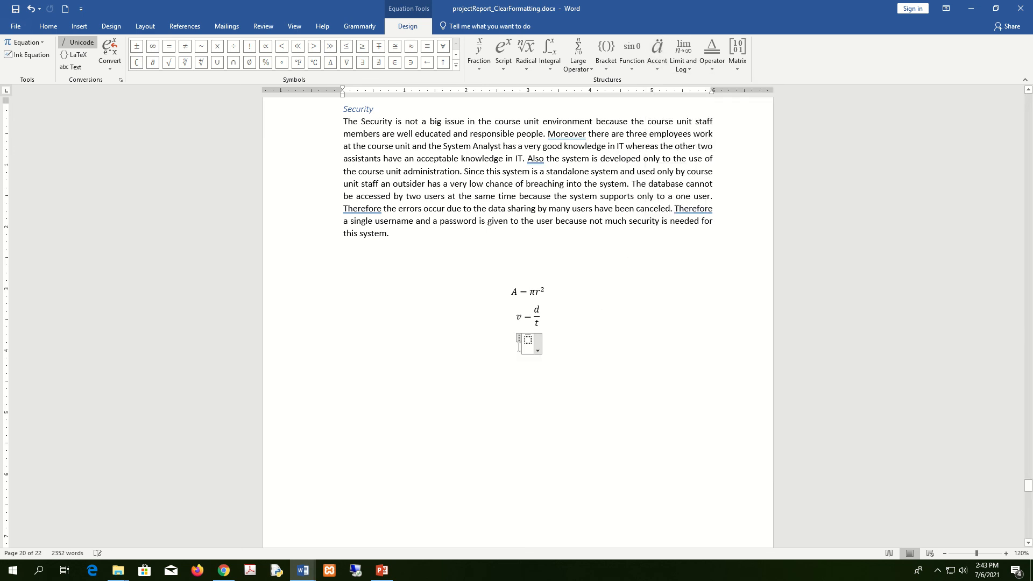
{"action": "type", "text": "x̄"}
{"action": "type", "text": "="}
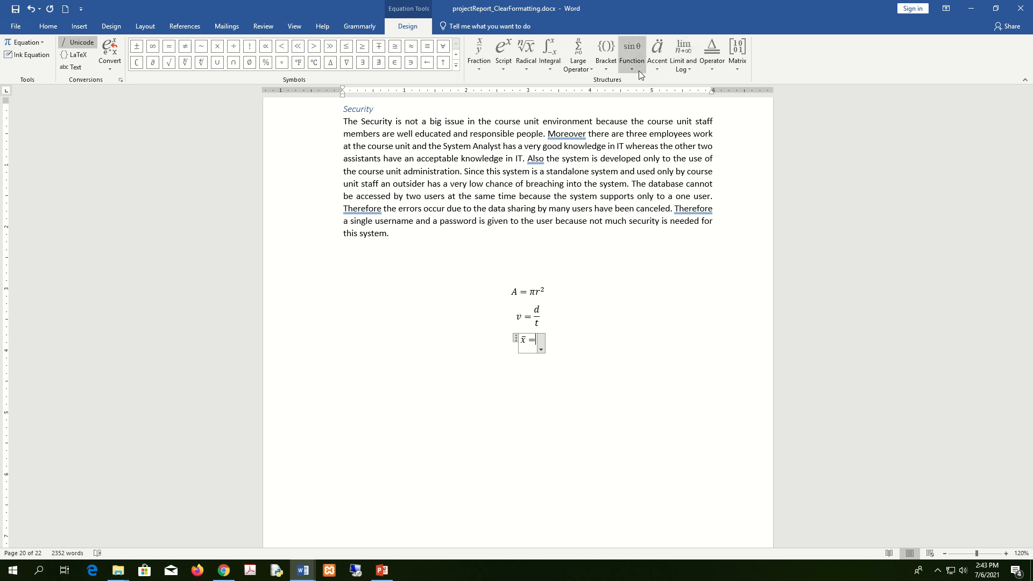
{"action": "left_click", "coordinate": [508, 71]}
{"action": "left_click", "coordinate": [528, 69]}
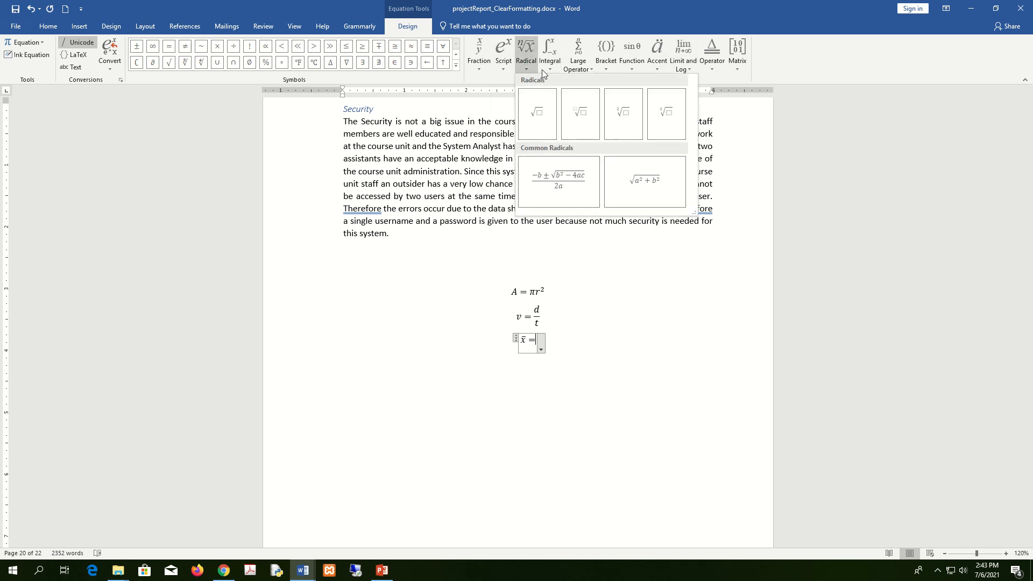
{"action": "left_click", "coordinate": [545, 69]}
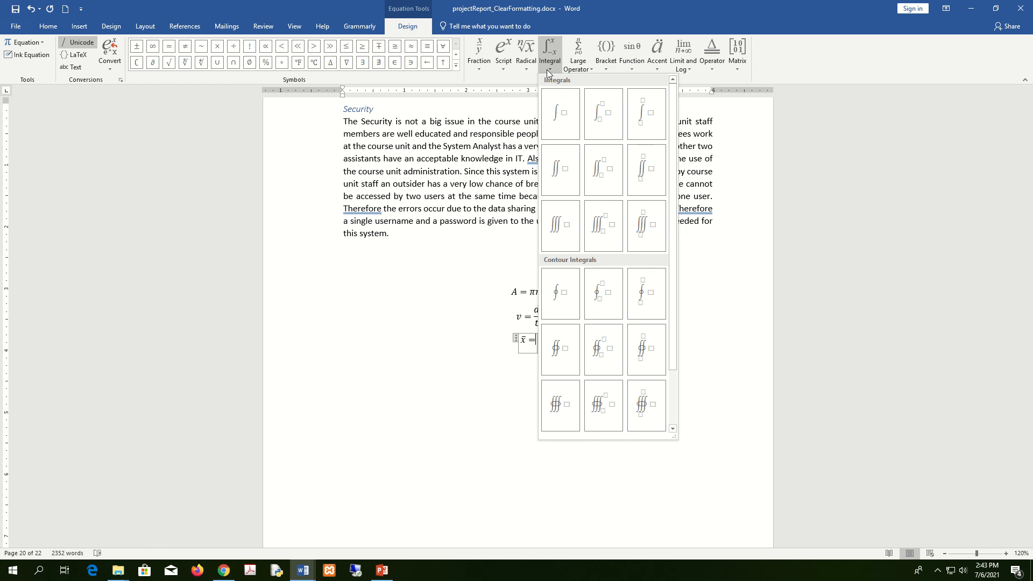
{"action": "left_click", "coordinate": [587, 69]}
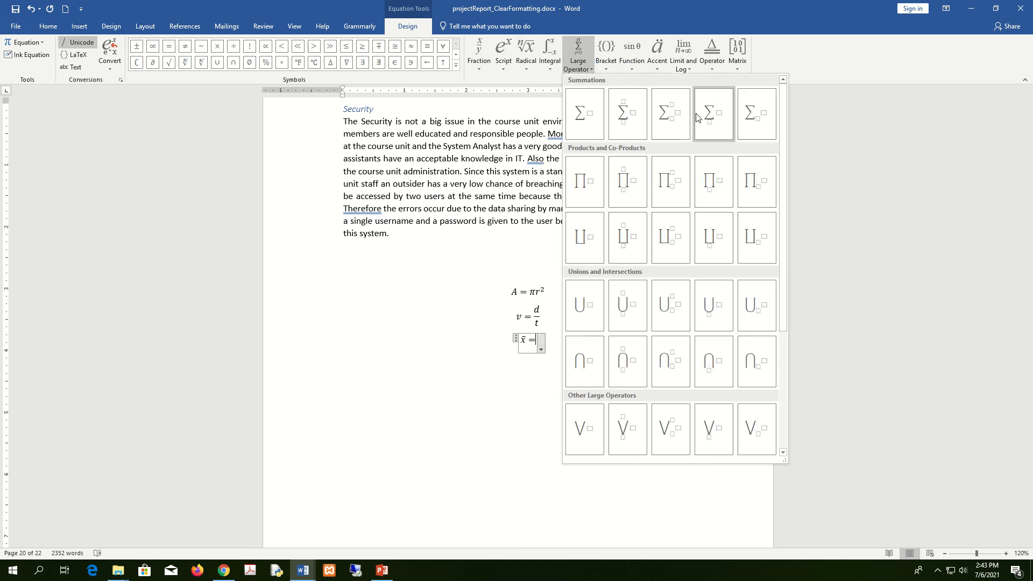
{"action": "left_click", "coordinate": [619, 23]}
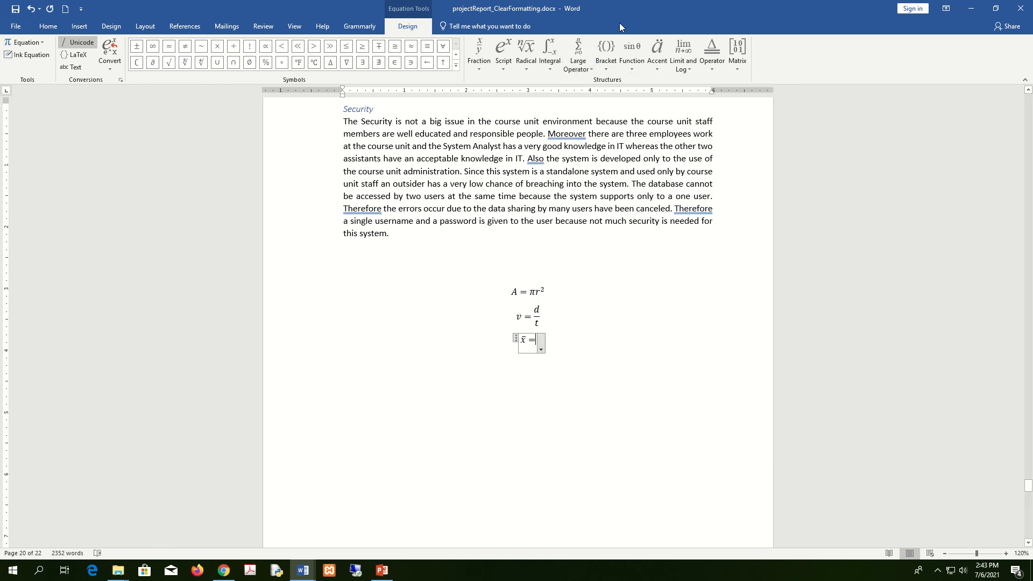
- Add a stacked fraction after the equals sign and place a summation with subscript and superscript limits in its numerator
{"action": "left_click", "coordinate": [482, 69]}
{"action": "left_click", "coordinate": [490, 115]}
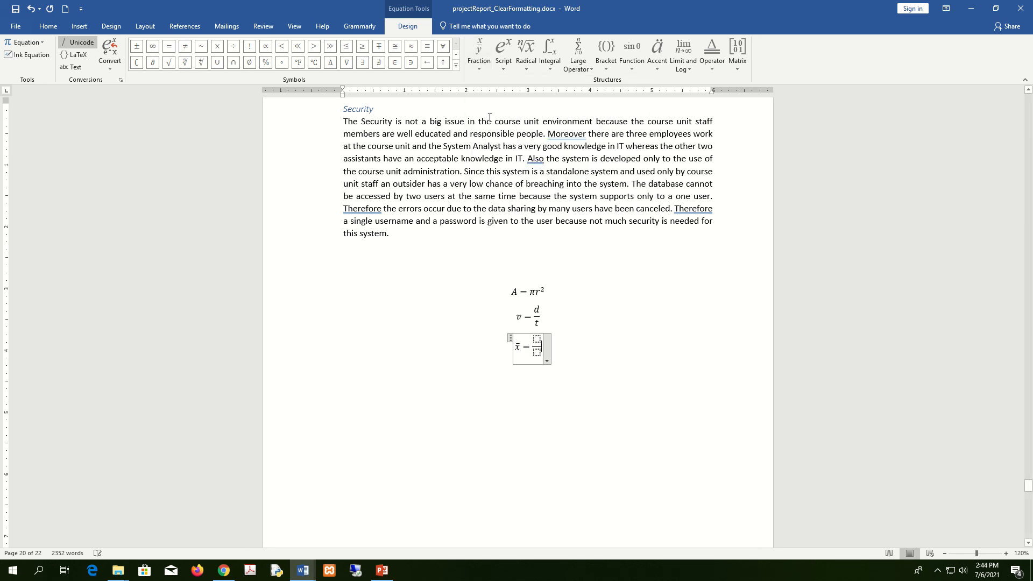
{"action": "left_click", "coordinate": [536, 339]}
{"action": "left_click", "coordinate": [583, 70]}
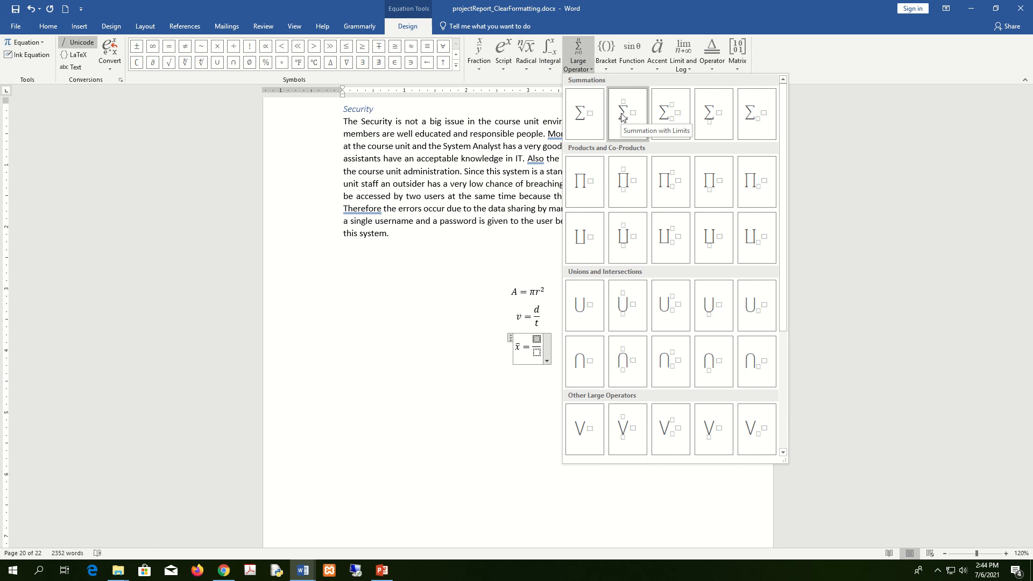
{"action": "left_click", "coordinate": [667, 117]}
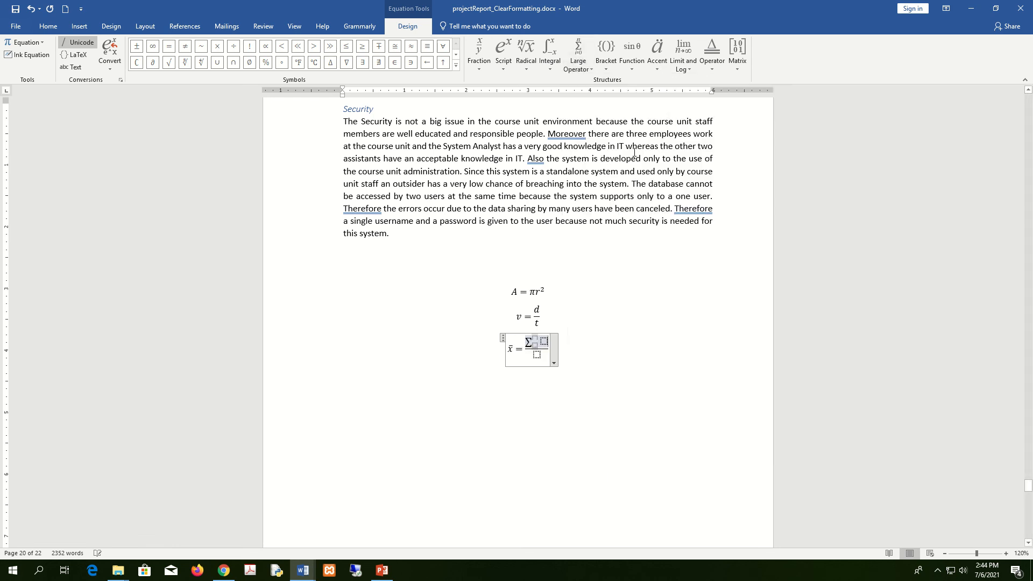
- Insert a subscript structure as the summation's operand and fill it in as x with subscript i
{"action": "left_click", "coordinate": [544, 341]}
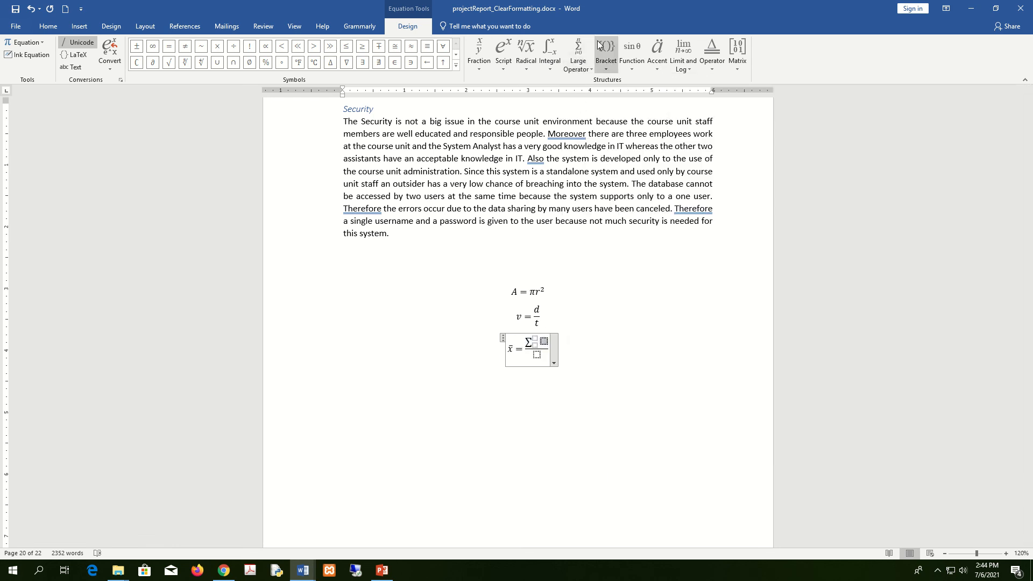
{"action": "left_click", "coordinate": [654, 69]}
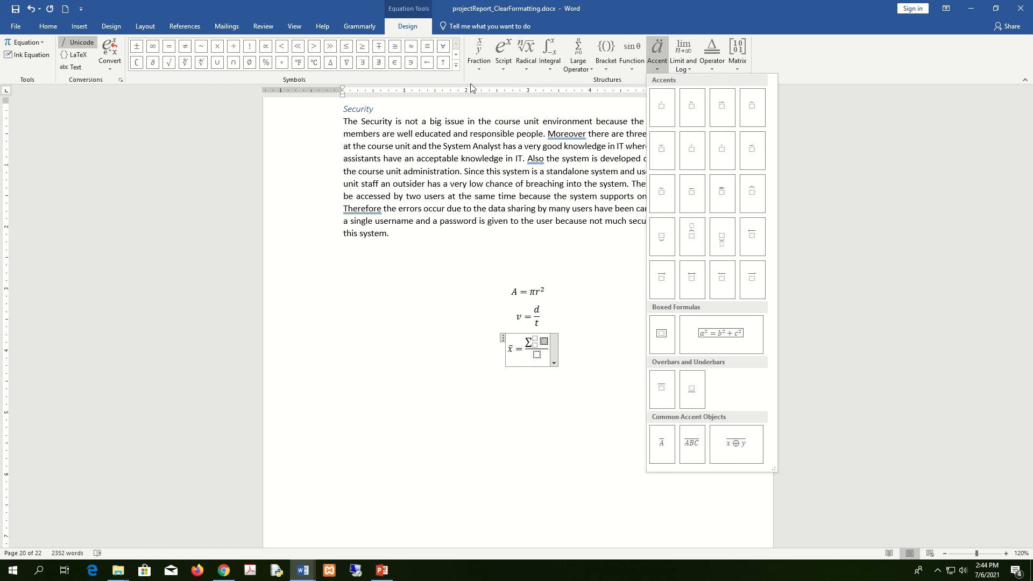
{"action": "left_click", "coordinate": [588, 74]}
{"action": "left_click", "coordinate": [550, 68]}
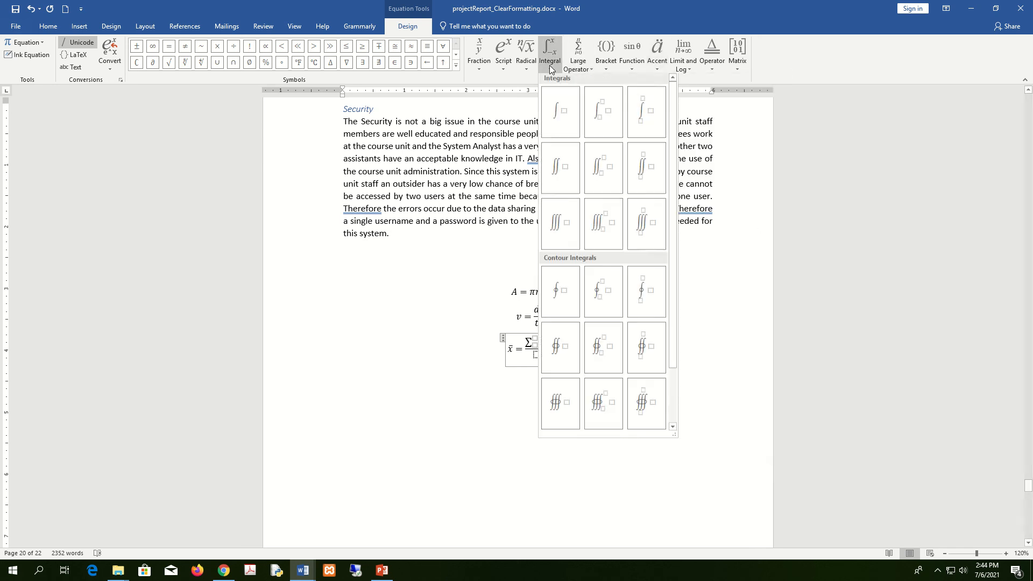
{"action": "left_click", "coordinate": [527, 70]}
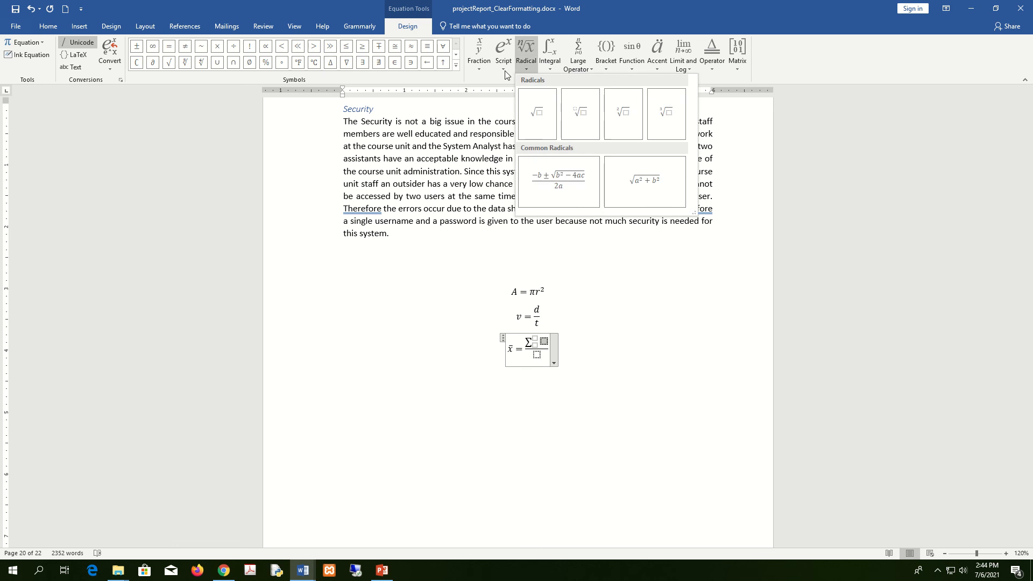
{"action": "left_click", "coordinate": [506, 70]}
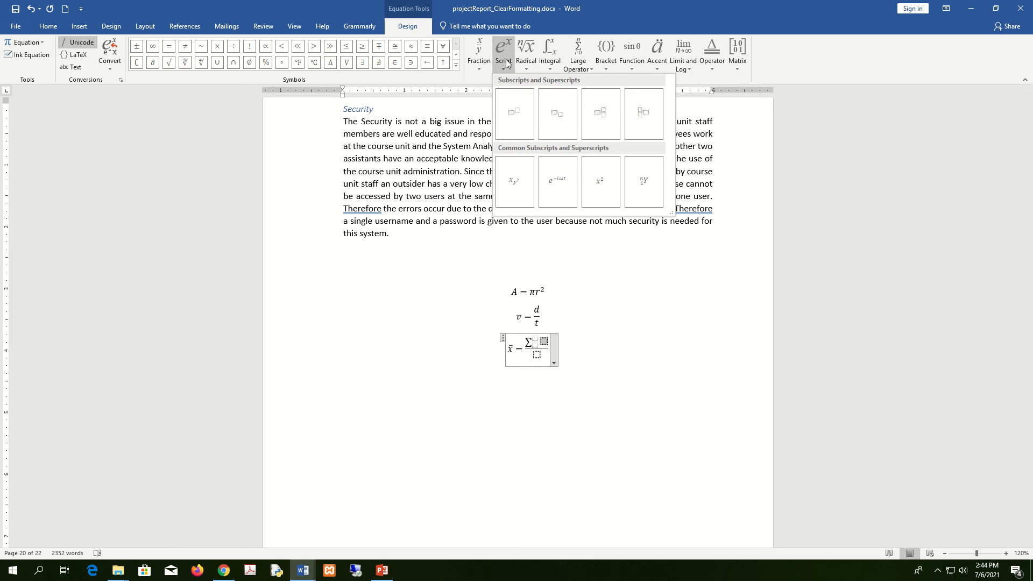
{"action": "left_click", "coordinate": [558, 114]}
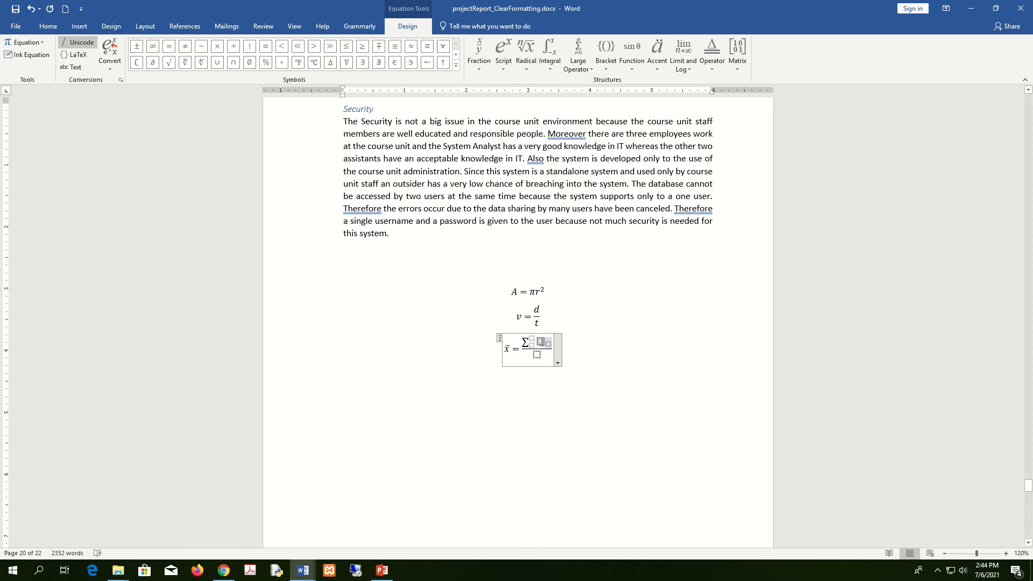
{"action": "type", "text": "x"}
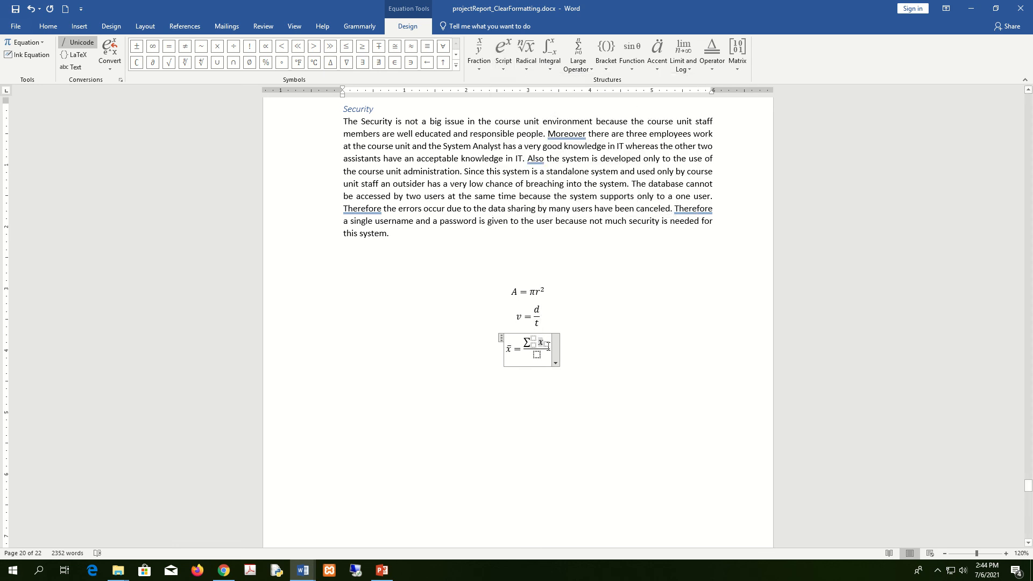
{"action": "left_click", "coordinate": [546, 345]}
{"action": "type", "text": "i"}
- Set the summation's lower limit to i=1 and its upper limit to n
{"action": "left_click", "coordinate": [535, 346]}
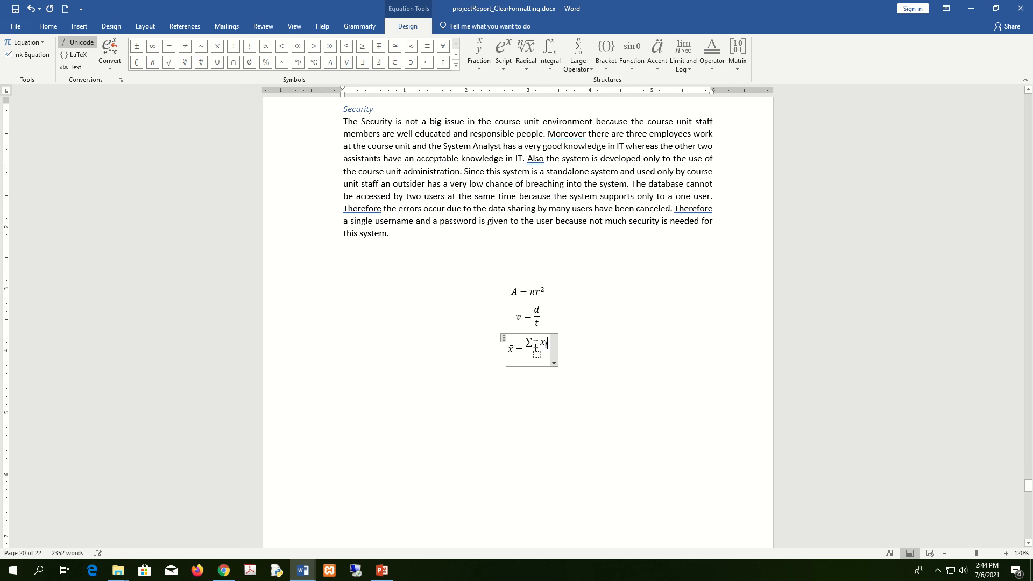
{"action": "type", "text": "i=0"}
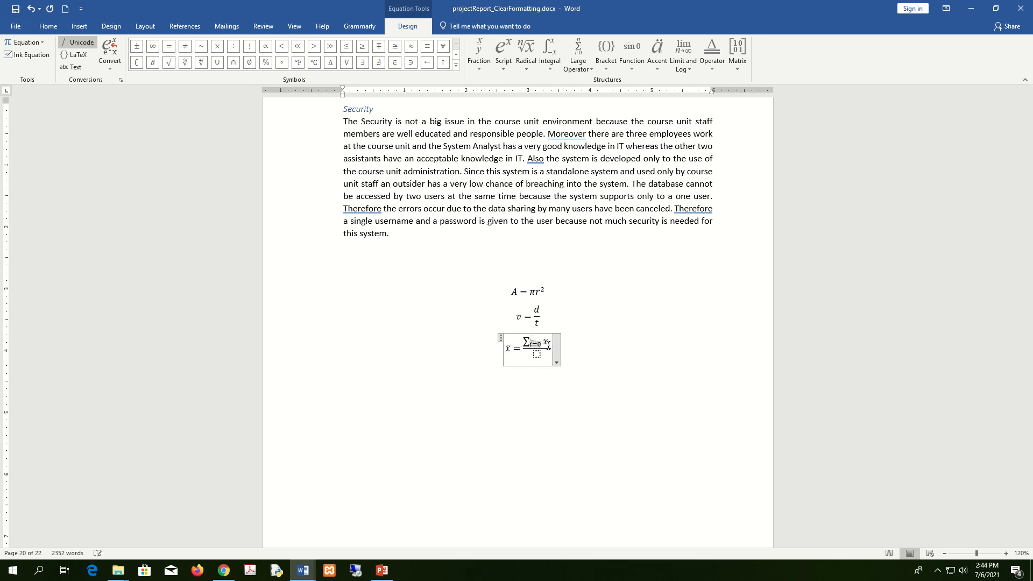
{"action": "key", "text": "BackSpace"}
{"action": "type", "text": "1)^"}
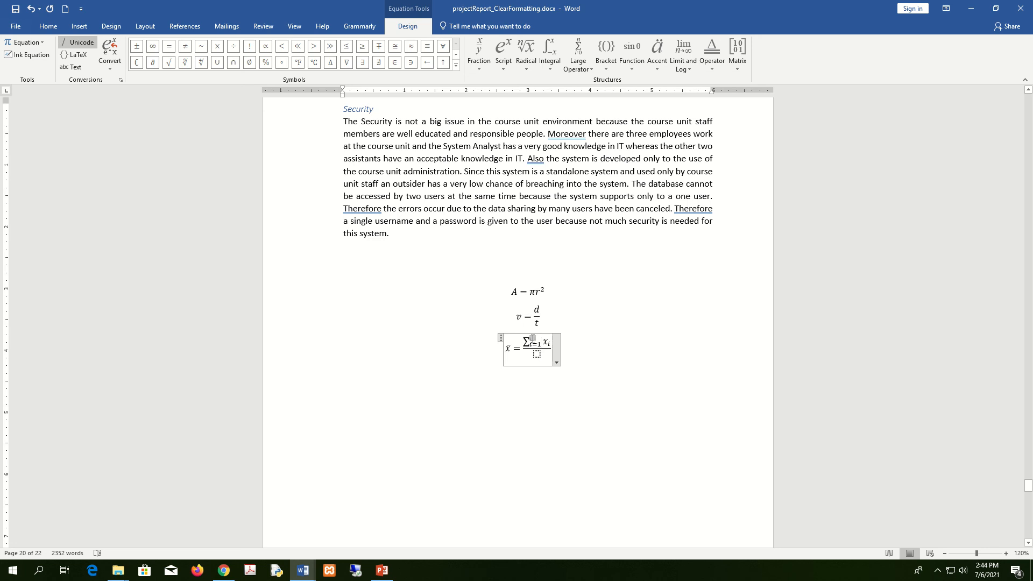
{"action": "type", "text": "n"}
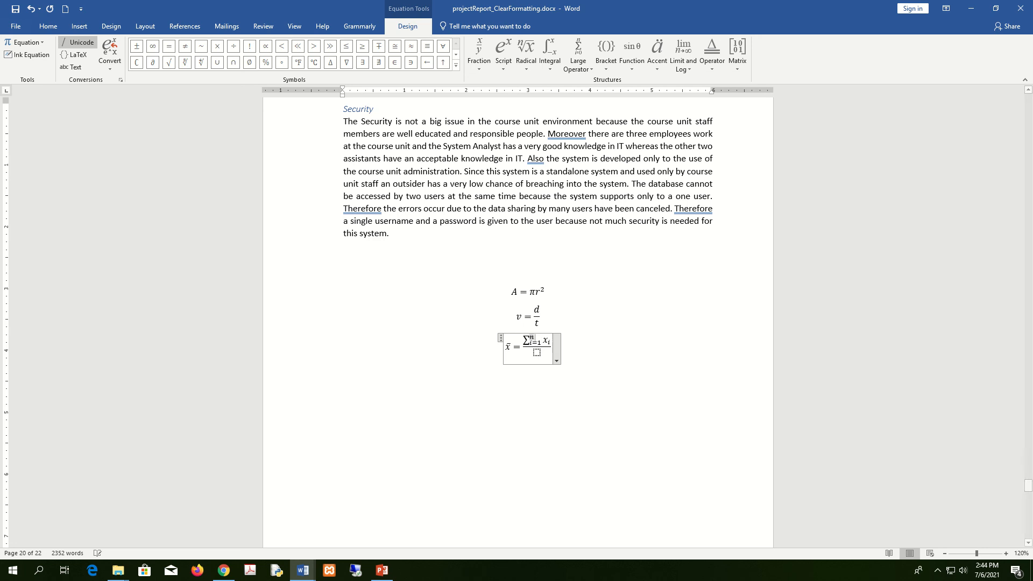
- Enter n as the denominator of the mean equation's fraction and leave the equation
{"action": "left_click", "coordinate": [537, 353]}
{"action": "type", "text": "n"}
{"action": "left_click", "coordinate": [616, 347]}
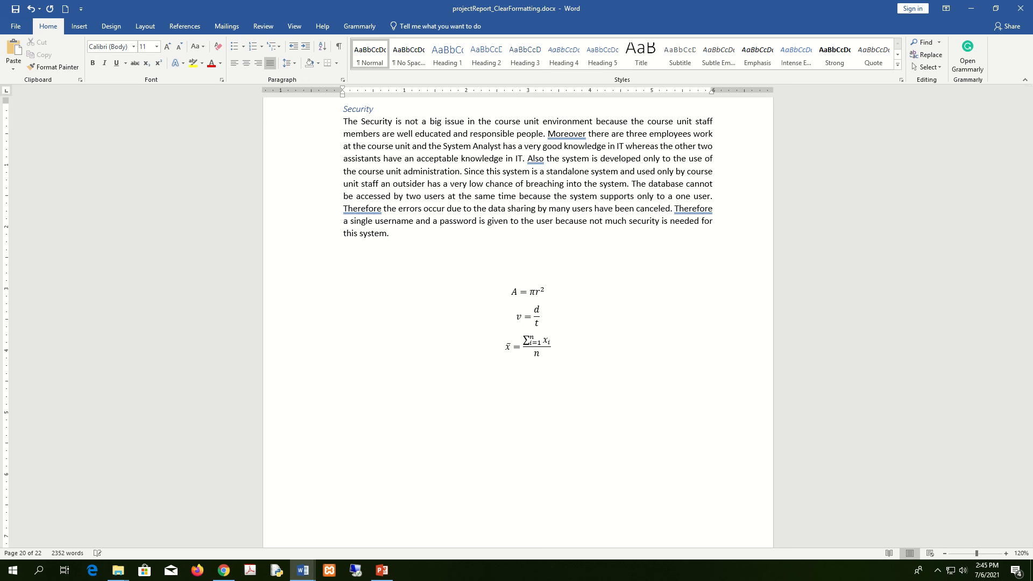
- Insert a caption with the Equation label below the mean equation and add the text ": Averatge" to it
{"action": "left_click", "coordinate": [79, 25]}
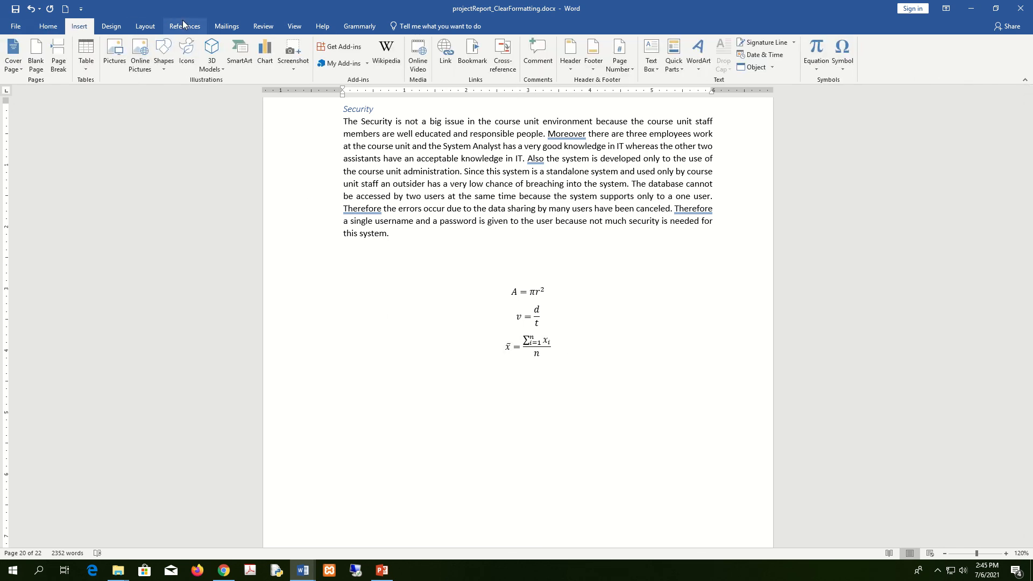
{"action": "left_click", "coordinate": [184, 26]}
{"action": "left_click", "coordinate": [328, 62]}
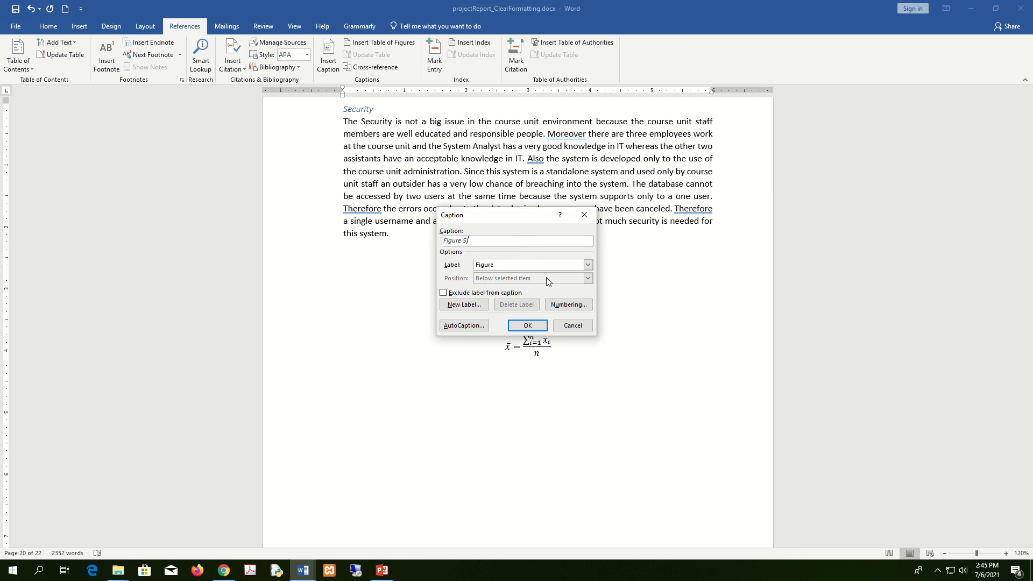
{"action": "left_click", "coordinate": [587, 264]}
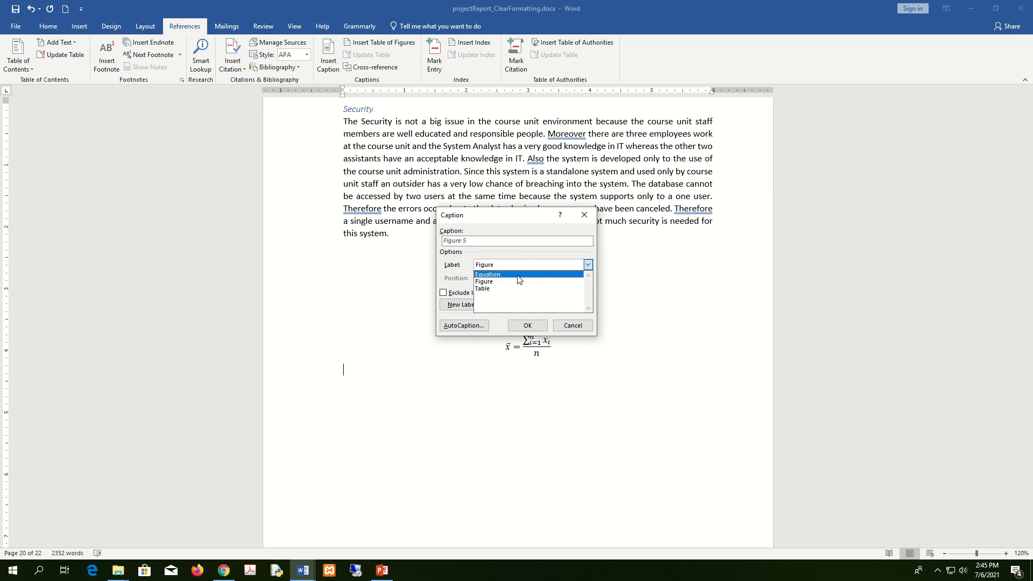
{"action": "left_click", "coordinate": [492, 274]}
{"action": "left_click", "coordinate": [528, 325]}
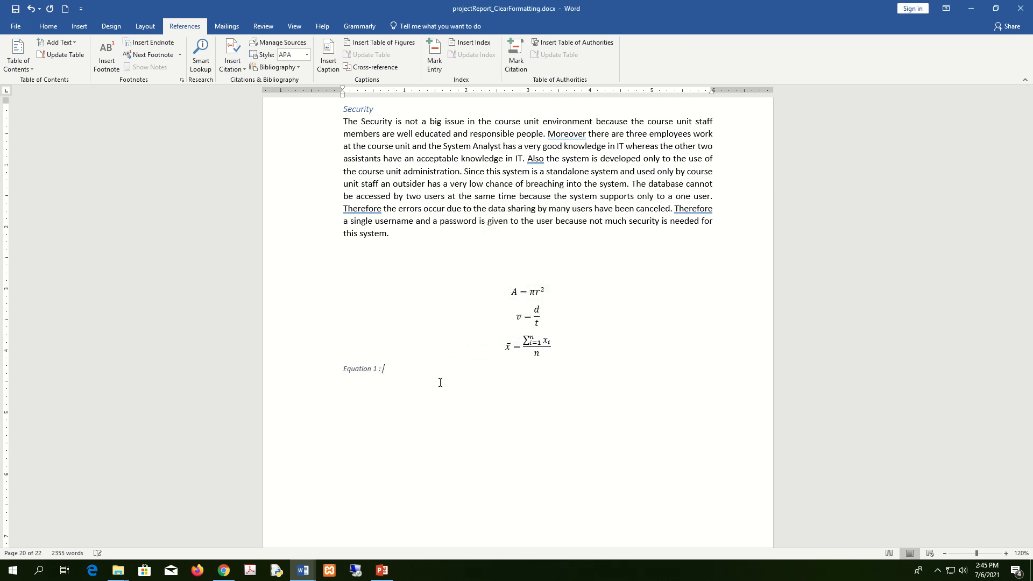
{"action": "type", "text": ": Averate "}
{"action": "type", "text": "age"}
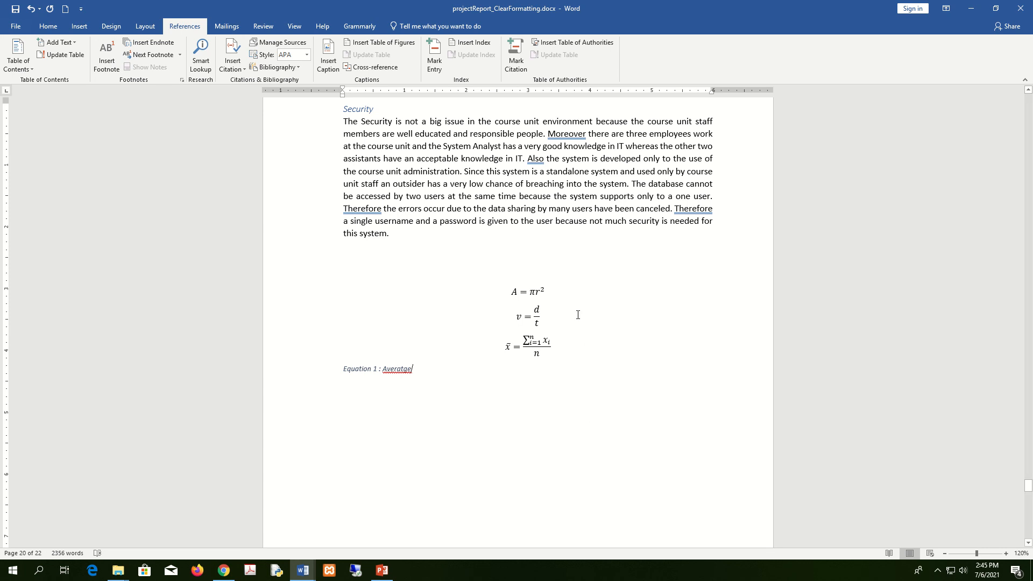
- Add a blank line below the velocity equation and correct the misspelled word in the mean equation's caption to "Average"
{"action": "key", "text": "Return"}
{"action": "right_click", "coordinate": [403, 389]}
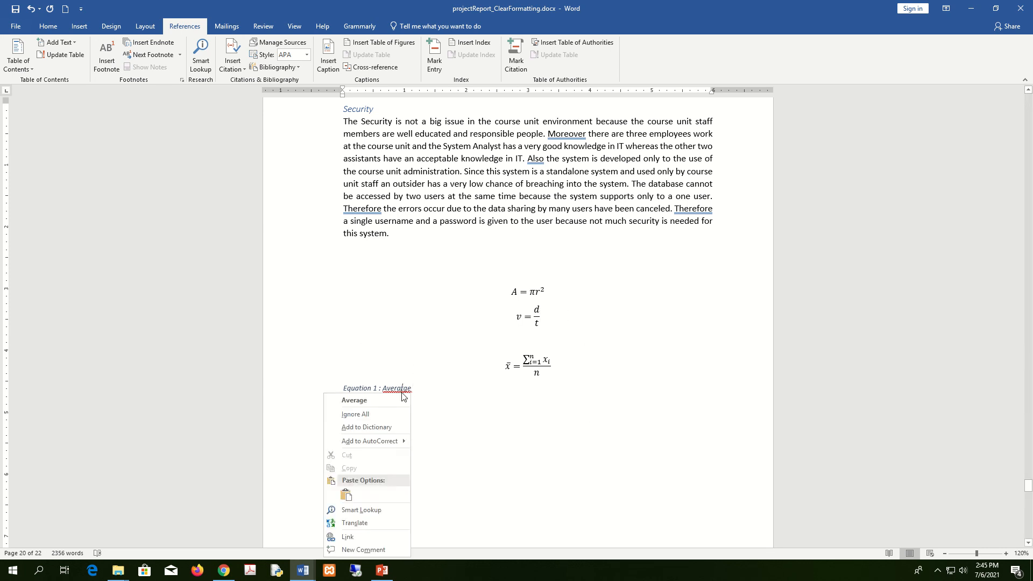
{"action": "left_click", "coordinate": [392, 404]}
- Insert a caption with the Equation label below the velocity equation and add the text ": Velocity" to it
{"action": "left_click", "coordinate": [478, 339]}
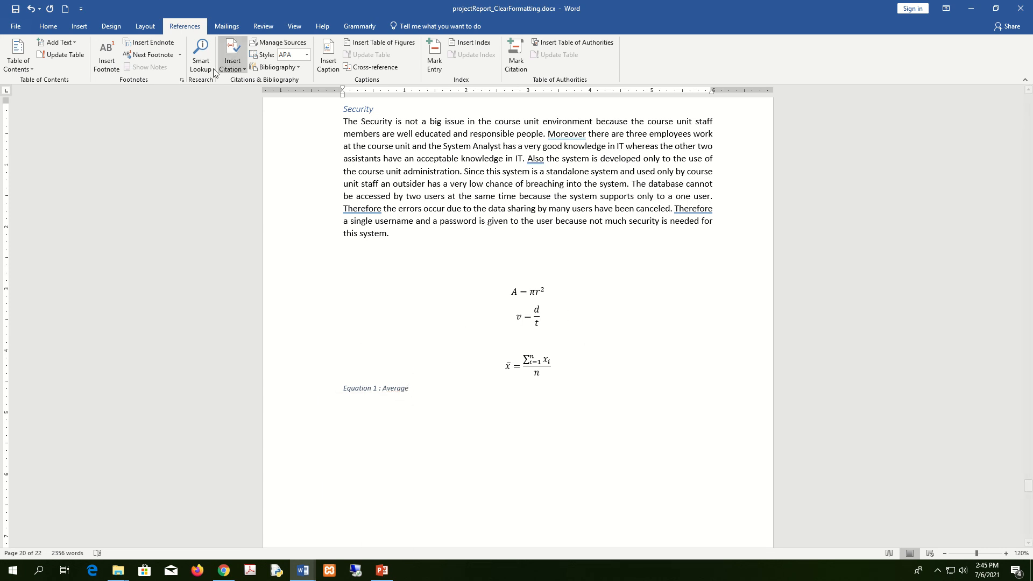
{"action": "left_click", "coordinate": [335, 56]}
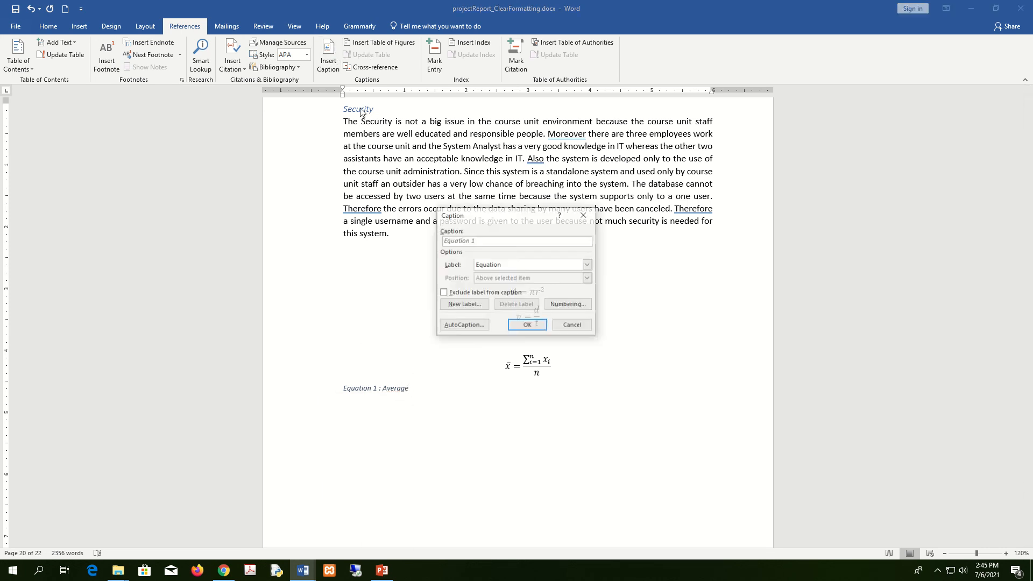
{"action": "left_click", "coordinate": [527, 325]}
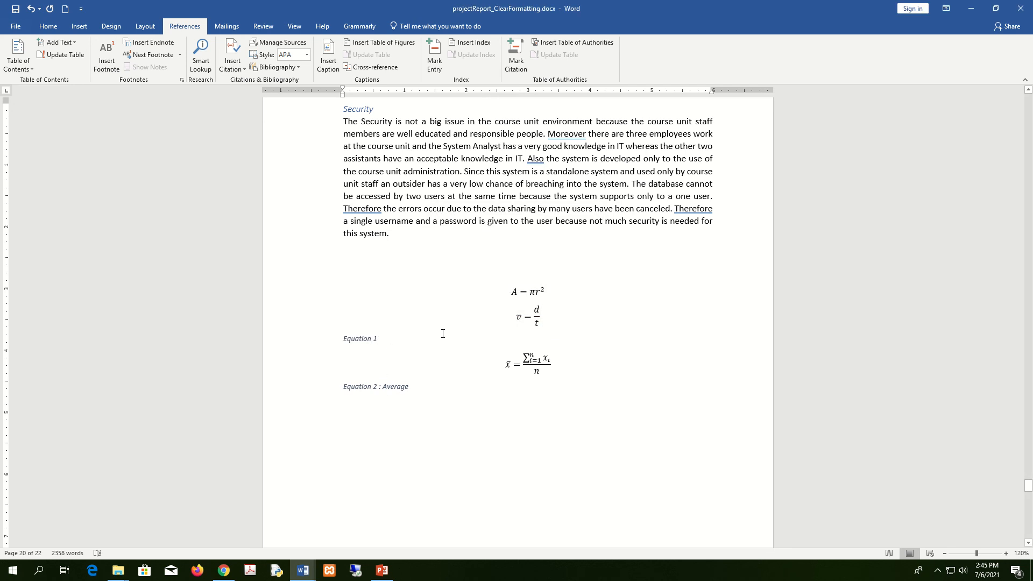
{"action": "type", "text": ": Ver"}
- Insert a caption with the Equation label on a new line below the circle-area equation and add the text ": Area of Circle"
{"action": "key", "text": "Return"}
{"action": "left_click", "coordinate": [329, 53]}
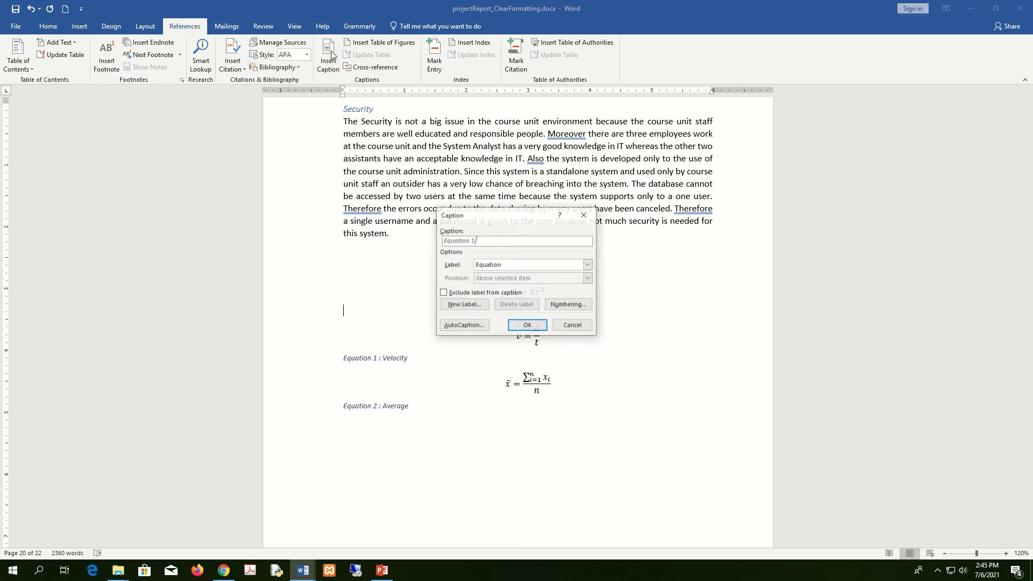
{"action": "left_click", "coordinate": [528, 325]}
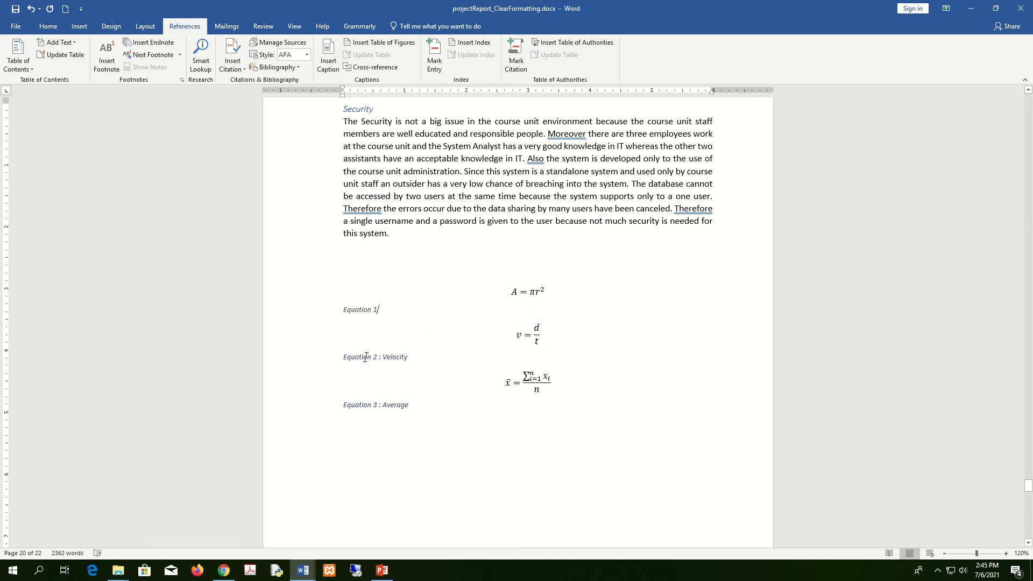
{"action": "type", "text": ": Area of Circle"}
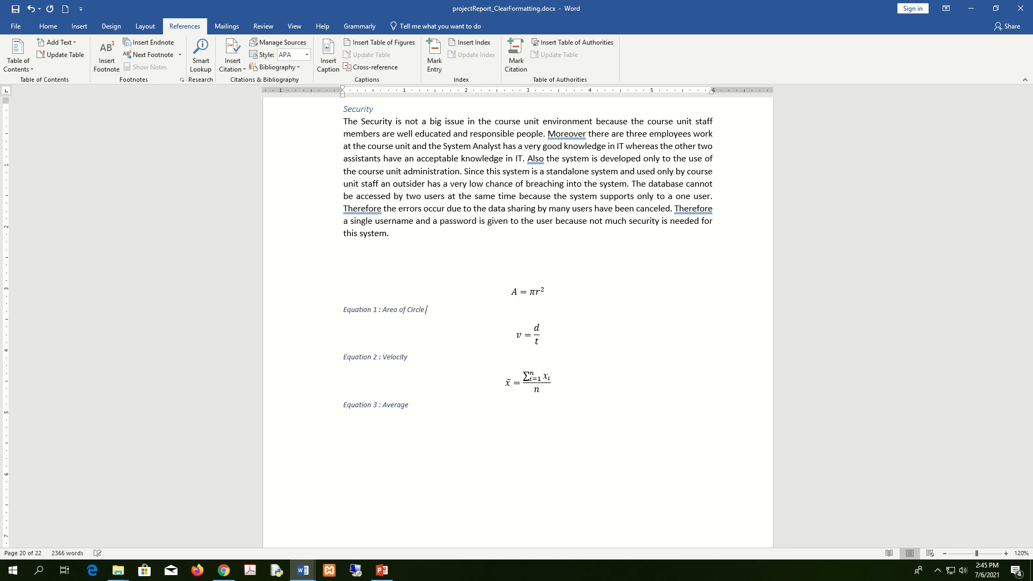
- Move the circle-area equation up one line and center the three equation captions
{"action": "left_click", "coordinate": [520, 295]}
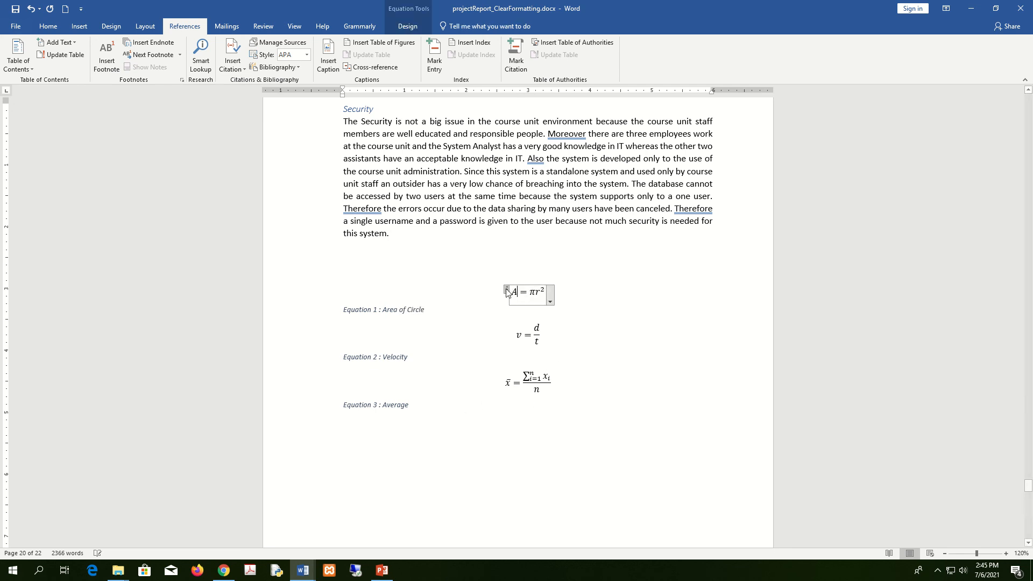
{"action": "left_click_drag", "start_coordinate": [507, 290], "coordinate": [371, 286]}
{"action": "left_click", "coordinate": [340, 310]}
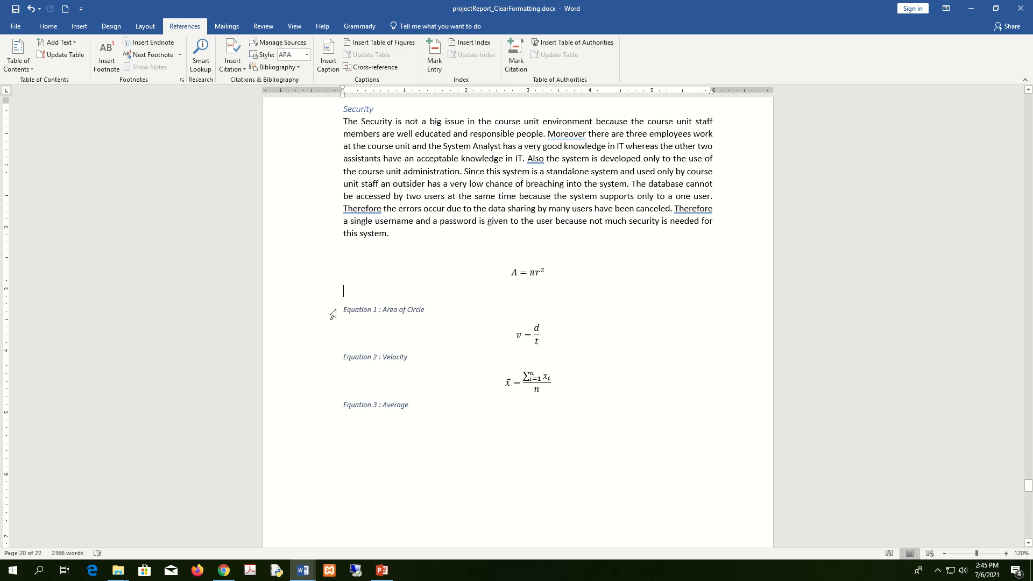
{"action": "left_click", "coordinate": [48, 26]}
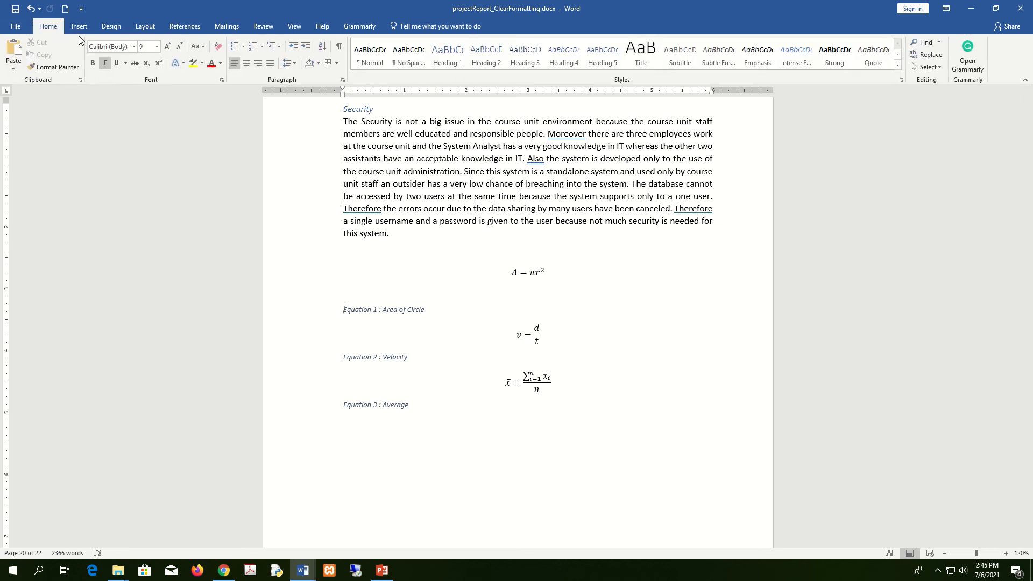
{"action": "left_click", "coordinate": [246, 63]}
{"action": "left_click", "coordinate": [340, 357]}
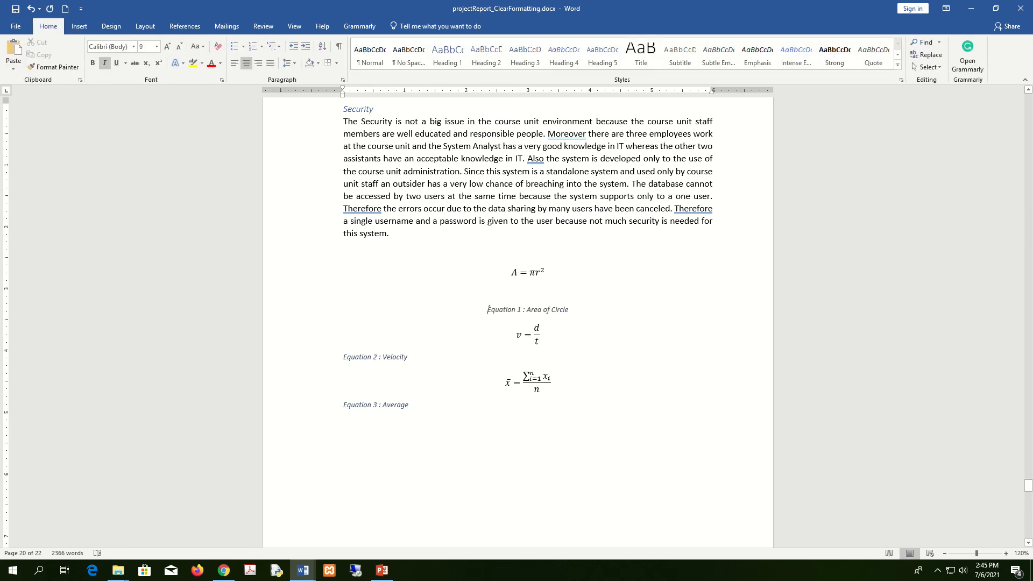
{"action": "left_click", "coordinate": [246, 63]}
{"action": "left_click", "coordinate": [341, 405]}
{"action": "key", "text": "ctrl+e"}
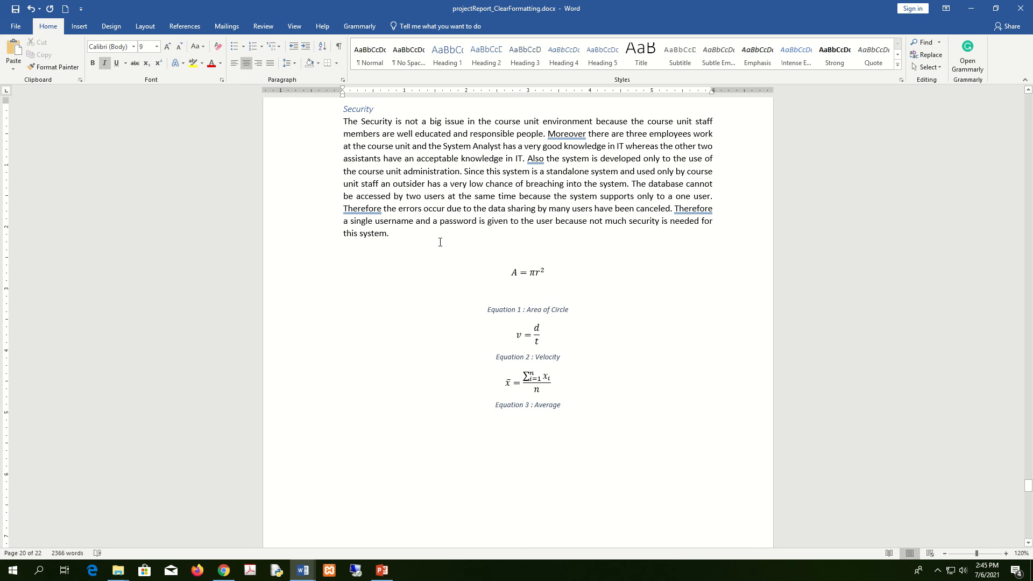
- Add a new page after the list of figures, before Chapter 1
{"action": "scroll", "coordinate": [608, 362], "scroll_direction": "up", "scroll_amount": 10}
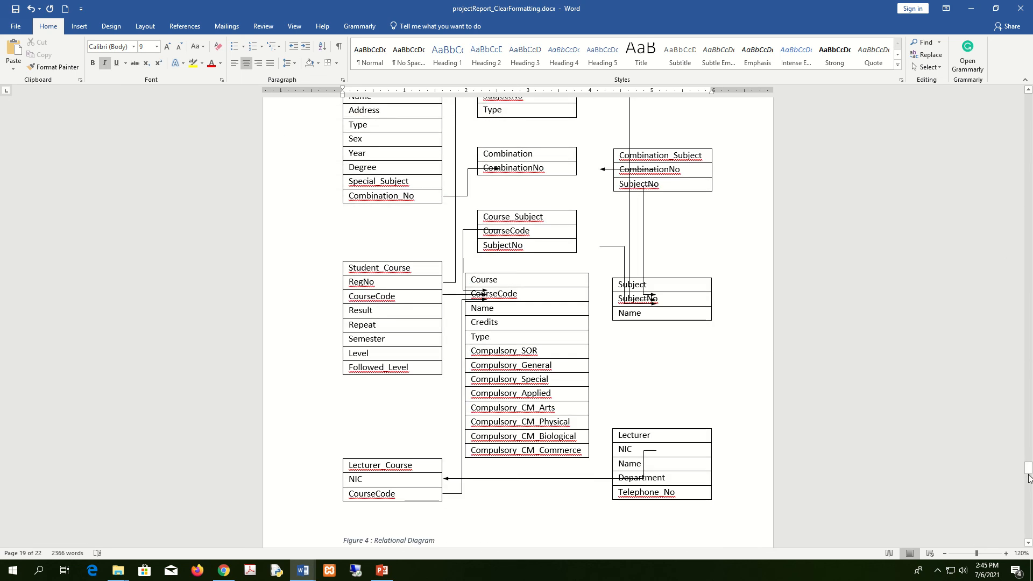
{"action": "left_click_drag", "start_coordinate": [1028, 471], "coordinate": [1005, 80]}
{"action": "scroll", "coordinate": [542, 365], "scroll_direction": "down", "scroll_amount": 20}
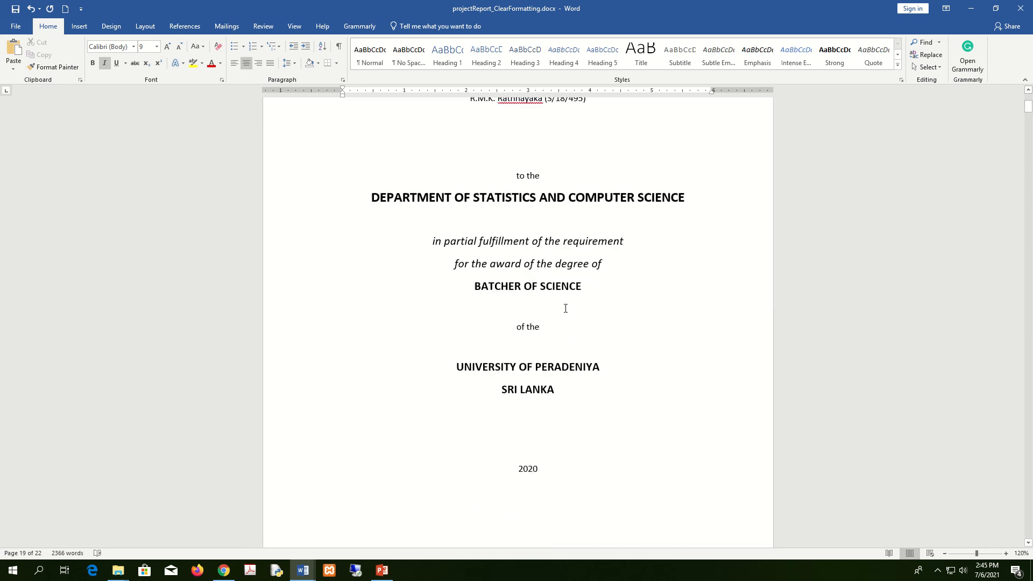
{"action": "scroll", "coordinate": [542, 367], "scroll_direction": "down", "scroll_amount": 15}
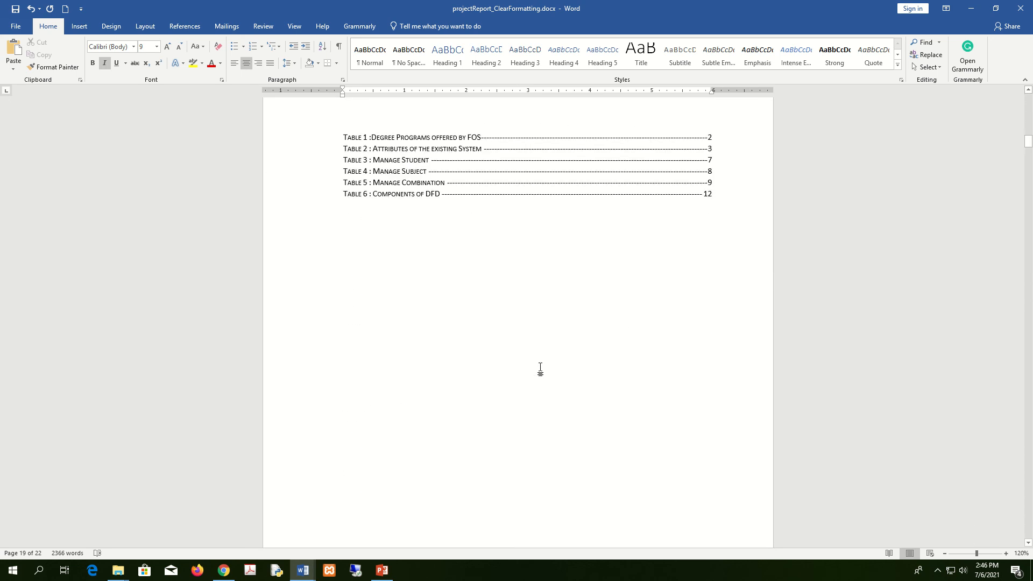
{"action": "scroll", "coordinate": [541, 373], "scroll_direction": "down", "scroll_amount": 3}
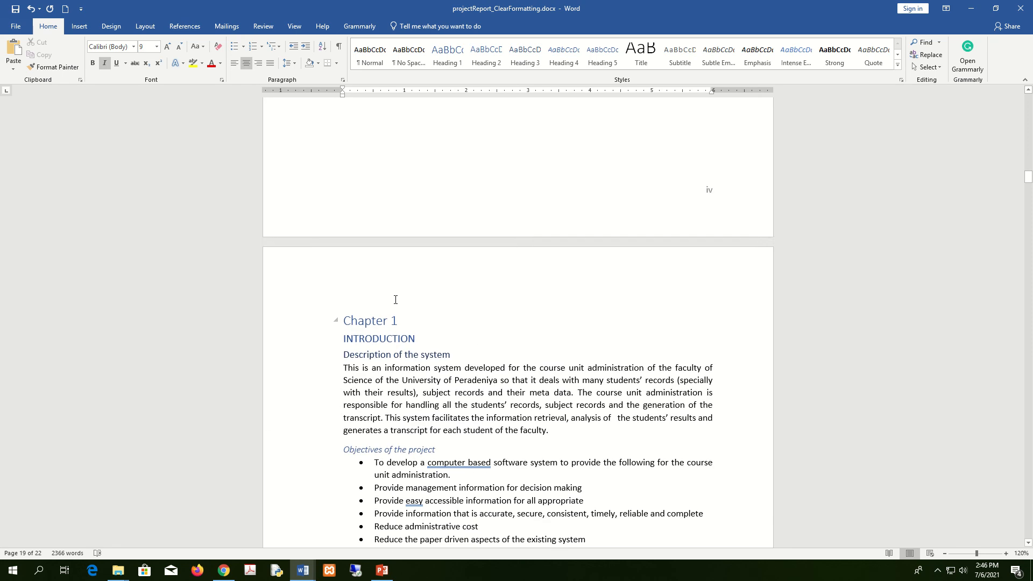
{"action": "scroll", "coordinate": [484, 287], "scroll_direction": "up", "scroll_amount": 12}
{"action": "left_click", "coordinate": [484, 287]}
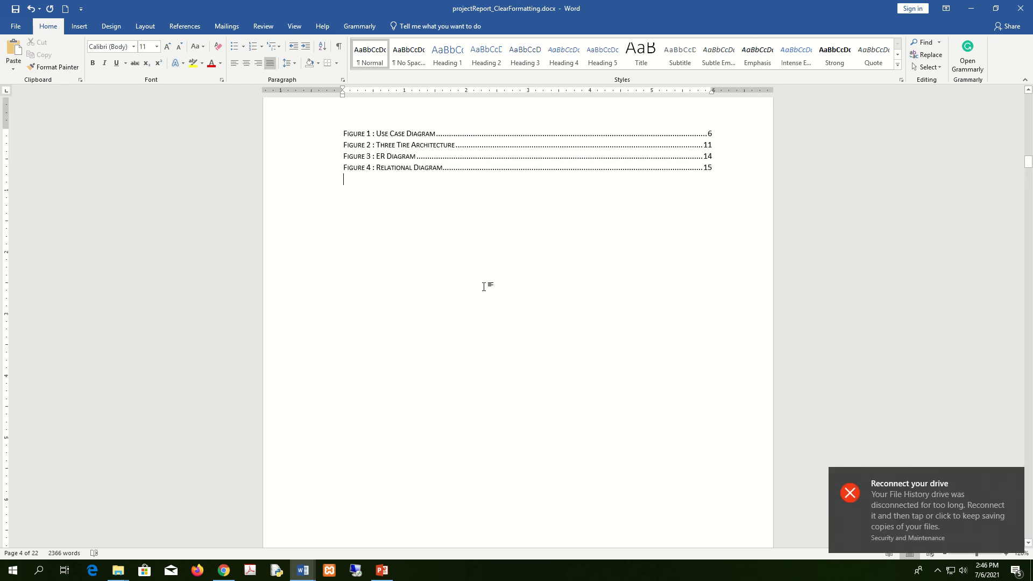
{"action": "scroll", "coordinate": [484, 287], "scroll_direction": "down", "scroll_amount": 5}
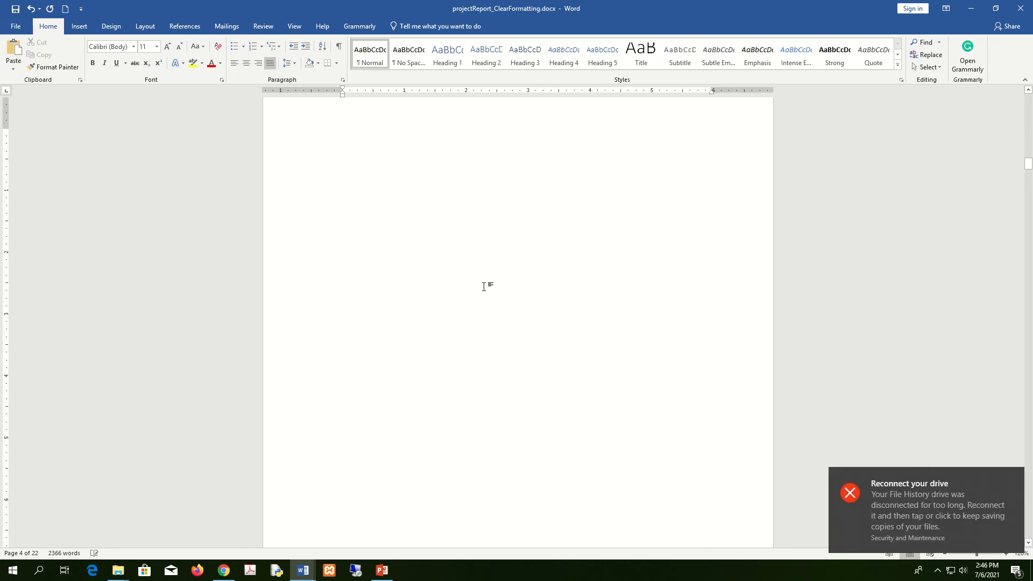
{"action": "scroll", "coordinate": [499, 351], "scroll_direction": "down", "scroll_amount": 10}
{"action": "scroll", "coordinate": [467, 397], "scroll_direction": "up", "scroll_amount": 5}
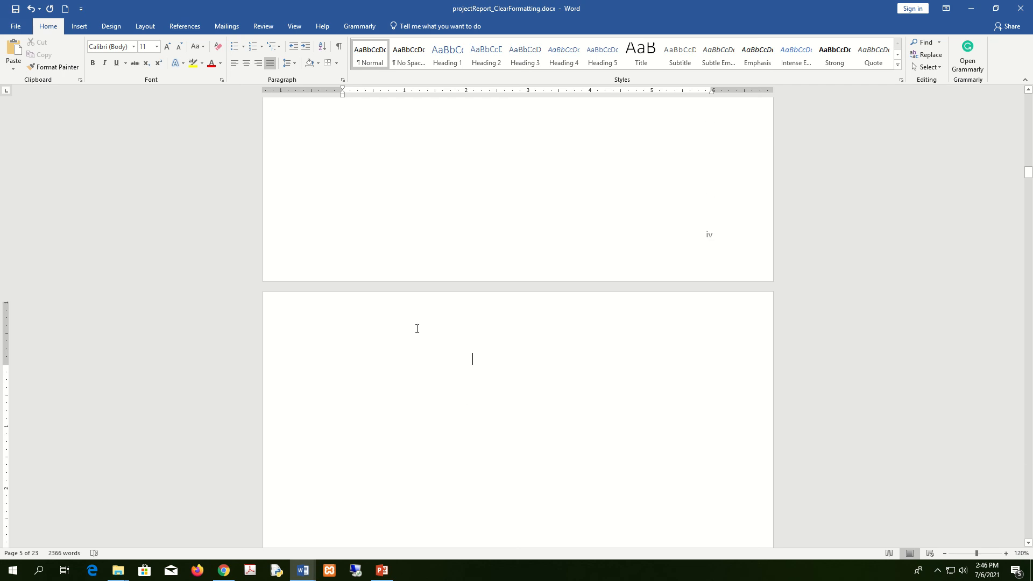
- Insert a table of figures with the Equation caption label after the list of figures as the list of equations
{"action": "left_click", "coordinate": [415, 365]}
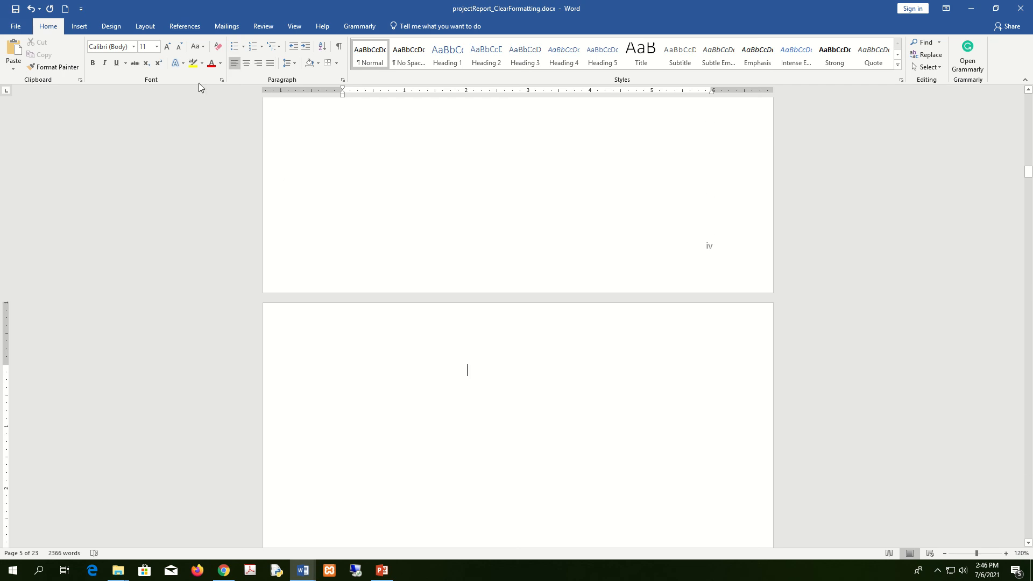
{"action": "left_click", "coordinate": [79, 26]}
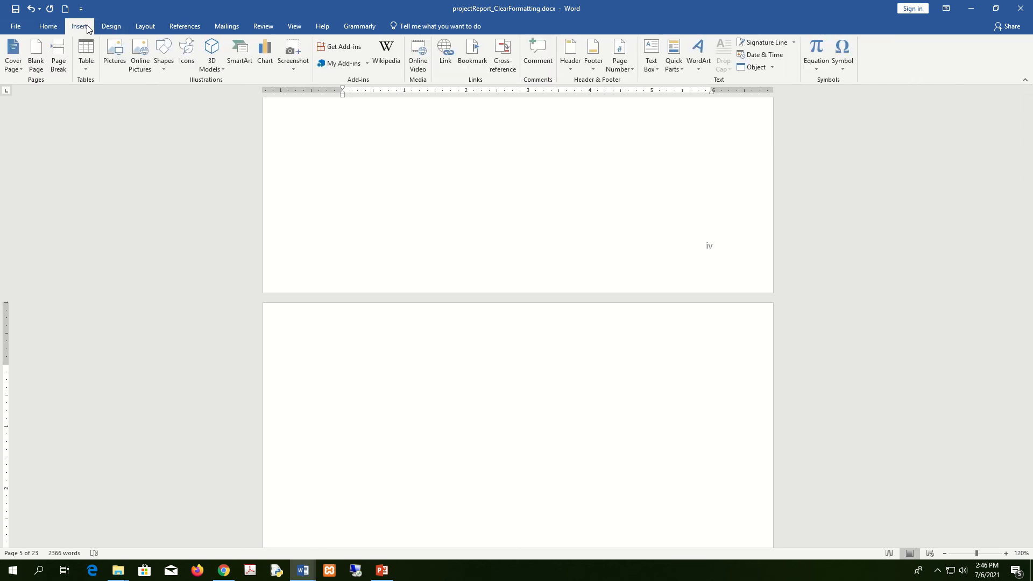
{"action": "left_click", "coordinate": [193, 28]}
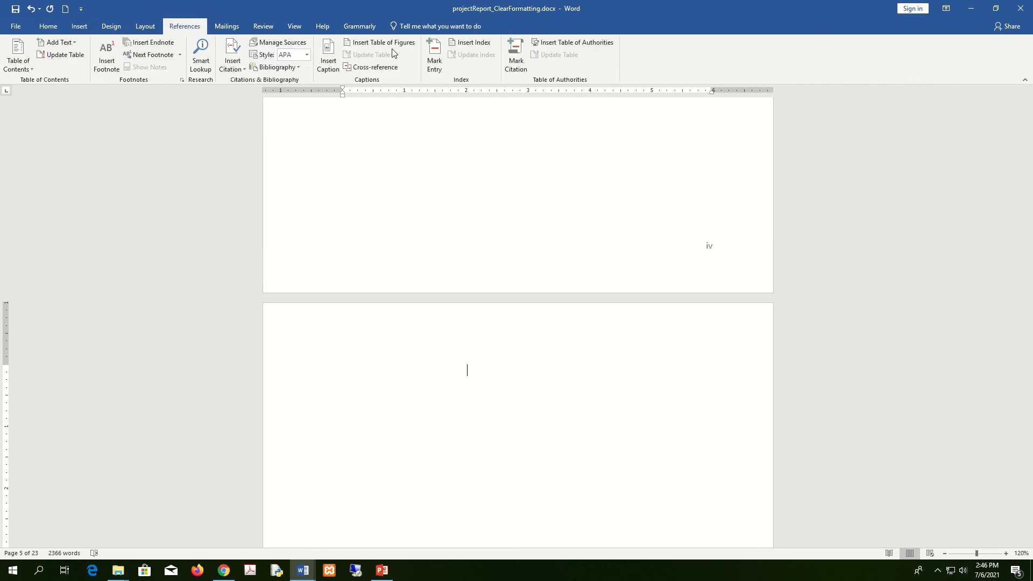
{"action": "left_click", "coordinate": [382, 43]}
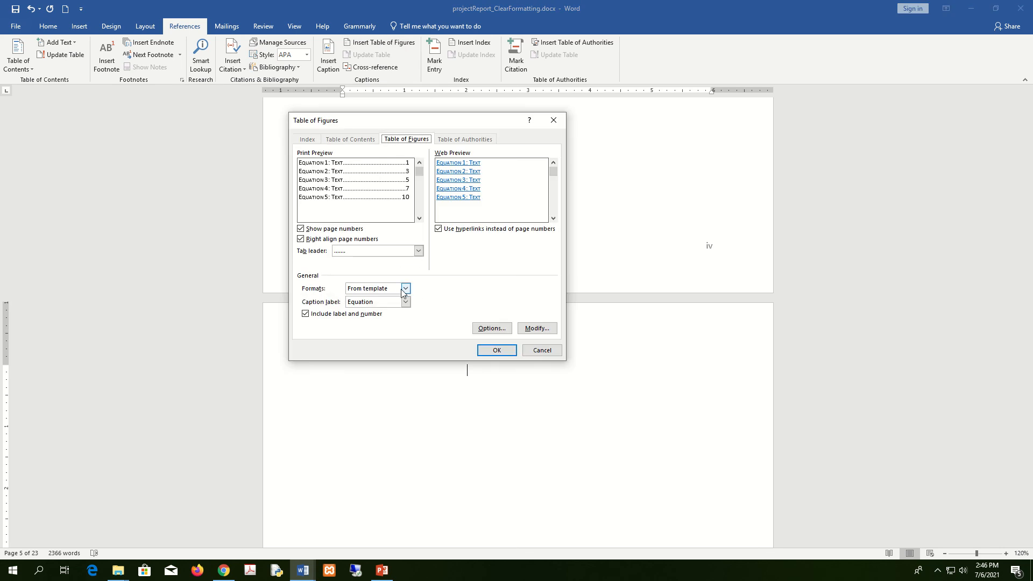
{"action": "left_click", "coordinate": [405, 302]}
{"action": "left_click", "coordinate": [403, 308]}
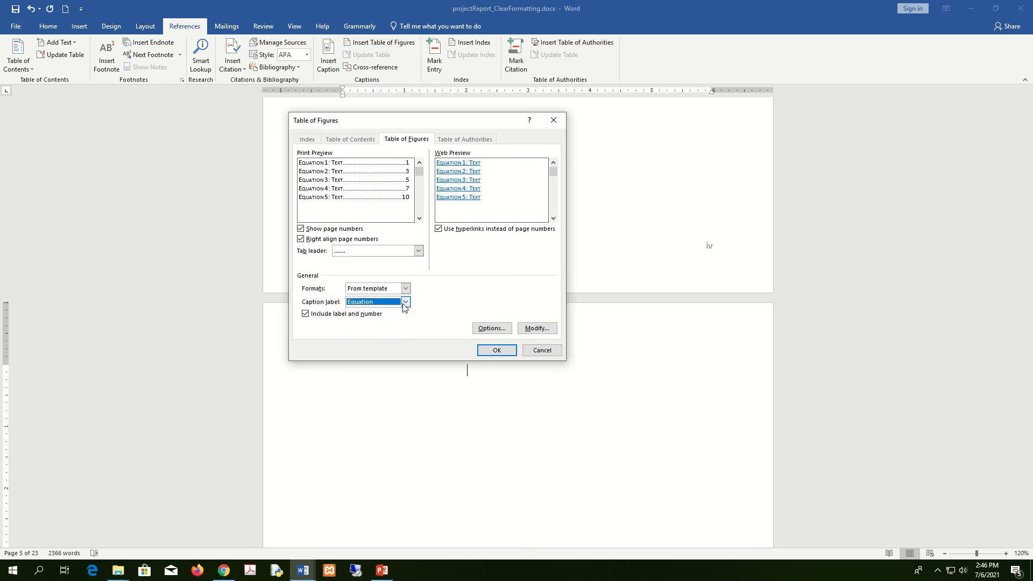
{"action": "left_click", "coordinate": [497, 351]}
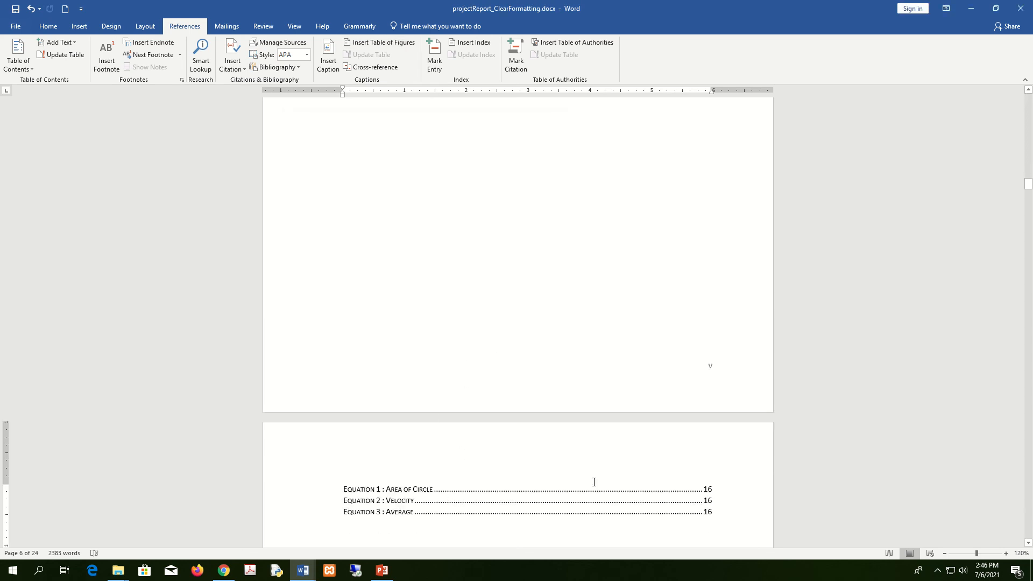
- Mark all occurrences of the word "system" as index entries, starting from the description paragraph in Chapter 1
{"action": "scroll", "coordinate": [586, 472], "scroll_direction": "down", "scroll_amount": 3}
{"action": "scroll", "coordinate": [426, 348], "scroll_direction": "down", "scroll_amount": 15}
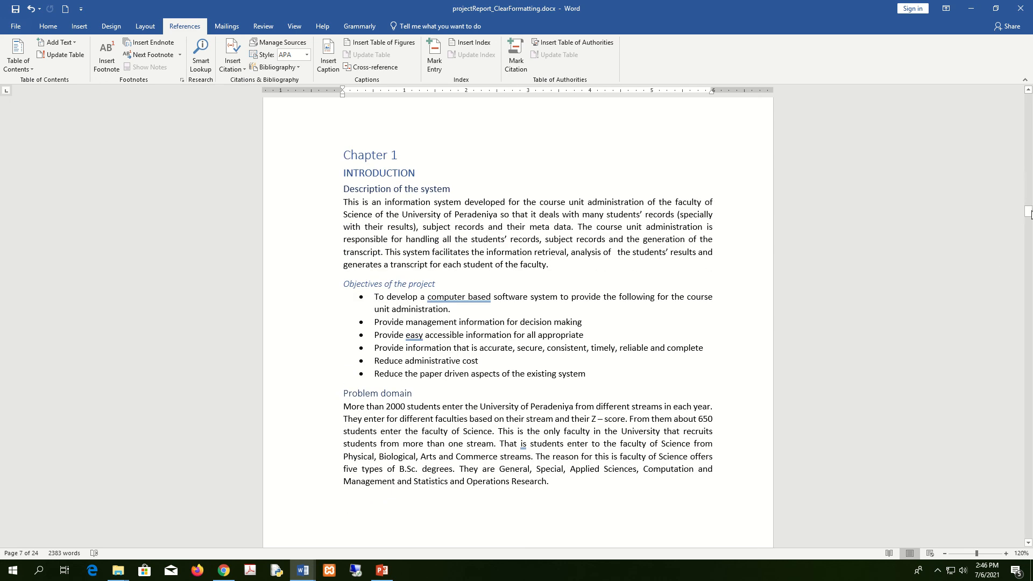
{"action": "mouse_move", "coordinate": [1029, 218]}
{"action": "left_mouse_down"}
{"action": "mouse_move", "coordinate": [1020, 326]}
{"action": "mouse_move", "coordinate": [1028, 531]}
{"action": "mouse_move", "coordinate": [1028, 107]}
{"action": "mouse_move", "coordinate": [1014, 217]}
{"action": "left_mouse_up"}
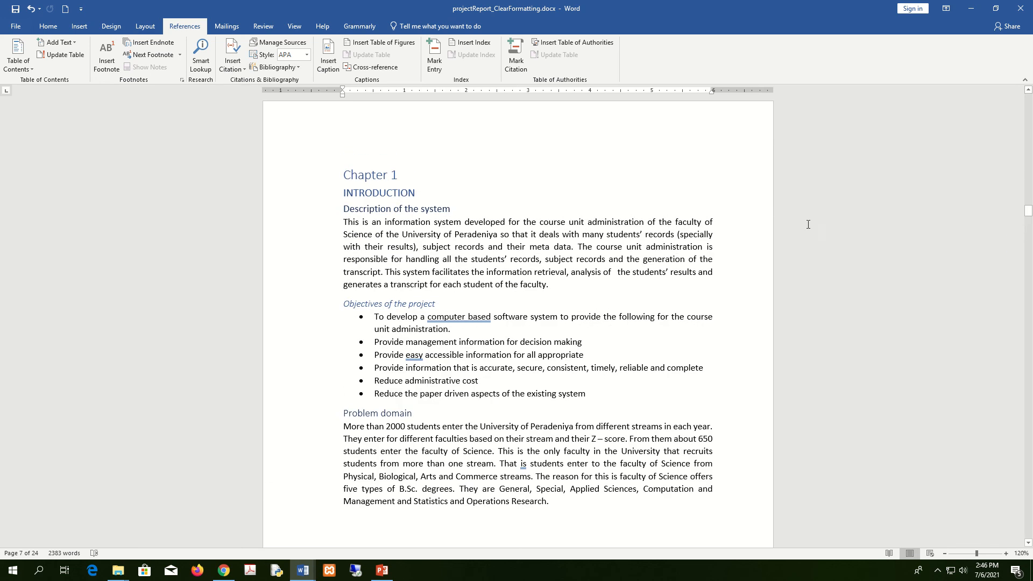
{"action": "left_click", "coordinate": [566, 222]}
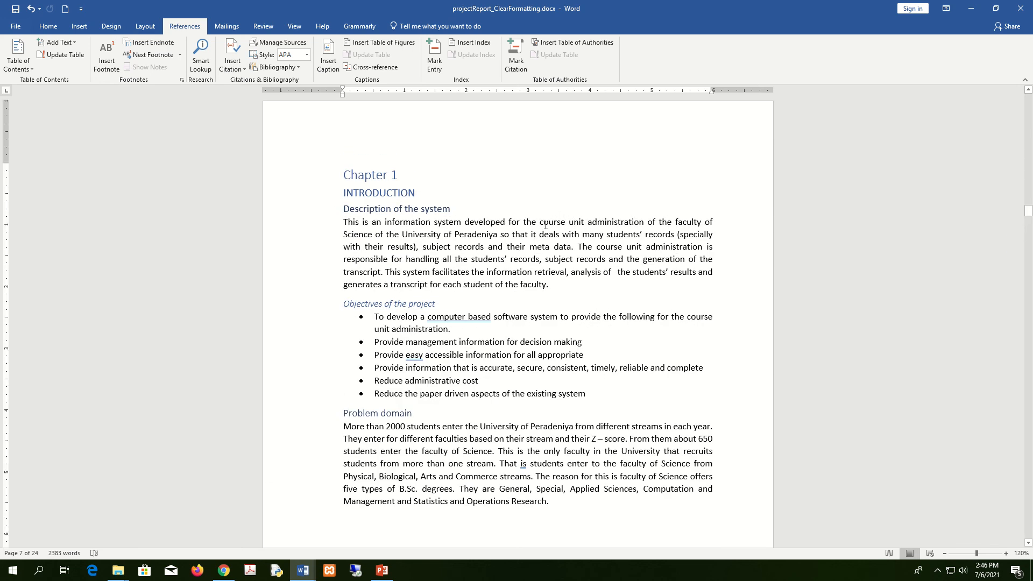
{"action": "double_click", "coordinate": [442, 222]}
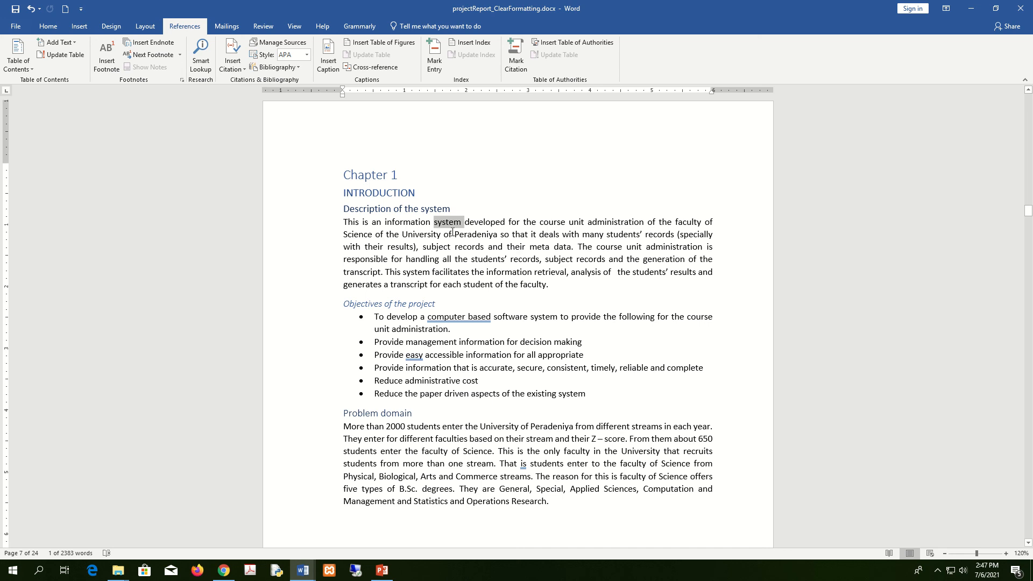
{"action": "left_click", "coordinate": [447, 222]}
{"action": "double_click", "coordinate": [447, 222]}
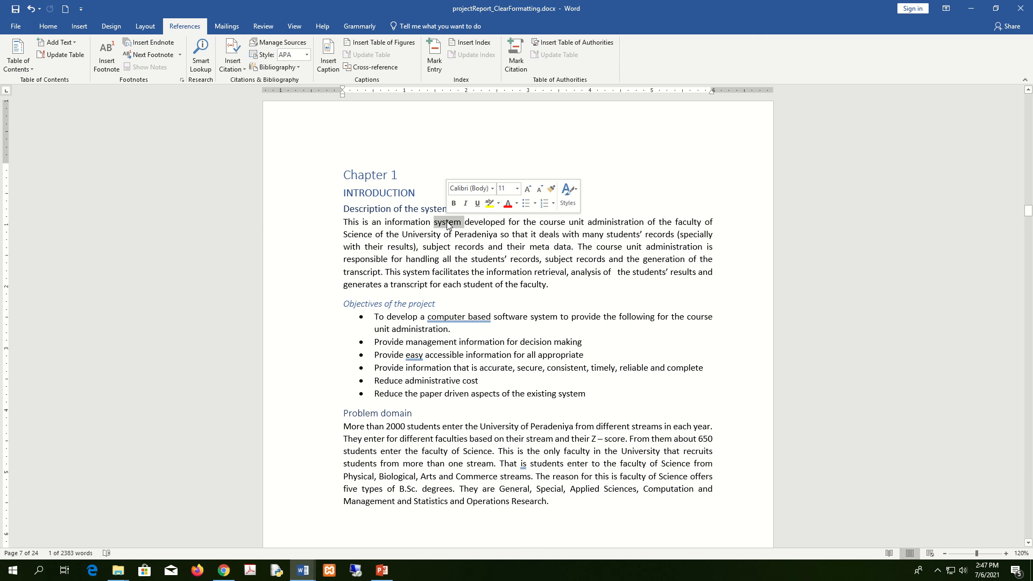
{"action": "left_click", "coordinate": [440, 61]}
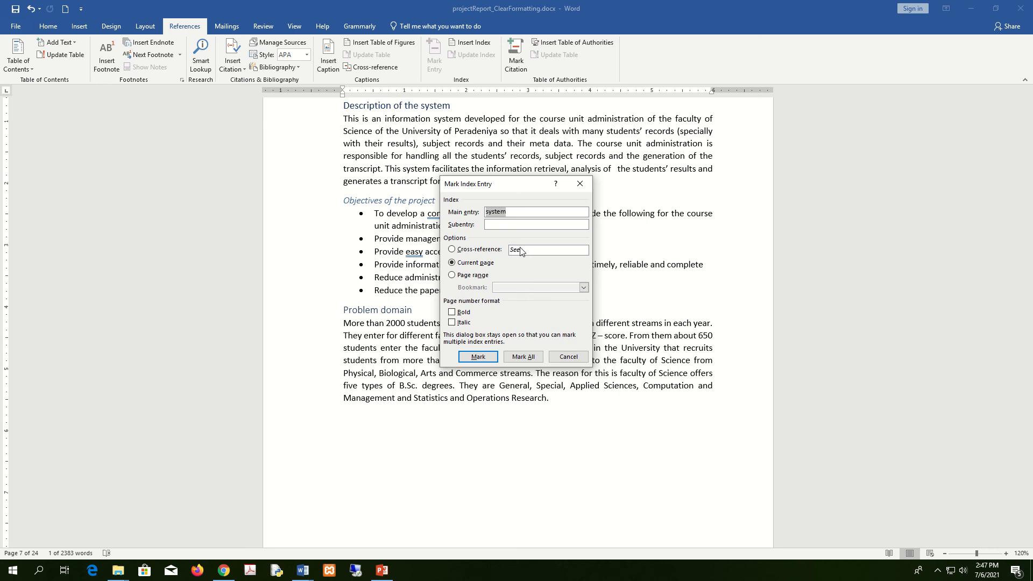
{"action": "left_click", "coordinate": [523, 356]}
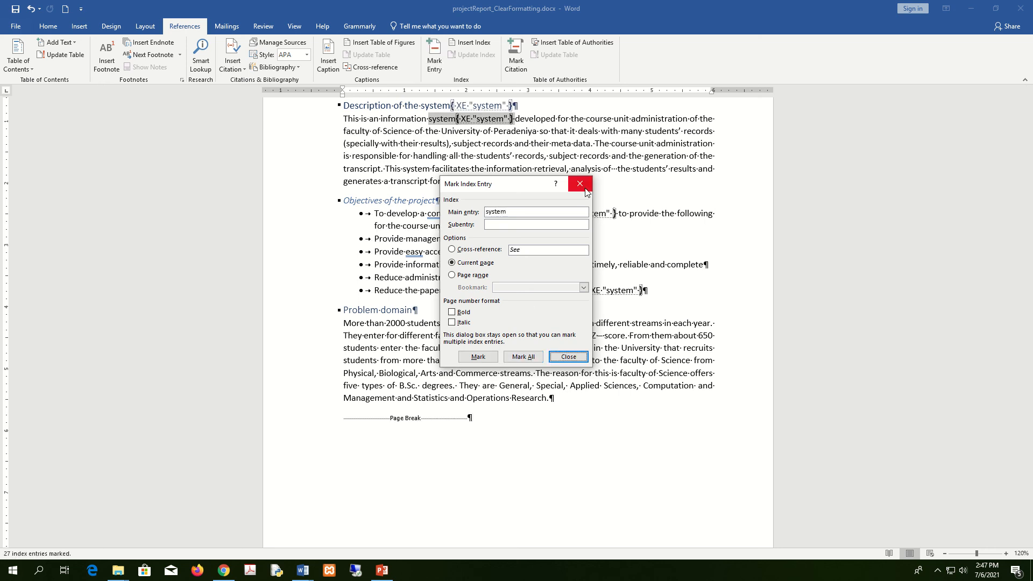
{"action": "left_click", "coordinate": [585, 188]}
- Mark all occurrences of the word "administration" as index entries, starting from the description paragraph in Chapter 1
{"action": "scroll", "coordinate": [486, 131], "scroll_direction": "up", "scroll_amount": 1}
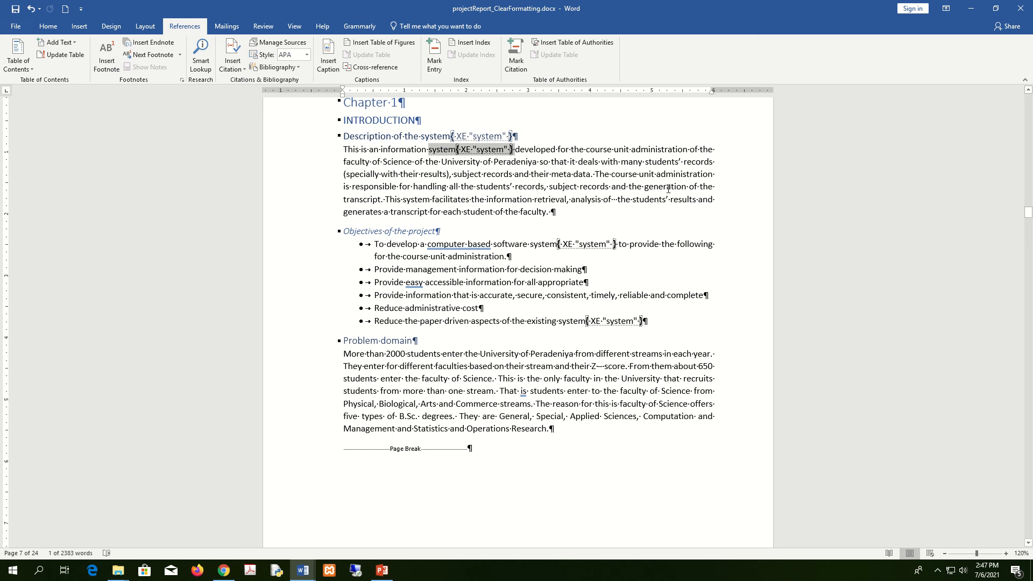
{"action": "double_click", "coordinate": [683, 174]}
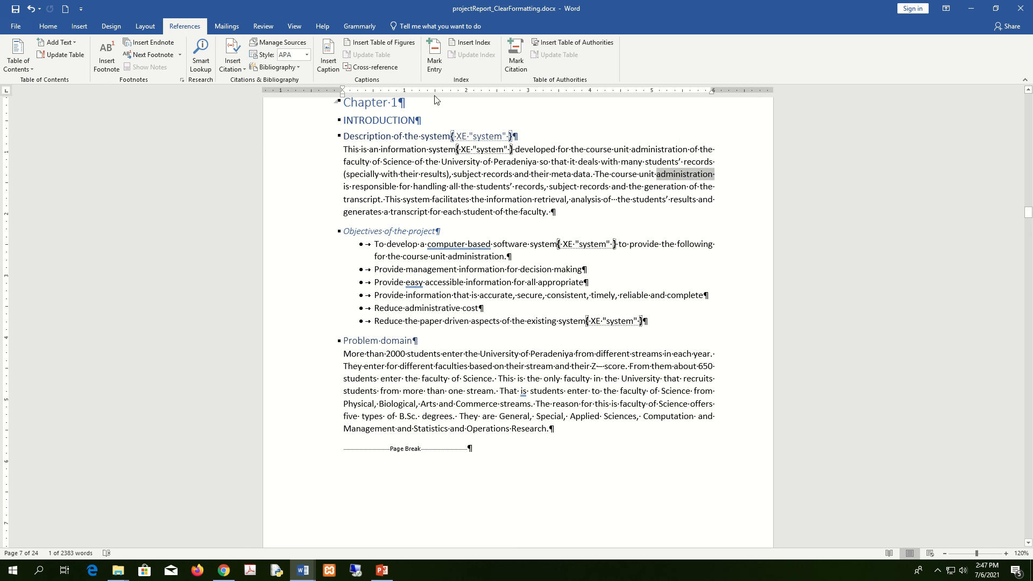
{"action": "left_click", "coordinate": [434, 54]}
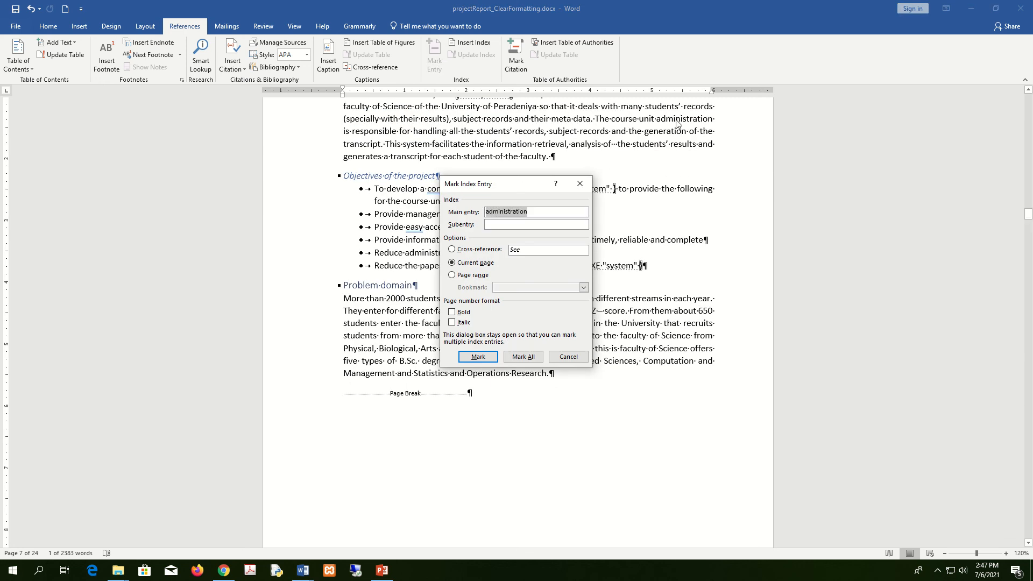
{"action": "left_click", "coordinate": [530, 358]}
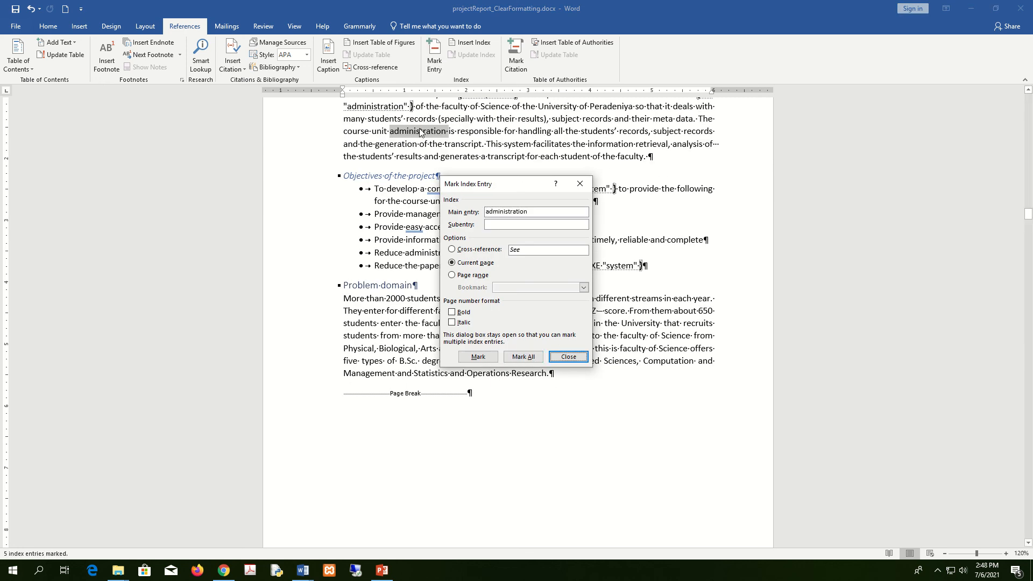
{"action": "left_click", "coordinate": [580, 184]}
{"action": "scroll", "coordinate": [700, 192], "scroll_direction": "up", "scroll_amount": 3}
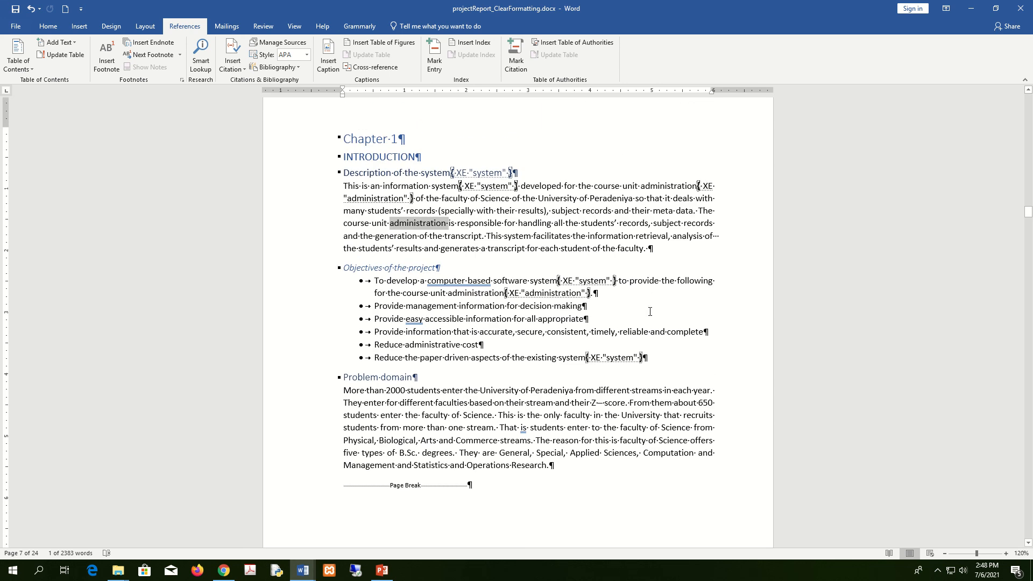
- Mark all occurrences of the word "foundation" as index entries, starting from the paragraph below the degree programs table
{"action": "scroll", "coordinate": [653, 331], "scroll_direction": "down", "scroll_amount": 3}
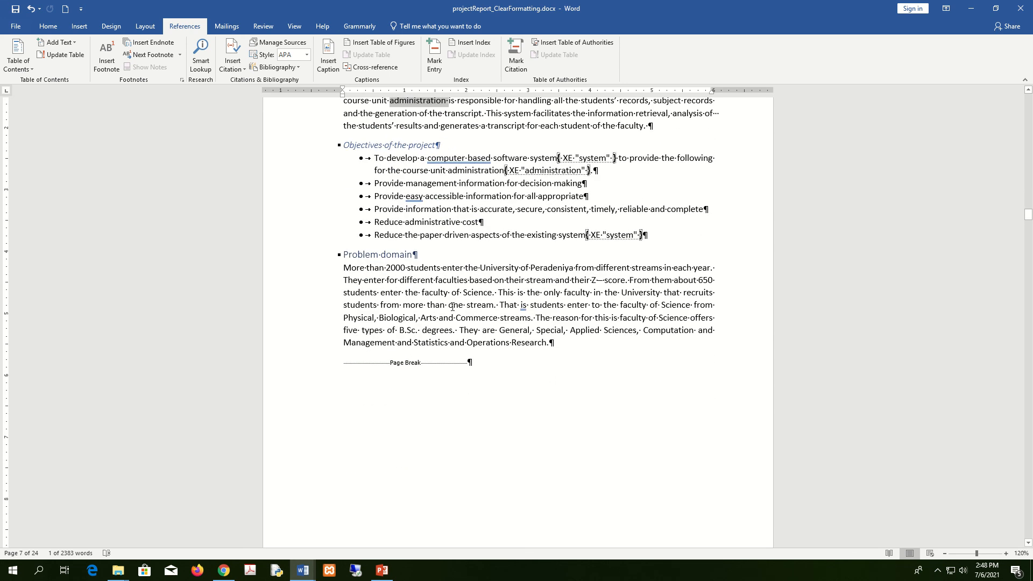
{"action": "scroll", "coordinate": [407, 294], "scroll_direction": "down", "scroll_amount": 15}
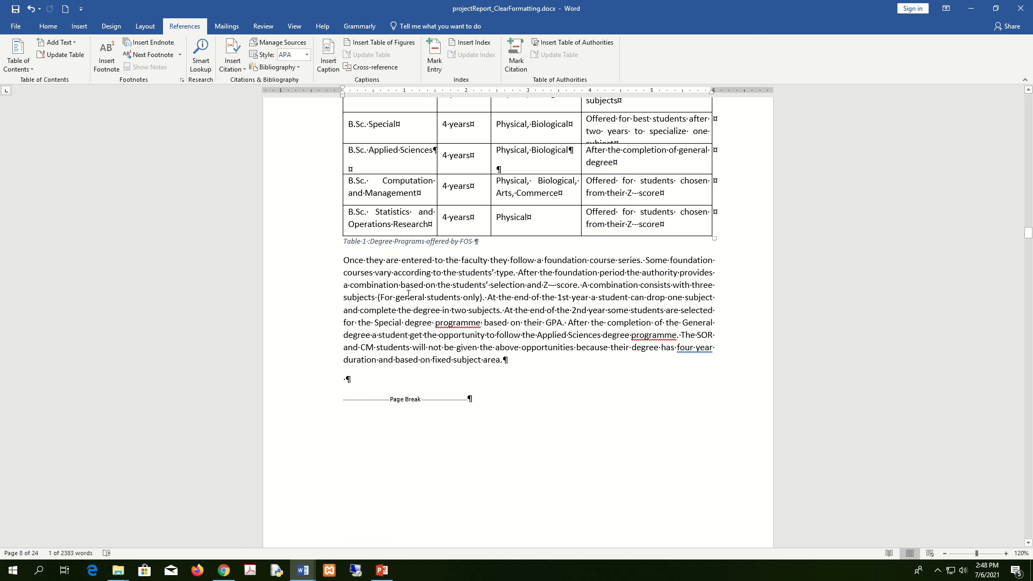
{"action": "double_click", "coordinate": [566, 261]}
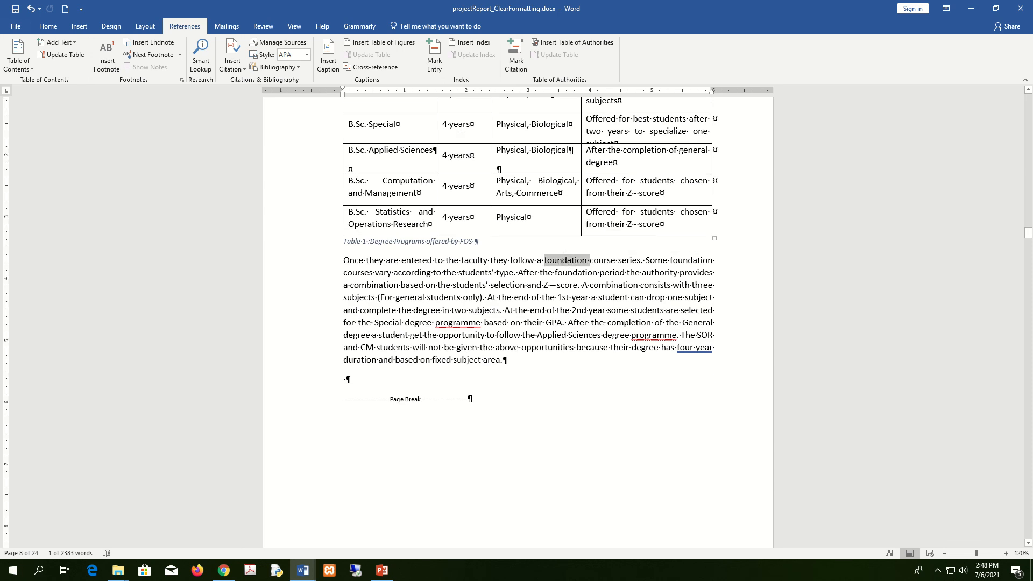
{"action": "left_click", "coordinate": [435, 57]}
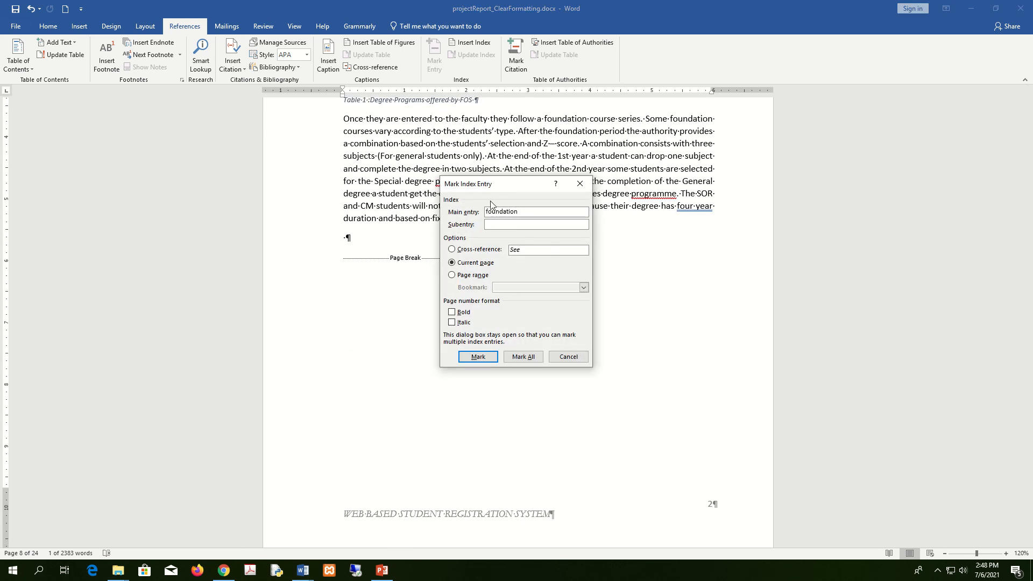
{"action": "left_click", "coordinate": [523, 356]}
{"action": "left_click", "coordinate": [580, 183]}
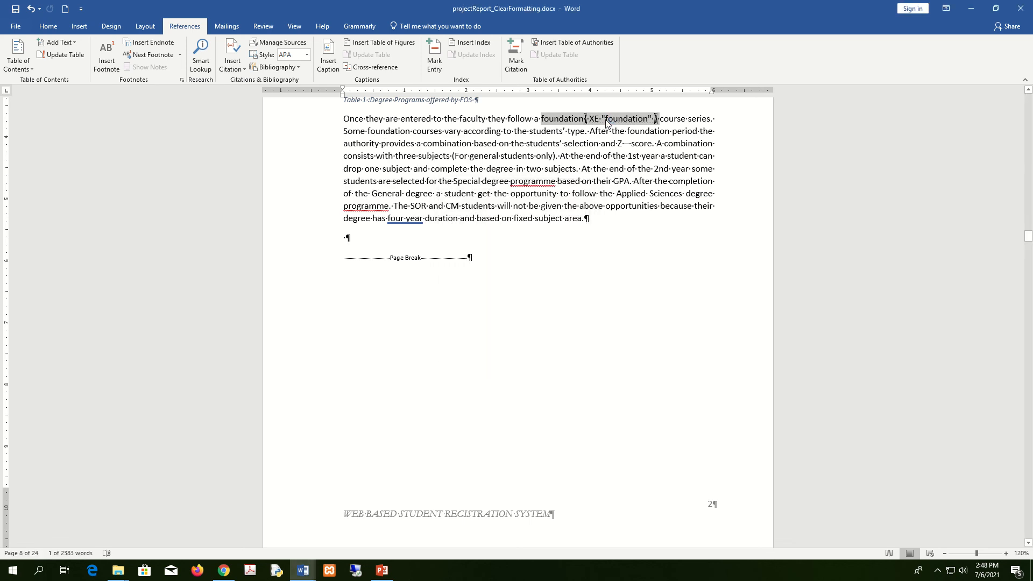
- Mark all occurrences of the word "degree" as index entries, starting from the same paragraph below the degree programs table
{"action": "double_click", "coordinate": [700, 195]}
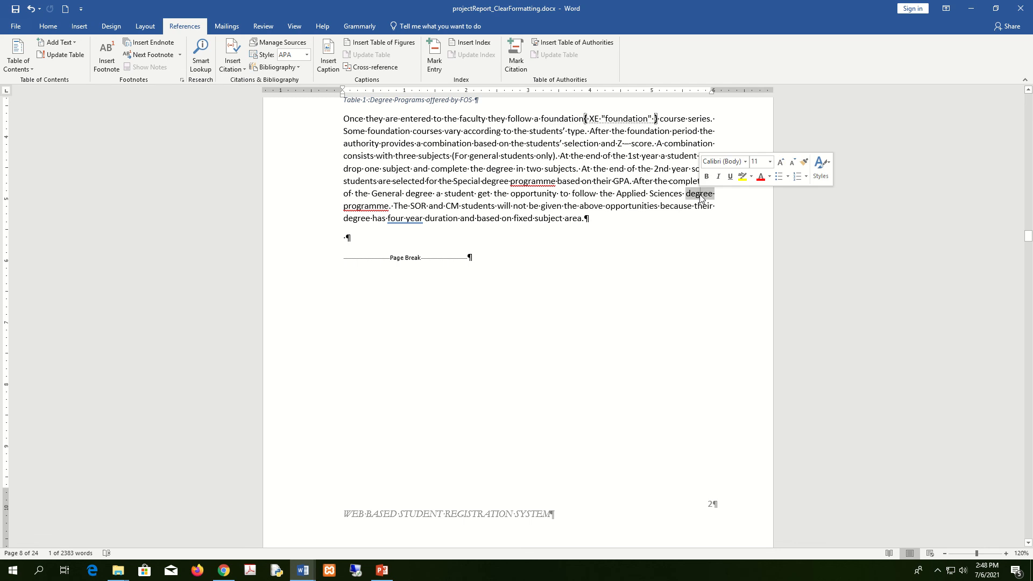
{"action": "left_click", "coordinate": [437, 64]}
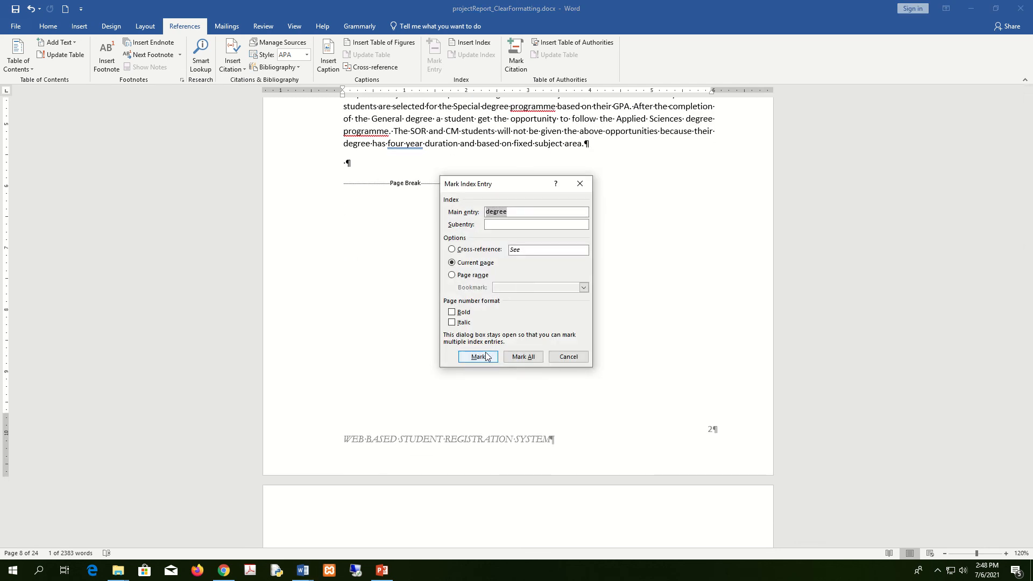
{"action": "left_click", "coordinate": [486, 357]}
{"action": "scroll", "coordinate": [651, 201], "scroll_direction": "up", "scroll_amount": 2}
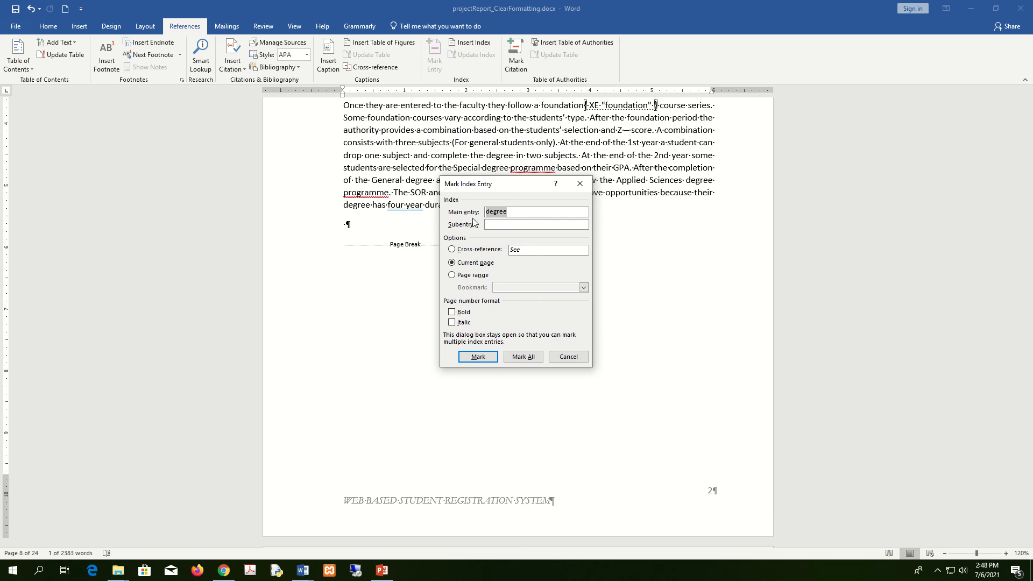
{"action": "left_click", "coordinate": [523, 357]}
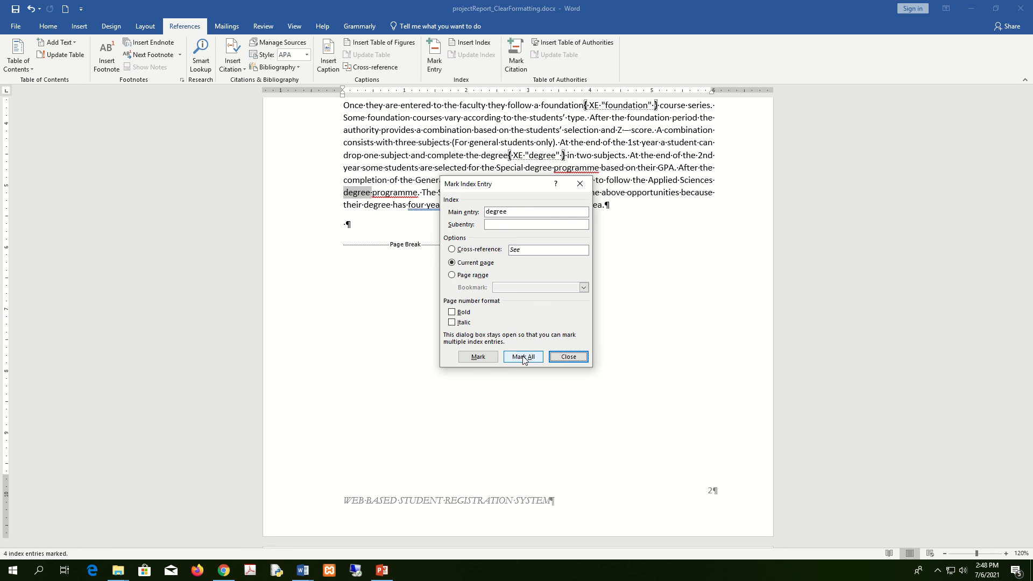
{"action": "left_click", "coordinate": [568, 356]}
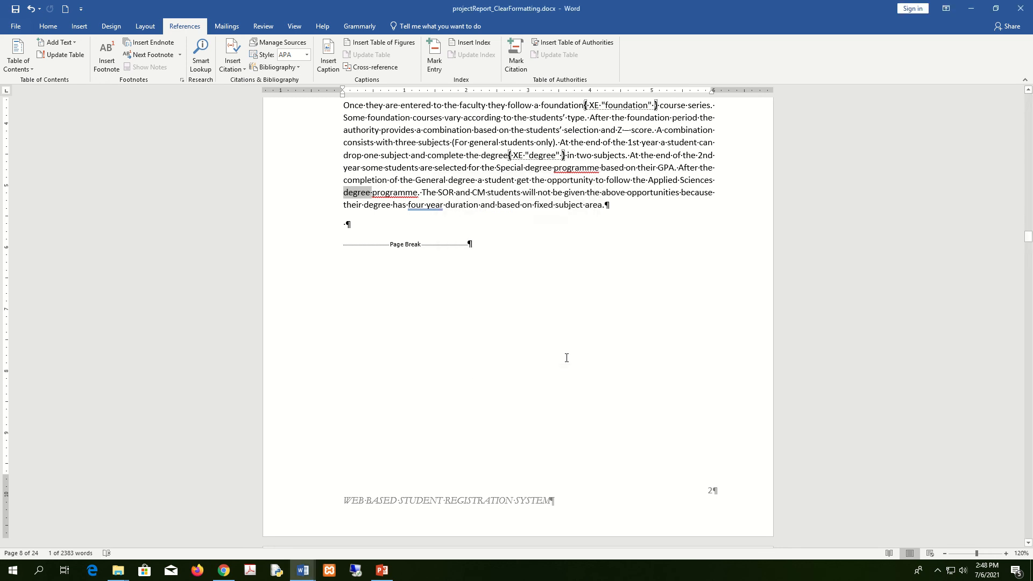
- Hide the paragraph marks and index field codes throughout the document
{"action": "scroll", "coordinate": [575, 358], "scroll_direction": "up", "scroll_amount": 3}
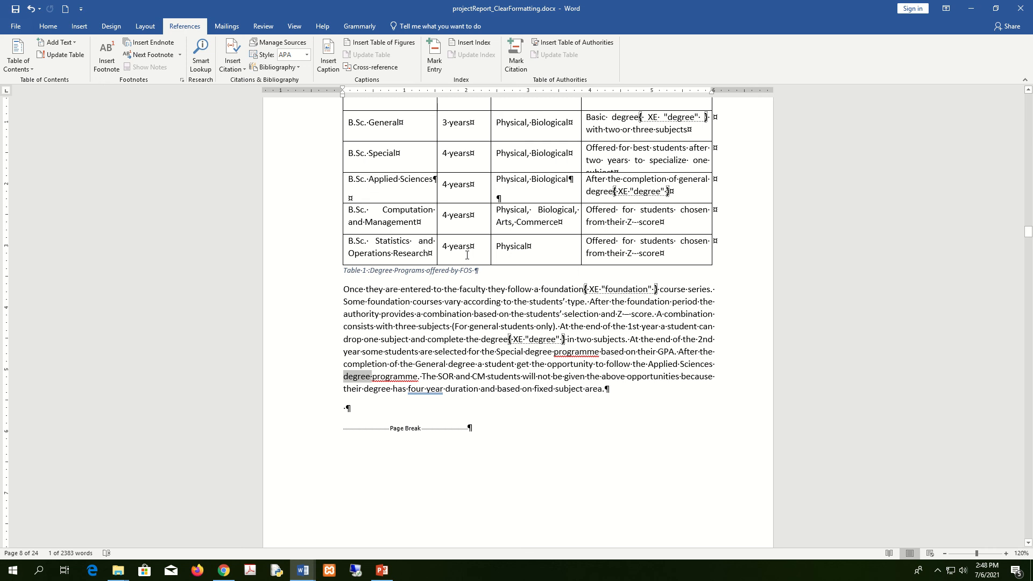
{"action": "left_click", "coordinate": [48, 27]}
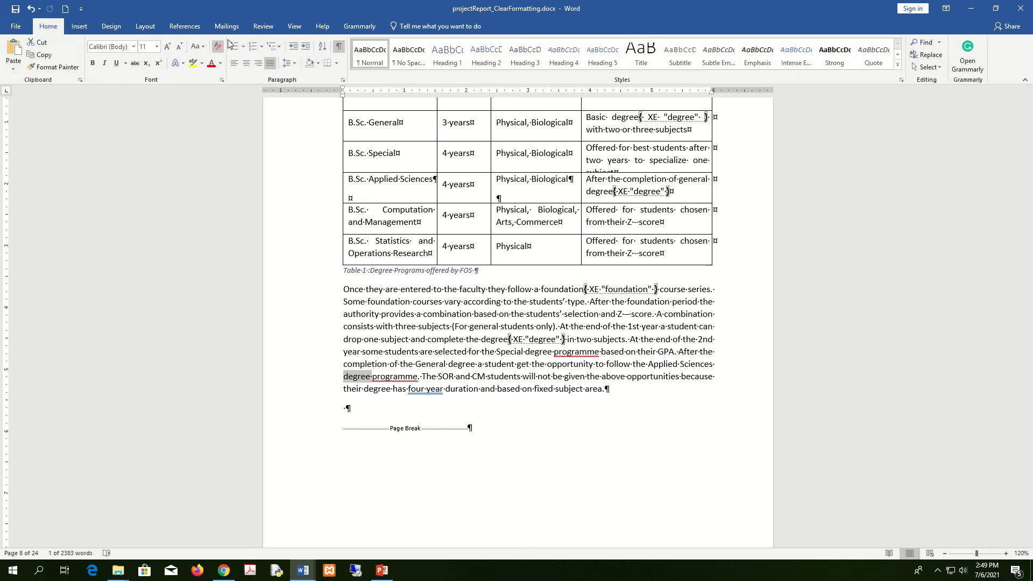
{"action": "left_click", "coordinate": [340, 48]}
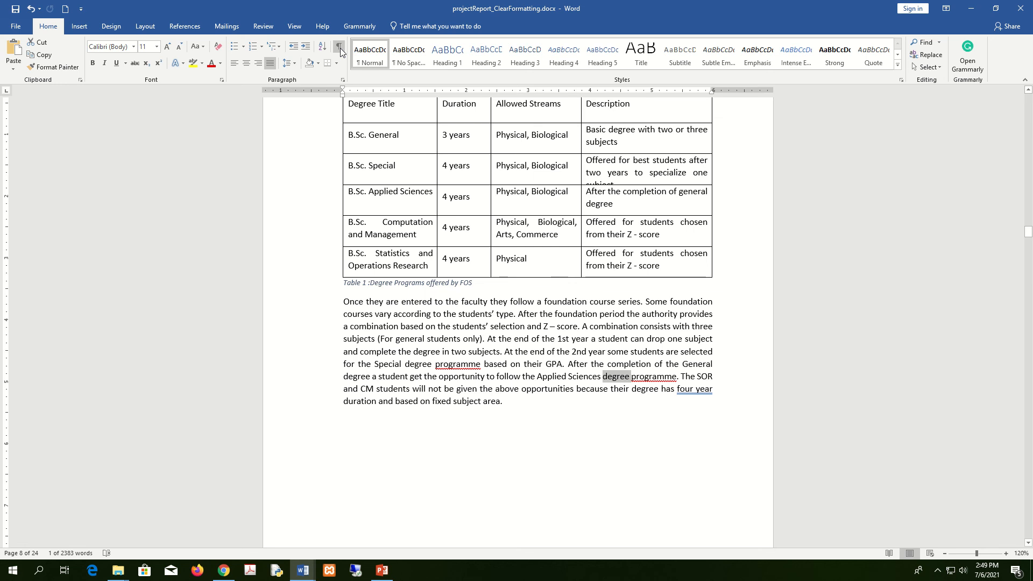
{"action": "left_click", "coordinate": [340, 47]}
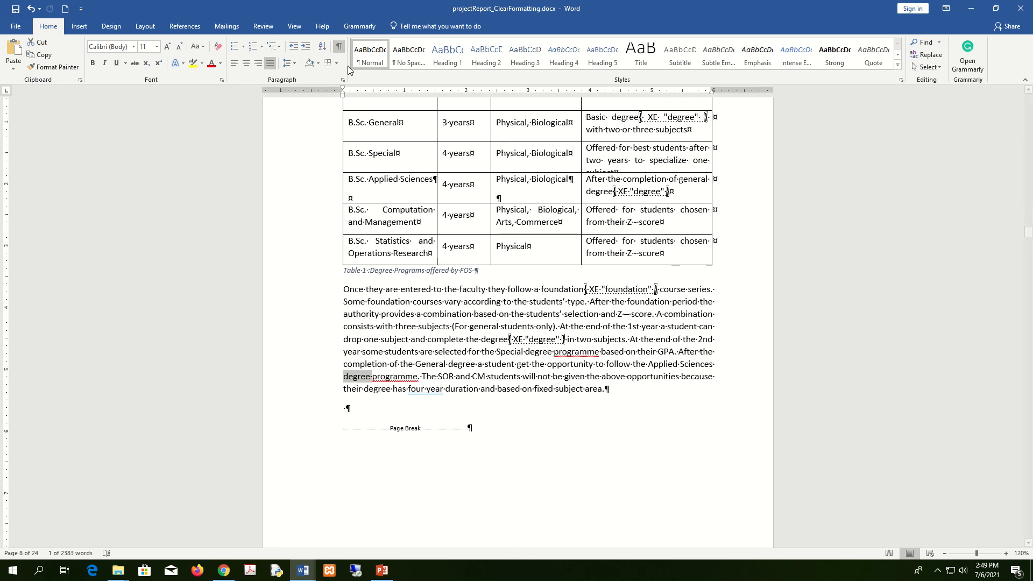
{"action": "left_click", "coordinate": [339, 47]}
- Add a new blank page after the References list at the end of the report
{"action": "scroll", "coordinate": [609, 312], "scroll_direction": "down", "scroll_amount": 20}
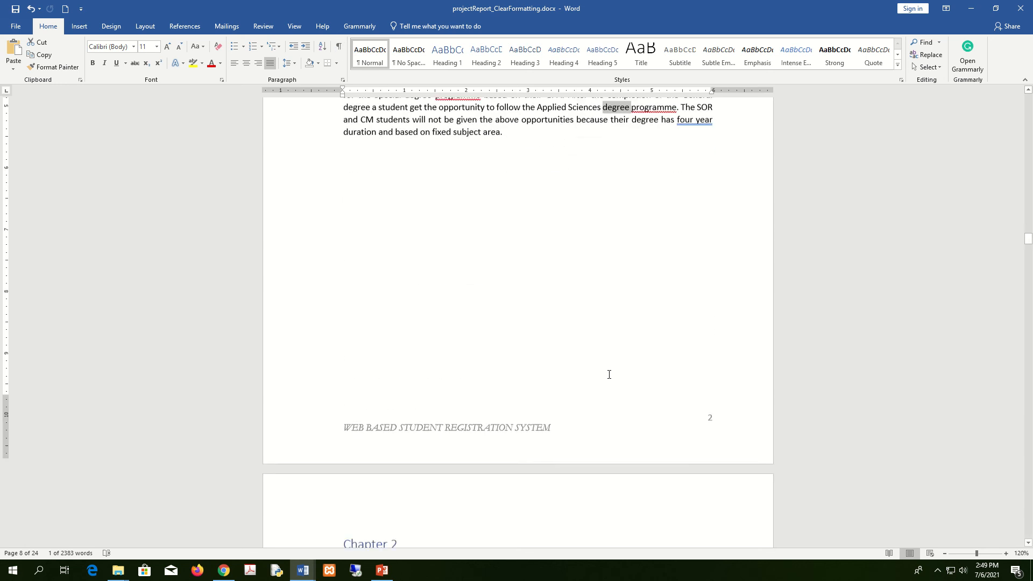
{"action": "scroll", "coordinate": [911, 300], "scroll_direction": "down", "scroll_amount": 1}
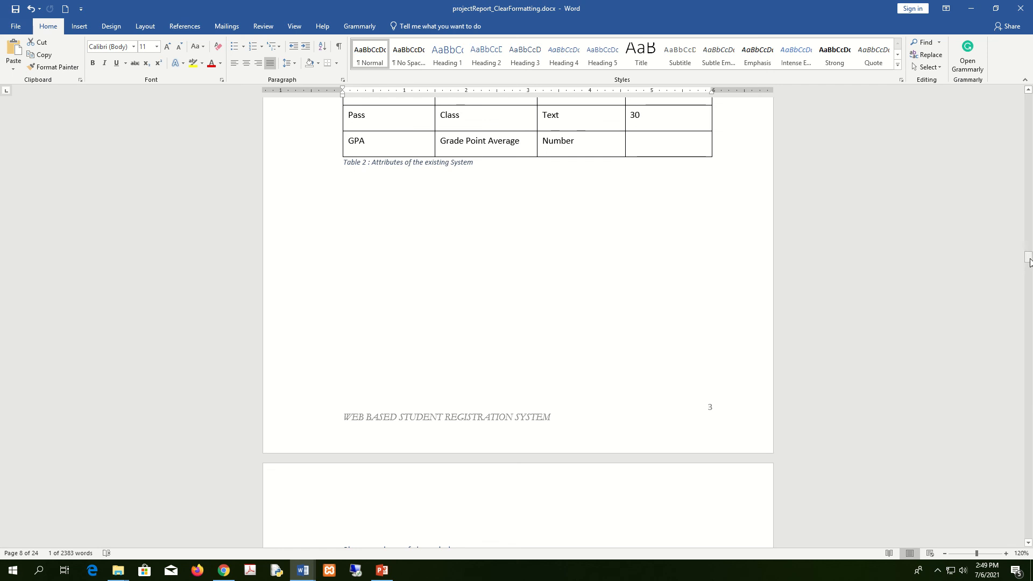
{"action": "left_click_drag", "start_coordinate": [1027, 257], "coordinate": [1028, 526]}
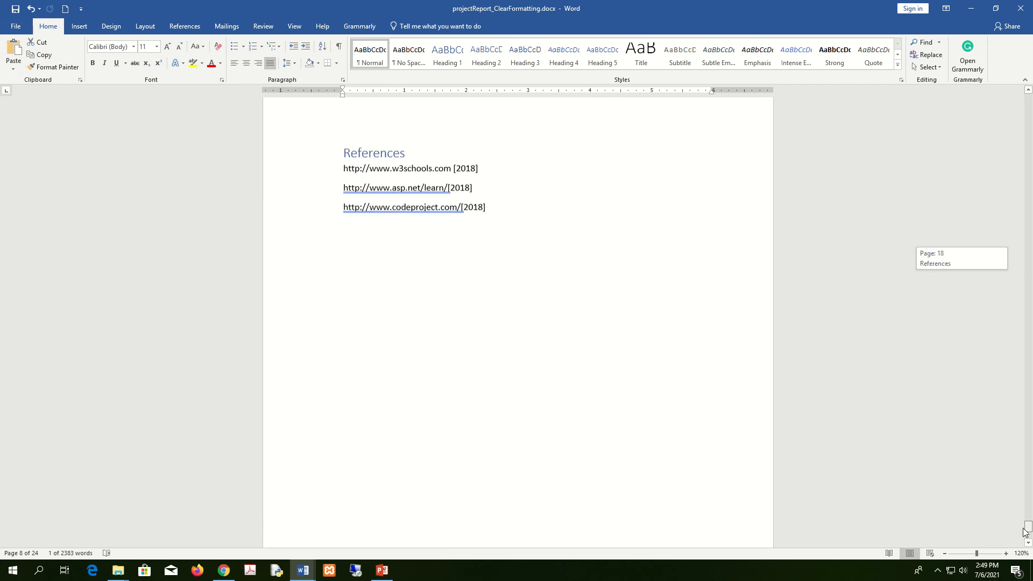
{"action": "left_click", "coordinate": [435, 271]}
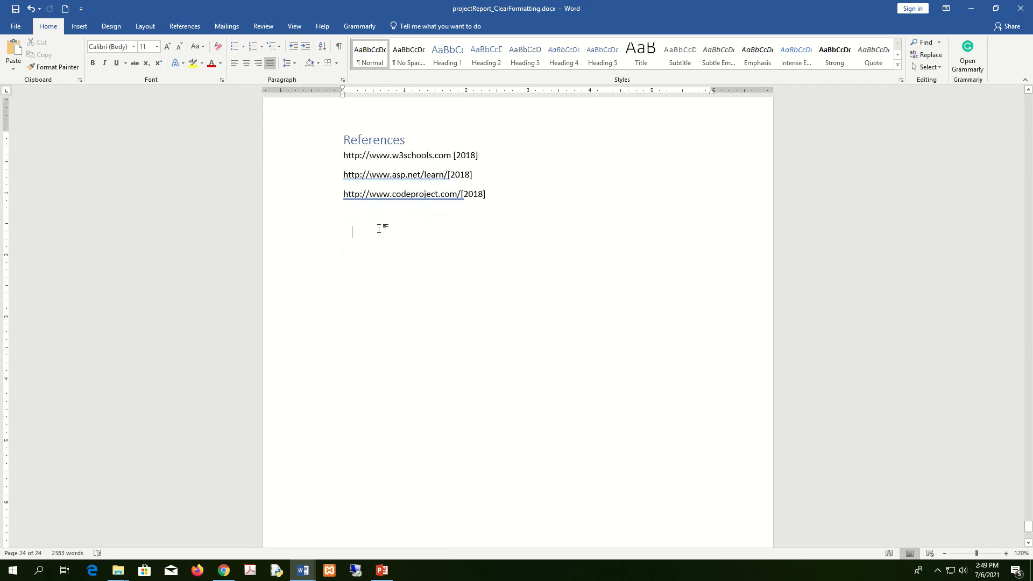
{"action": "scroll", "coordinate": [445, 243], "scroll_direction": "down", "scroll_amount": 8}
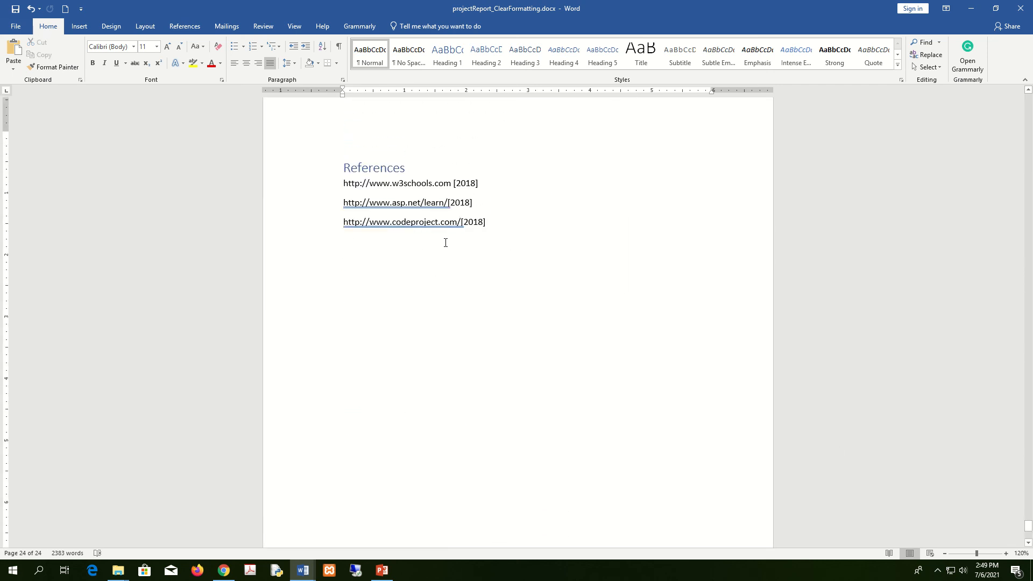
{"action": "scroll", "coordinate": [586, 281], "scroll_direction": "up", "scroll_amount": 4}
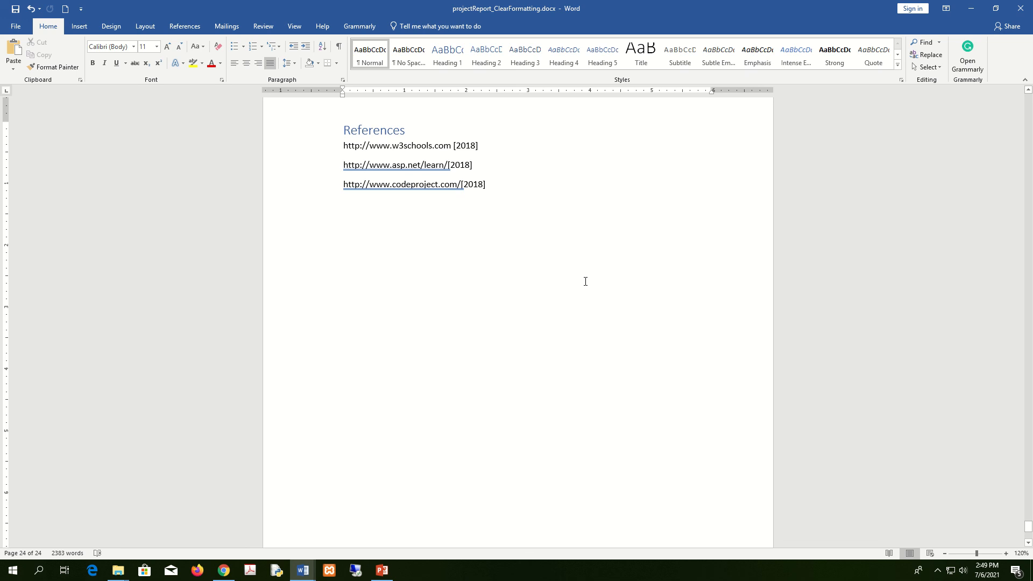
{"action": "scroll", "coordinate": [585, 281], "scroll_direction": "down", "scroll_amount": 4}
{"action": "scroll", "coordinate": [584, 282], "scroll_direction": "down", "scroll_amount": 3}
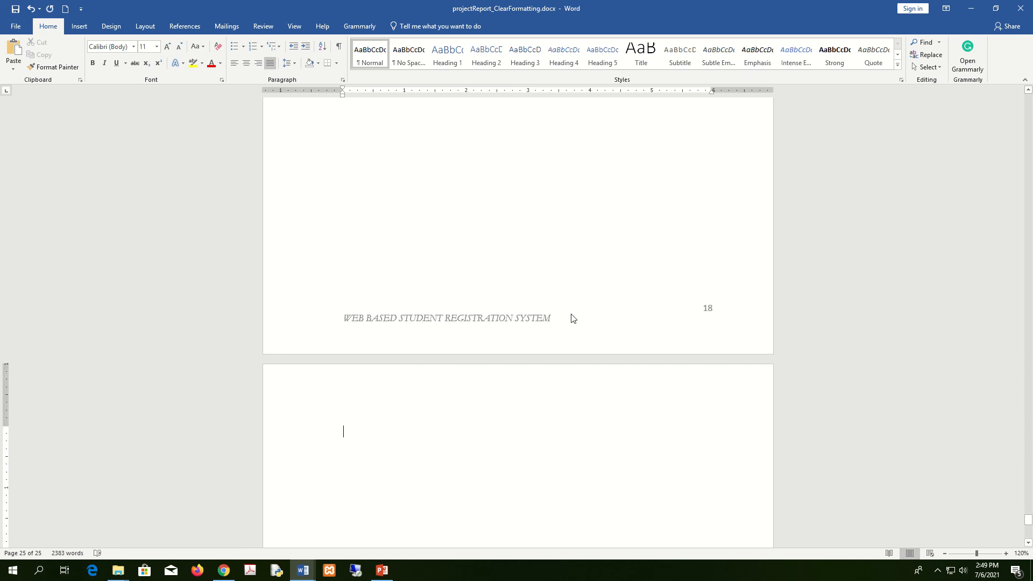
- Insert a two-column index on the new last page in the Fancy format, with right-aligned page numbers and a dotted tab leader
{"action": "left_click", "coordinate": [81, 27]}
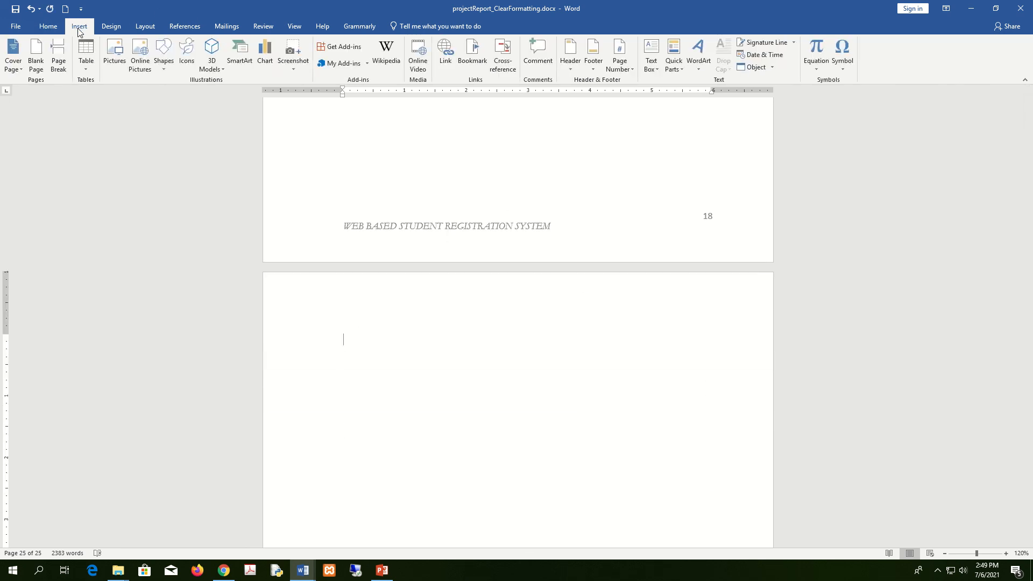
{"action": "left_click", "coordinate": [191, 27]}
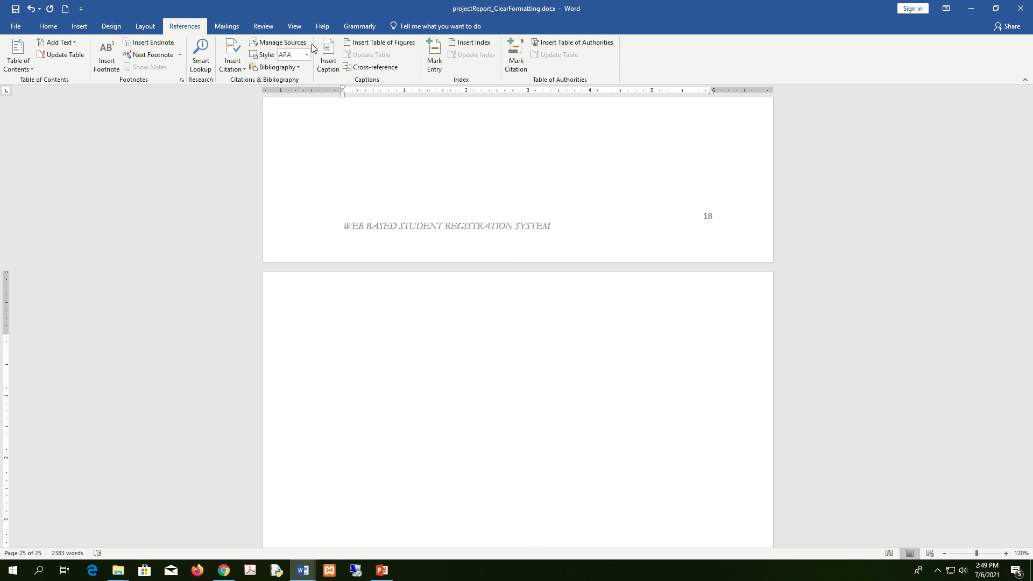
{"action": "left_click", "coordinate": [482, 43]}
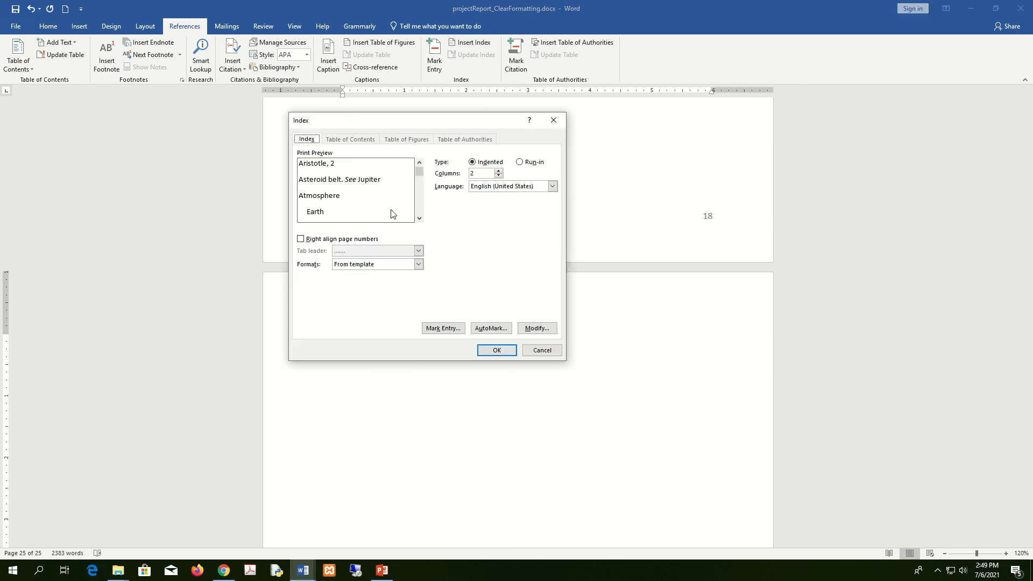
{"action": "left_click", "coordinate": [339, 239]}
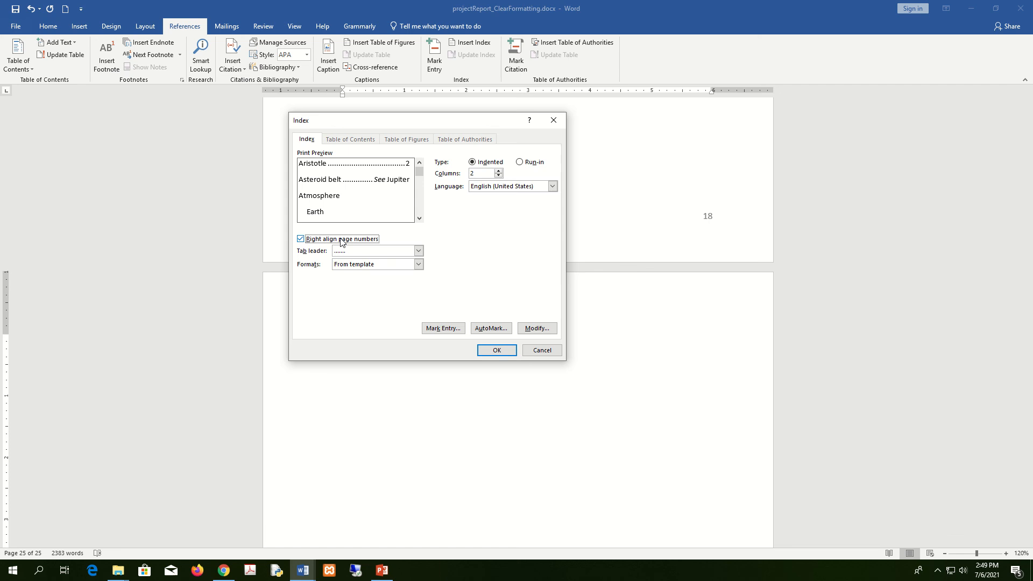
{"action": "left_click", "coordinate": [419, 251]}
{"action": "left_click", "coordinate": [419, 252]}
{"action": "left_click", "coordinate": [418, 264]}
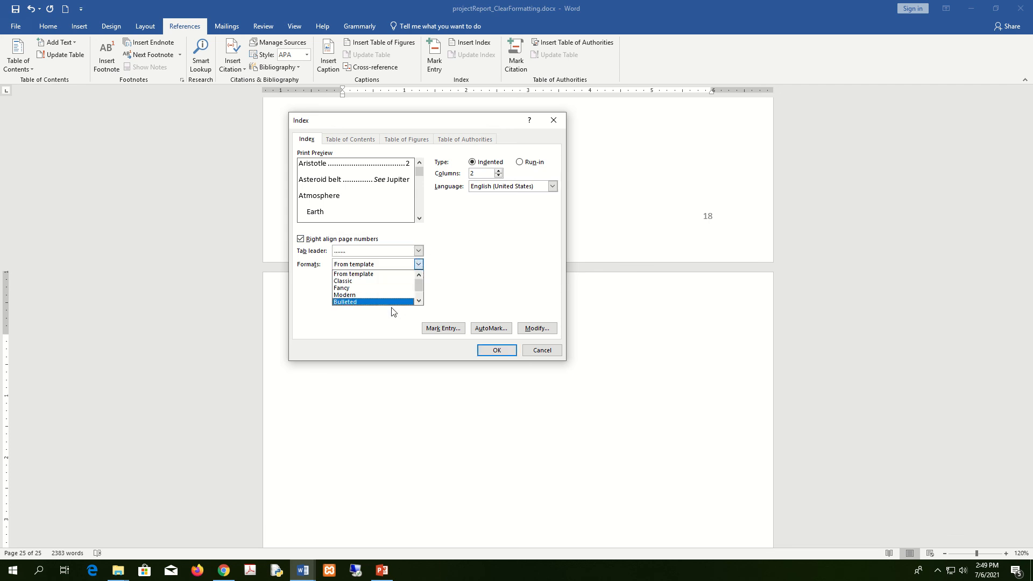
{"action": "left_click", "coordinate": [392, 293]}
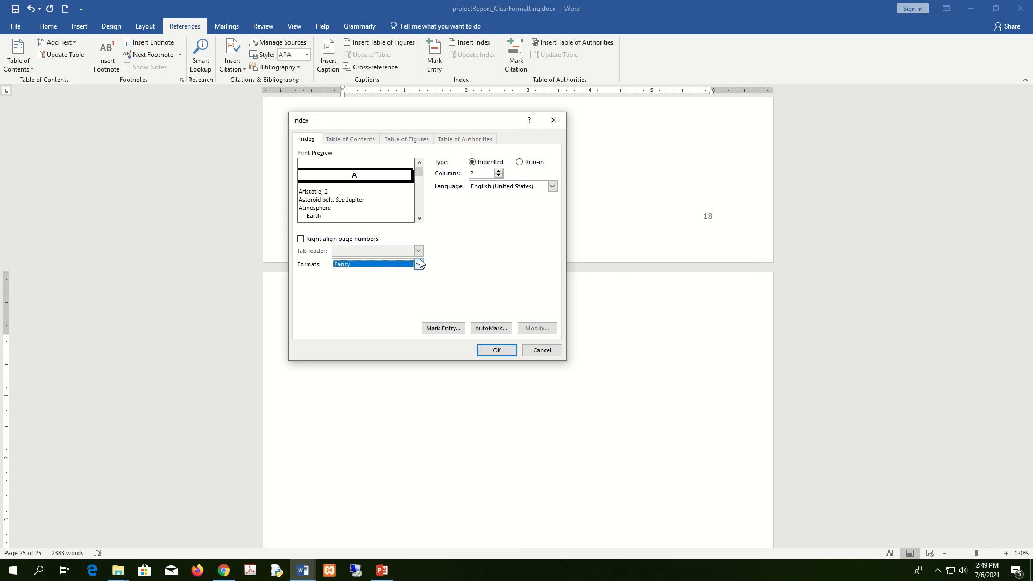
{"action": "left_click", "coordinate": [301, 239]}
{"action": "left_click", "coordinate": [418, 251]}
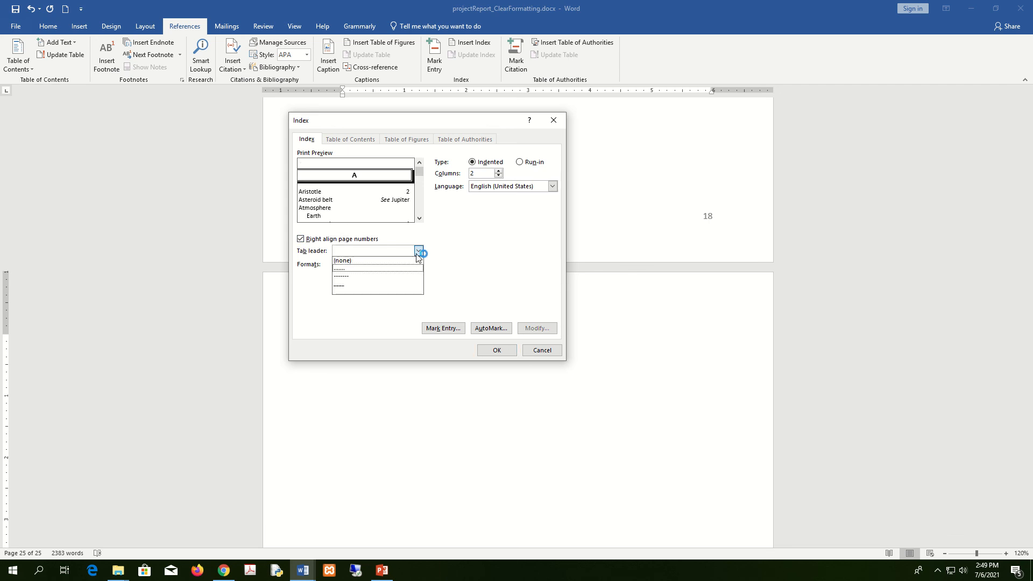
{"action": "left_click", "coordinate": [394, 272]}
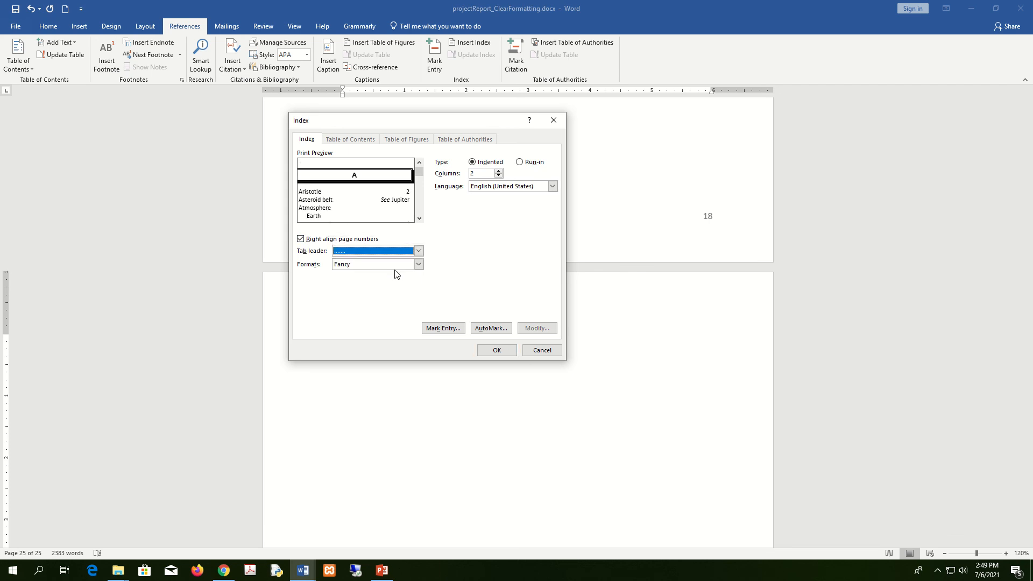
{"action": "left_click", "coordinate": [497, 351]}
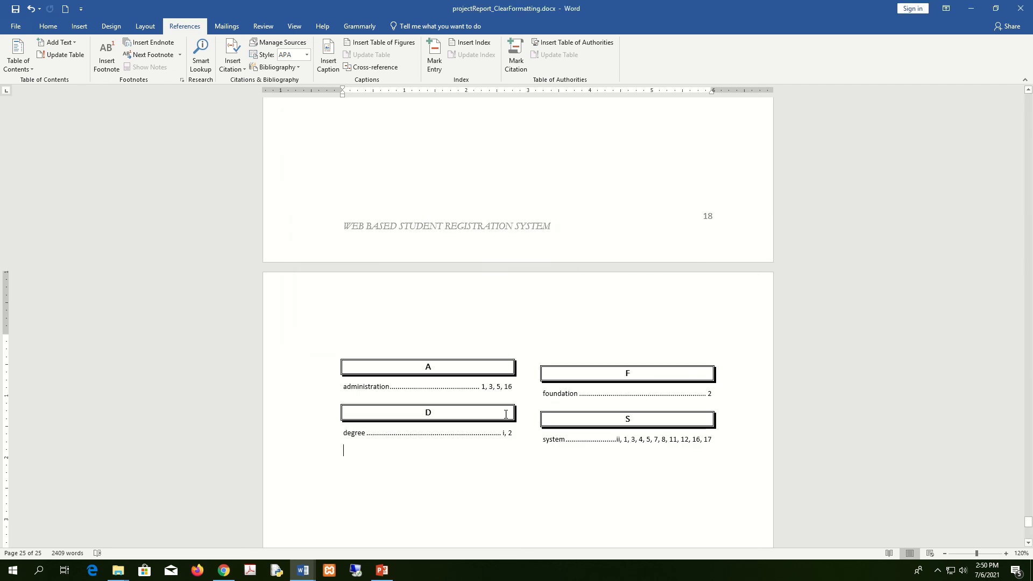
- Check the inserted index and return to the report title on the cover page
{"action": "scroll", "coordinate": [664, 428], "scroll_direction": "up", "scroll_amount": 5}
{"action": "scroll", "coordinate": [649, 430], "scroll_direction": "down", "scroll_amount": 5}
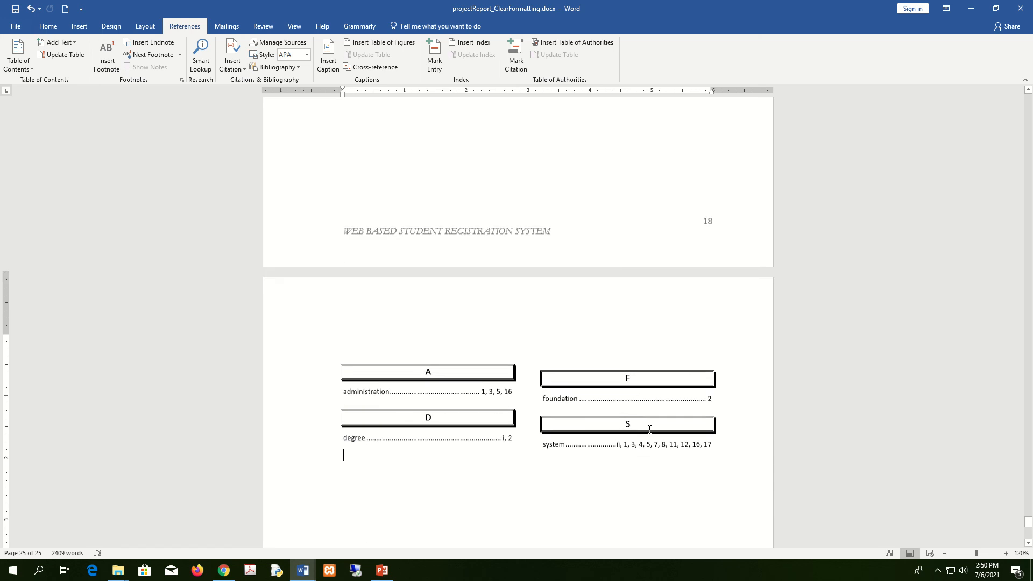
{"action": "scroll", "coordinate": [650, 429], "scroll_direction": "down", "scroll_amount": 3}
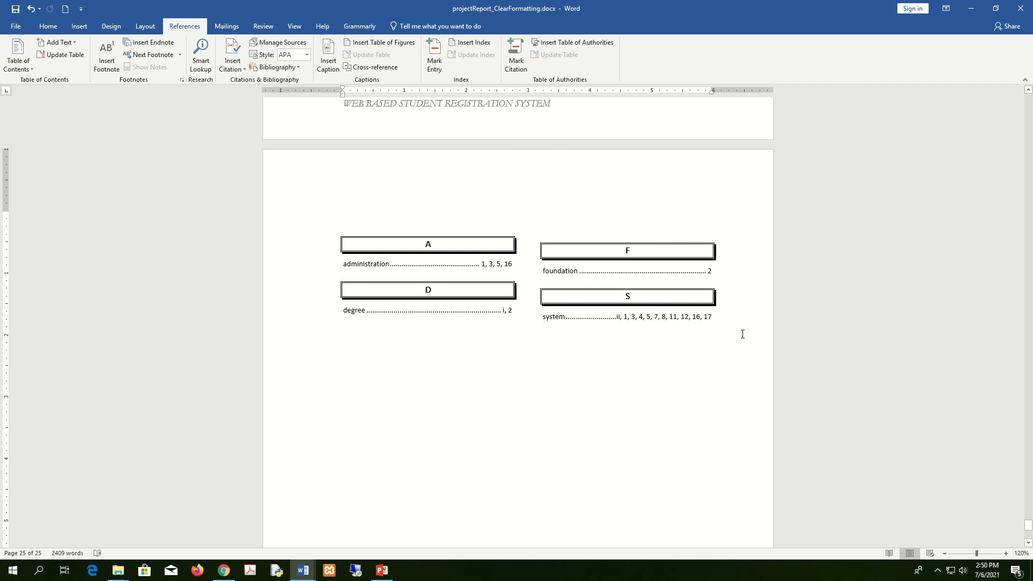
{"action": "scroll", "coordinate": [743, 335], "scroll_direction": "up", "scroll_amount": 15}
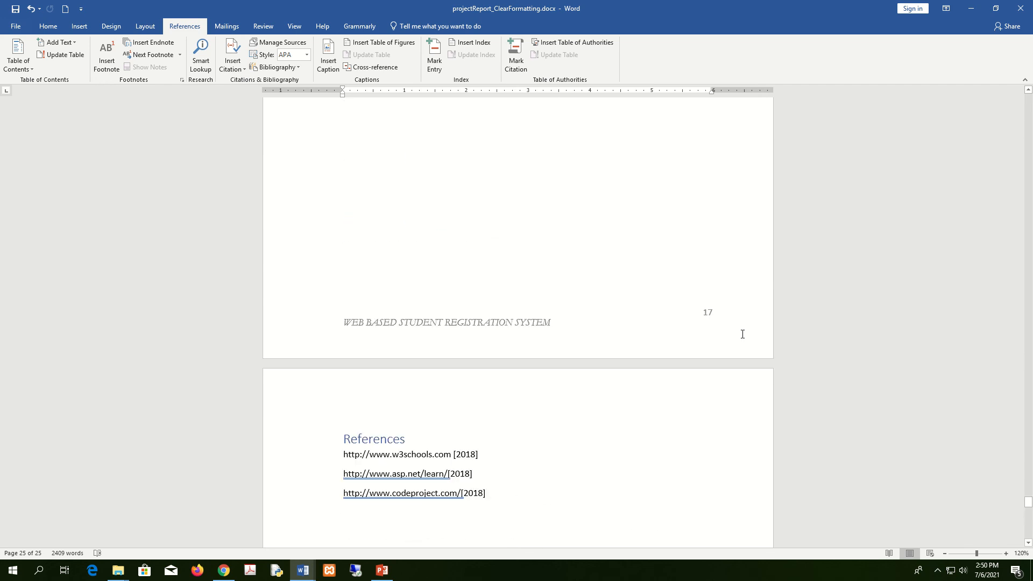
{"action": "left_click_drag", "start_coordinate": [1029, 501], "coordinate": [1022, 87]}
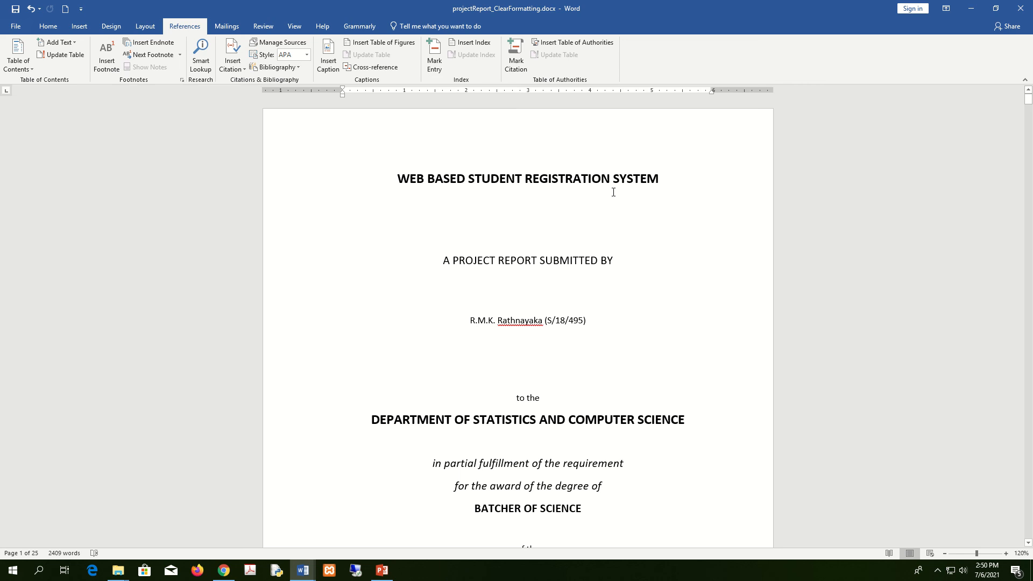
{"action": "left_click", "coordinate": [596, 178]}
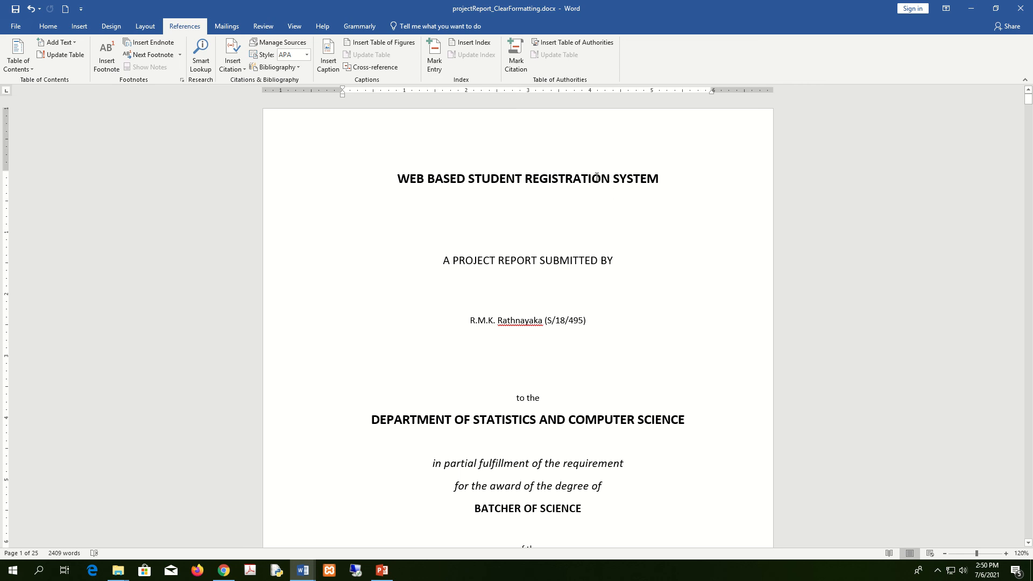